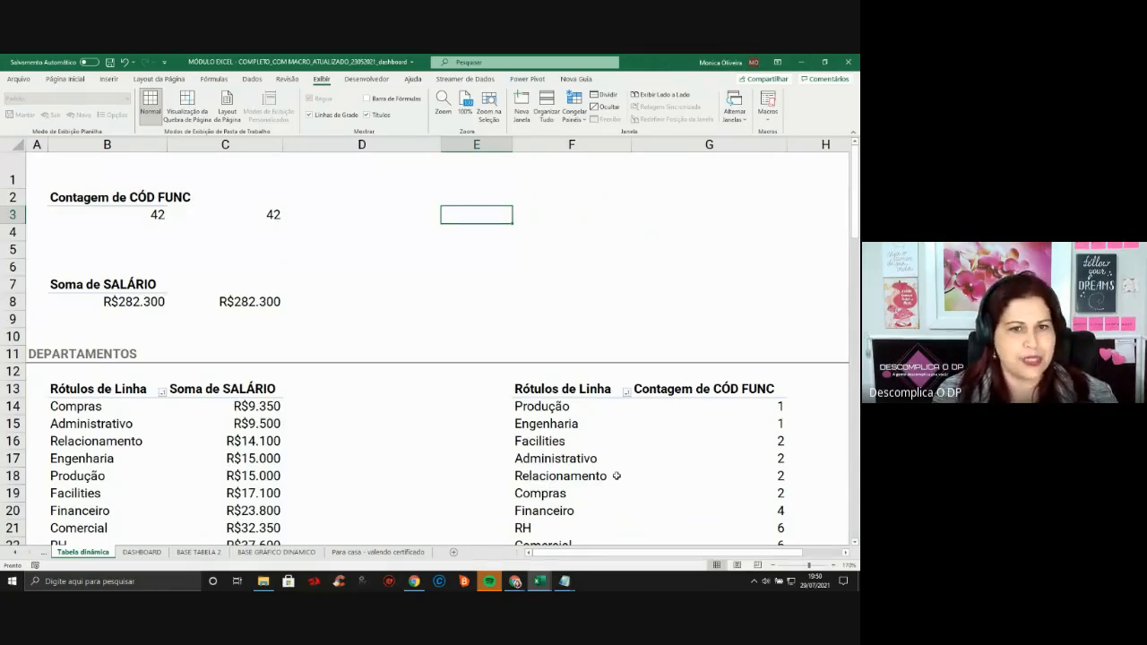
Refresh the pivot table through its Atualizar option
click(124, 218)
right_click(124, 217)
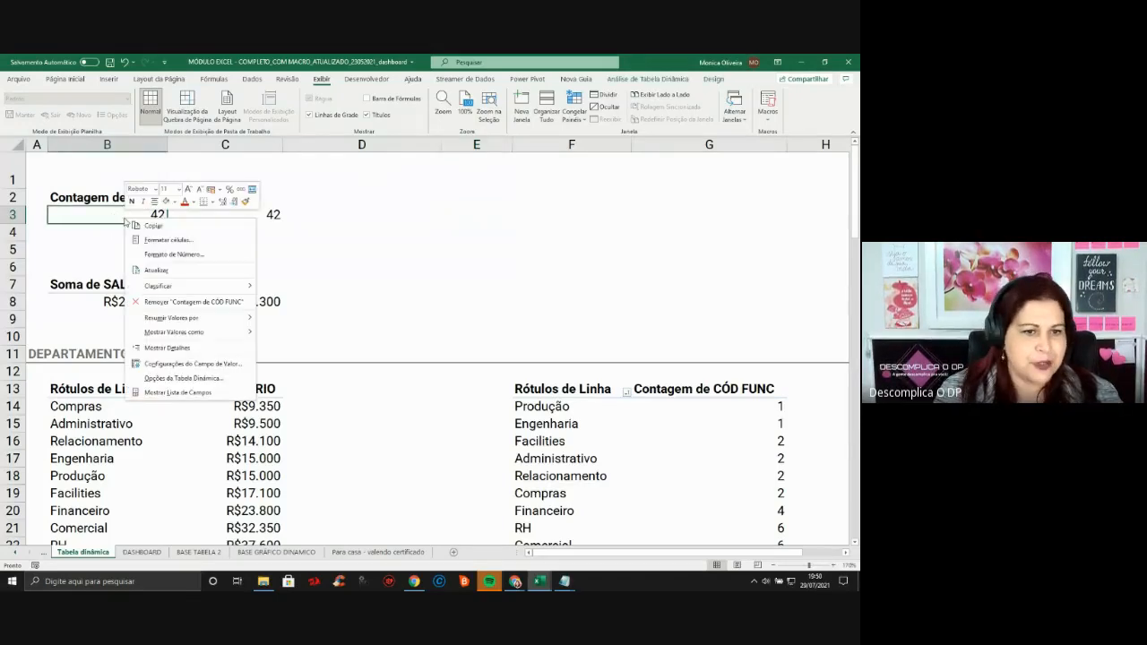
click(160, 270)
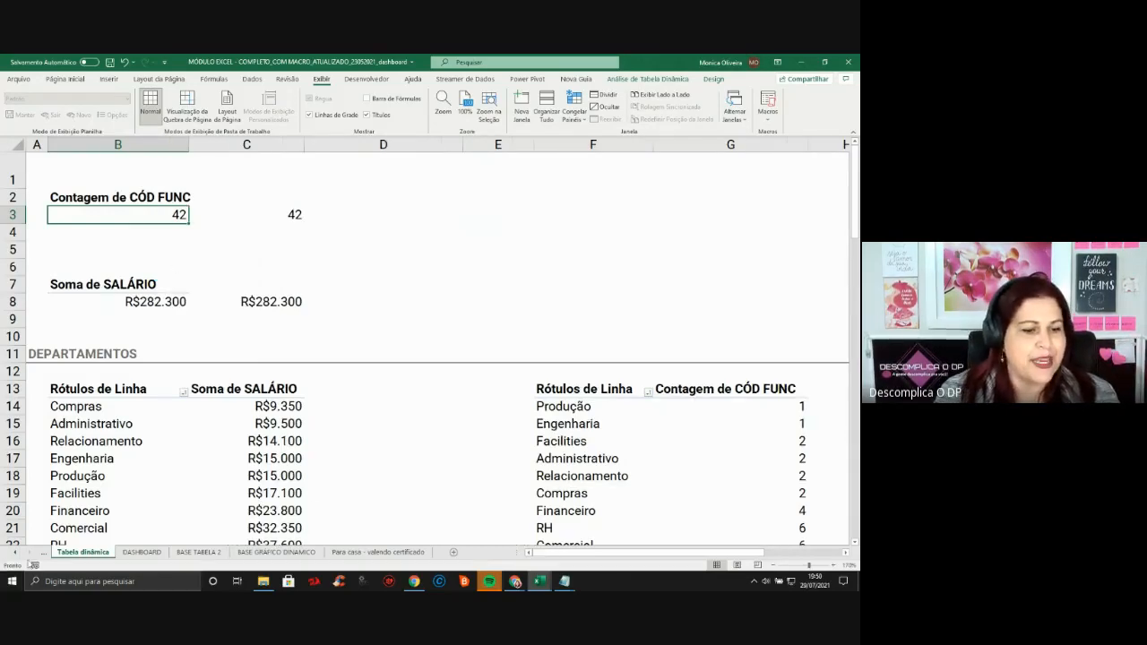
On BASE TABELA 1, enter employee code 43 and the employee's name in row 49
click(15, 553)
click(143, 552)
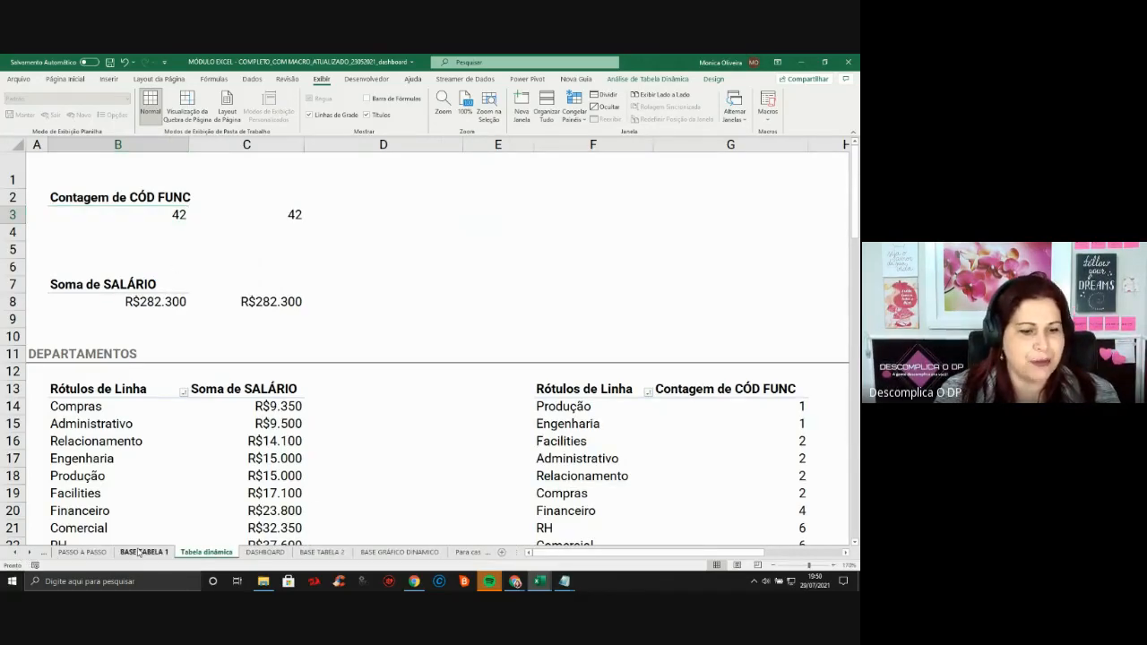
scroll(165, 441, down, 9)
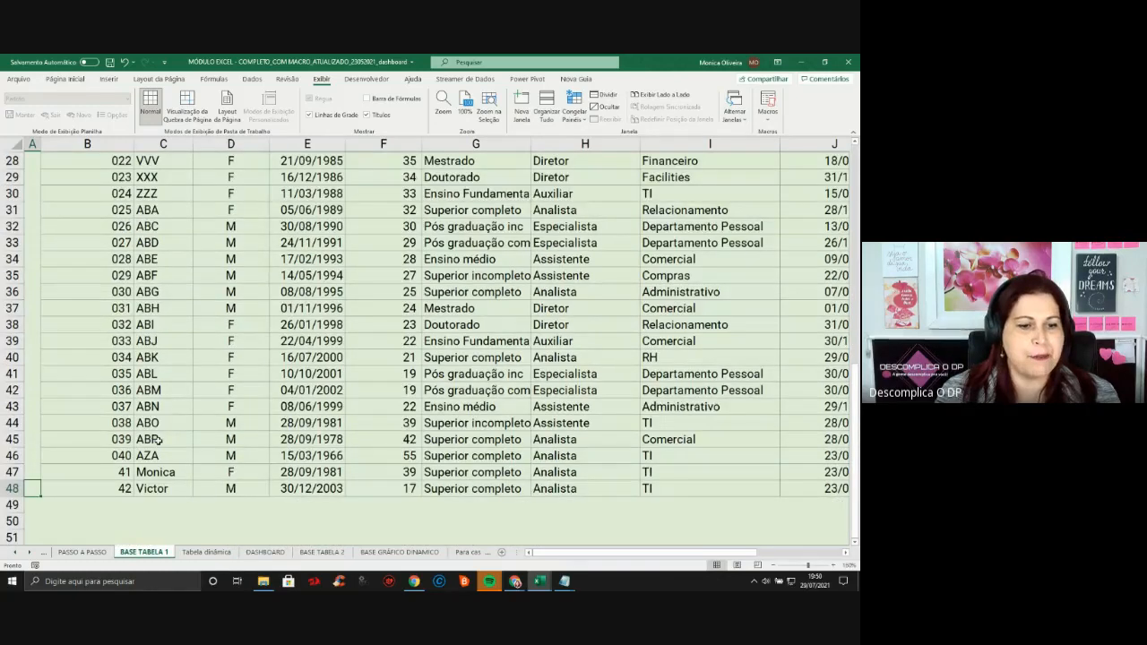
scroll(157, 440, down, 1)
click(132, 454)
text(43)
key(Return)
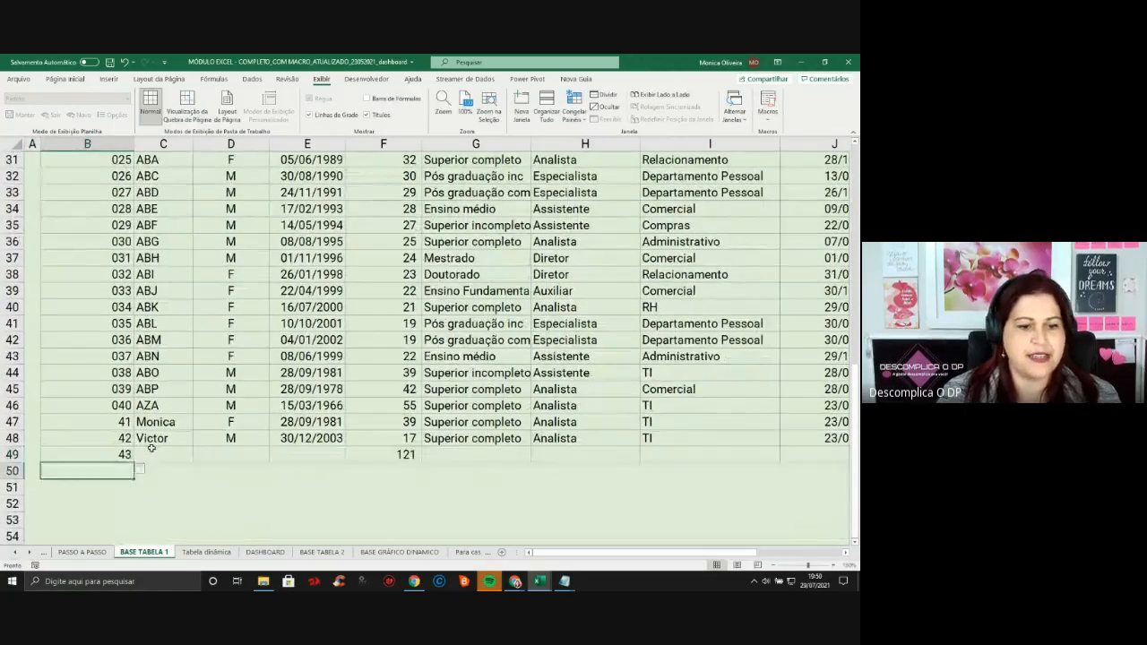
click(151, 448)
text(Catari)
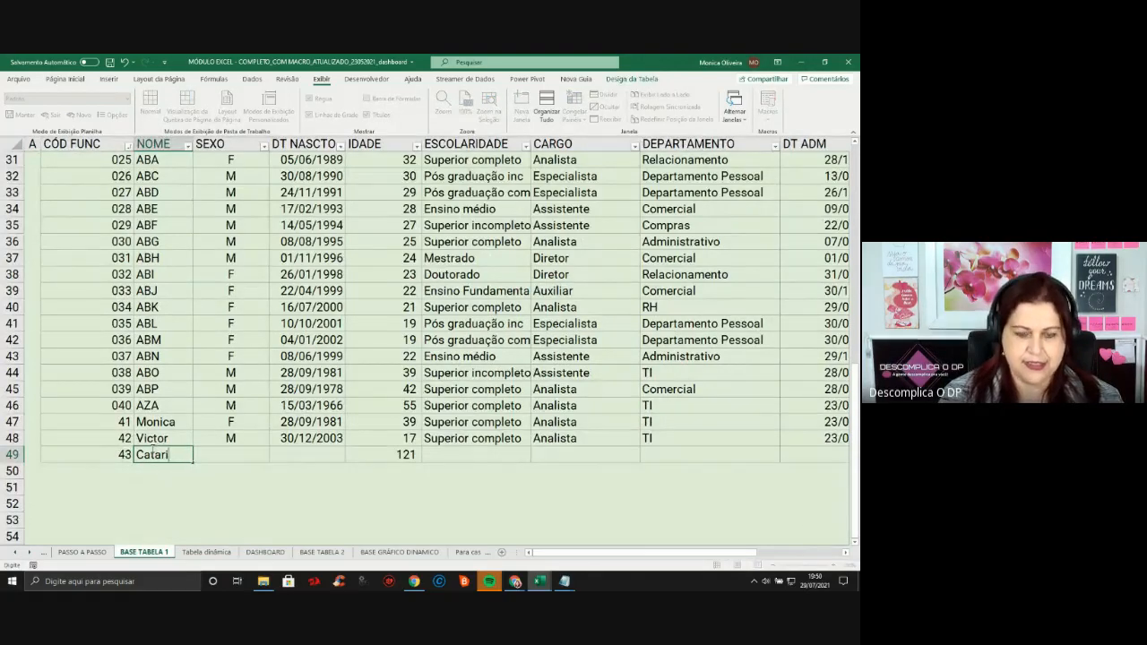
text(na)
key(Tab)
Copy row 47's job details into row 49, then return to Tabela dinâmica
key(Up)
key(Up)
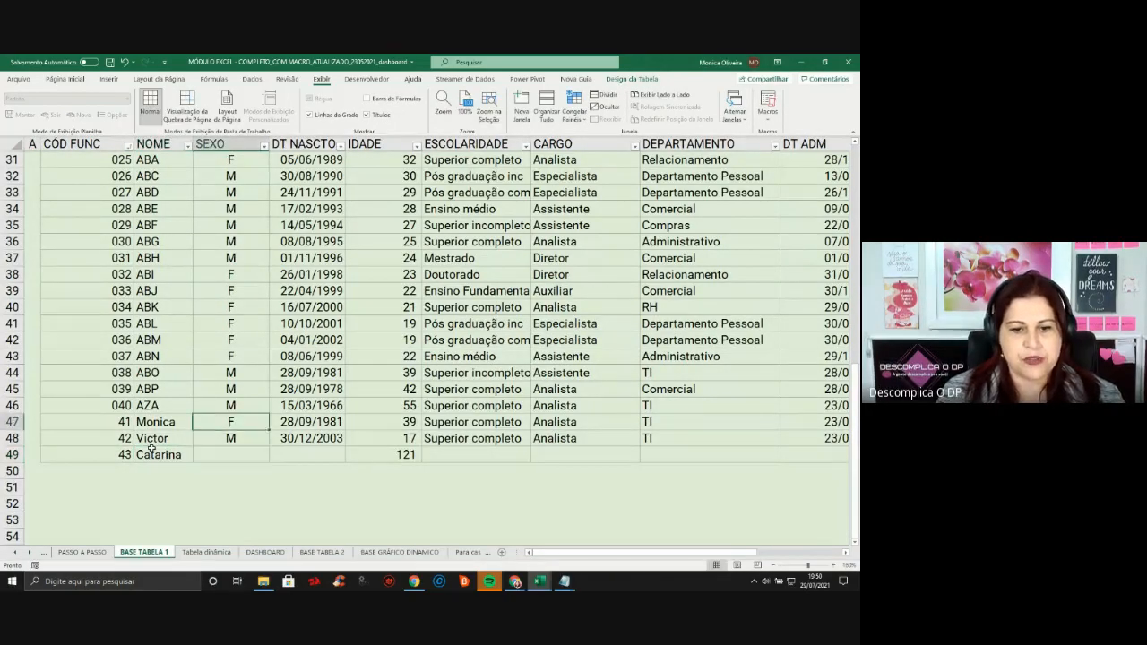
key(shift+Right)
key(shift+Right)
key(shift+Right)
key(shift+Right)
key(shift+Right)
key(shift+Right)
key(shift+Right)
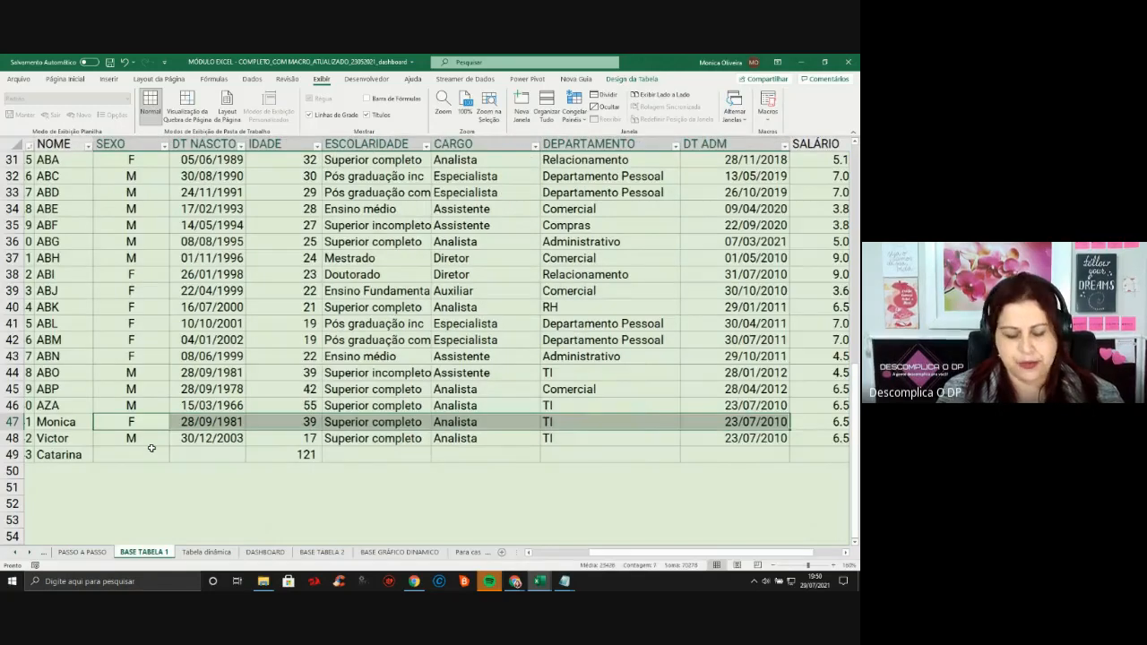
key(ctrl+c)
key(Down)
key(Down)
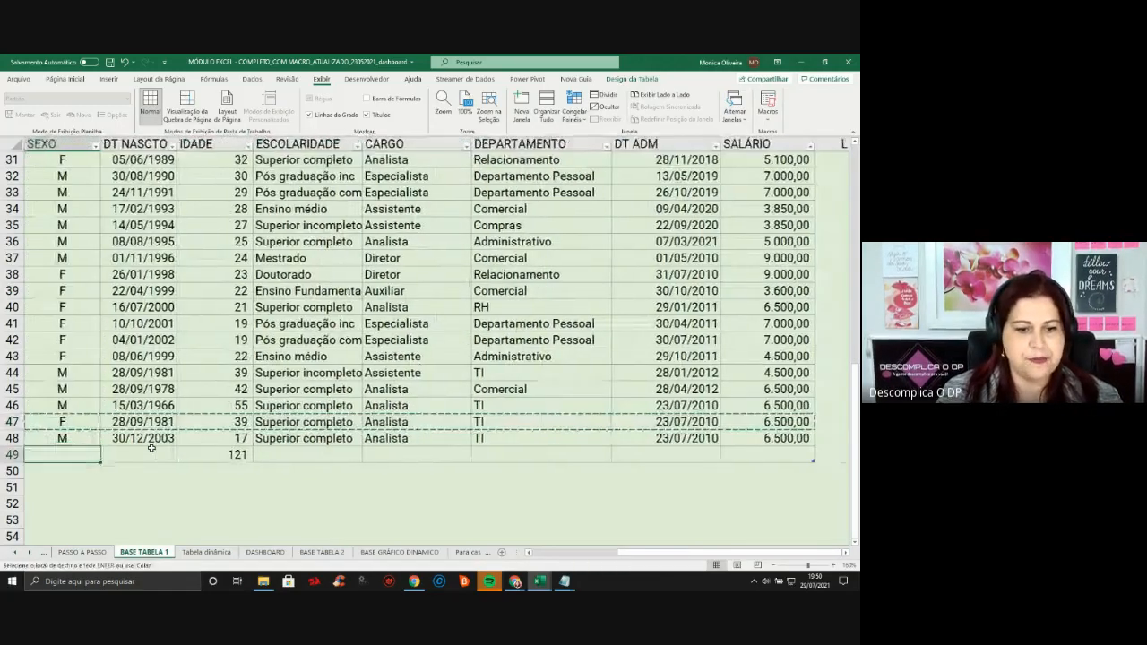
key(ctrl+v)
key(Home)
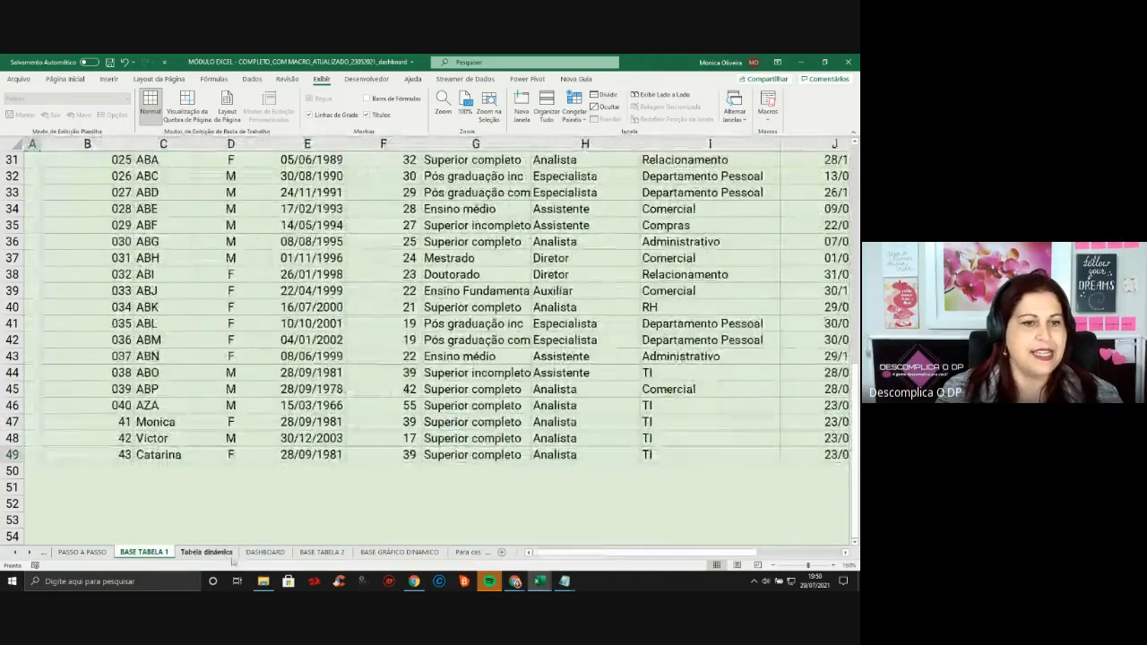
key(ctrl+Page_Down)
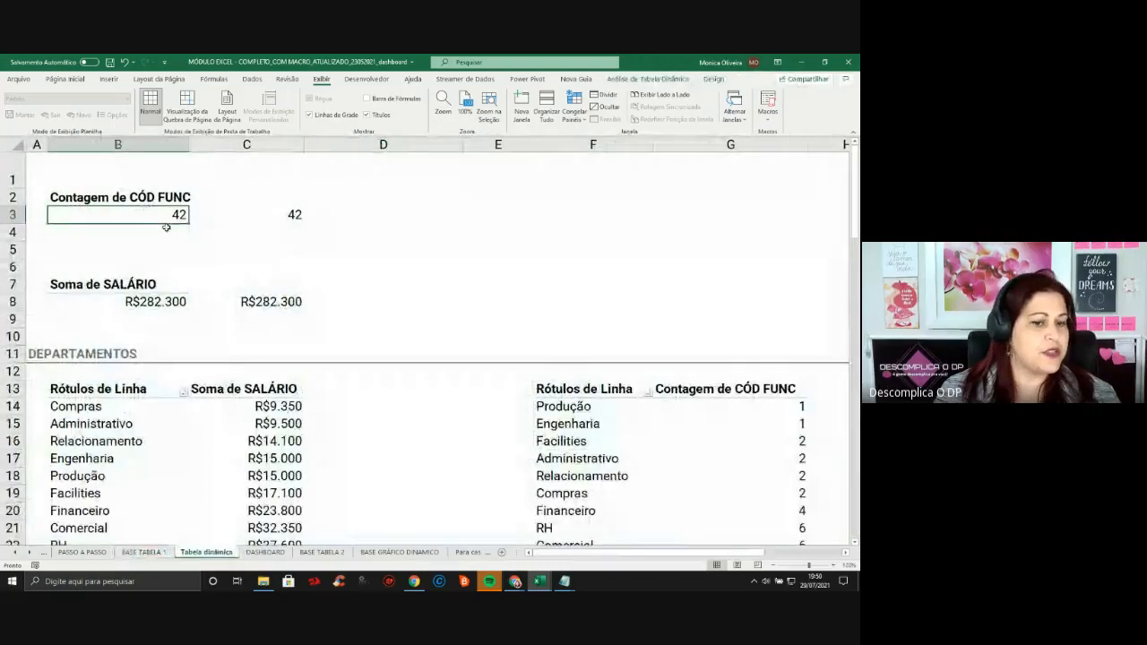
Refresh the pivot and confirm 43 employees and R$288.800 salaries on the DASHBOARD
click(265, 553)
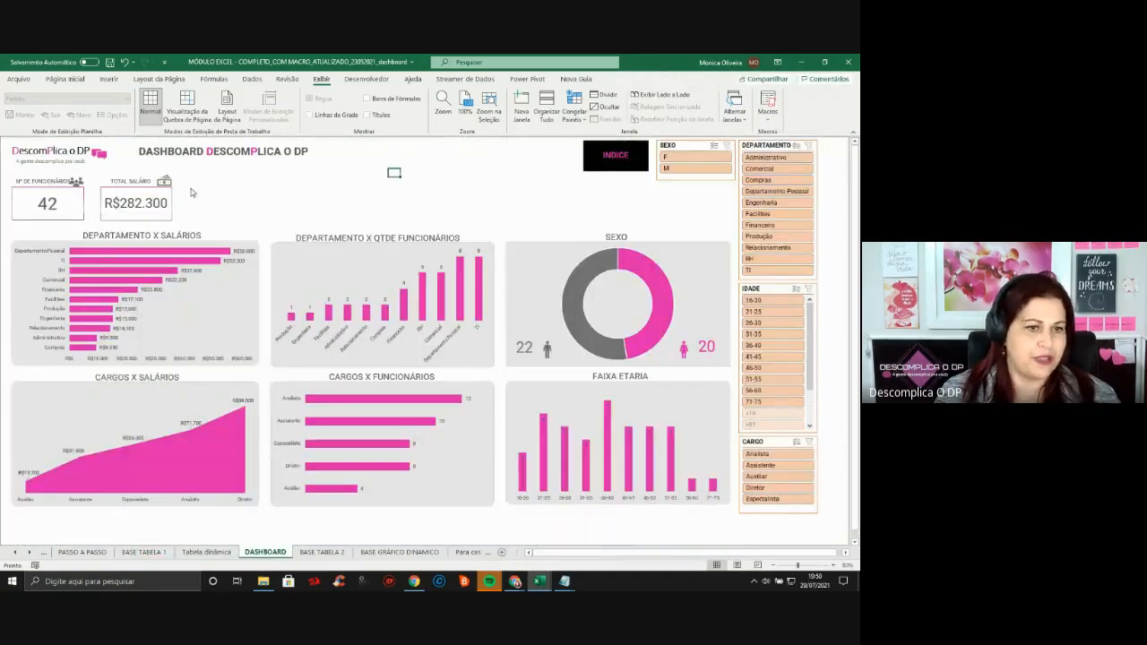
click(207, 553)
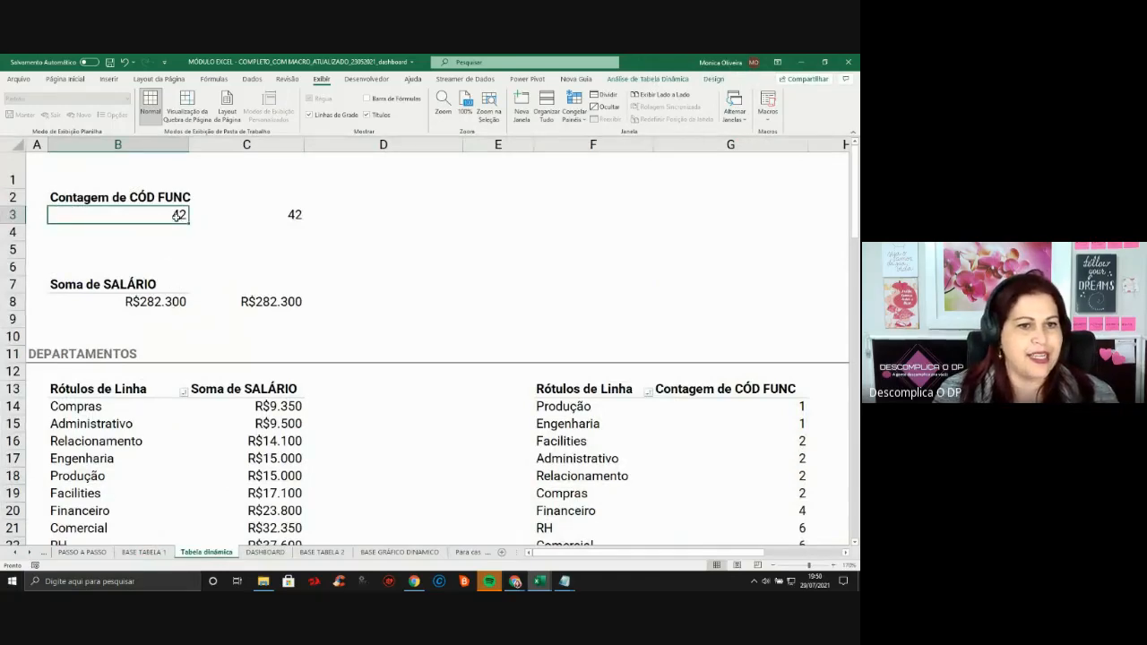
right_click(178, 215)
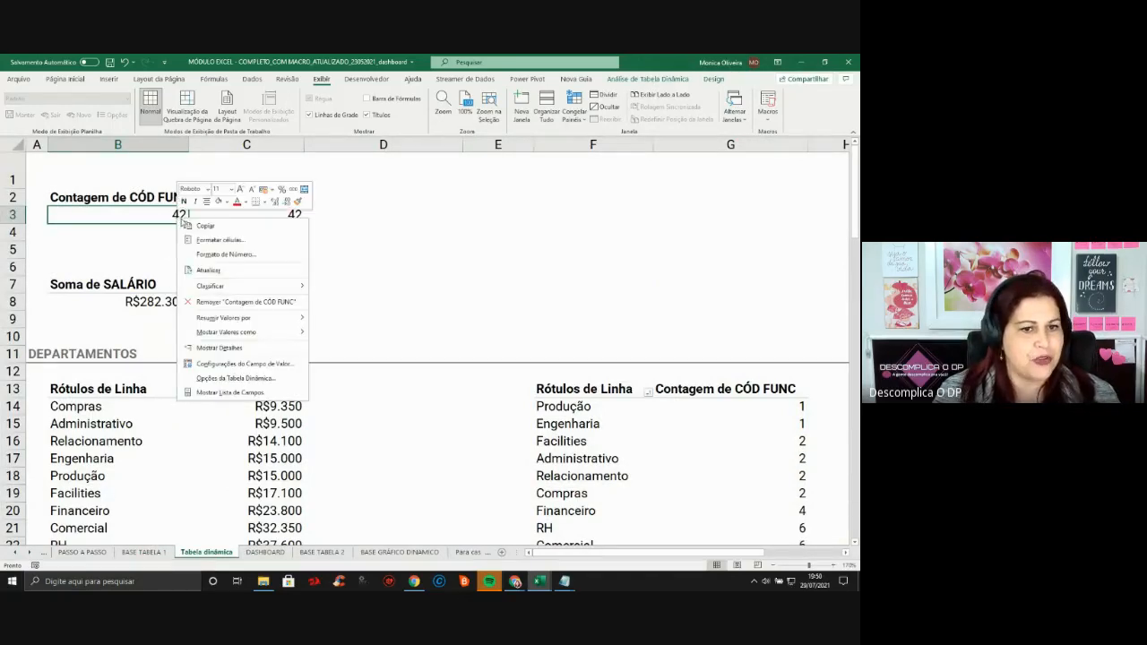
click(215, 270)
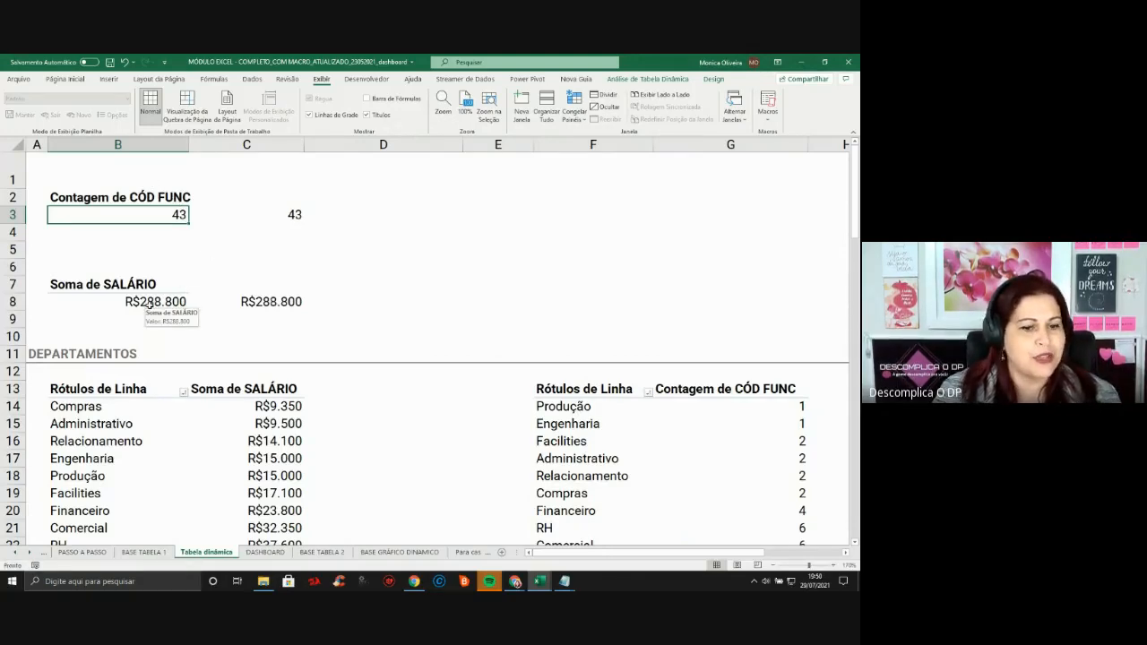
click(274, 556)
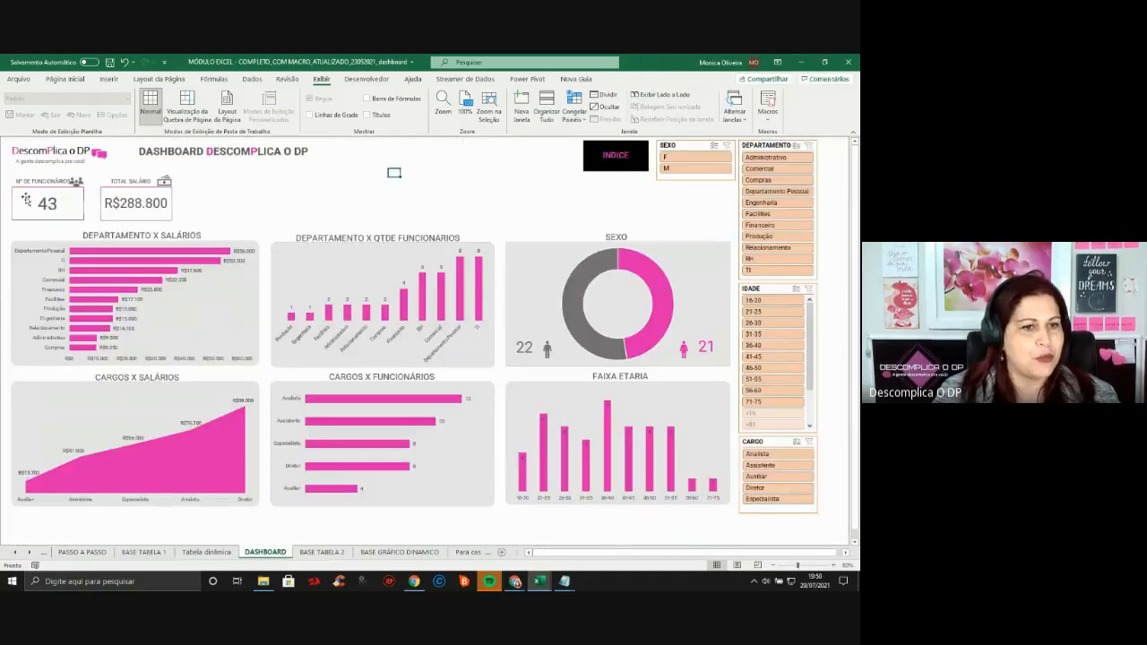
click(202, 551)
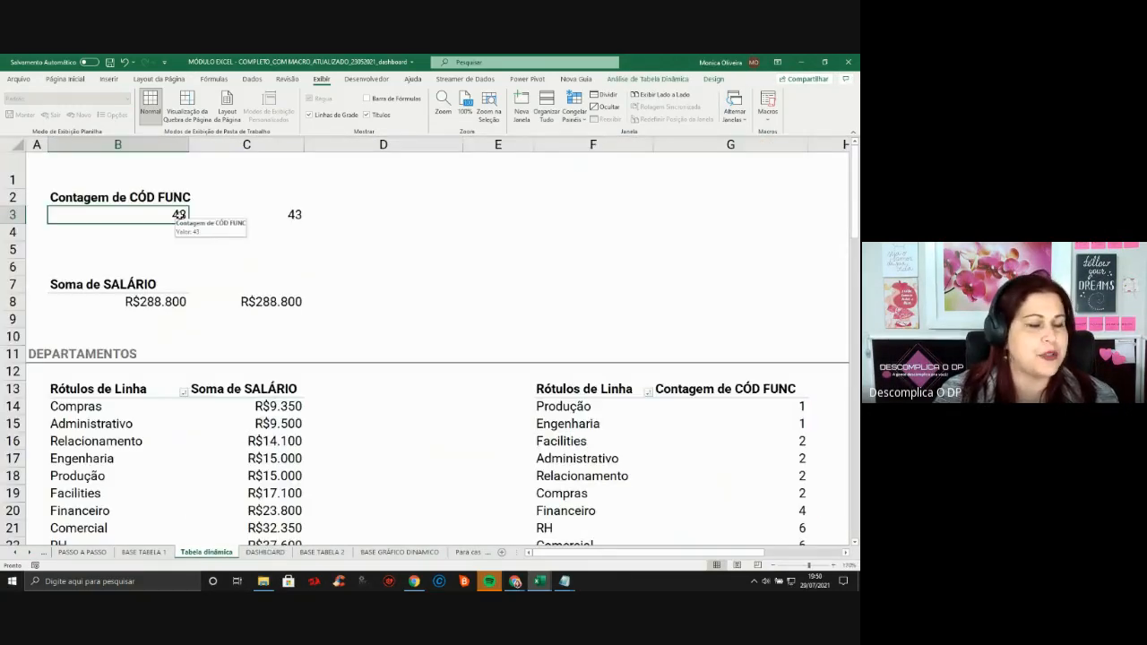
click(470, 183)
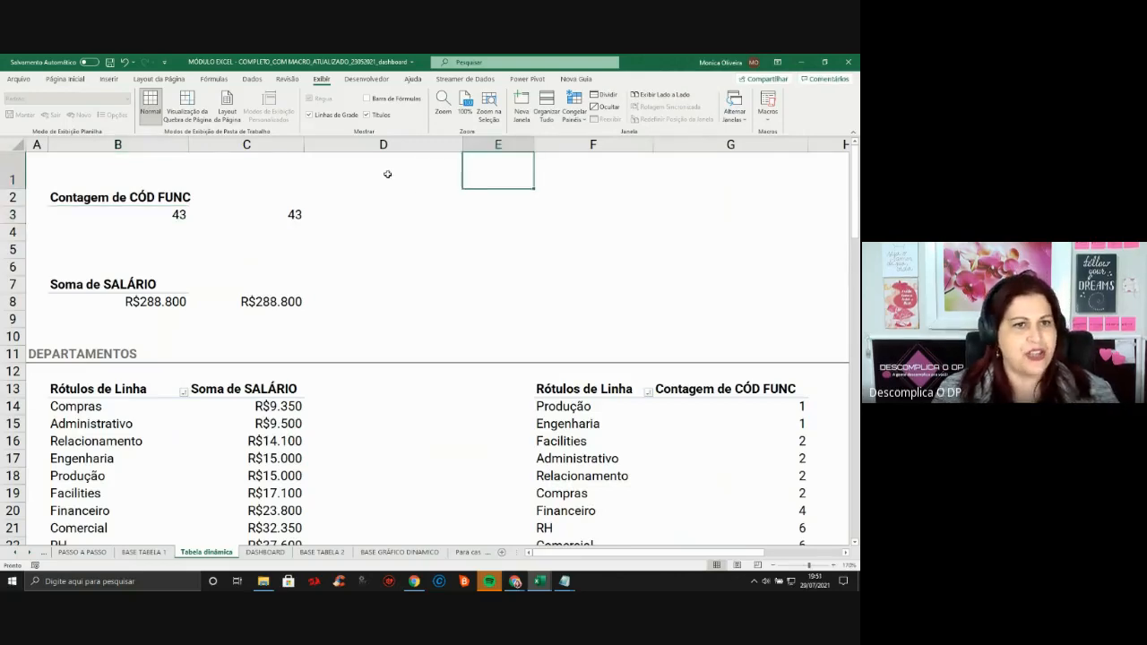
Insert a circular refresh-arrows icon found by searching 'atualiza' and place it beside the counts in column D
click(115, 82)
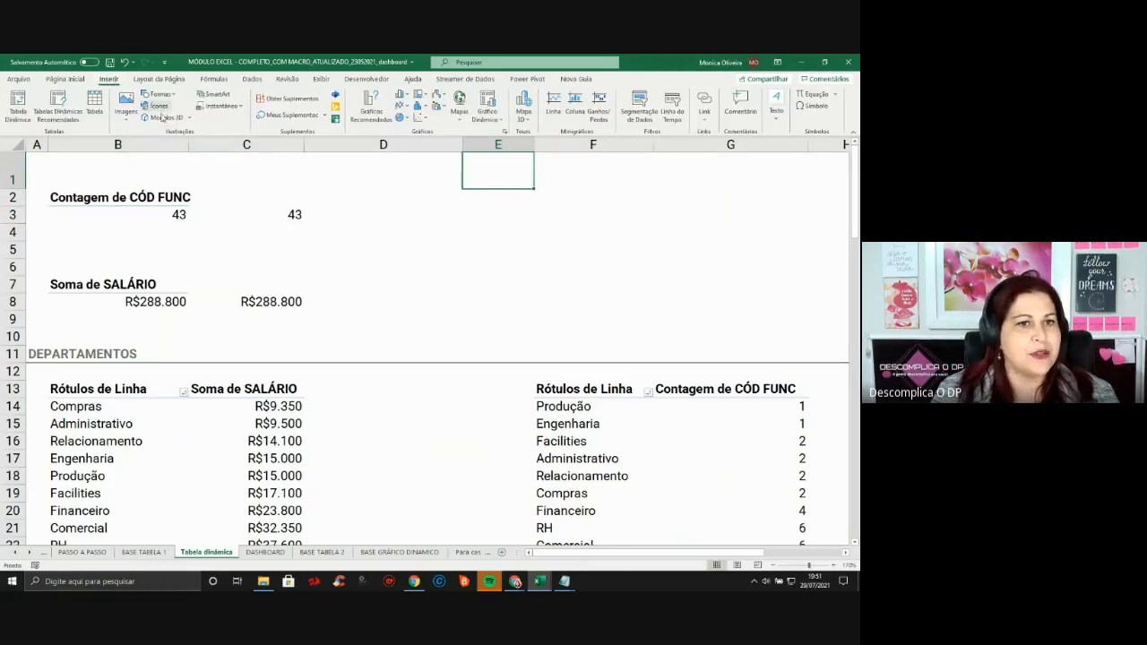
click(159, 105)
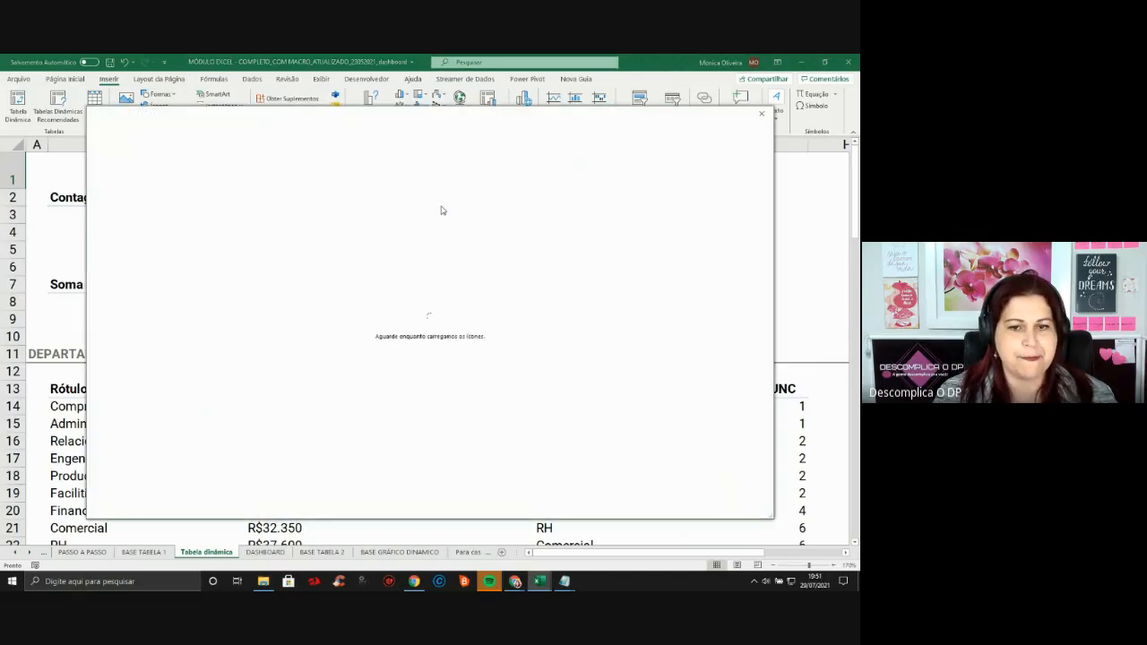
text(as)
text(ualiza)
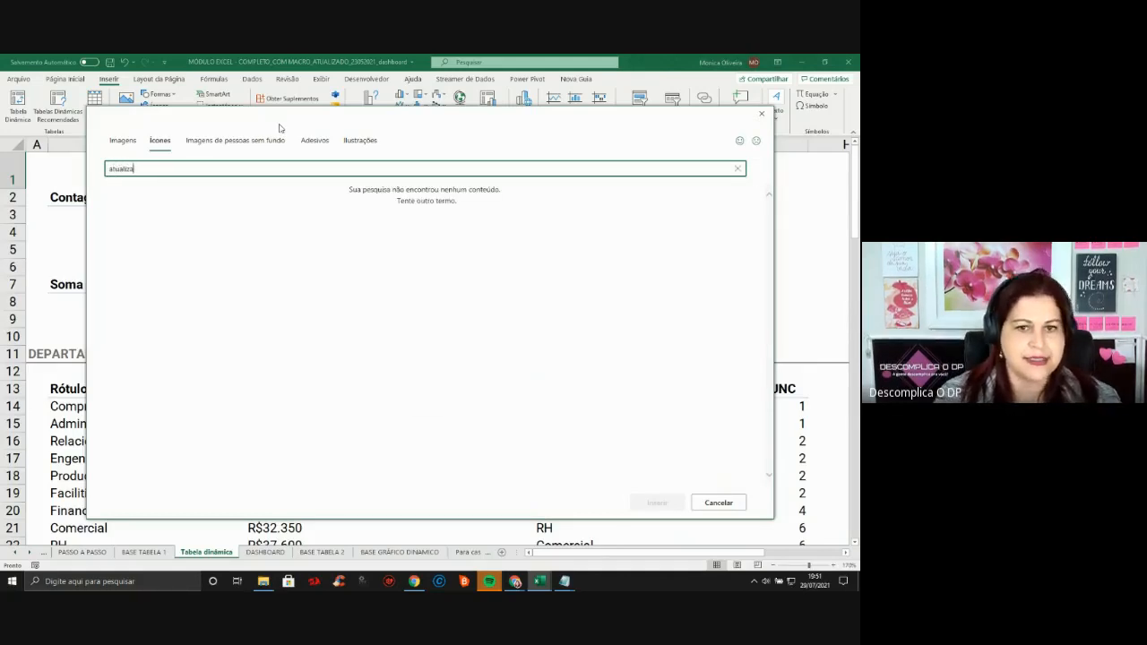
click(221, 216)
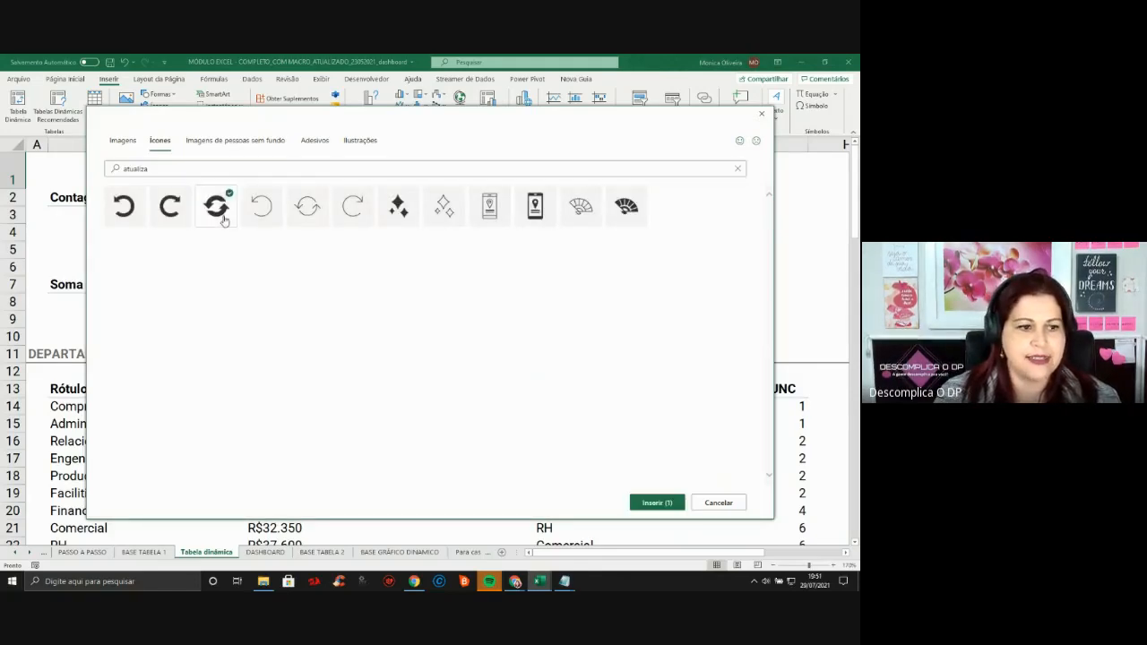
click(674, 505)
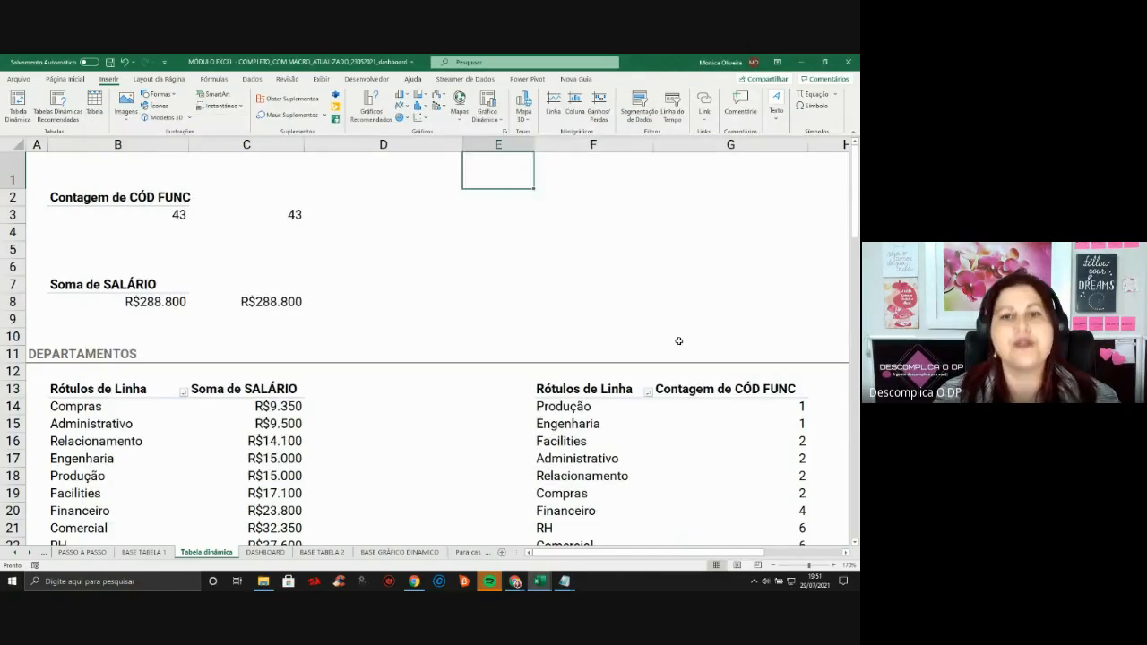
drag(529, 215, 462, 237)
click(608, 231)
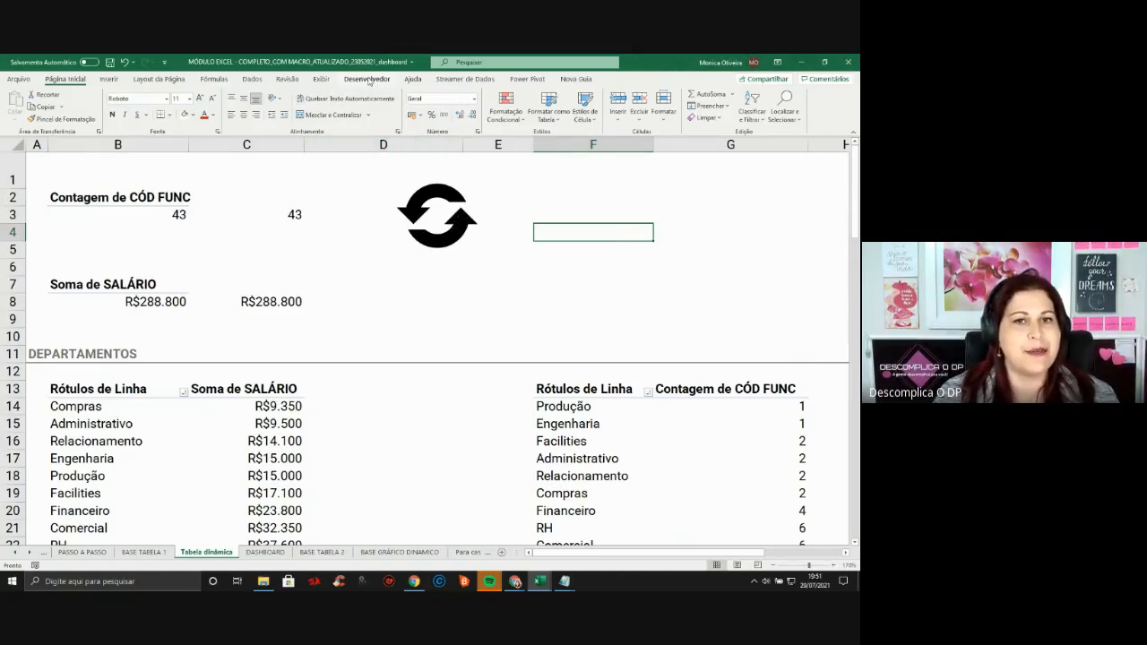
Record the atualizadinamica macro refreshing the pivot from cell B3, then stop recording
click(368, 80)
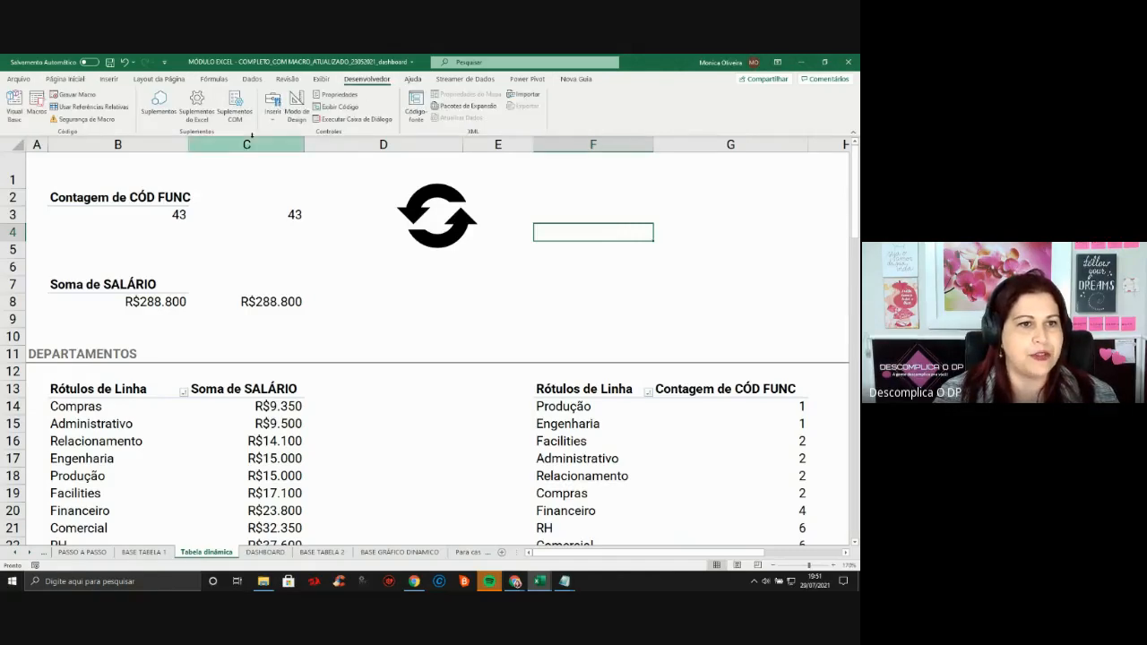
click(85, 97)
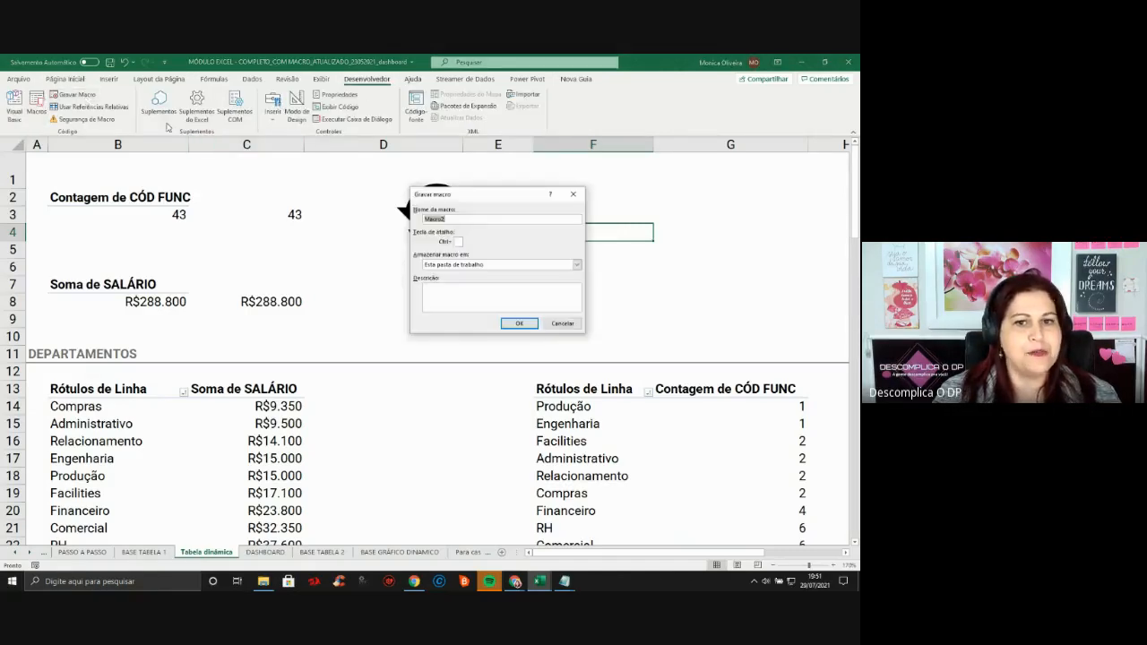
text(atualizadinamica)
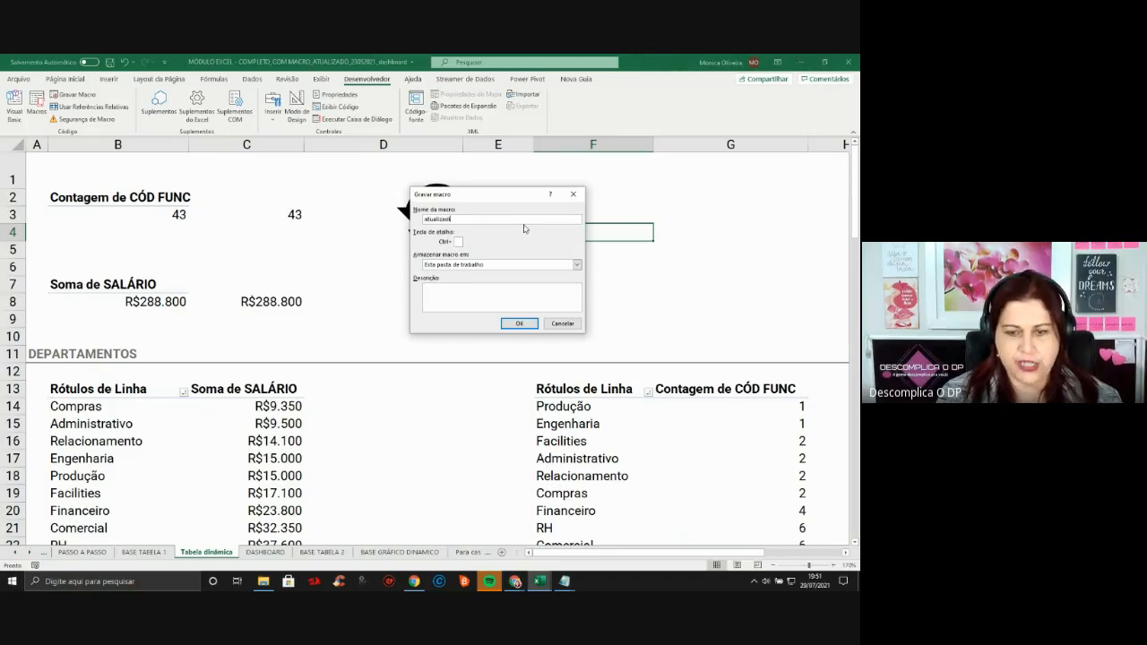
click(523, 324)
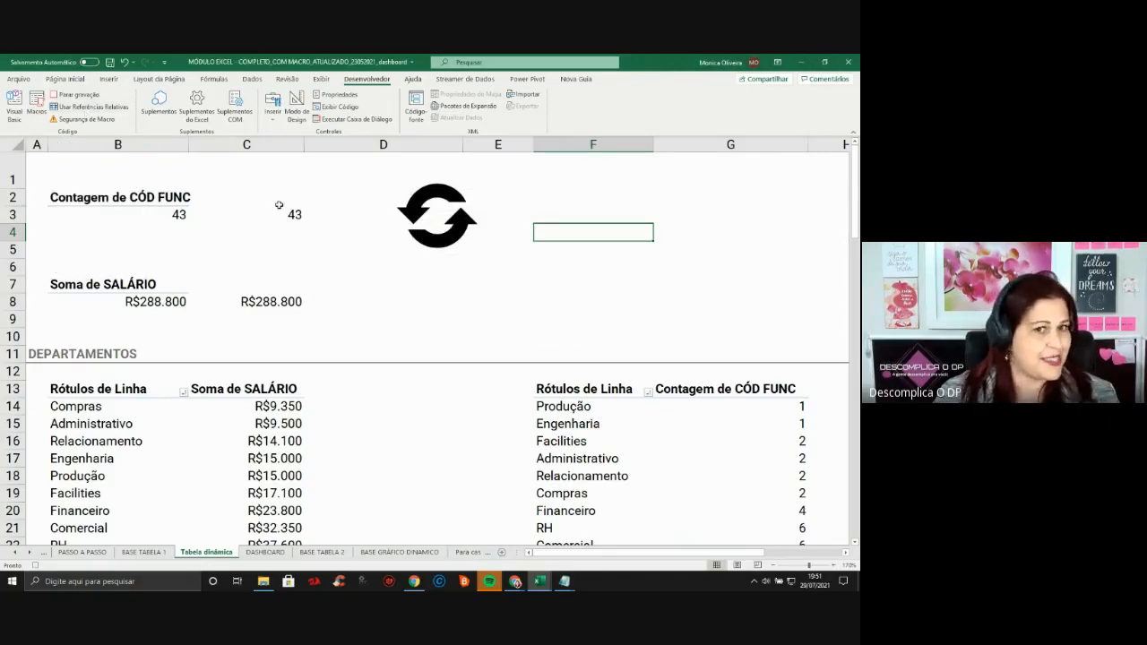
click(172, 216)
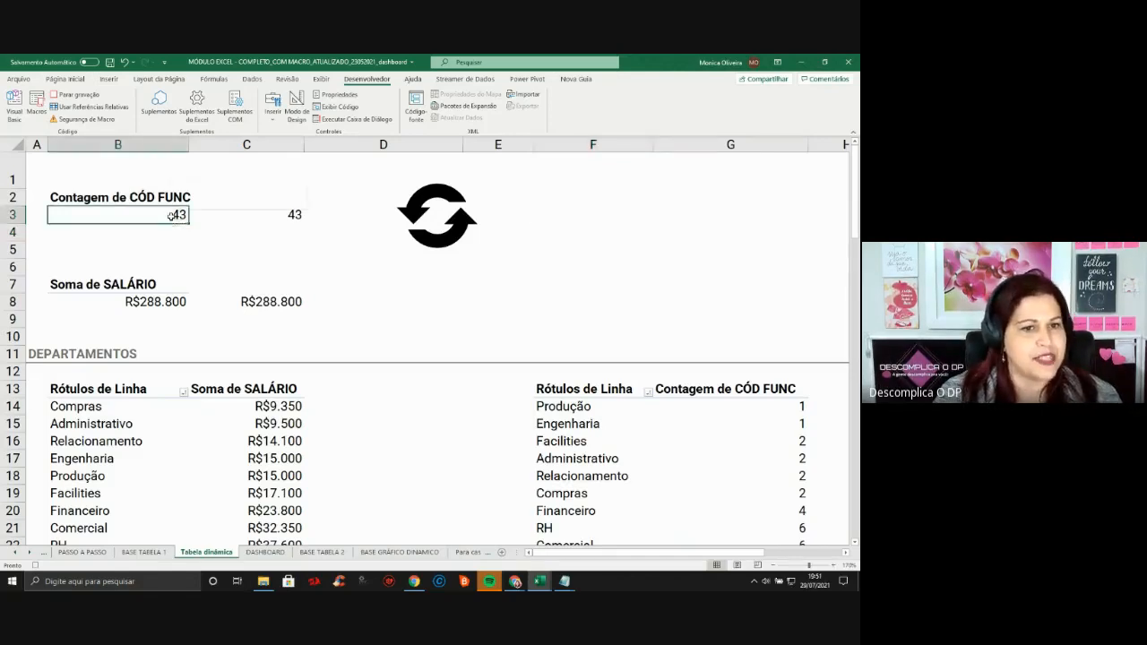
right_click(174, 216)
click(203, 269)
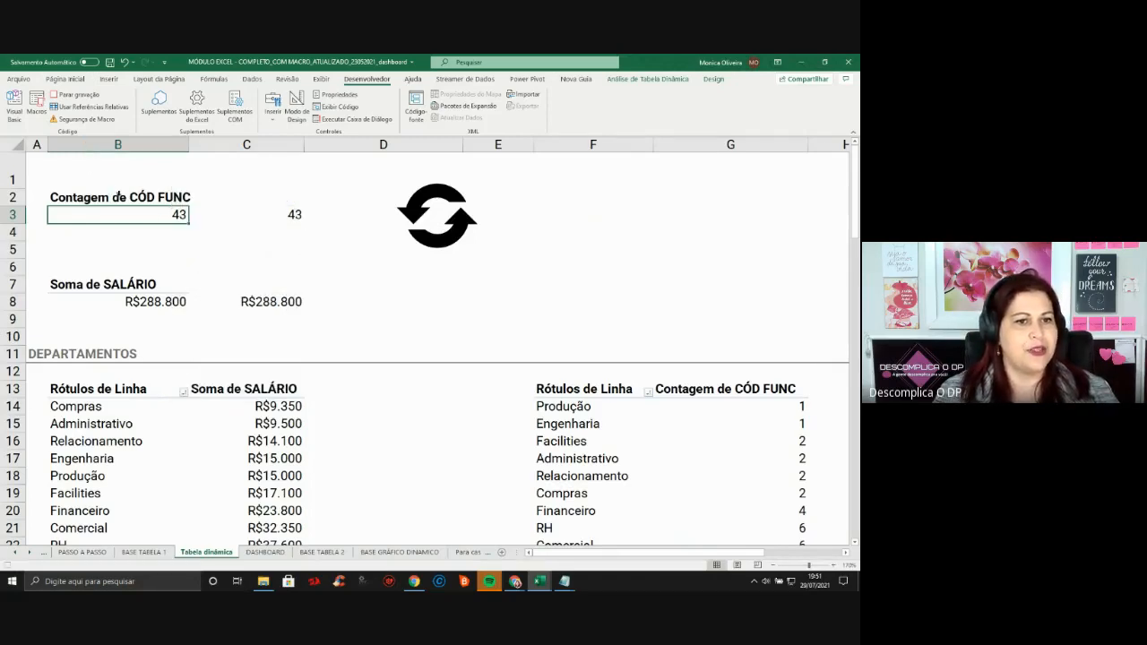
click(81, 95)
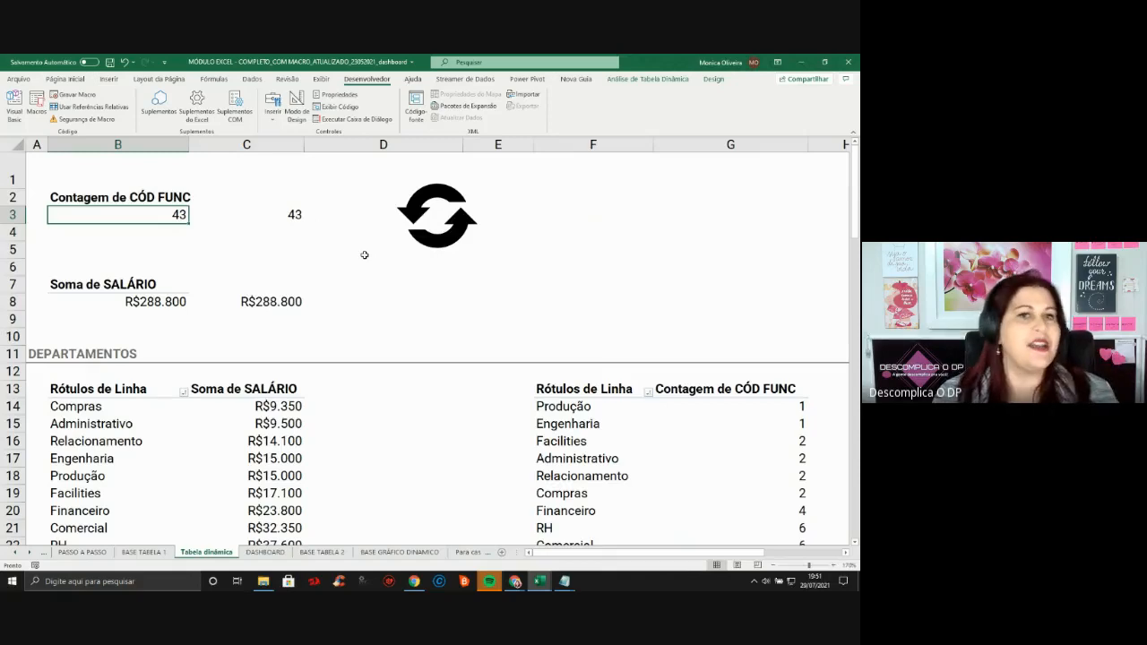
Assign the atualizadinamica macro to the refresh-arrows icon
click(448, 222)
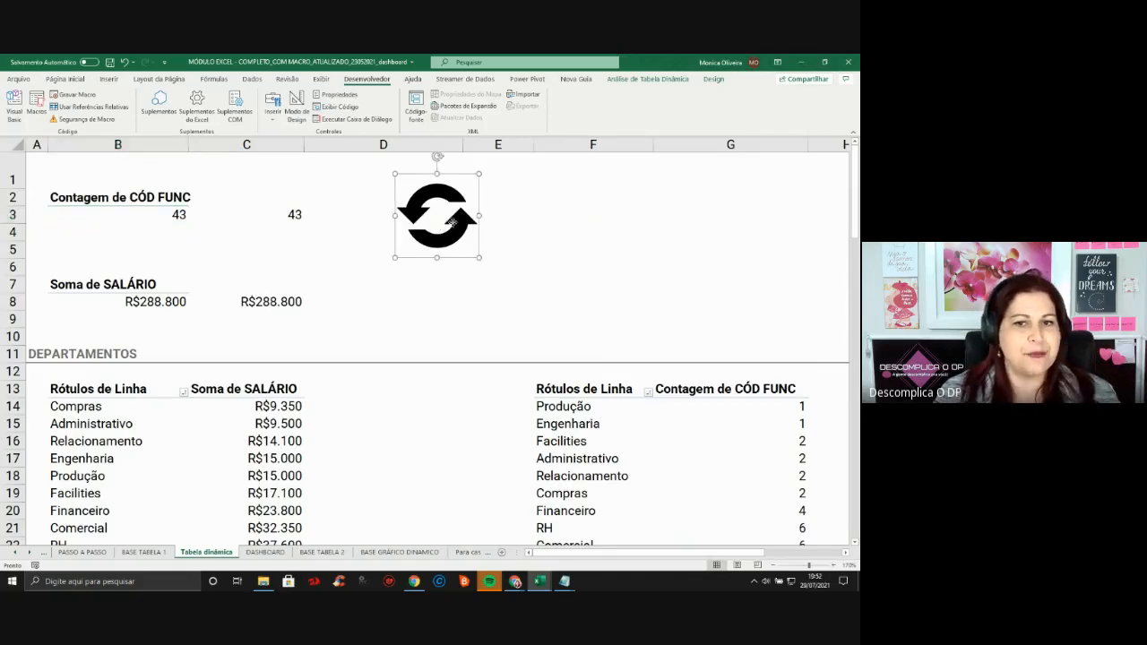
right_click(455, 224)
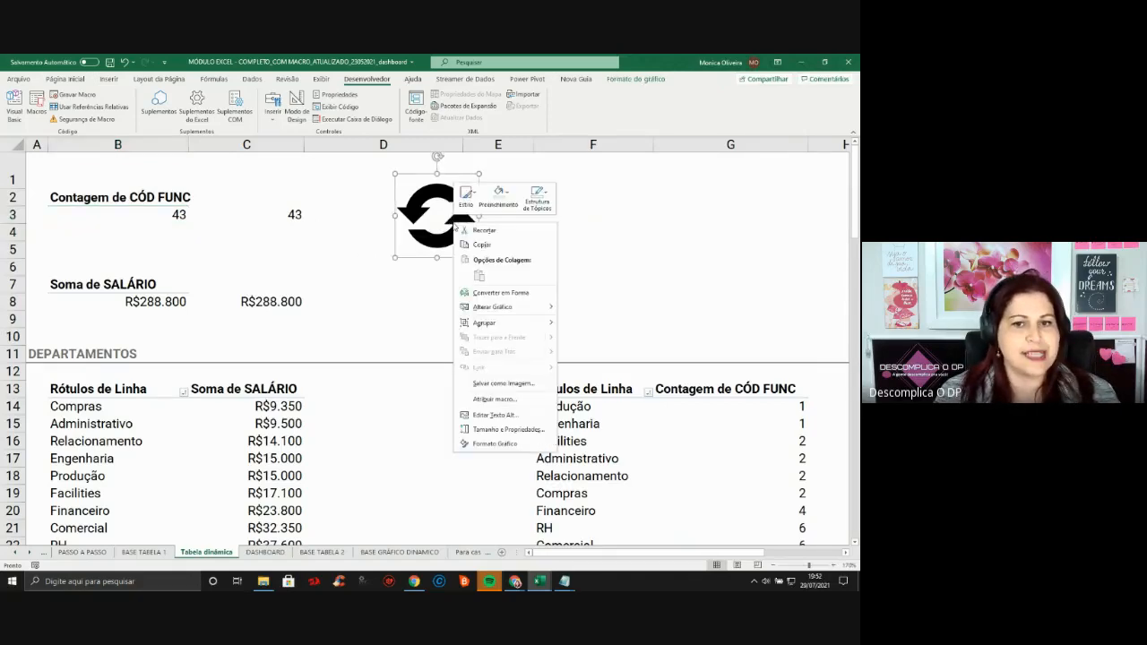
click(494, 399)
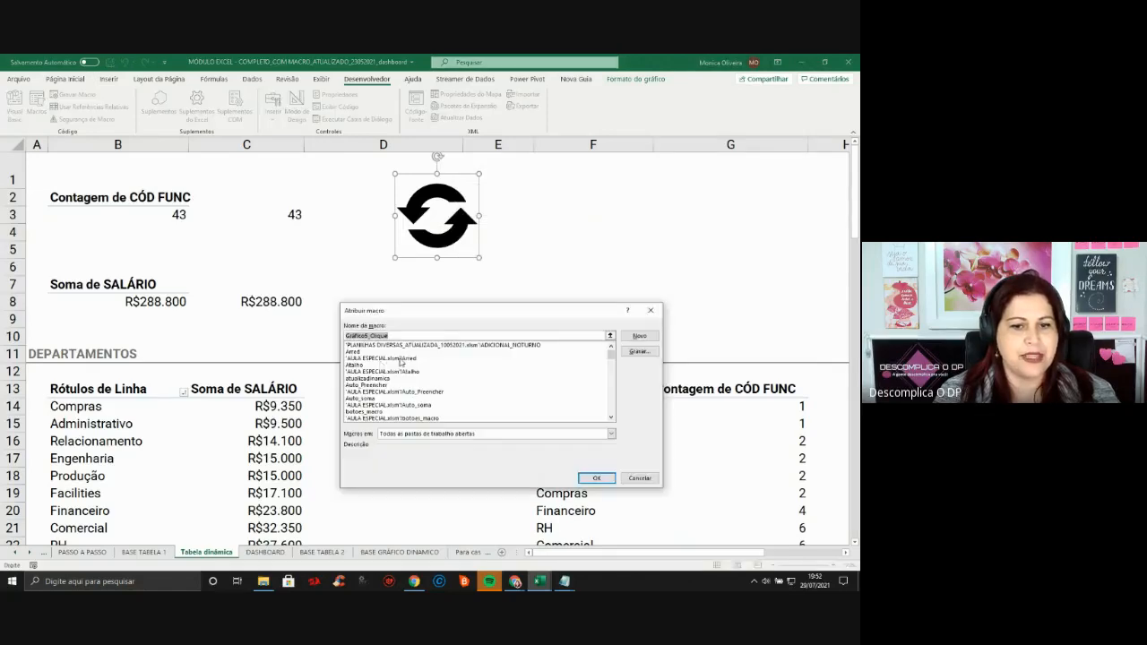
click(377, 384)
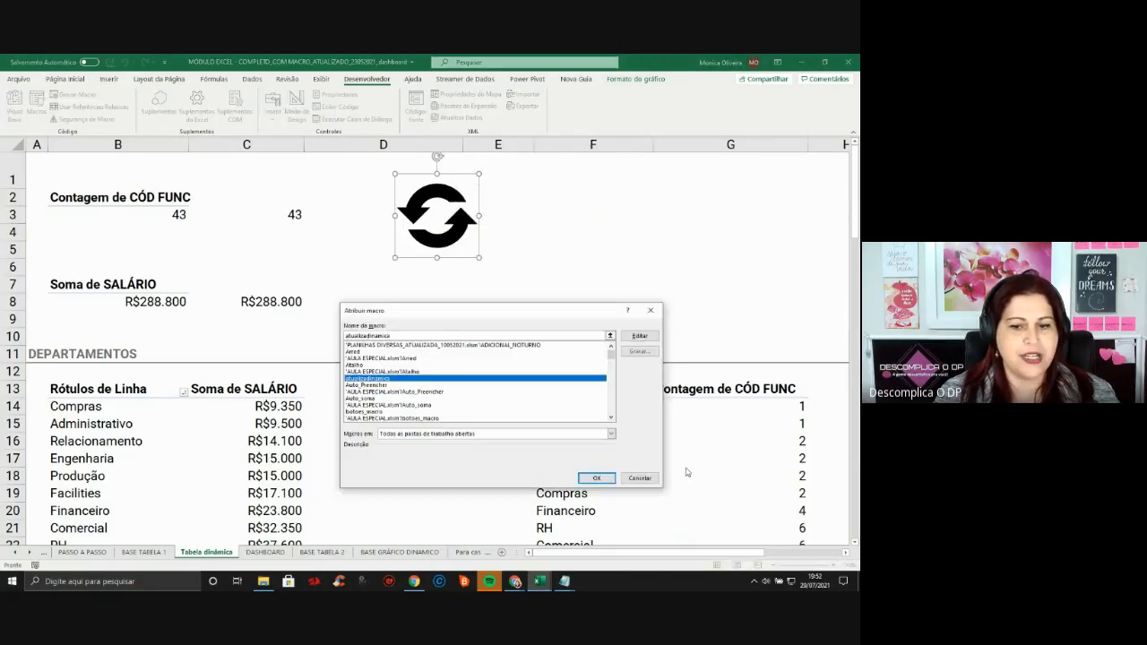
click(596, 477)
click(580, 257)
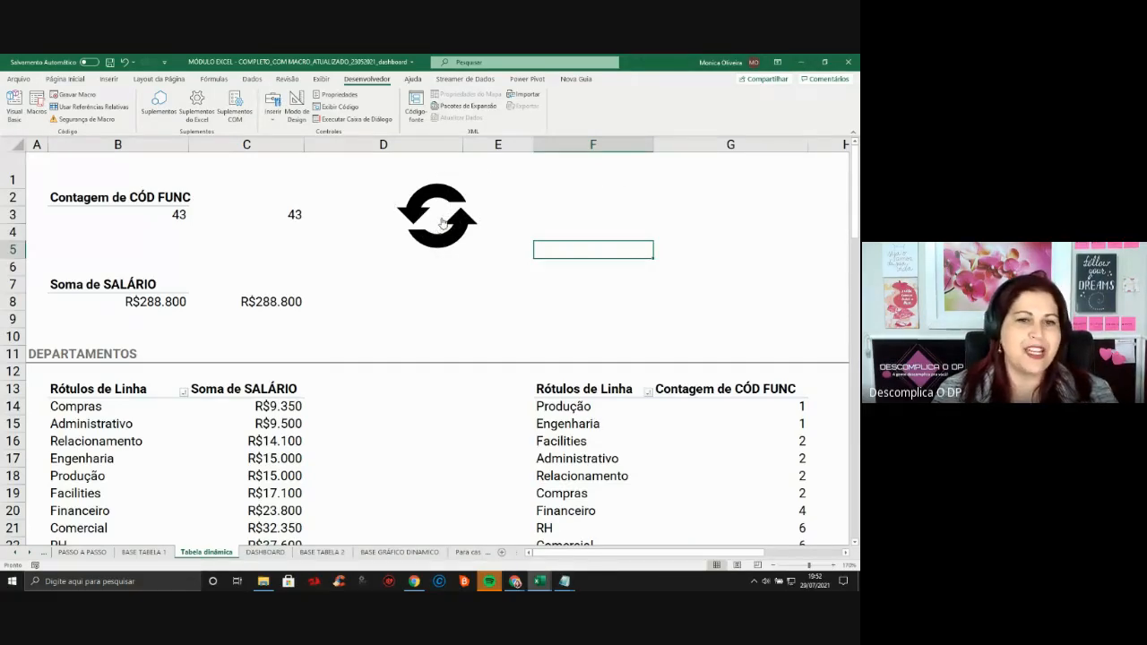
On BASE TABELA 1, enter employee code 44 and the employee's name in row 50
click(139, 556)
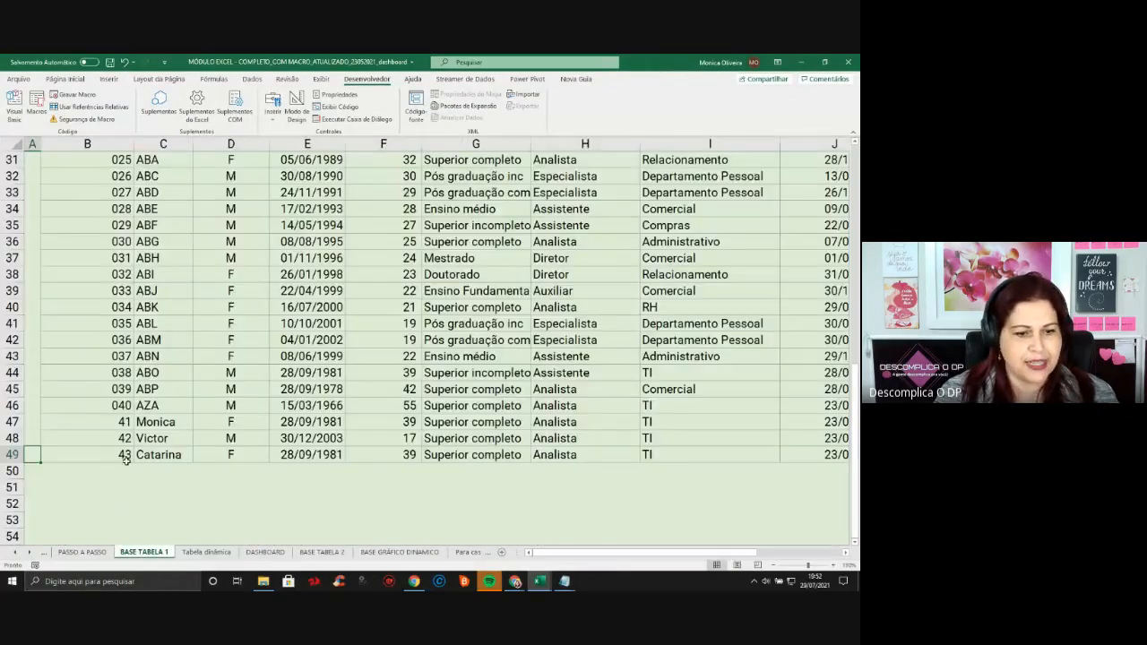
click(126, 457)
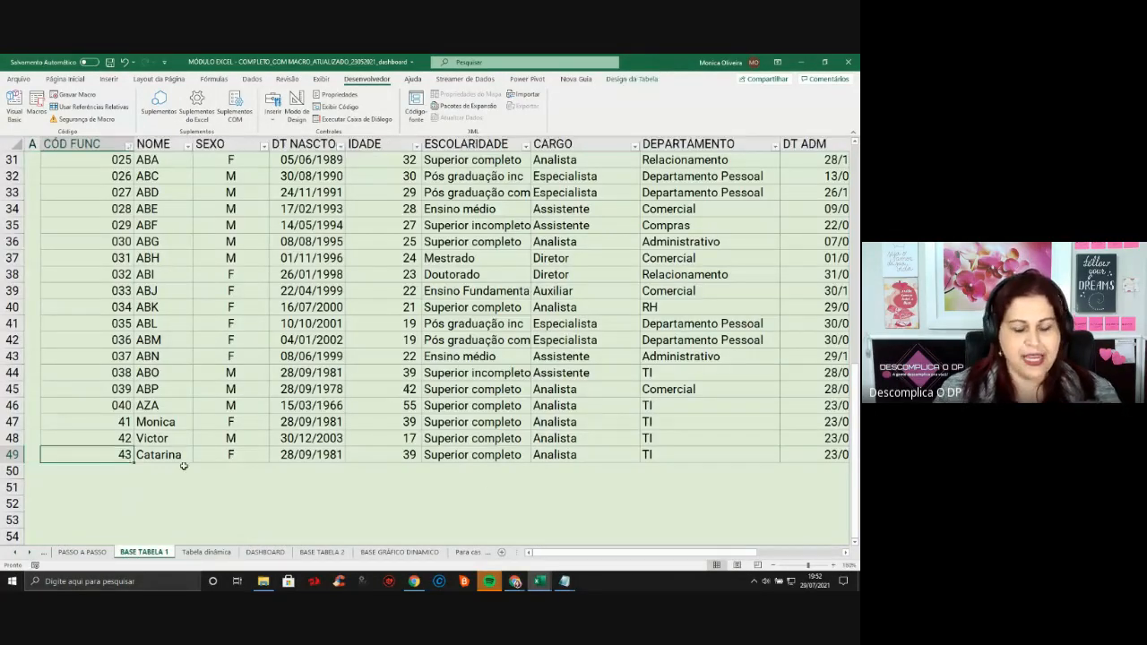
key(Down)
text(44)
key(Tab)
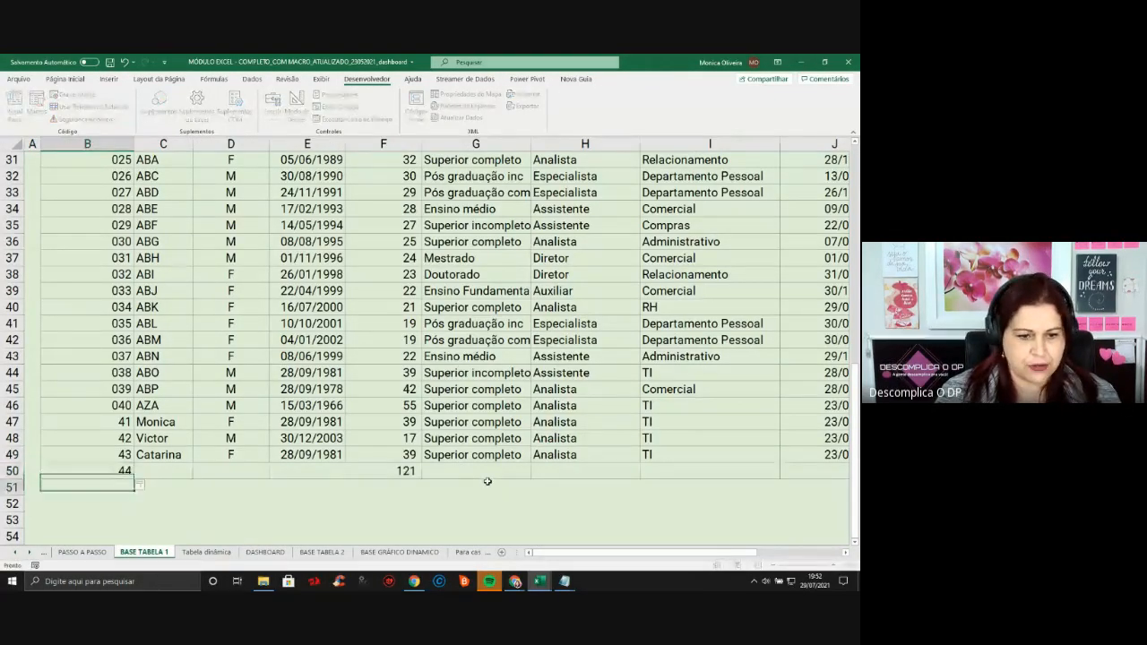
text(MARIA)
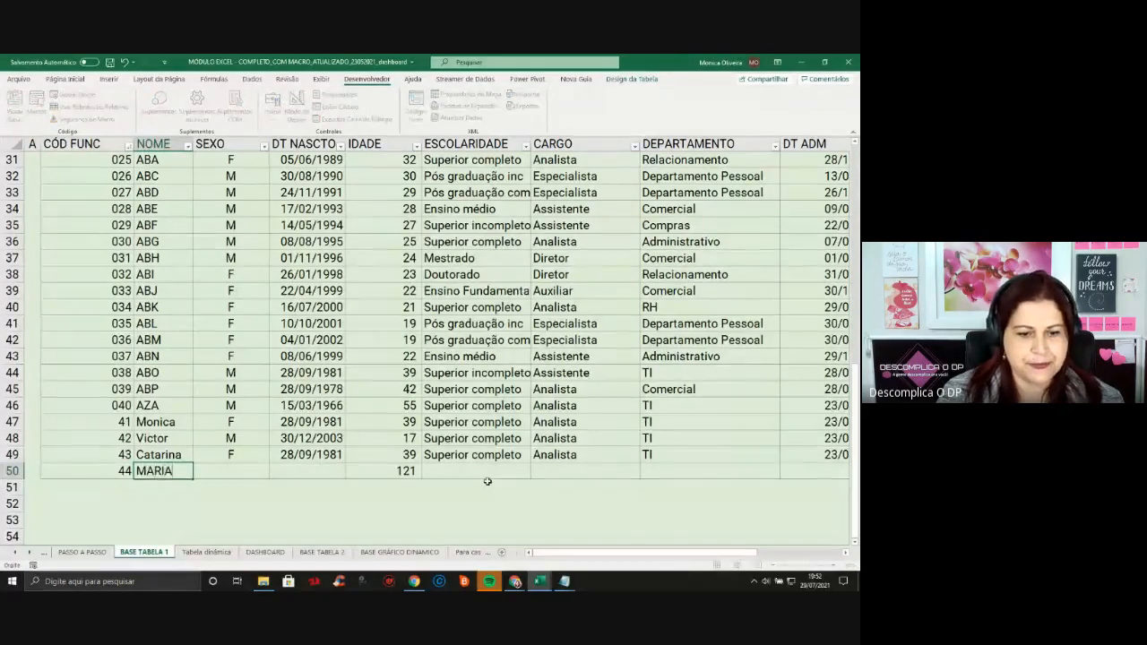
key(Return)
Copy row 49's SEXO-to-SALÁRIO cells for the new row 50
key(Up)
key(Right)
key(Up)
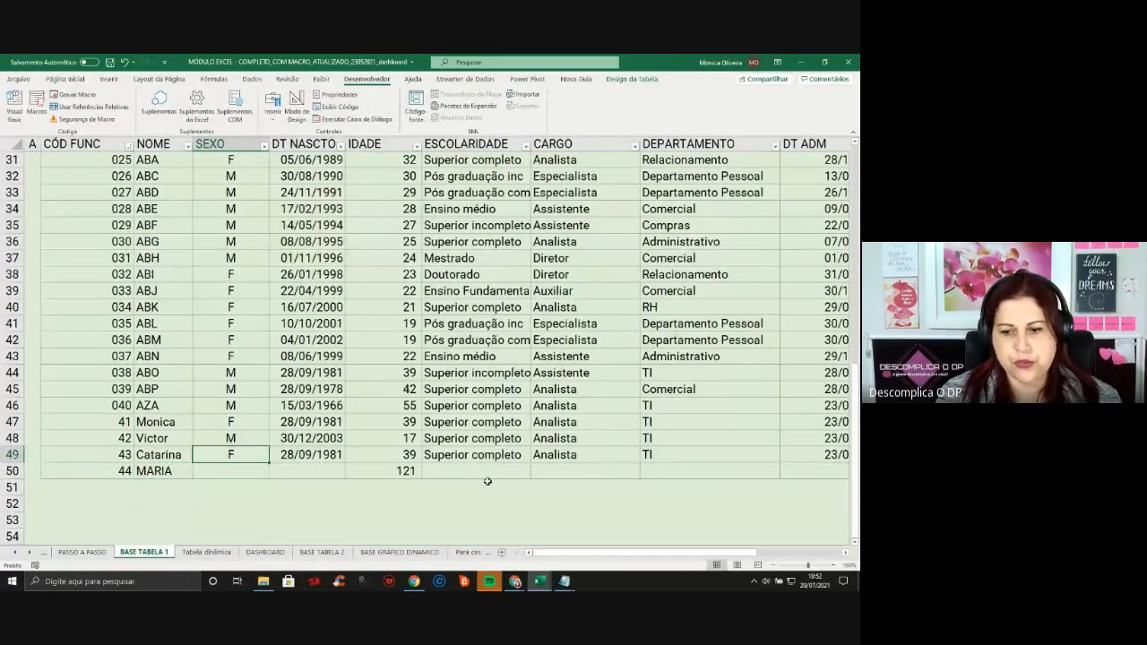
key(ctrl+shift+Right)
key(ctrl+c)
key(Down)
Paste the details into row 50, refresh via the icon button: 44 employees, R$295.300
key(ctrl+v)
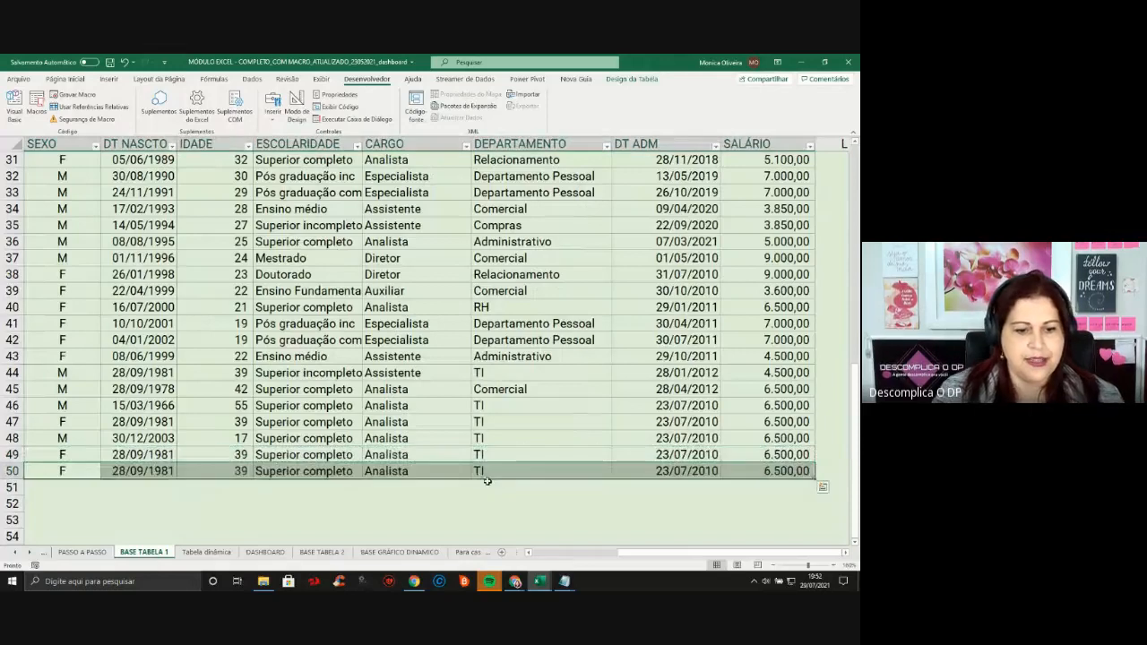
click(206, 552)
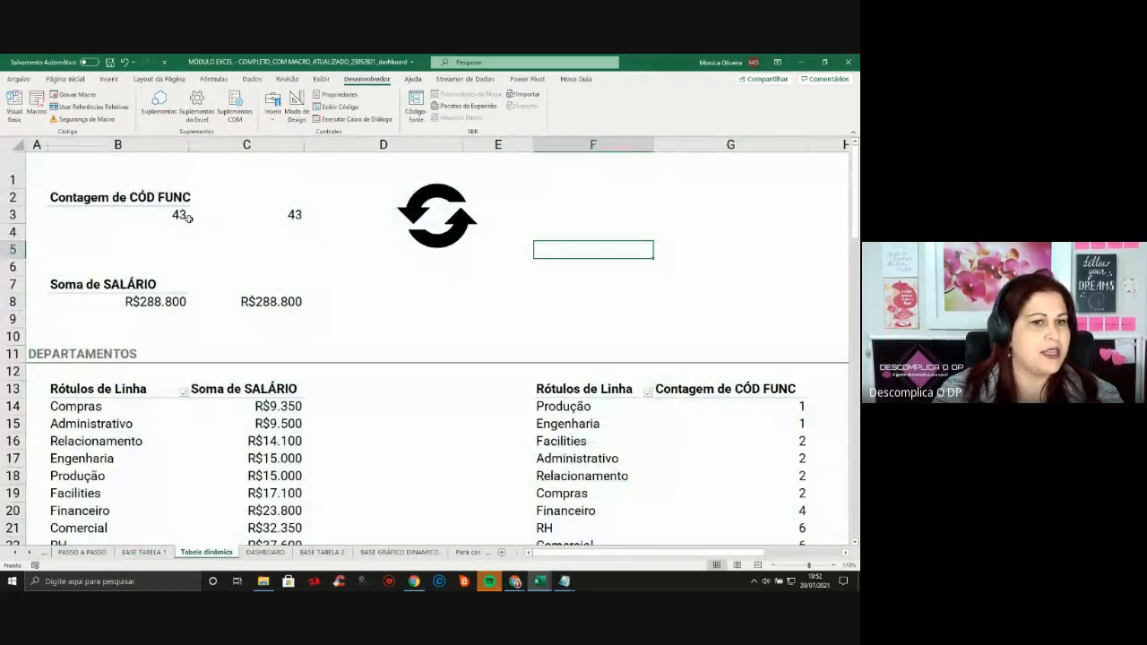
click(266, 553)
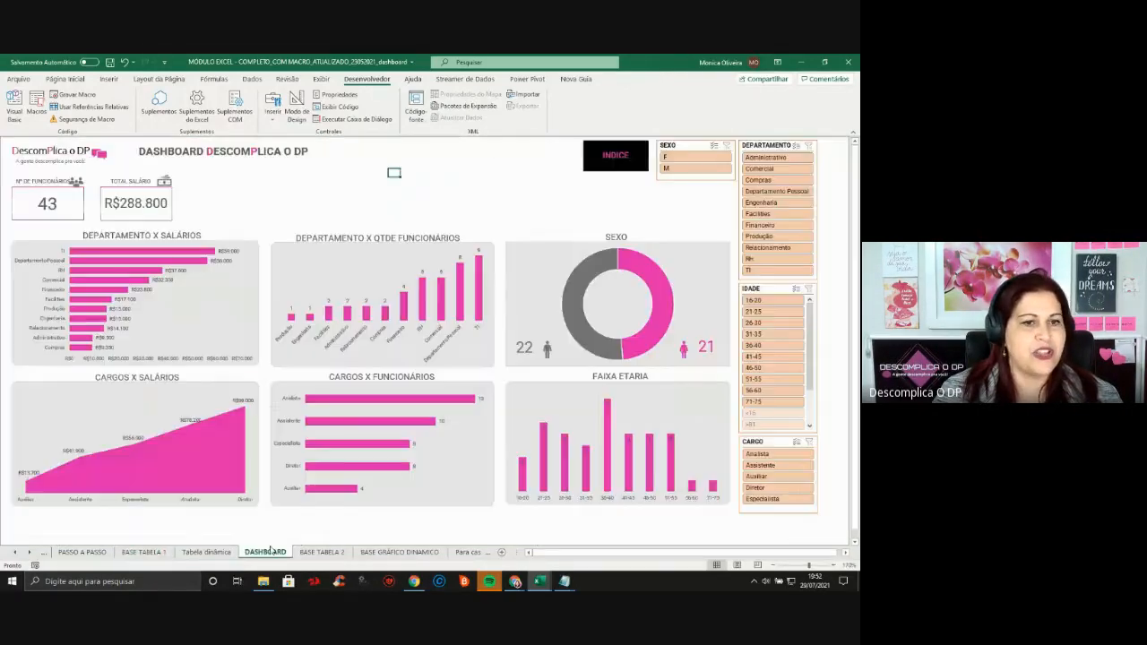
click(207, 554)
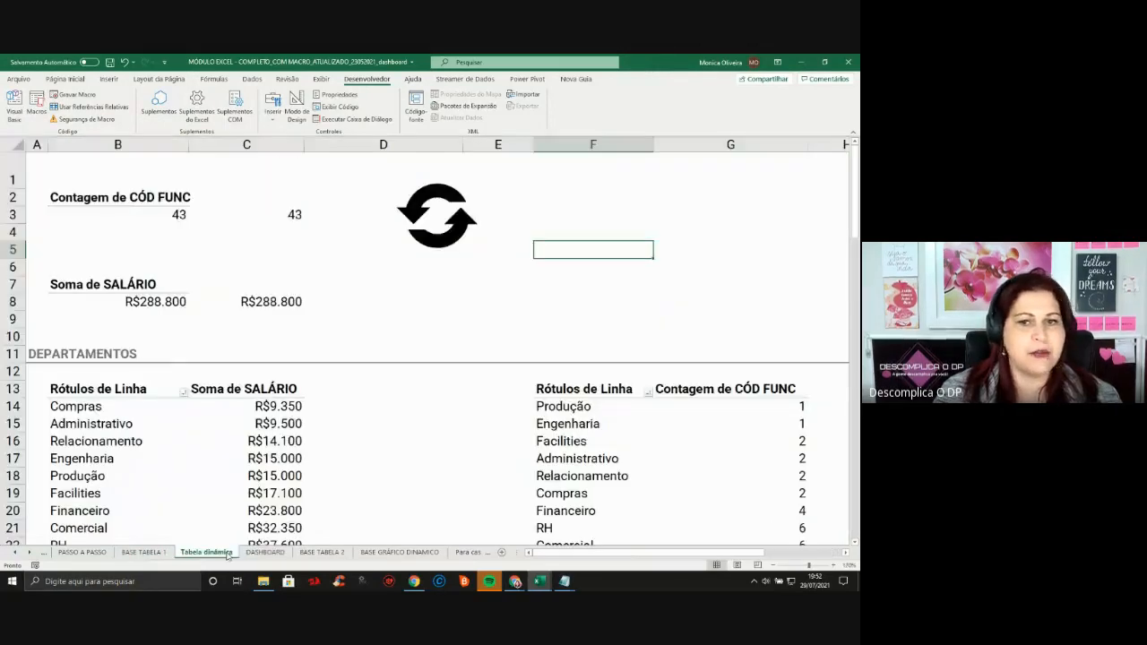
click(457, 222)
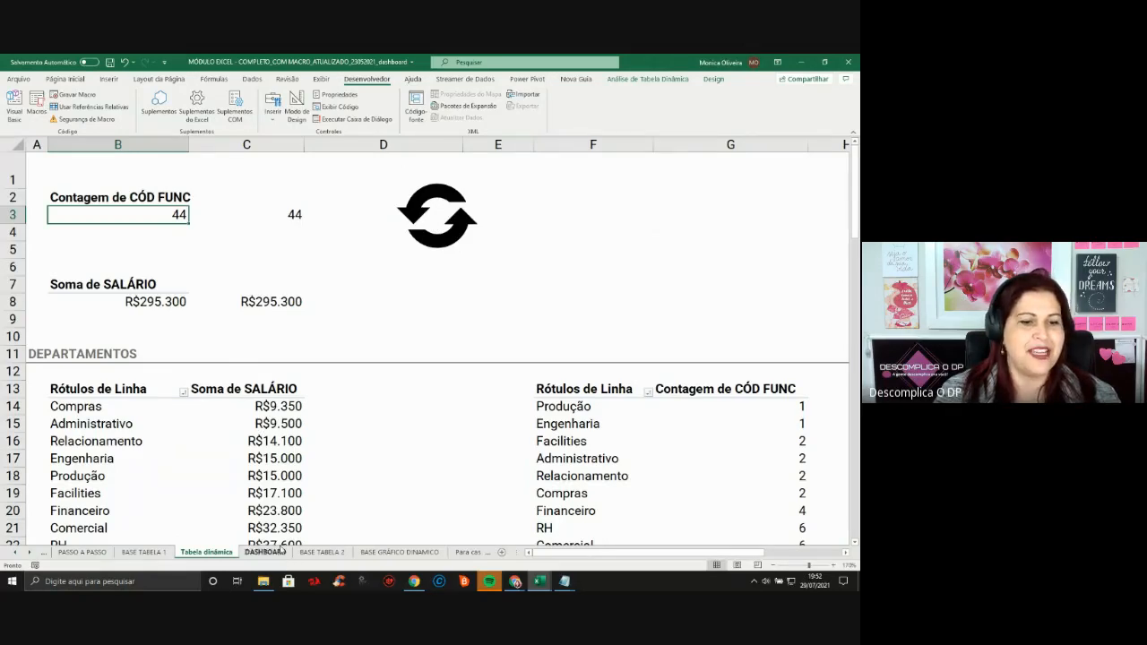
click(266, 552)
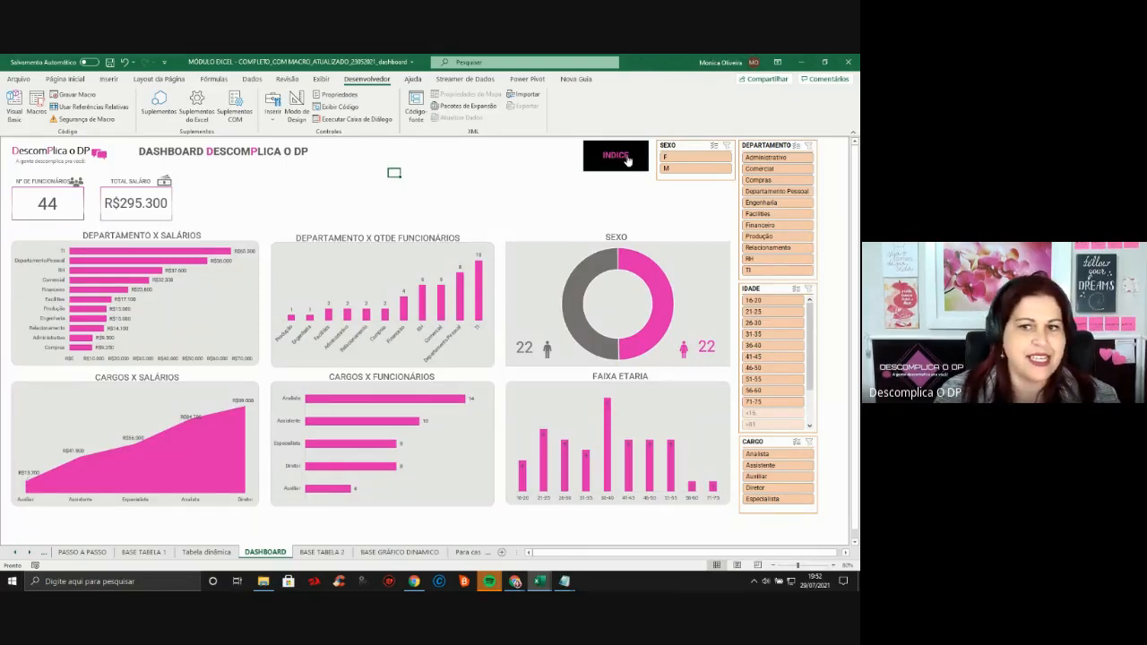
Go from the INDICE sheet to the TECLAS DE ATALHO shortcuts sheet
click(597, 162)
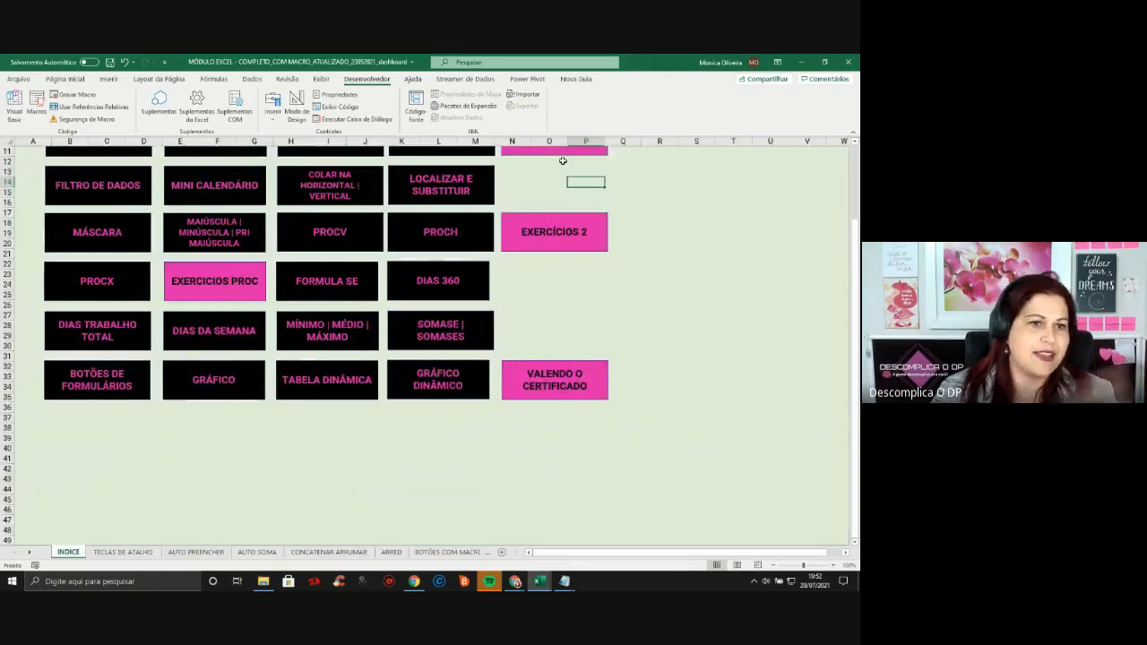
scroll(256, 334, up, 4)
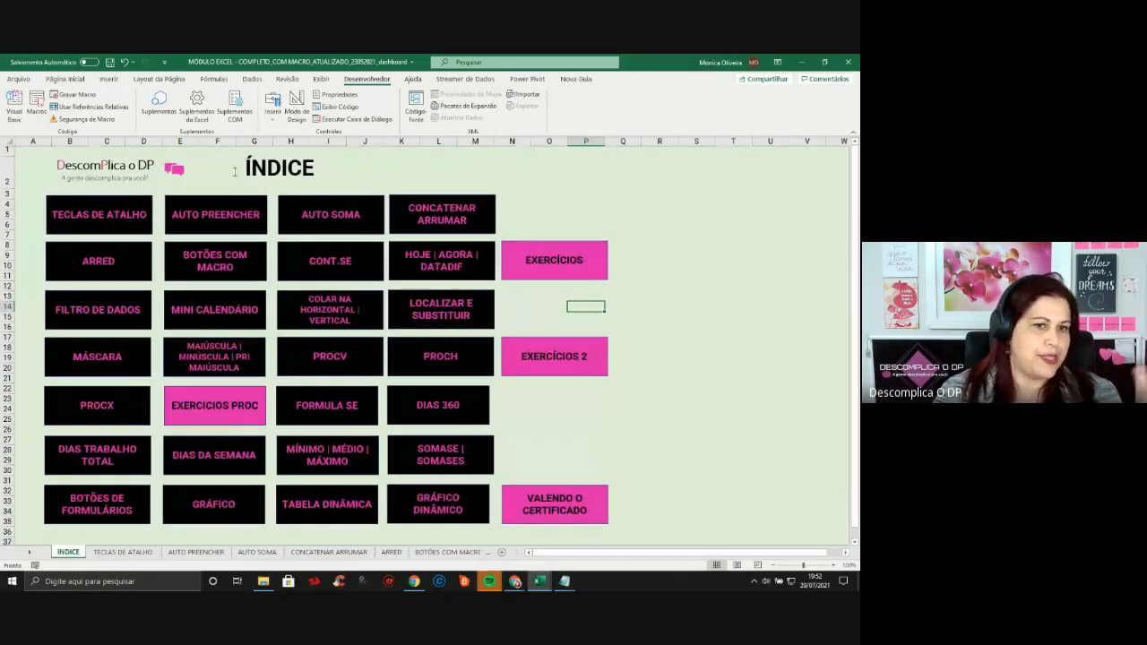
click(118, 222)
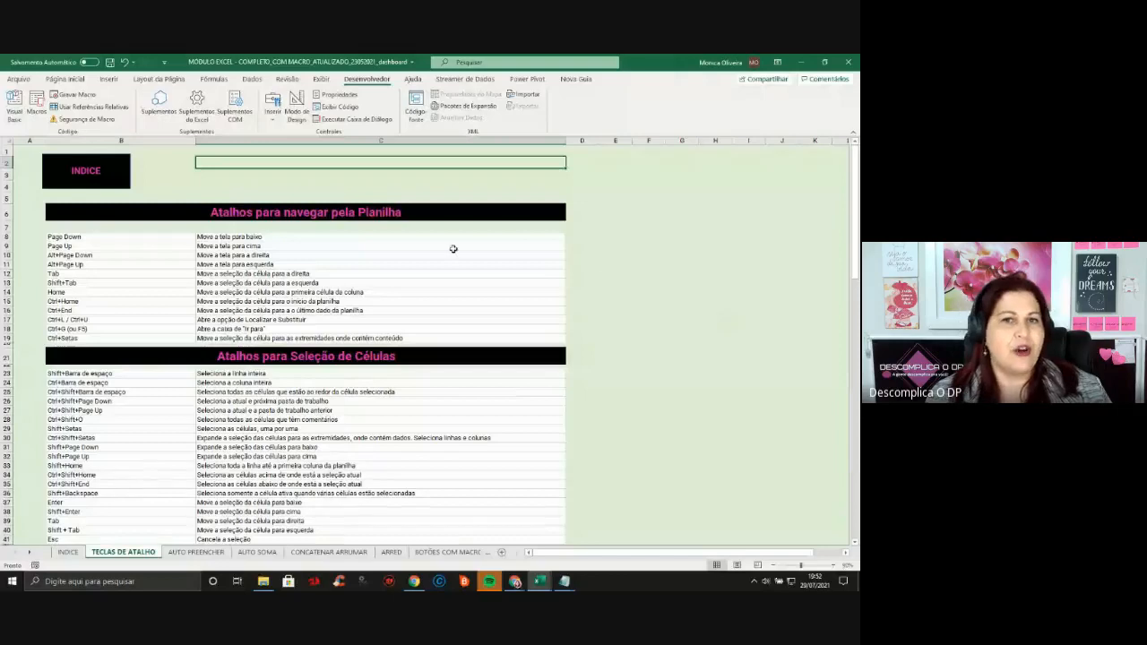
Hyperlink the INDICE shape to the INDICE sheet in this workbook and follow the link
right_click(115, 180)
key(Escape)
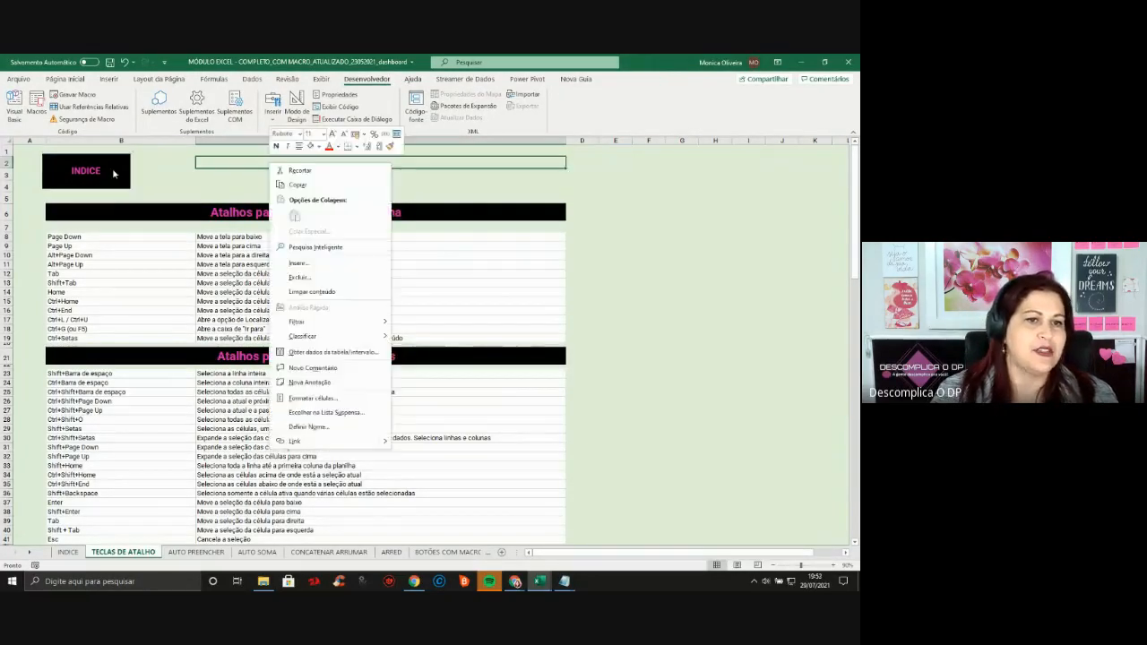
right_click(116, 175)
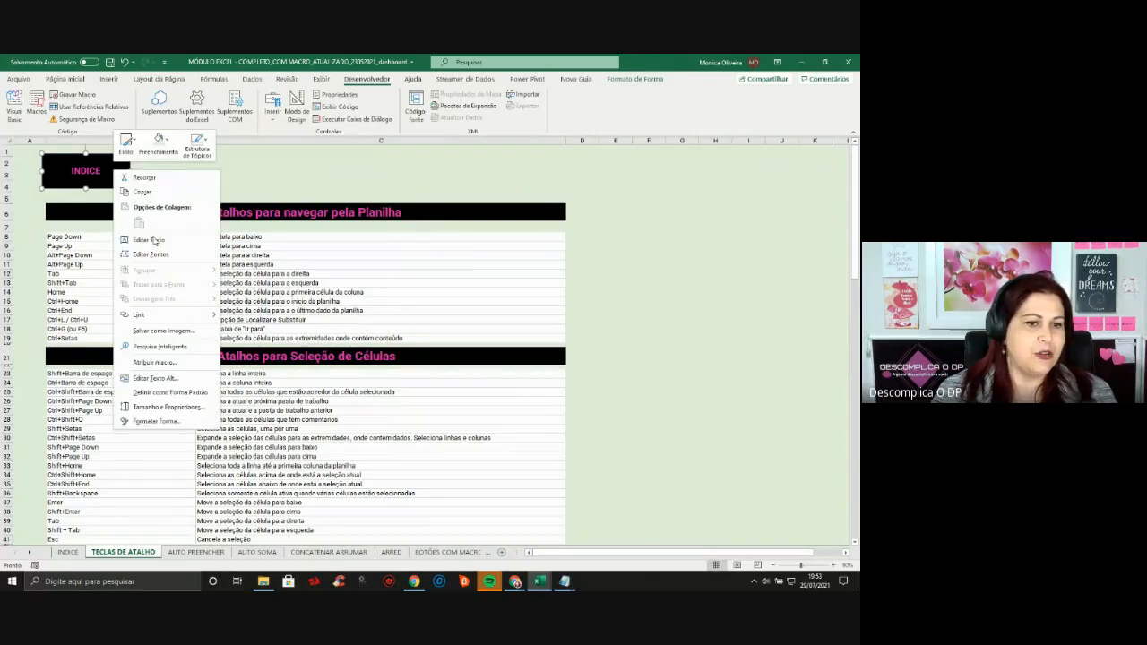
click(171, 314)
click(351, 256)
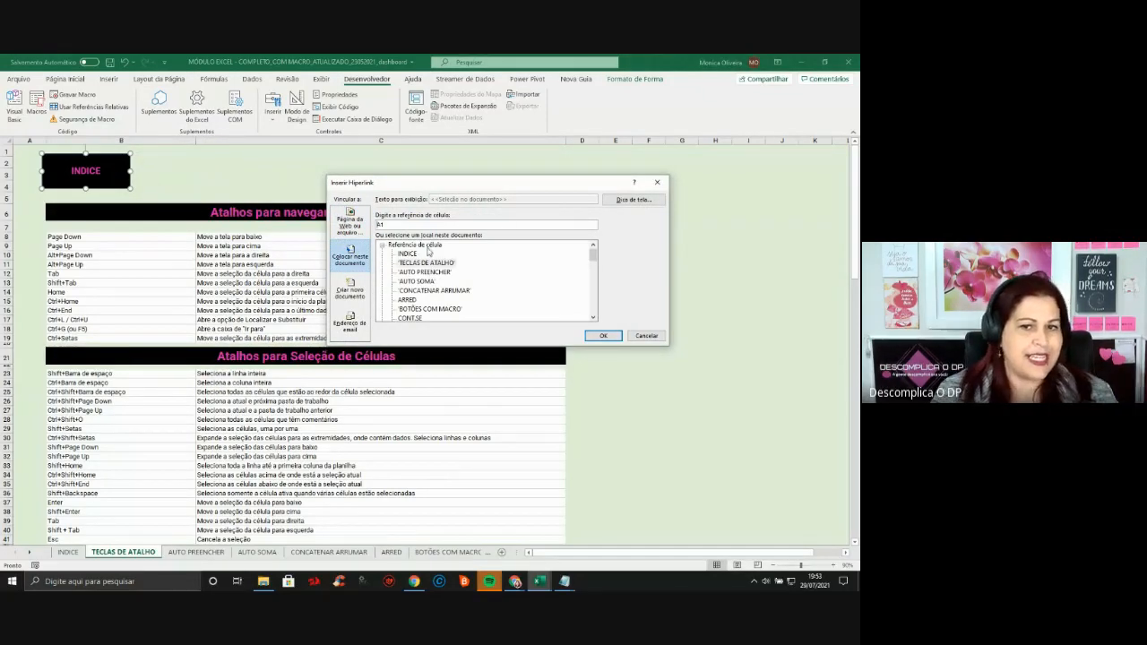
click(406, 255)
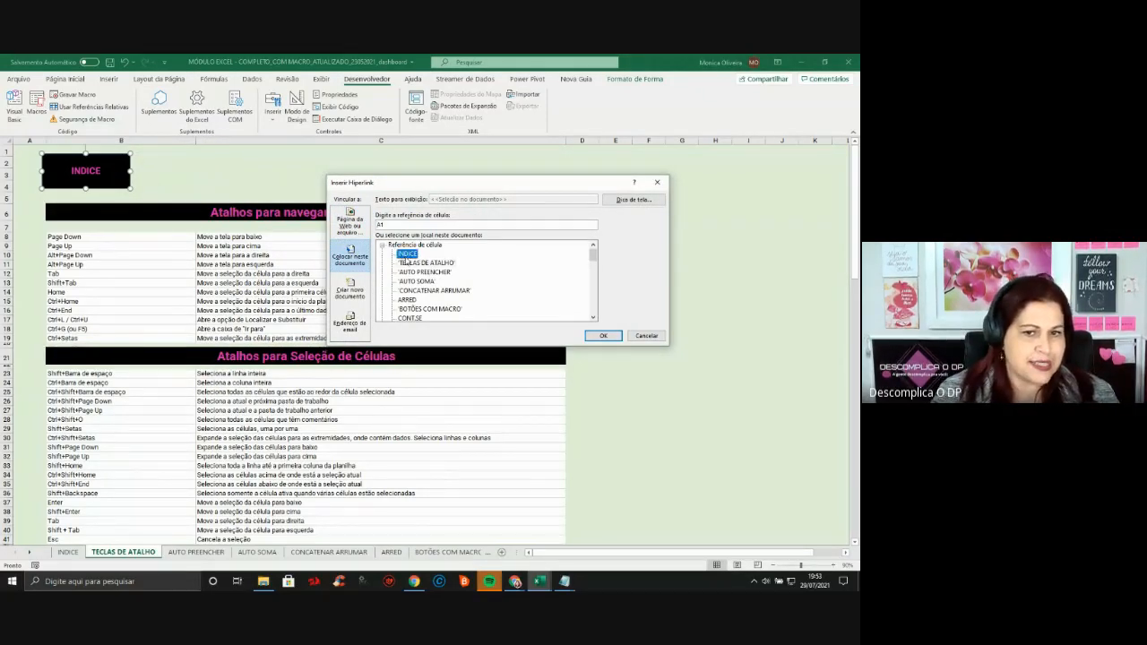
click(603, 336)
click(688, 230)
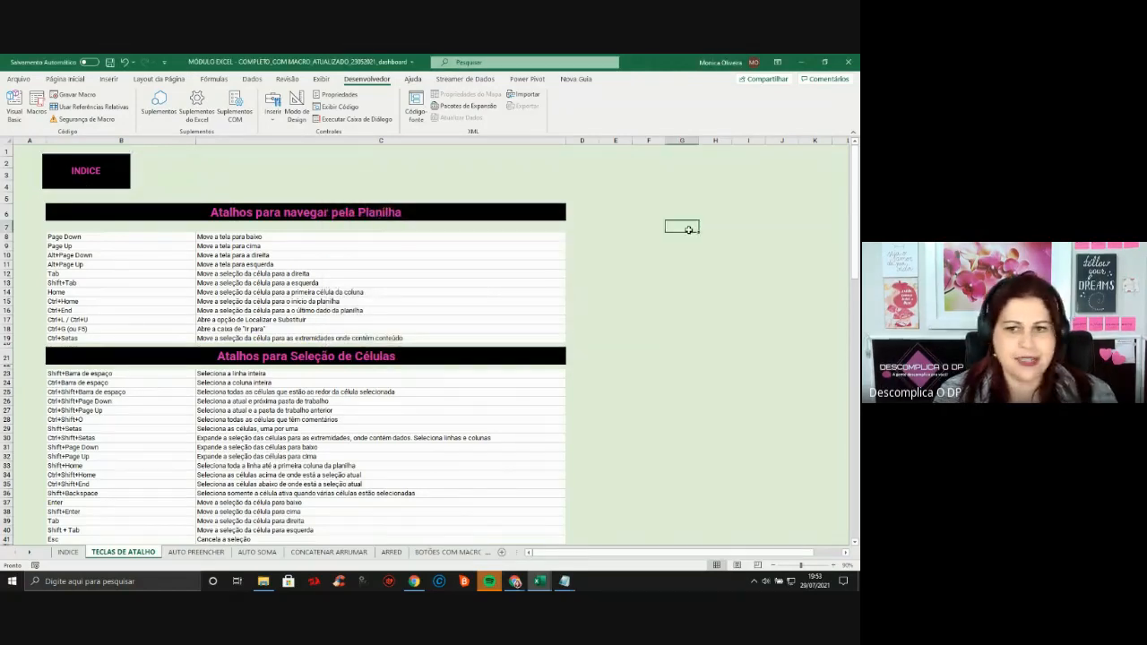
click(110, 177)
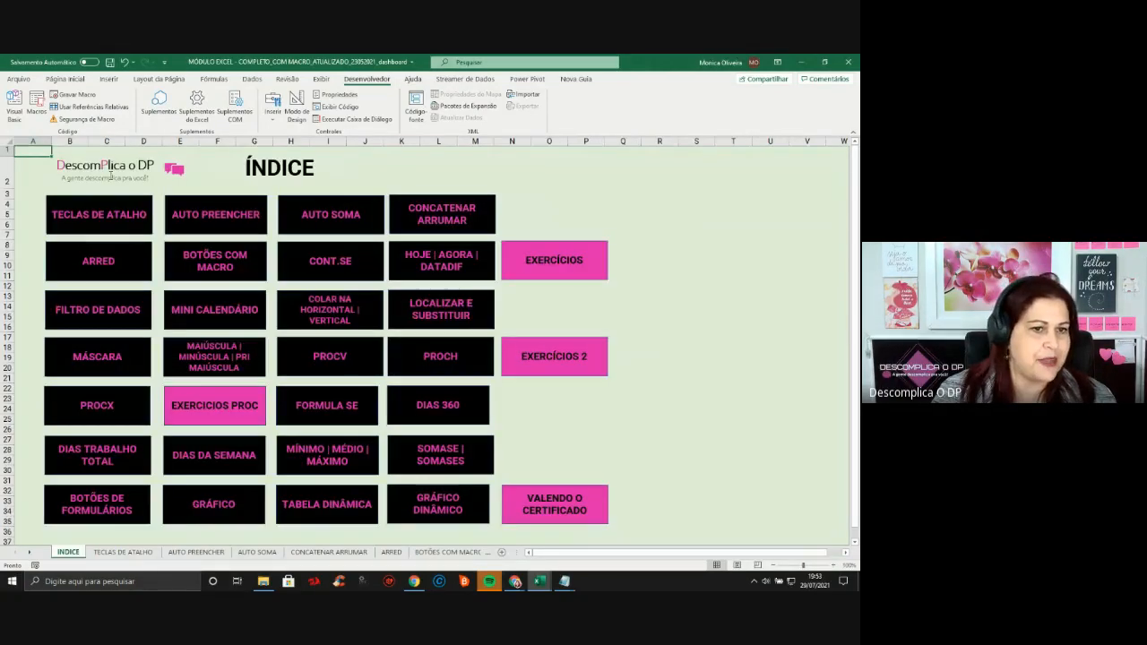
Test the AUTO PREENCHER index link and its return link to the index
click(185, 205)
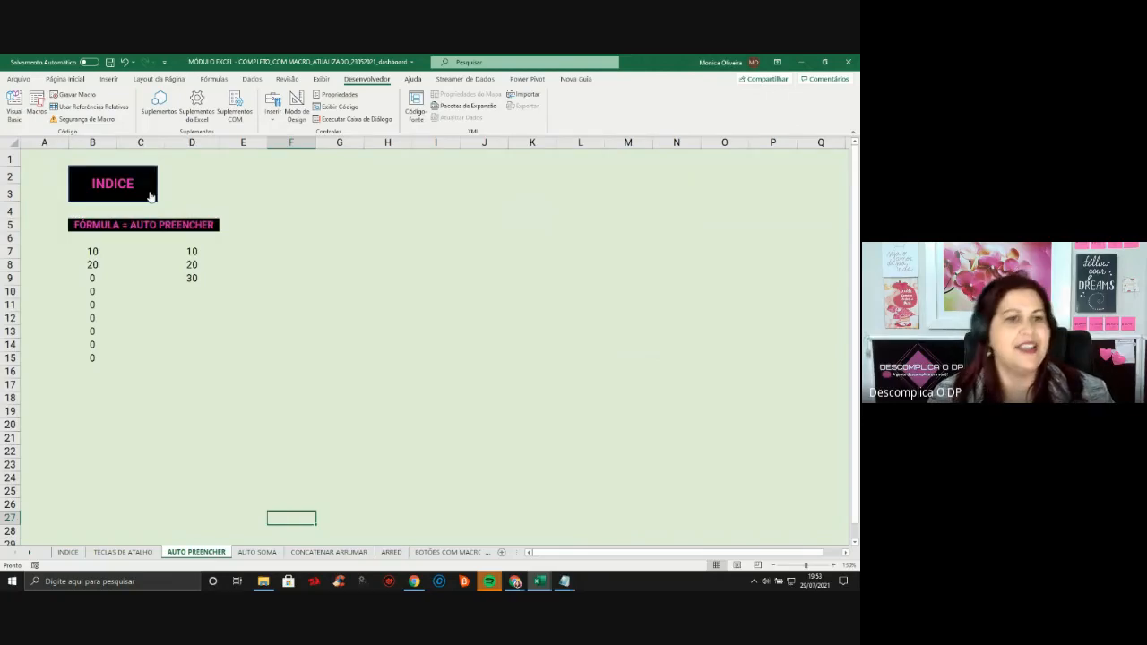
click(150, 197)
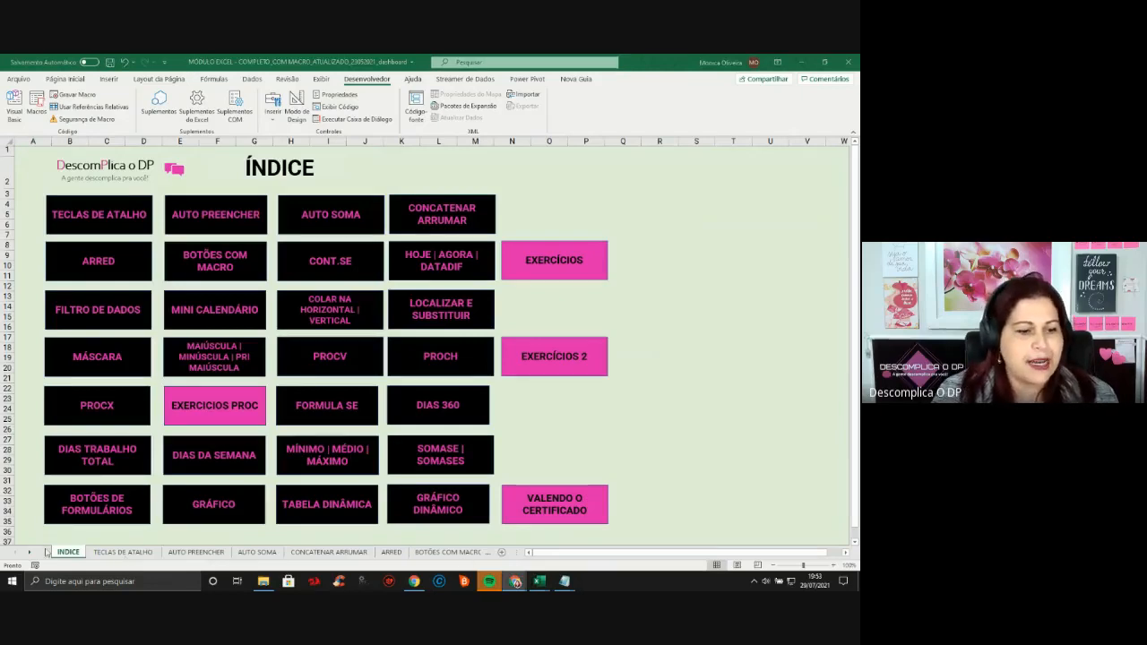
click(34, 557)
click(33, 554)
click(33, 554)
click(33, 554)
click(34, 554)
click(33, 554)
click(33, 554)
click(34, 554)
click(34, 554)
click(33, 554)
click(34, 554)
click(33, 554)
click(33, 554)
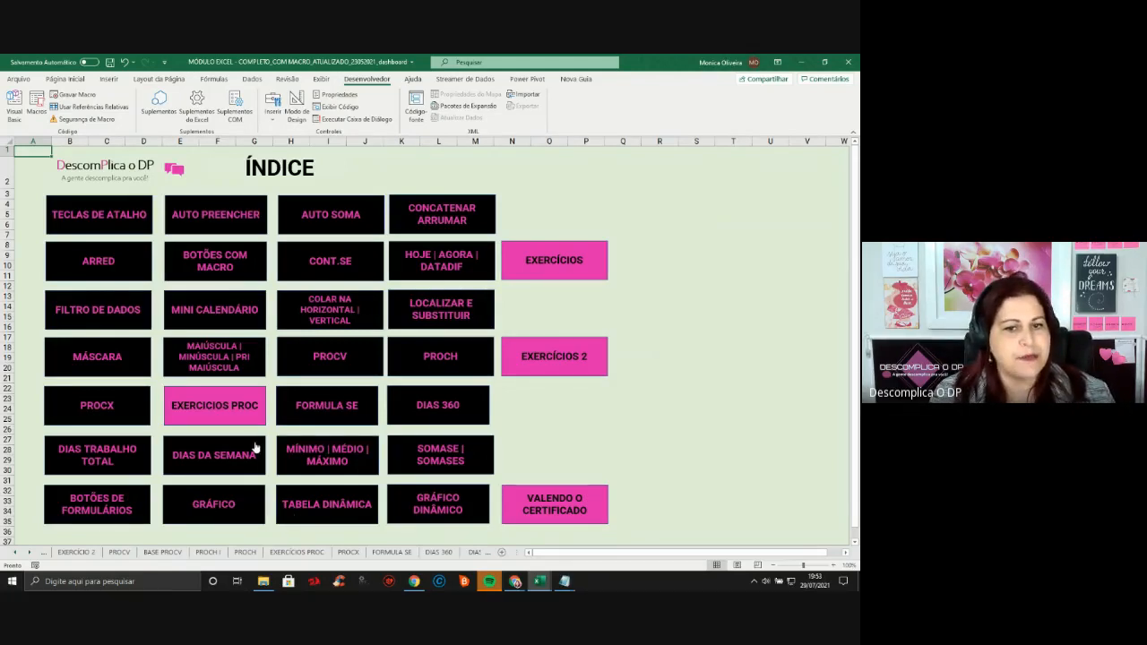
Test the CONT.SE link and its return, then open AUTO PREENCHER and bring up the window switcher
click(335, 262)
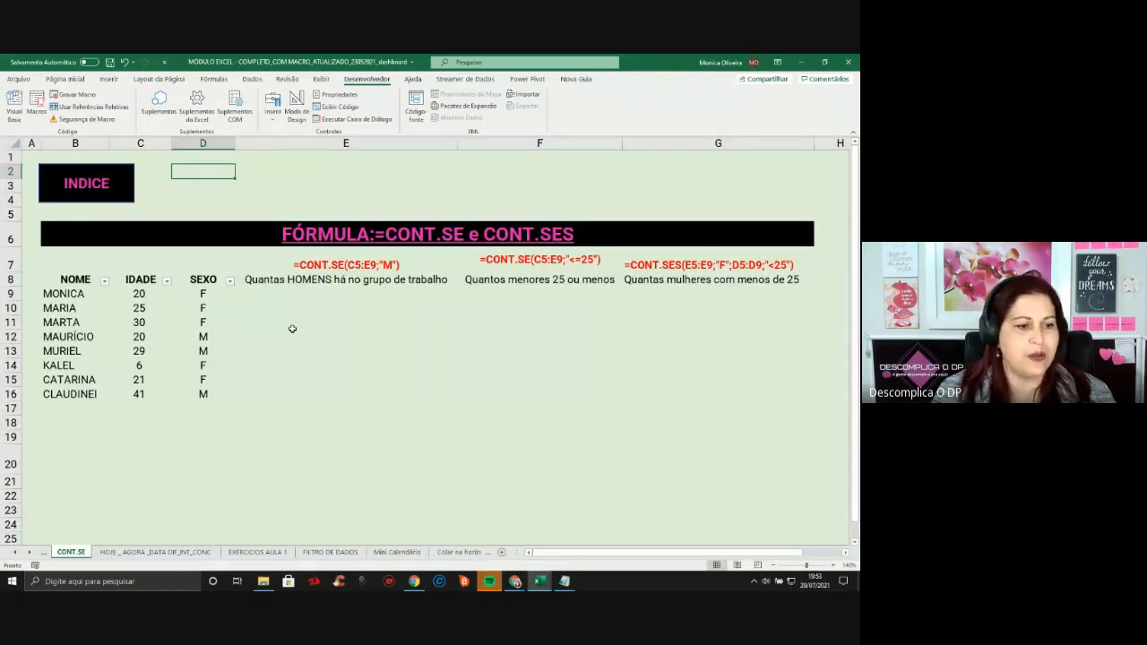
click(82, 185)
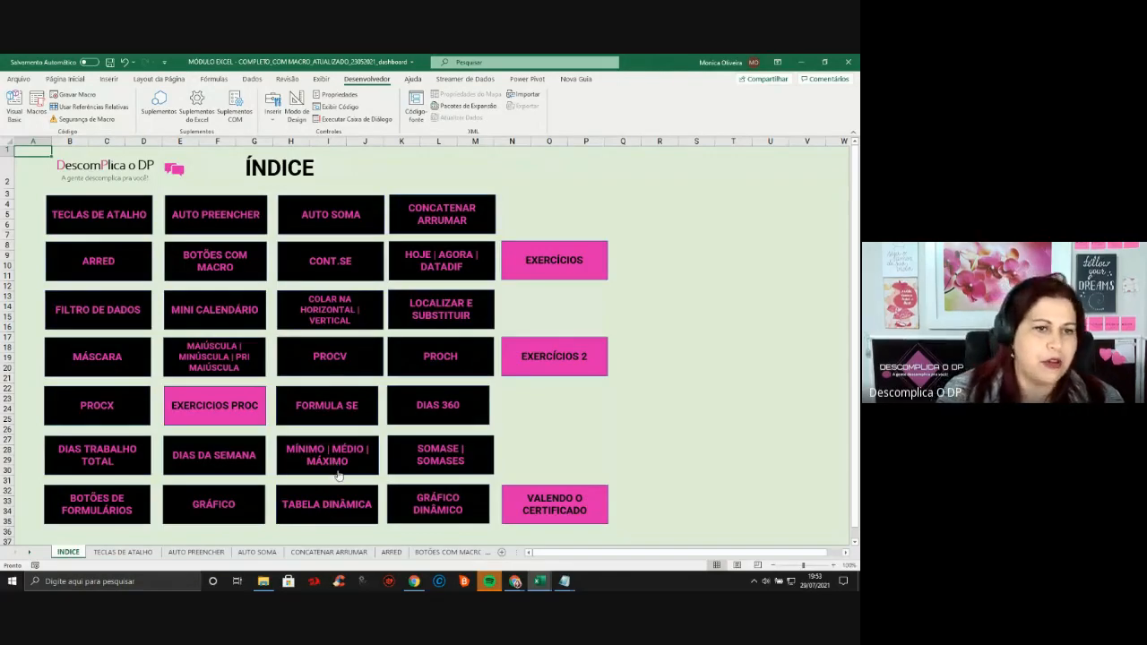
click(233, 224)
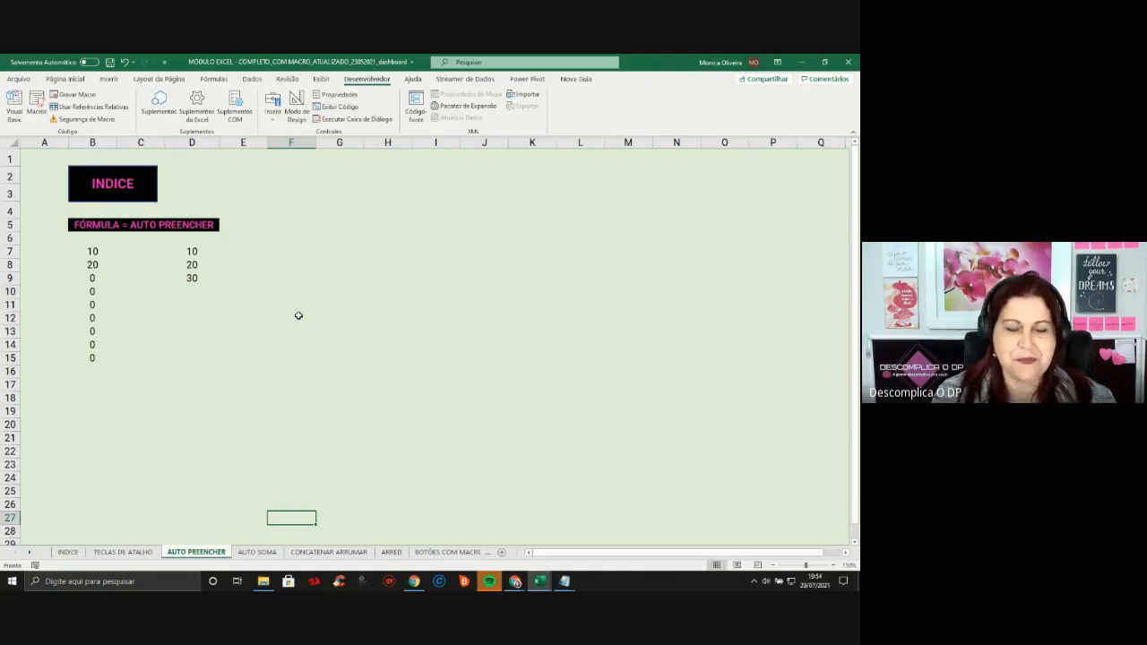
key(alt+Tab)
In another workbook, browse the admission checklist, document-retention and Calendário DP Anual sheets
key(alt+Tab)
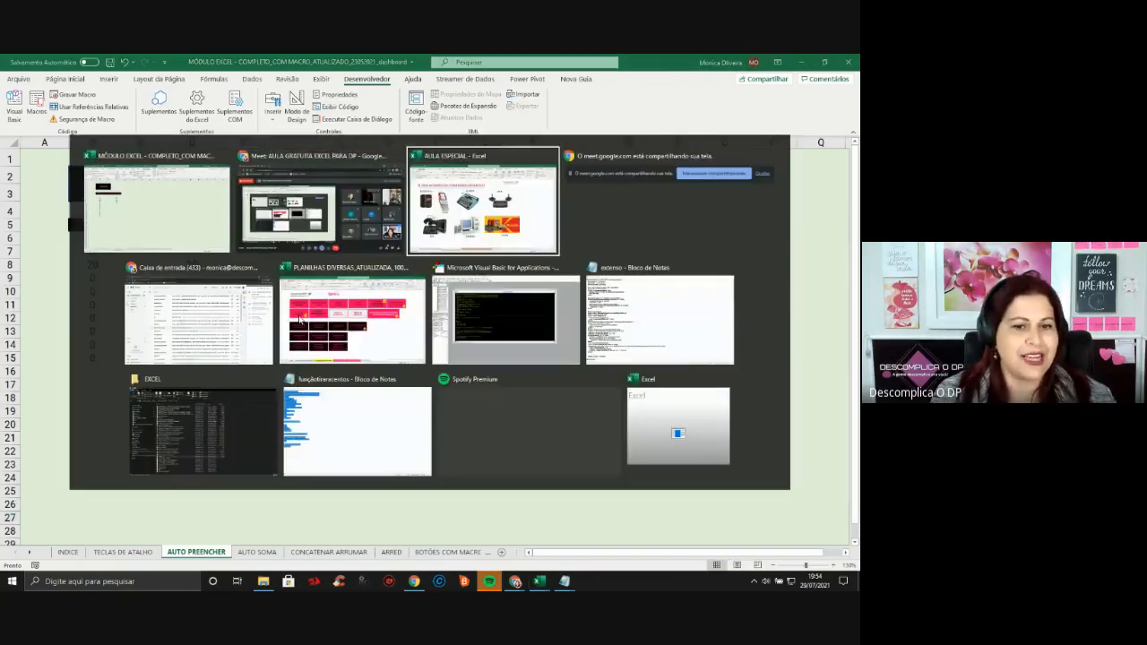
key(alt+Tab)
key(alt+Tab)
key(alt+Tab)
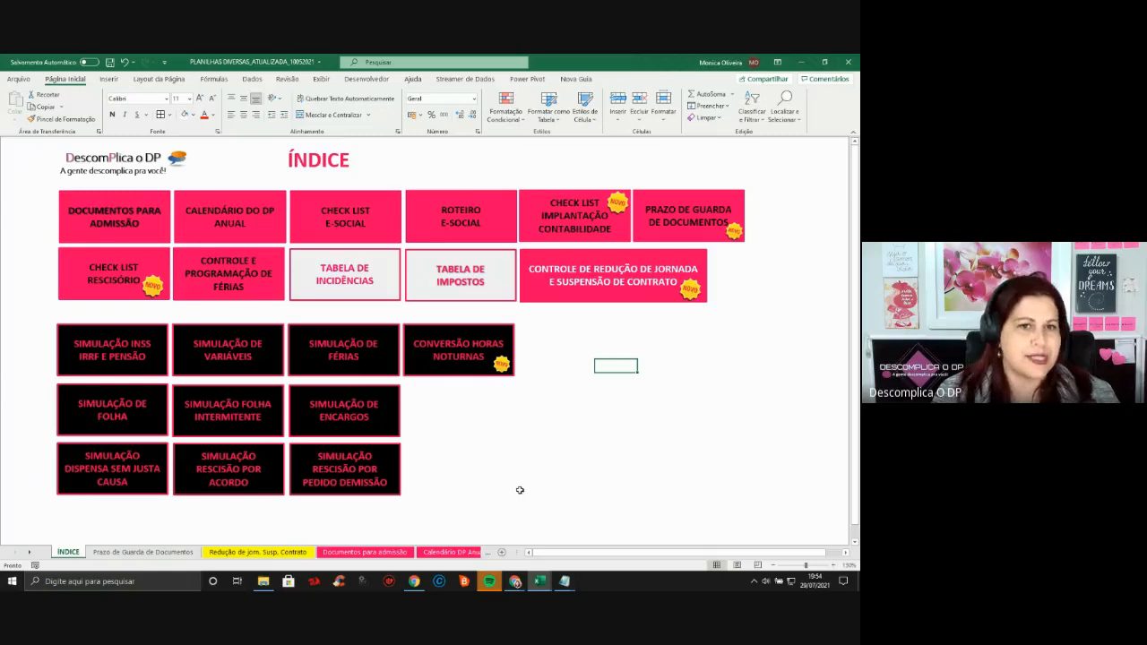
click(101, 216)
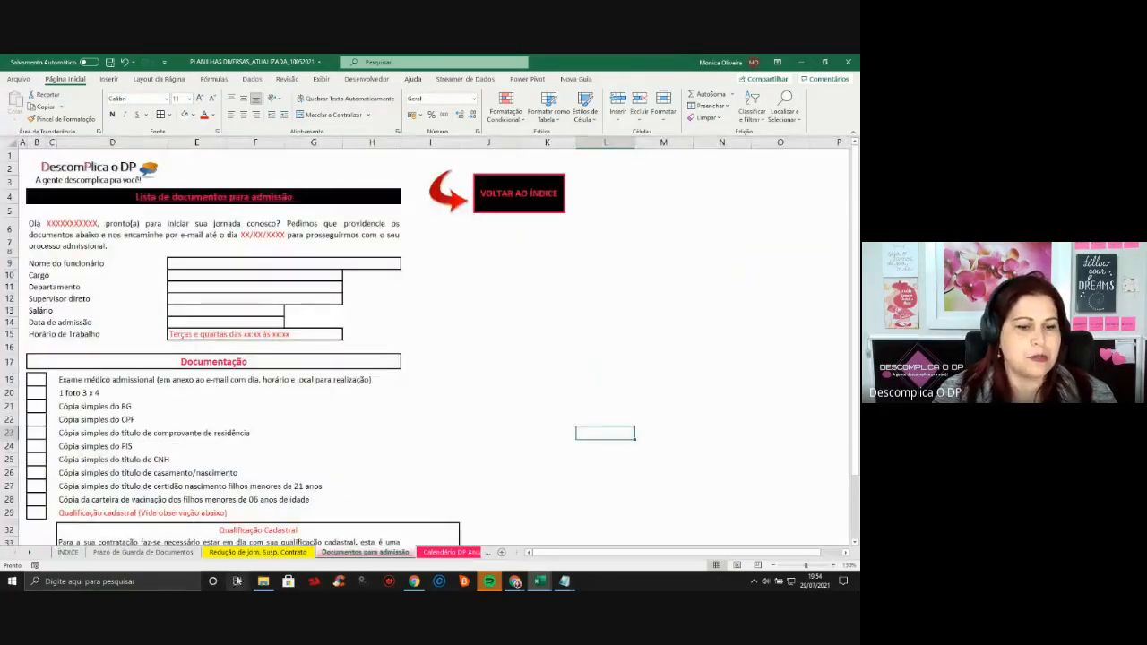
click(242, 553)
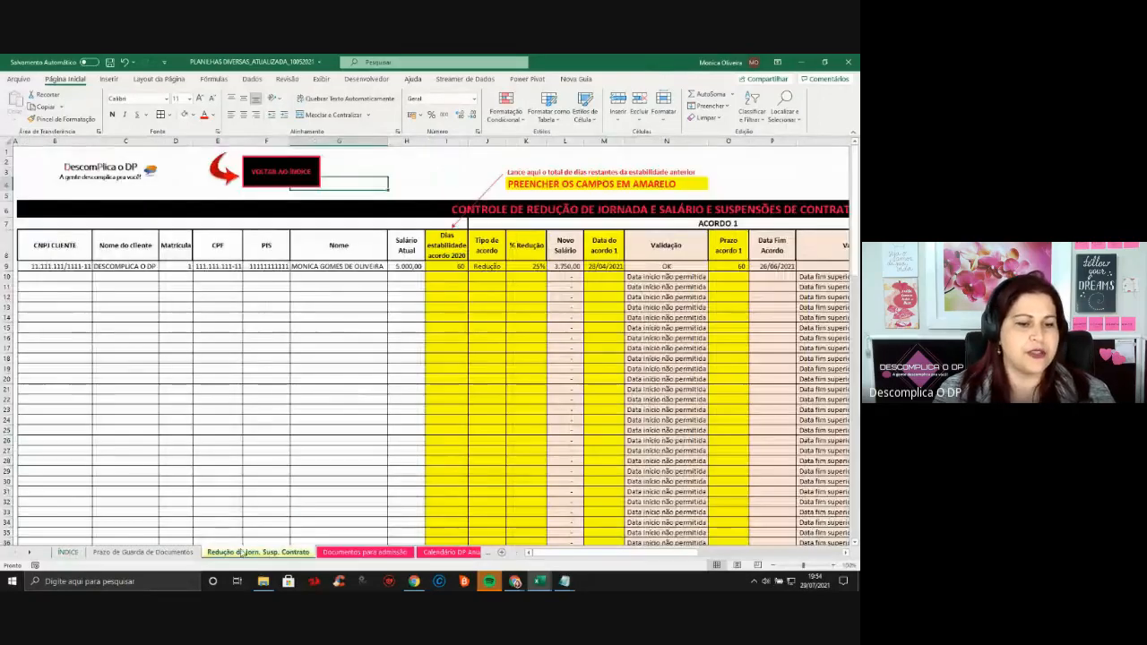
click(143, 553)
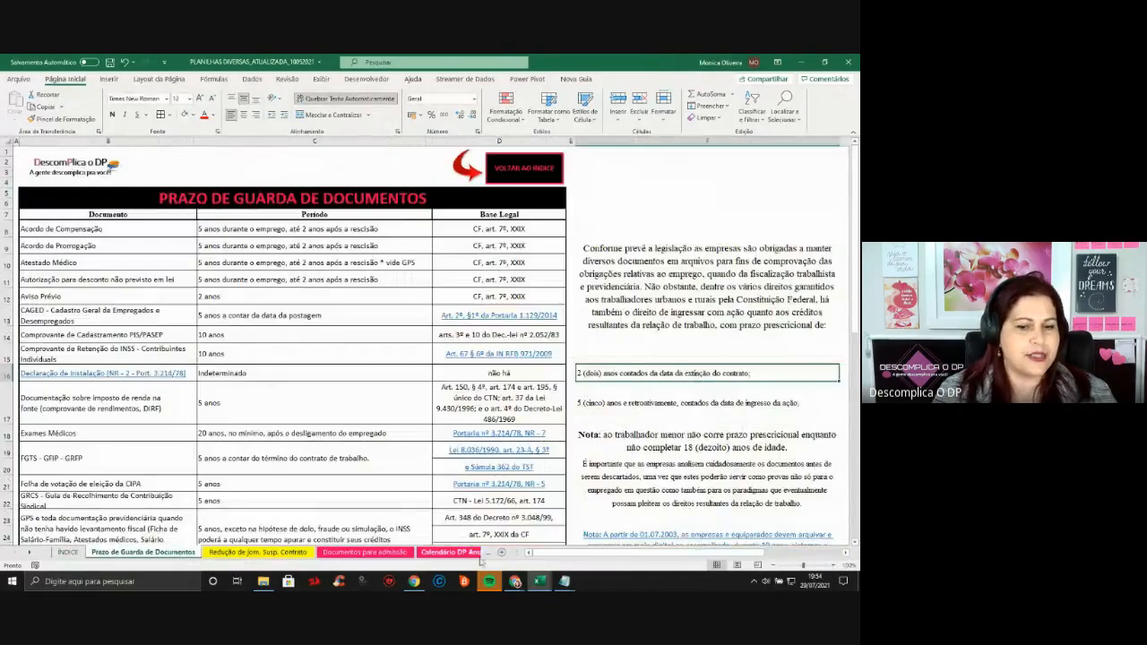
click(451, 553)
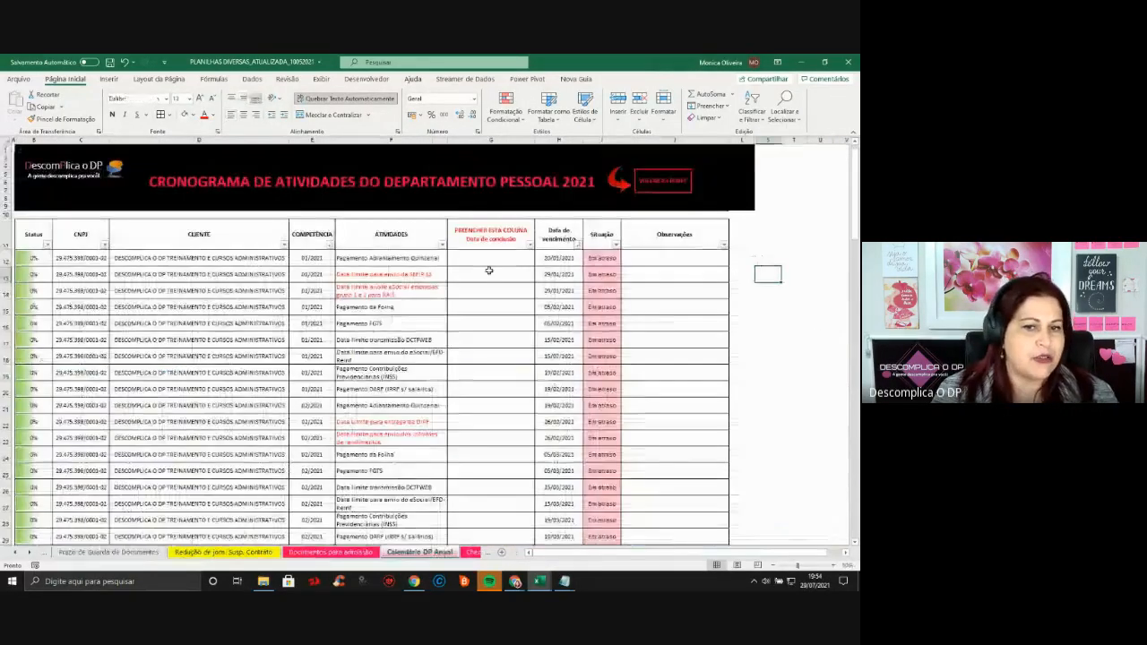
drag(391, 291, 399, 473)
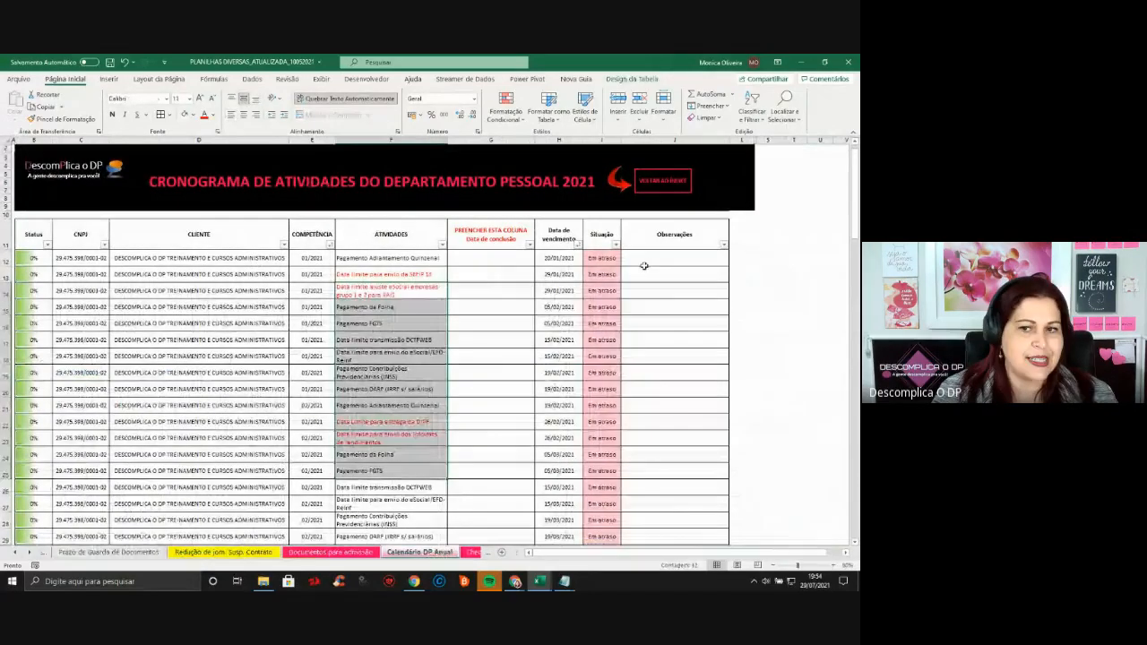
drag(615, 259, 617, 356)
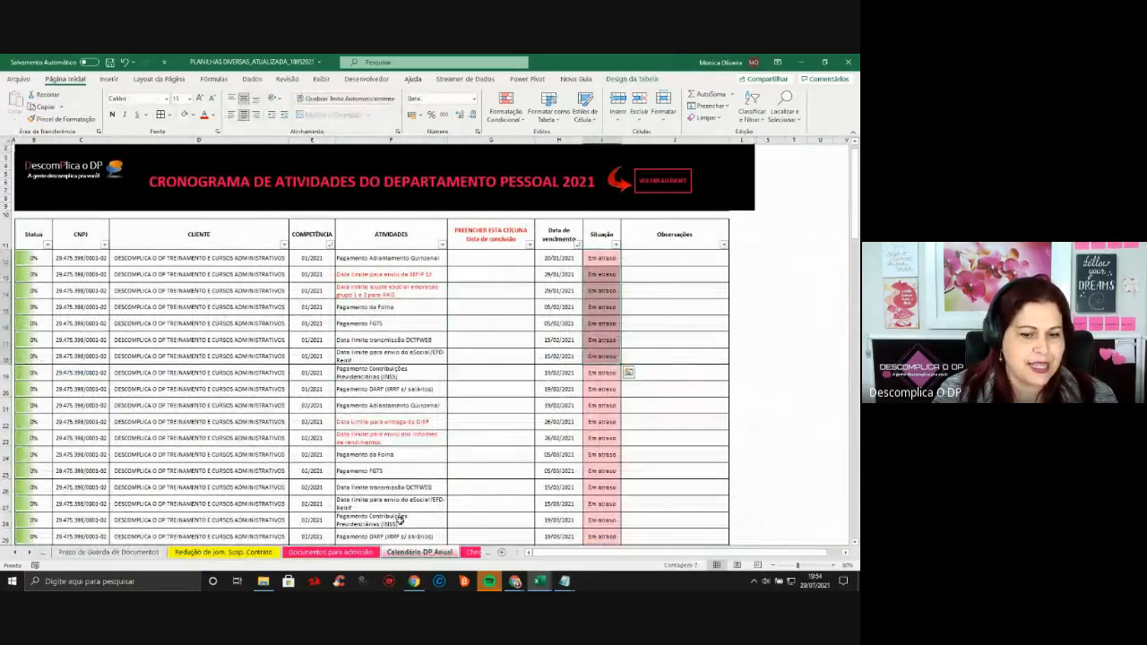
Browse the eSocial, contabilidade, rescisório checklists and TABELA DE INCIDENCIAS sheets
click(468, 554)
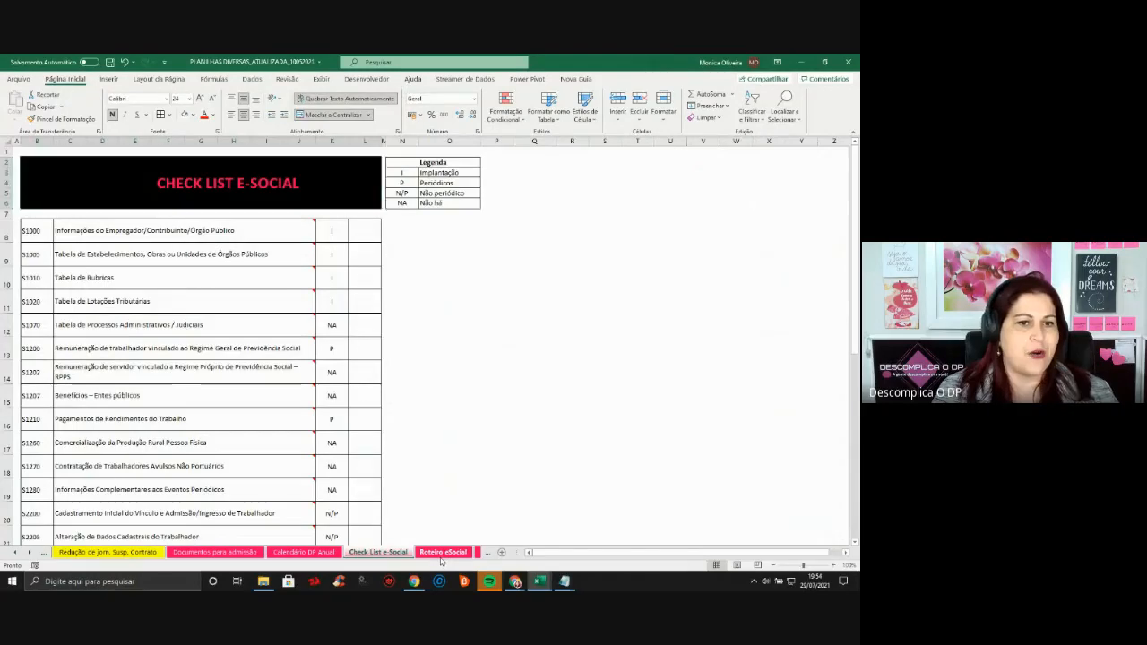
click(443, 553)
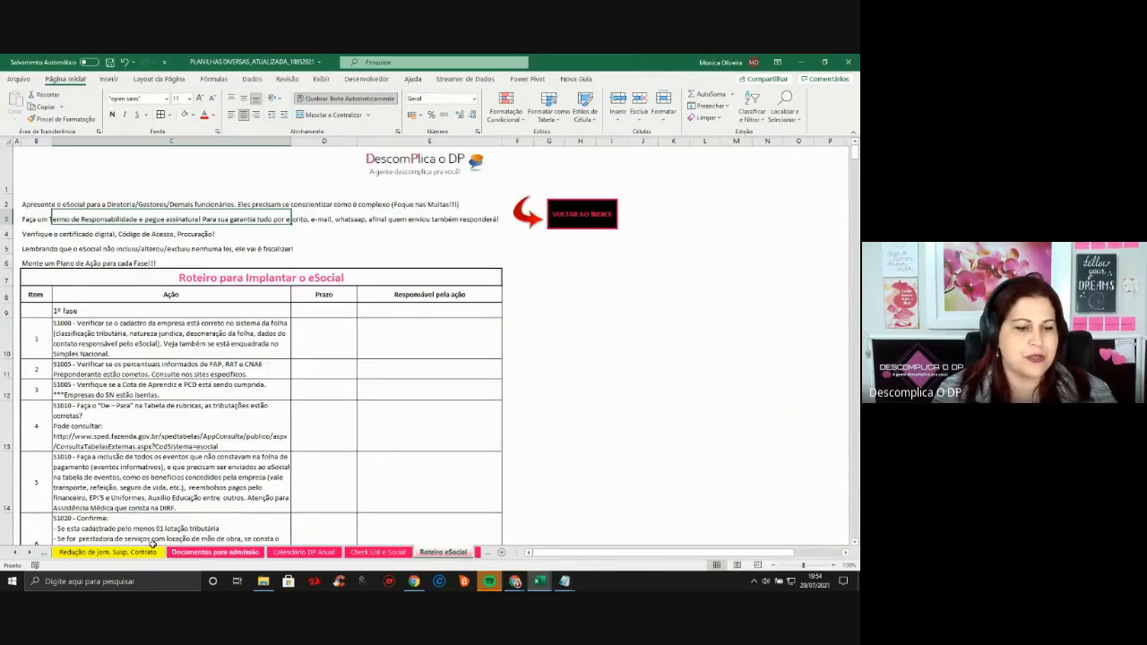
click(31, 553)
click(31, 553)
click(31, 554)
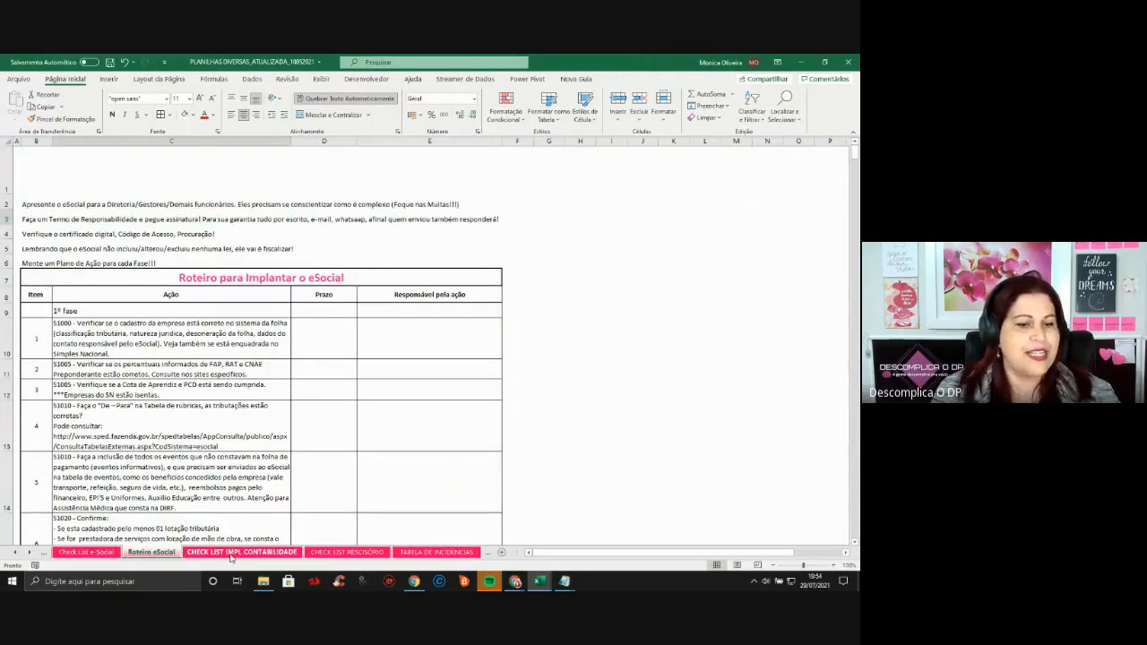
click(235, 554)
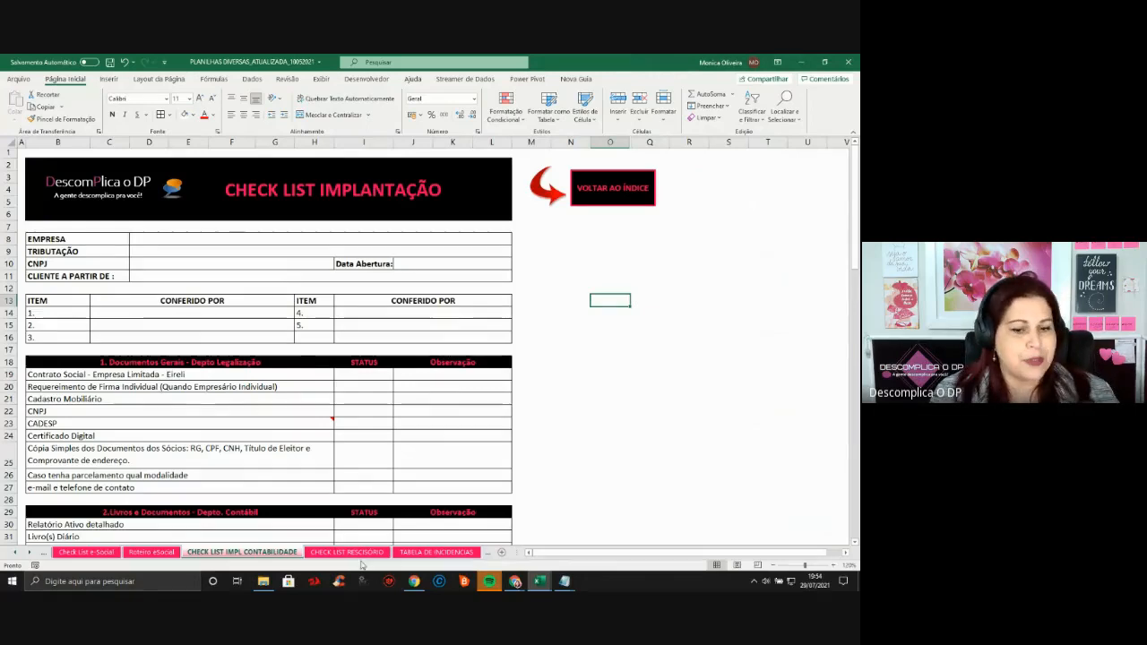
click(367, 553)
click(435, 553)
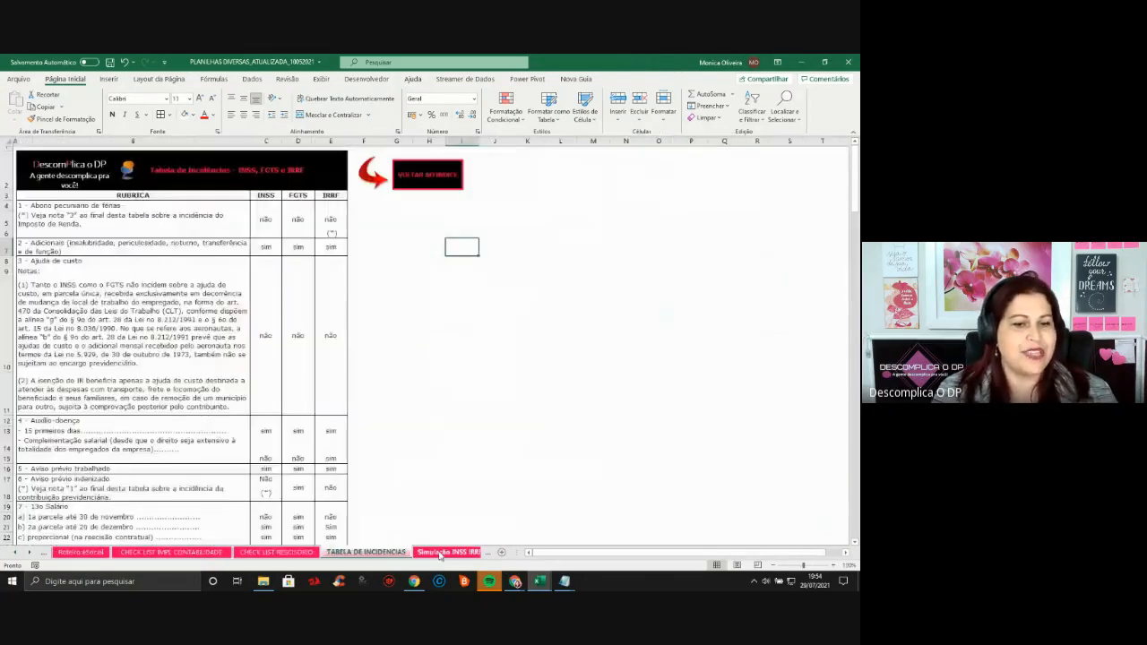
click(31, 554)
click(30, 553)
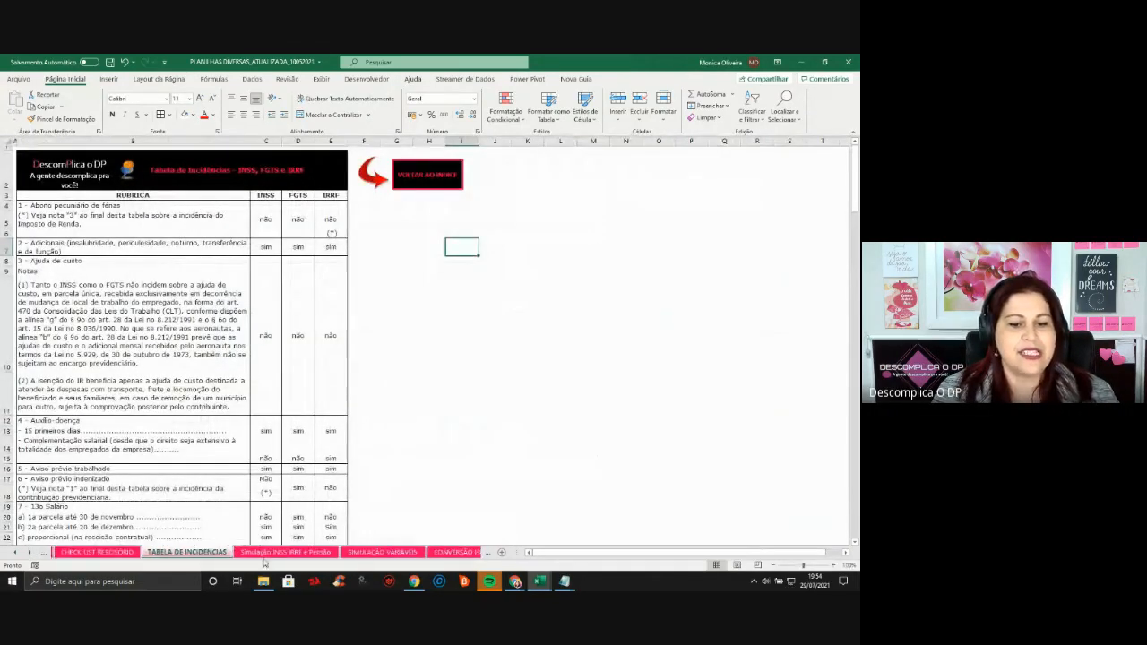
Look over the Simulação INSS IRRF e Pensão sheet
click(322, 553)
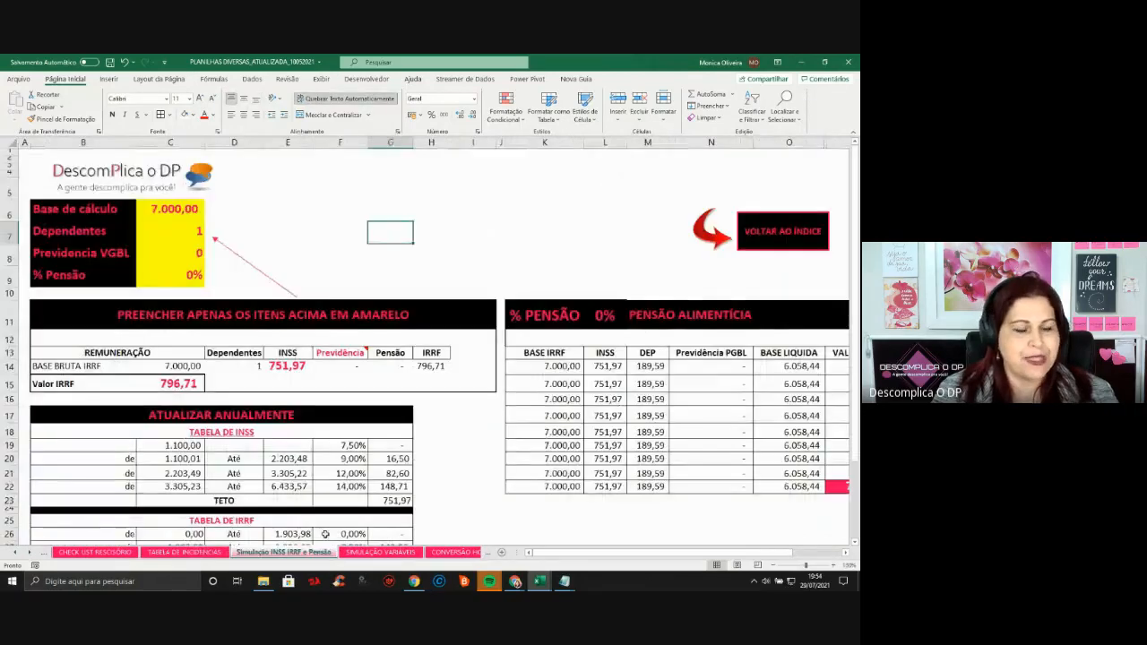
click(537, 235)
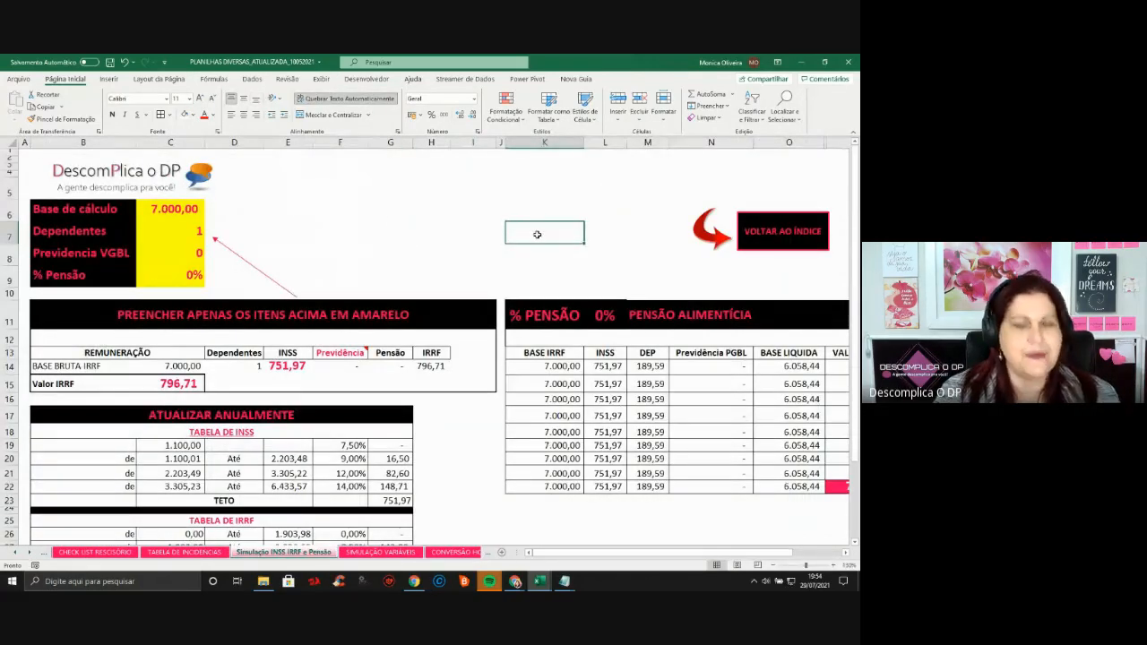
click(301, 194)
click(320, 229)
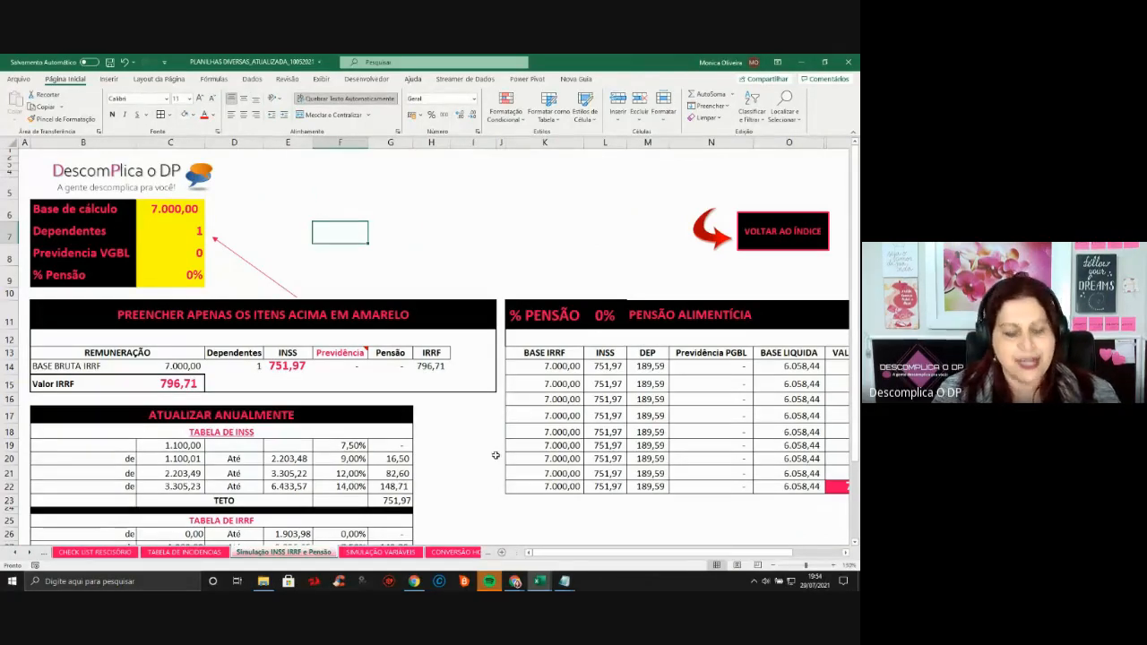
Return to the AULA ESPECIAL workbook and move through its sheets to TEXTO PARA COLUNAS
key(alt+Tab)
key(Tab)
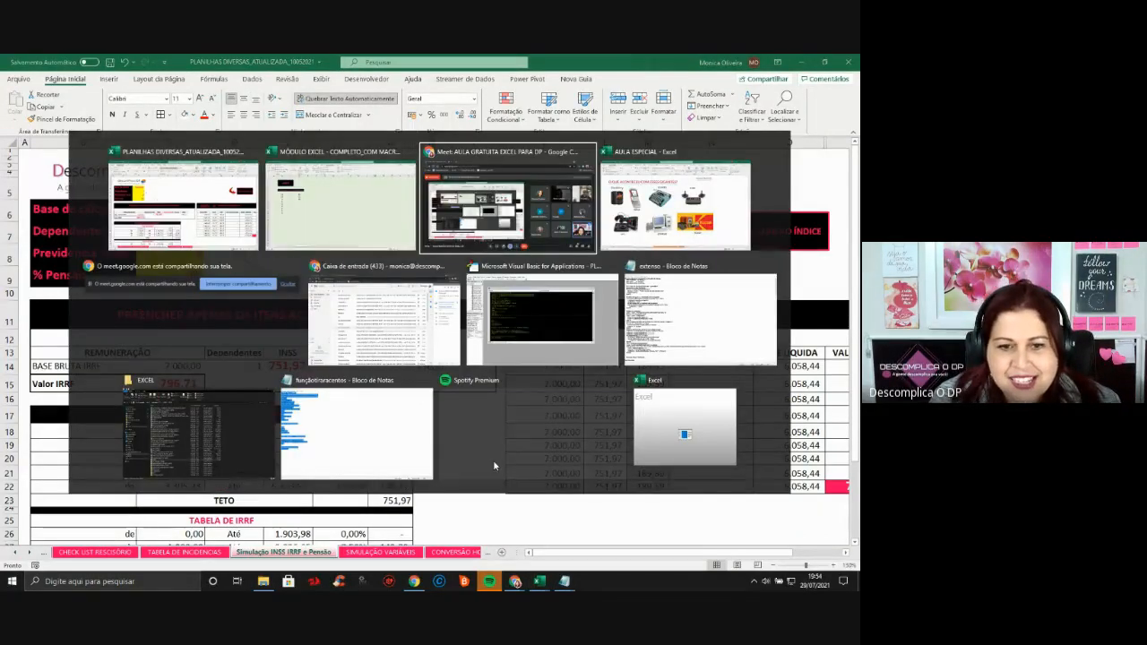
key(Tab)
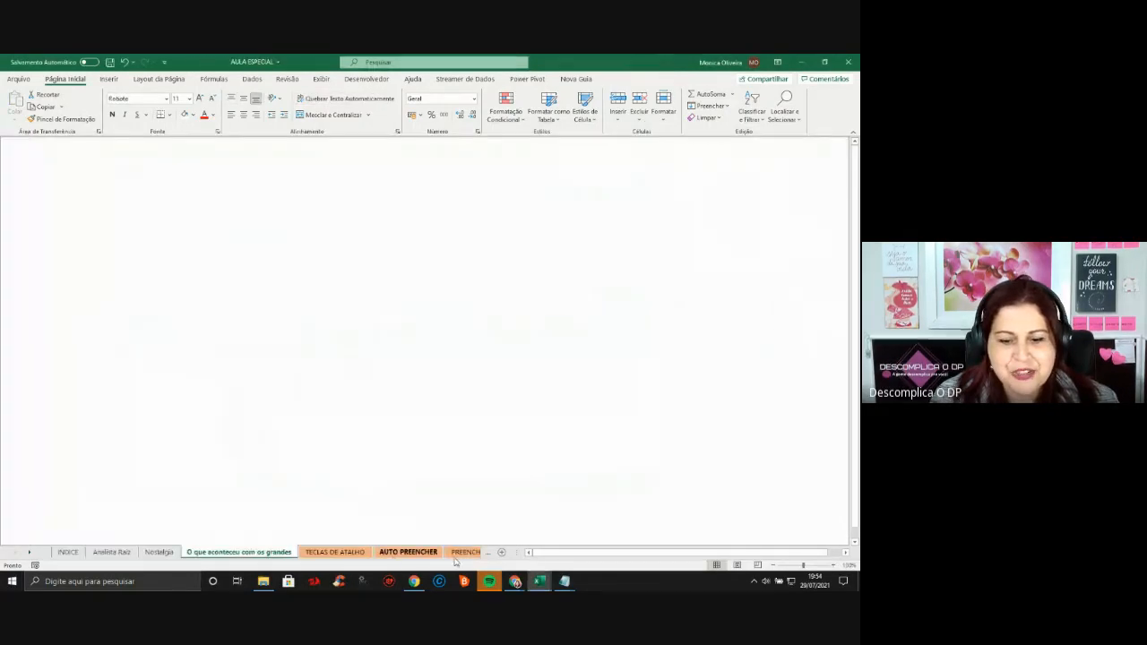
click(456, 553)
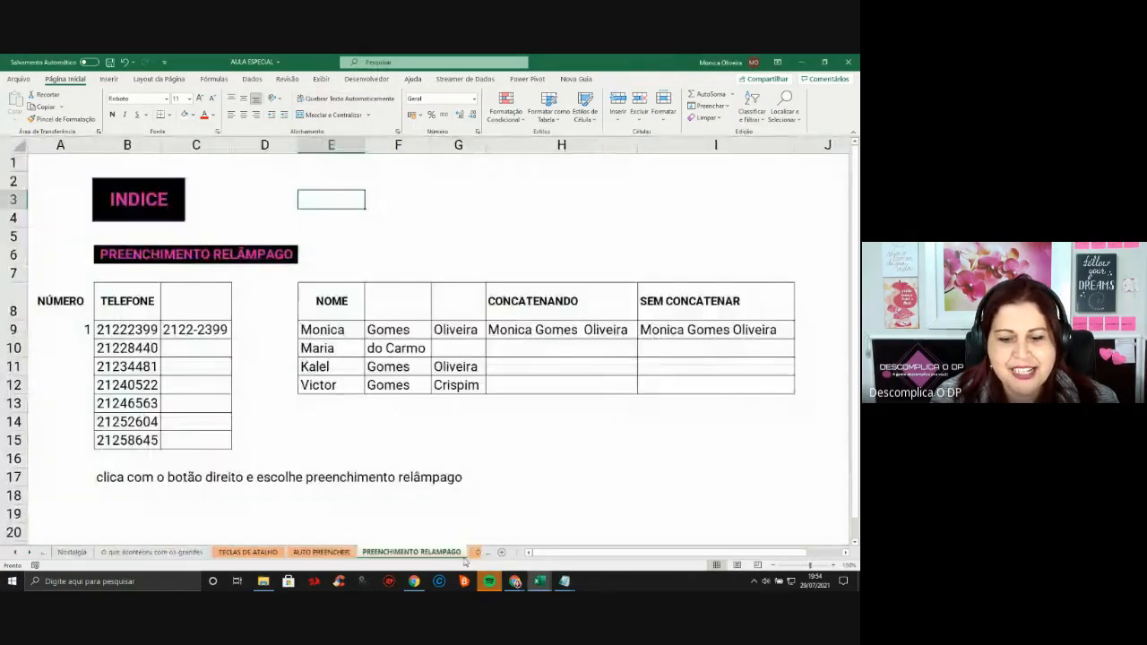
click(470, 554)
Move through the sheet tabs to PLANILHA SIMULADORA and scroll below its INSS and IRRF tables
click(468, 554)
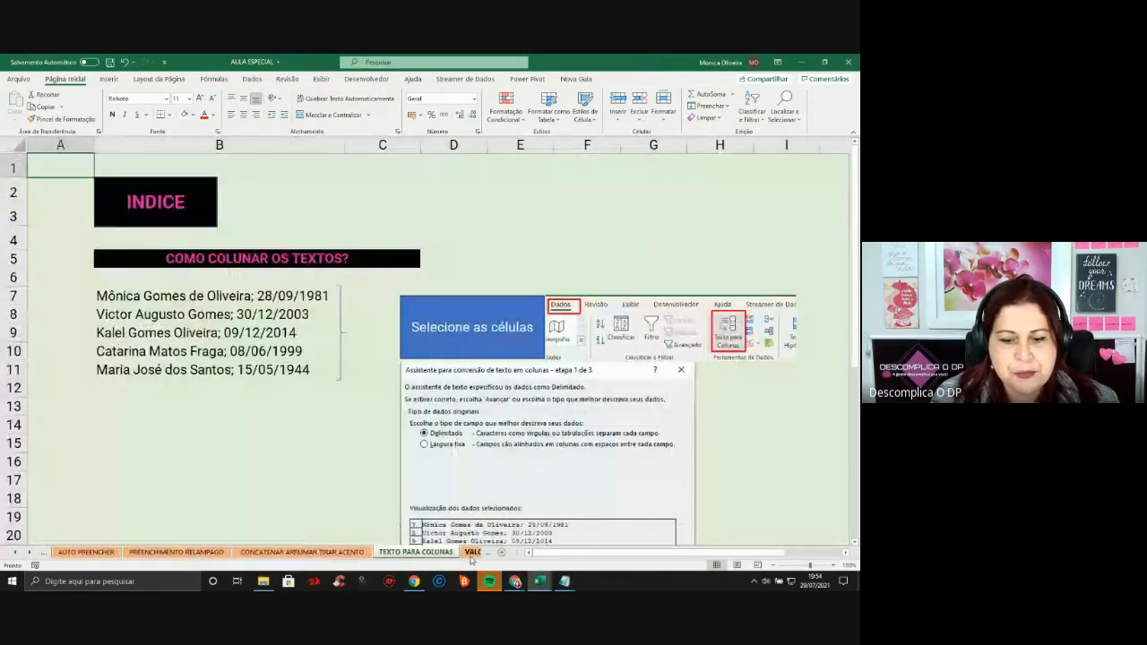
click(466, 553)
click(446, 555)
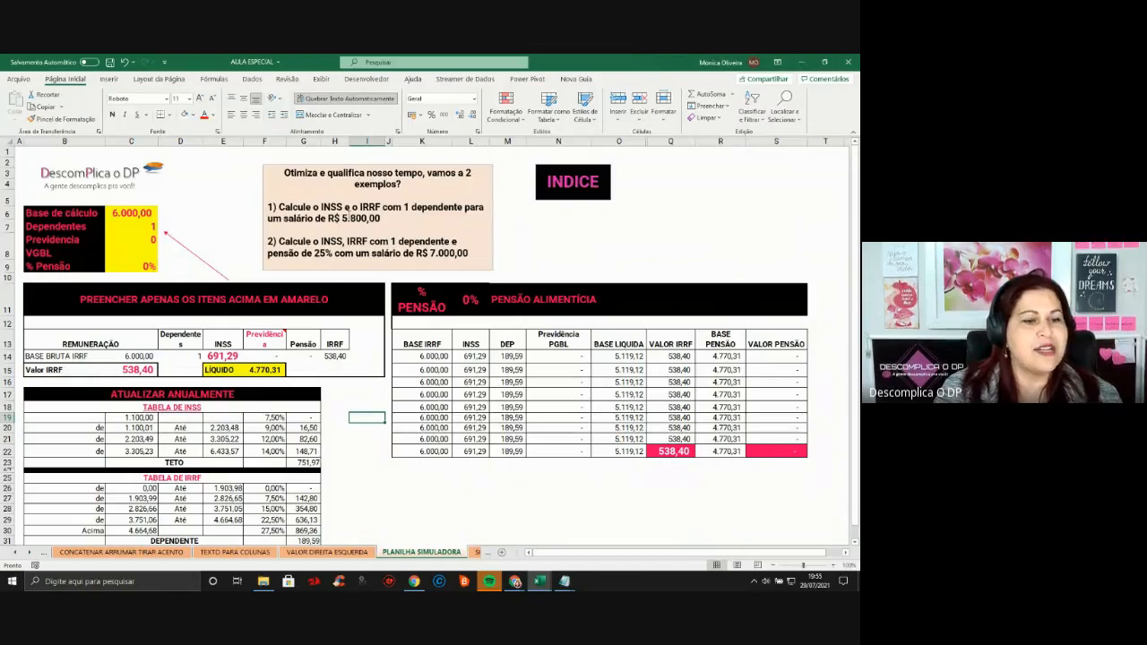
click(469, 507)
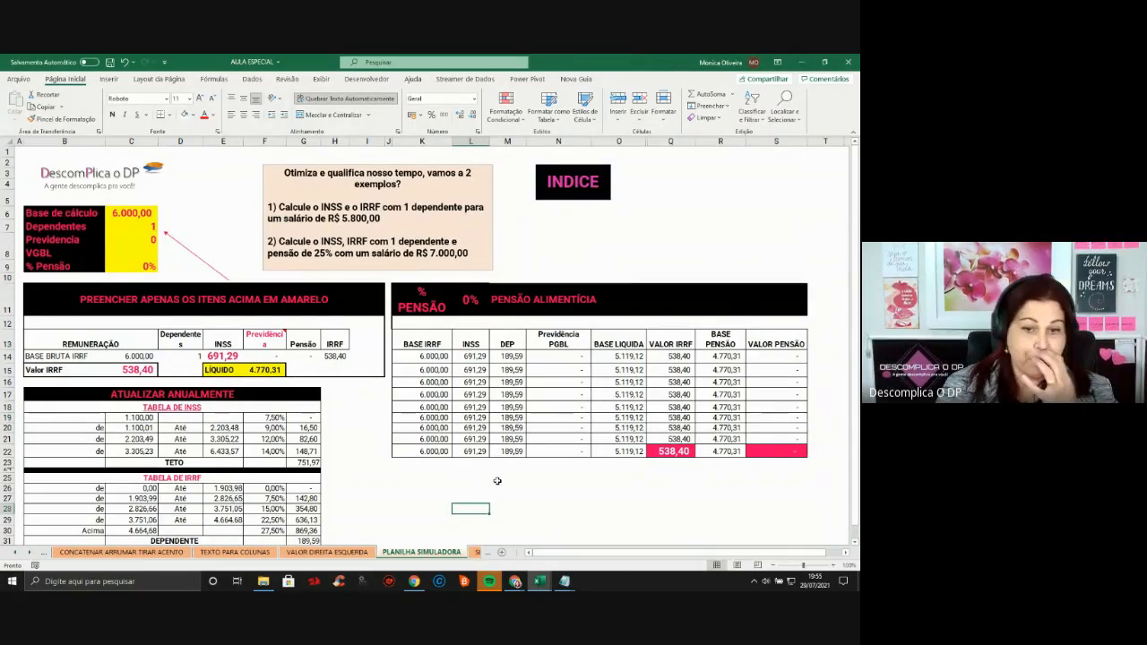
scroll(498, 481, down, 1)
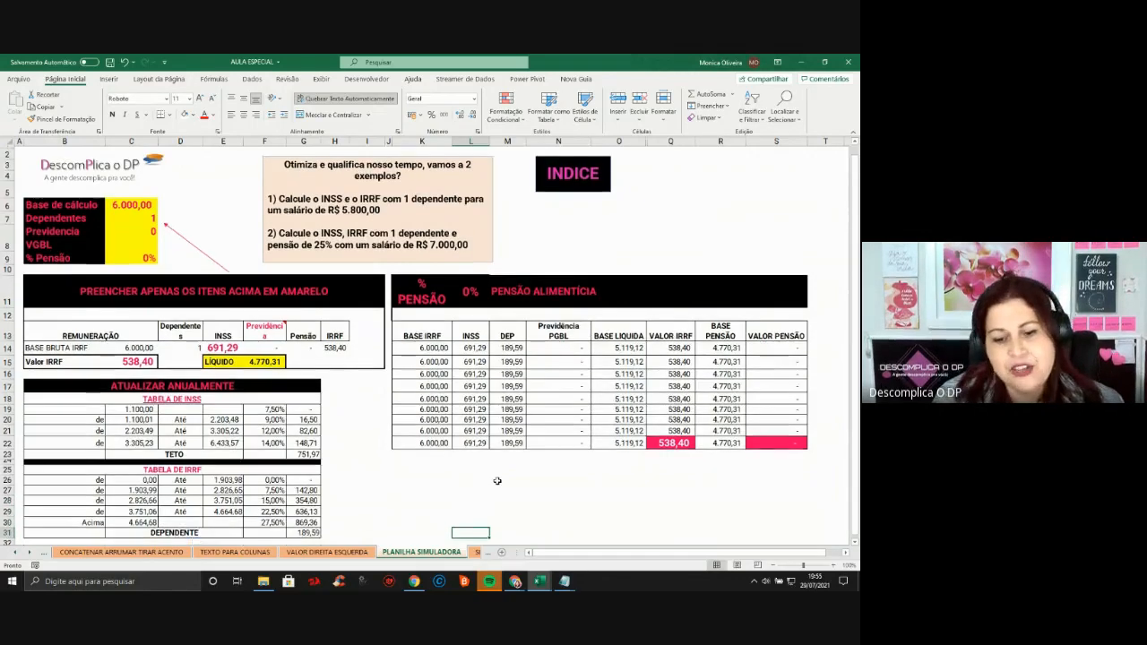
scroll(498, 481, down, 1)
Enter the salário label and 5800 in K27:L27 with thousands format, and an inss label in K28
click(446, 427)
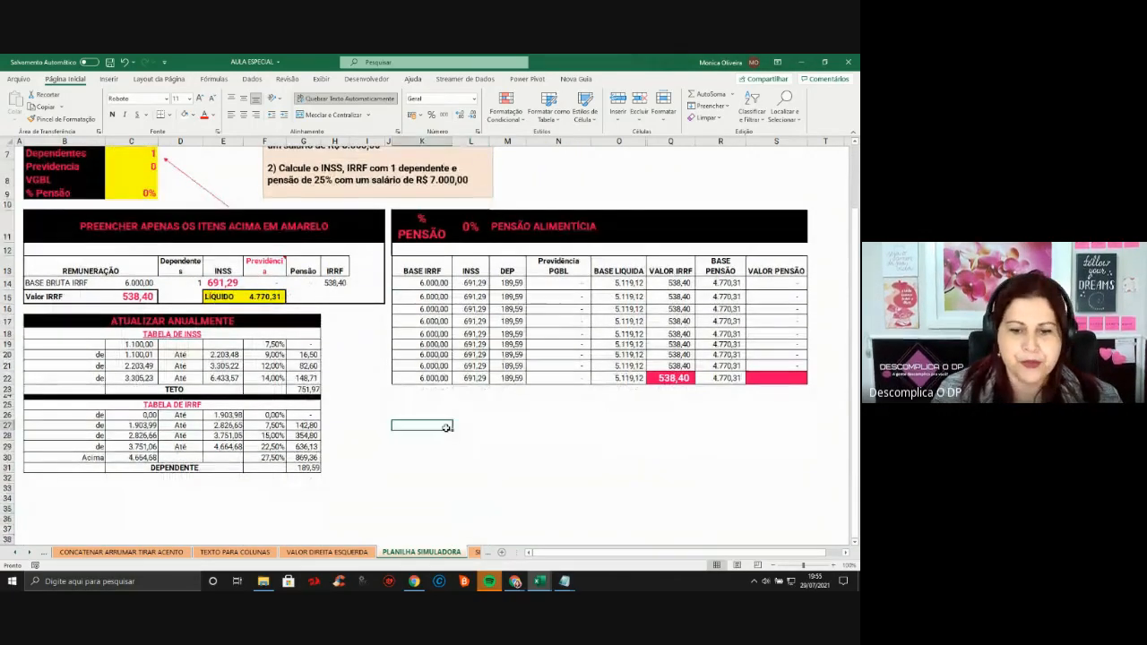
text(salario)
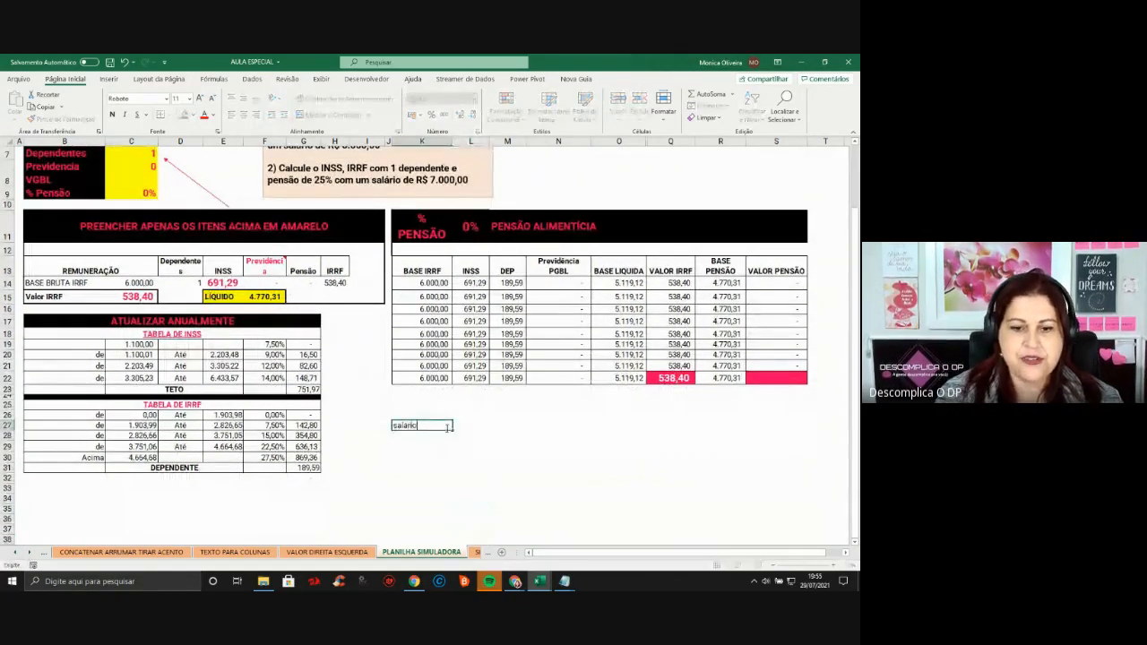
key(Tab)
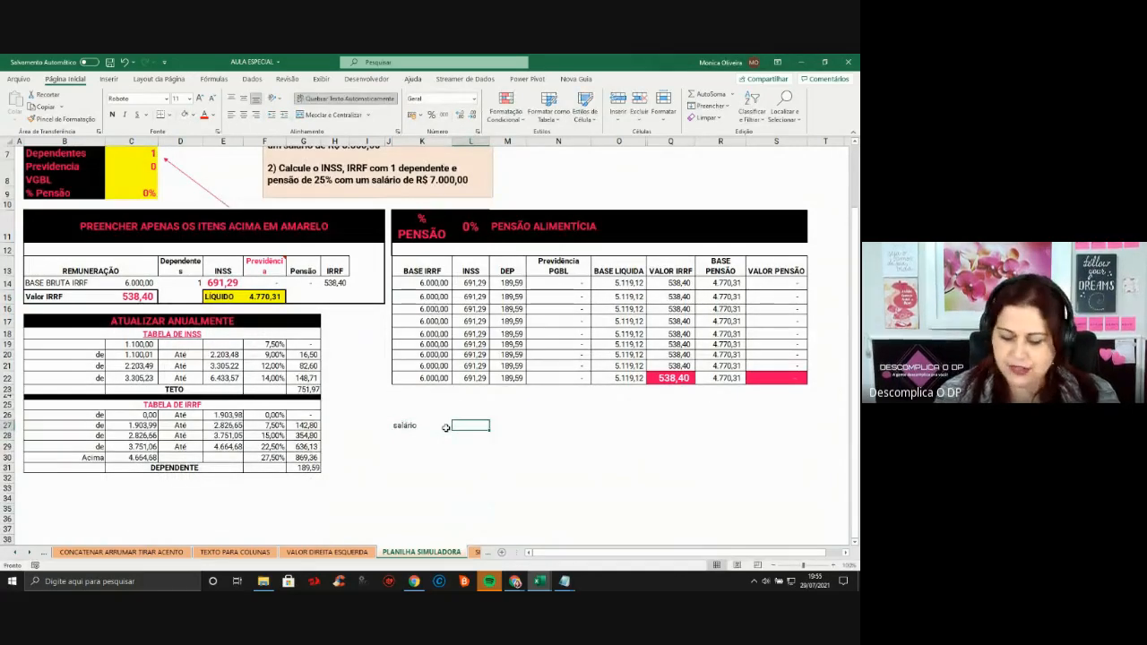
text(5800)
key(ctrl+Return)
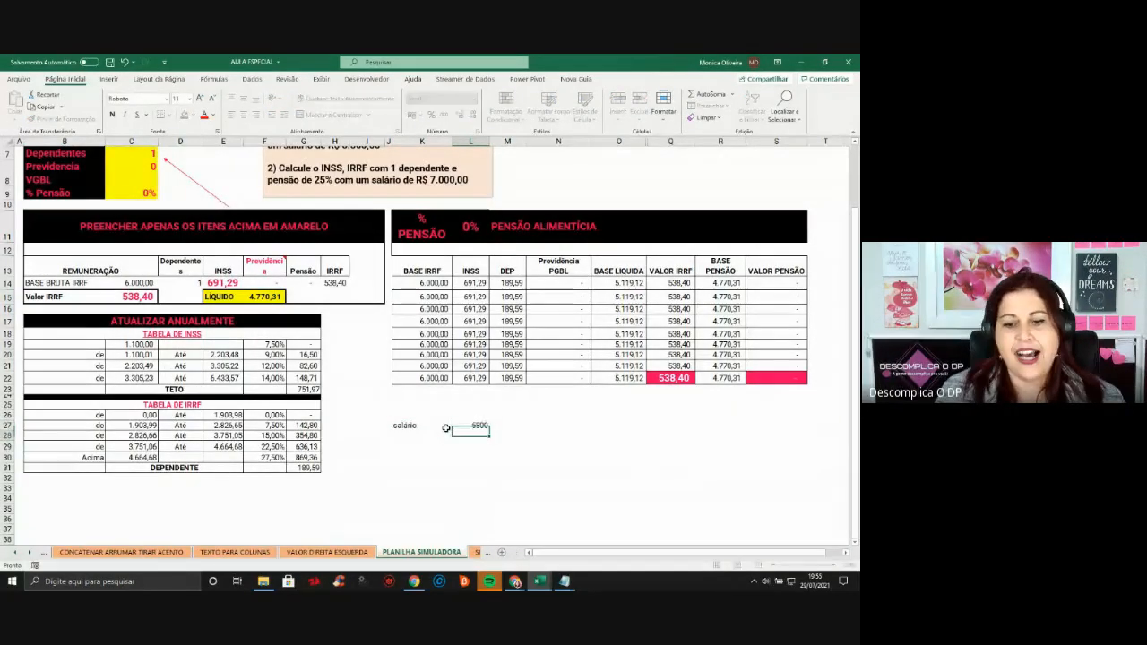
click(444, 115)
click(394, 436)
text(inss)
key(Return)
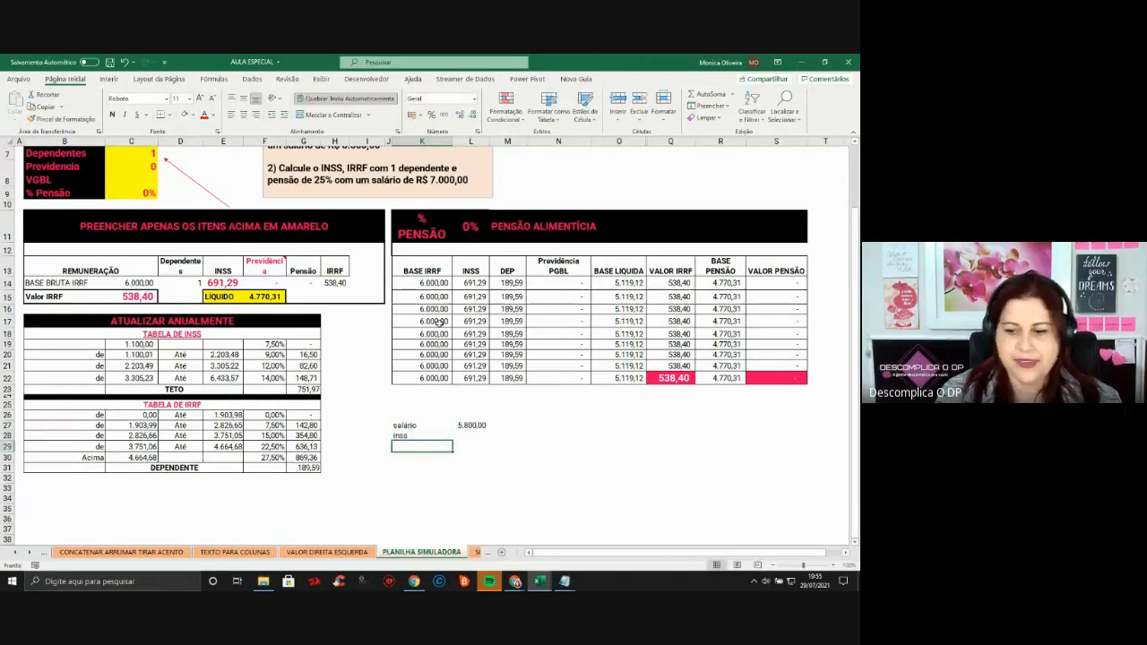
click(835, 566)
click(834, 566)
Put =(L27*14%)-G22 in L28 to compute inss 663,29
click(507, 515)
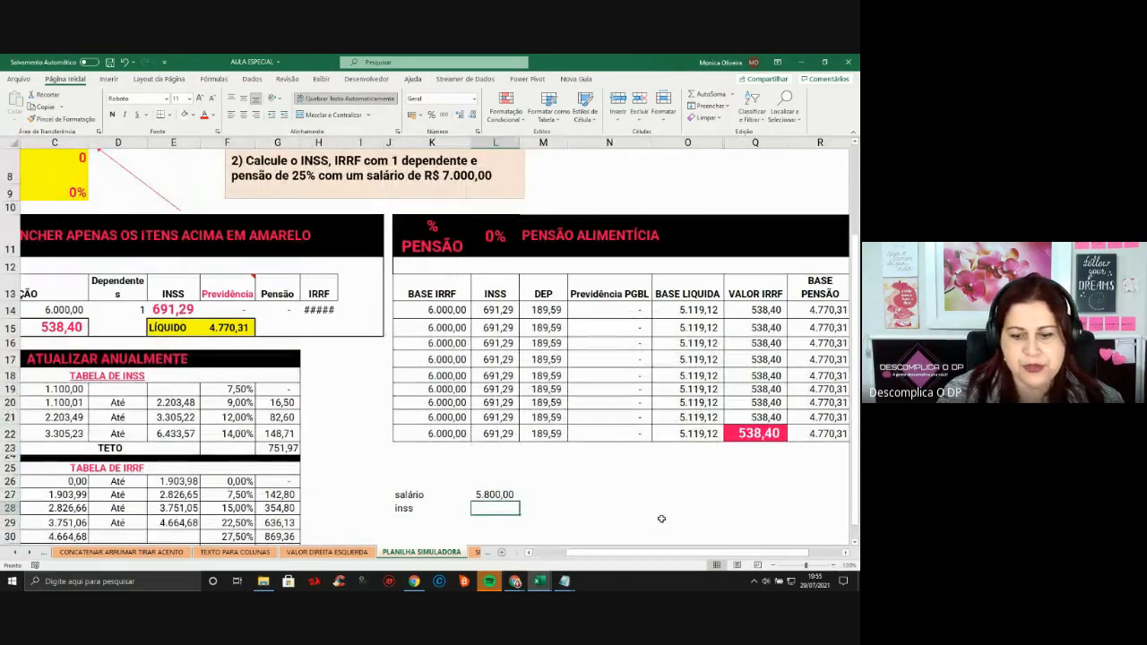
text(=)
key(Up)
text(*14)
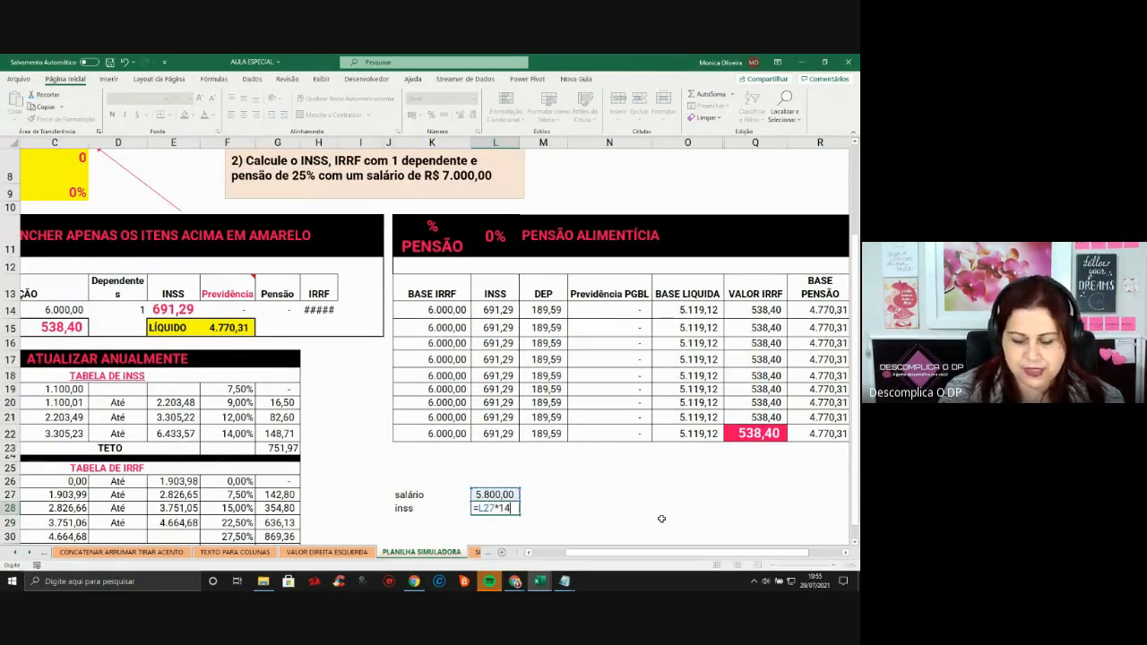
text(%))
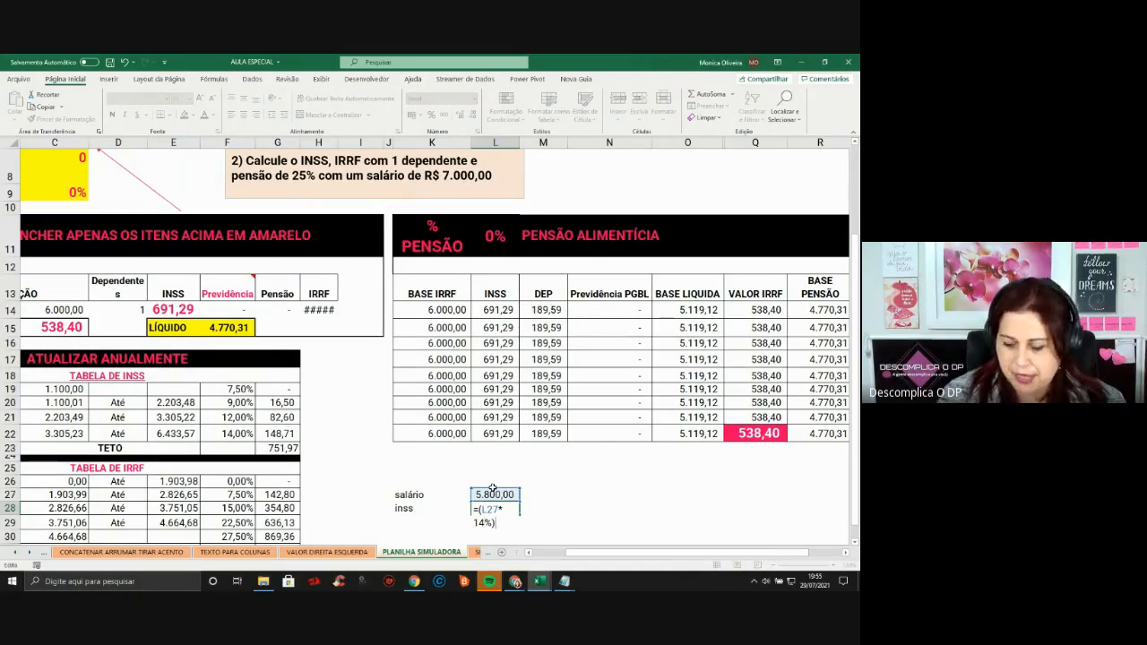
text(-)
click(292, 434)
key(Return)
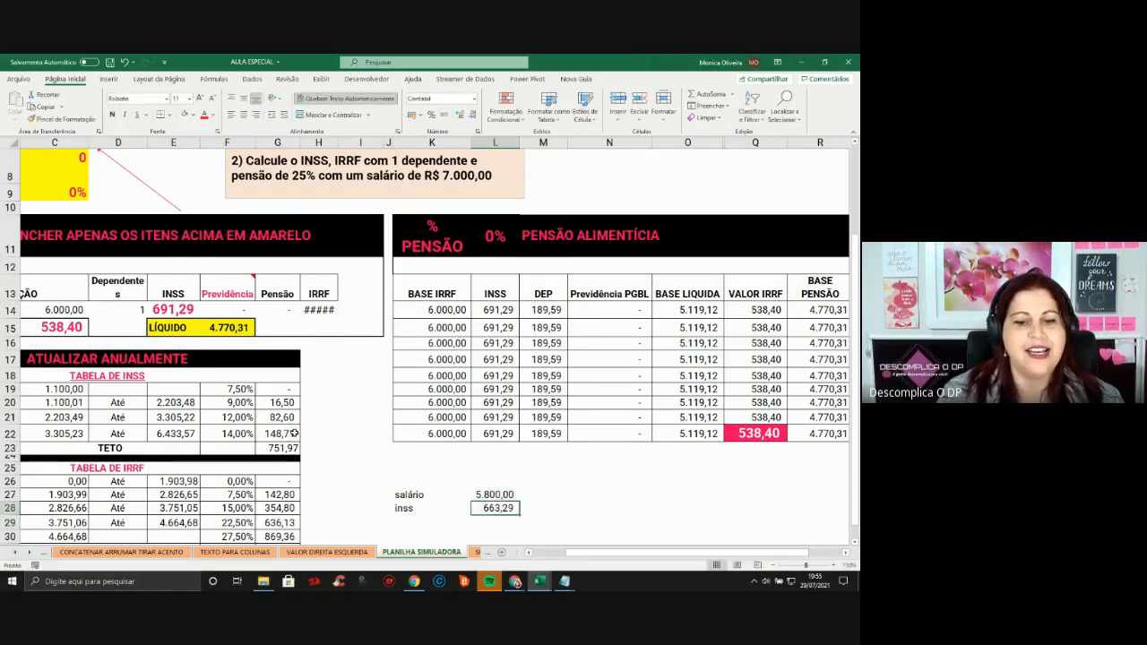
Label K29 IRRF and begin the formula =(L27-L28-189,59)*F30- in L29
key(Left)
text(IRRF)
key(Tab)
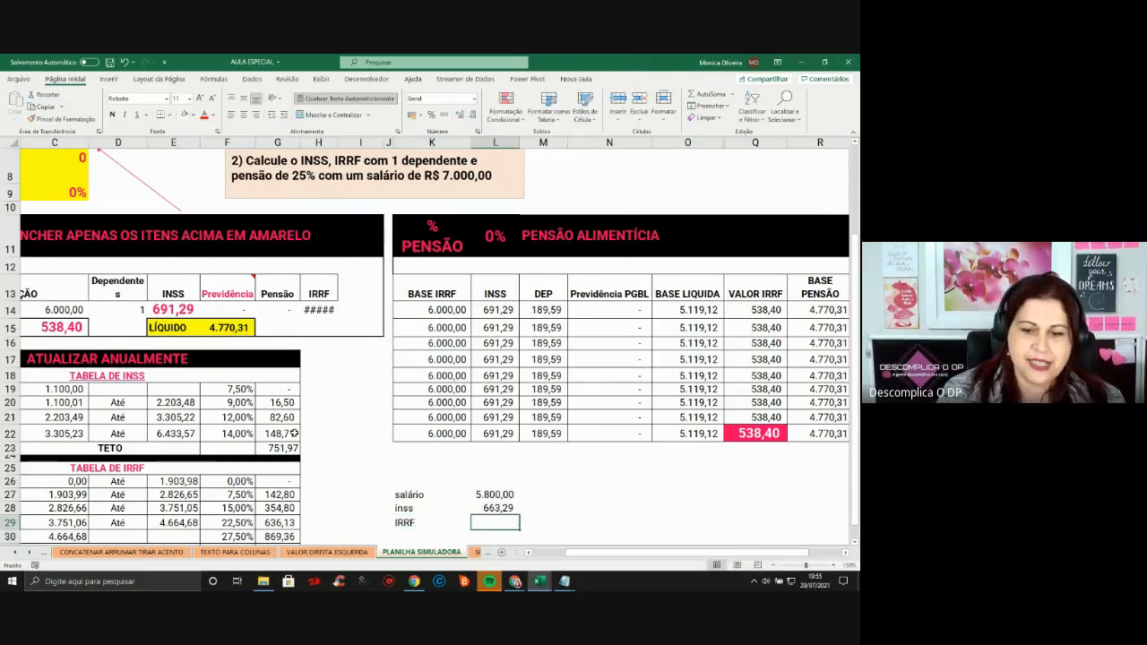
text(=()
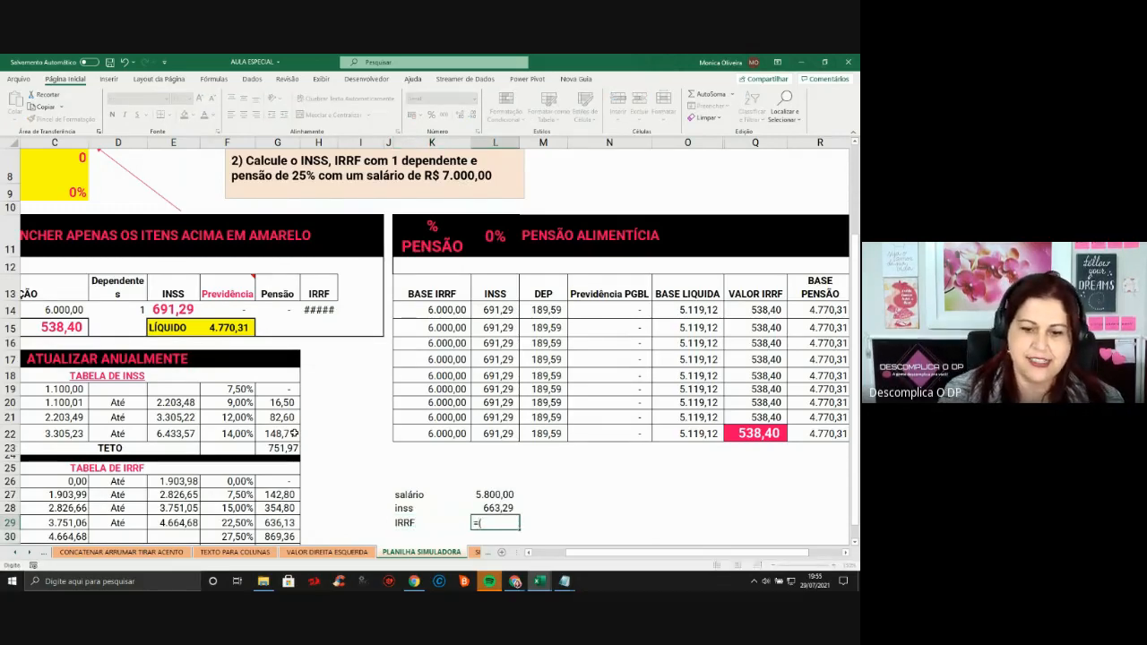
text(L27-)
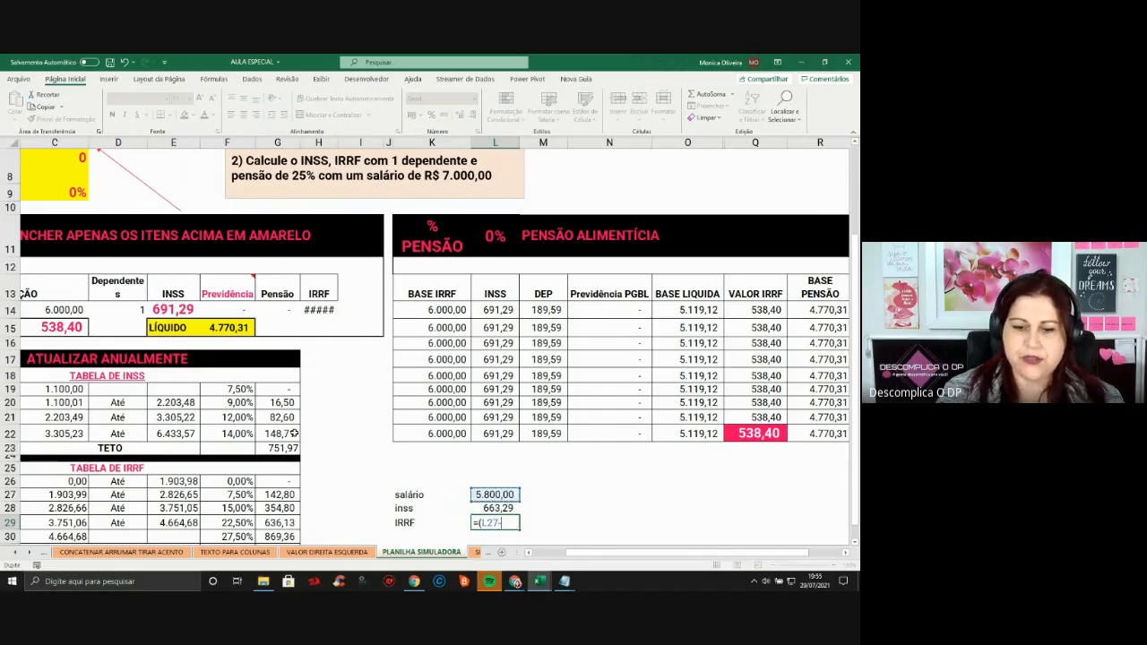
text(L28-189,59)
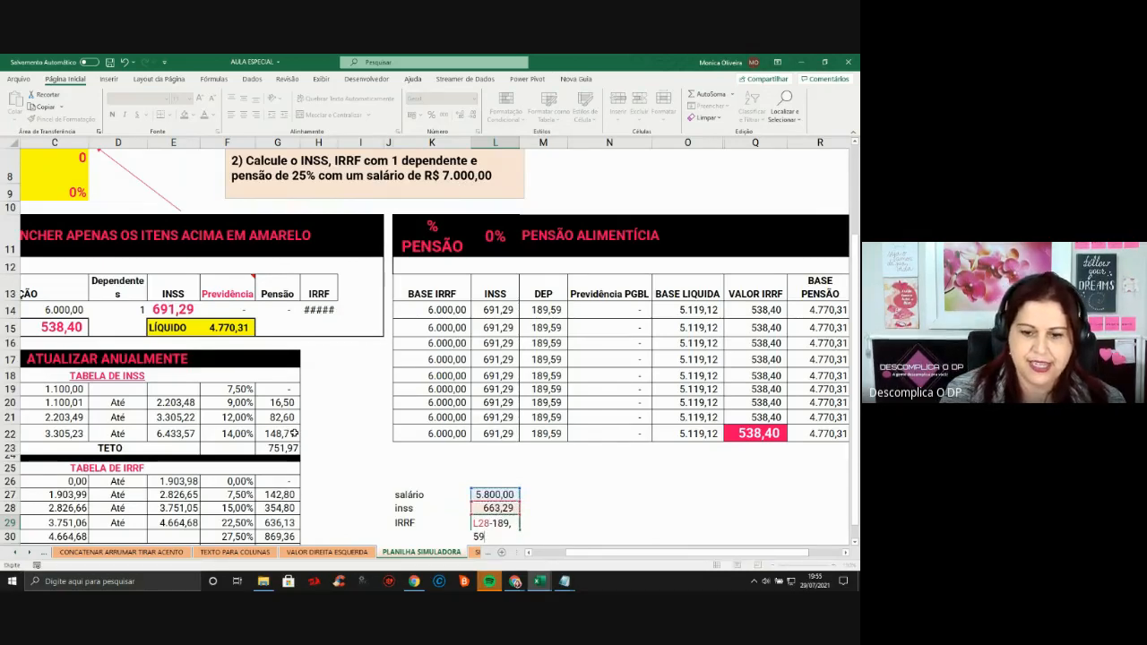
text()*)
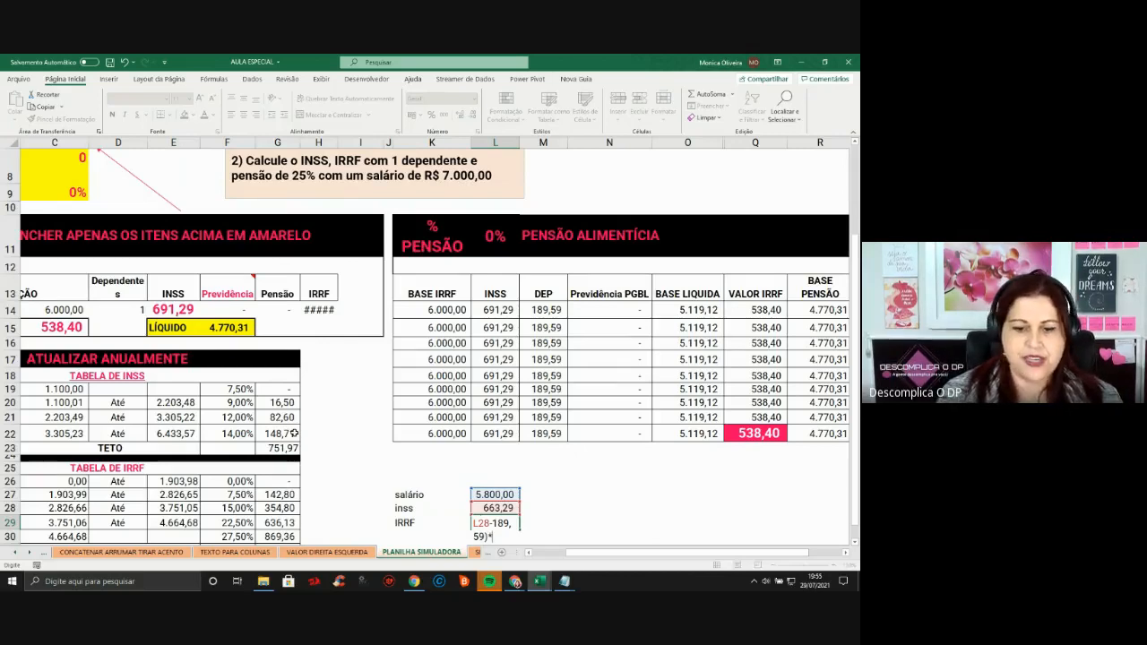
click(225, 537)
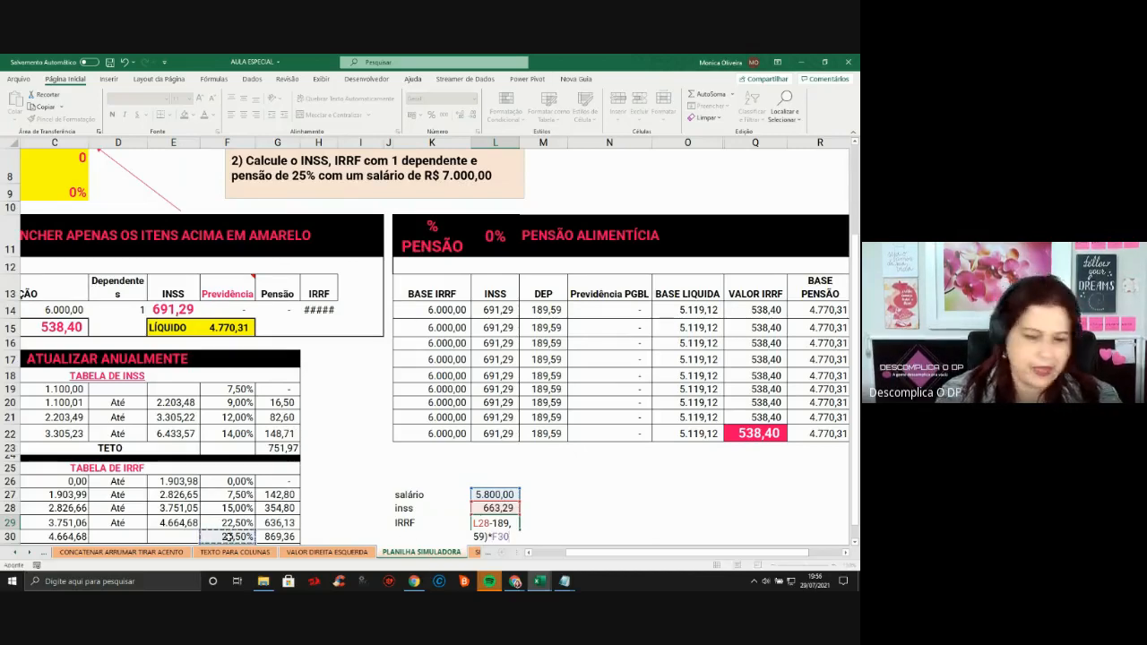
text(-)
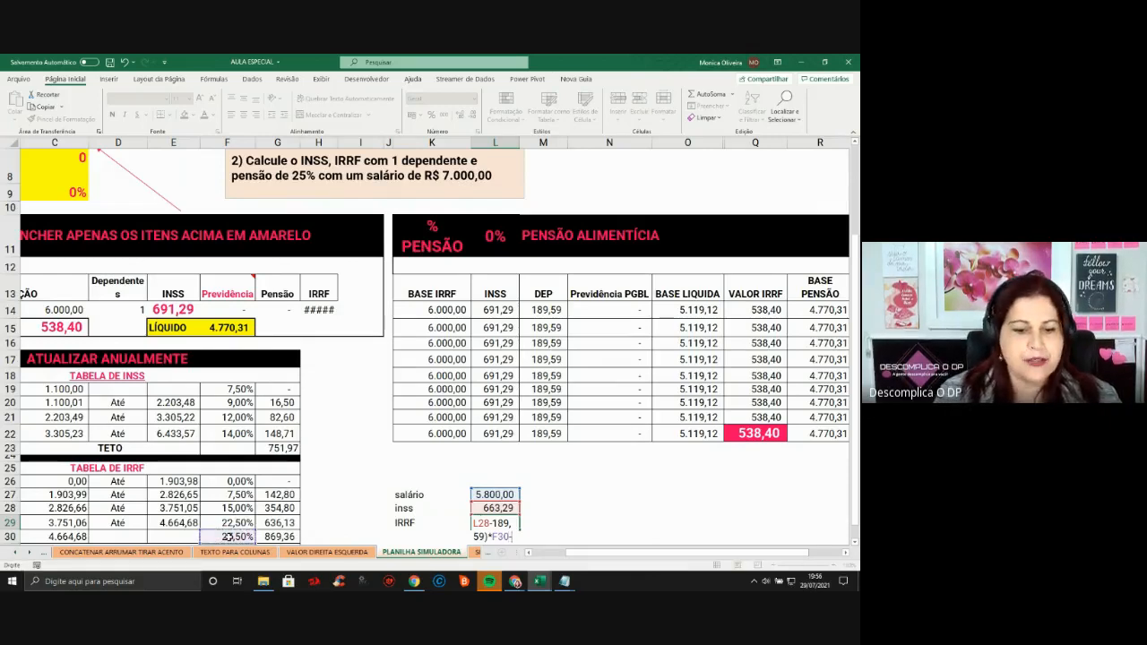
key(BackSpace)
text())
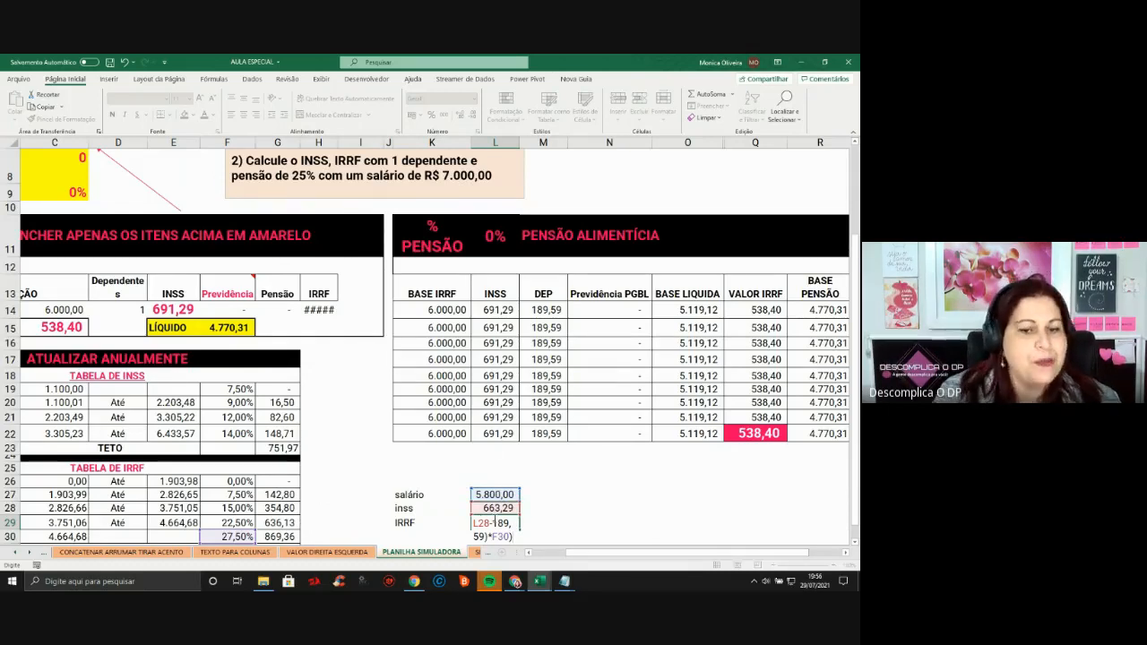
Abandon the IRRF formula, clear the practice cells K27:L29 and widen column H
key(Escape)
drag(465, 496, 498, 523)
key(Delete)
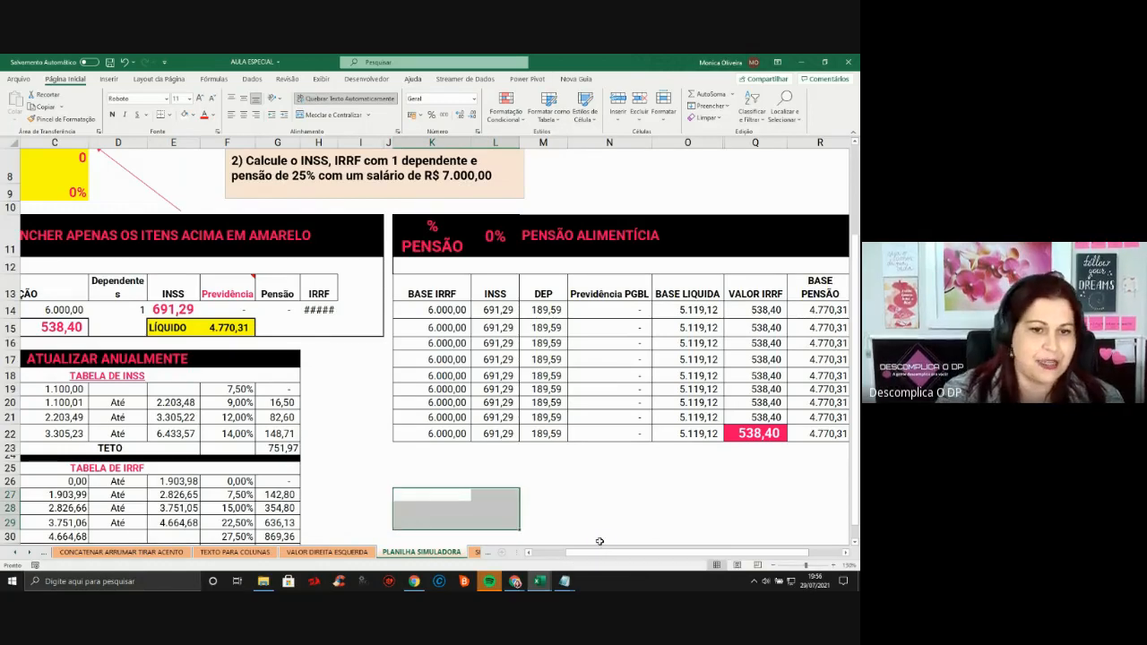
drag(371, 415, 369, 403)
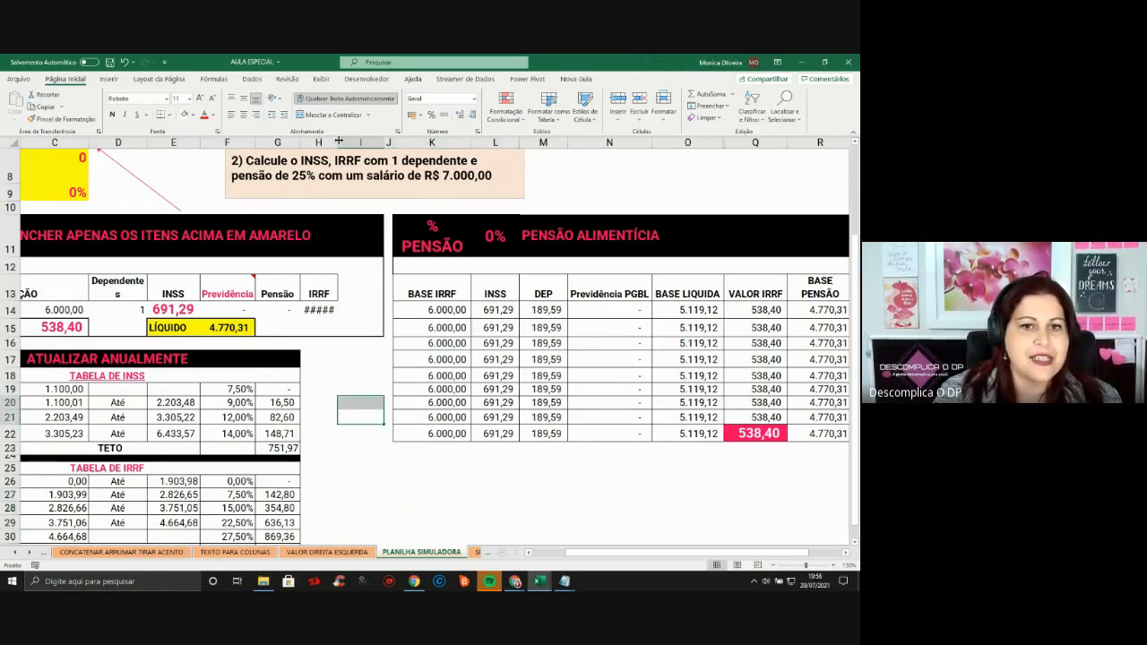
double_click(337, 143)
key(Left)
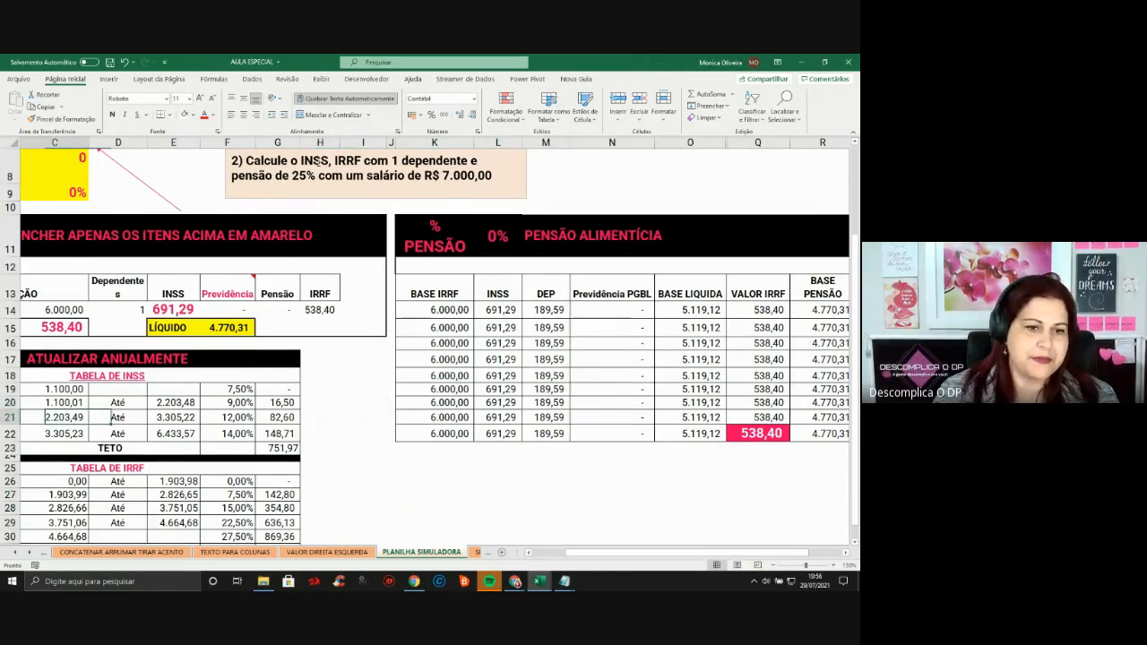
key(Home)
Change the Base de cálculo to 5.800,00 and check INSS 663,29, IRRF 491,10 and net 4.645,61
scroll(318, 162, up, 3)
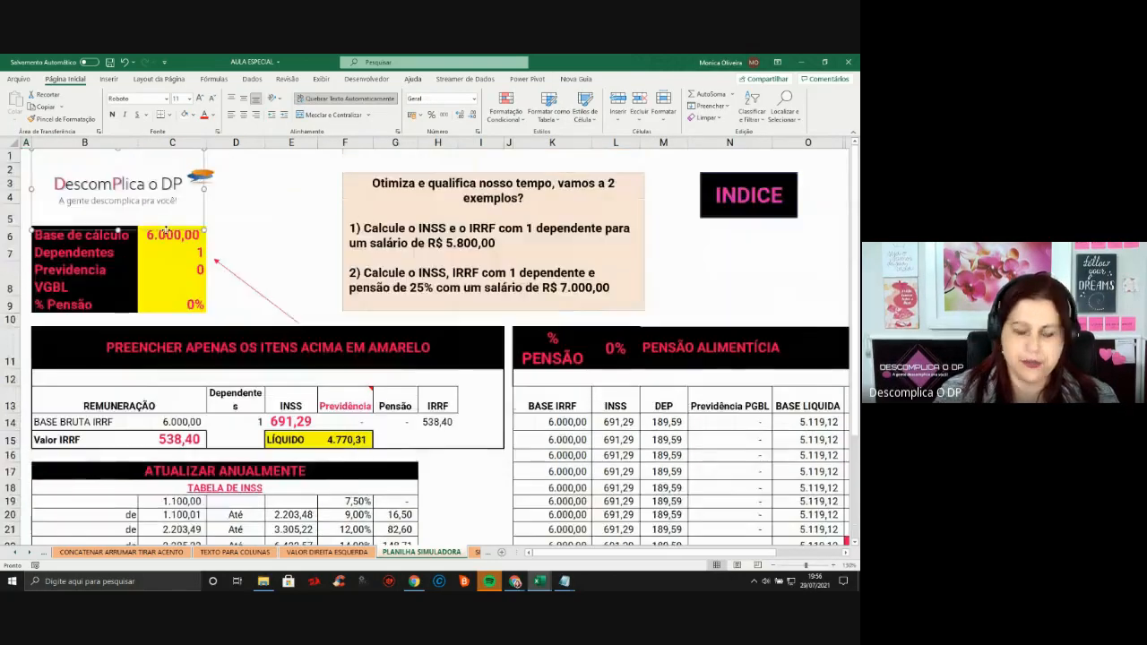
click(179, 215)
click(180, 237)
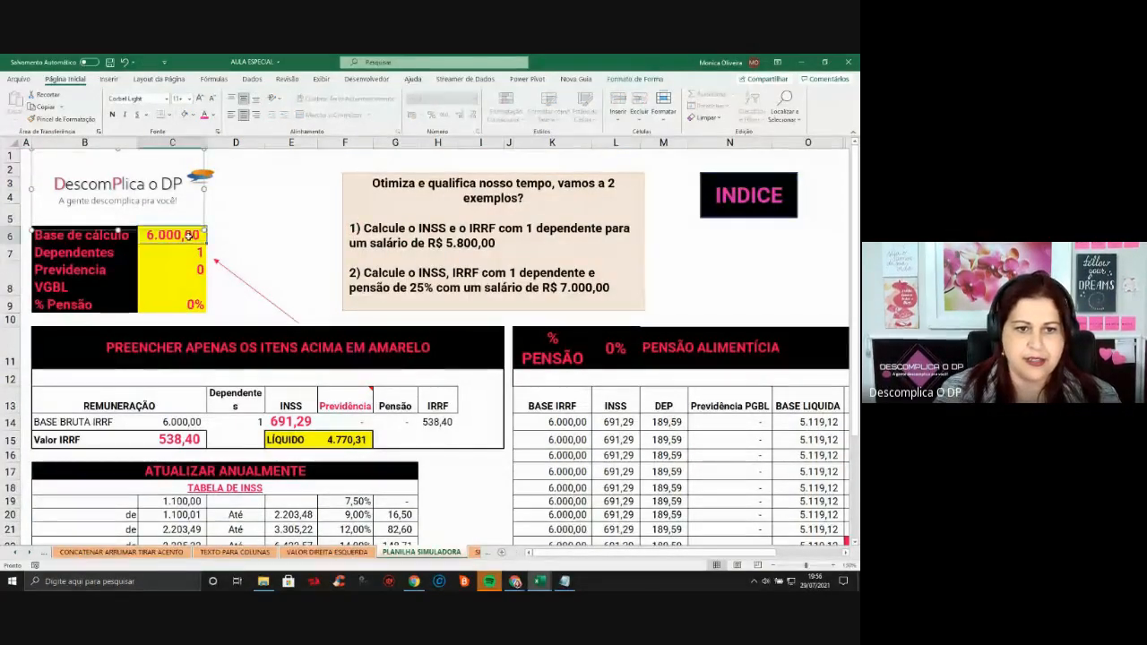
text(5800)
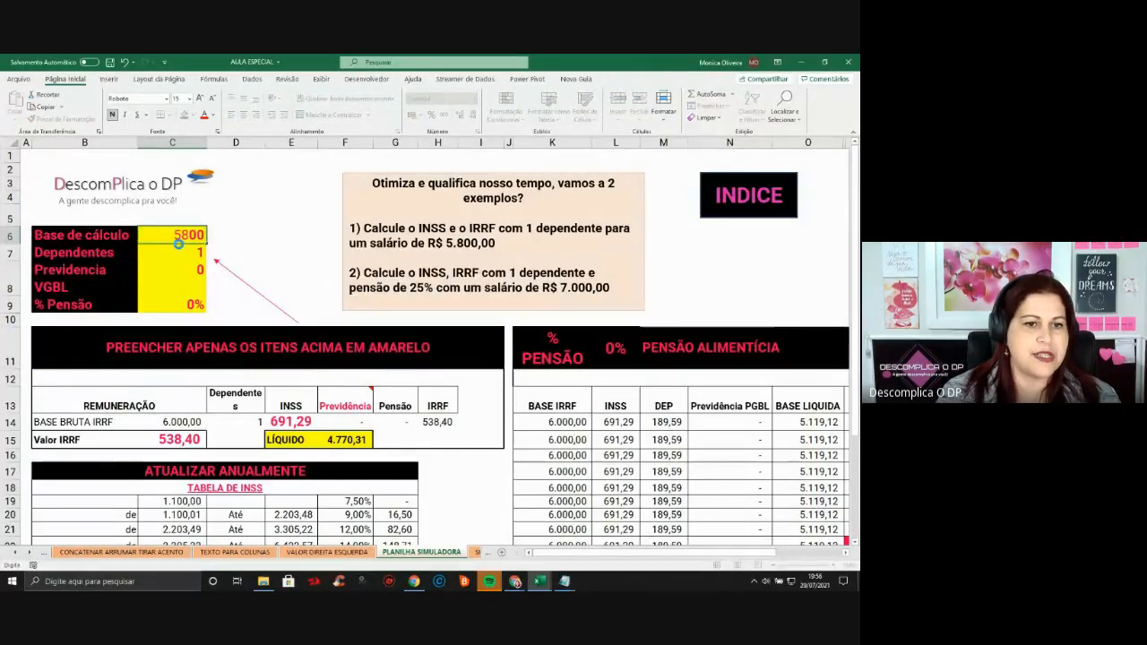
key(Return)
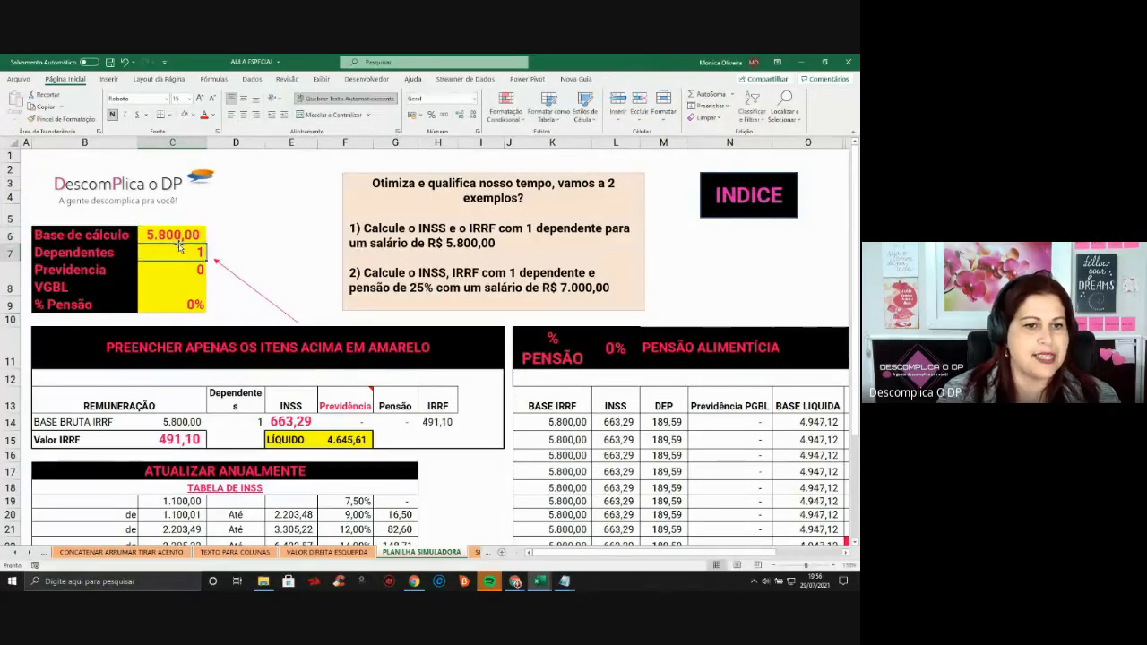
key(Down)
key(Down)
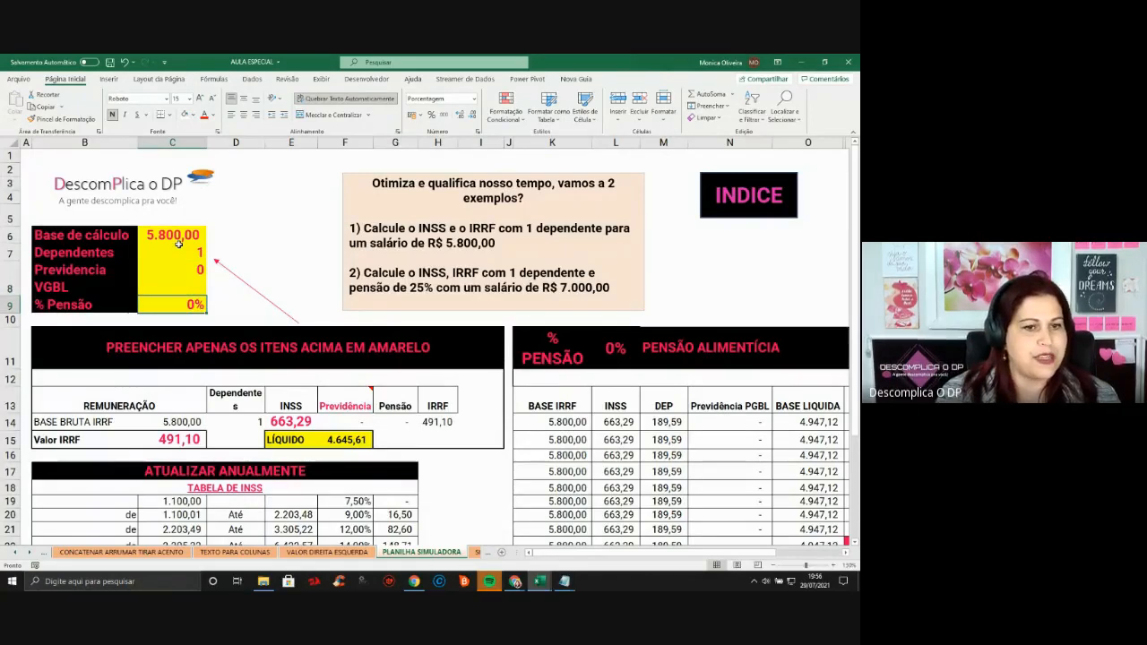
drag(171, 240, 172, 253)
click(359, 441)
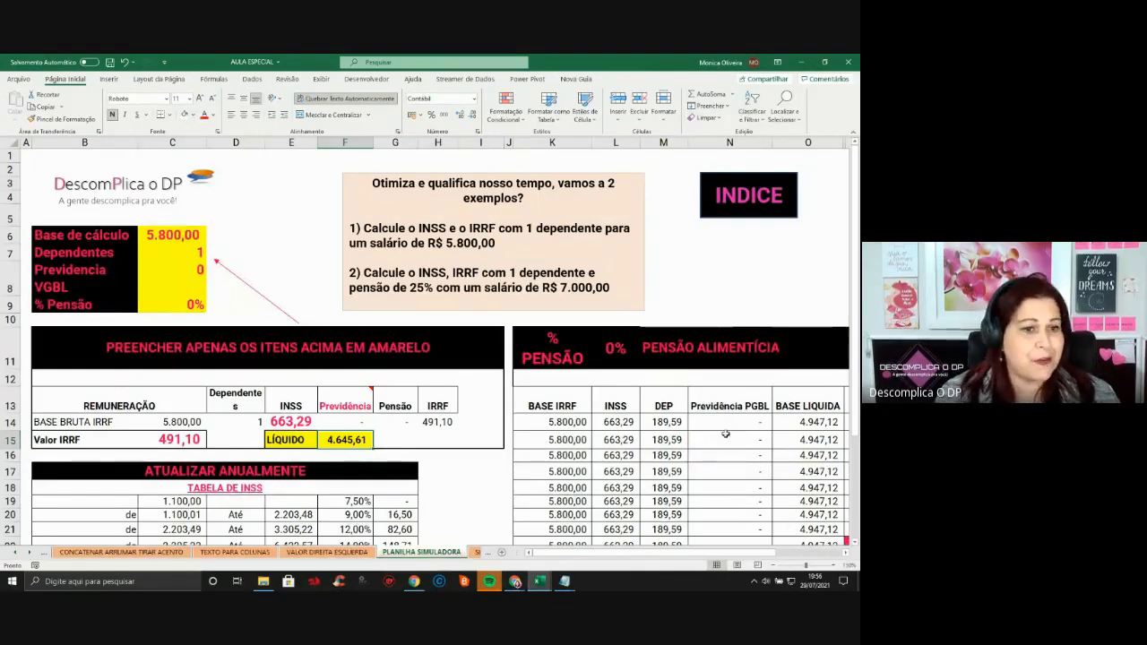
Set % Pensão to 25%, widen the Pensão column and check the recalculated net amount
click(184, 306)
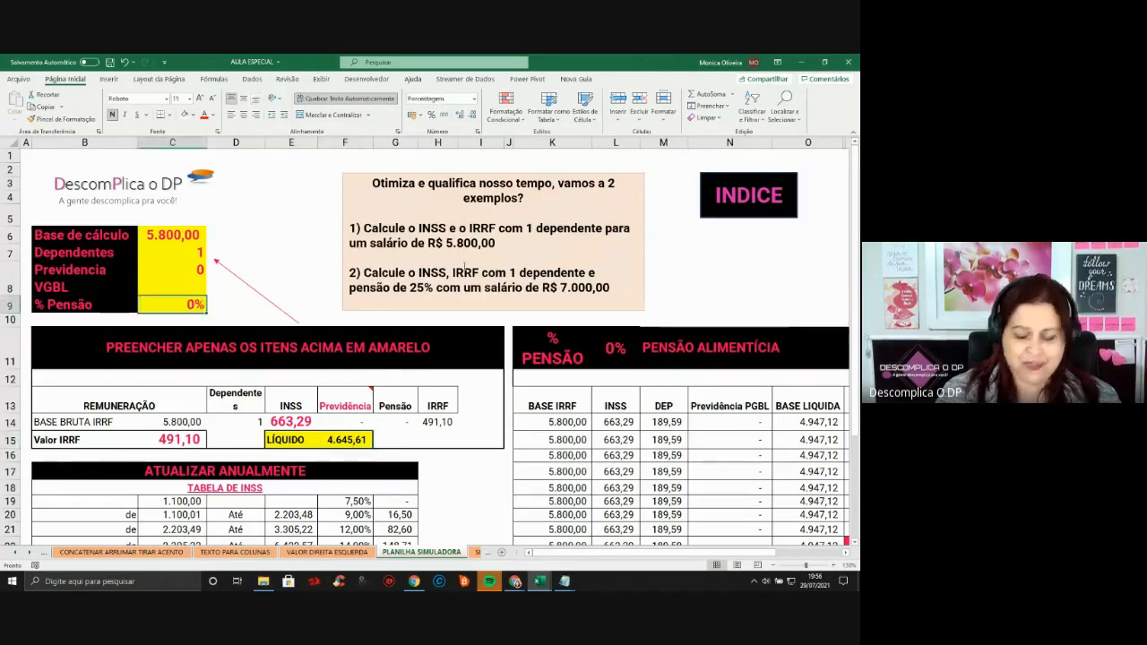
text(25)
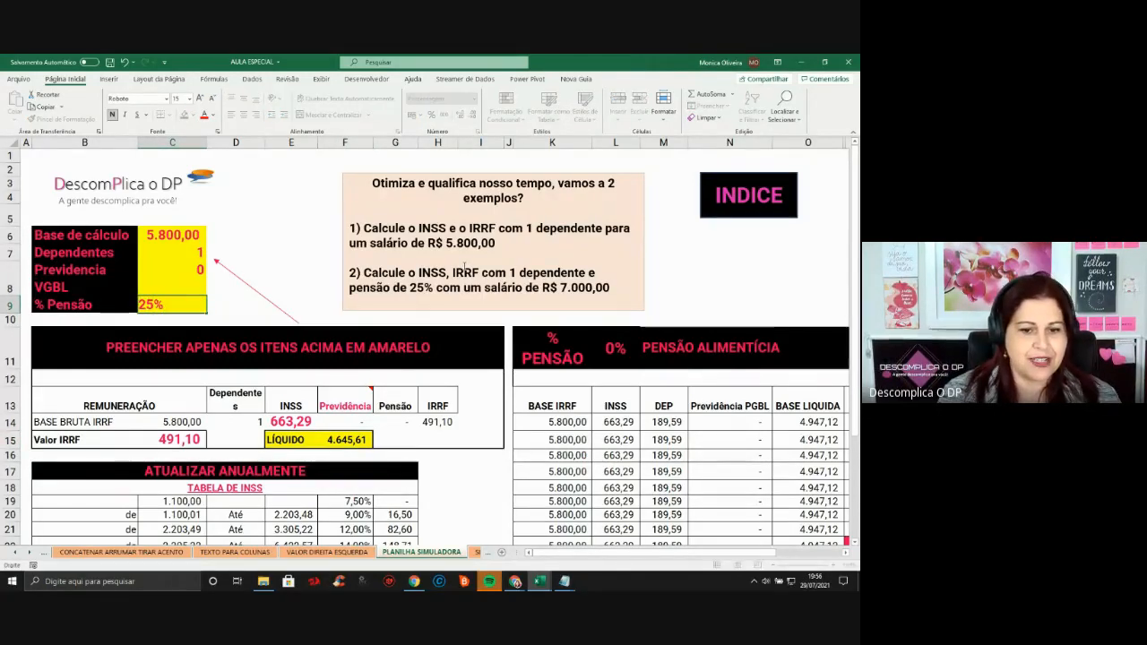
key(Return)
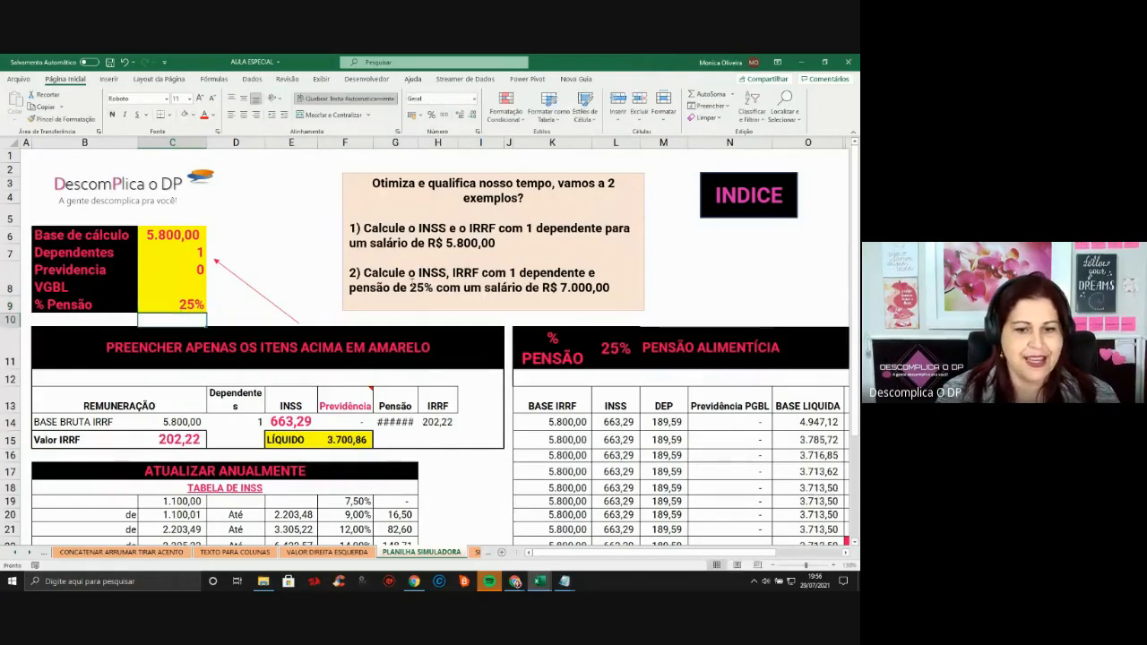
double_click(416, 146)
click(325, 436)
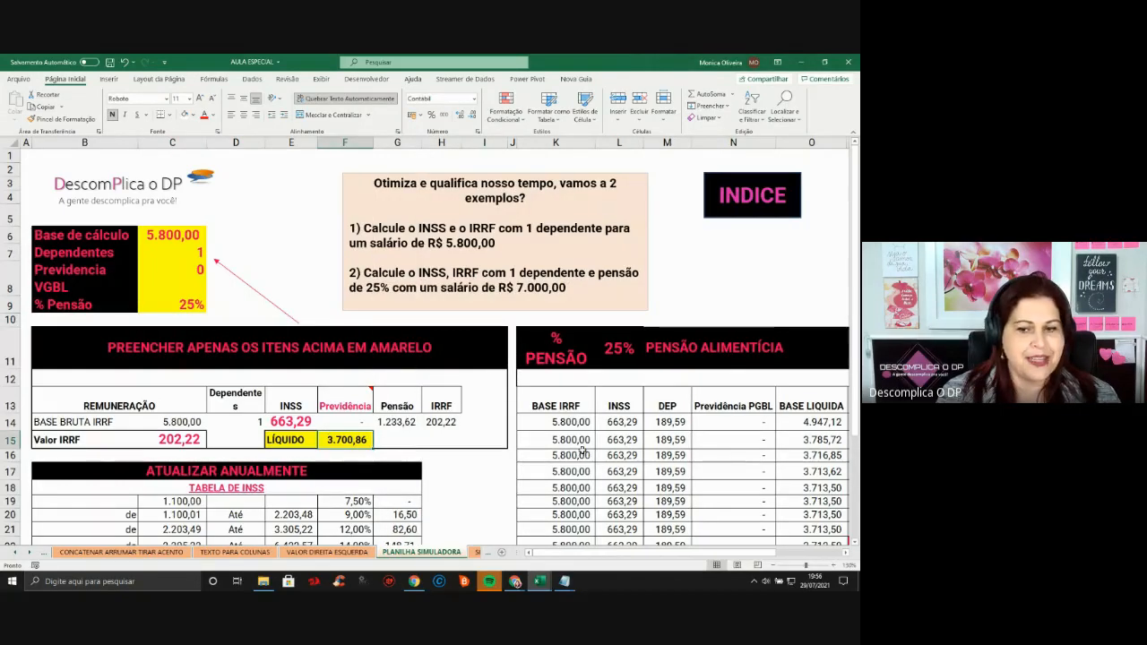
Bring the pension table into view and inspect the first row's DEP, INSS, IRRF and pension values
key(Right)
key(Right)
key(Right)
key(Right)
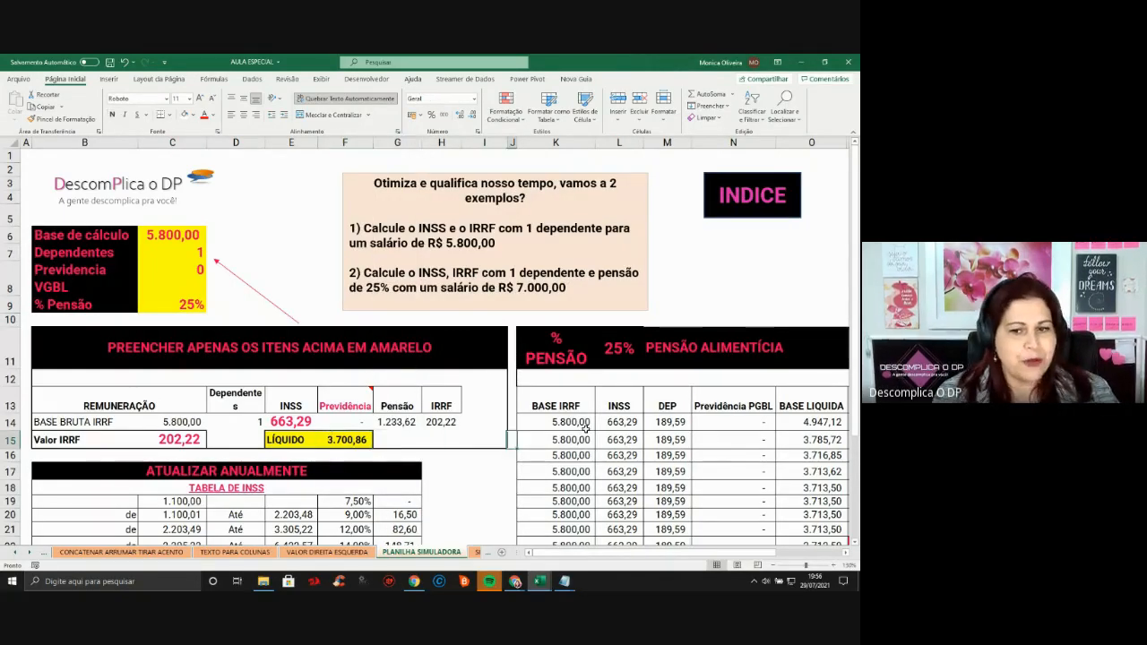
key(Right)
key(Right)
key(Right)
key(Right)
key(Right)
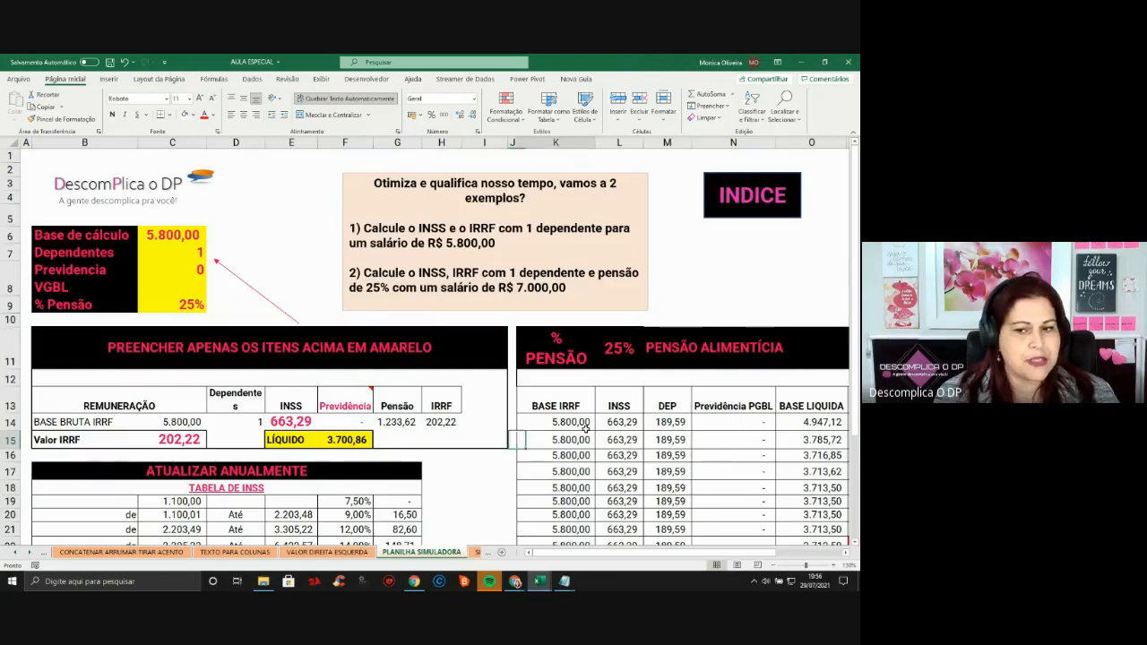
key(Right)
key(Right)
key(Right)
key(Right)
key(Right)
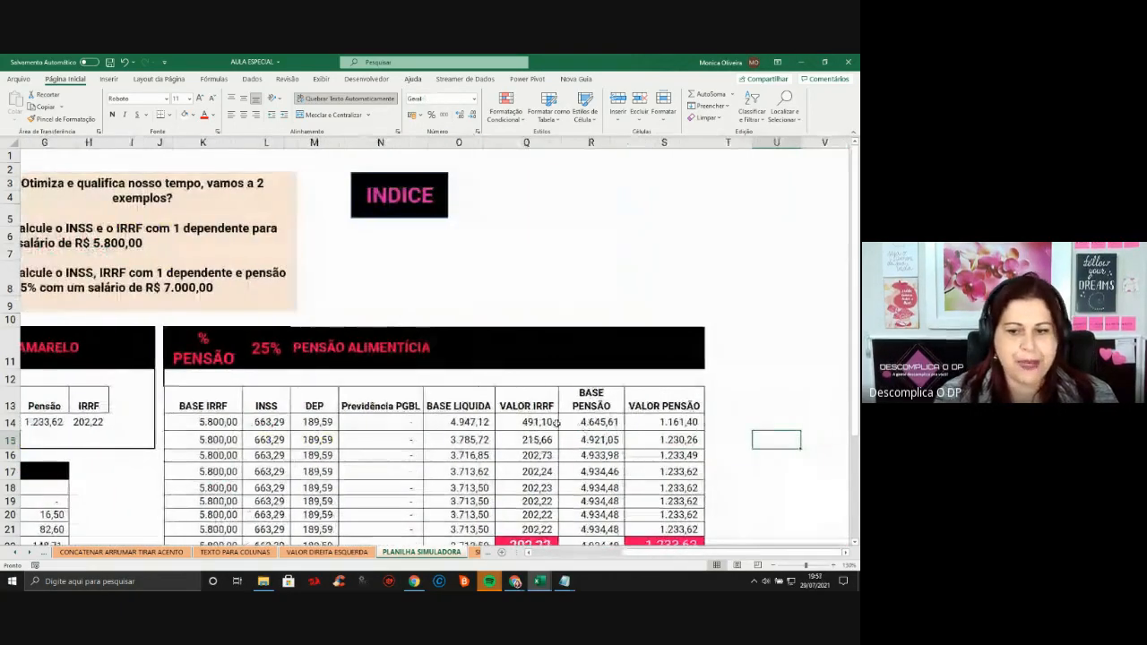
drag(615, 422, 609, 502)
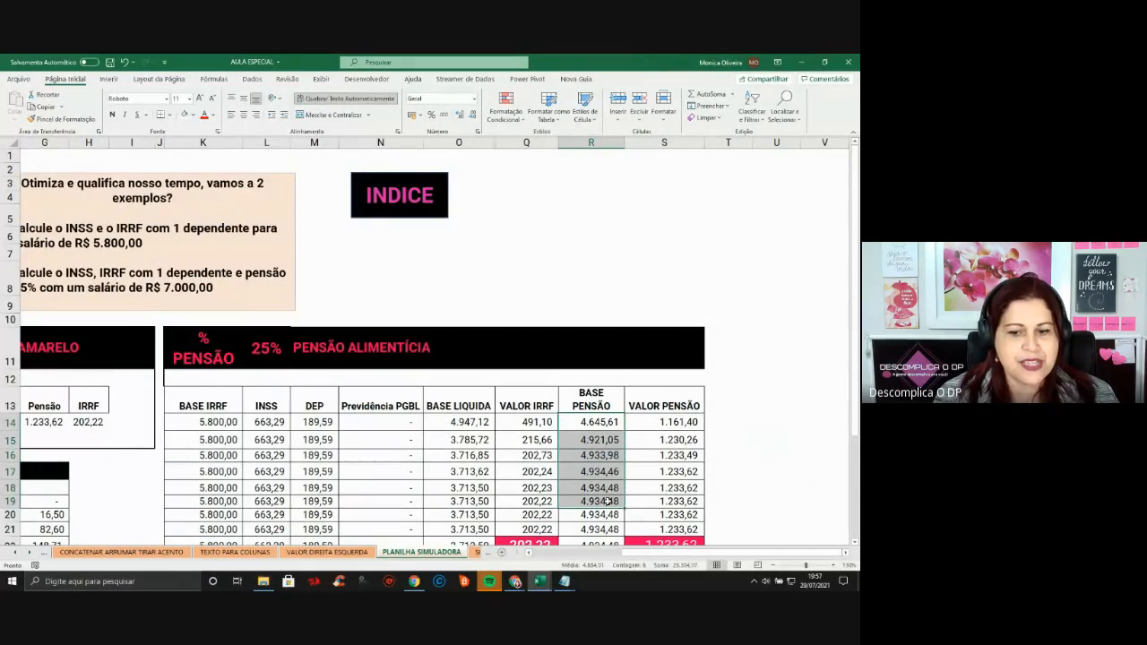
click(685, 490)
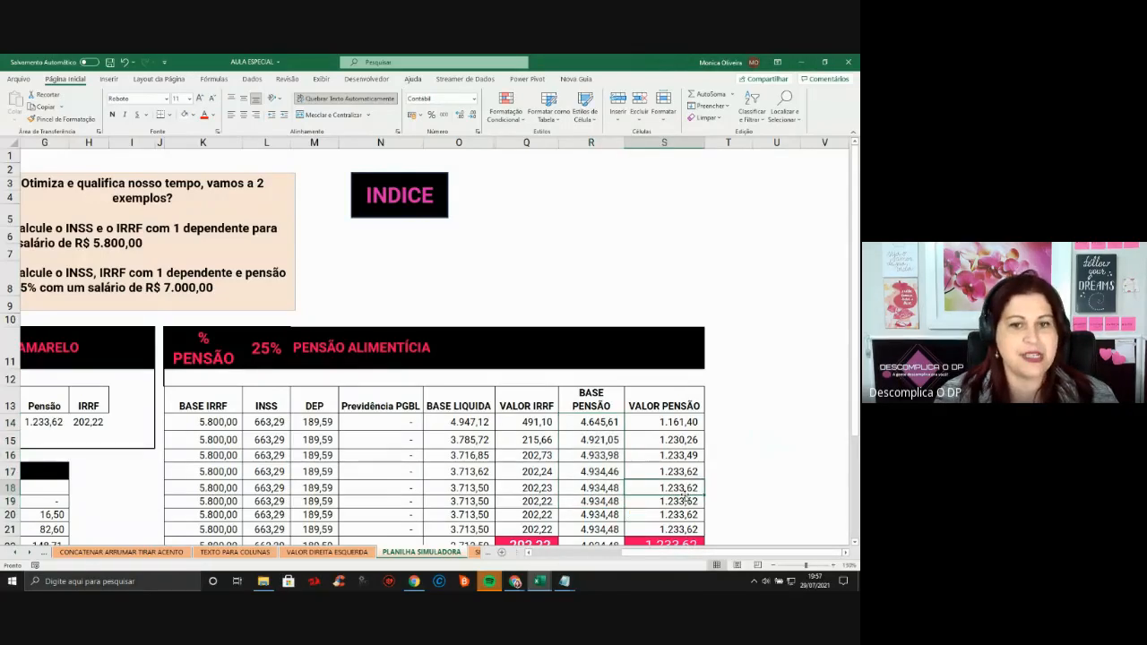
click(331, 413)
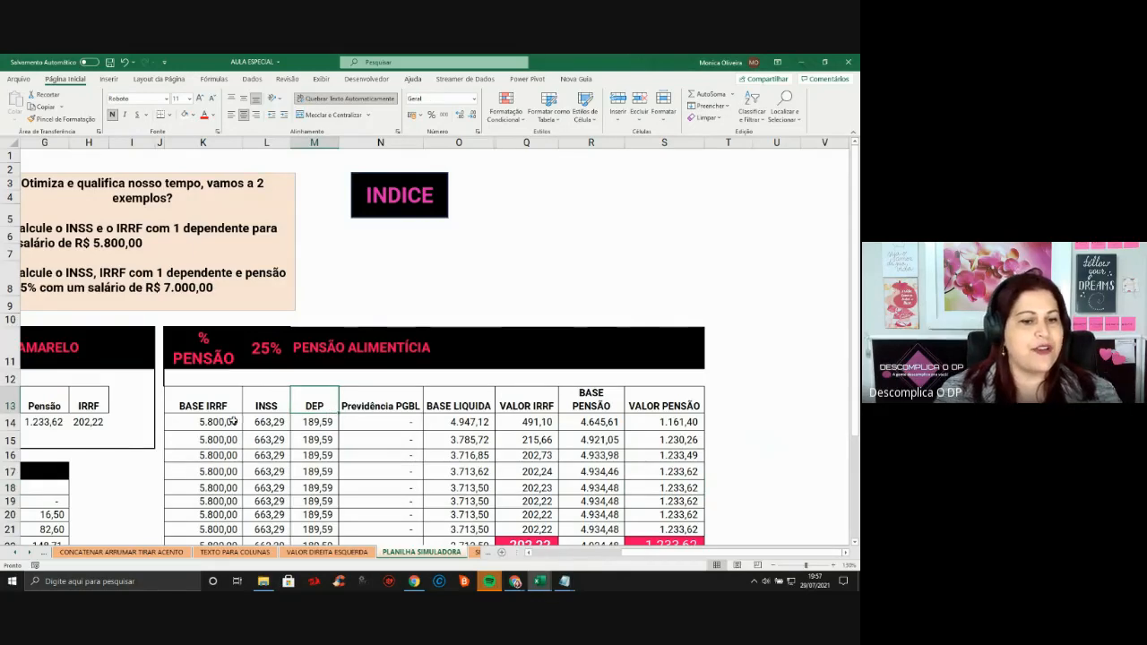
click(287, 424)
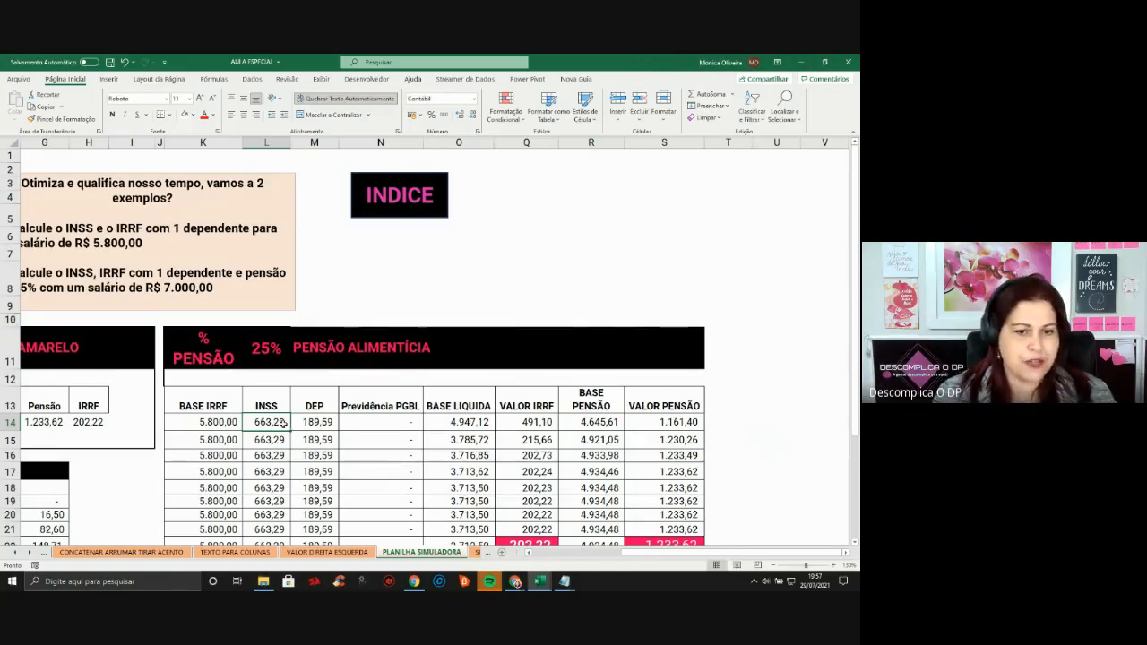
click(528, 422)
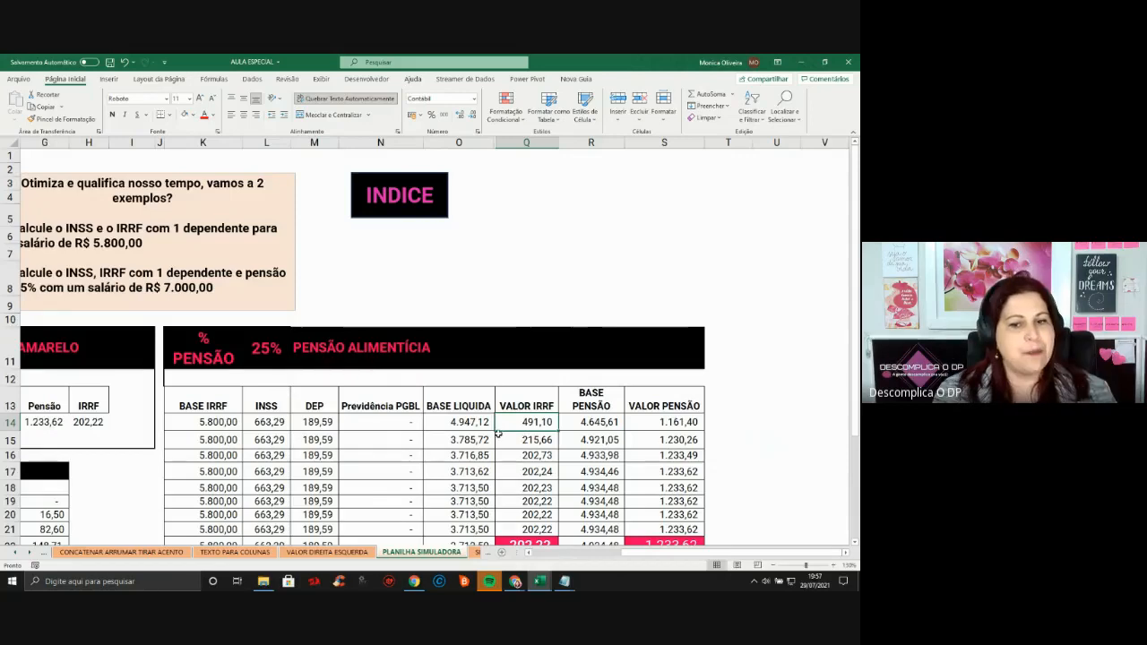
click(666, 423)
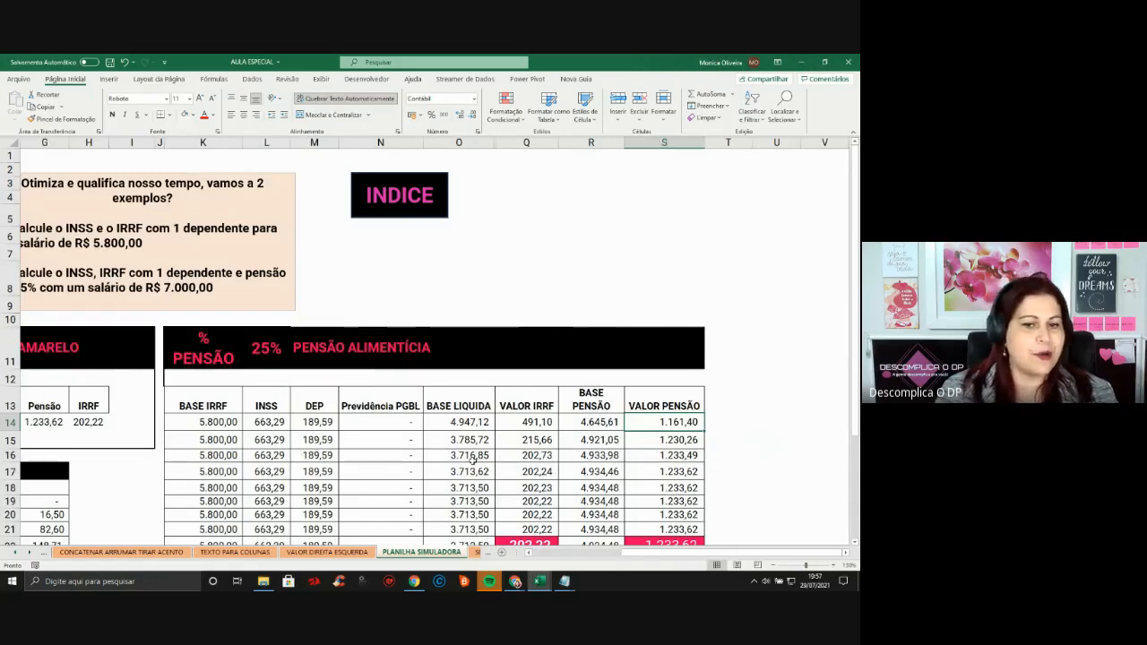
Follow the next rows as IRRF converges to 202,22 and alimony to 1.233,62
click(470, 440)
click(538, 440)
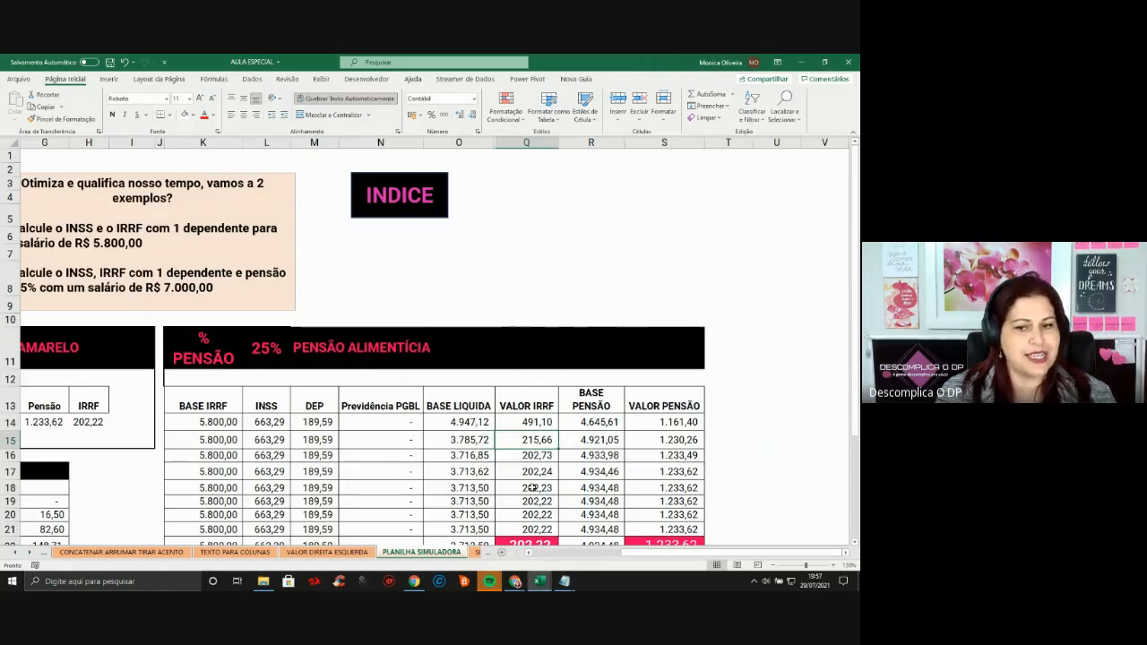
click(662, 440)
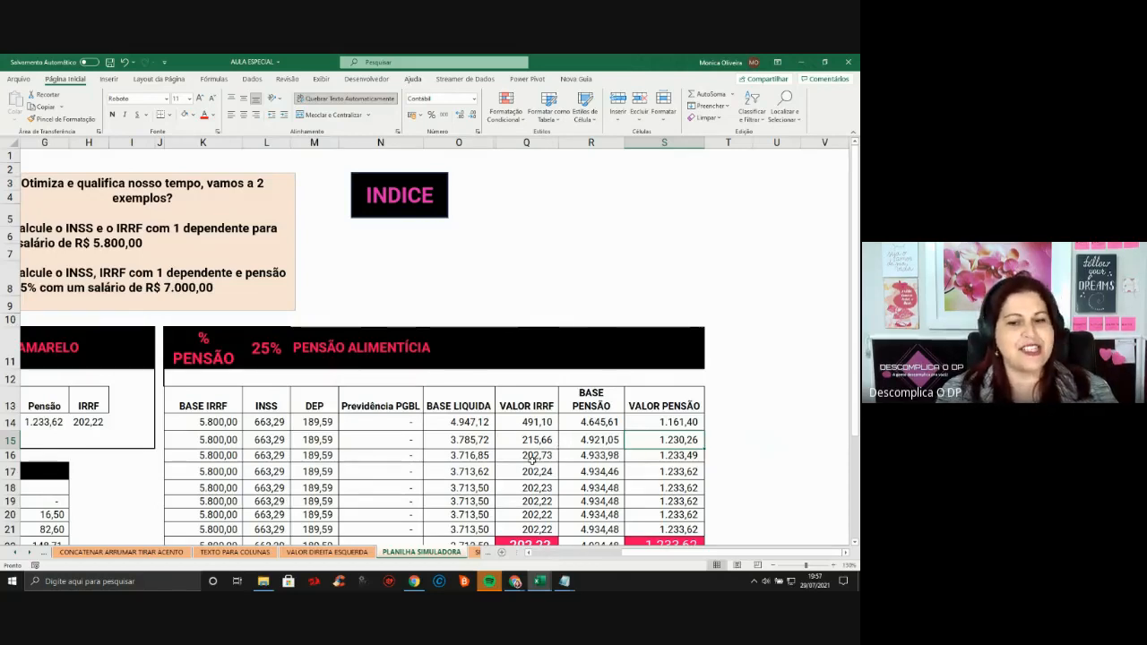
click(532, 459)
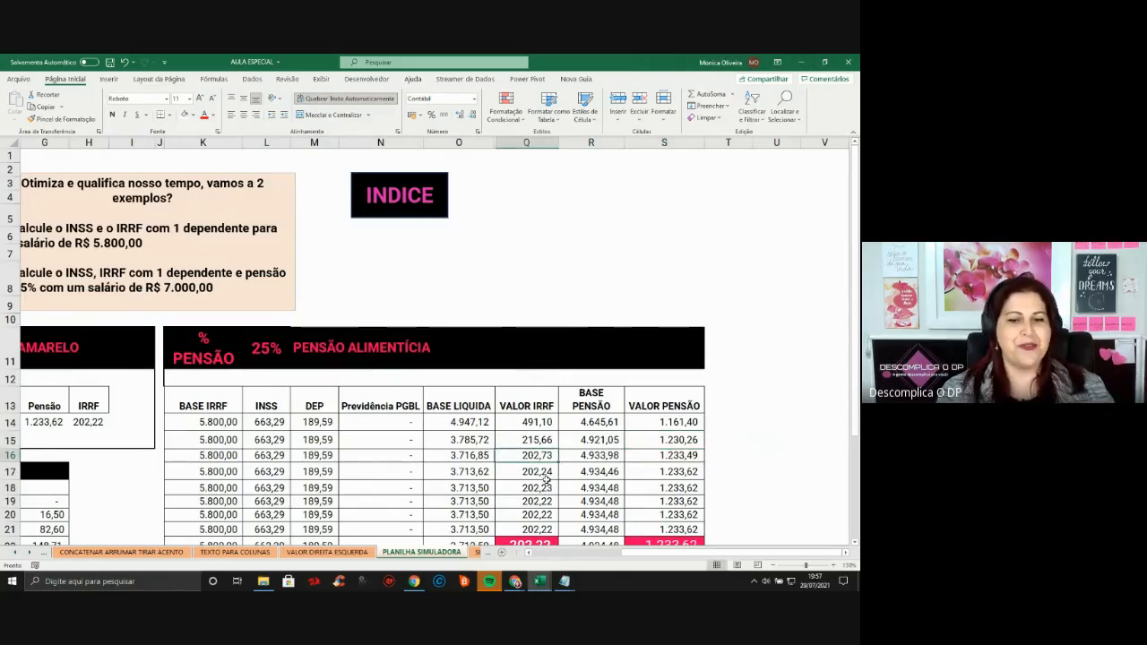
click(679, 458)
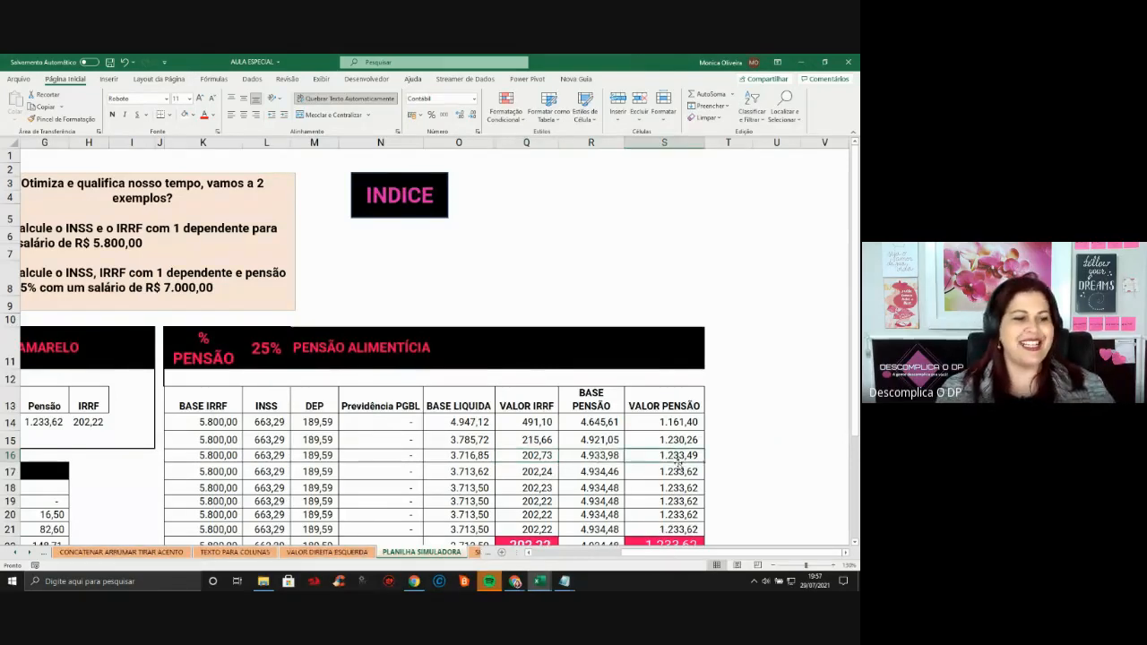
drag(533, 487, 536, 500)
click(535, 499)
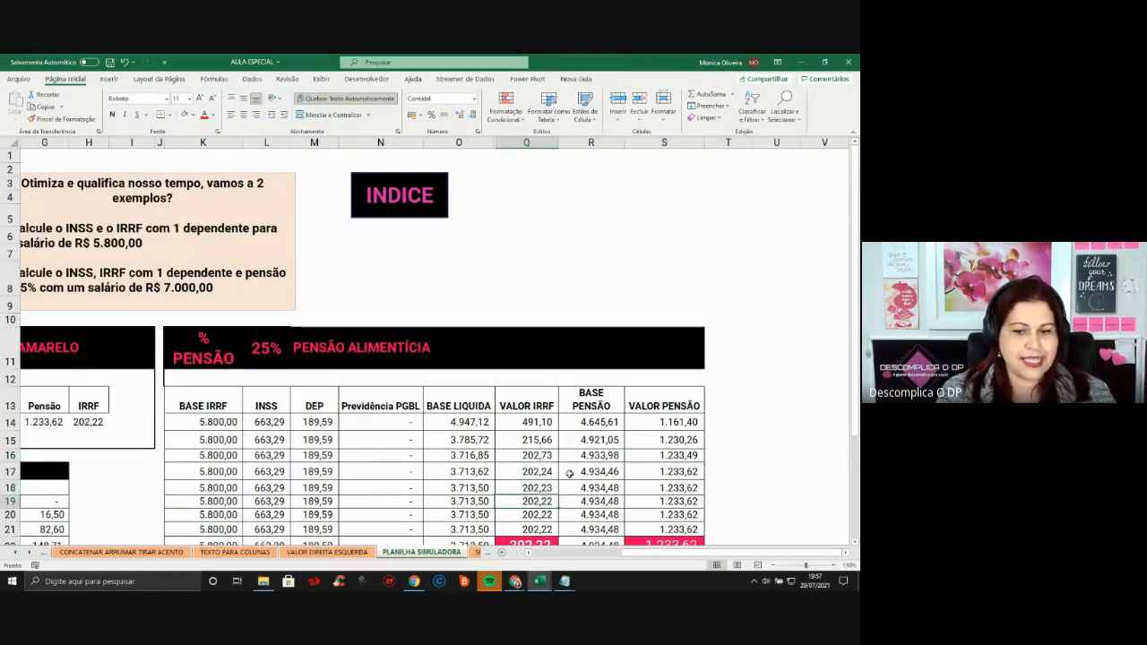
key(Down)
key(Down)
key(Down)
key(Down)
key(Down)
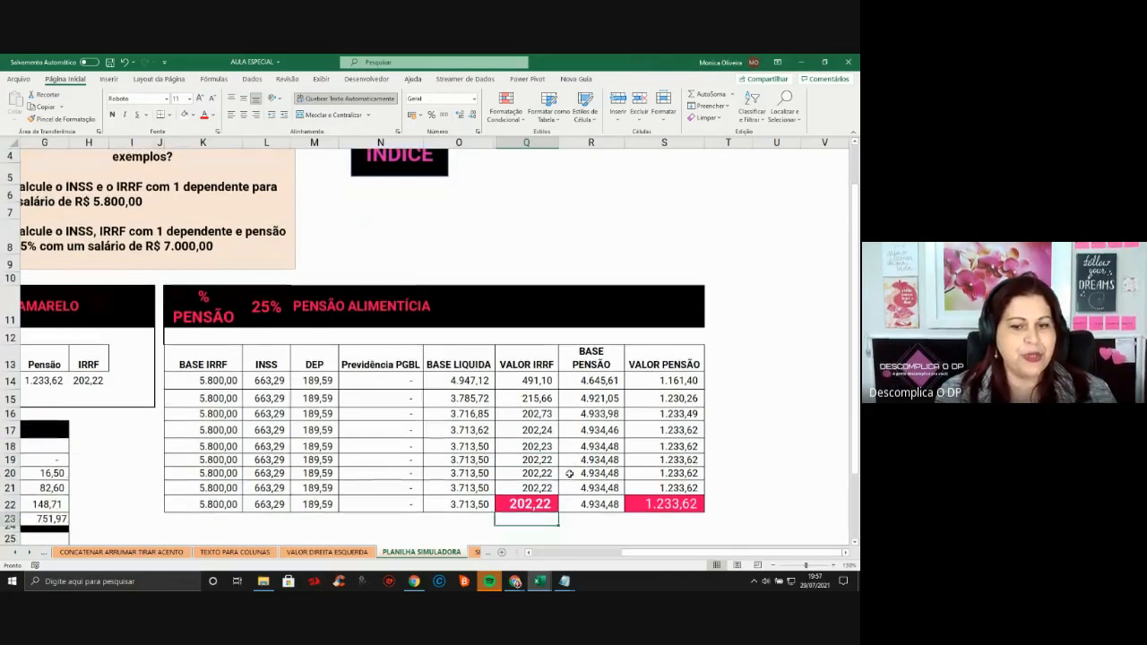
Inspect the converged base pensão 4.934,48, IRRF 202,22 and alimony 1.233,62 values
click(546, 472)
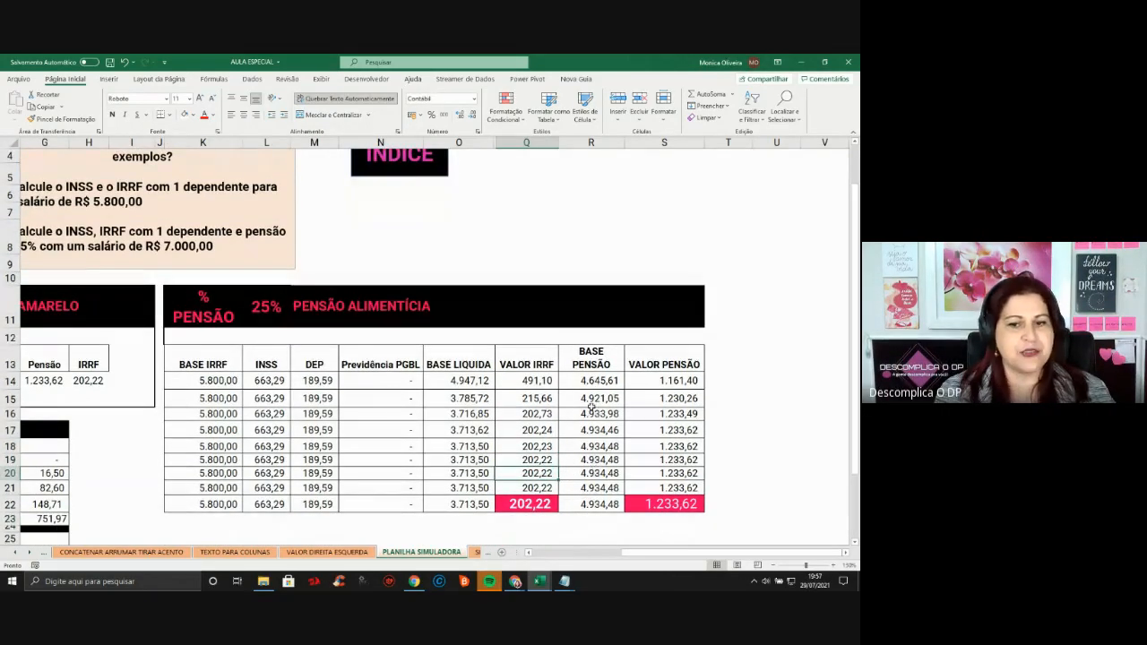
drag(597, 378, 604, 445)
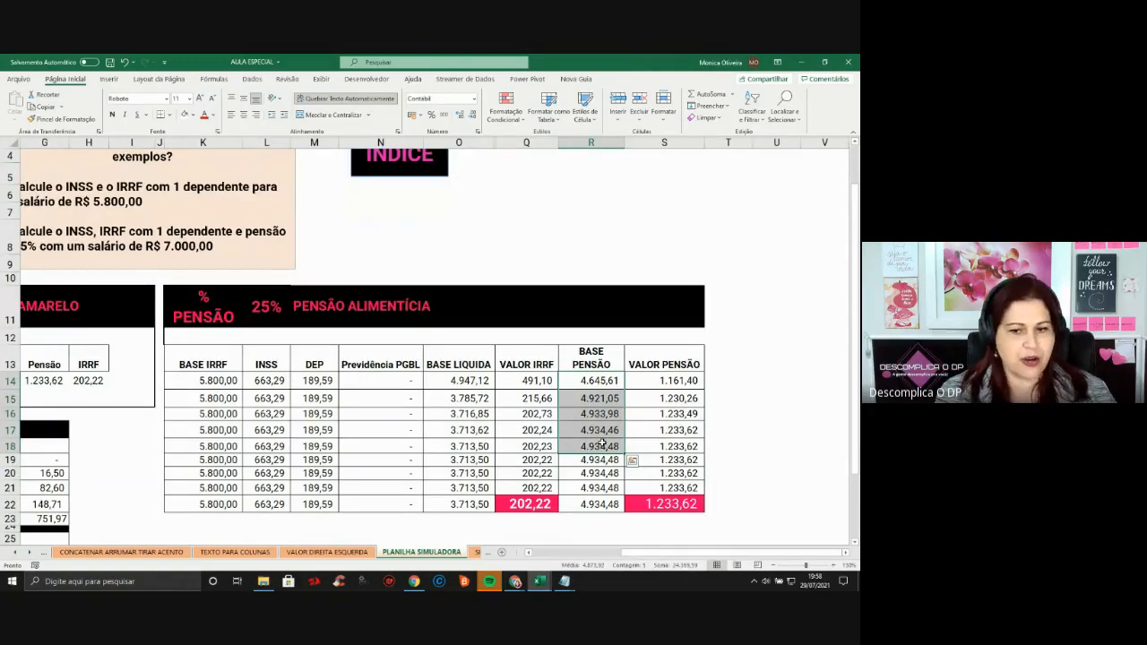
click(528, 463)
click(680, 458)
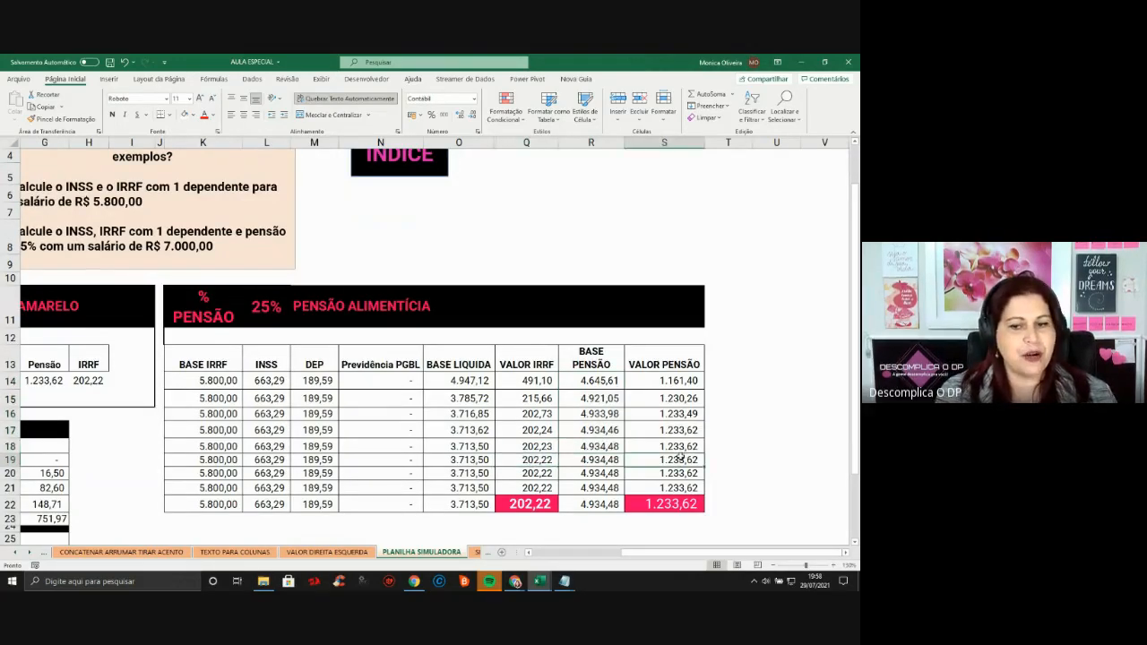
click(536, 461)
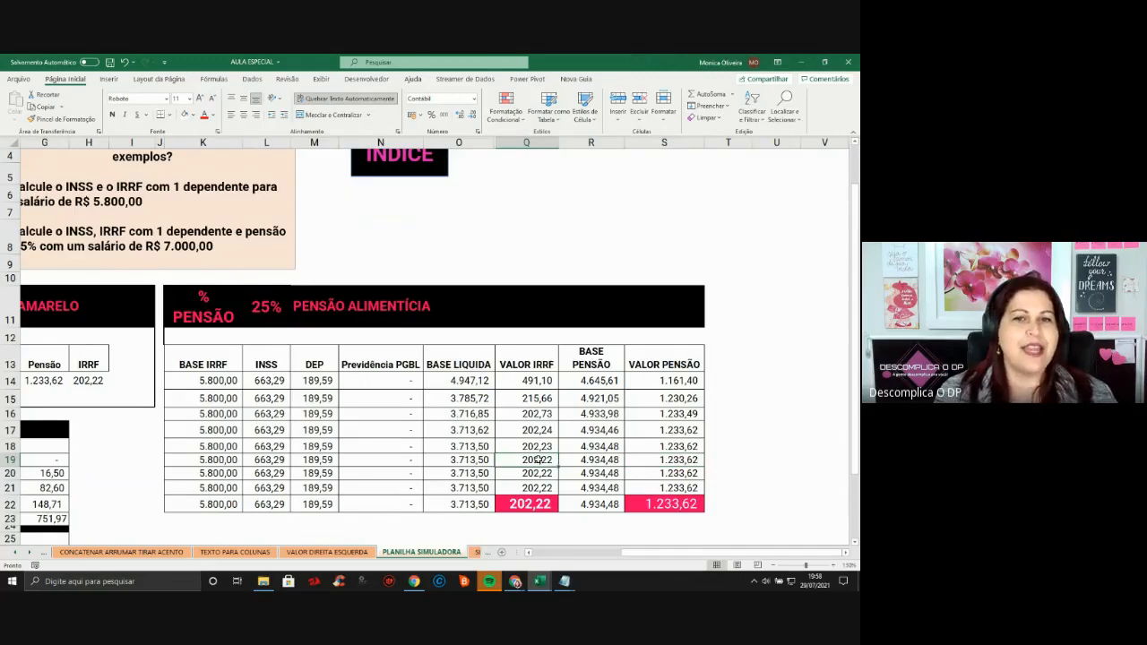
drag(459, 398, 612, 468)
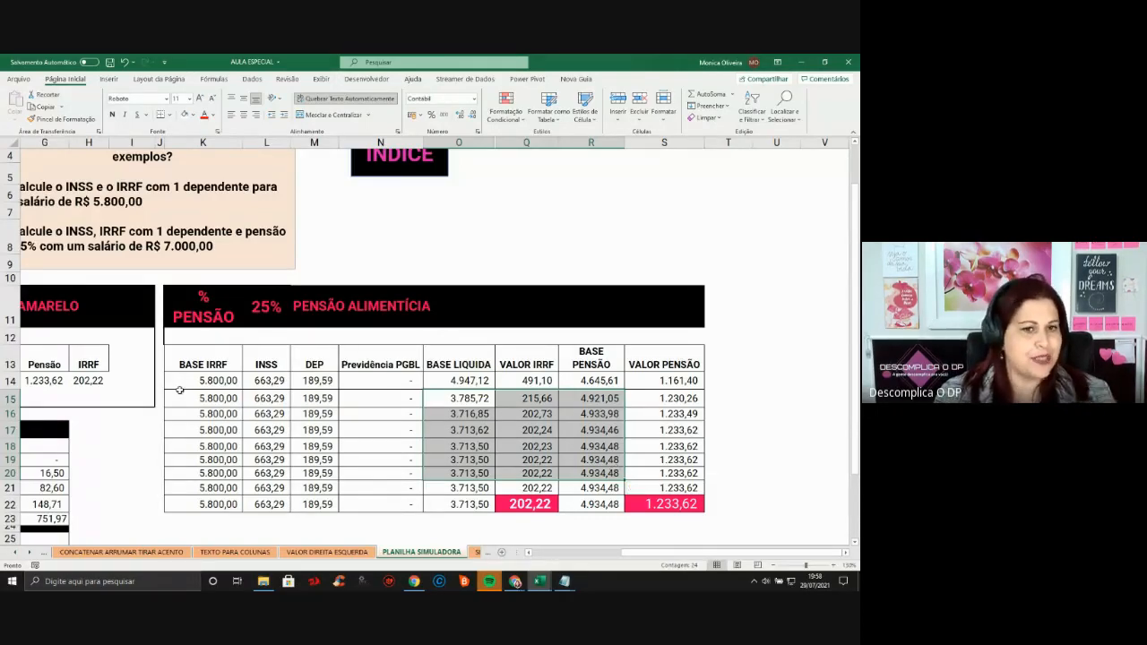
Scroll the sheet tabs right and open the SIMULA VARIÁVEIS calculator
click(30, 553)
click(29, 553)
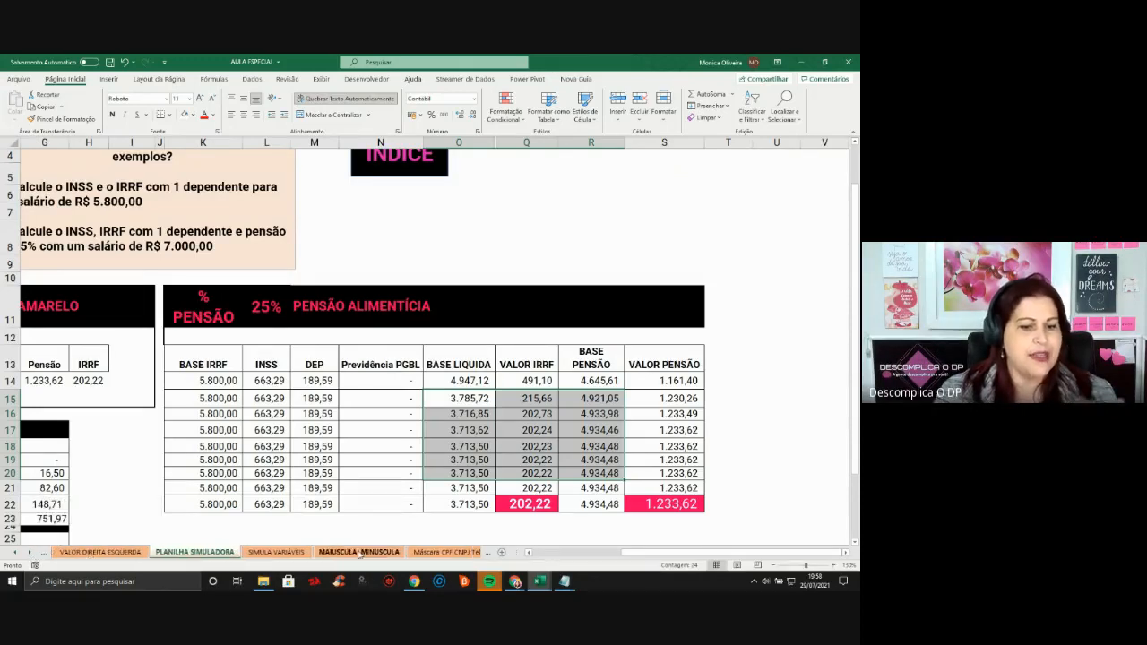
click(272, 553)
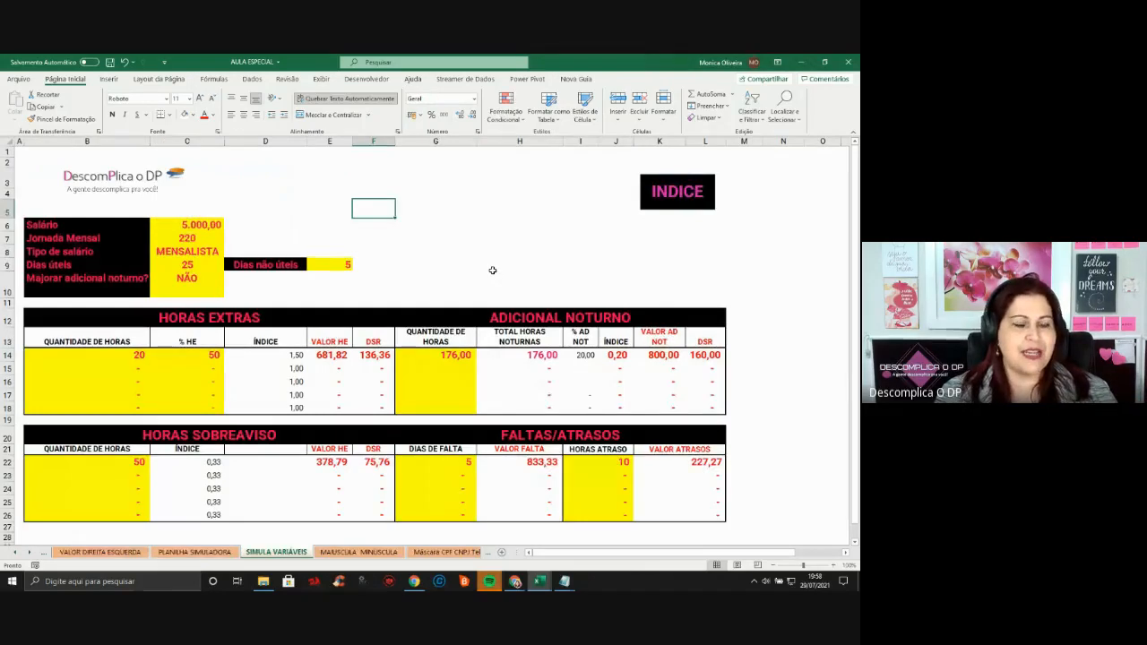
Enter salary 5.500,00 in C6 and monthly workload 200 in C7
click(493, 267)
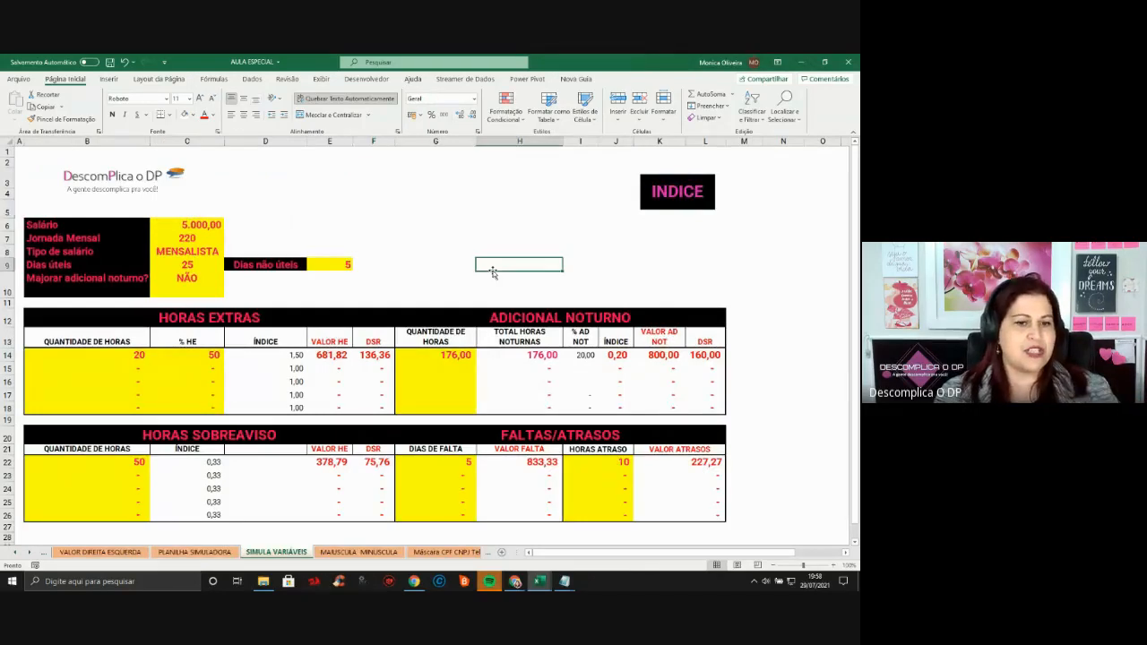
click(272, 361)
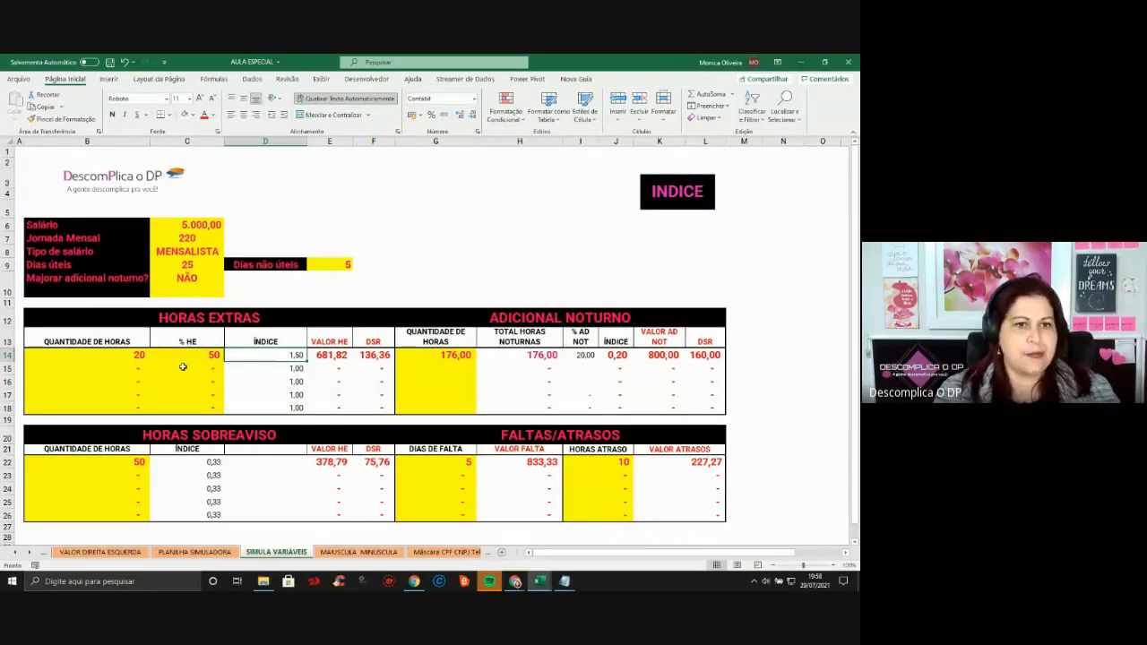
click(376, 210)
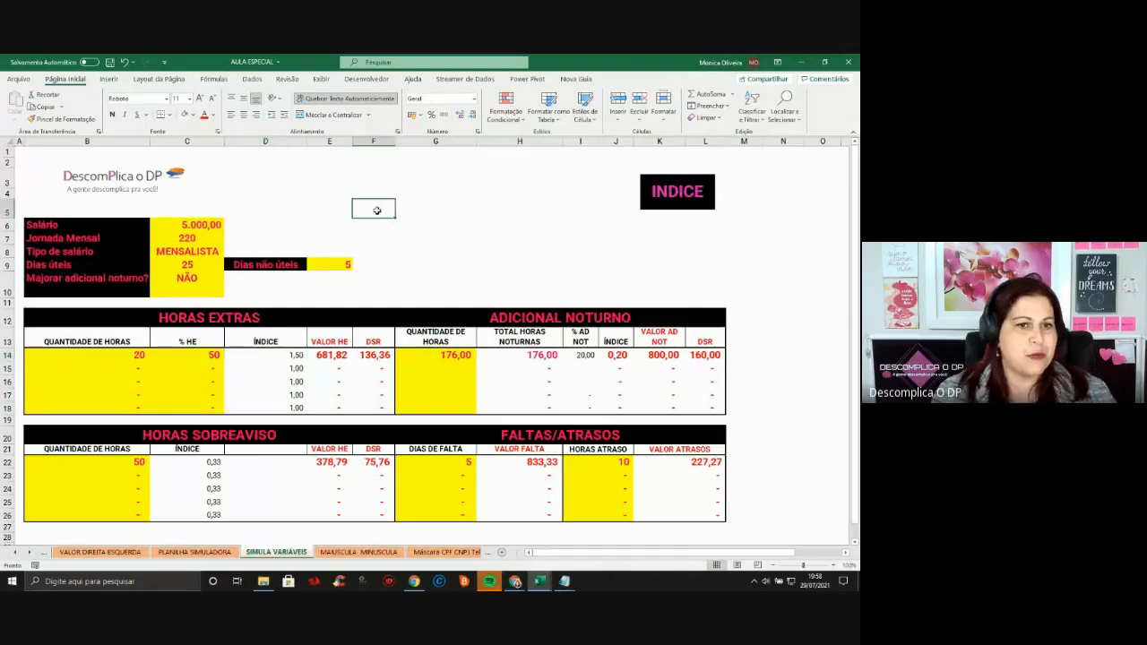
click(203, 224)
text(5500)
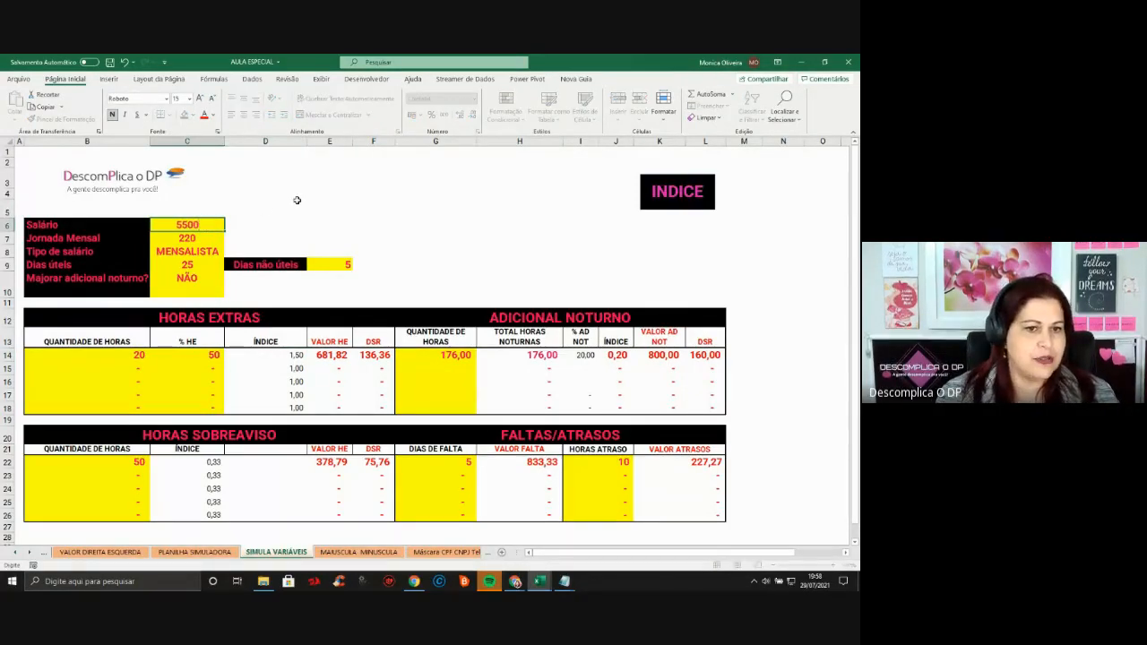
key(Return)
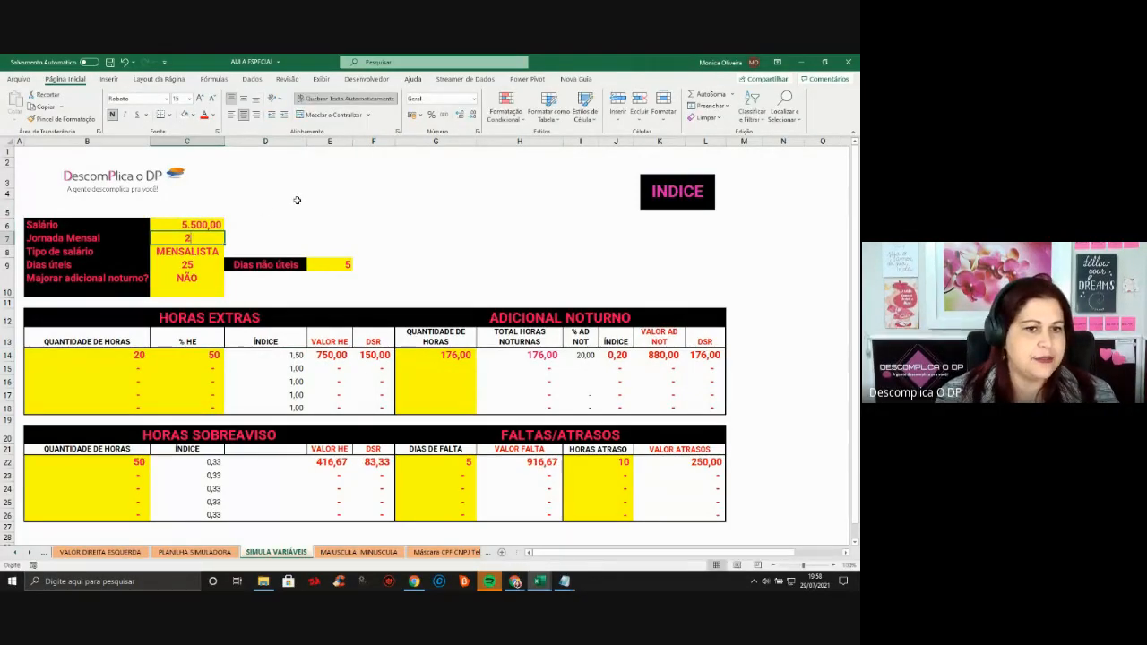
text(200)
key(Return)
key(Return)
click(348, 262)
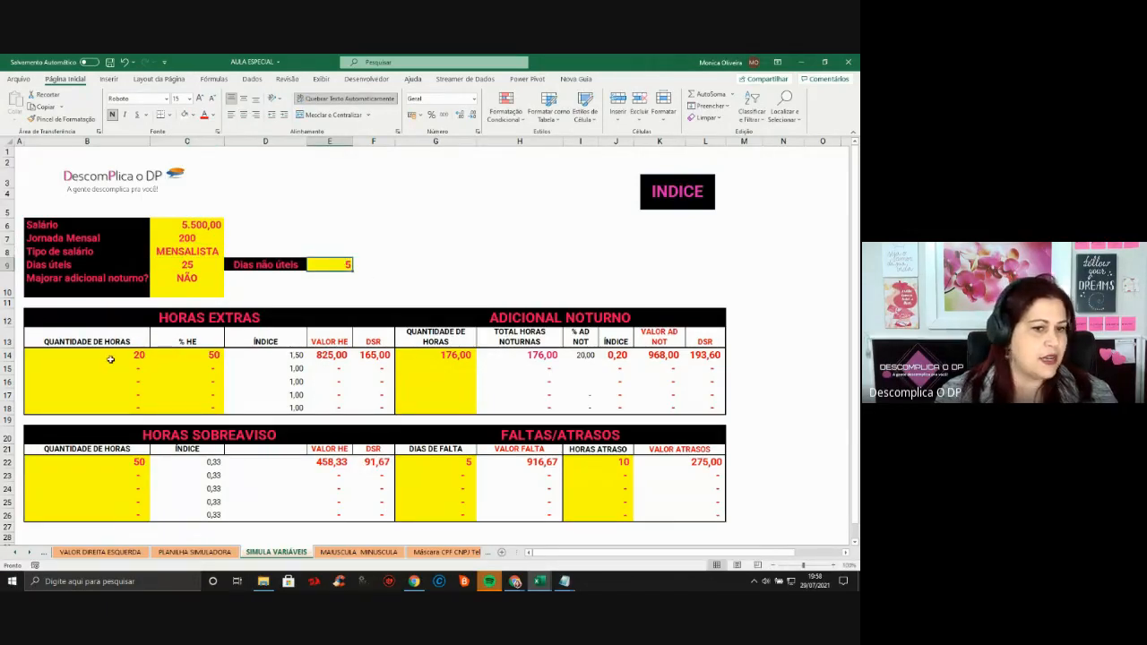
click(108, 357)
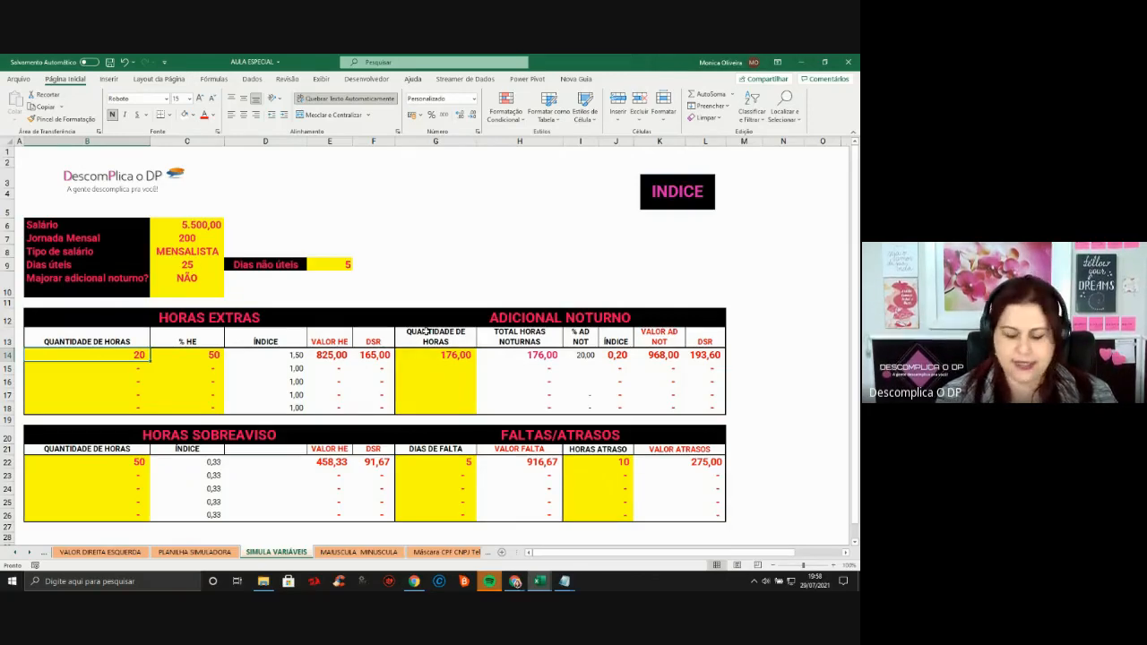
Enter 50 overtime hours at 60% and widen column E so 2.200,00 fits
text(50)
key(Tab)
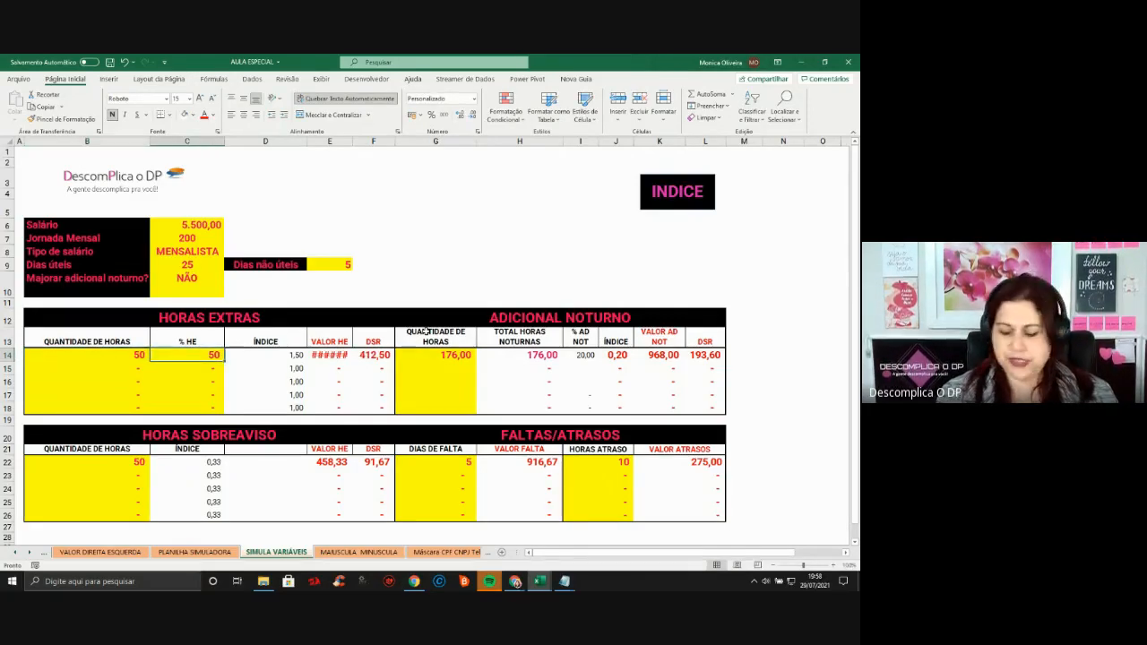
text(60)
key(Return)
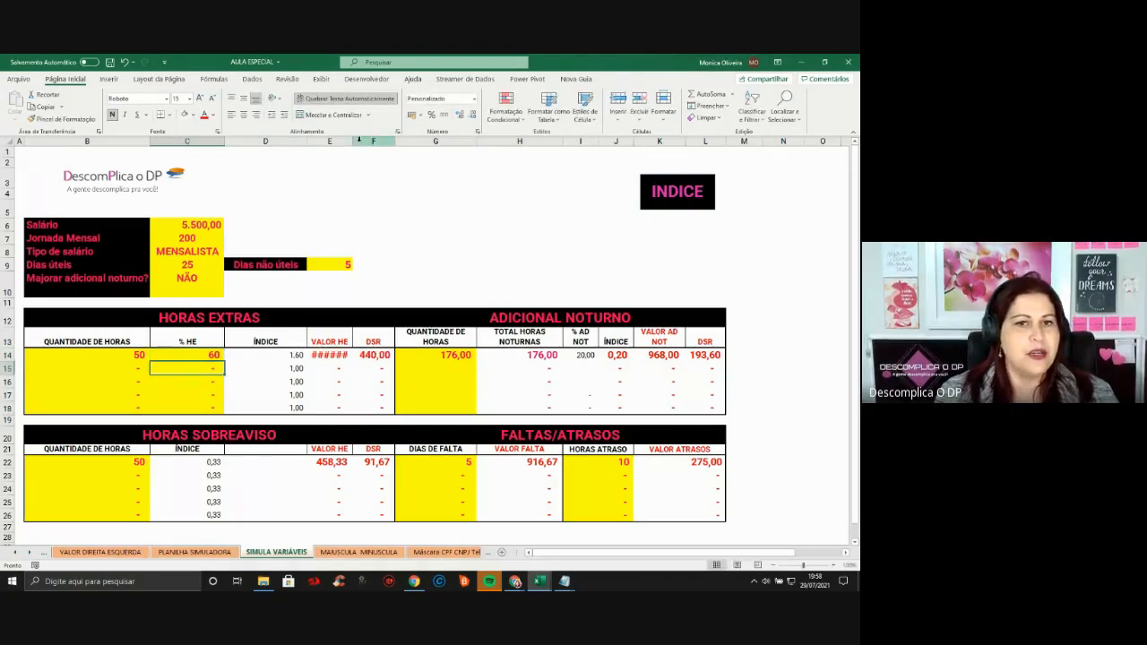
click(372, 141)
click(329, 141)
drag(352, 141, 355, 141)
click(338, 352)
click(382, 355)
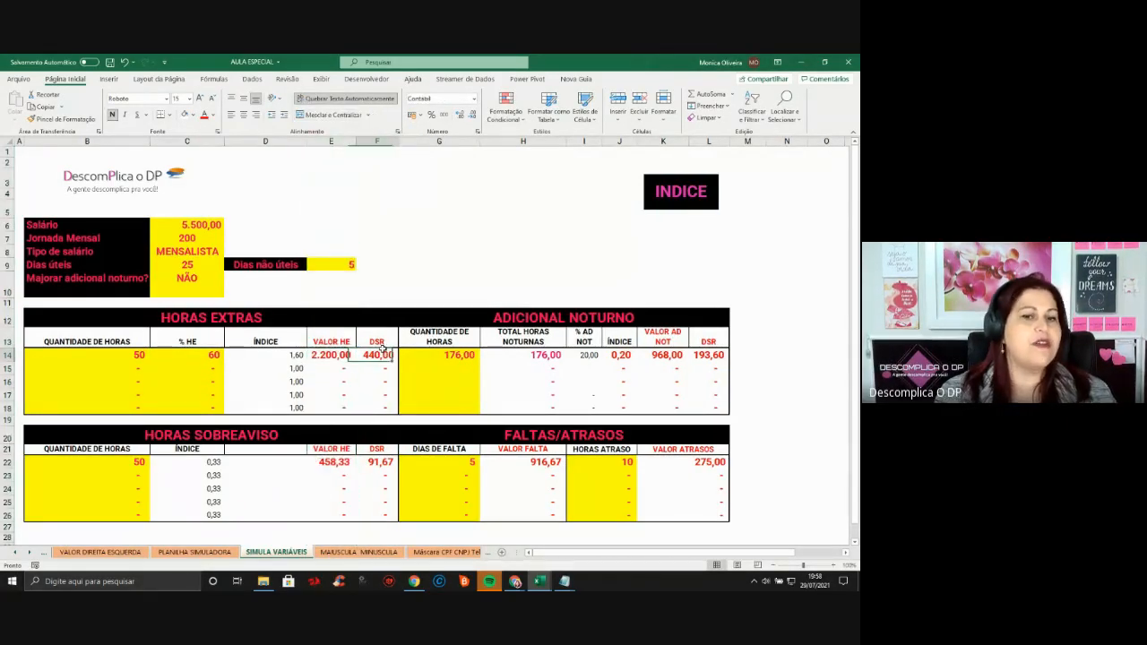
Enter 198 night hours in G14 and review the night premium and overtime results
click(439, 357)
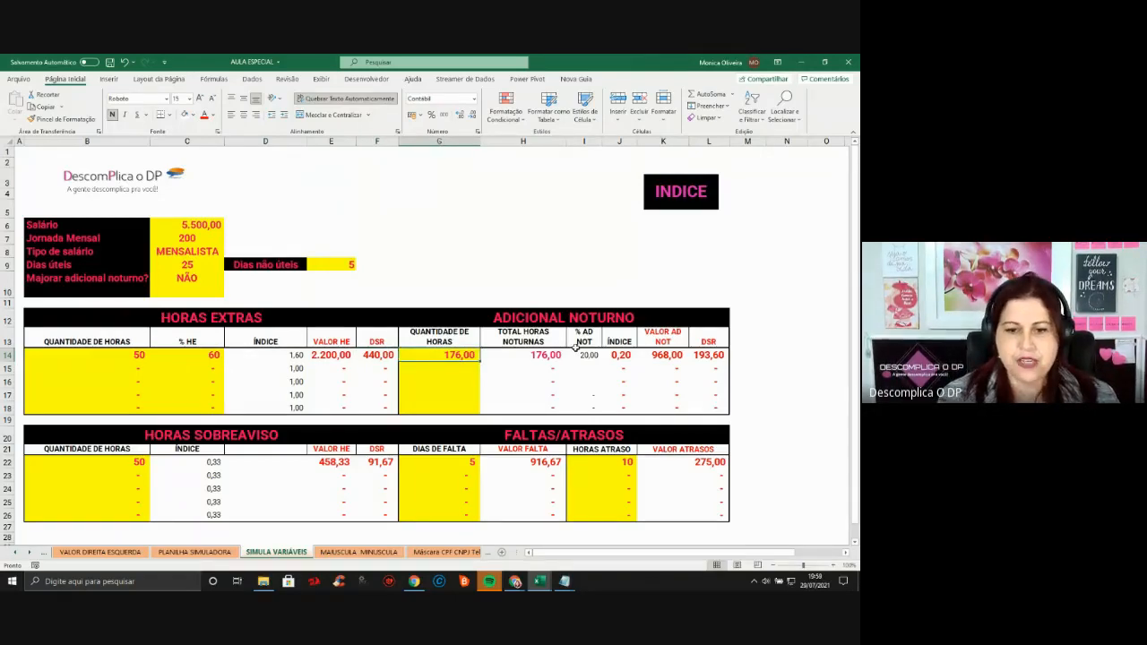
text(198)
key(Return)
click(584, 355)
key(Right)
key(Right)
key(Right)
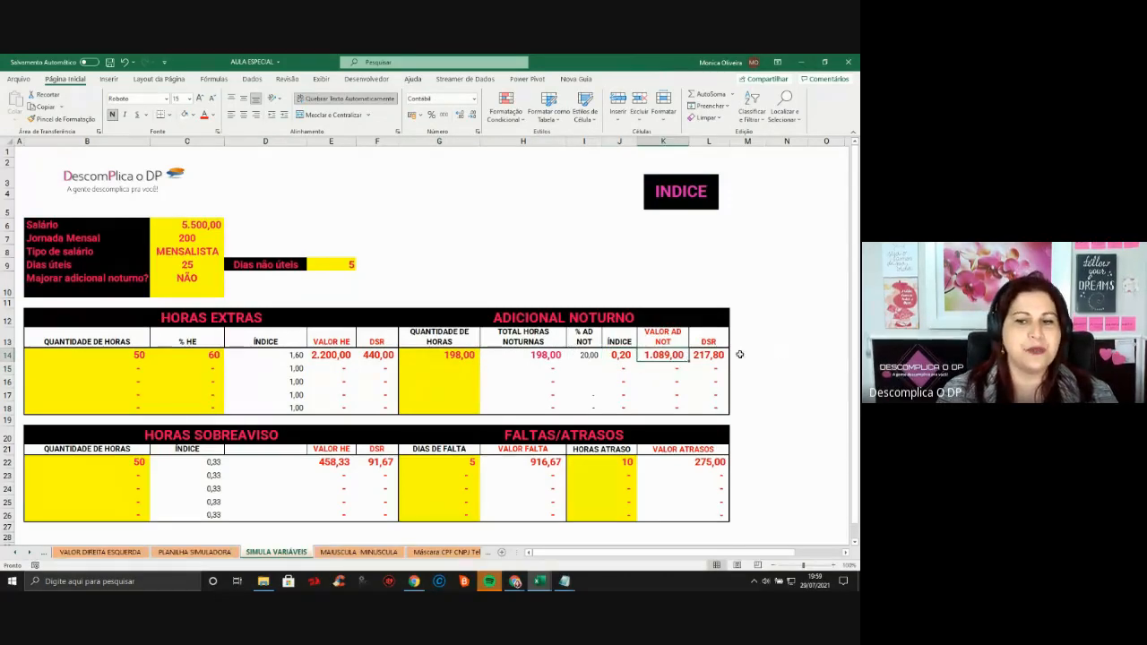
click(345, 476)
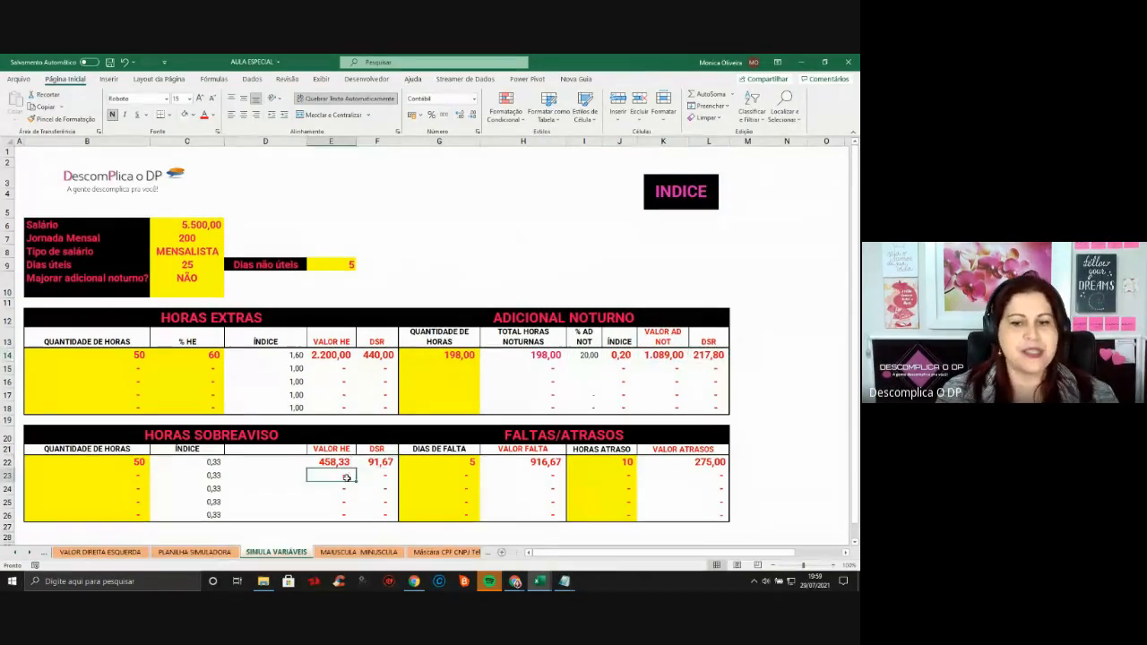
click(565, 472)
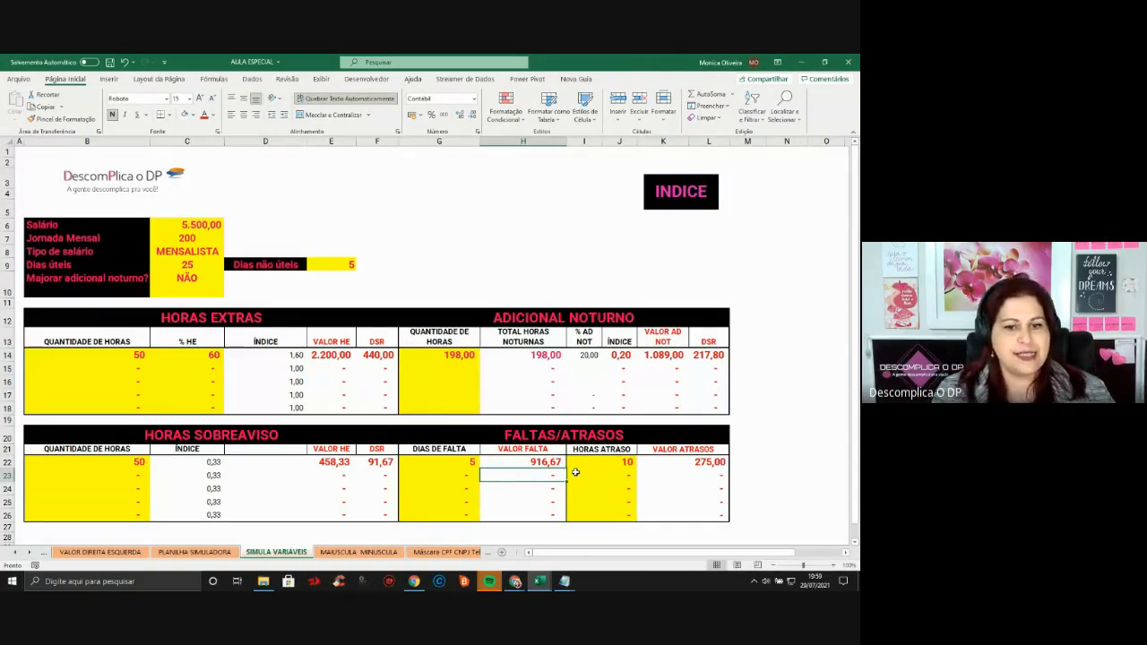
drag(256, 355, 389, 356)
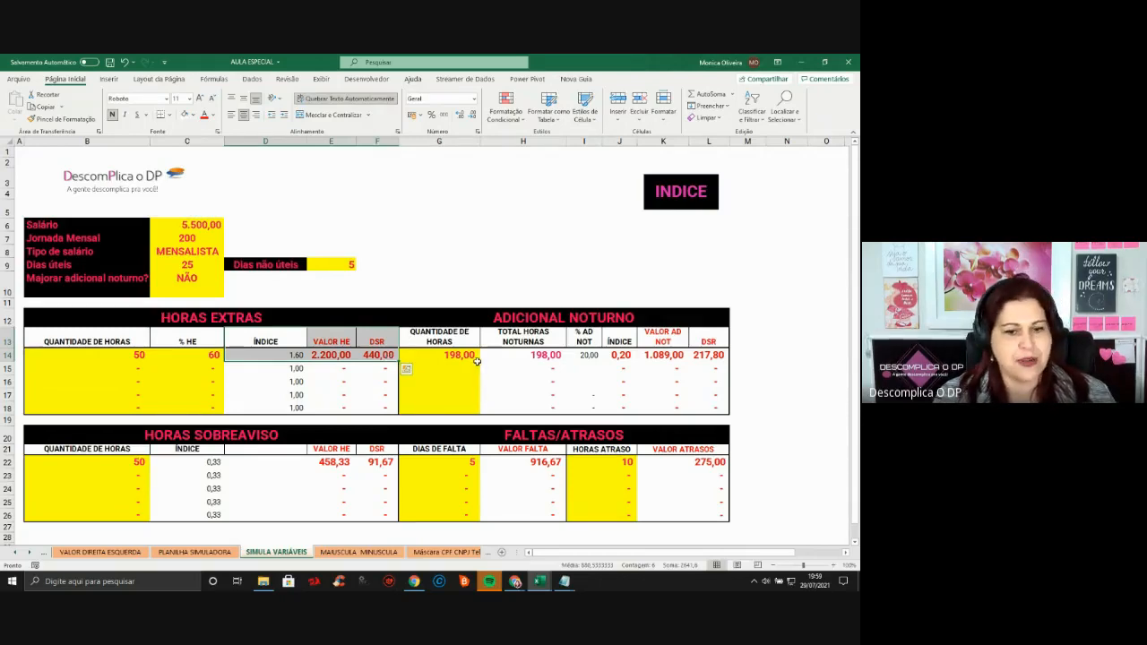
click(127, 356)
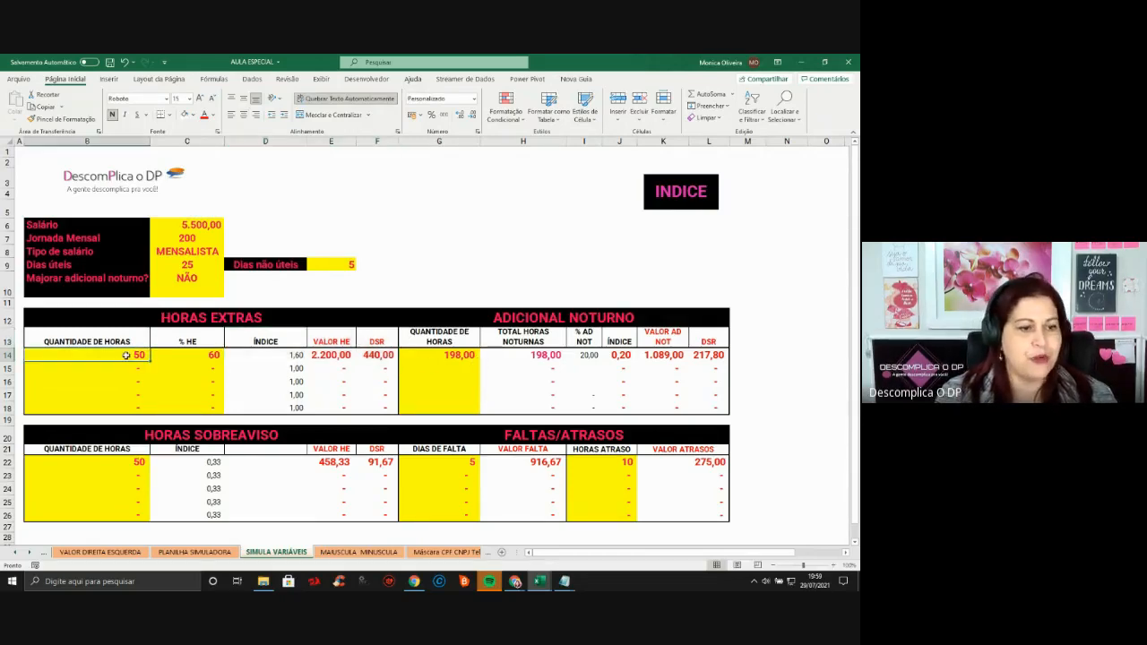
Scroll the tab strip back to TECLAS DE ATALHO and browse its shortcut list
click(14, 554)
click(14, 554)
click(14, 554)
click(15, 554)
click(14, 554)
click(14, 554)
click(14, 554)
click(15, 554)
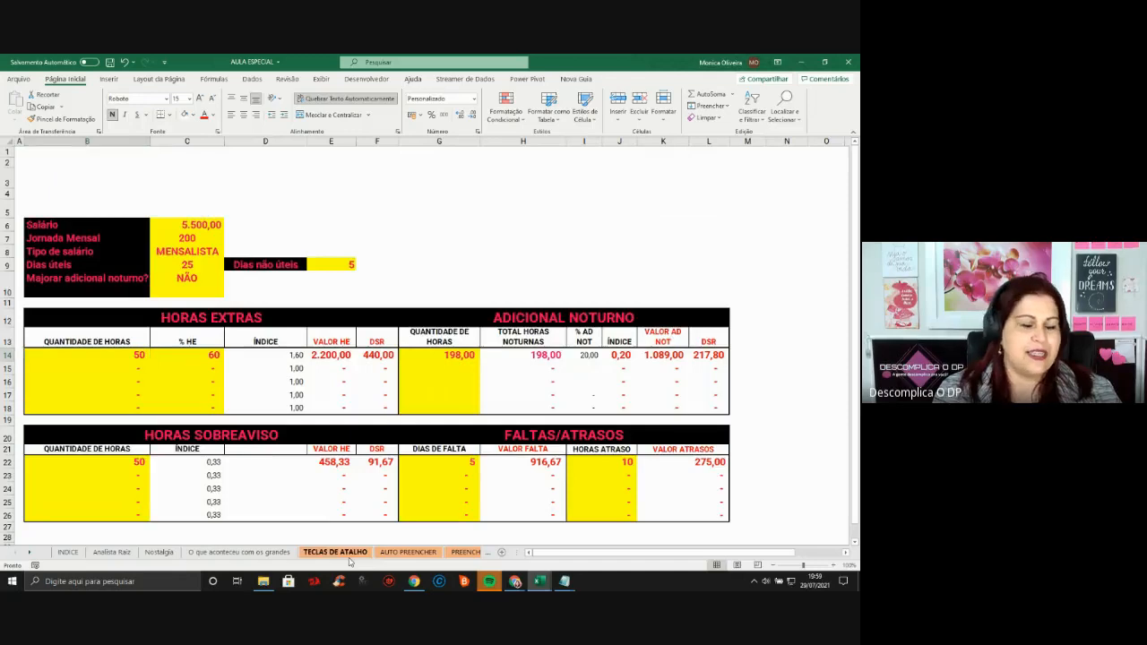
click(350, 556)
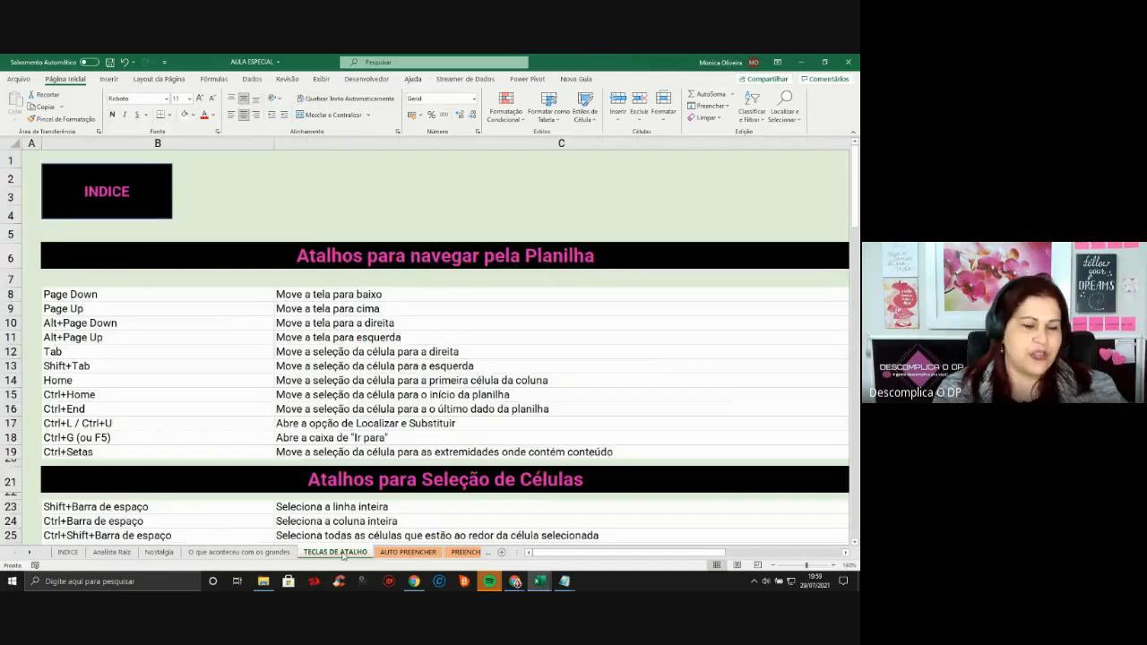
click(286, 214)
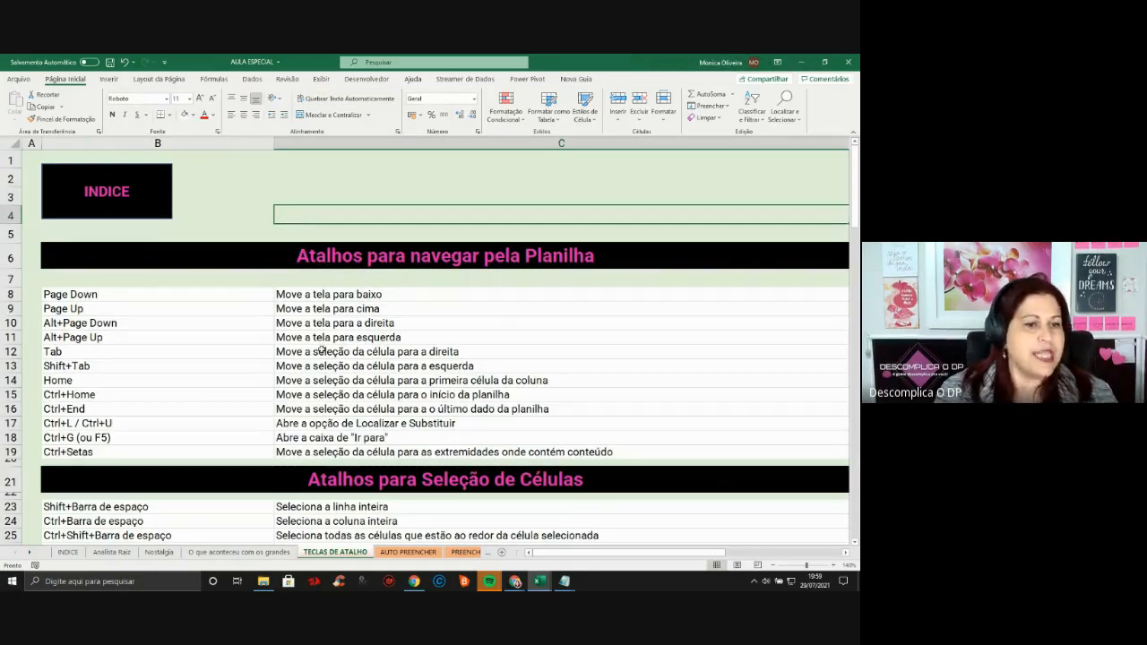
scroll(321, 350, down, 1)
scroll(321, 361, down, 6)
scroll(316, 376, down, 3)
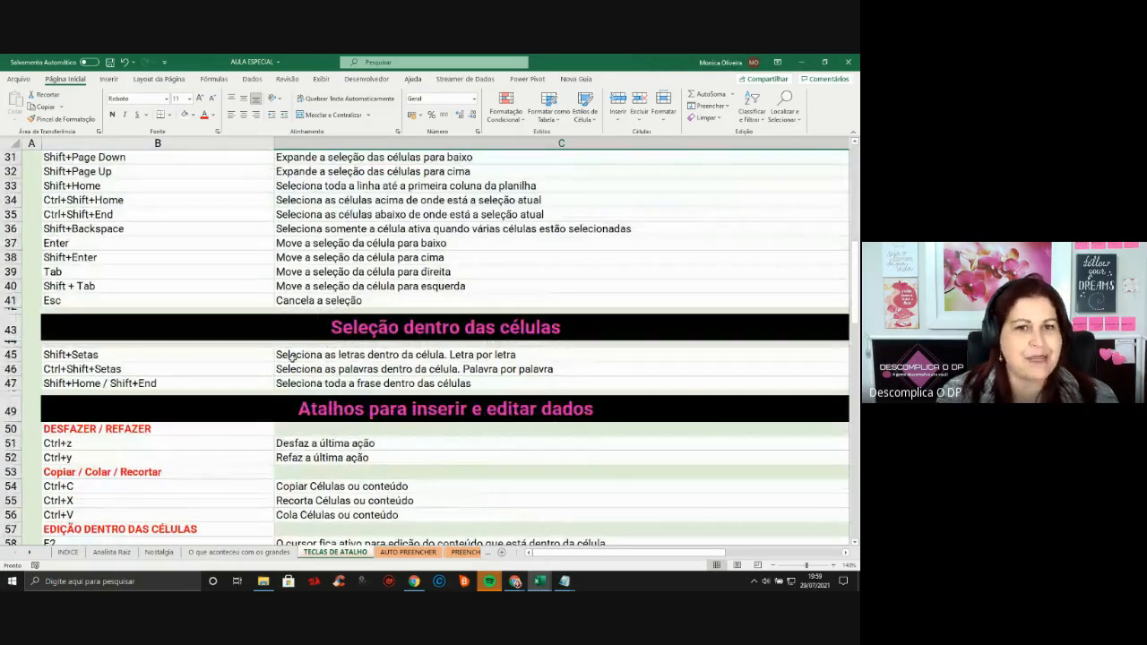
scroll(280, 355, up, 3)
Highlight the cell-selection shortcuts B23:C32, then view AUTO PREENCHER's fill examples at C8
drag(263, 182, 394, 319)
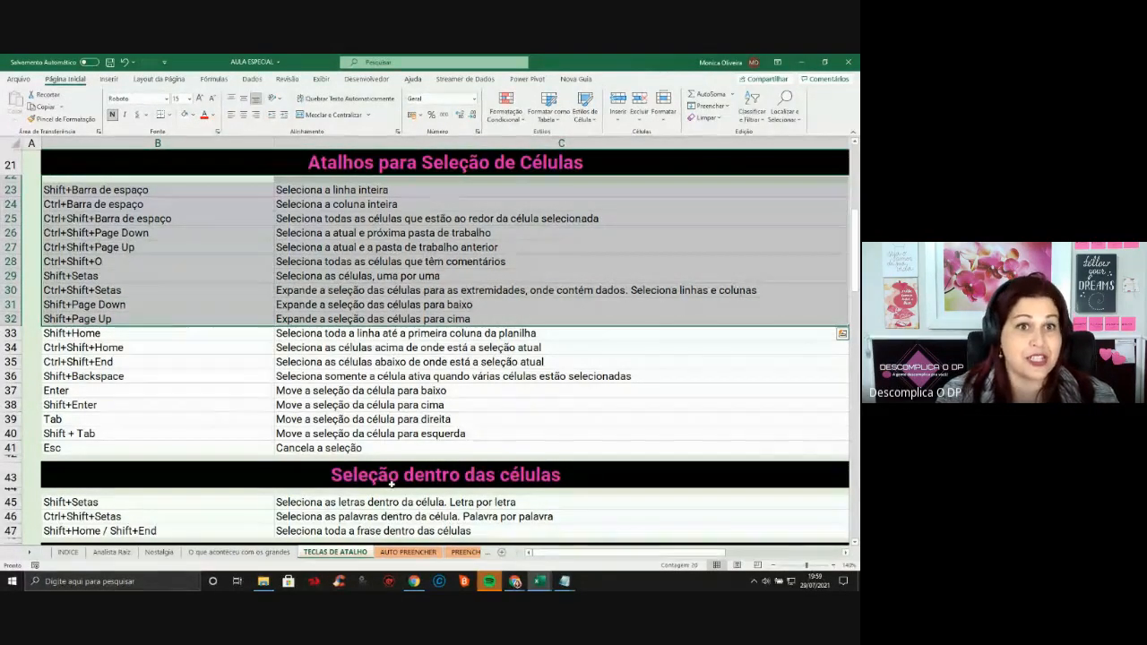
click(410, 553)
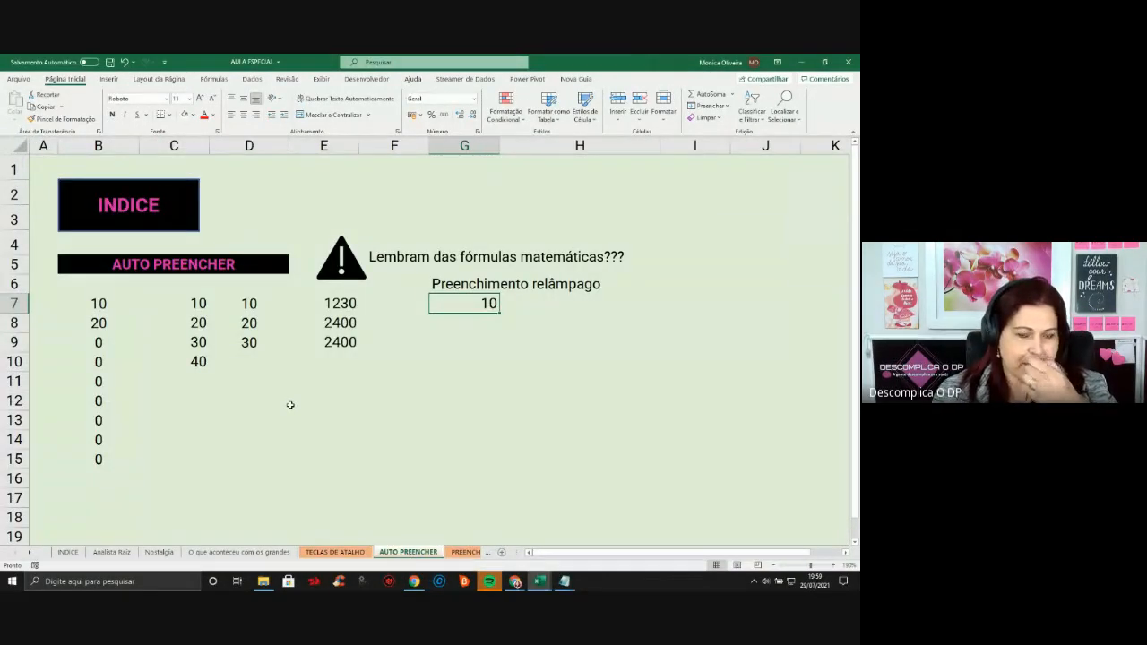
click(167, 322)
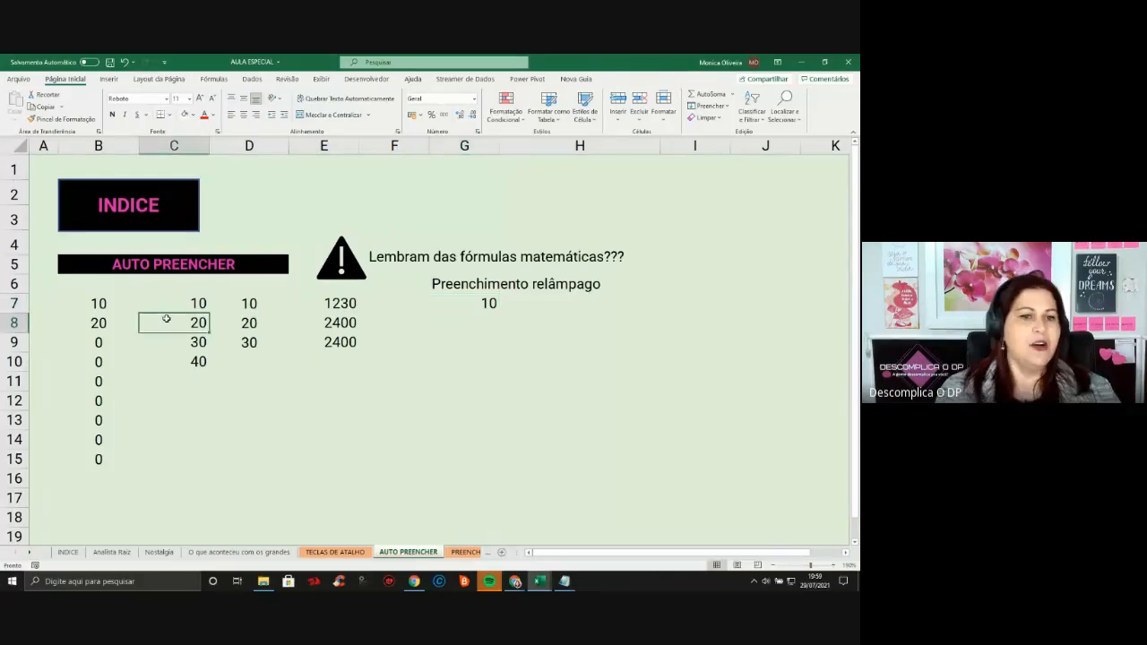
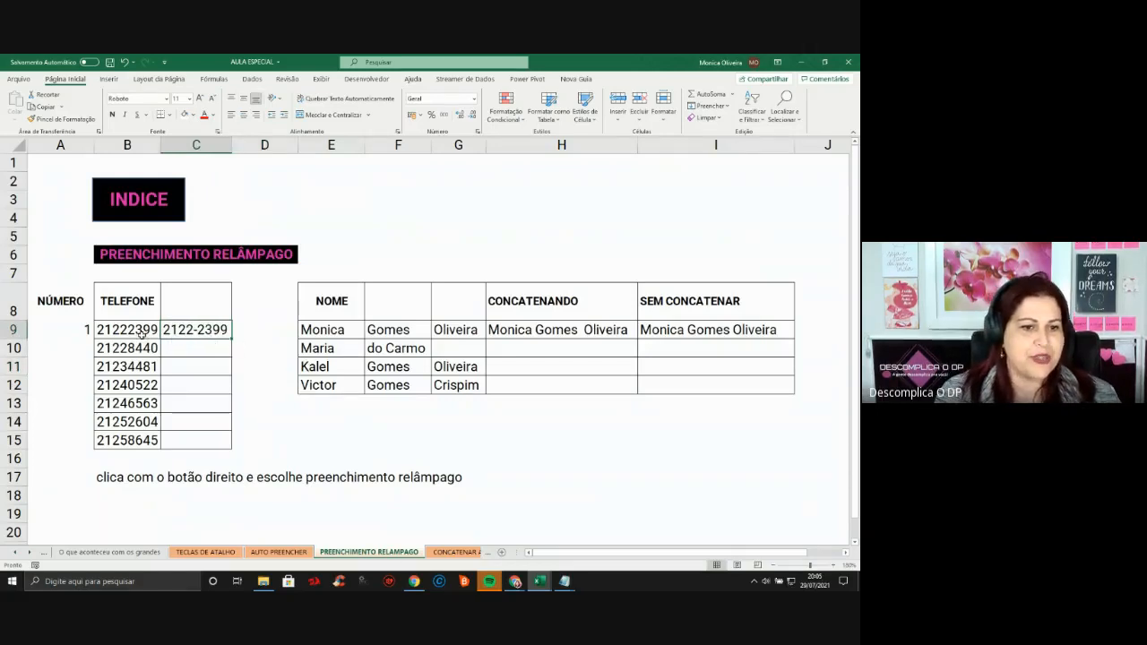
Review the phone examples in B9:C9, then go to the Máscara CPF CNPJ Telefone sheet
drag(142, 335, 166, 453)
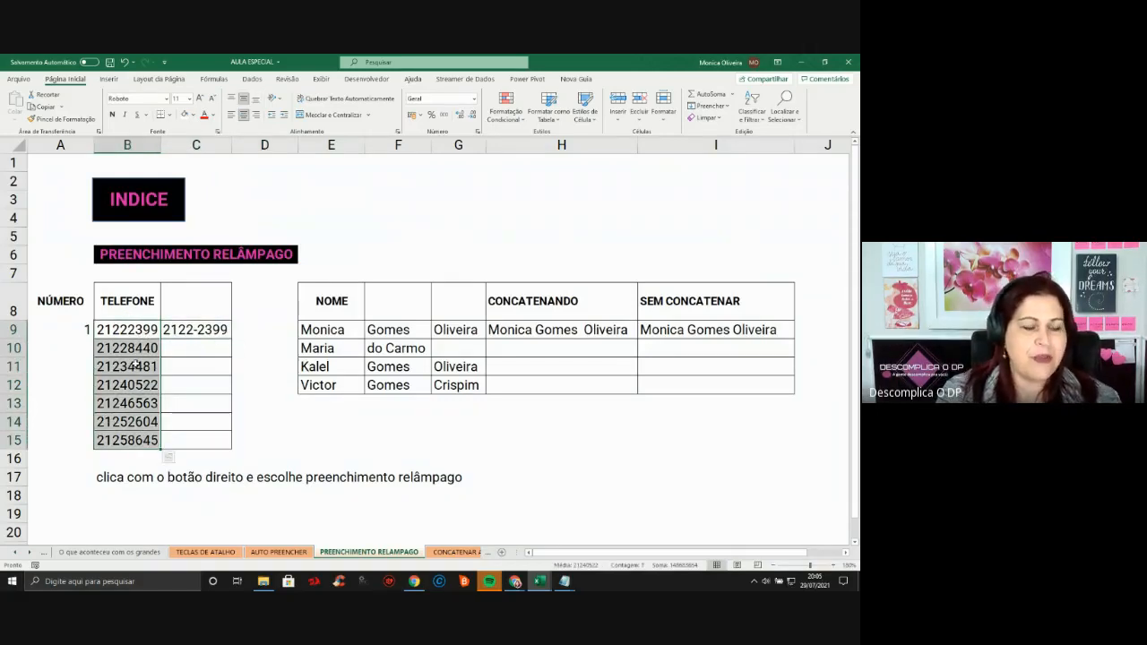
click(194, 332)
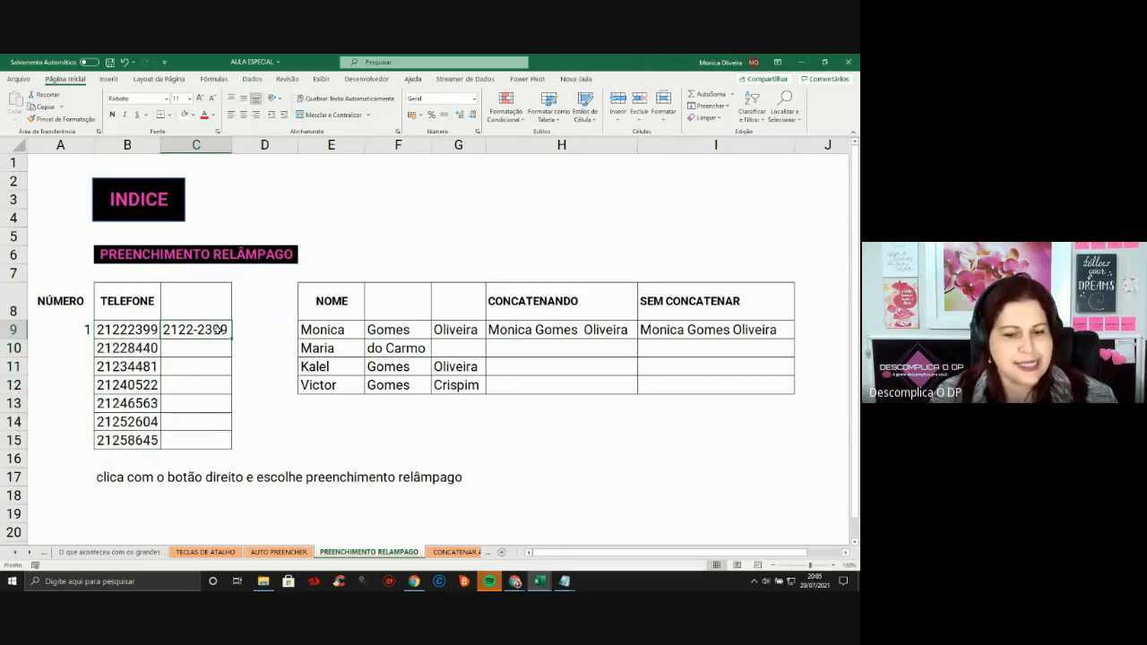
click(30, 556)
click(31, 556)
click(31, 555)
click(31, 555)
click(31, 555)
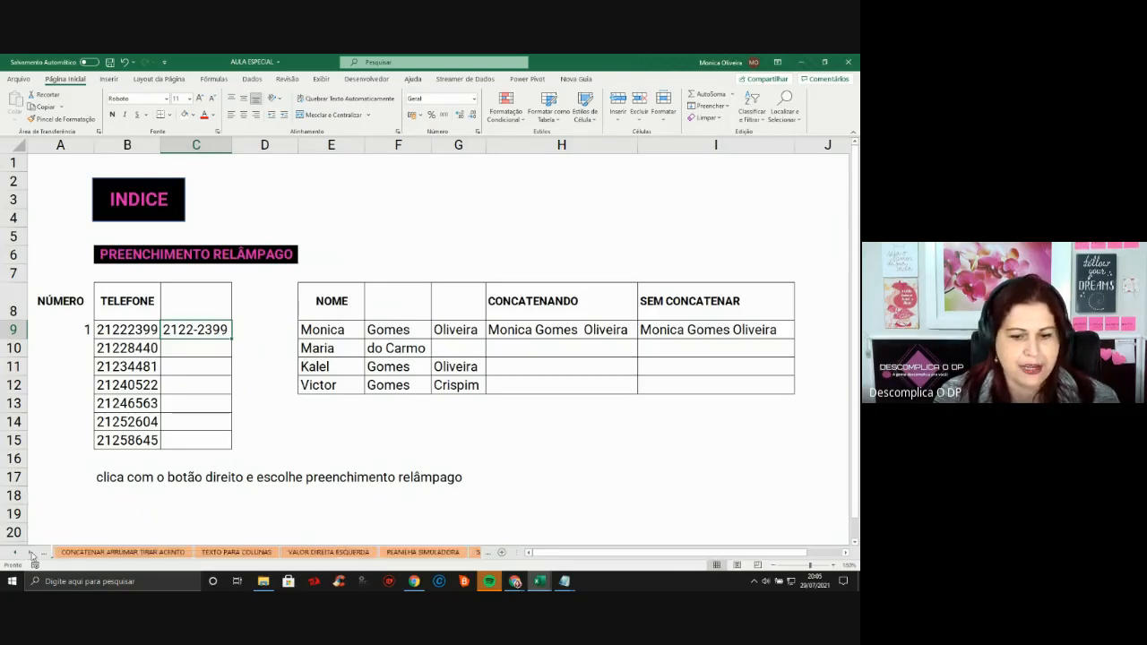
click(32, 554)
click(32, 555)
click(31, 555)
click(31, 554)
click(31, 555)
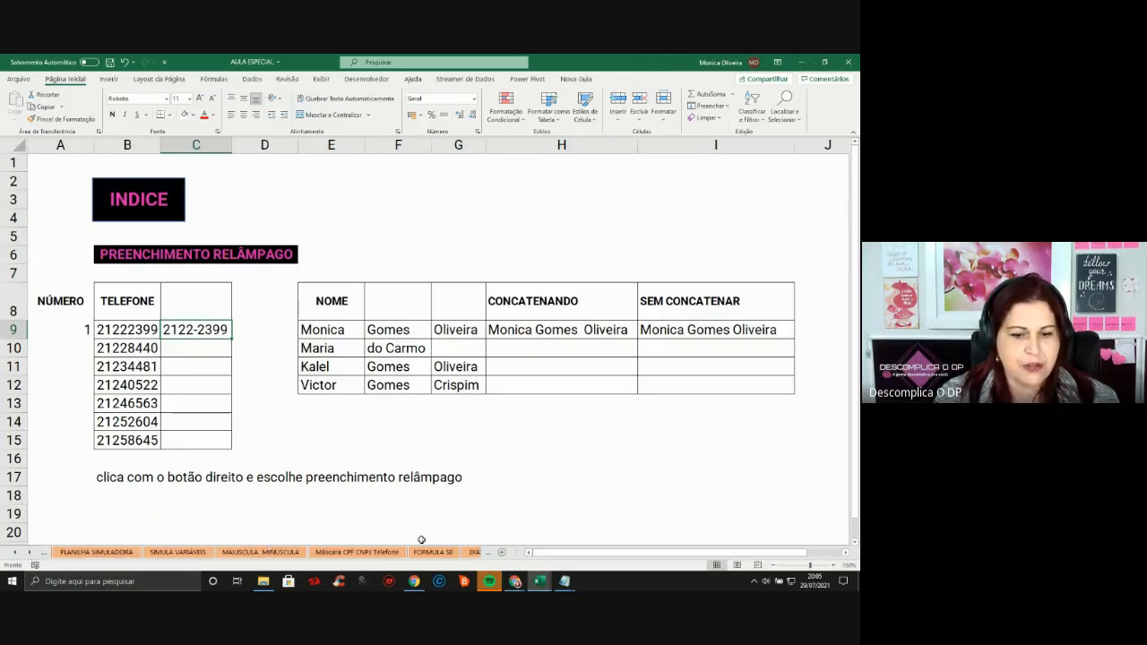
click(357, 552)
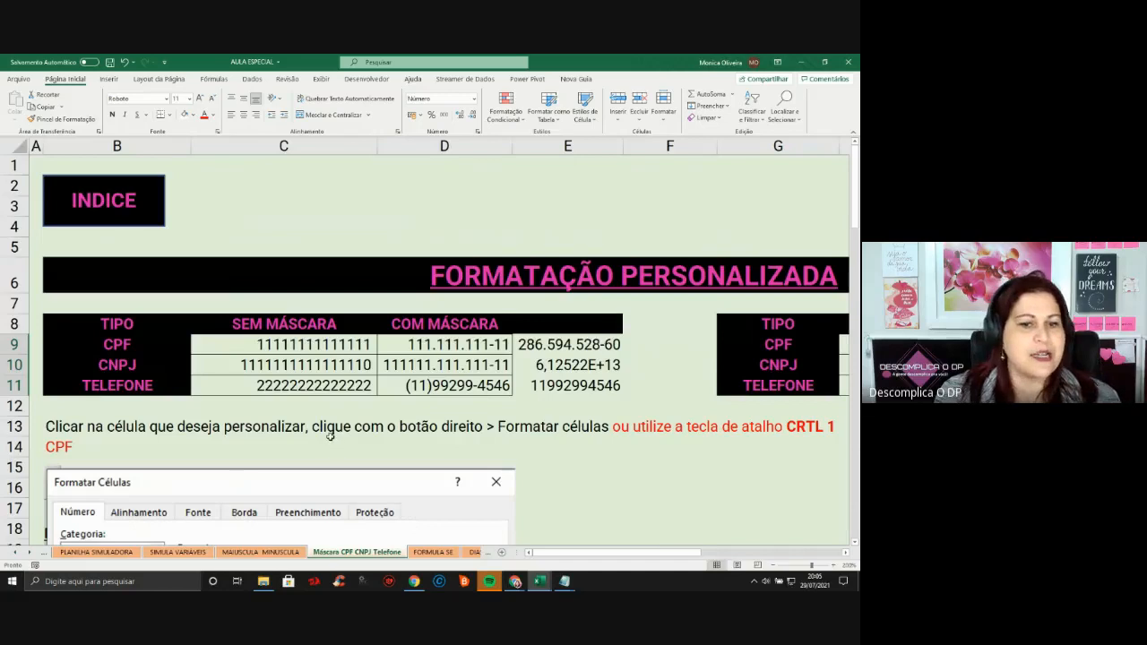
click(325, 345)
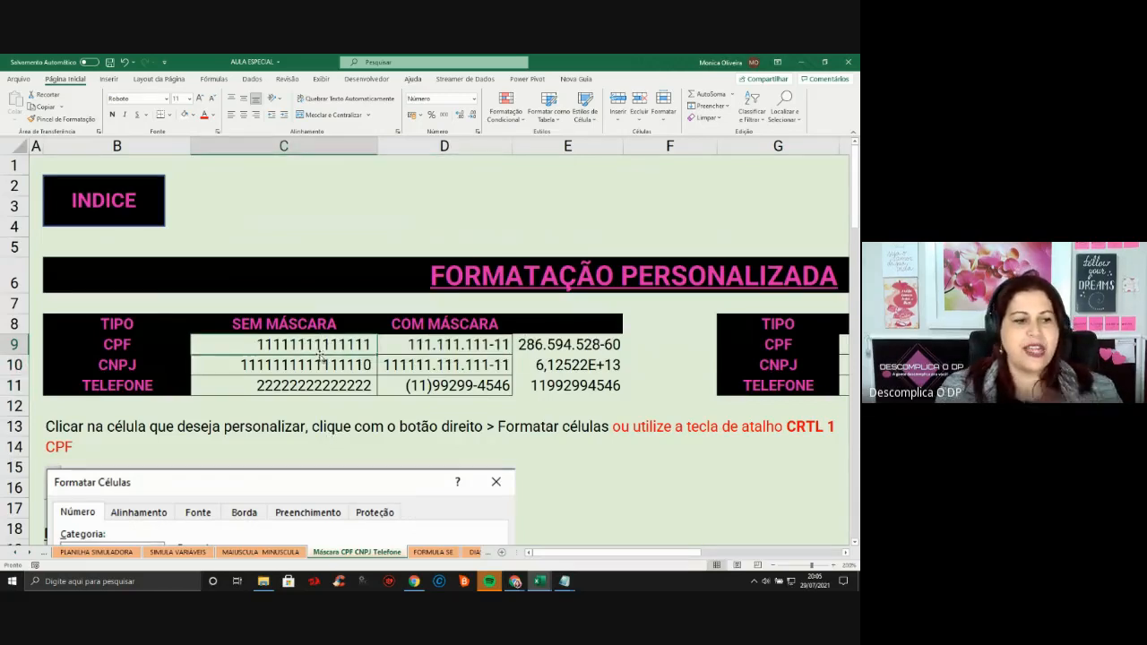
click(261, 365)
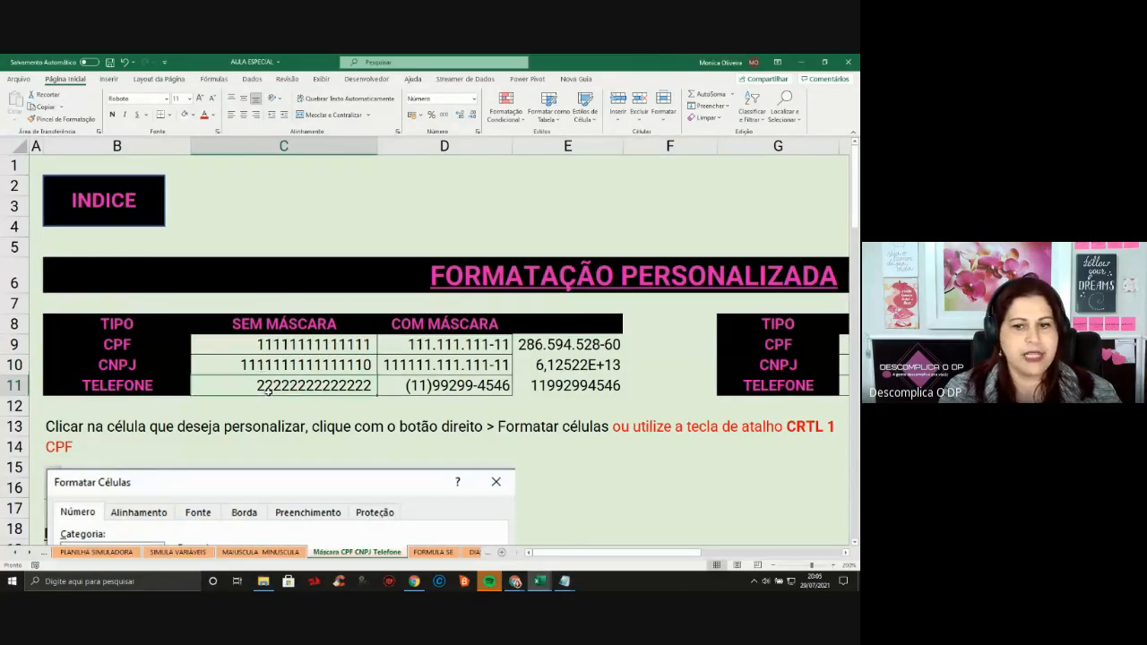
click(339, 346)
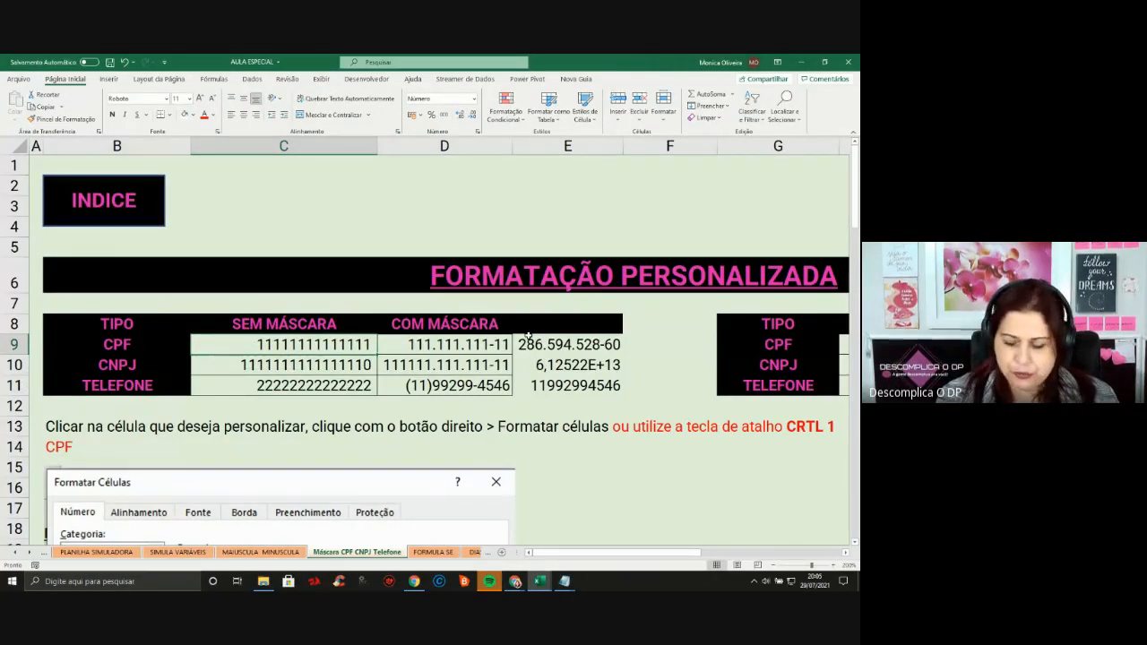
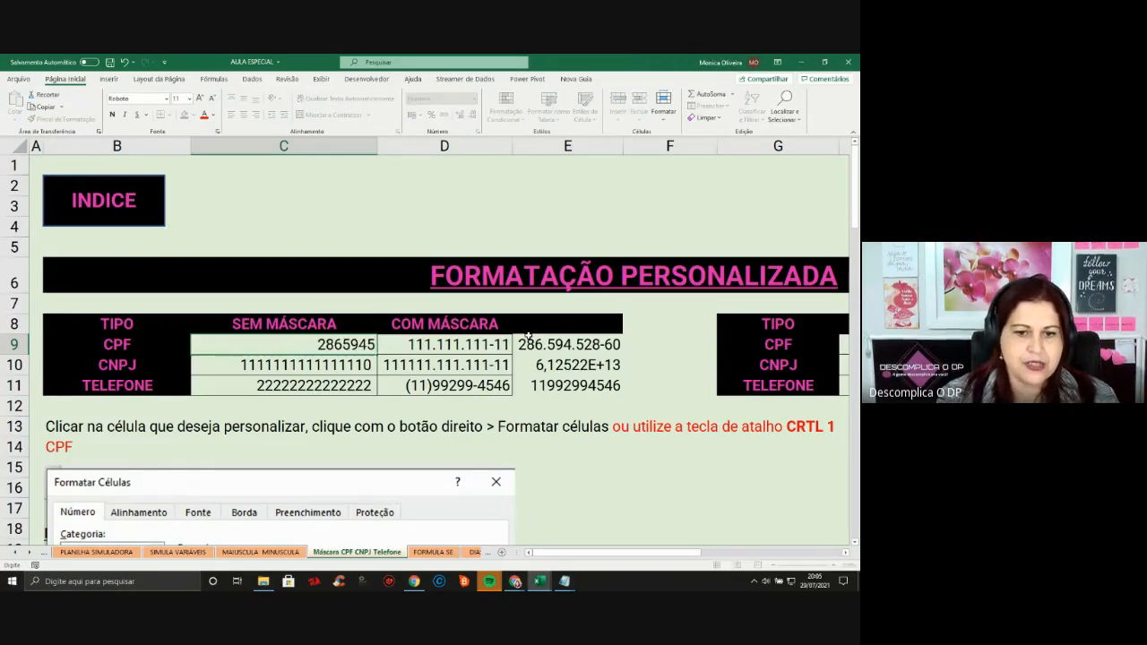
key(Return)
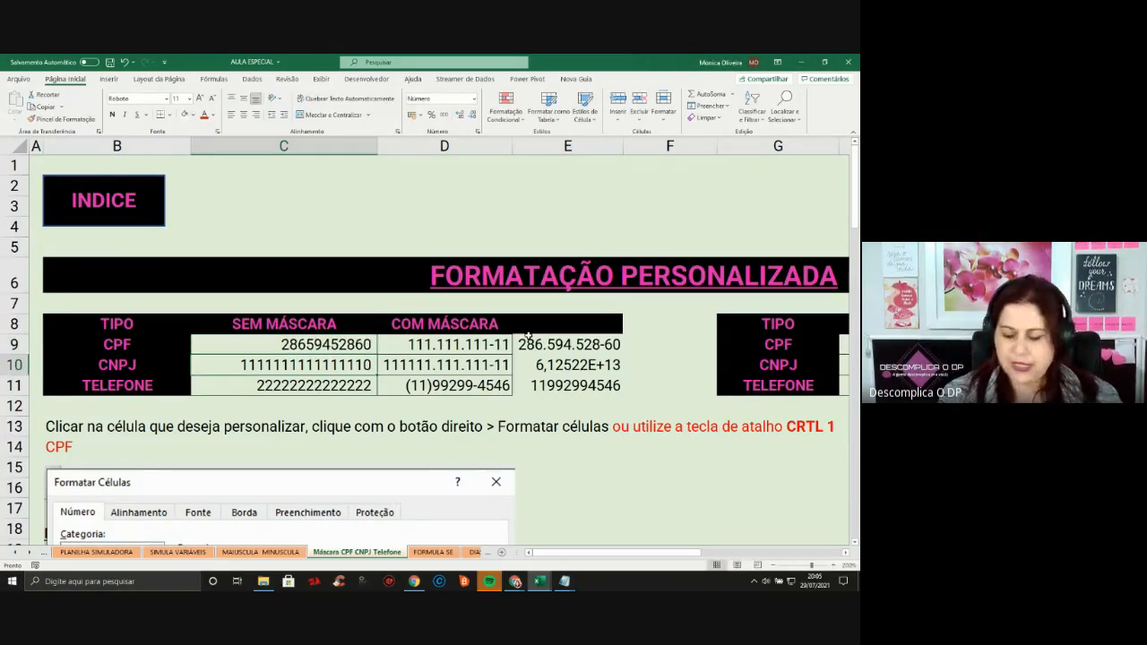
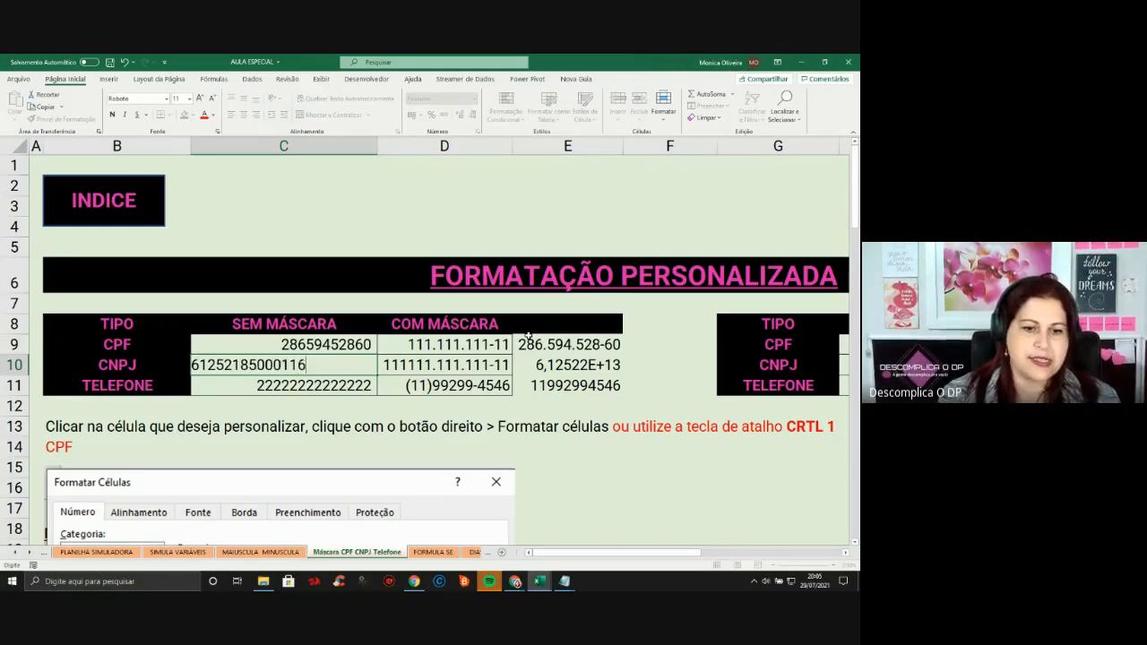
key(Return)
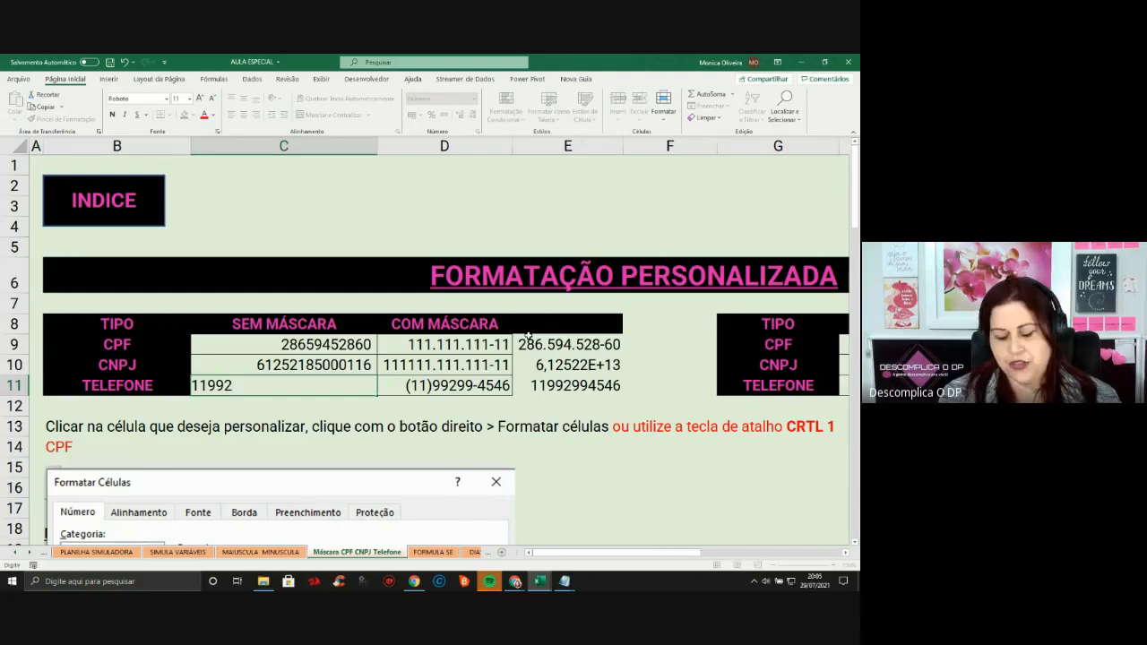
key(Return)
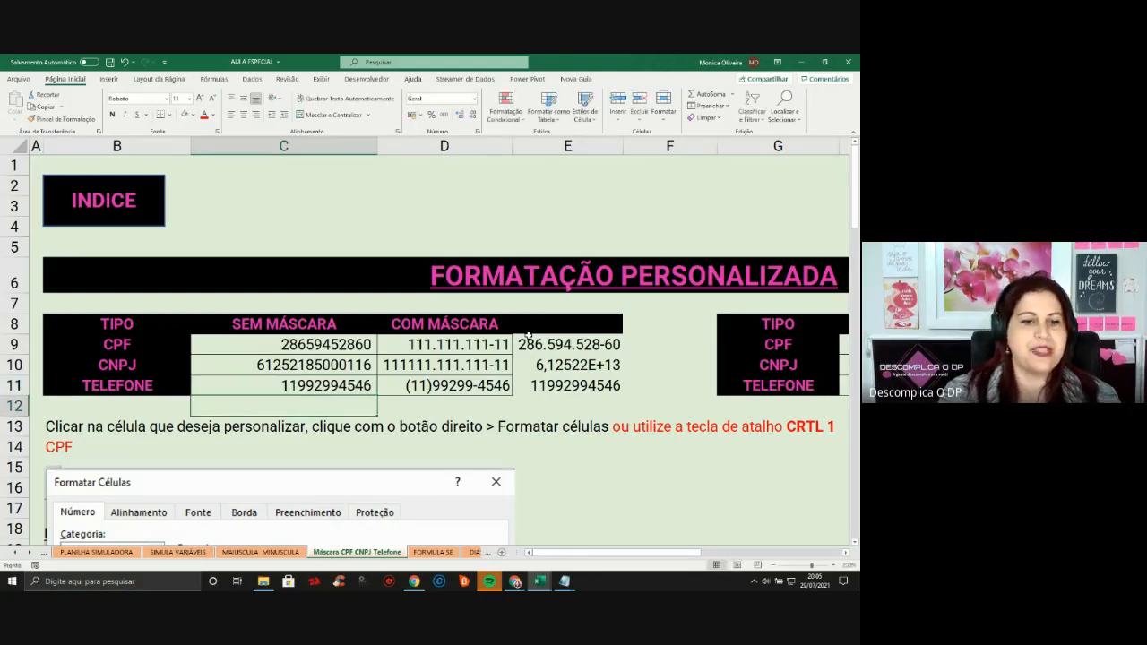
click(351, 349)
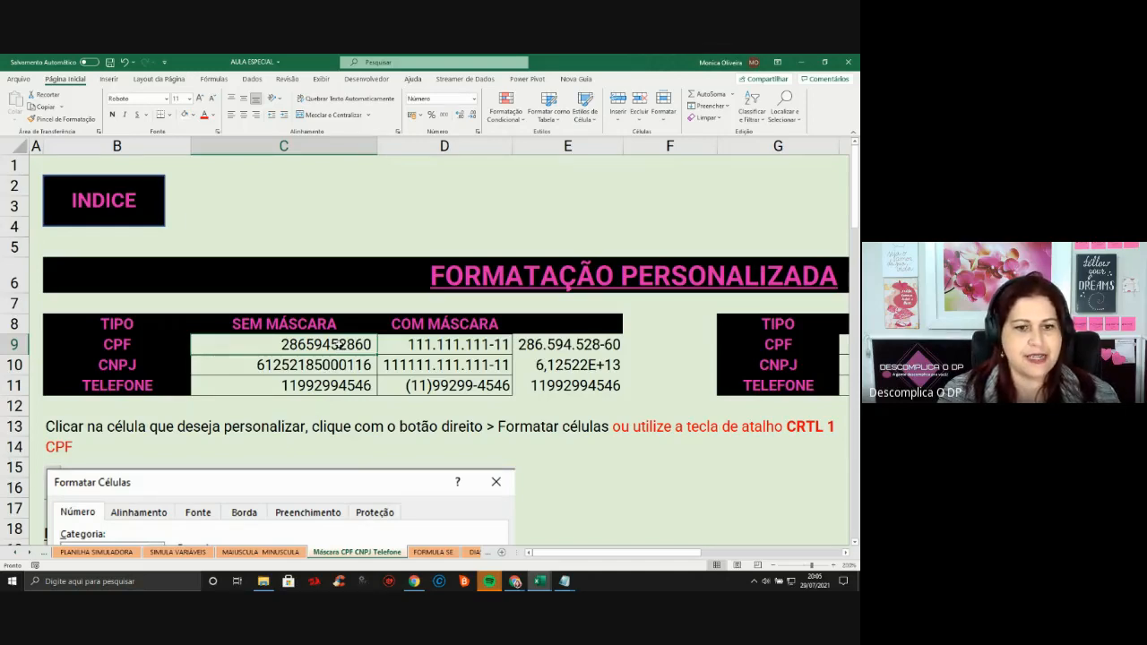
Open Format Cells for C9 and pick the Personalizado type ###.###.###-##
right_click(341, 346)
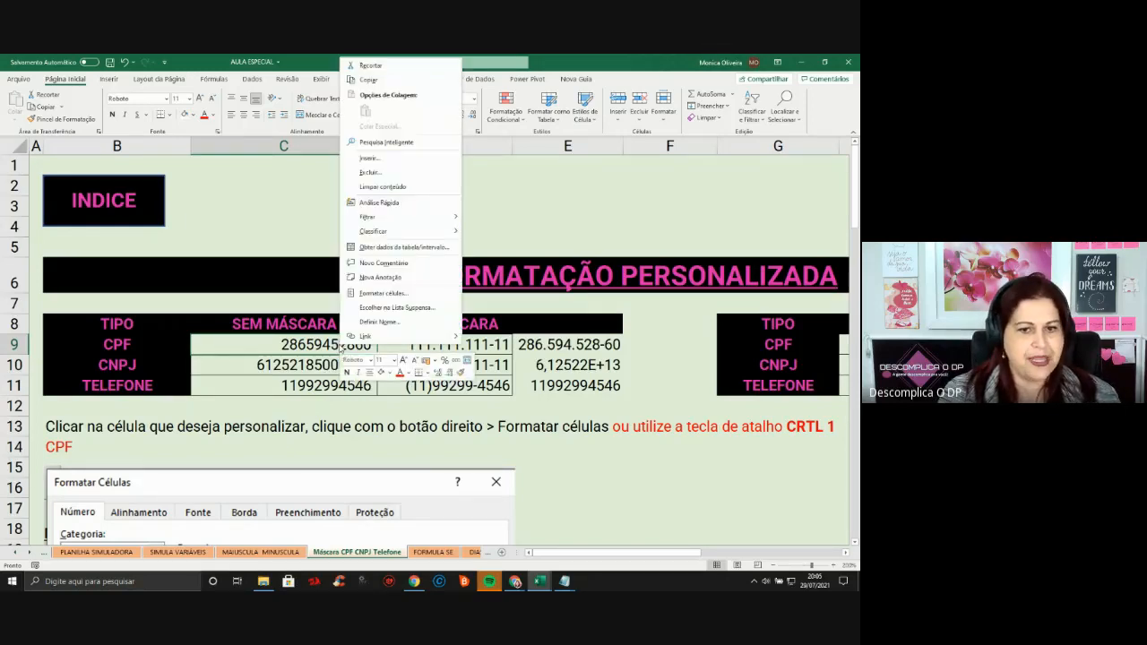
click(394, 301)
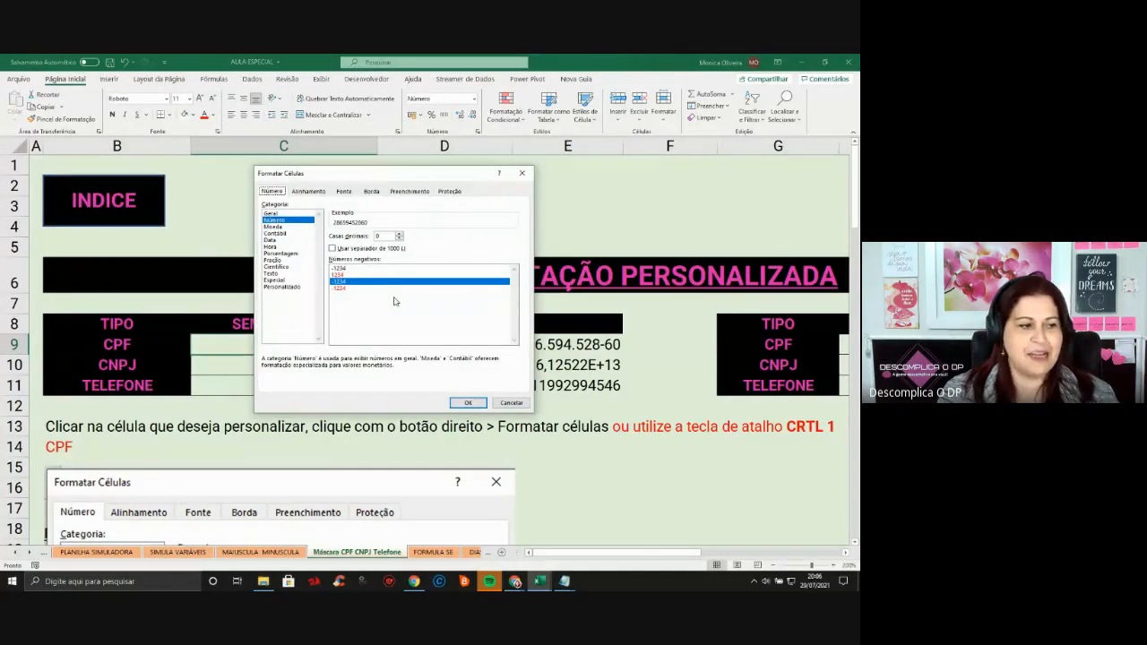
click(295, 287)
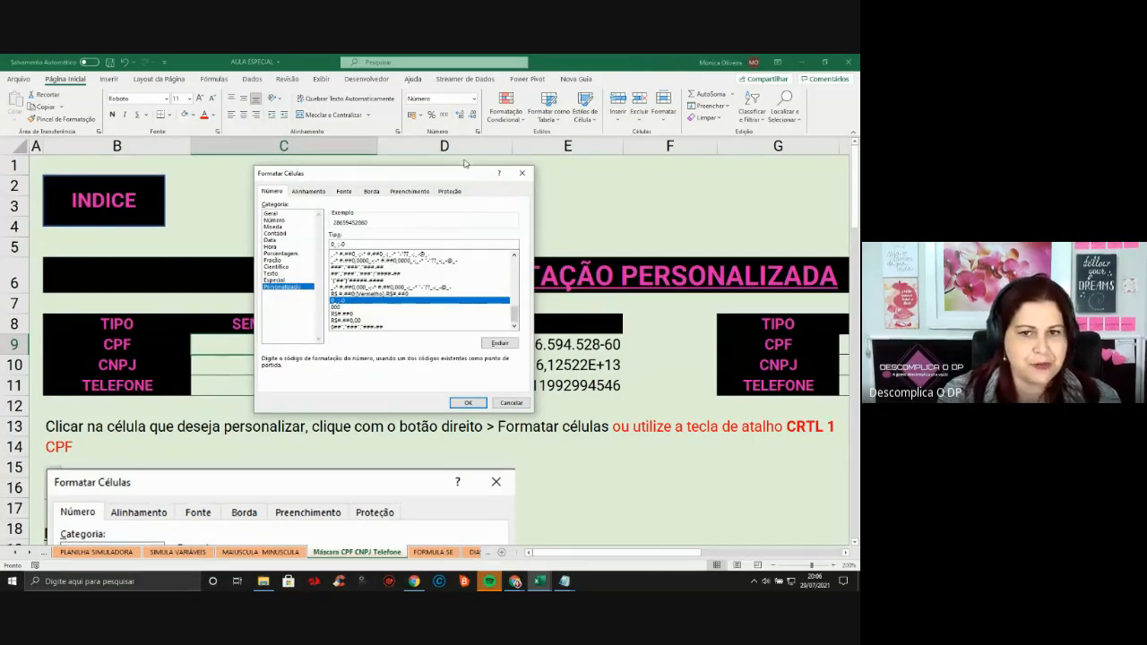
drag(453, 177, 672, 182)
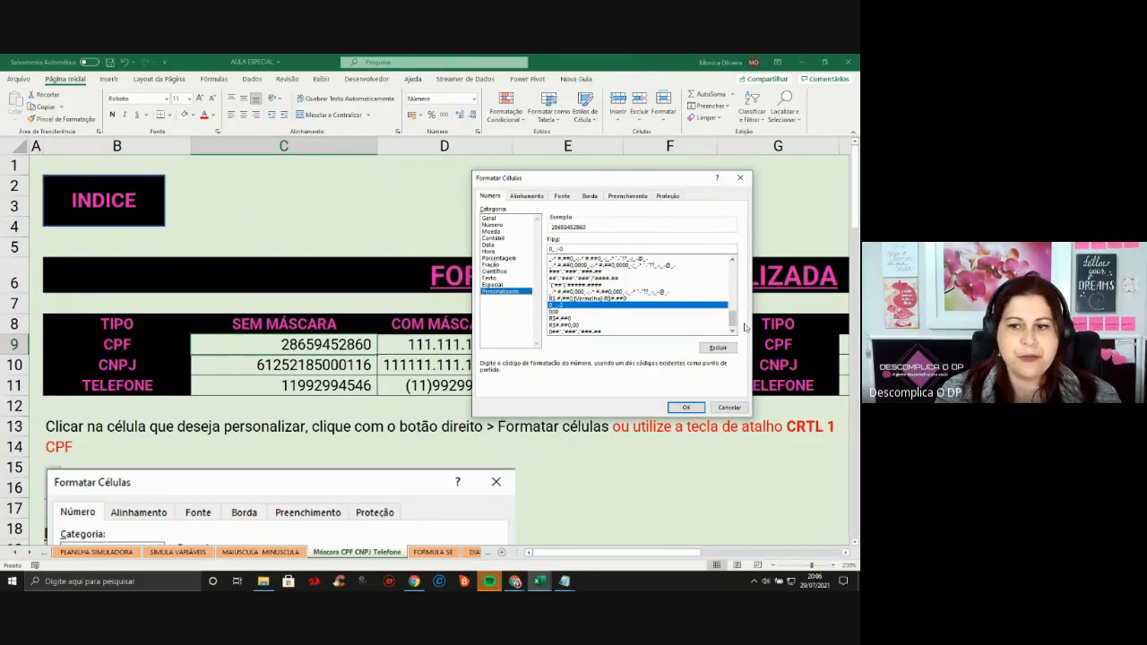
drag(732, 325, 751, 308)
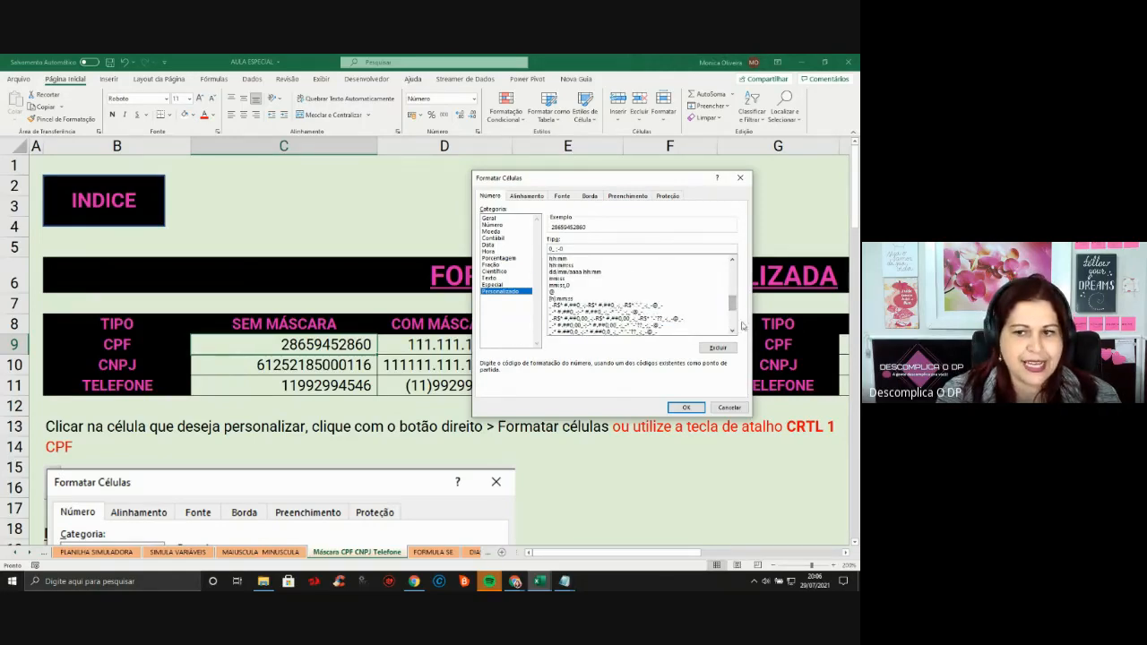
click(733, 332)
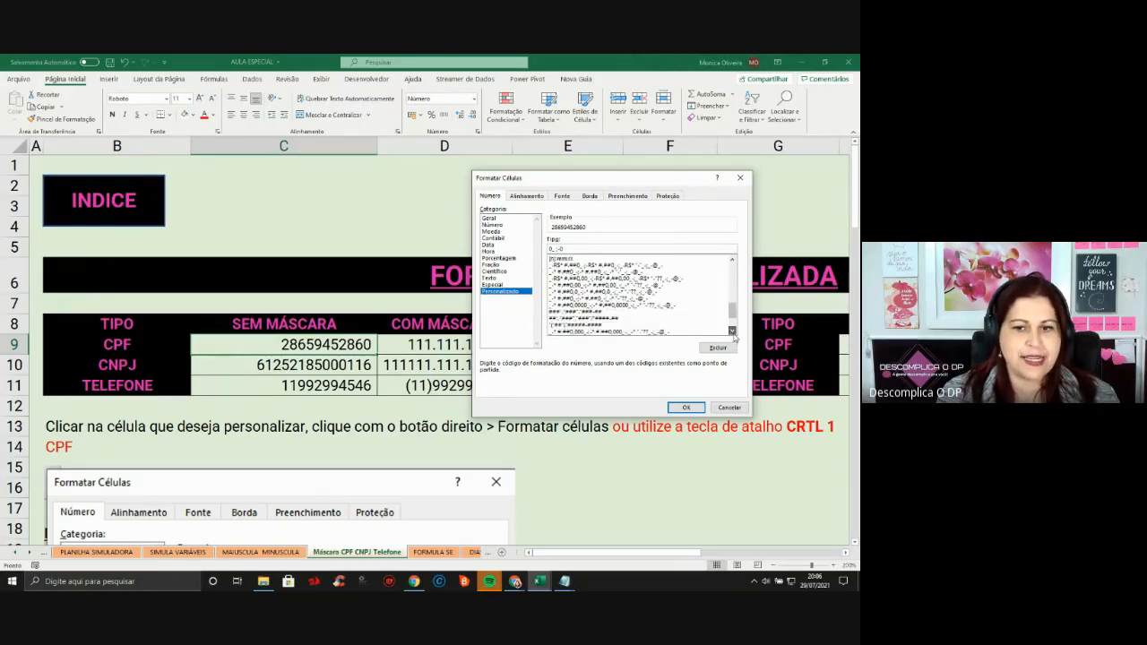
click(733, 332)
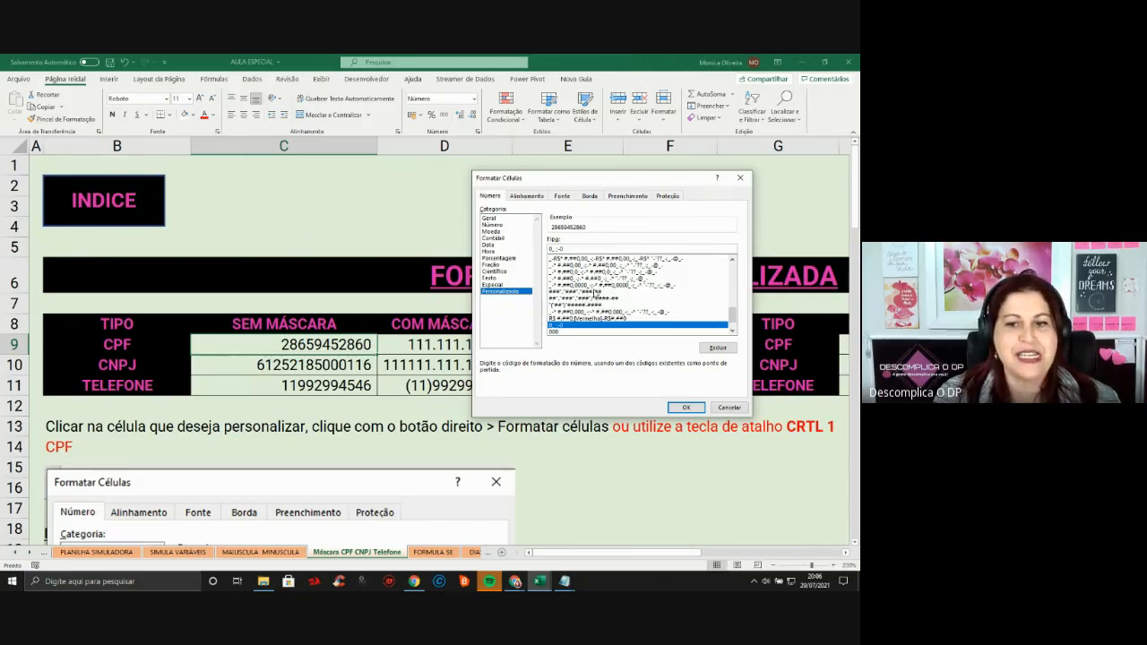
click(596, 292)
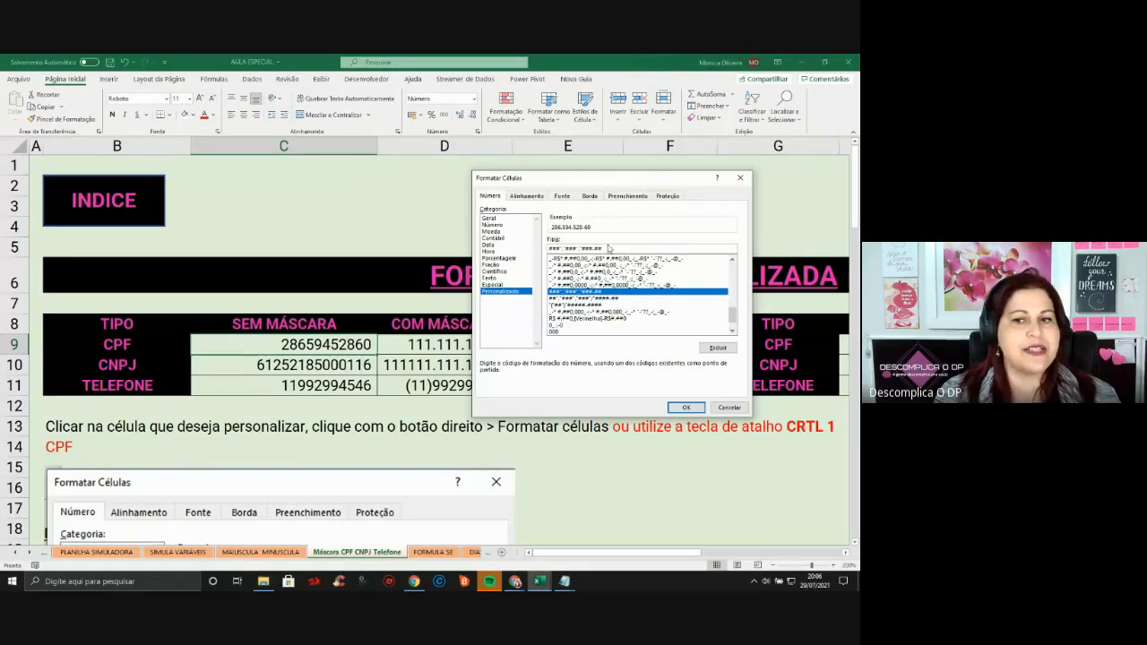
Replace the Tipo code with ###.###.###-## and apply it so C9's CPF shows dots and hyphen
drag(604, 249, 539, 235)
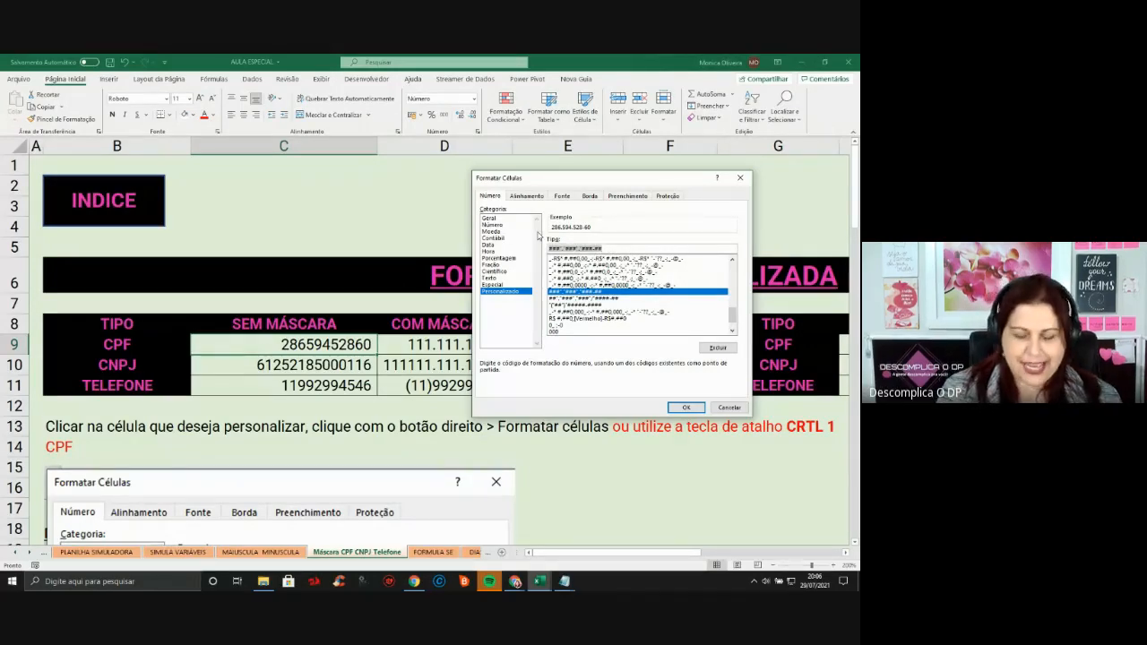
key(Delete)
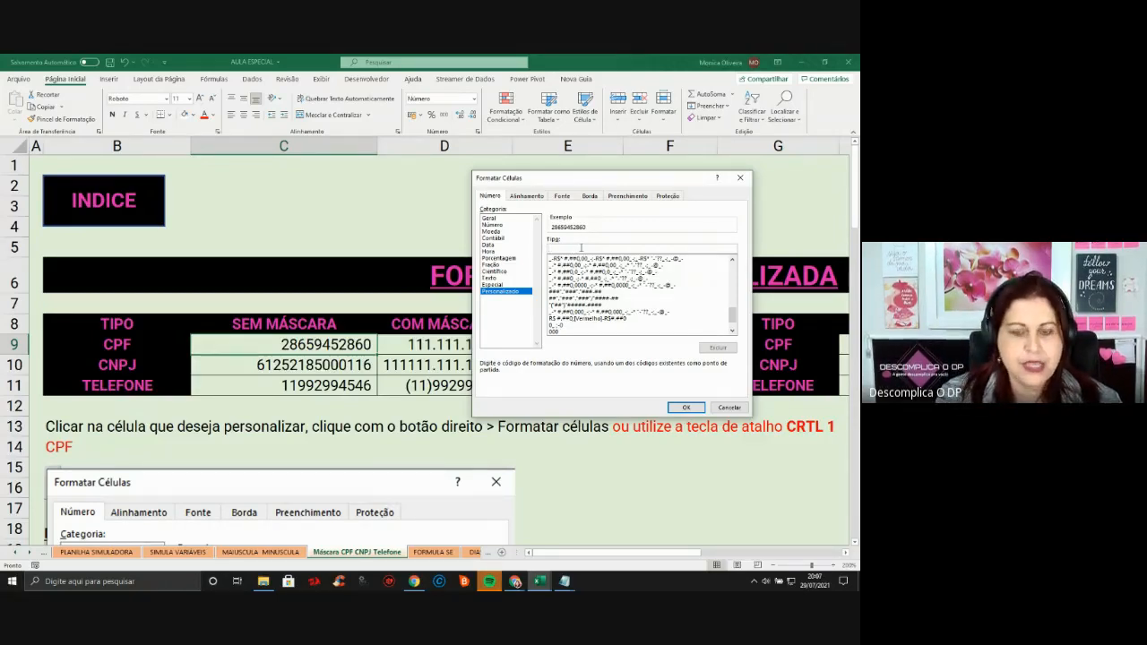
text(0)
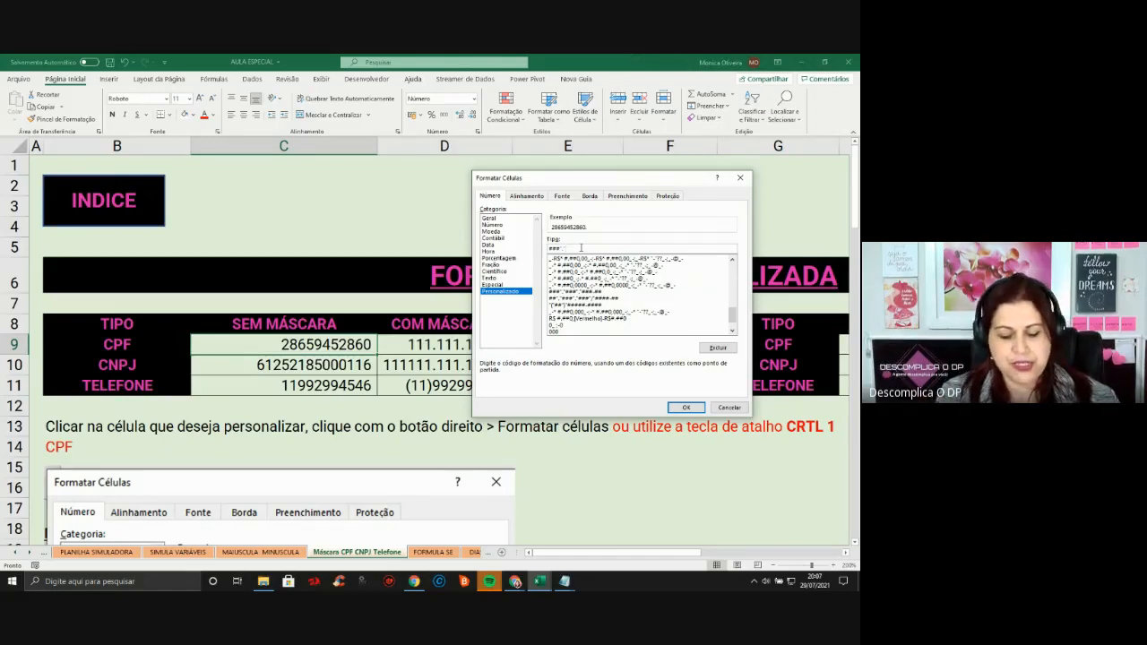
text("###-##)
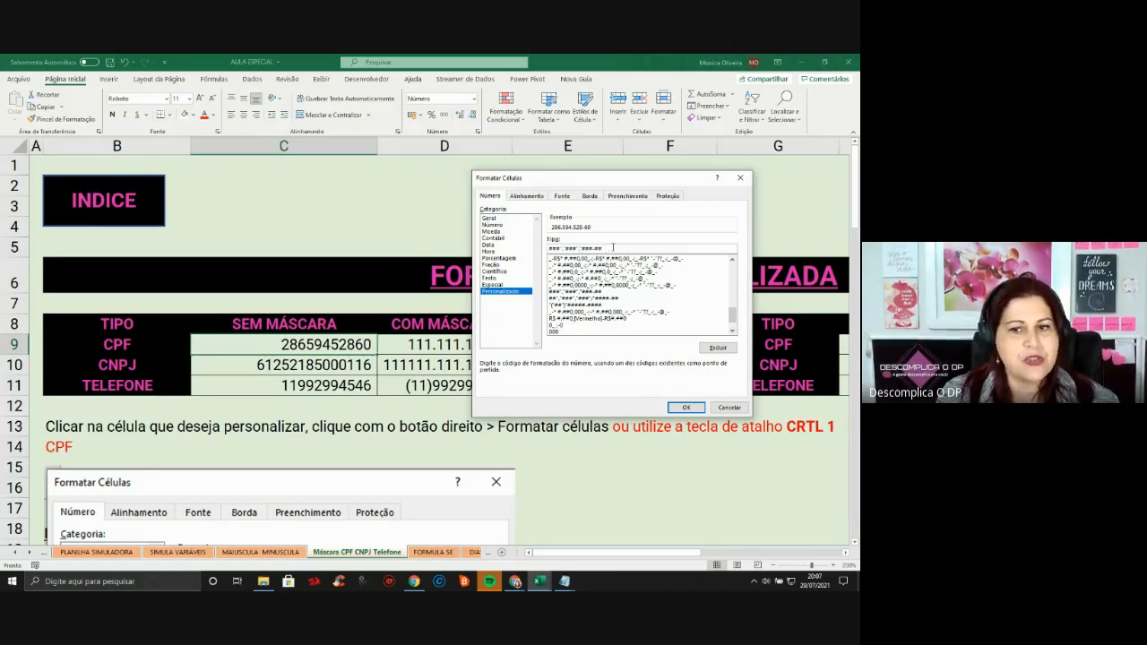
drag(613, 247, 549, 249)
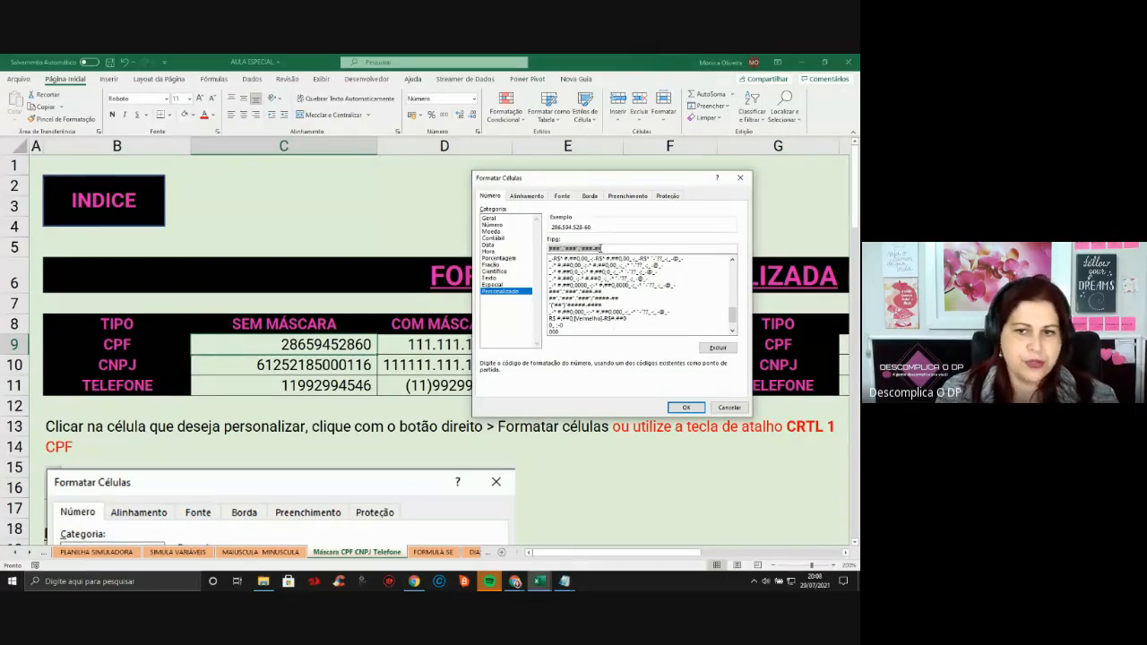
click(684, 408)
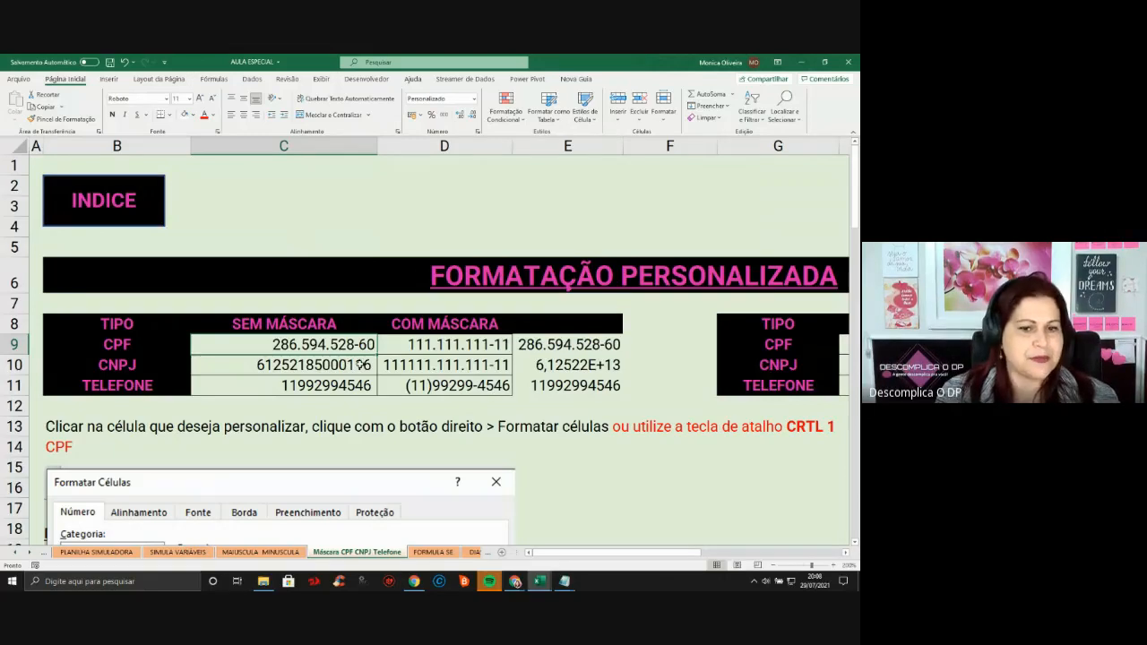
click(362, 364)
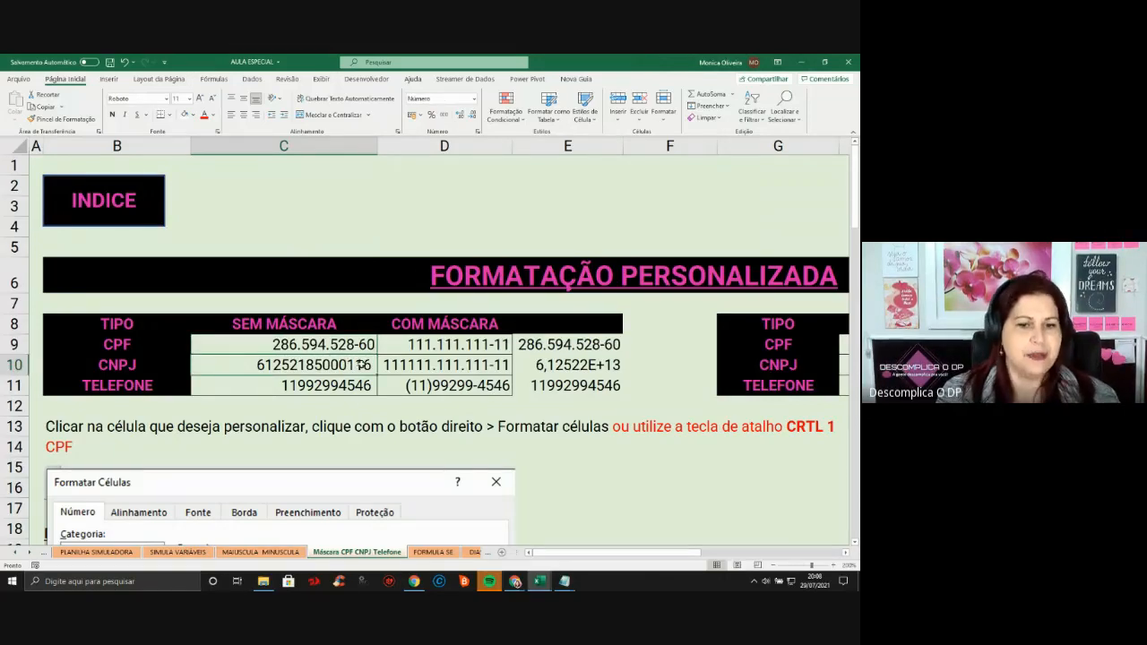
right_click(362, 365)
click(410, 315)
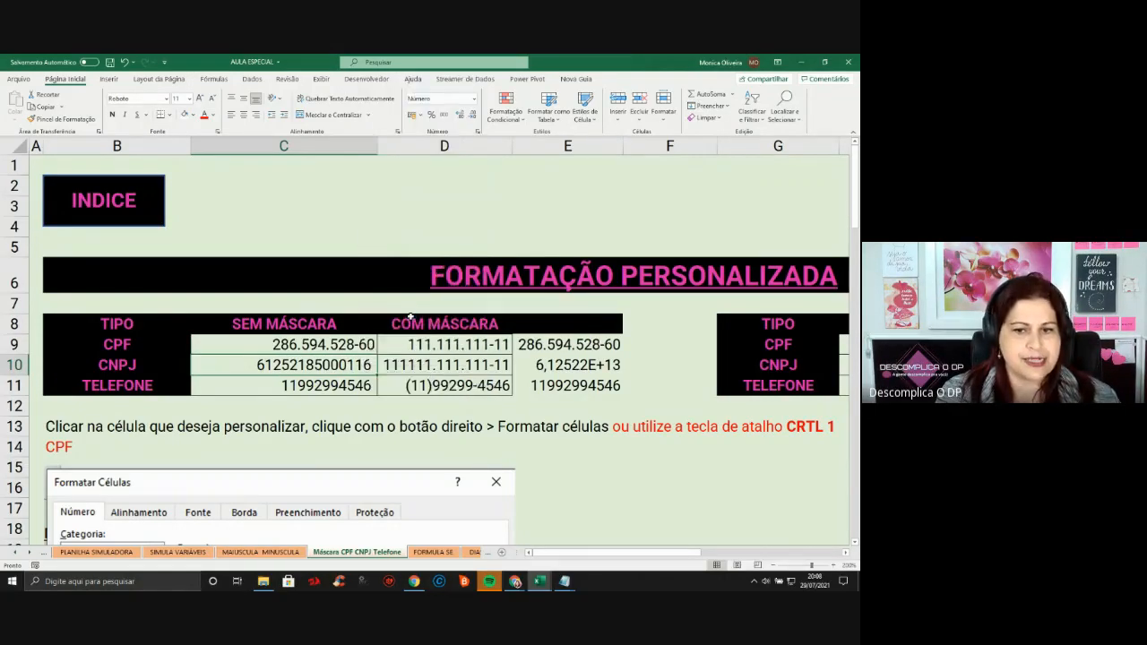
click(310, 306)
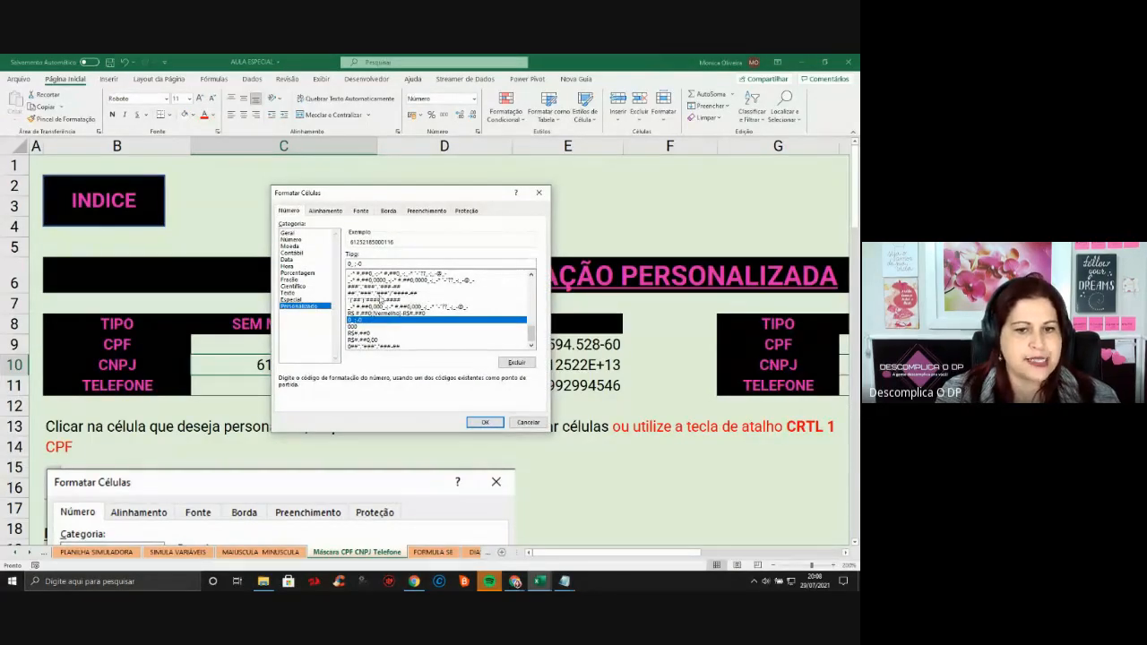
click(378, 293)
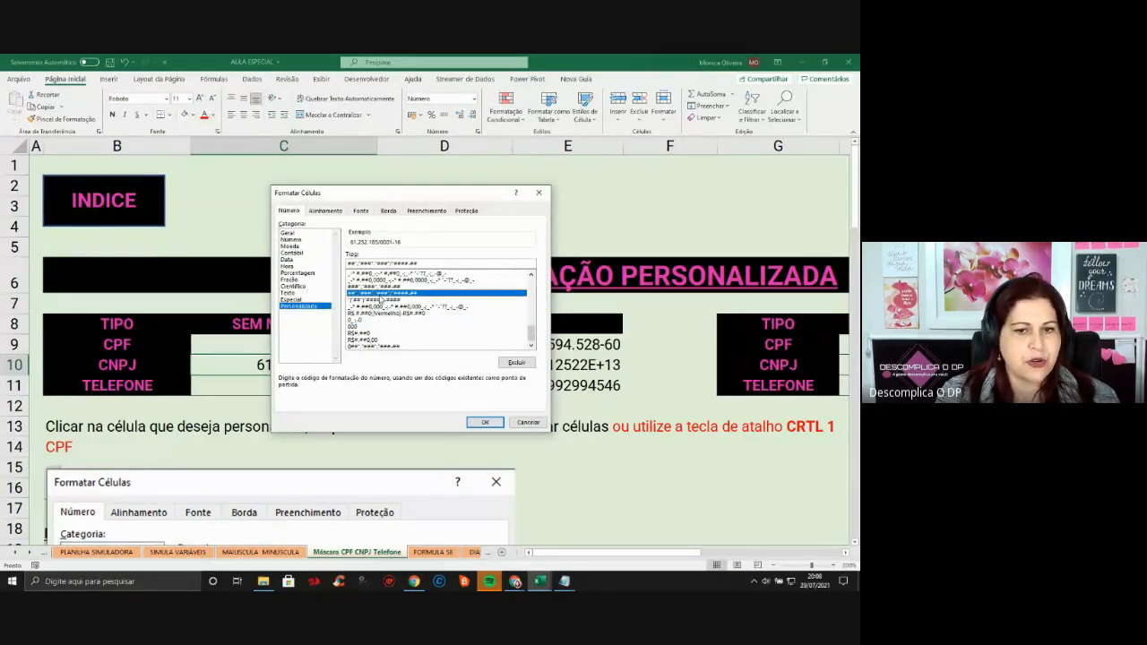
click(482, 424)
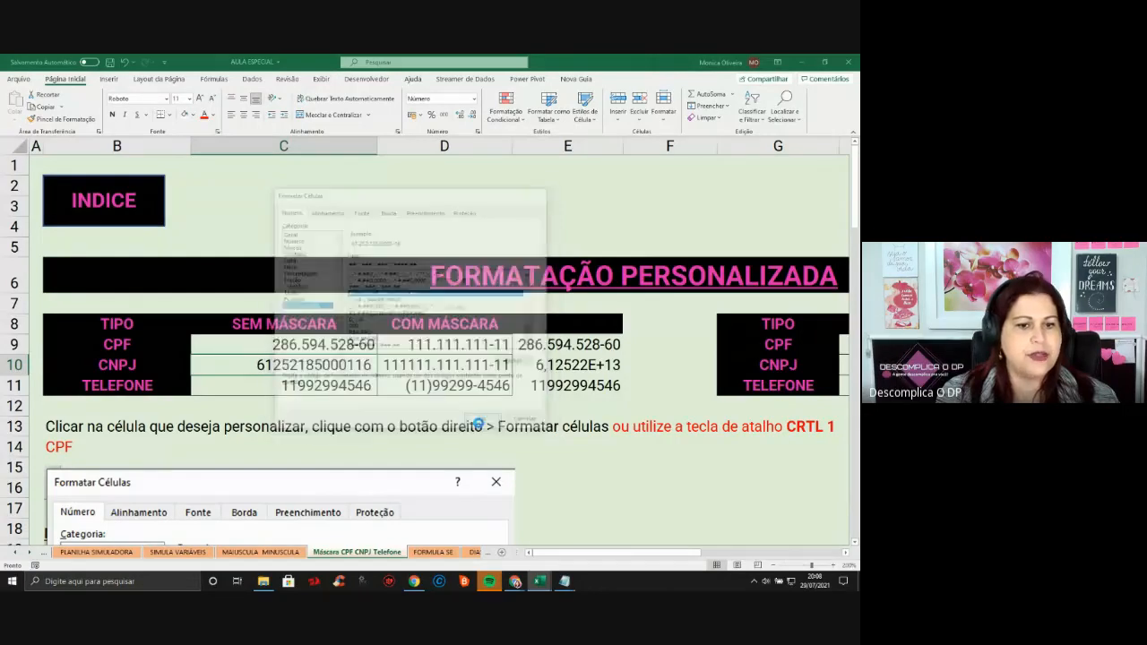
Apply the (##) #####-#### custom mask to the phone number in C11
right_click(329, 385)
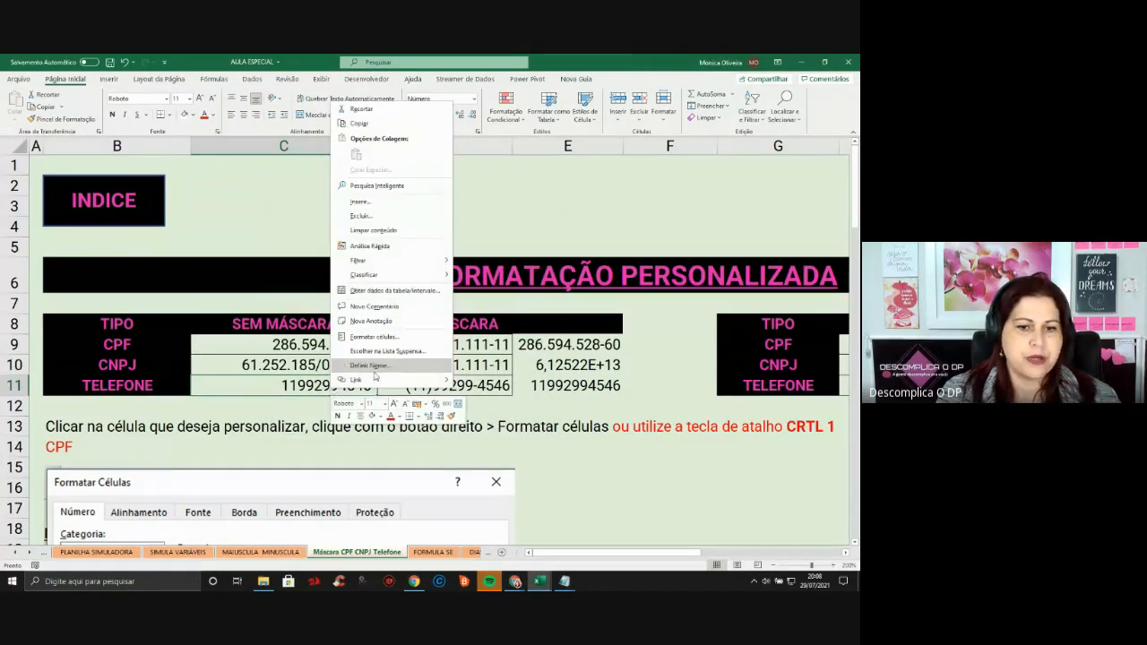
click(374, 337)
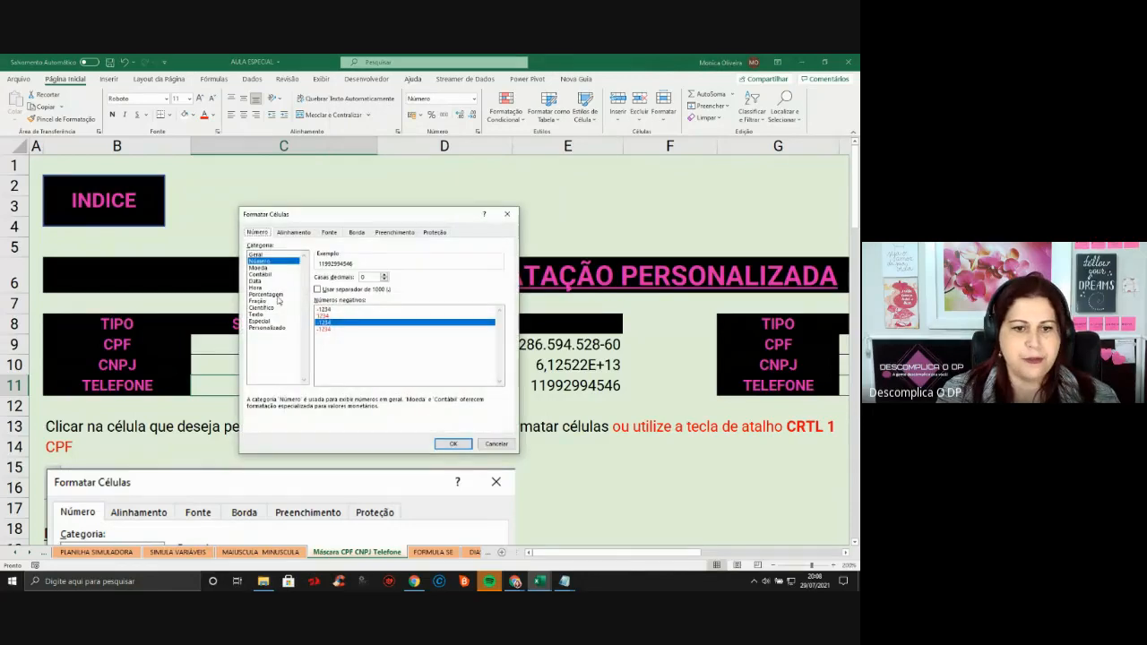
click(268, 328)
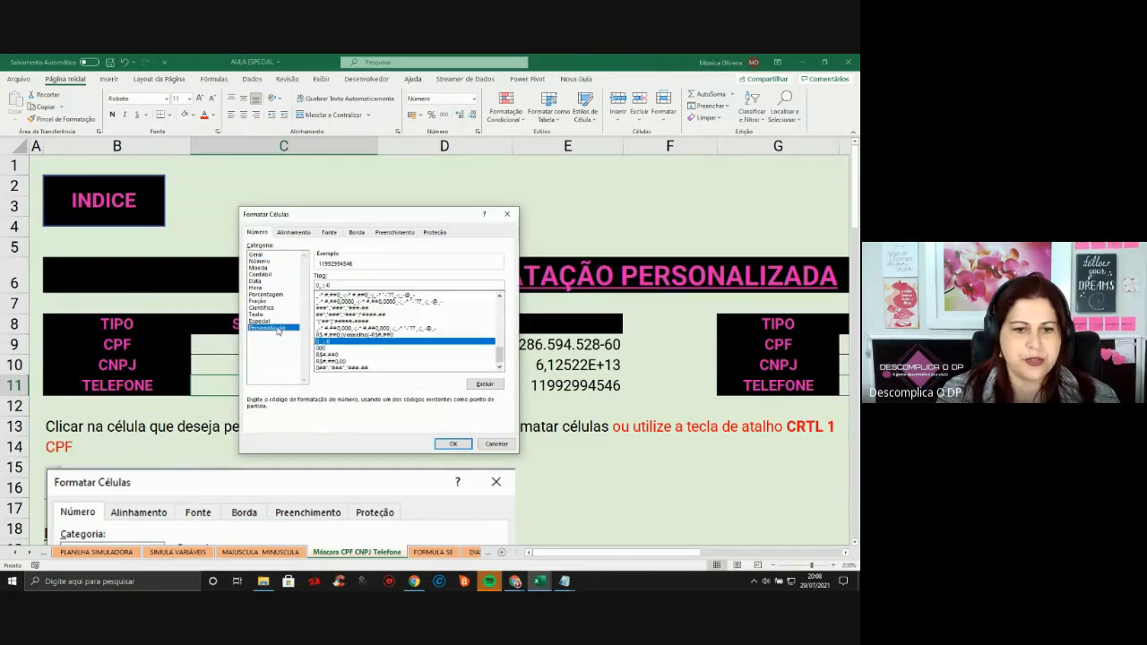
click(327, 322)
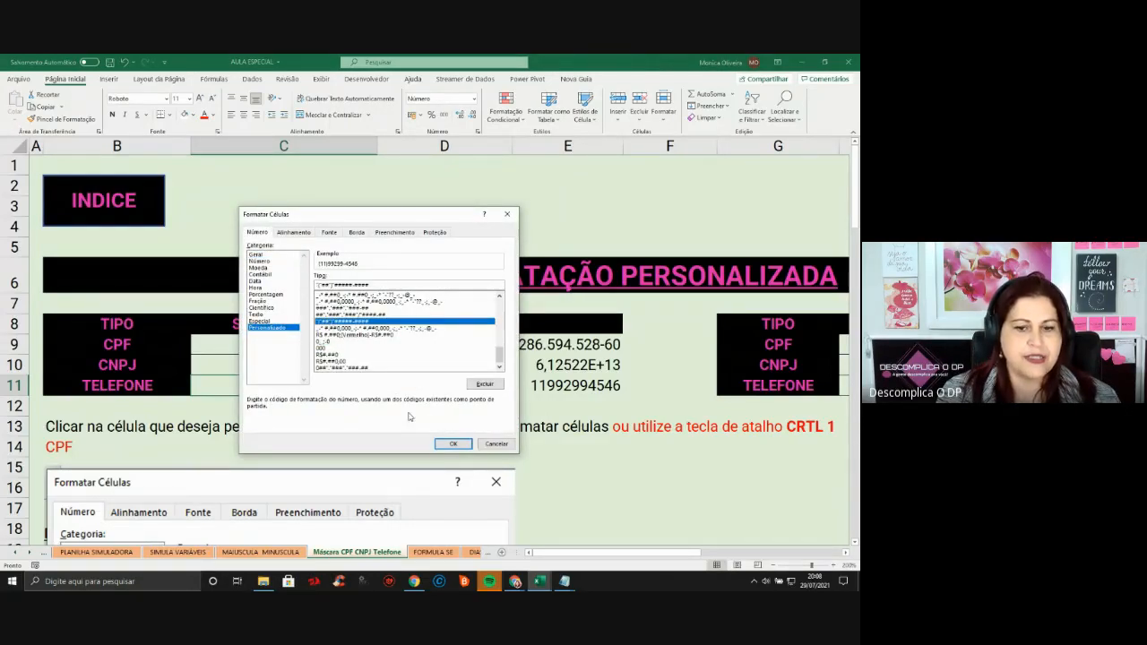
click(453, 444)
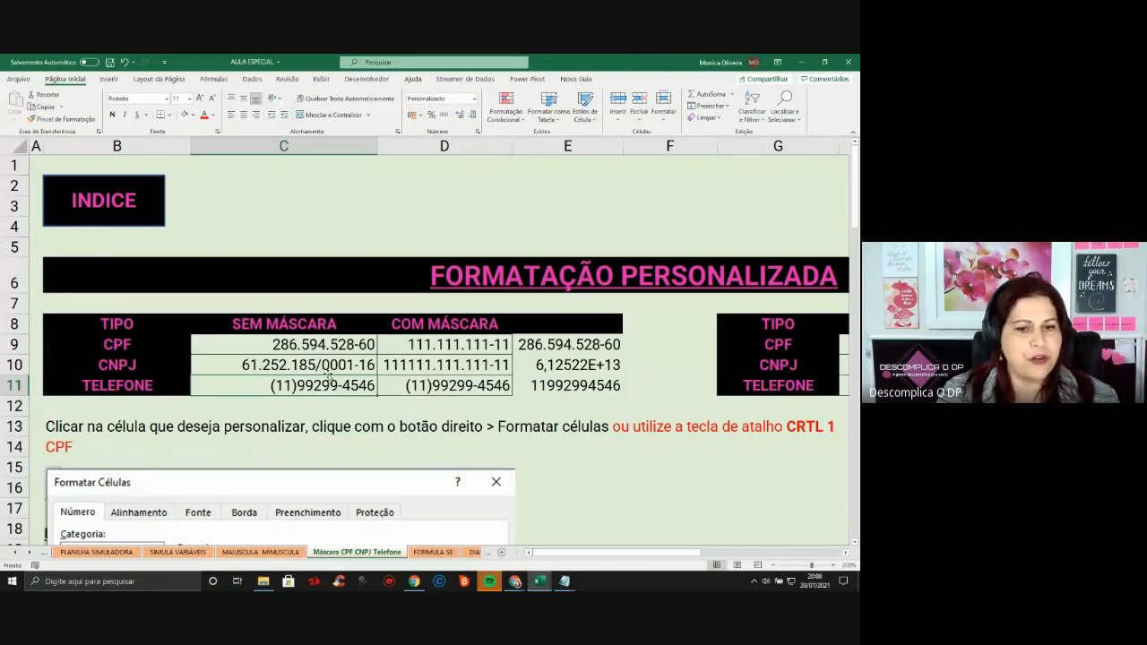
Move back through the sheet tabs to the PREENCHIMENTO RELÂMPAGO sheet
drag(337, 346, 339, 383)
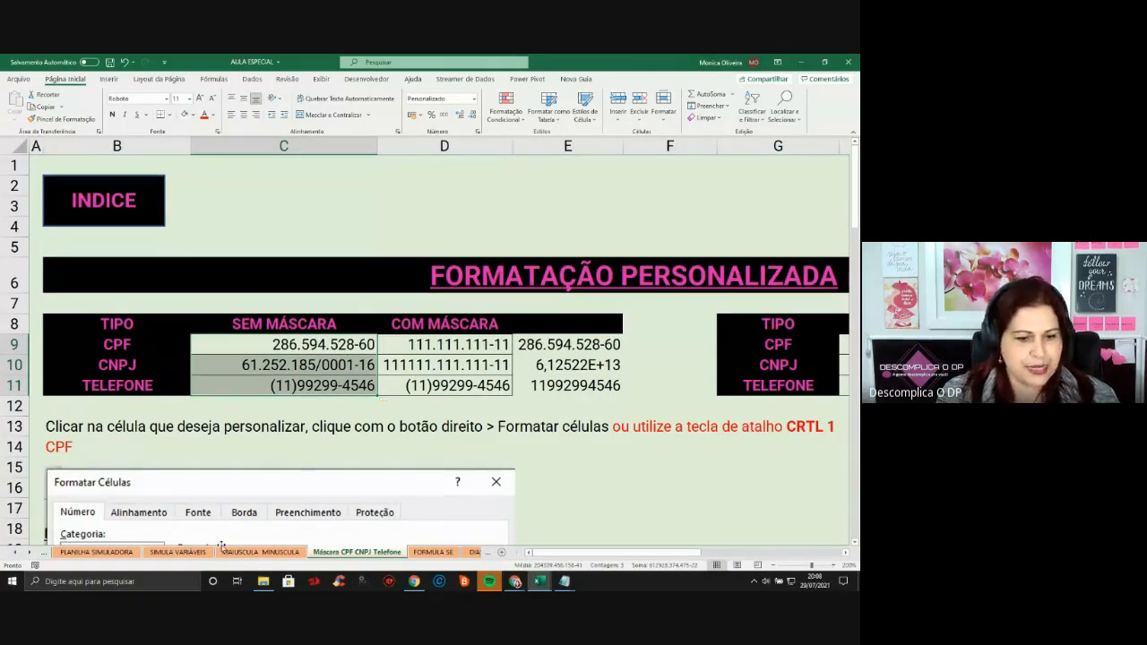
click(16, 553)
click(16, 553)
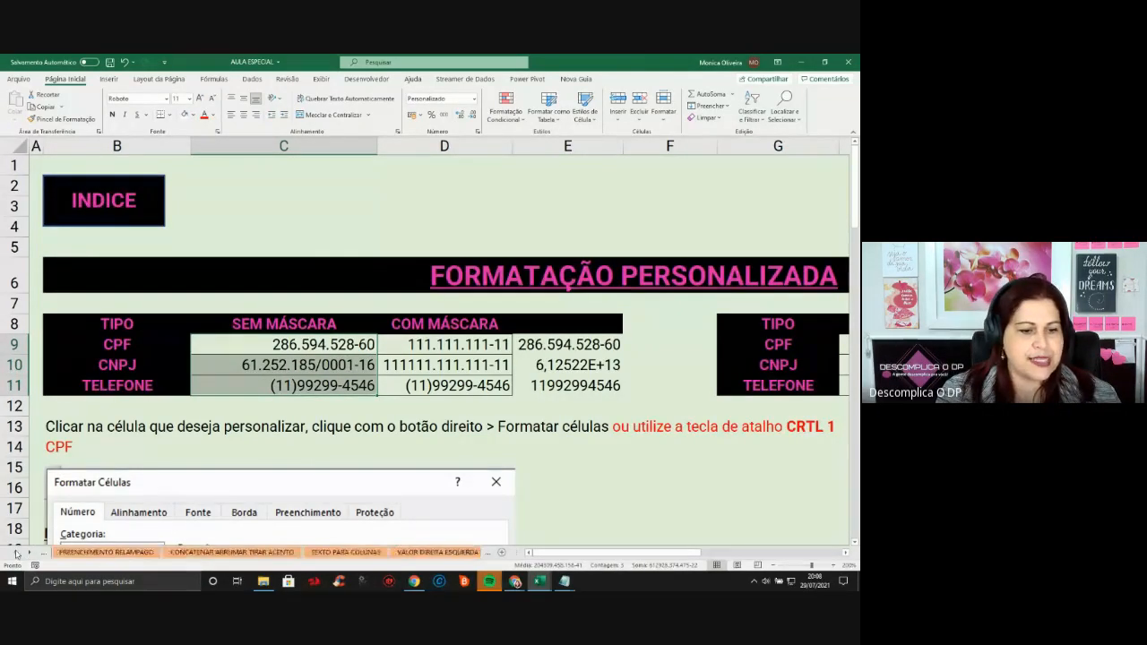
click(16, 553)
click(16, 553)
click(16, 553)
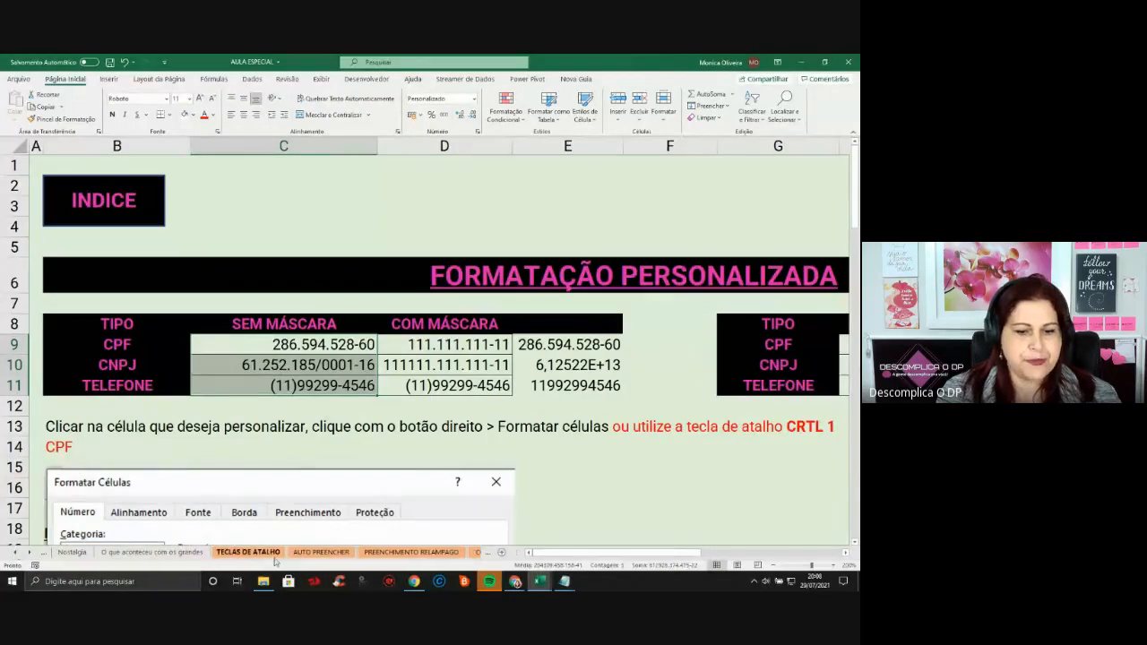
click(411, 552)
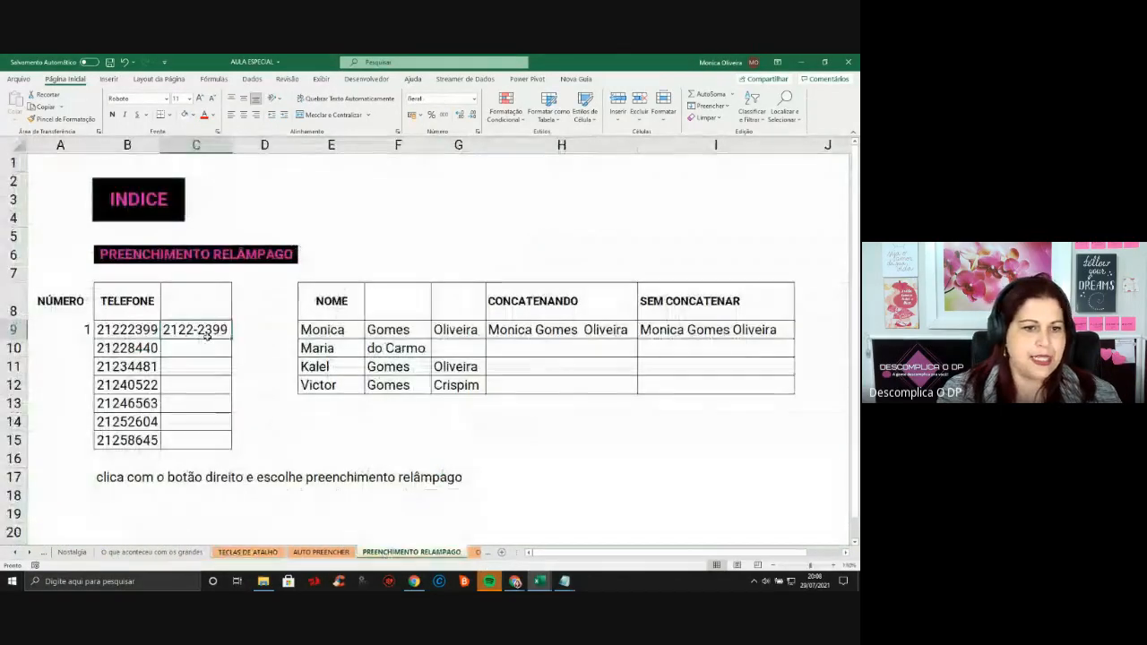
Clear C9 and enter 2122-2399 as the hyphenated example for B9's phone
key(Delete)
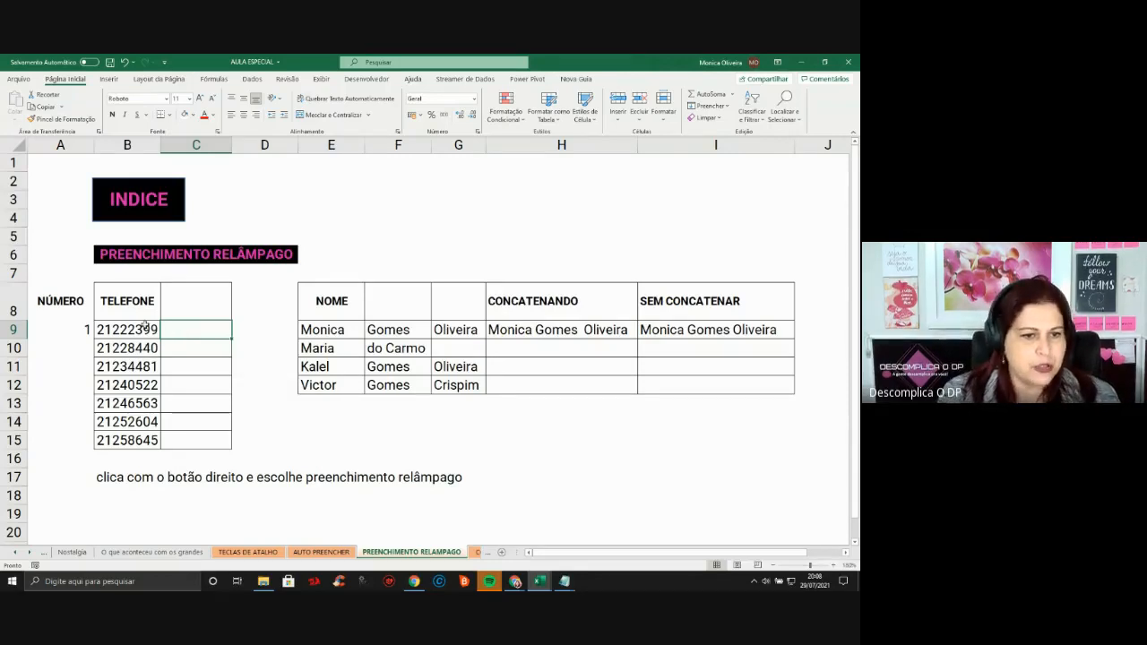
drag(142, 327, 136, 440)
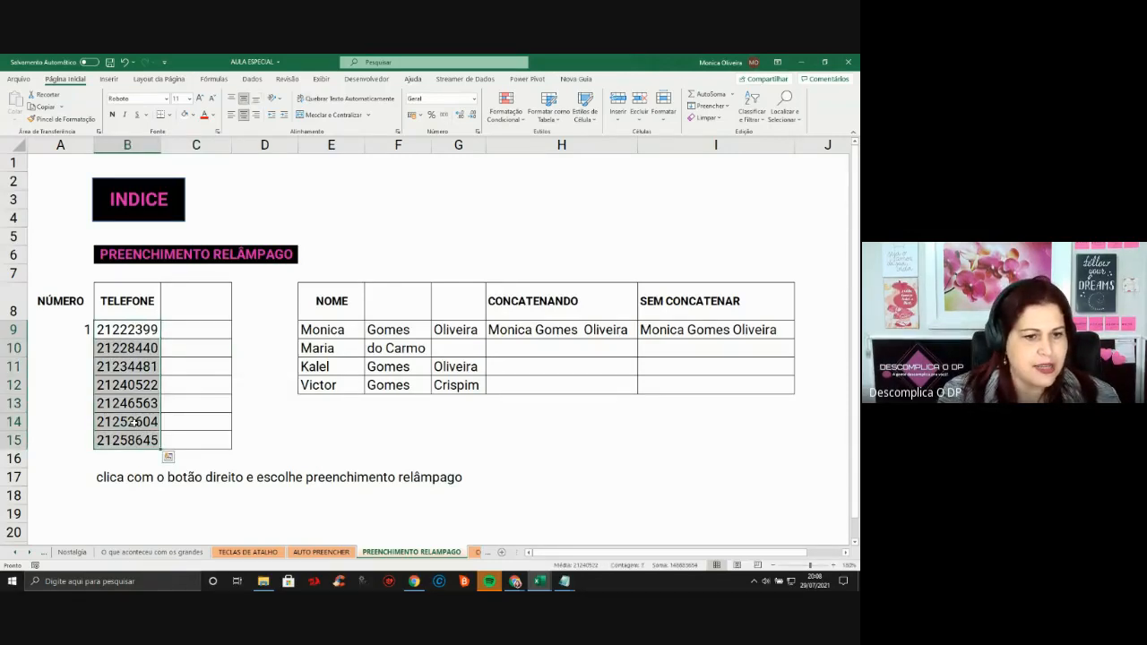
click(125, 330)
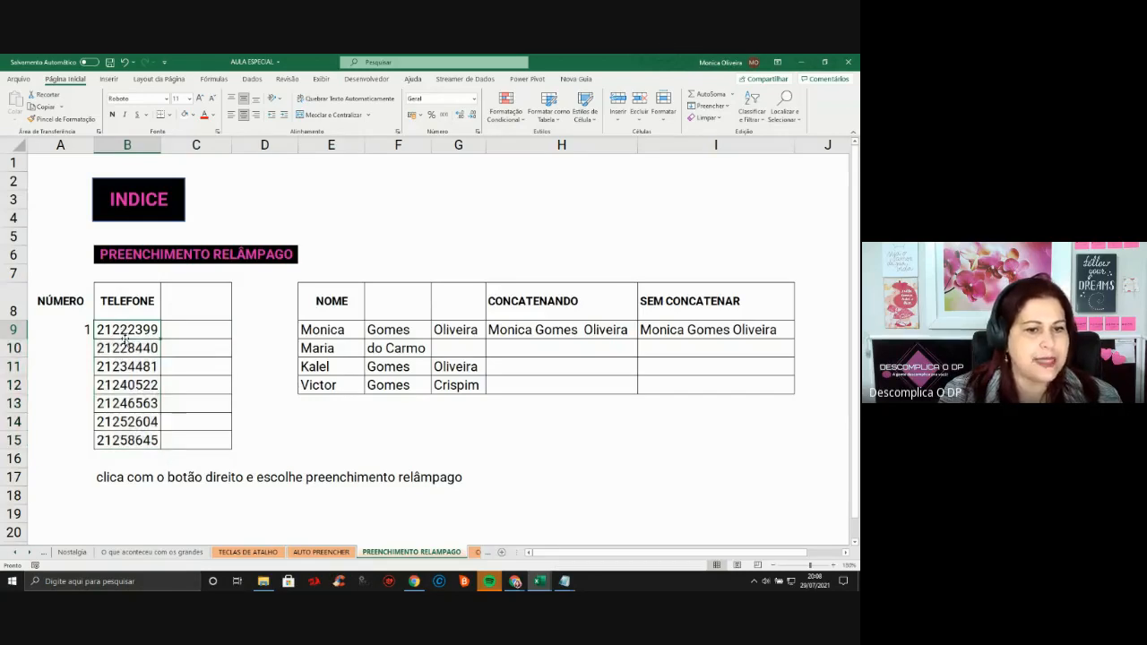
click(184, 338)
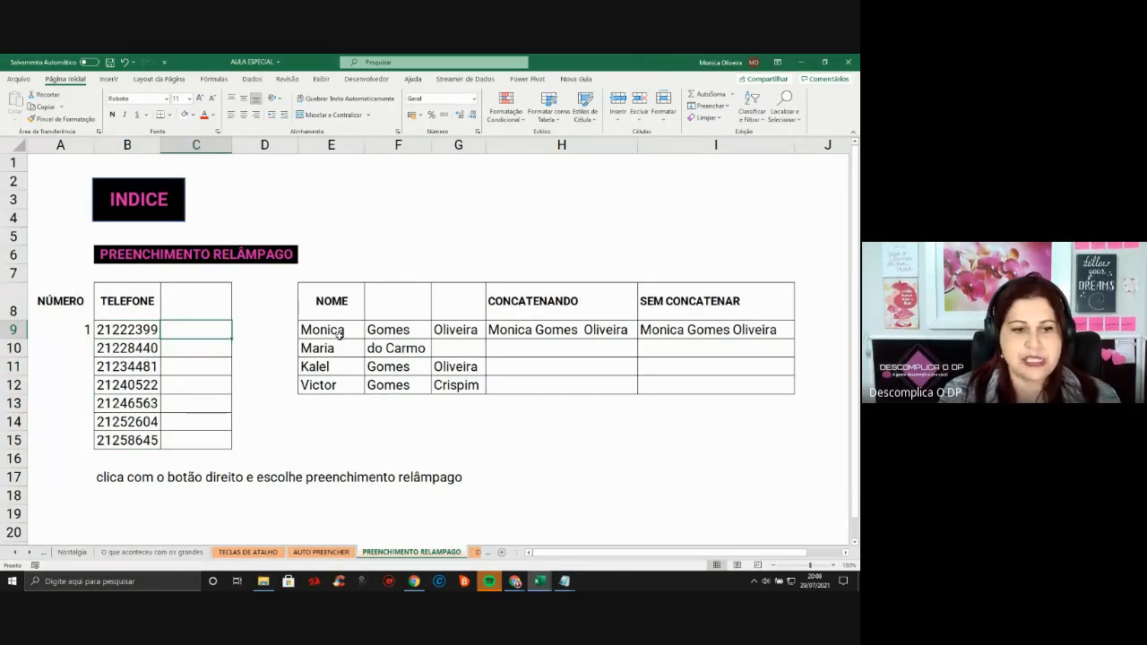
text(2122)
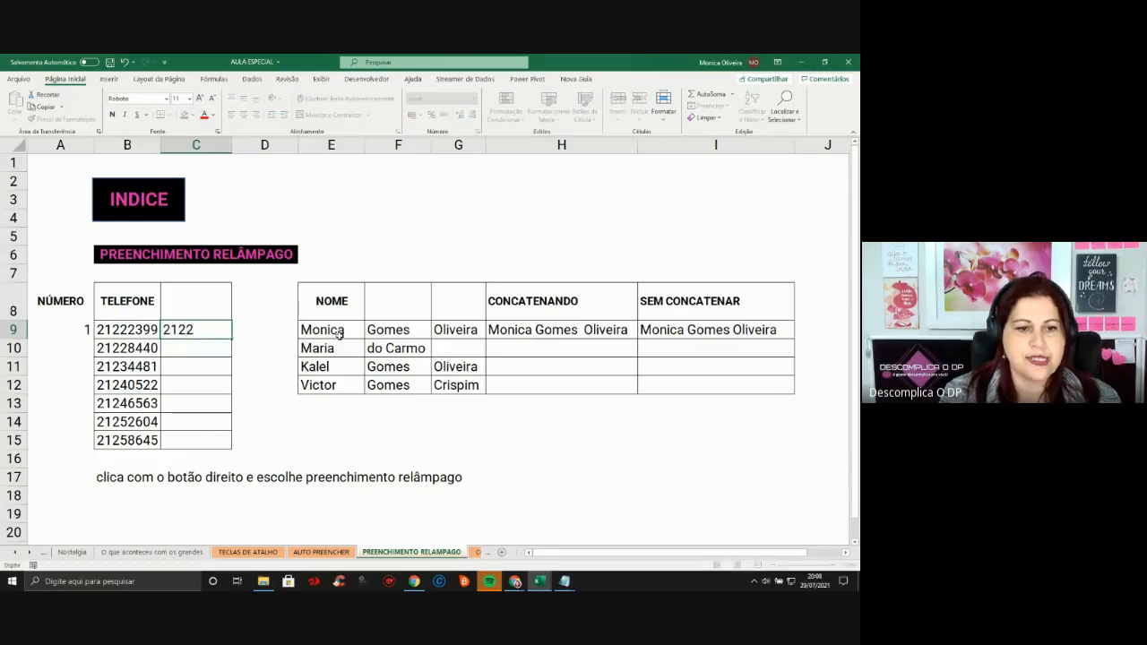
text(-2399)
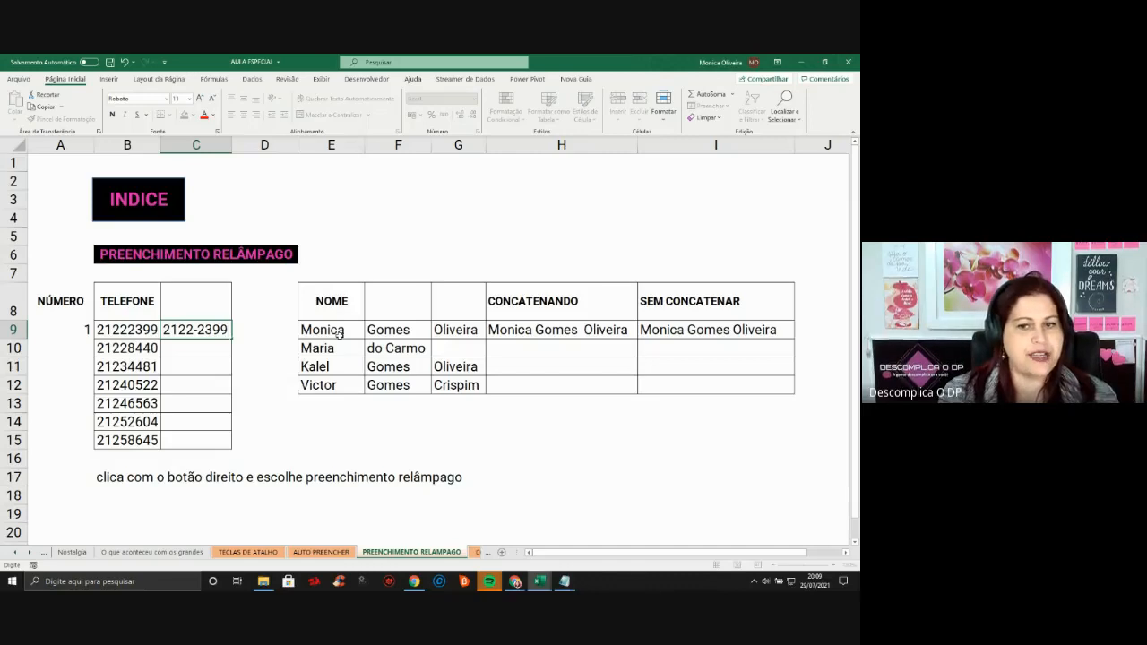
key(Return)
Try Flash Fill from C9 down to C15, then undo it
click(223, 324)
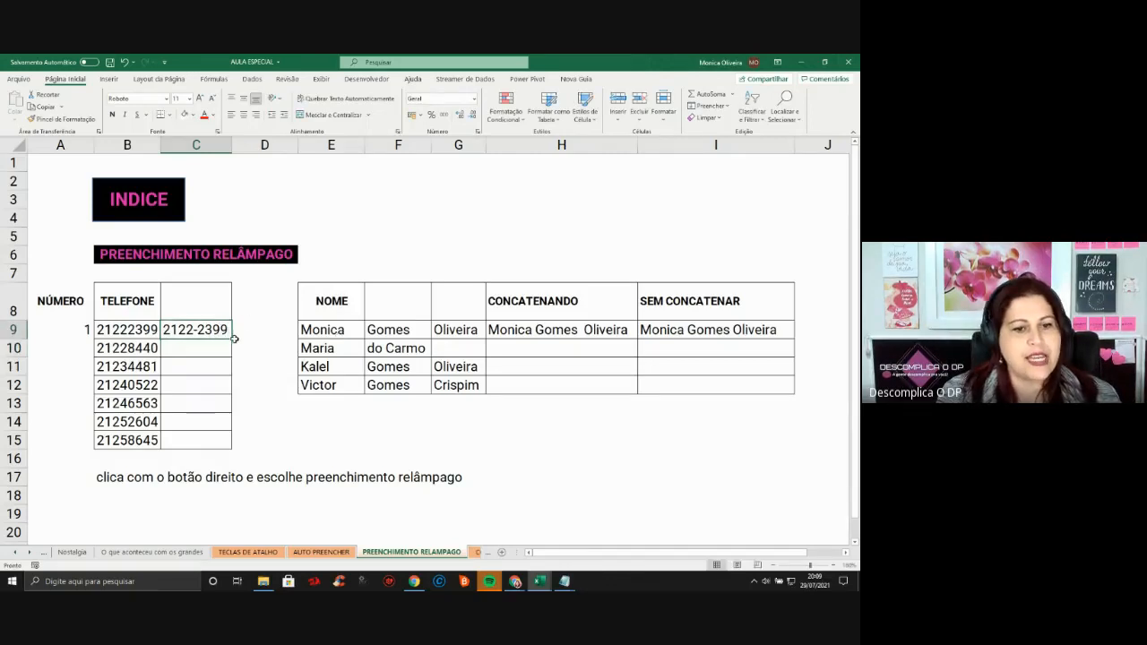
drag(231, 338, 227, 455)
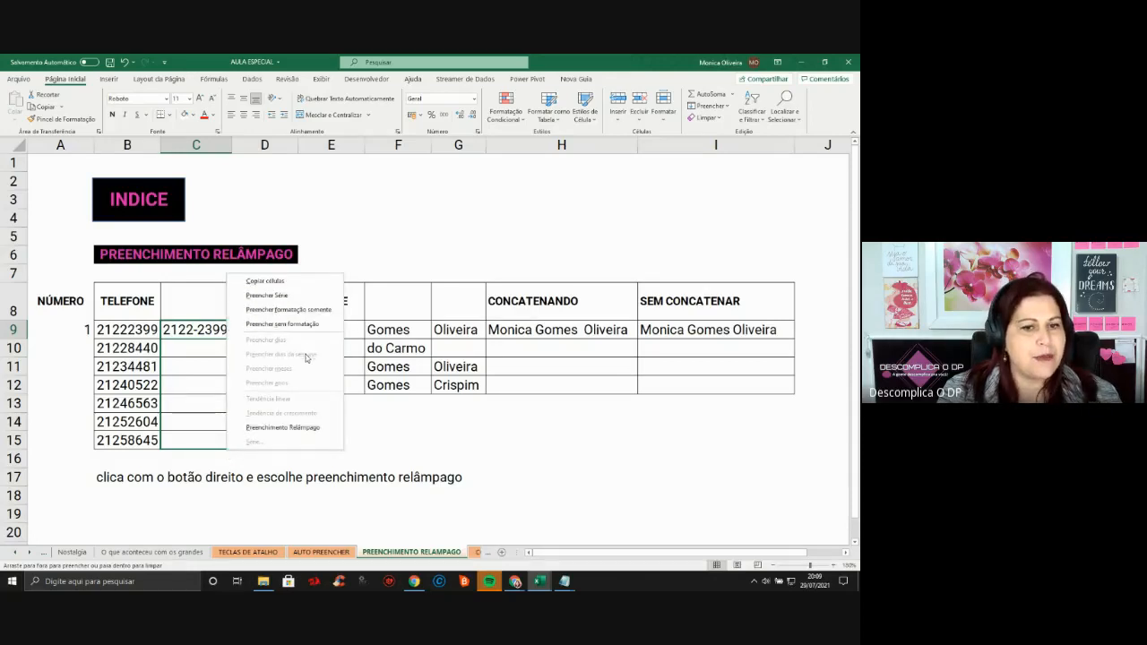
click(316, 429)
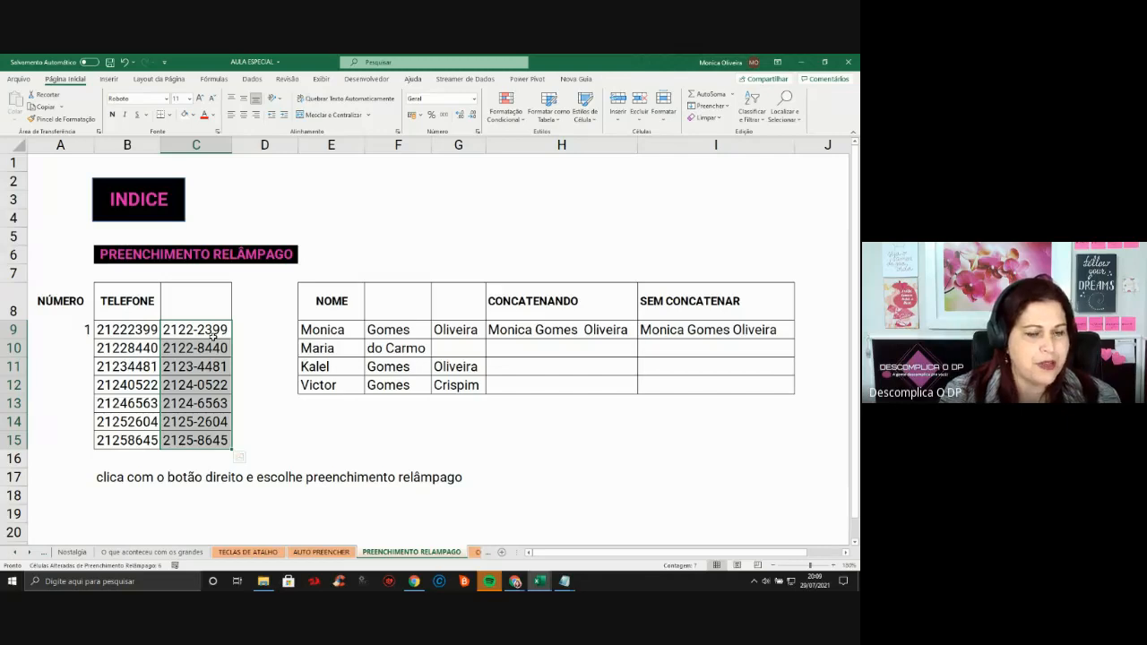
key(ctrl+z)
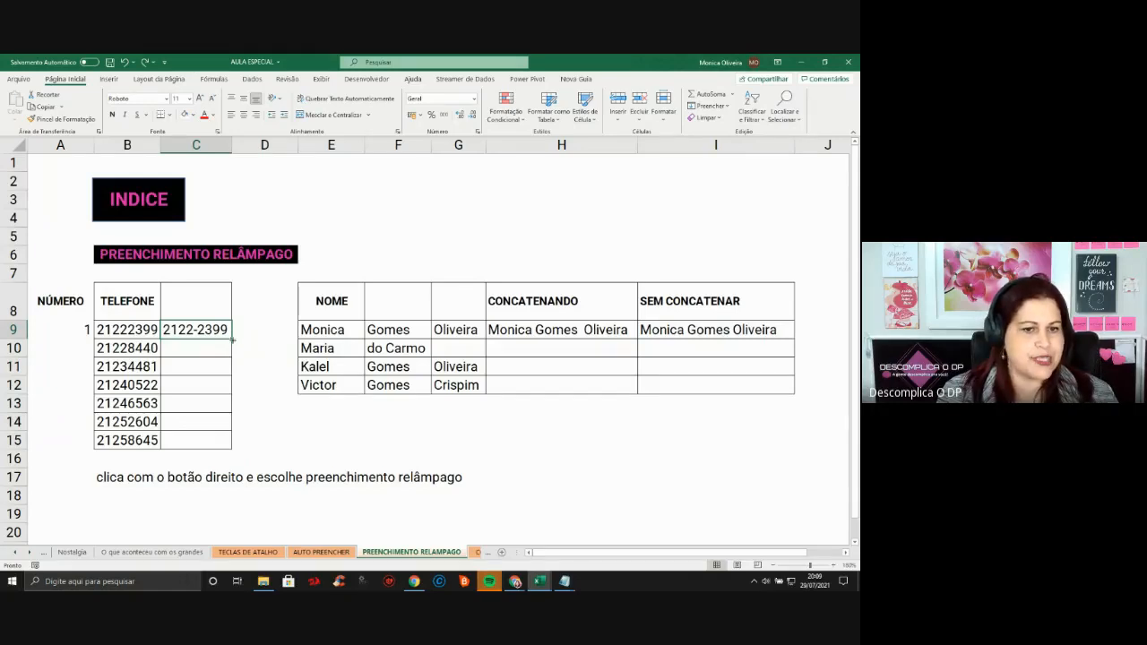
Drag-fill C9 down to C15 and inspect the wrongly incremented values
drag(233, 341, 233, 451)
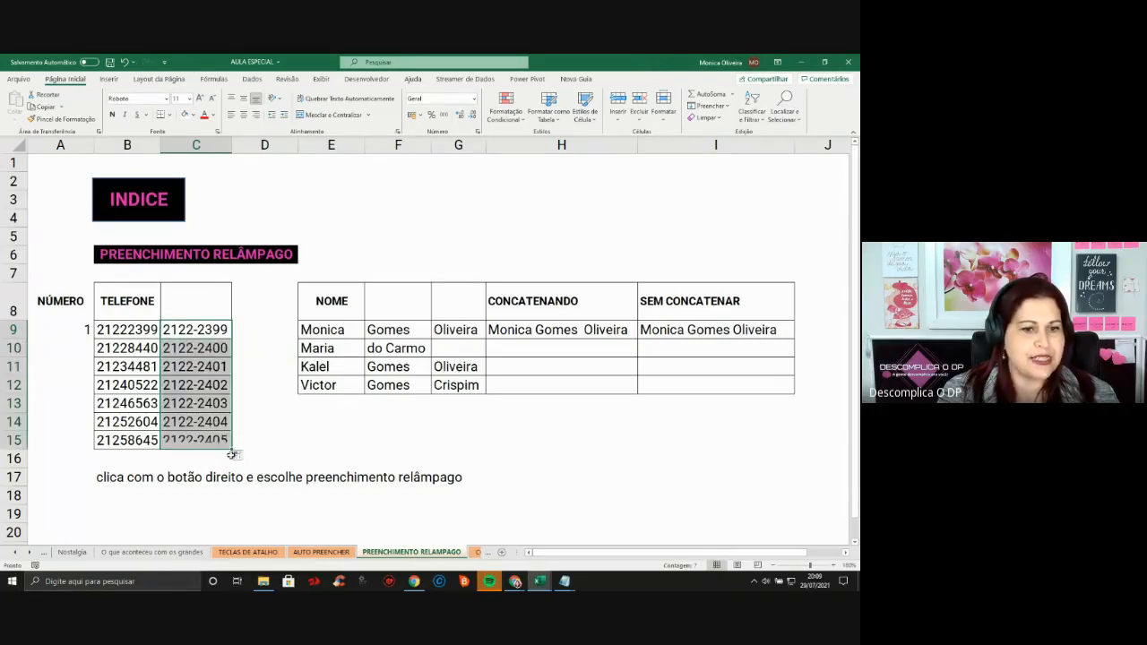
click(228, 350)
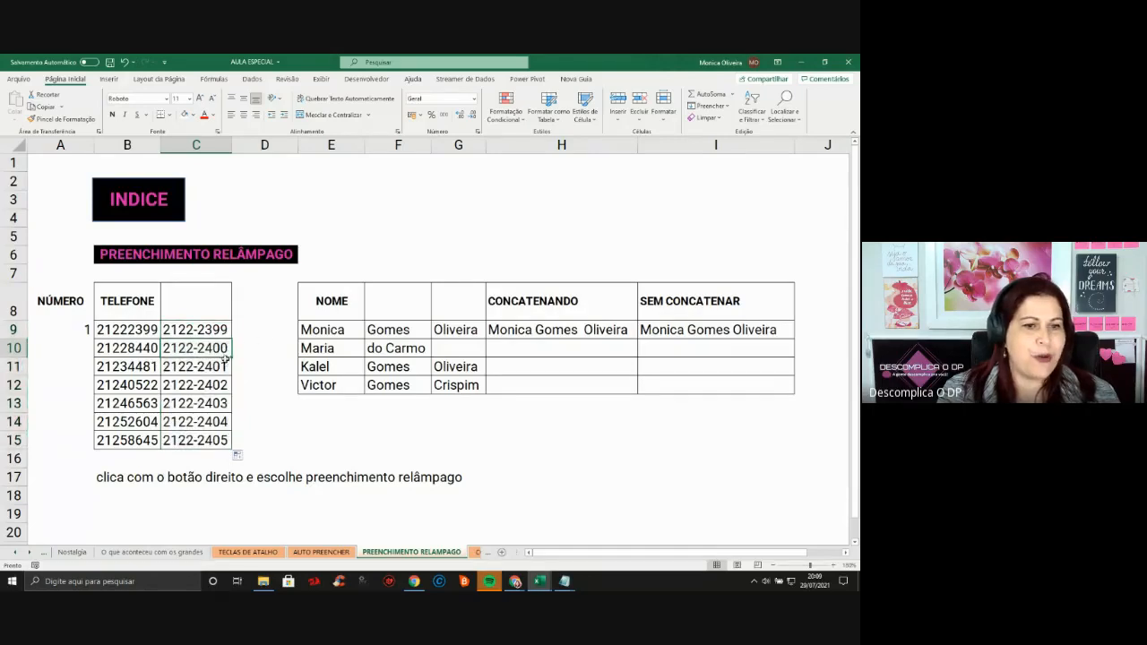
click(223, 365)
click(222, 388)
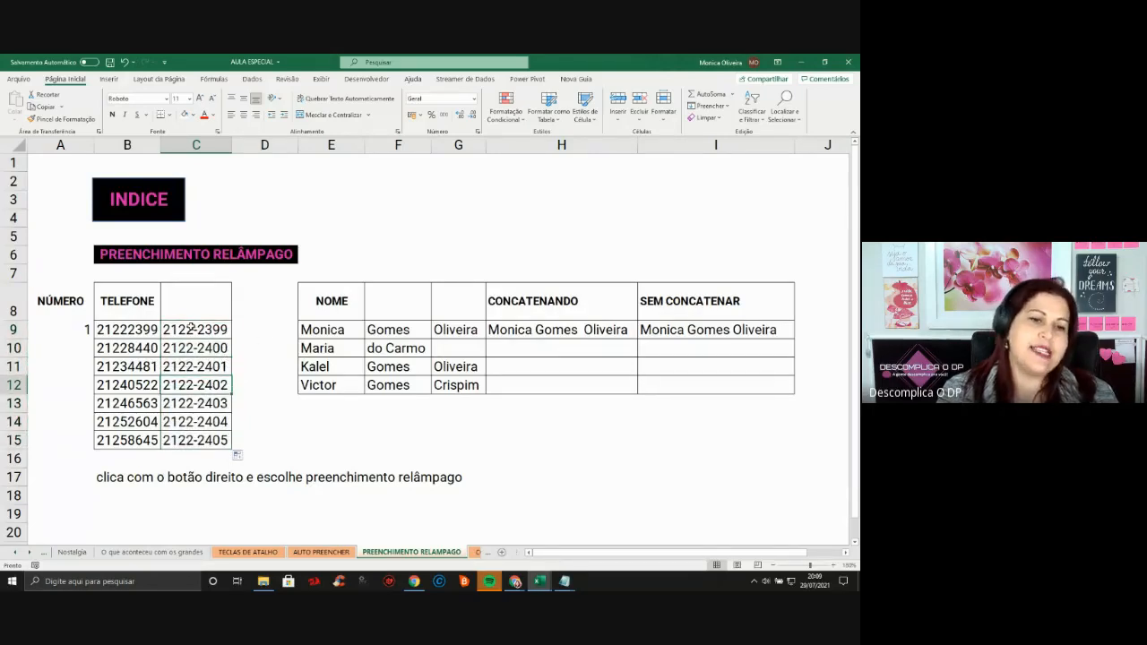
click(194, 329)
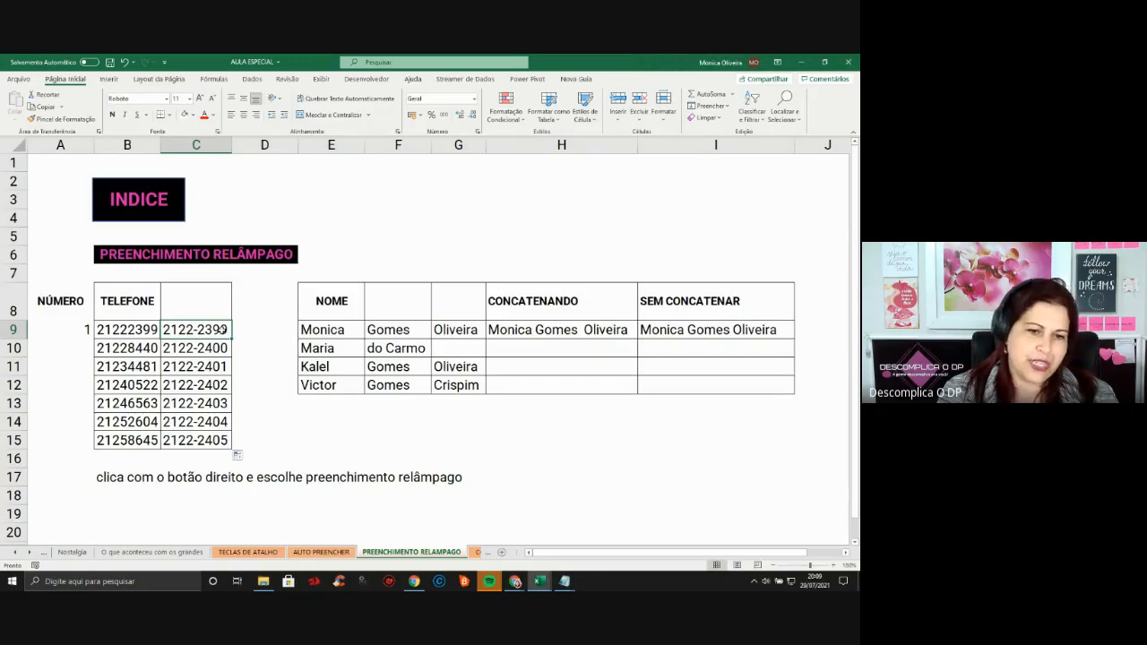
click(223, 348)
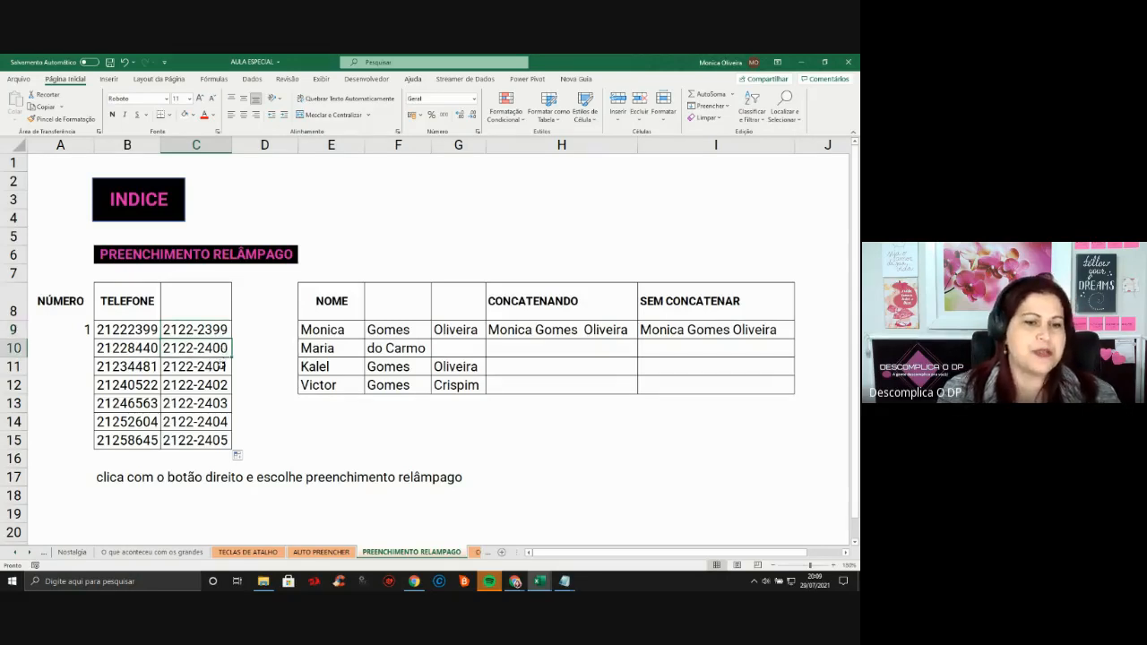
click(217, 369)
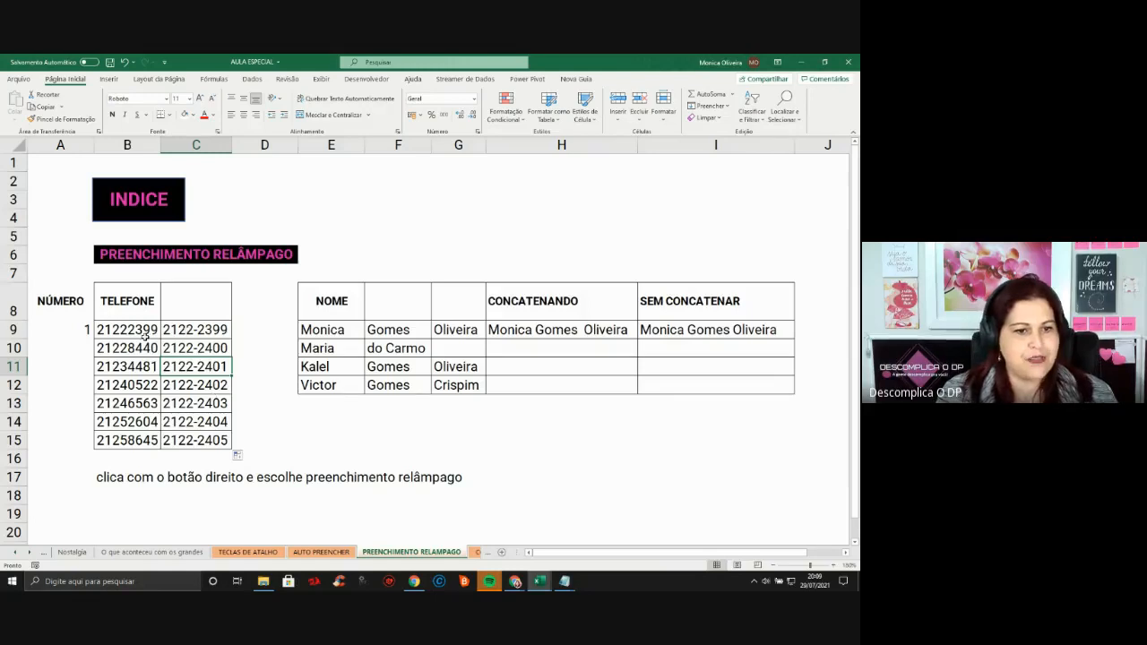
Clear C10:C15 and Flash Fill them from the C9 pattern
drag(142, 333, 150, 441)
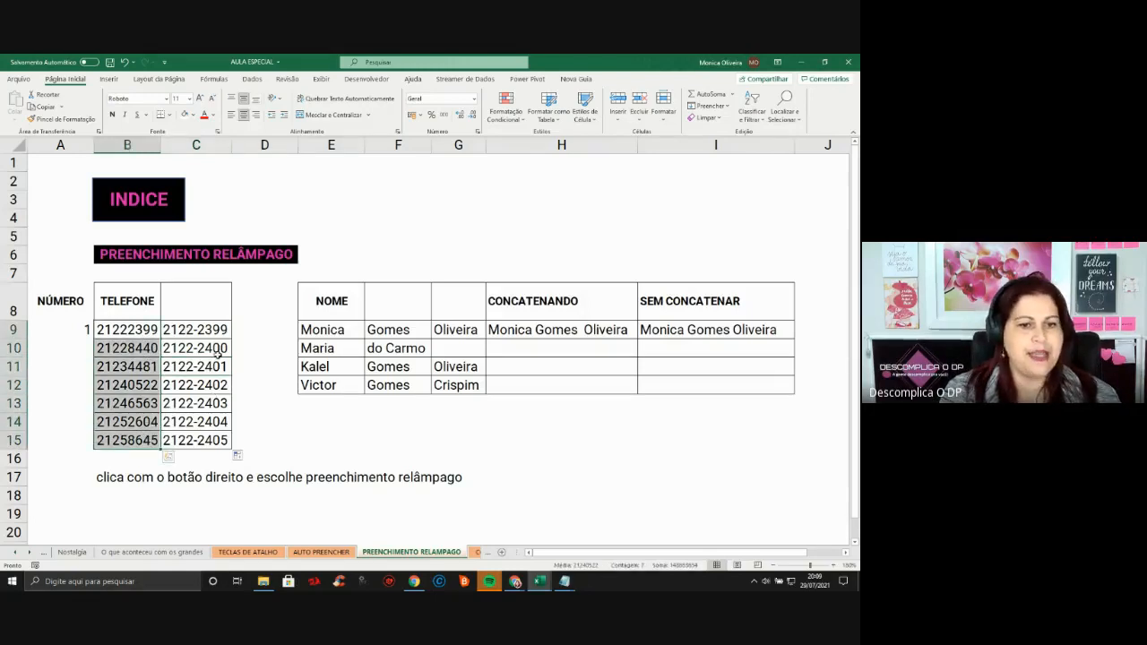
drag(214, 356, 205, 440)
key(Delete)
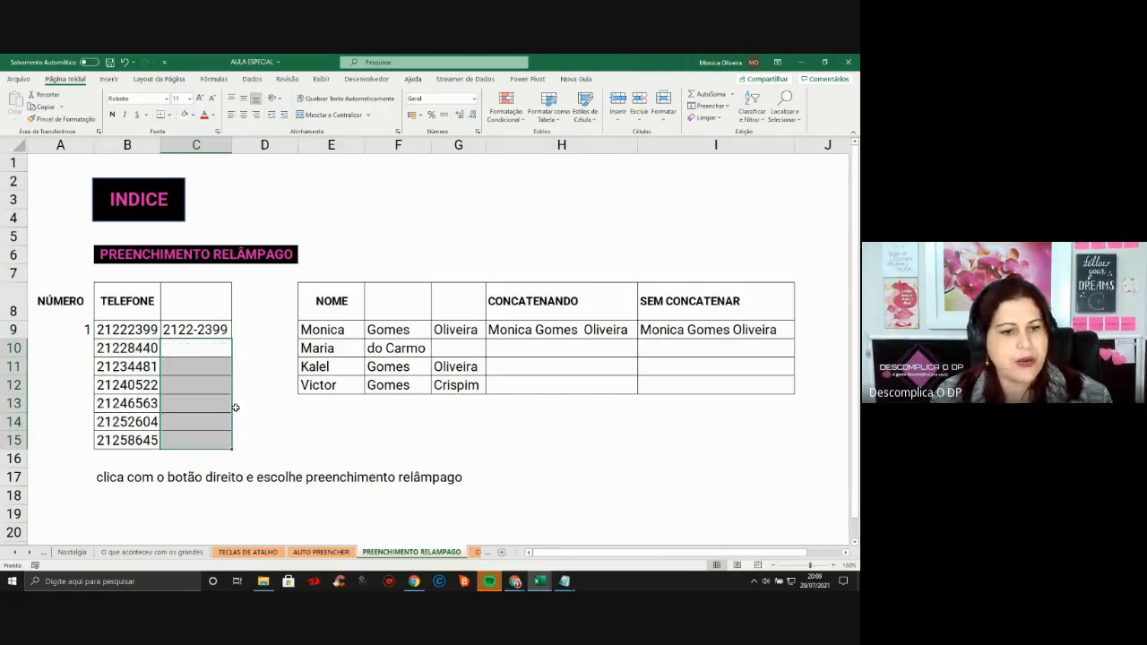
click(226, 333)
drag(231, 337, 221, 444)
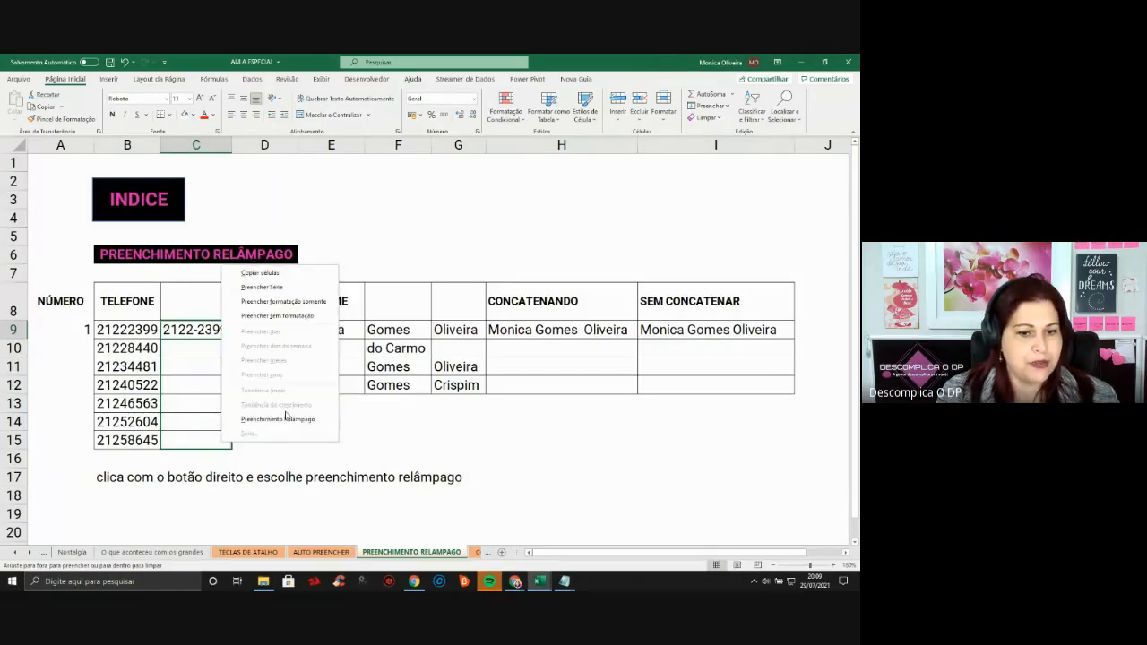
click(287, 424)
Check the flash-filled phones against the originals in B10, B11, B13 and B15
click(153, 353)
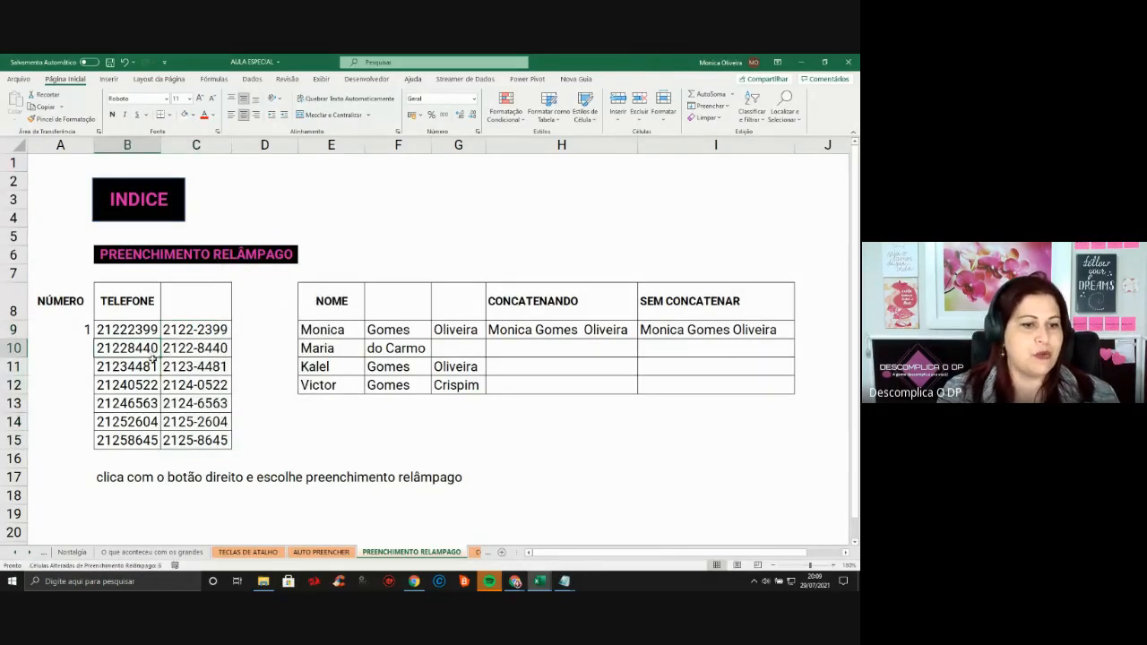
click(152, 366)
click(141, 407)
click(152, 438)
click(220, 369)
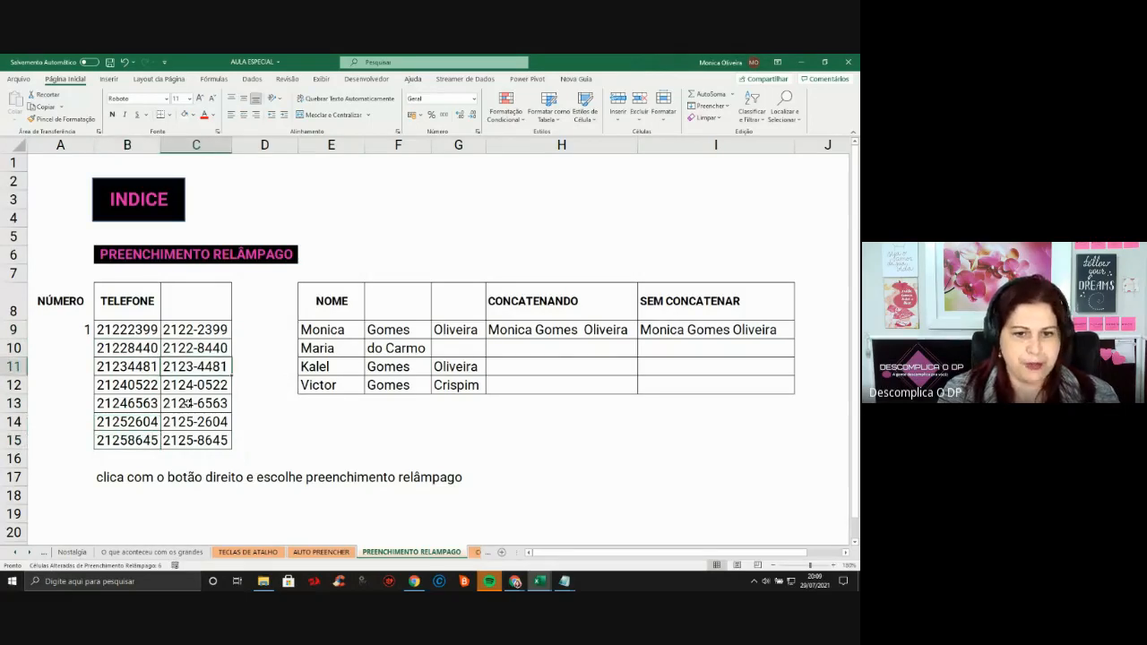
Review the name parts in E9:G12 and the joined full name in H9
click(618, 331)
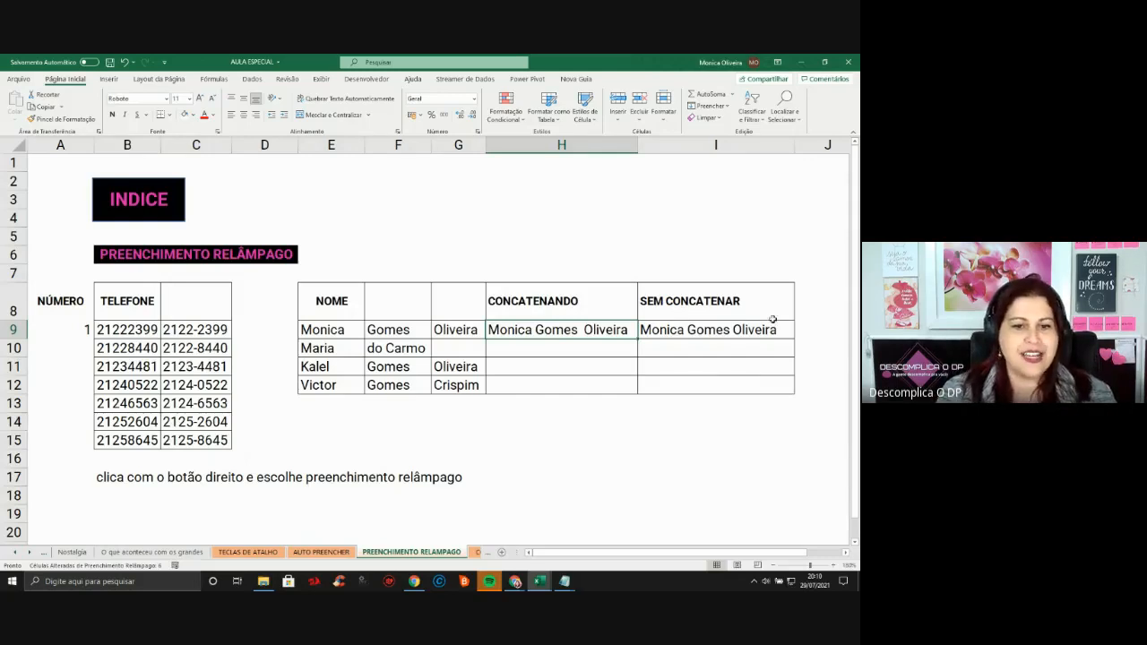
click(346, 333)
drag(344, 342, 336, 390)
drag(406, 332, 399, 387)
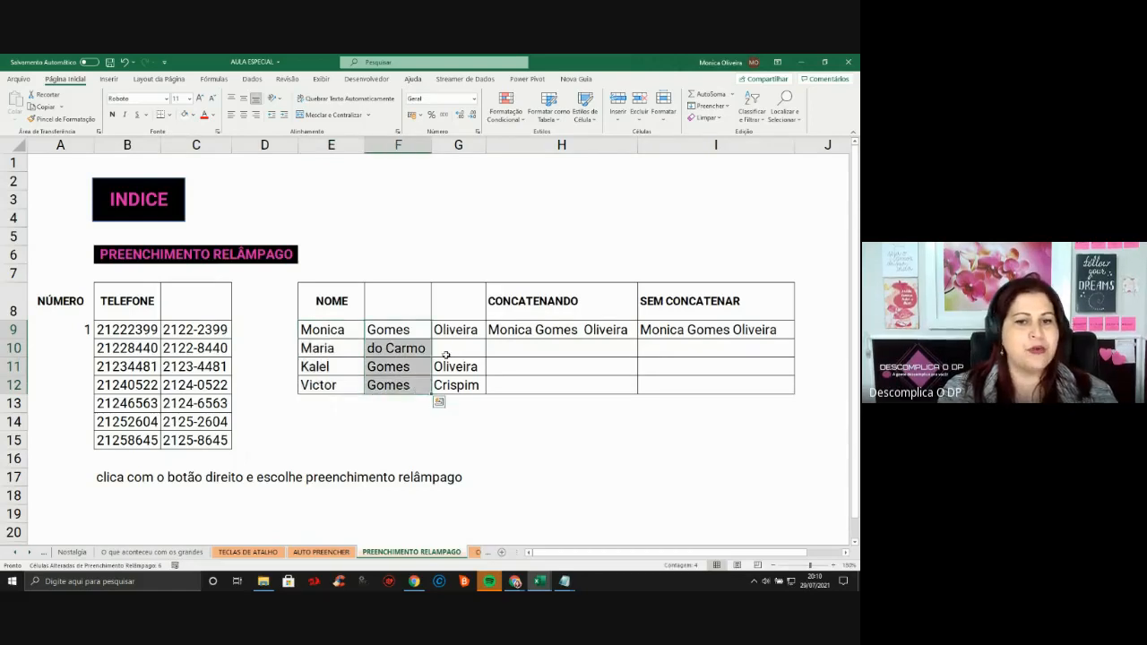
drag(448, 329, 456, 399)
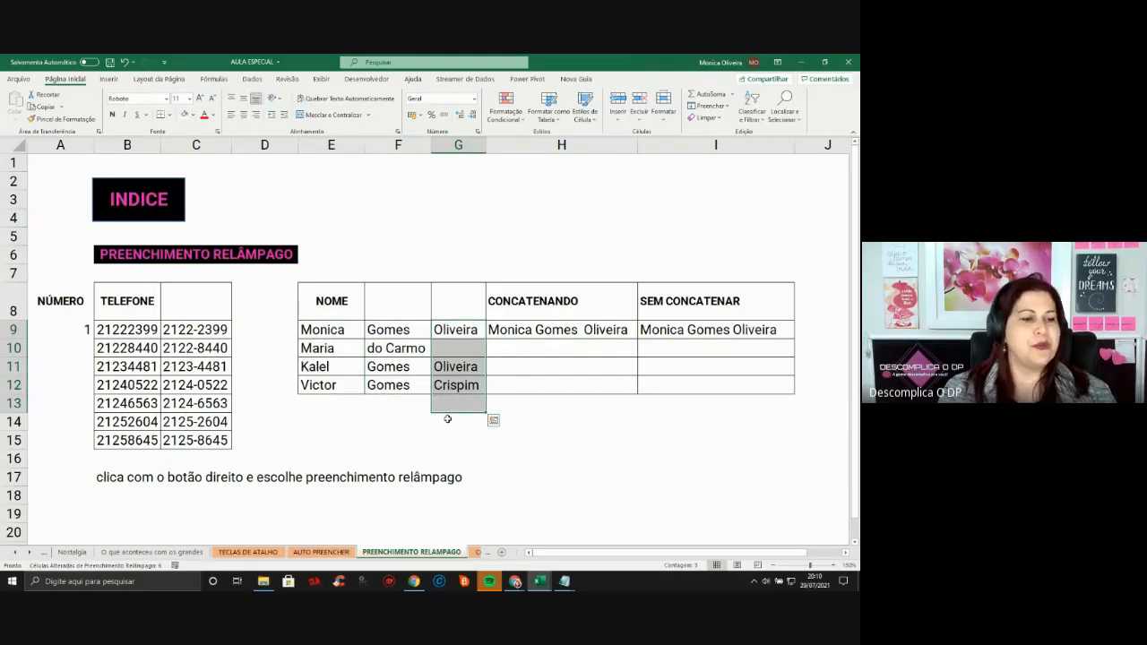
click(416, 329)
click(544, 329)
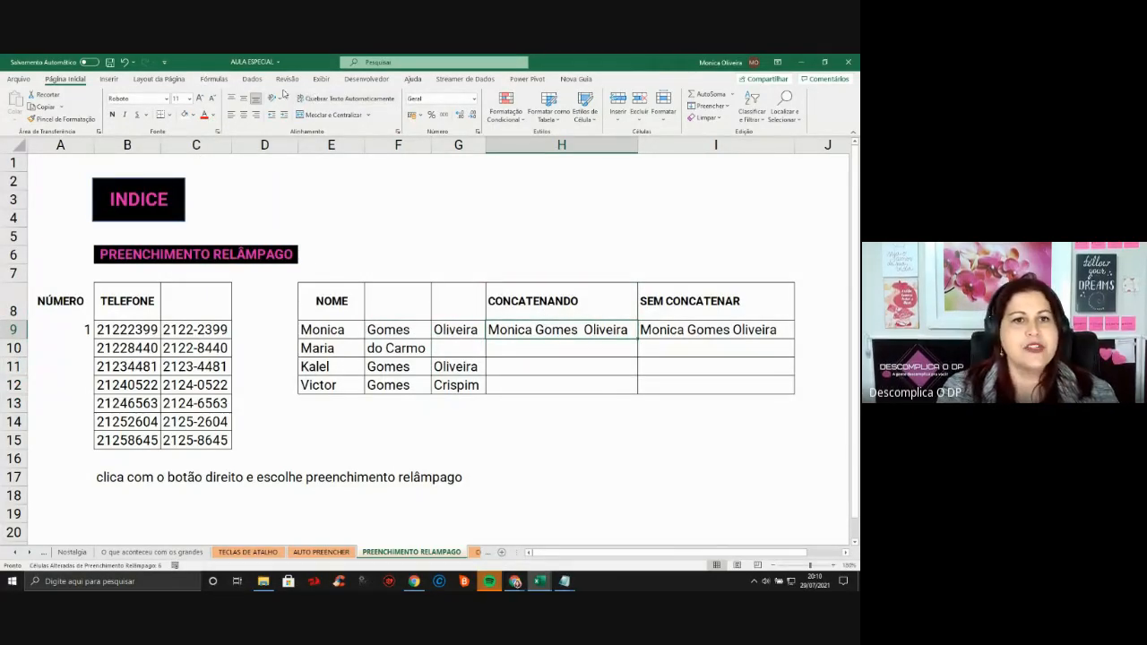
Turn on the Barra de Fórmulas from the Exibir options
click(320, 83)
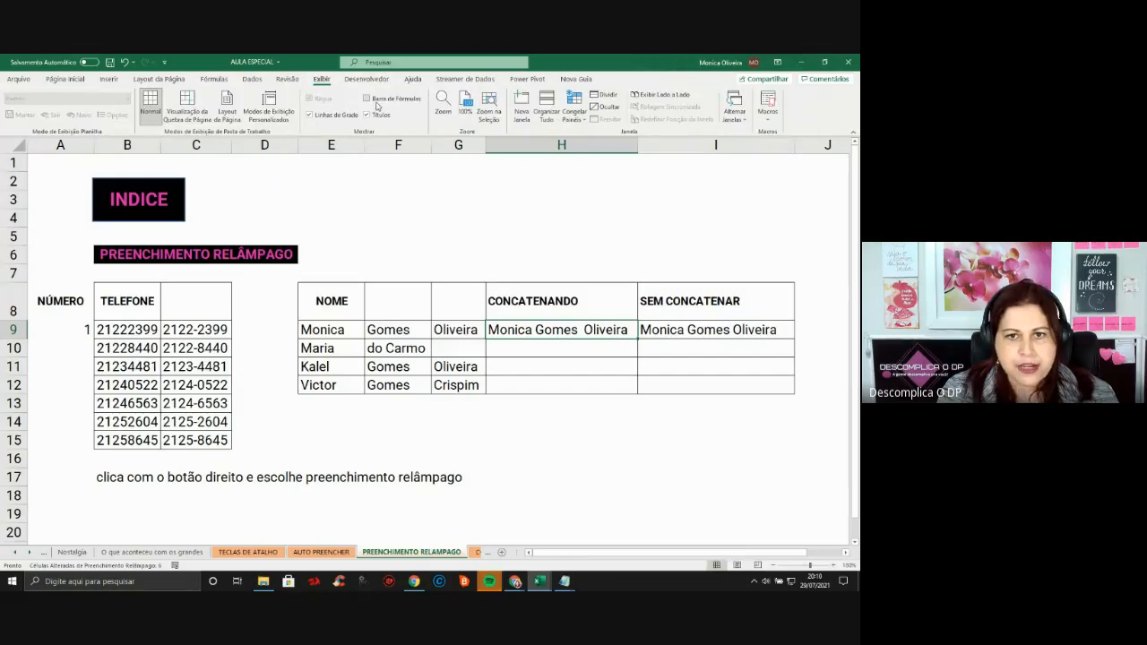
click(368, 99)
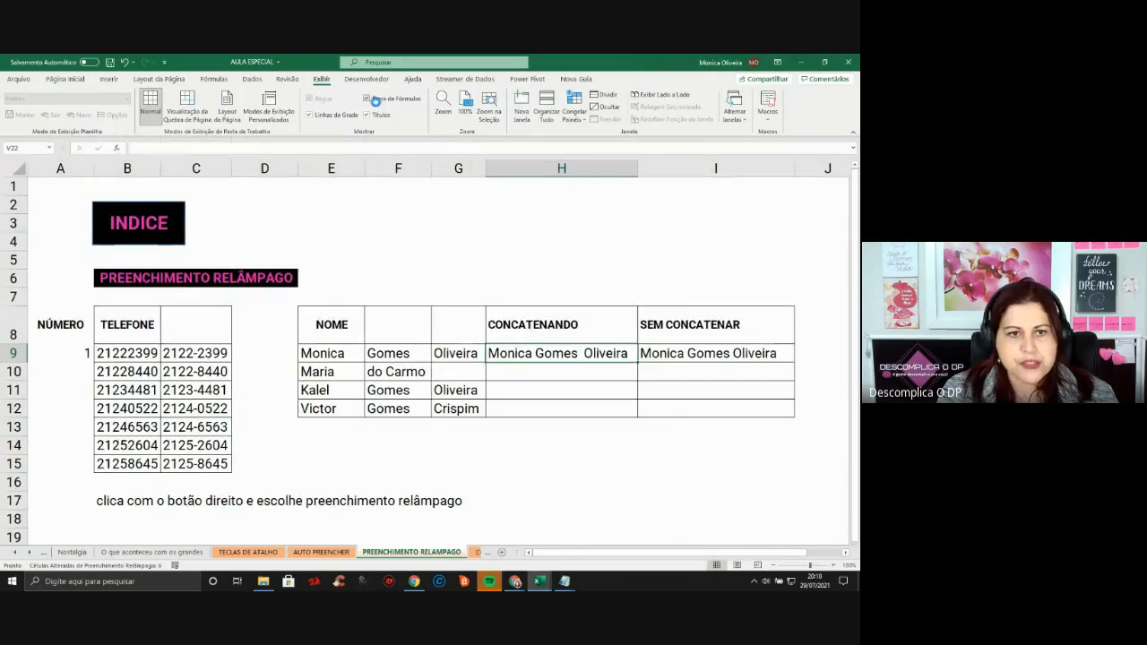
click(582, 313)
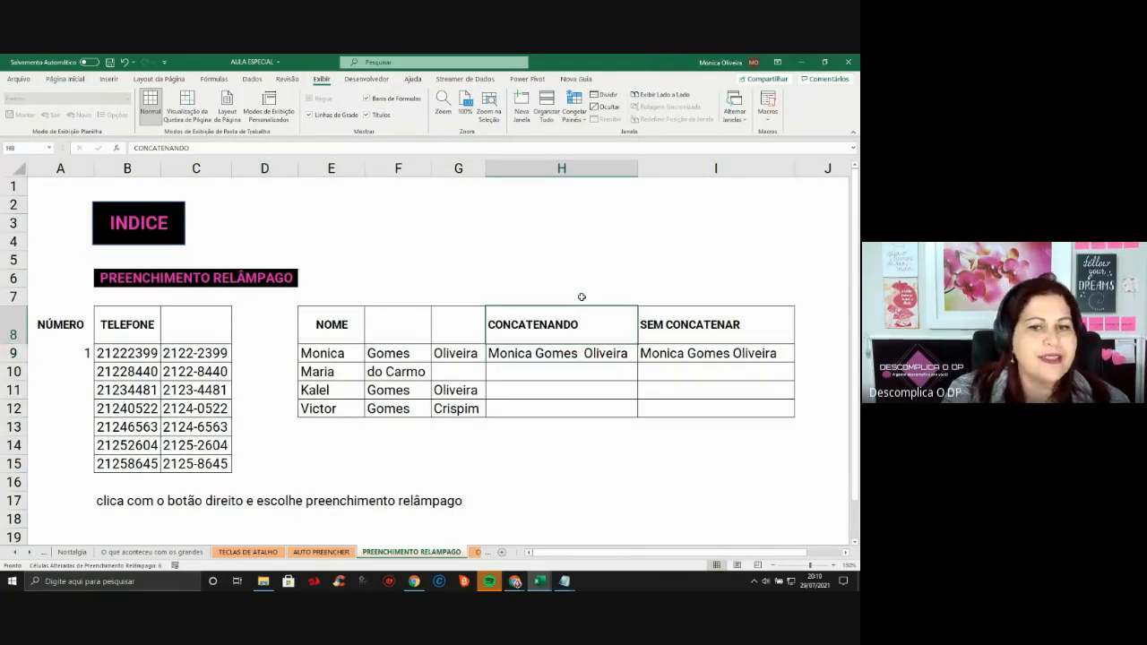
click(584, 261)
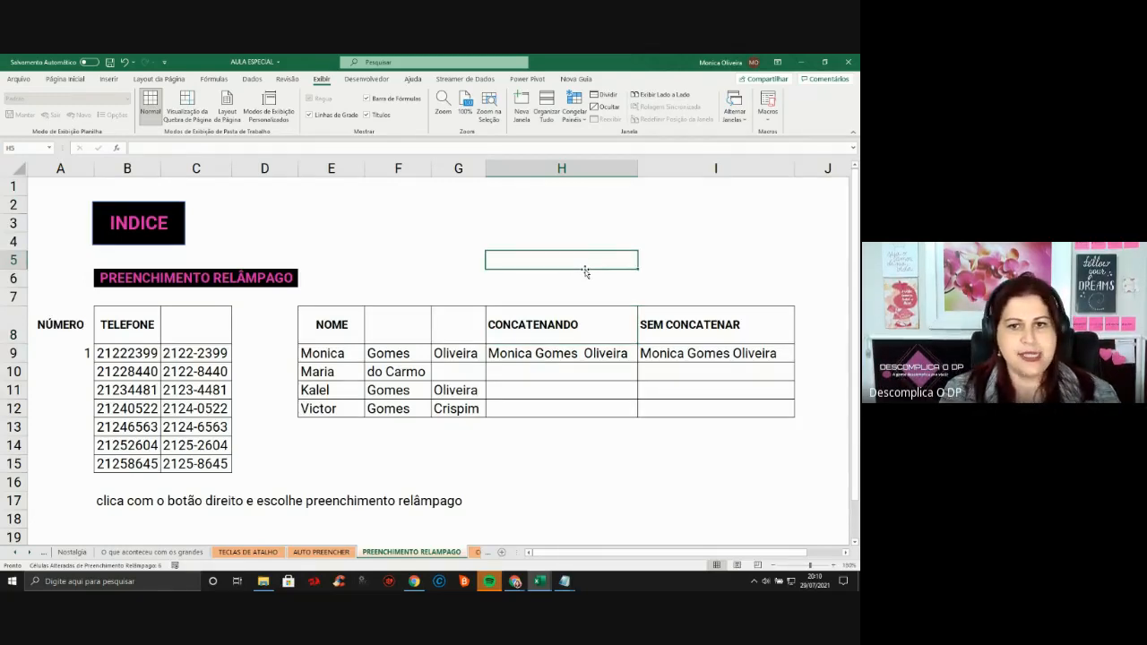
Type eu, gosto, de and pizza into E3, F3, G3 and H3
key(Up)
key(Left)
key(Left)
key(Left)
key(Up)
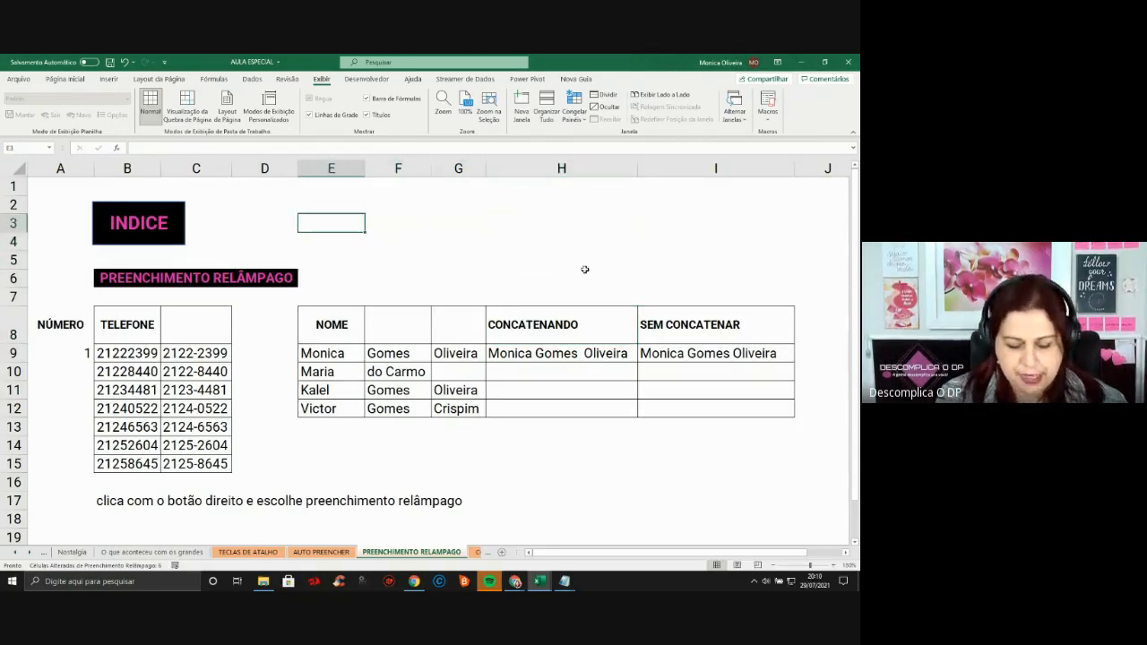
text(eu)
key(Right)
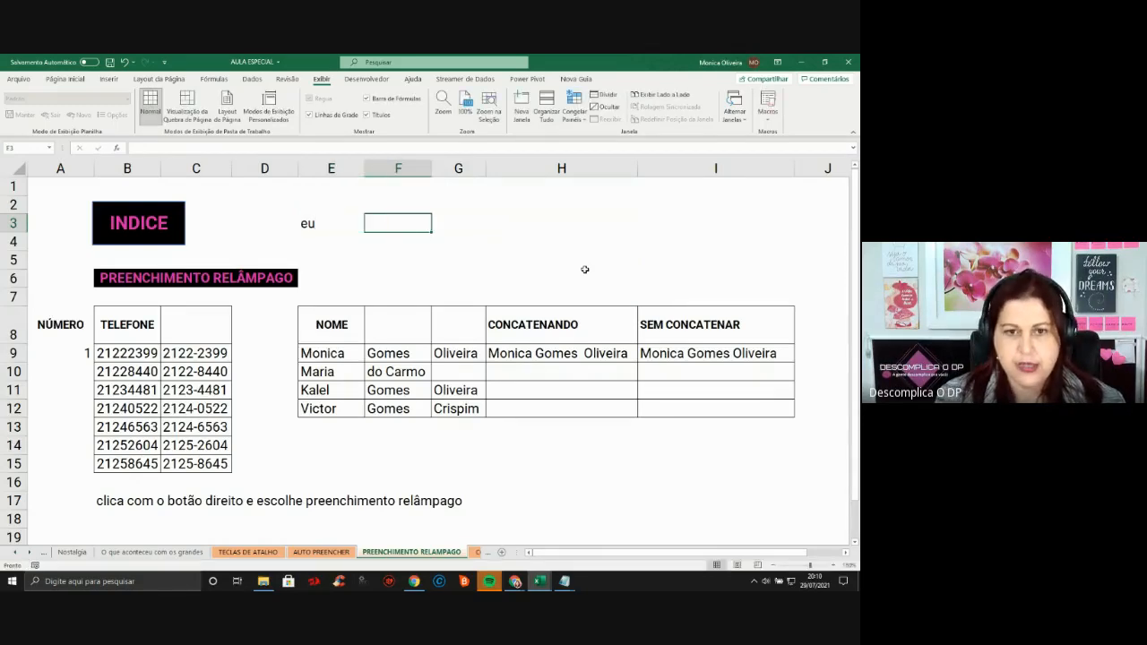
text(gosto)
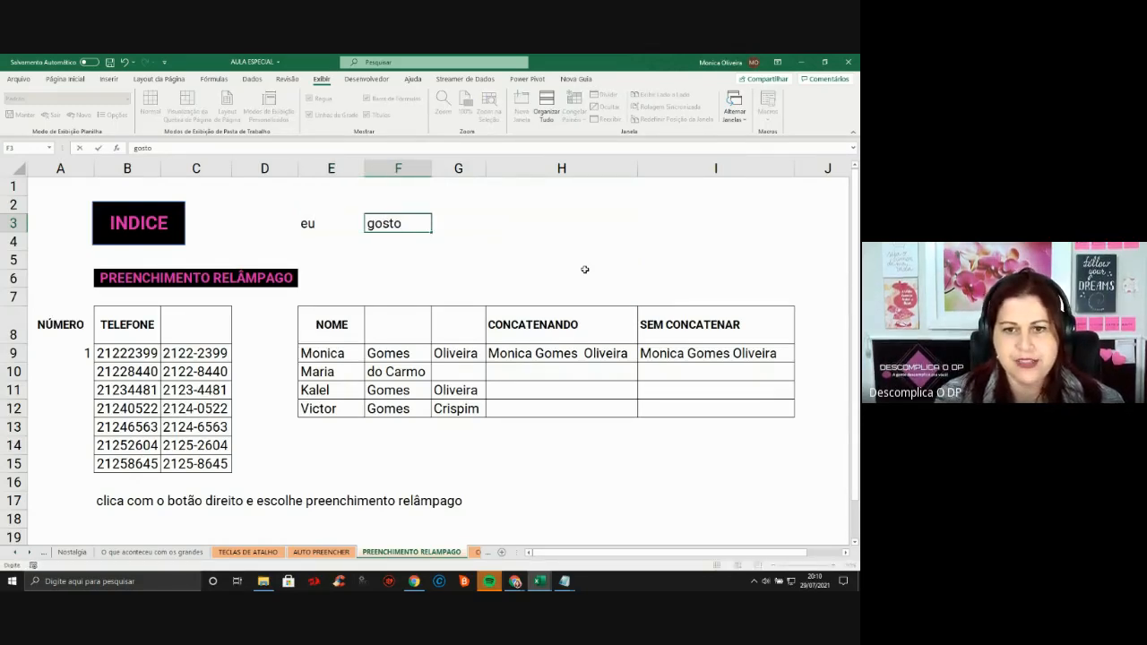
key(Right)
text(de)
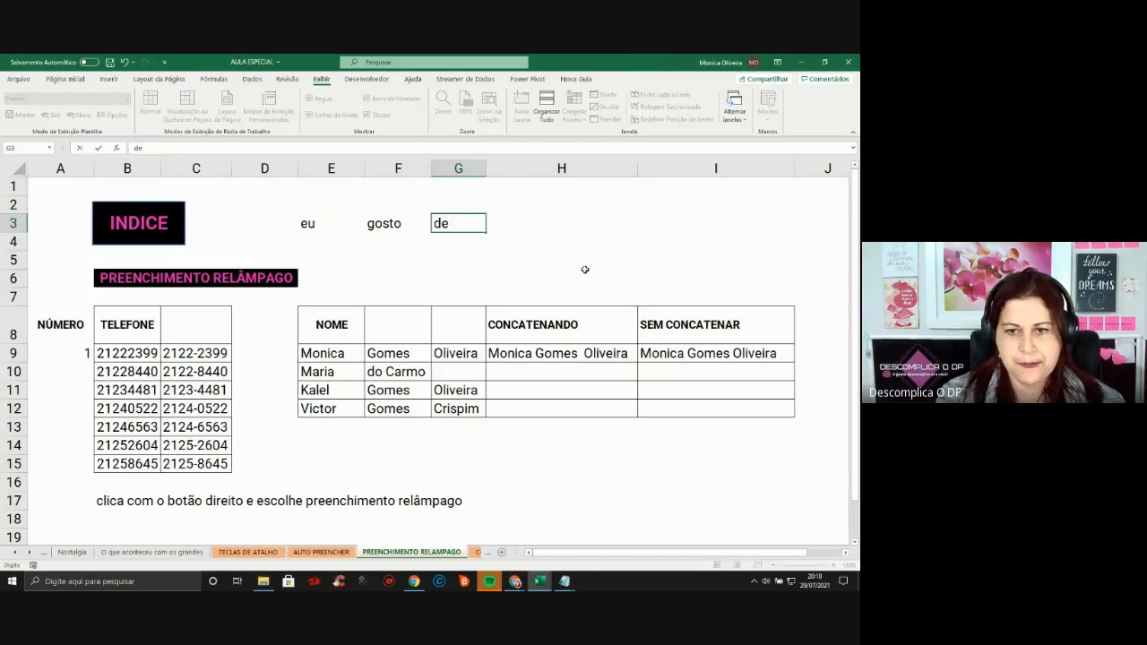
key(Right)
text(pizza)
key(Right)
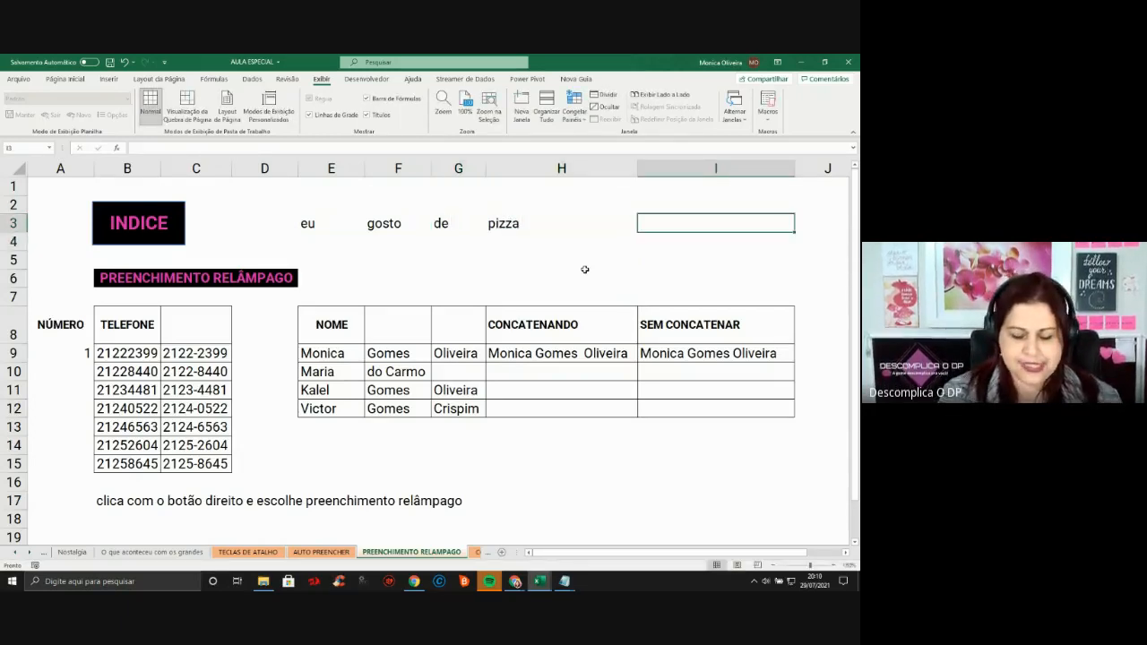
Enter =CONCAT(E3+F3+G3+H3) in I3, which returns #VALOR!
text(=concat()
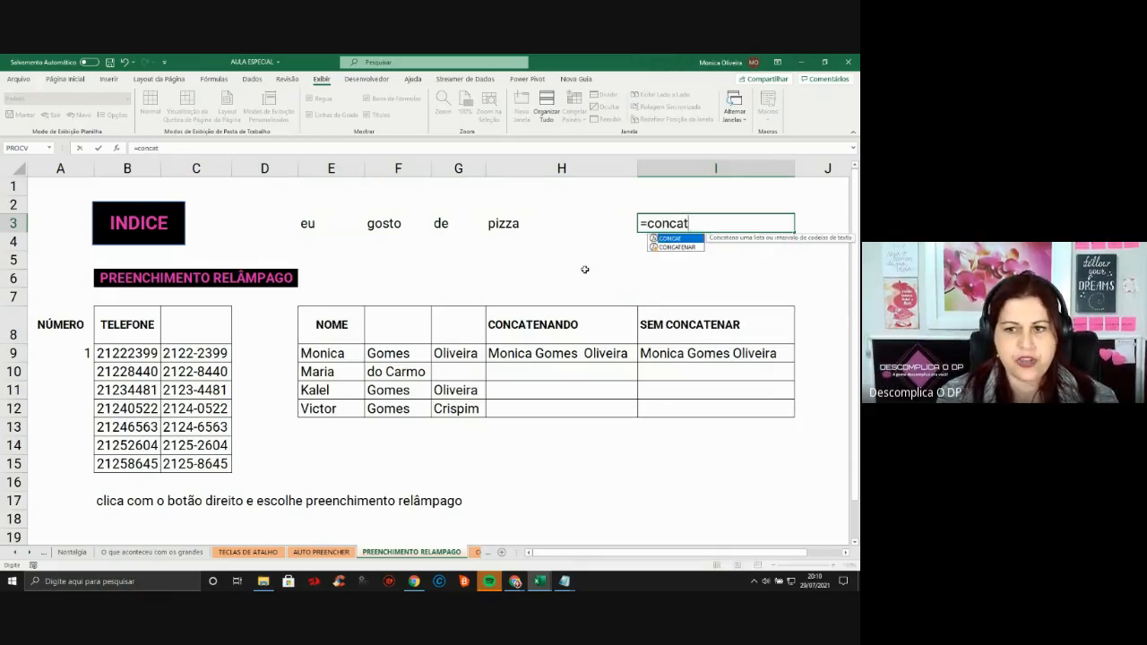
click(332, 228)
text(+)
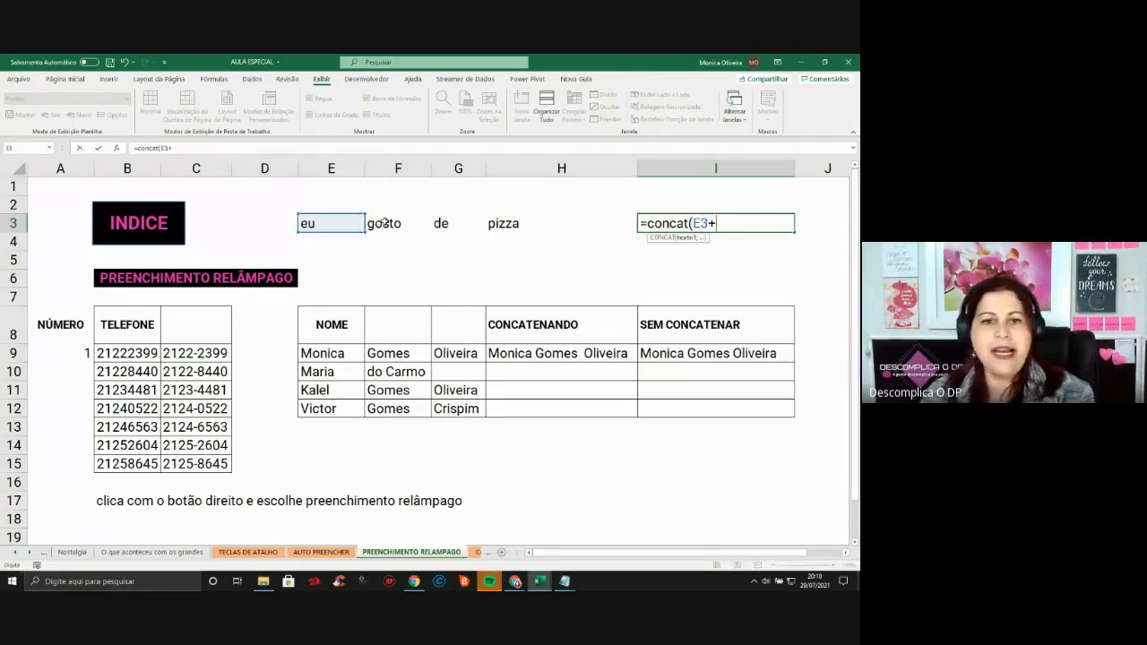
click(394, 224)
text(+)
click(441, 223)
text(+)
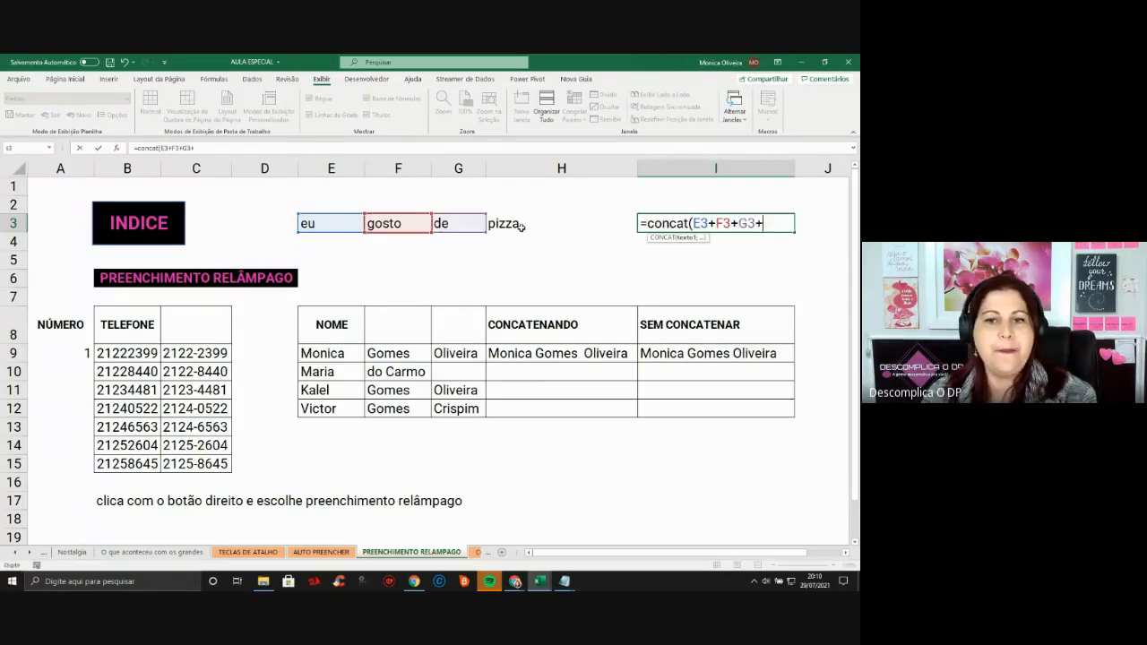
click(518, 223)
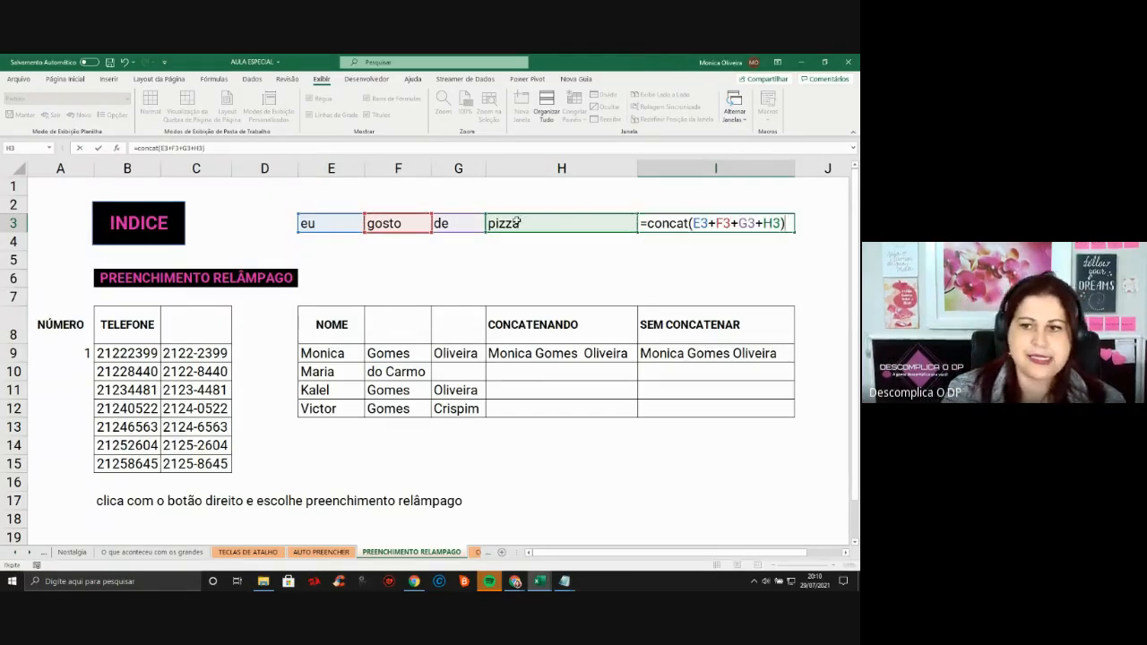
key(Return)
click(736, 228)
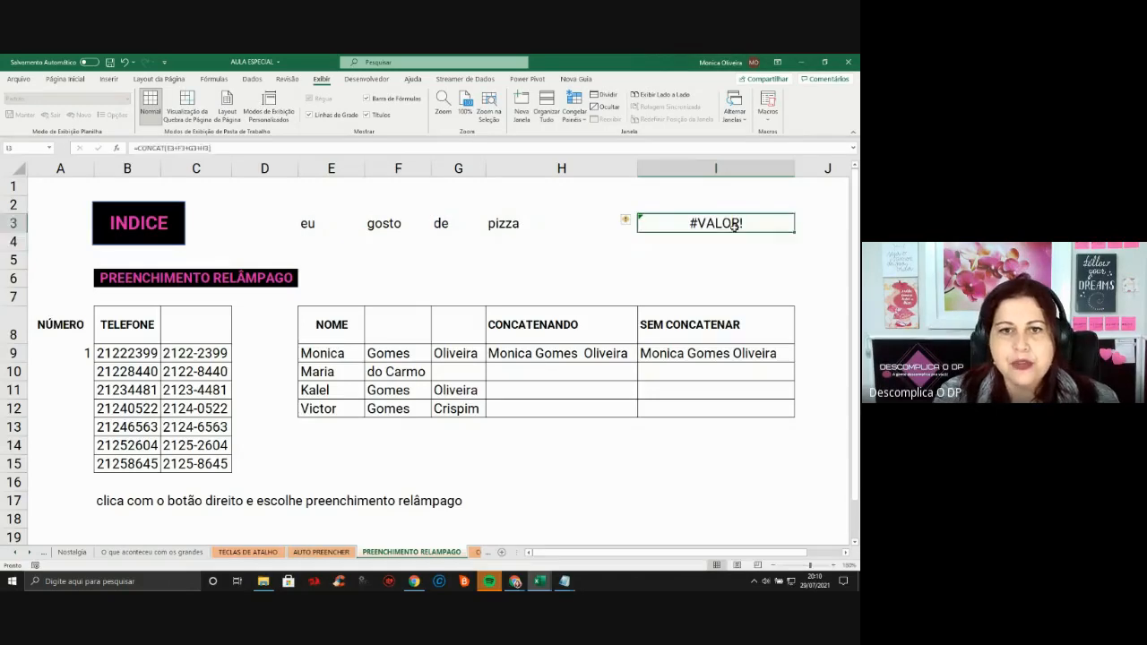
Keep cell I3's number format as General
click(67, 80)
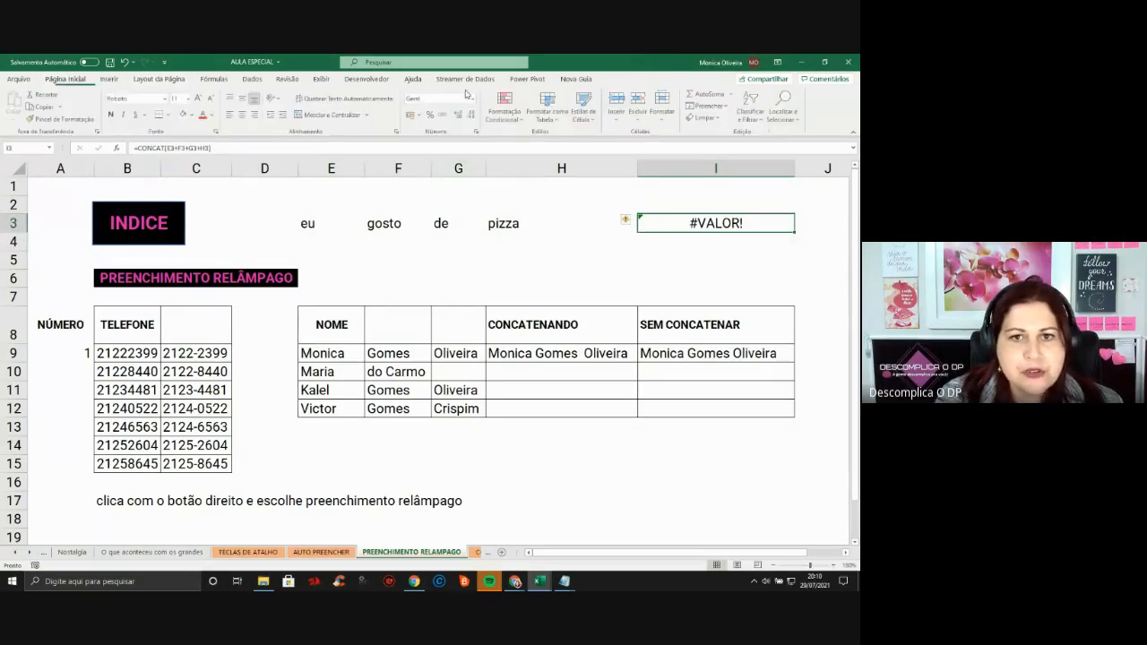
click(476, 101)
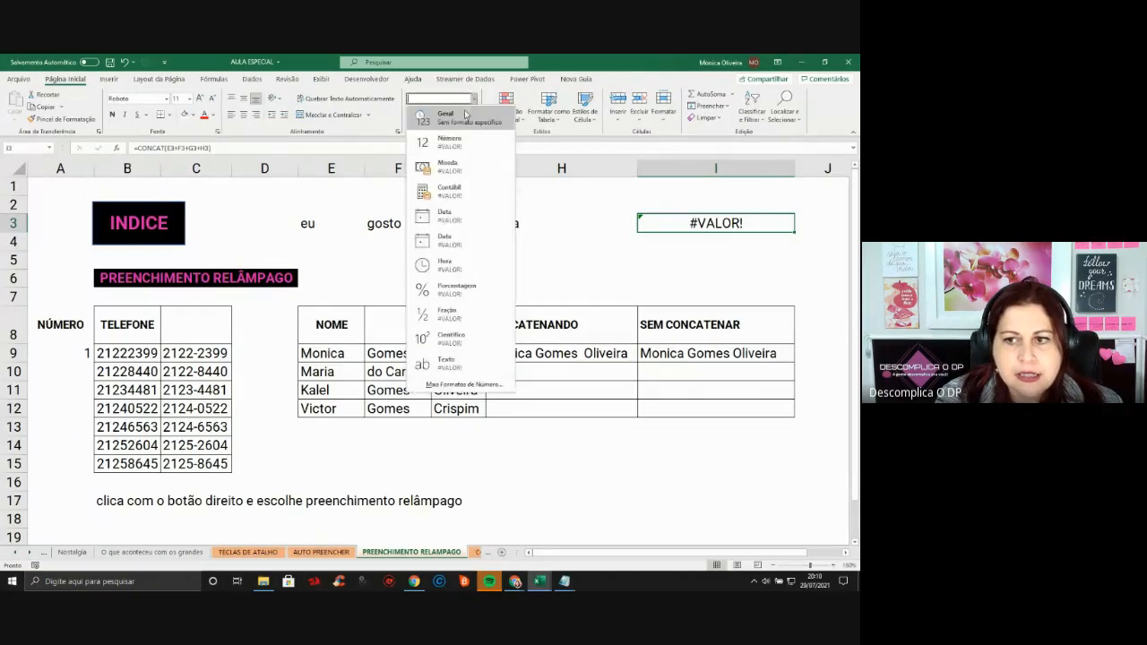
click(464, 119)
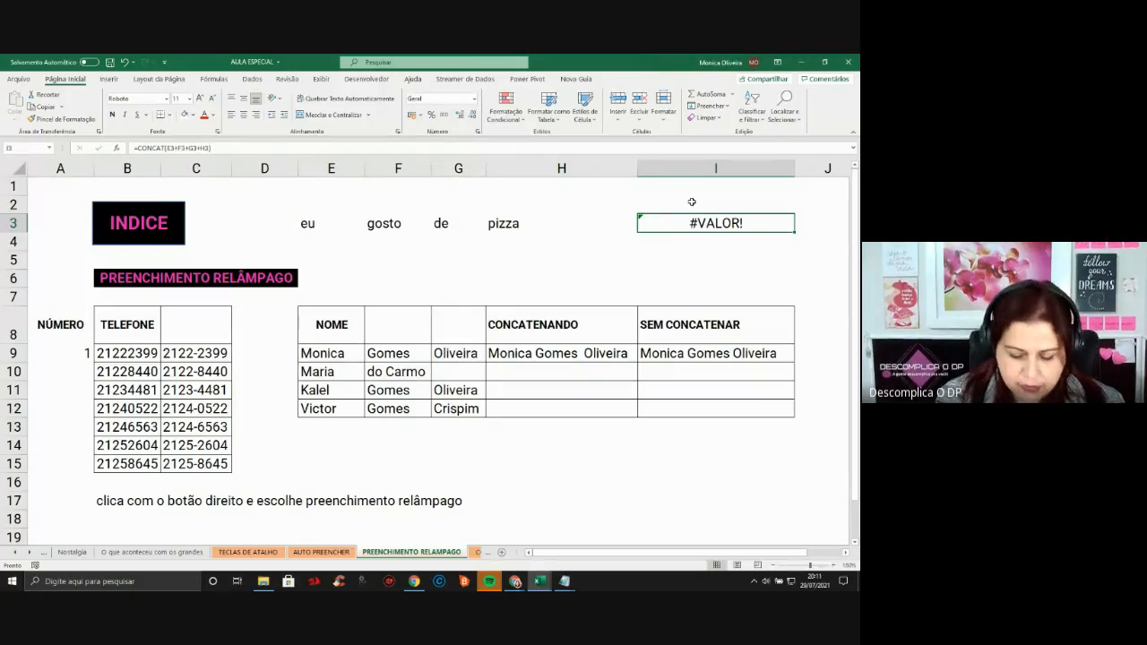
Enter =CONCAT(E3+F3+G3+H3) in I3, then delete its #VALOR! result
text(=conca)
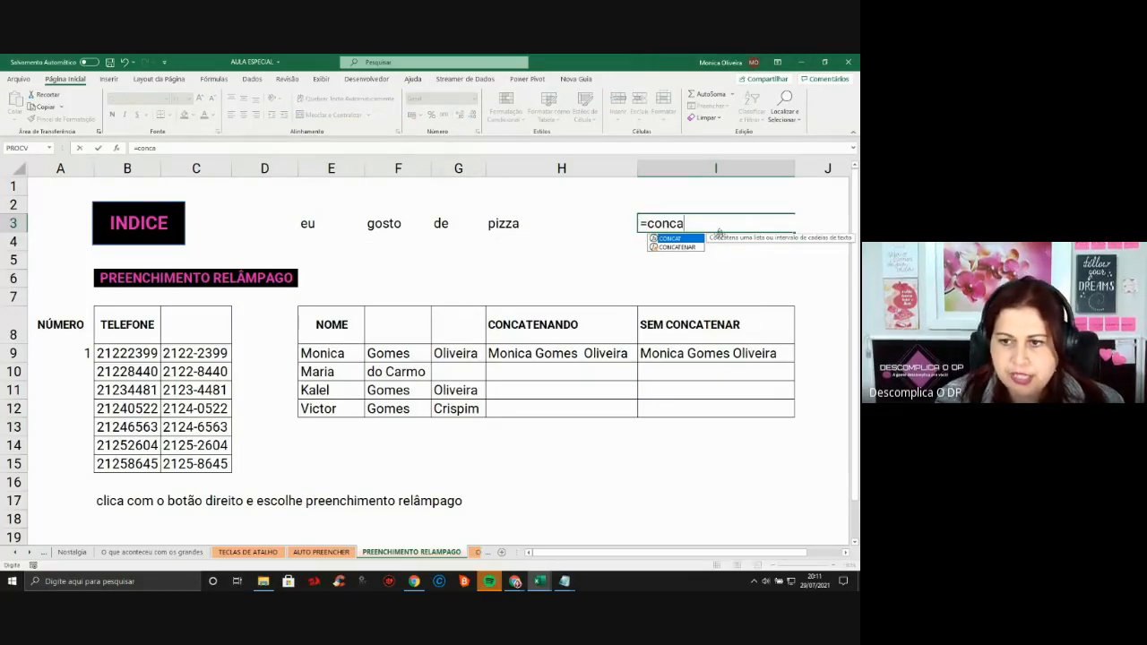
double_click(686, 240)
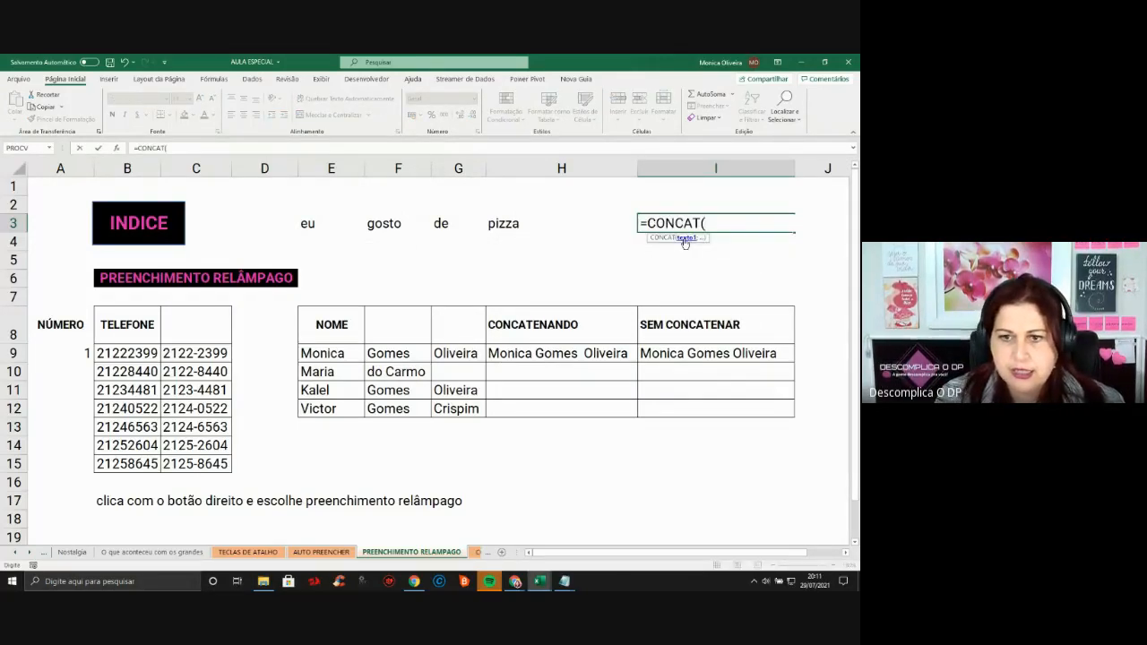
click(310, 225)
text(+)
click(372, 228)
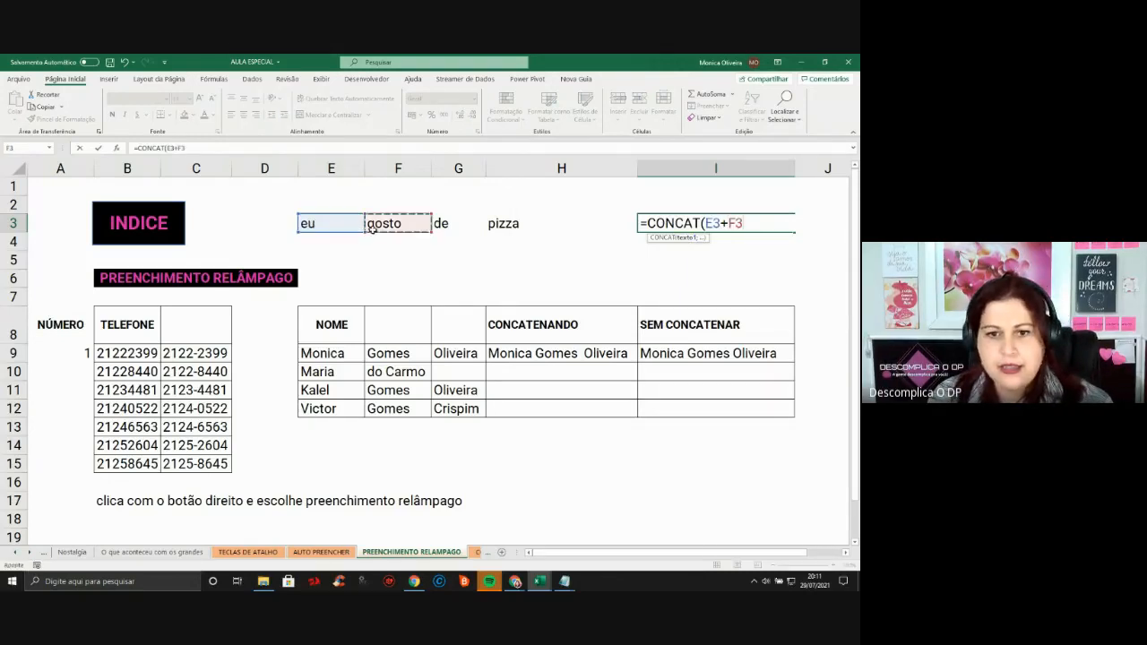
text(+)
click(445, 225)
text(+)
click(514, 226)
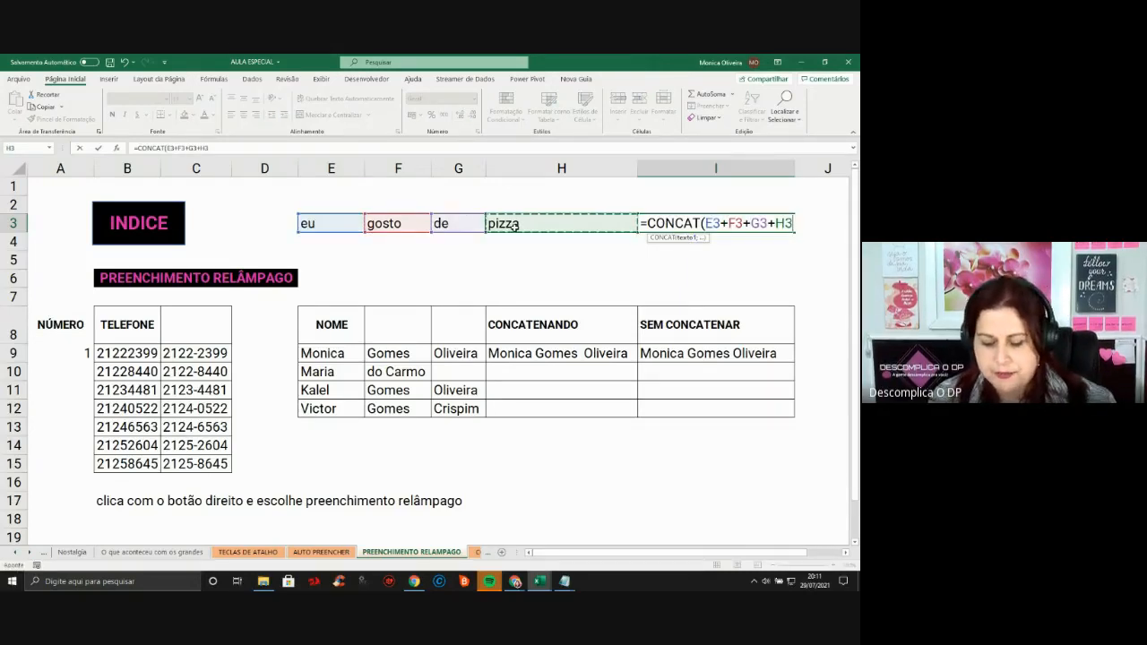
text())
key(Return)
key(Up)
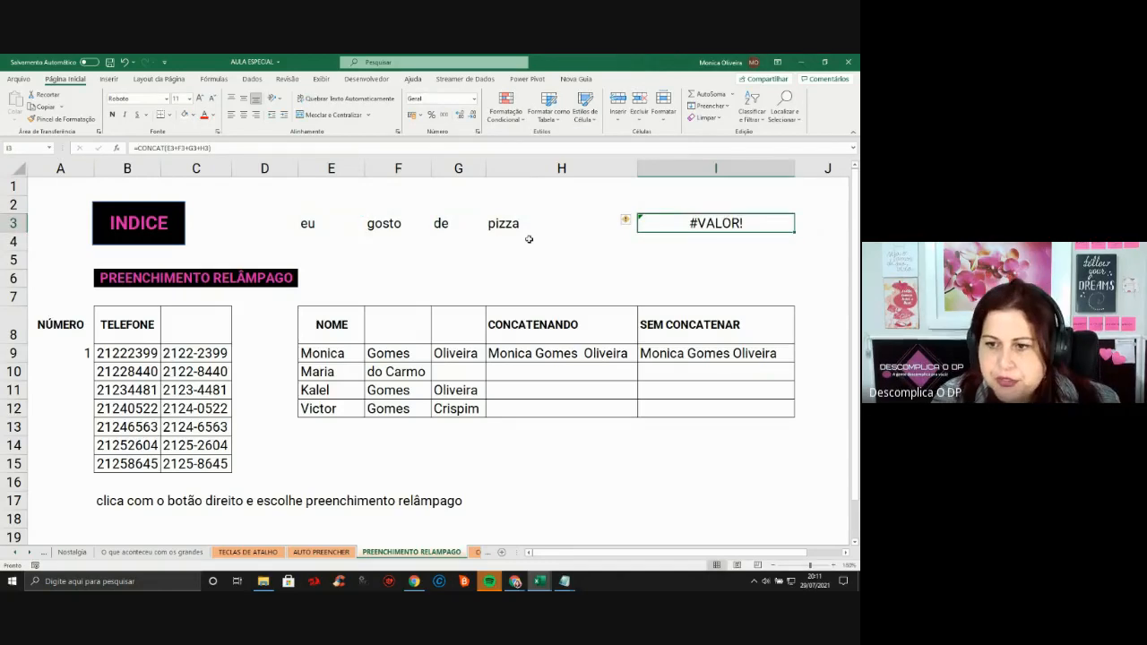
key(Delete)
Enter the plus-joined =CONCAT(E3+F3+G3+H3) formula in G4
key(Down)
key(Left)
key(Left)
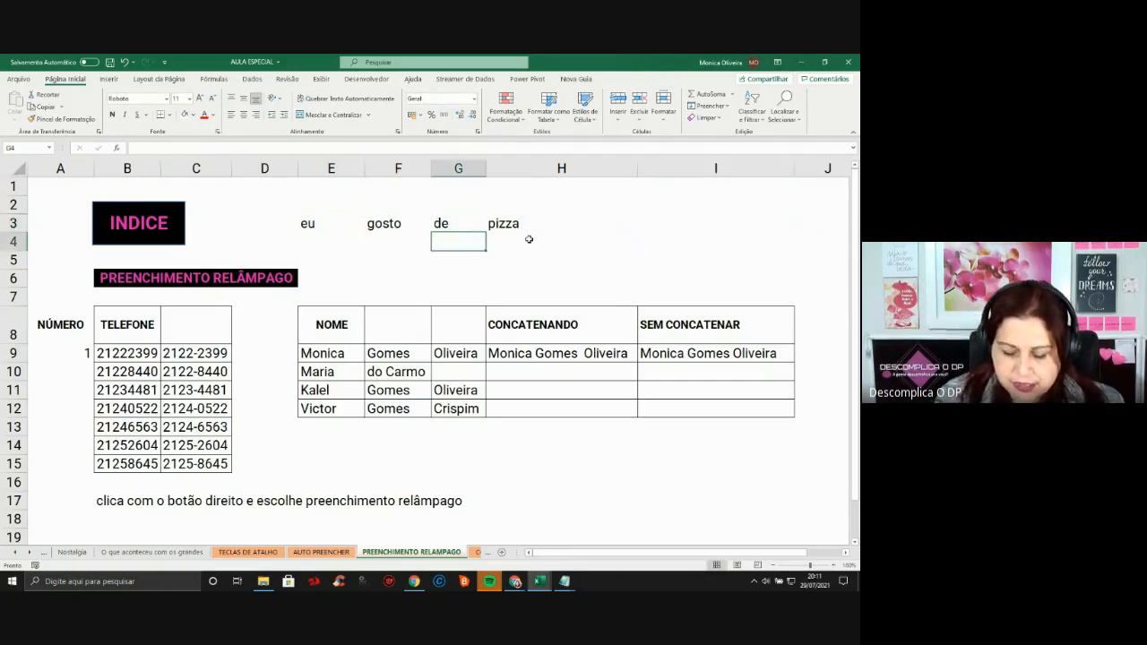
text(=)
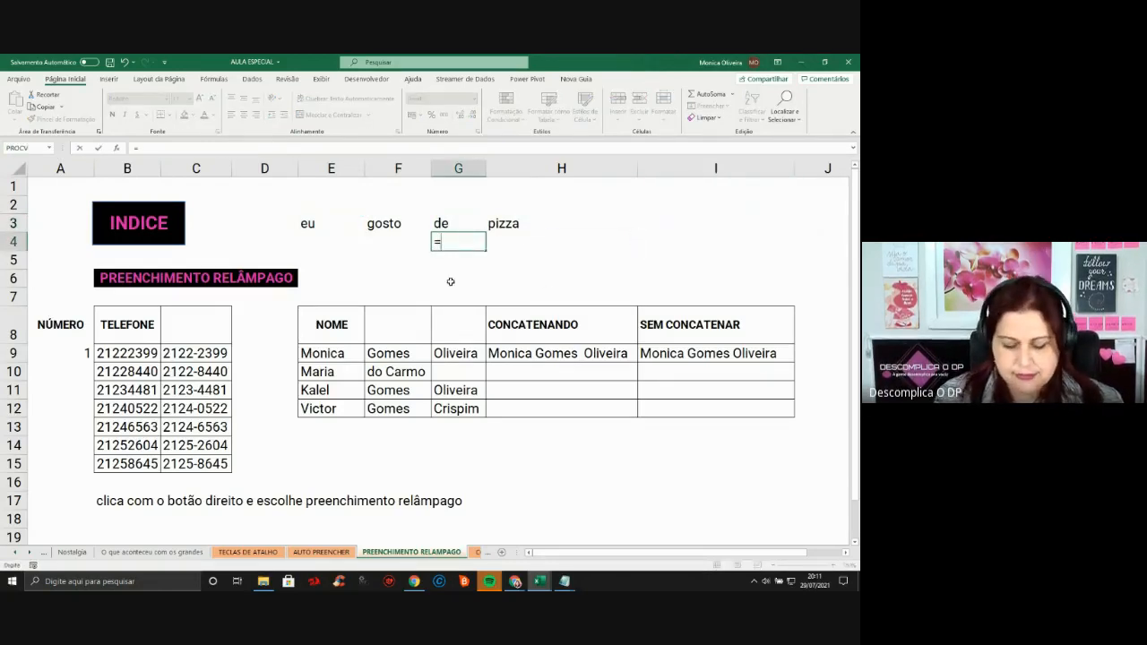
text(concat()
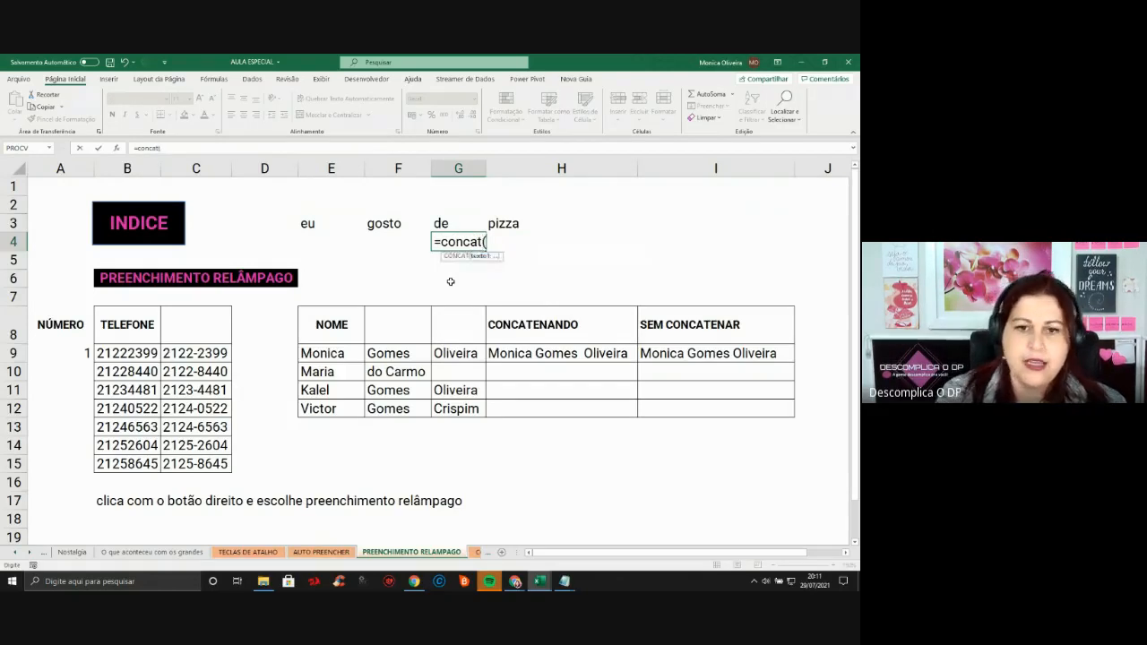
click(309, 224)
text(+)
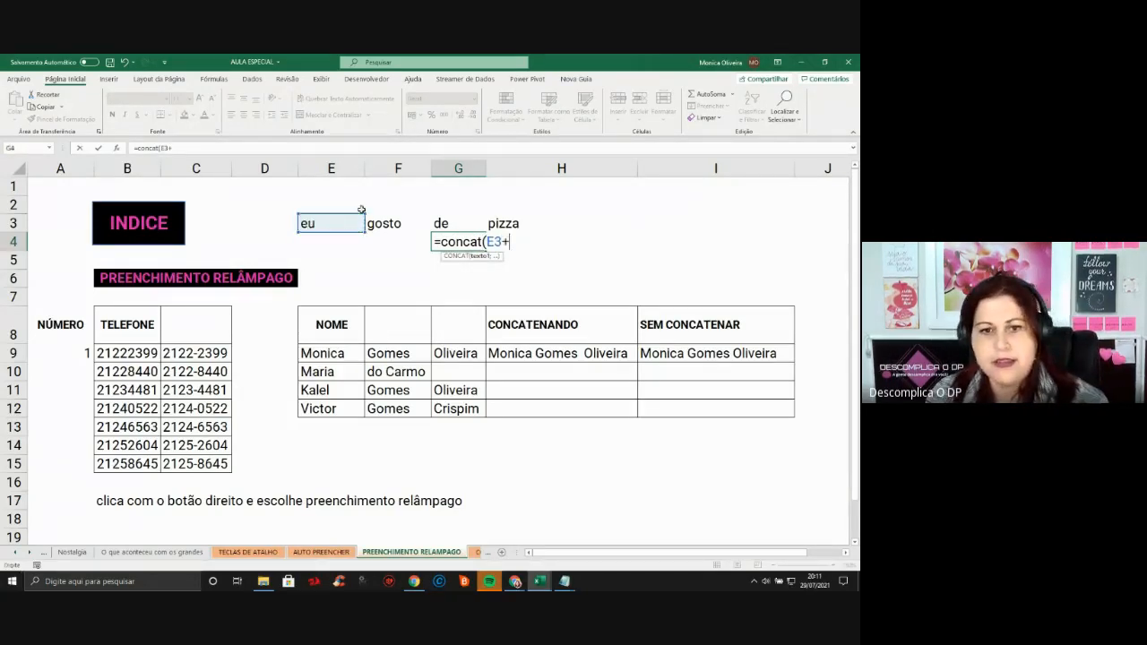
click(387, 224)
text(+)
click(449, 224)
text(+)
click(501, 224)
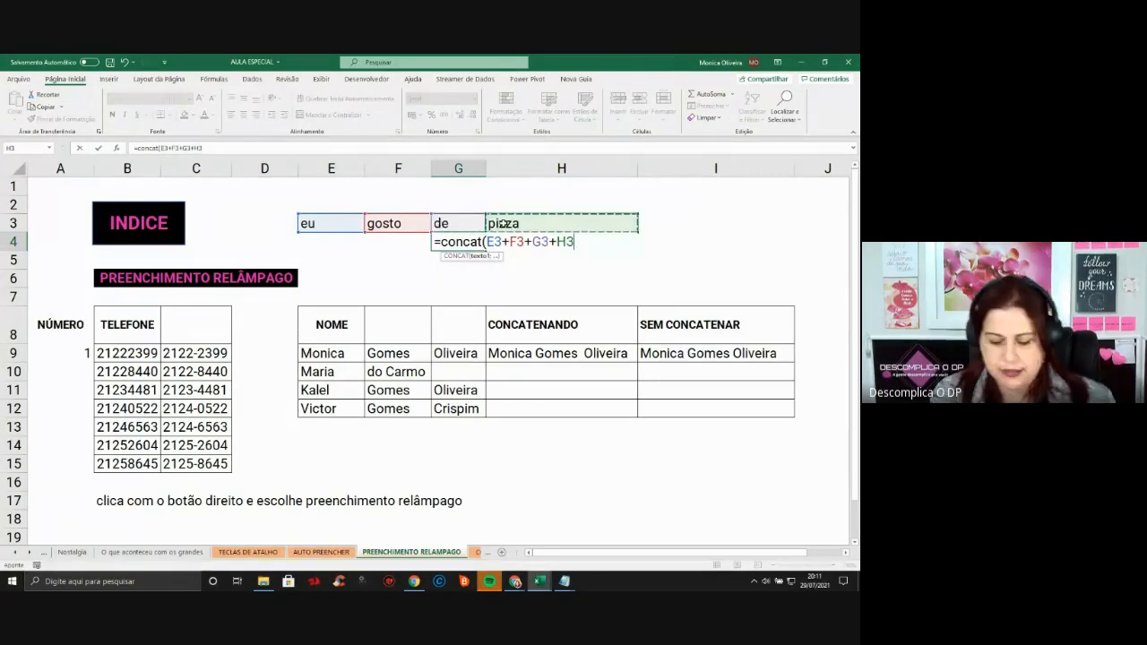
text())
key(Return)
Check G4's number format list, then clear the #VALOR! formula from G4
key(Up)
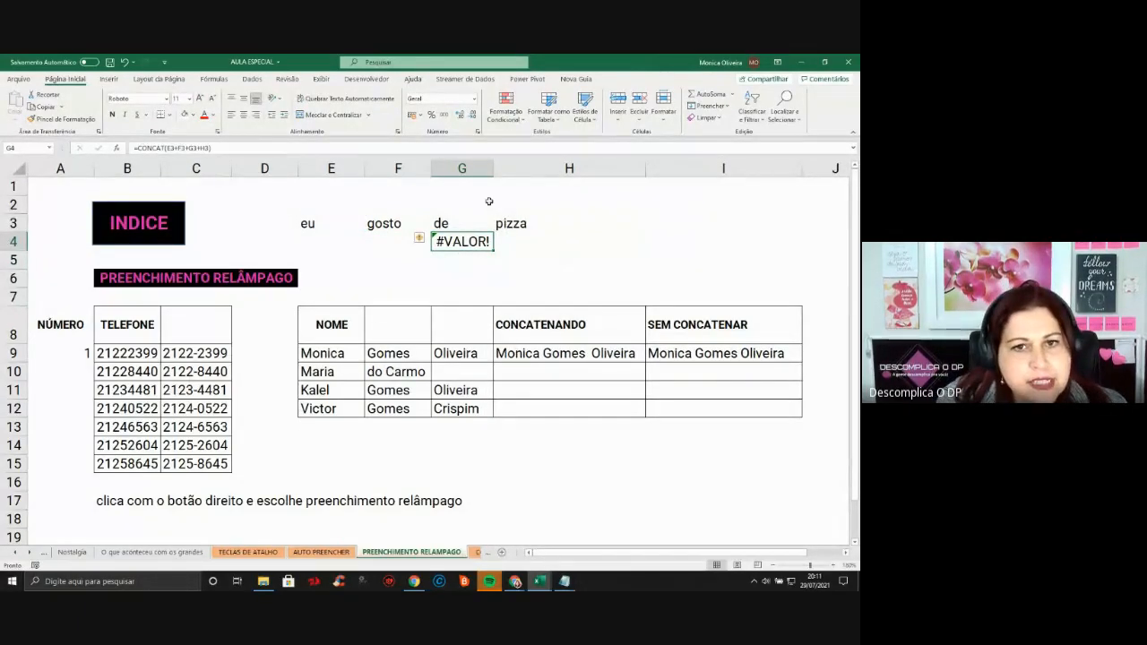
click(476, 98)
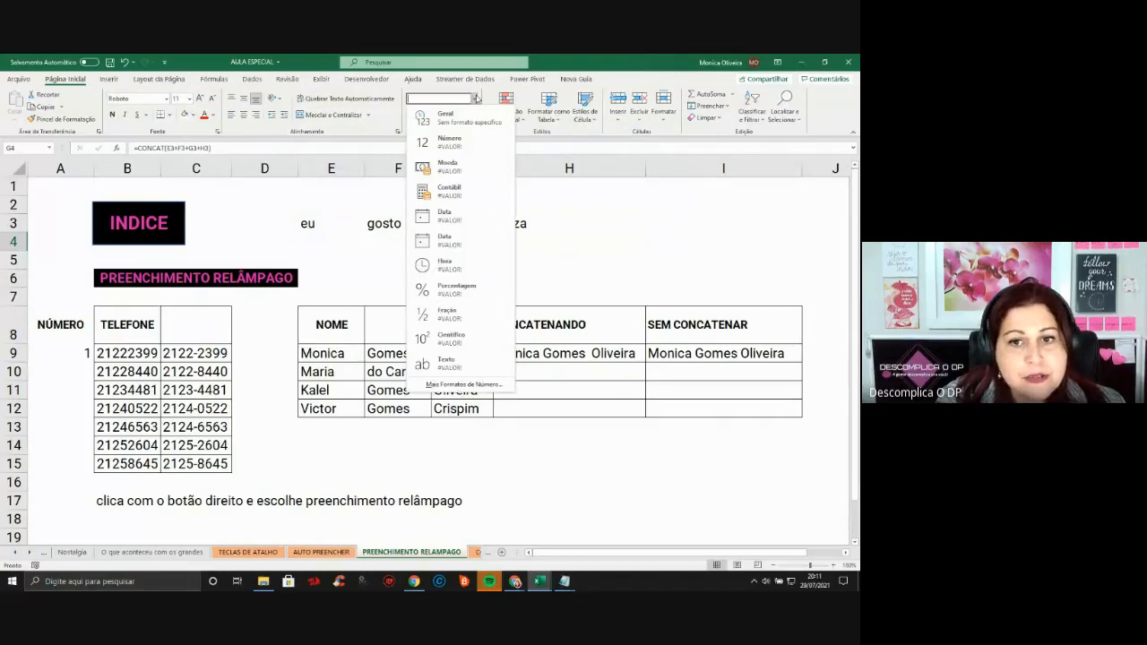
click(476, 98)
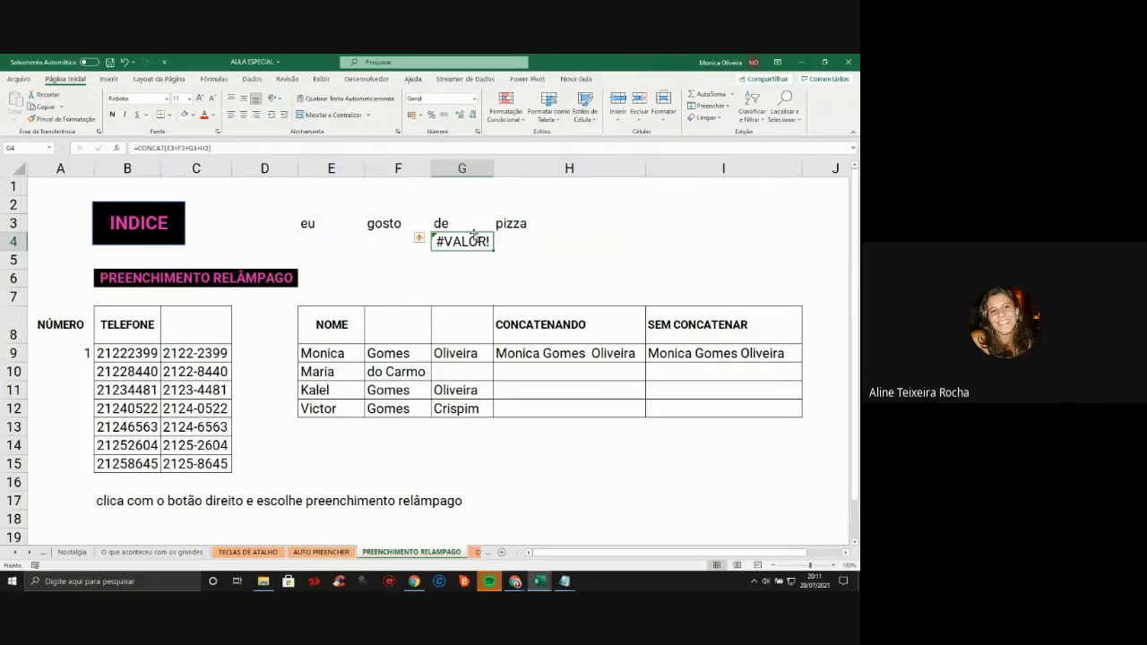
key(Delete)
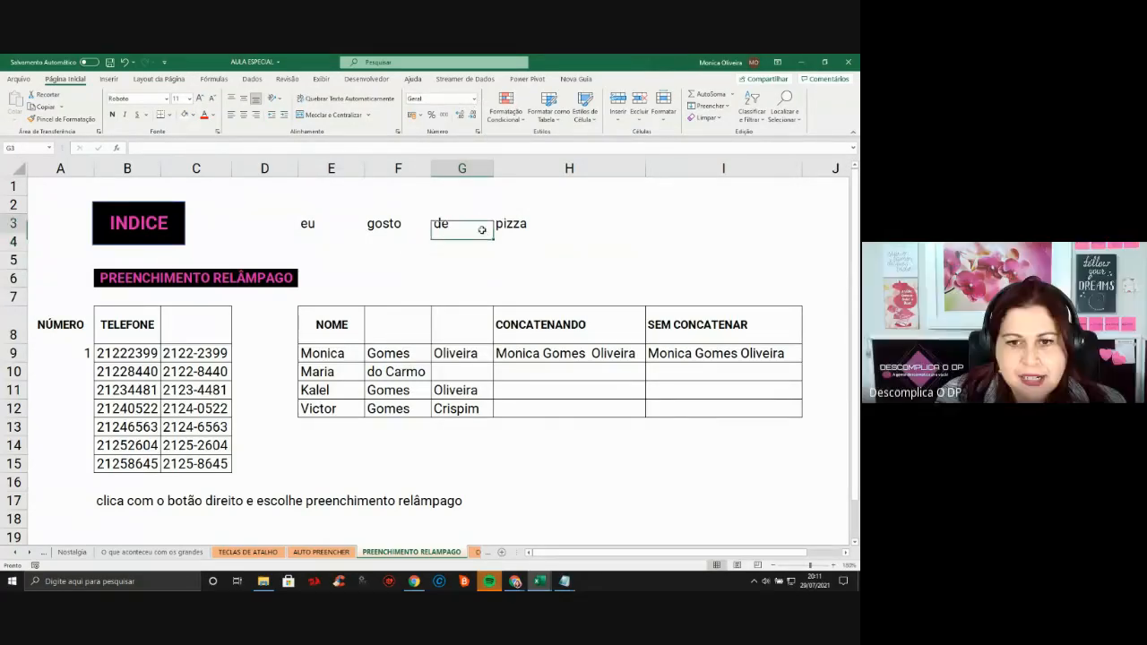
click(483, 231)
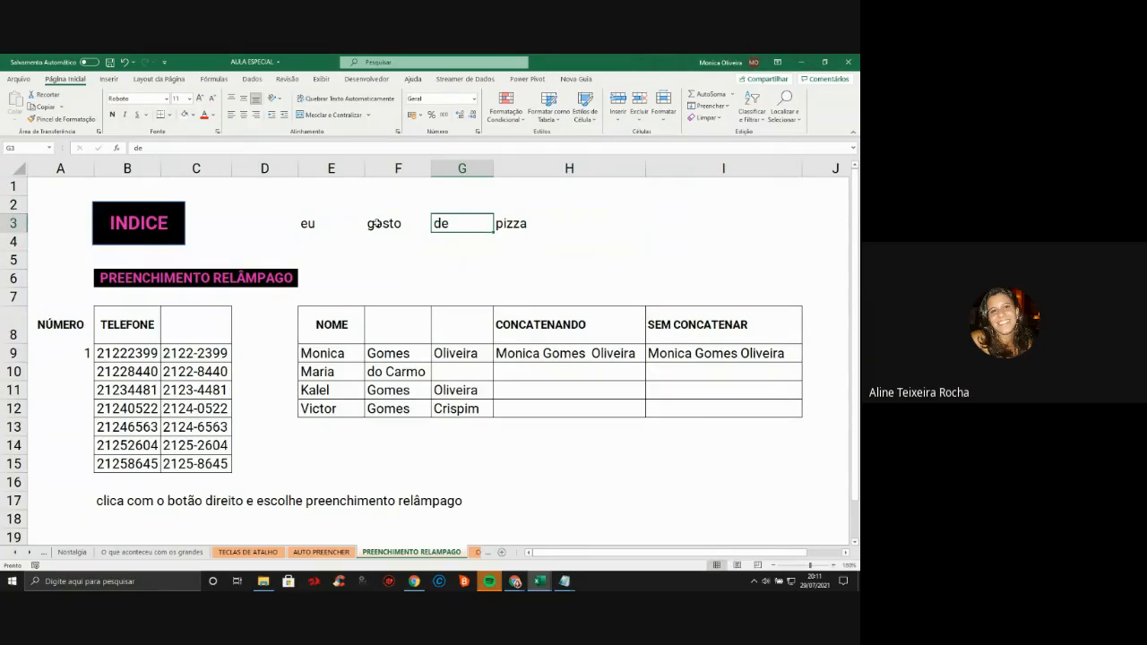
Enter =CONCAT(E3;F3;G3;H3) in G4 and autofit column G to show eugostode pizza
key(Down)
text(=)
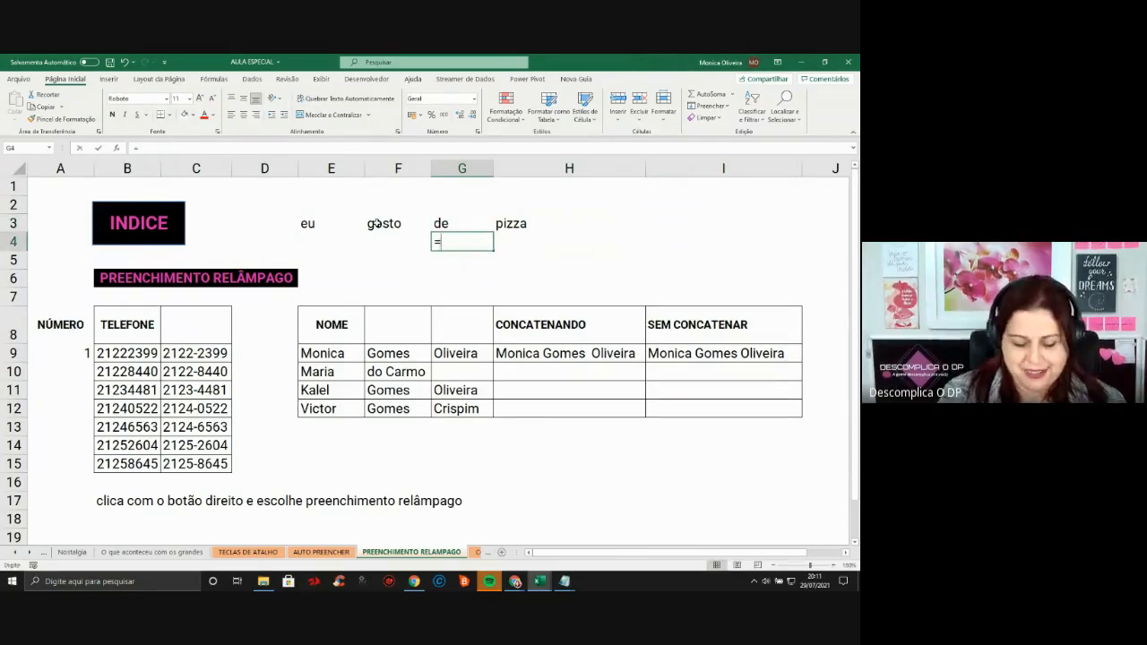
text(co)
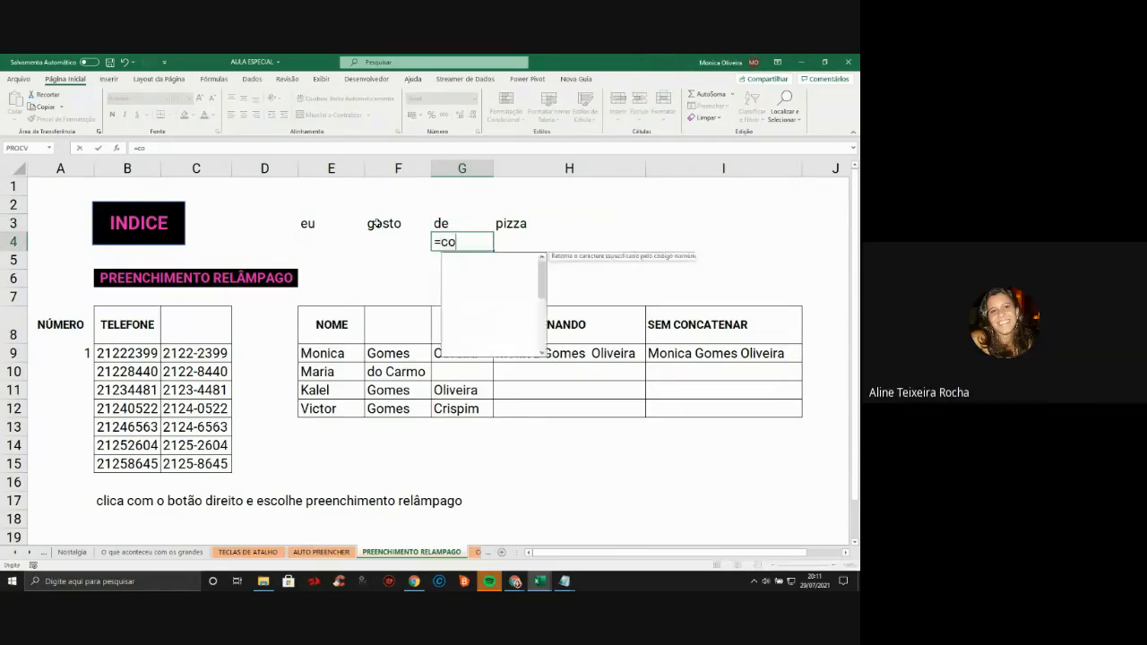
text(ncat()
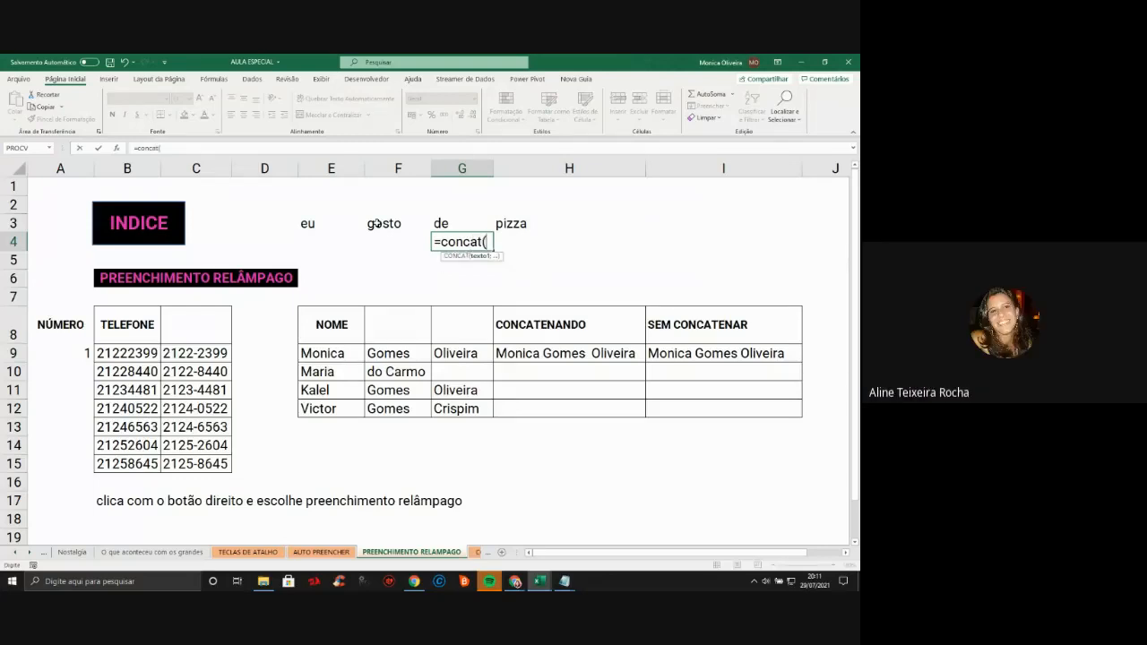
click(309, 224)
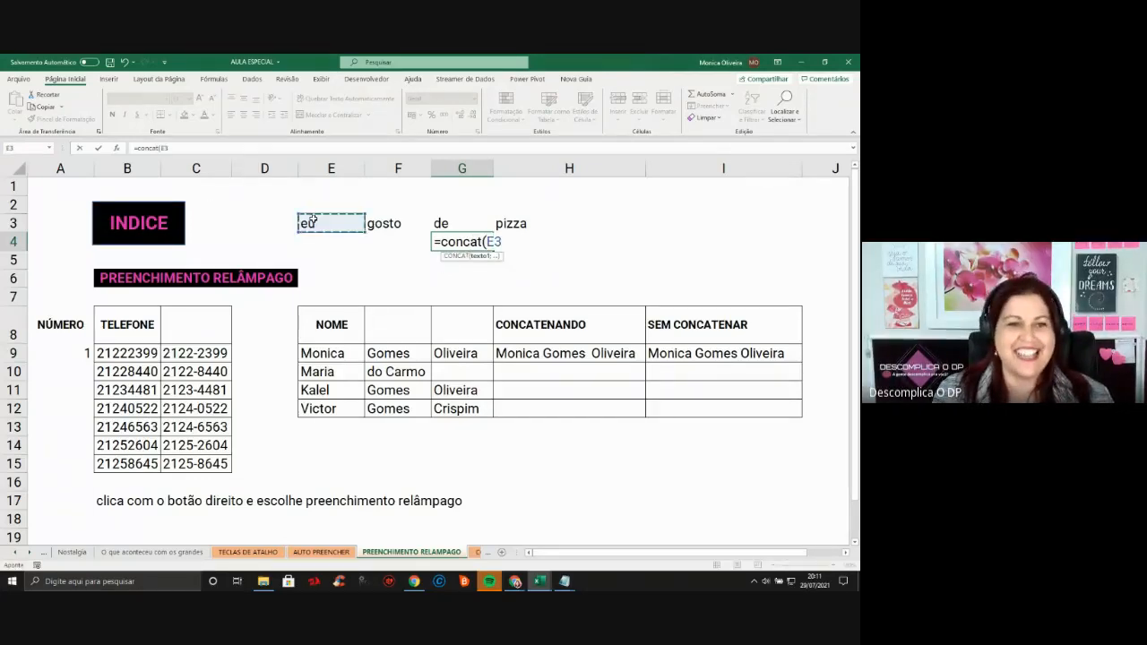
text(;)
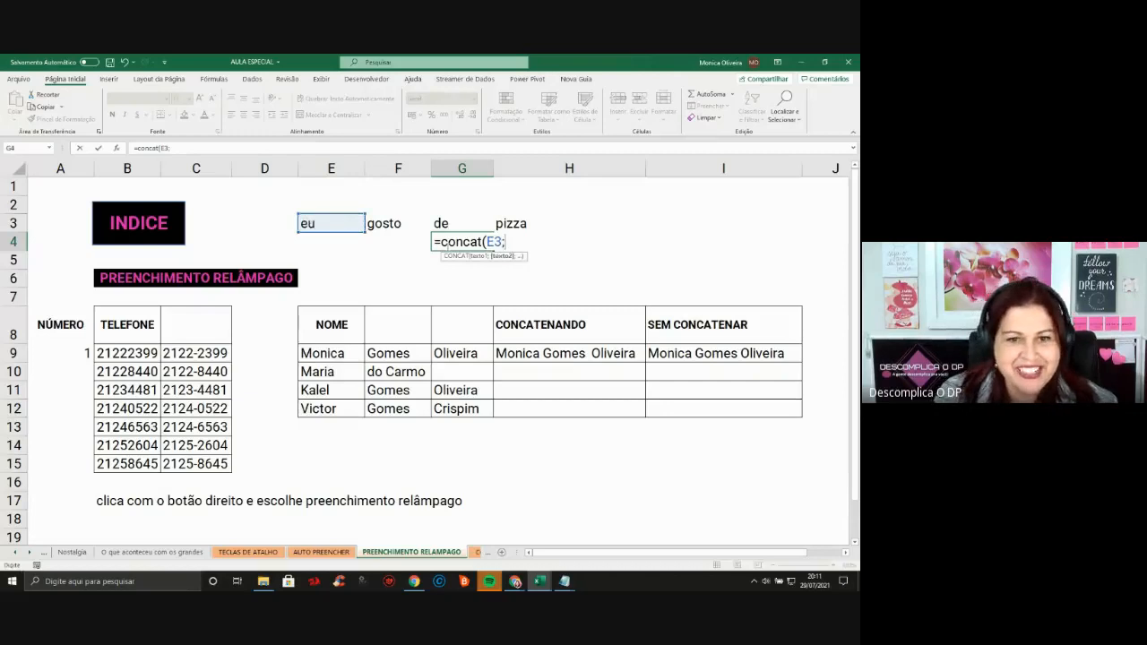
click(398, 223)
text(;)
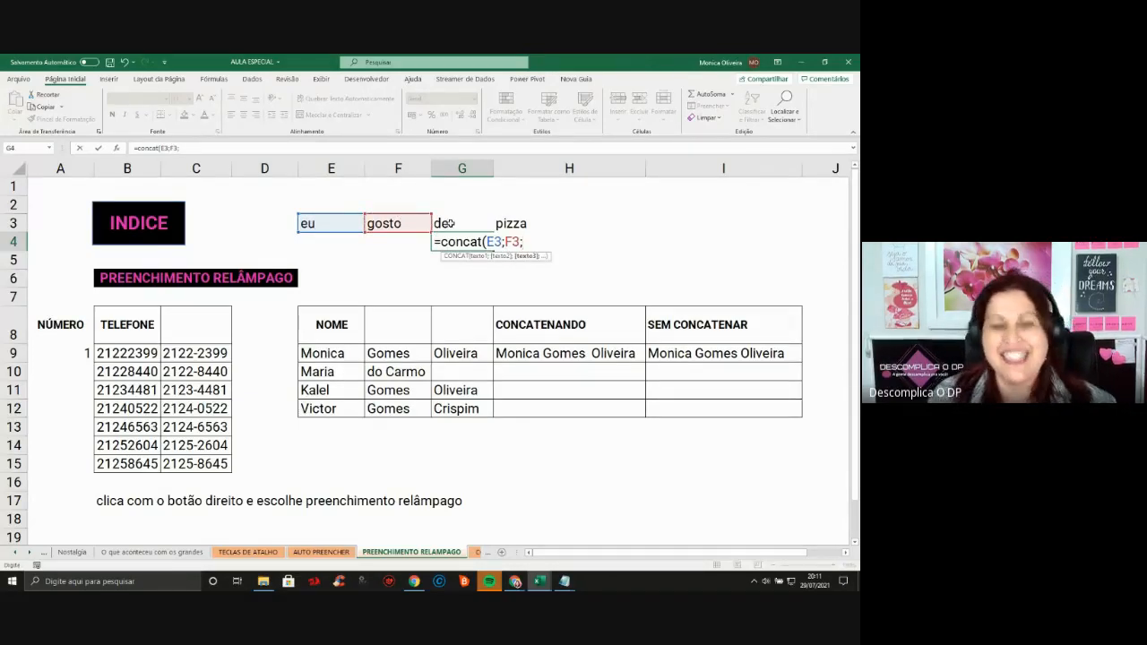
click(451, 223)
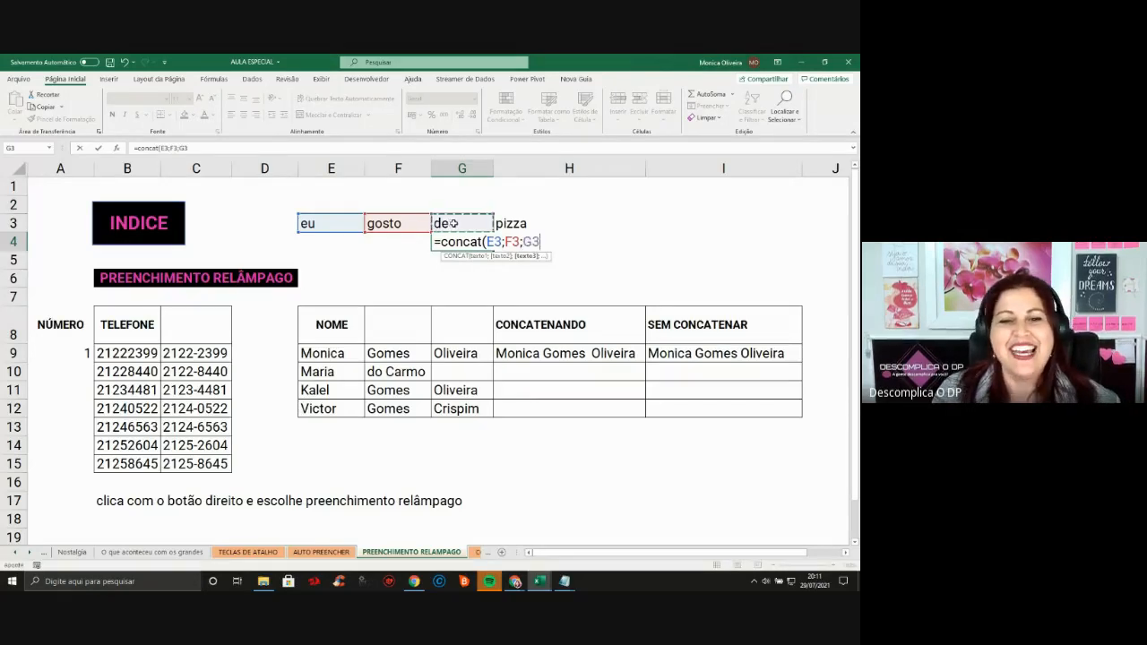
text(;)
click(527, 223)
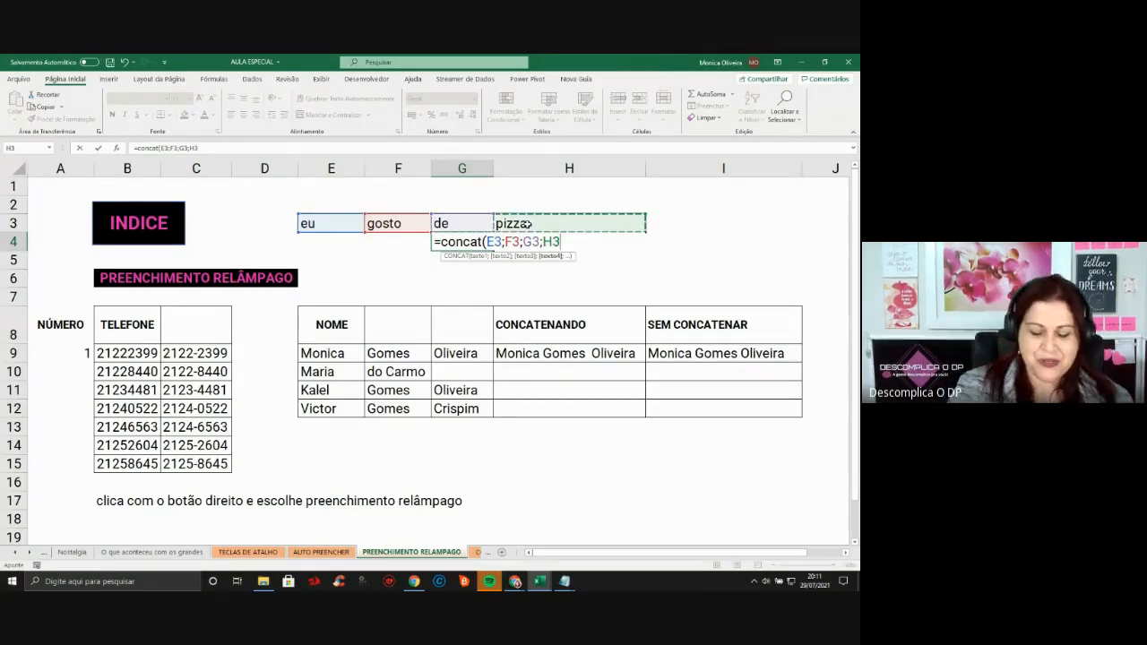
text())
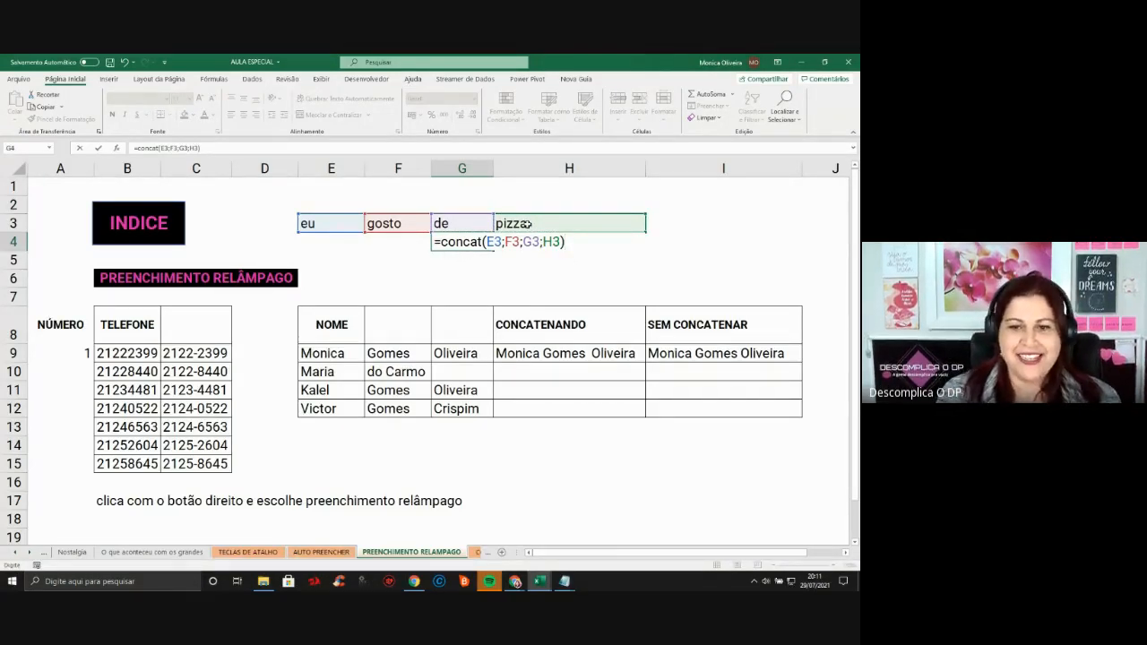
key(Return)
key(Up)
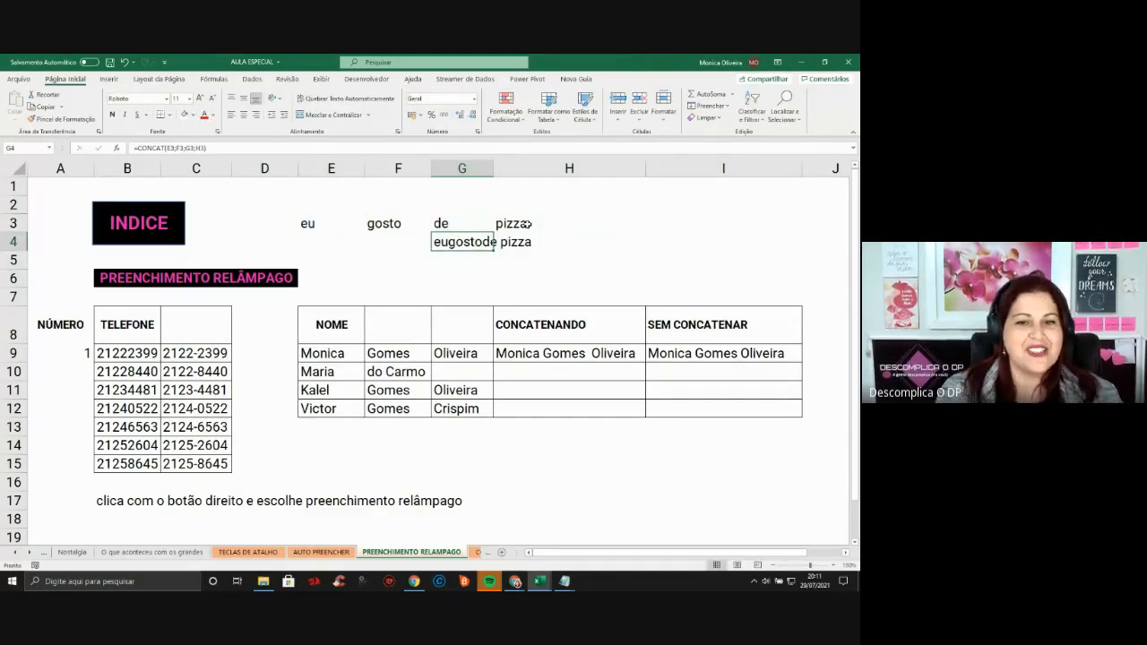
double_click(494, 169)
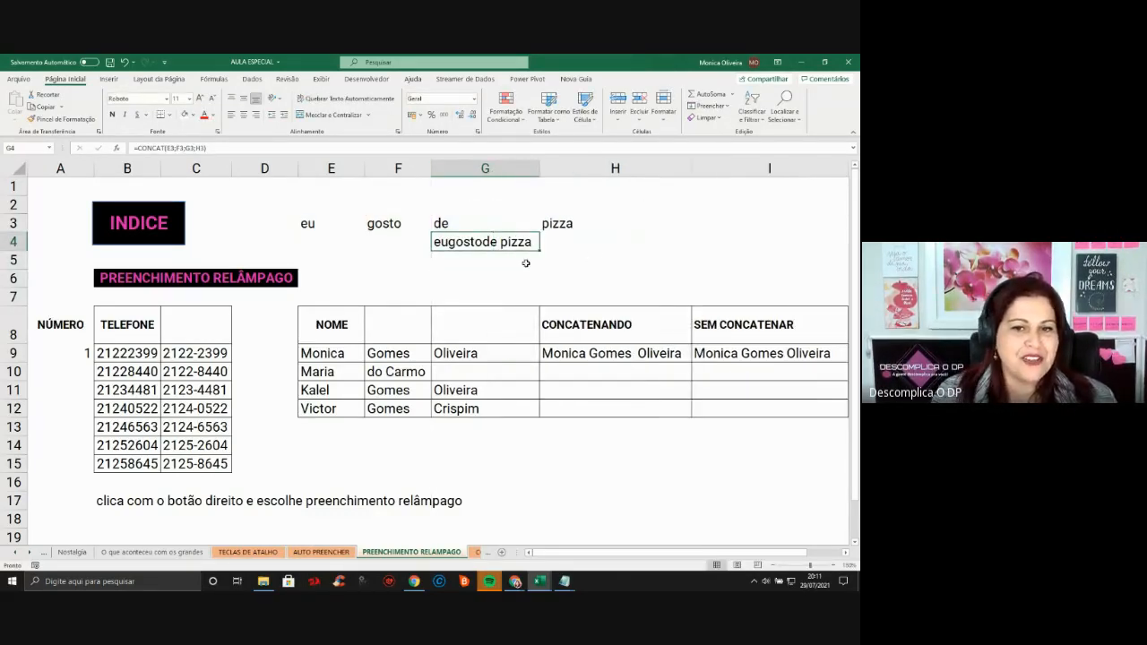
click(461, 261)
Insert " "; space separators between the E3, F3, G3 and H3 arguments of G4's CONCAT
click(474, 242)
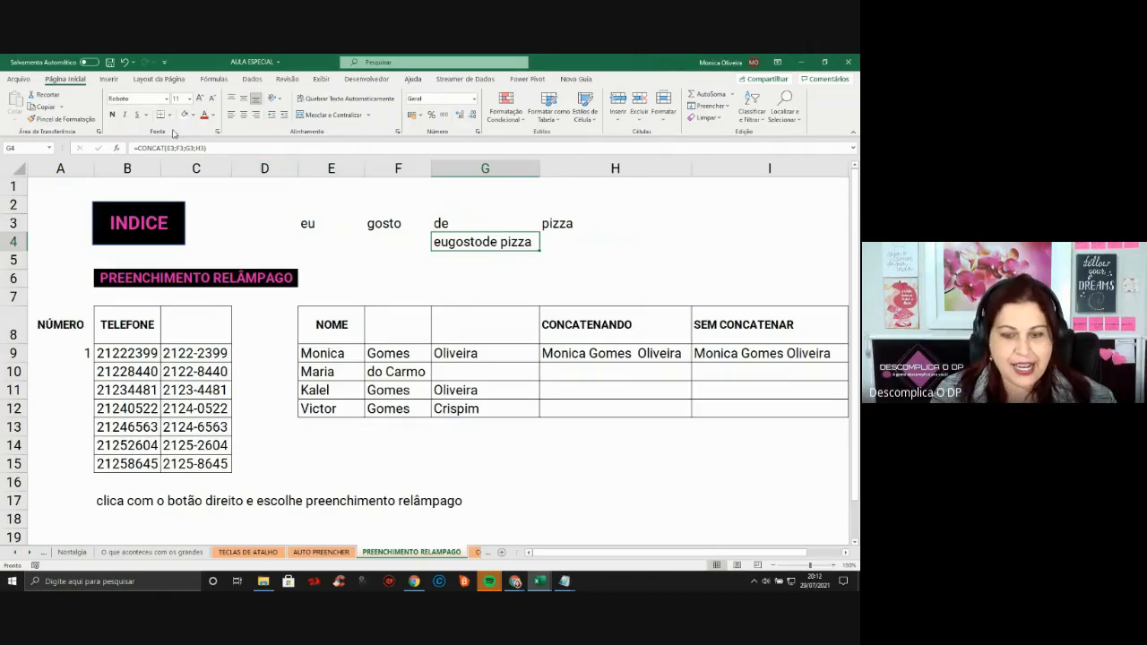
key(F2)
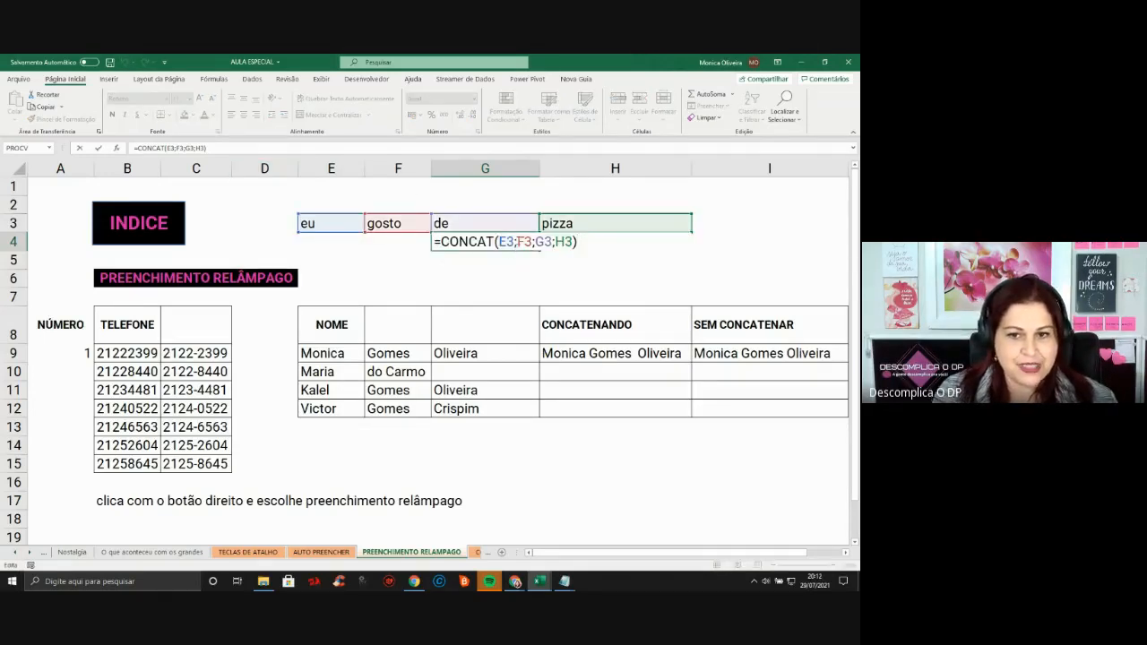
click(520, 242)
text(" ")
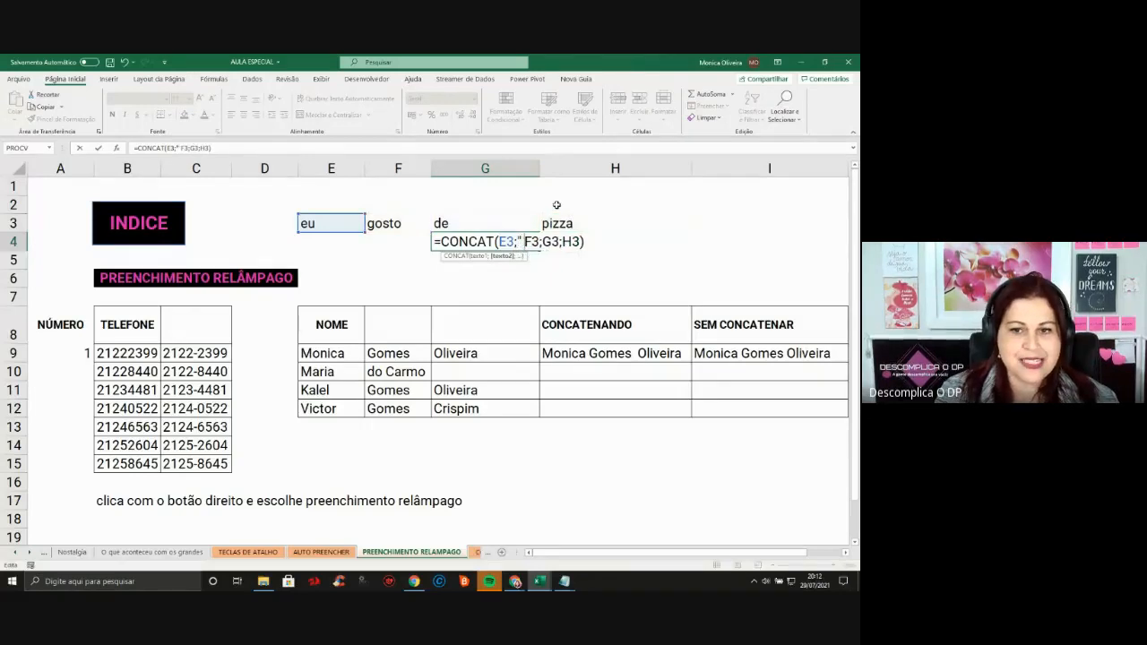
text(;)
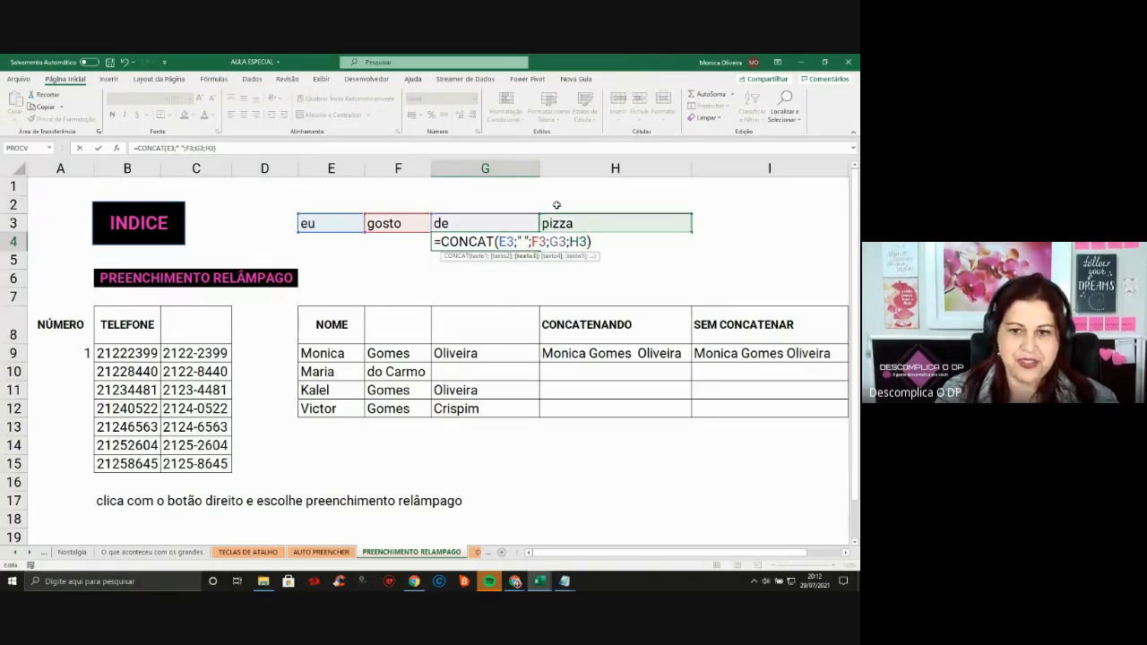
click(547, 242)
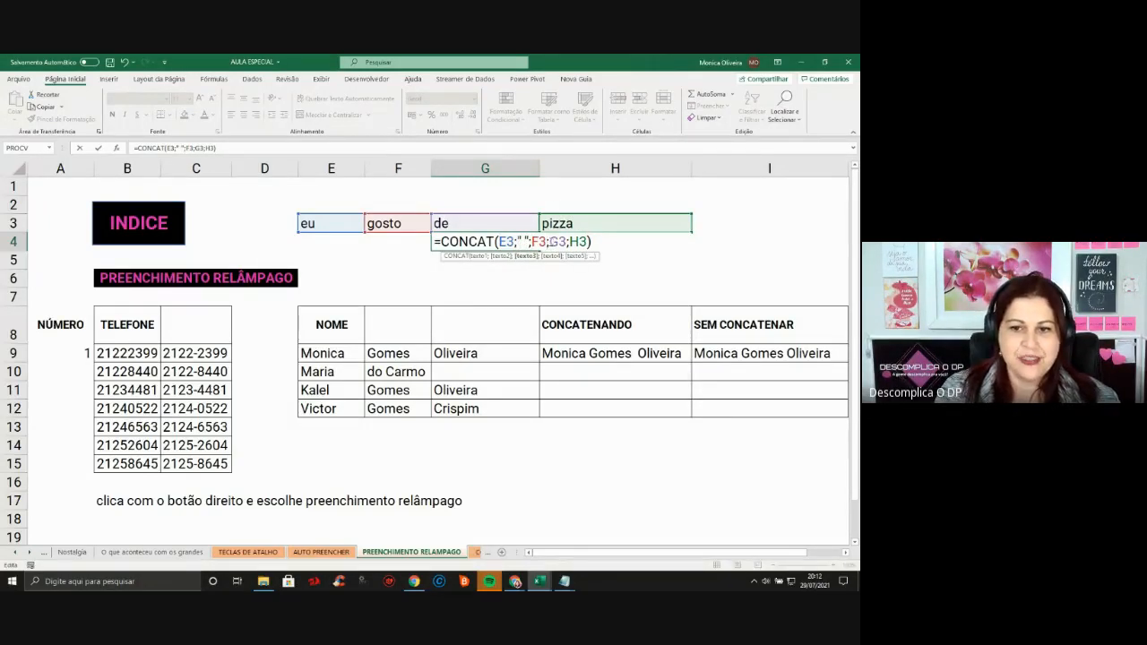
text(" ")
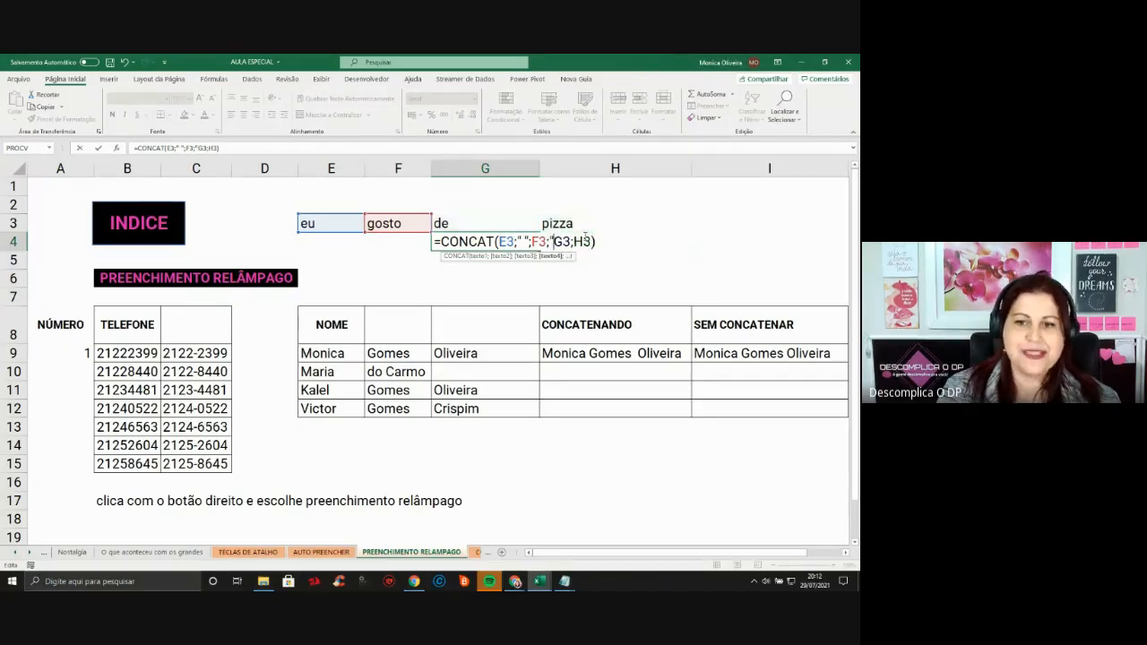
text(;)
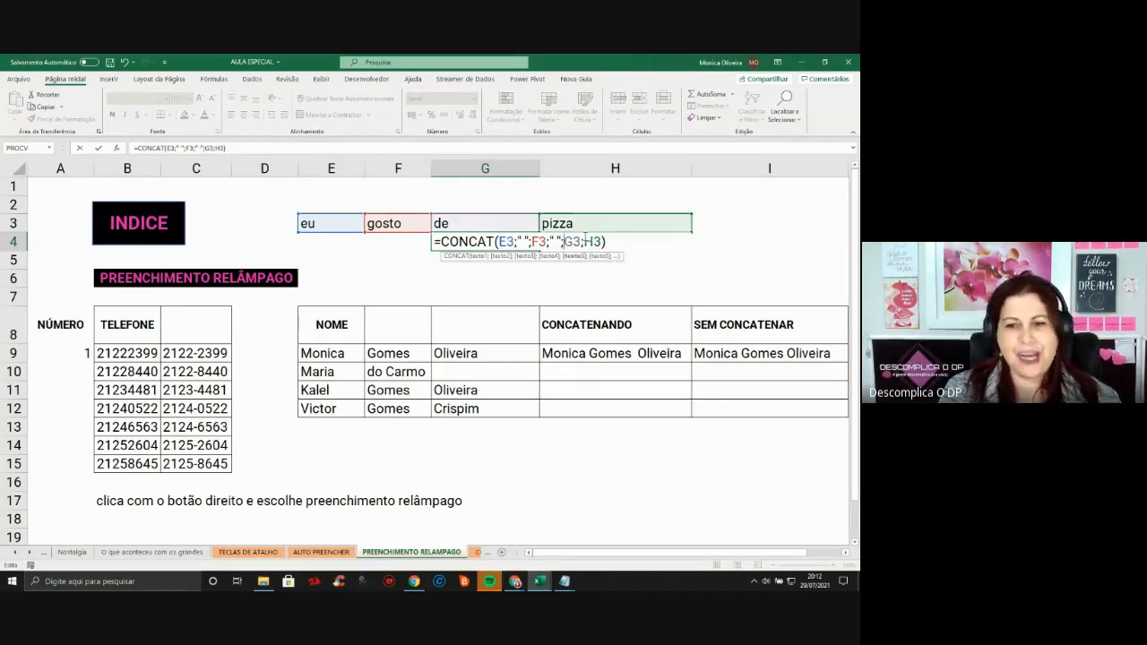
click(584, 242)
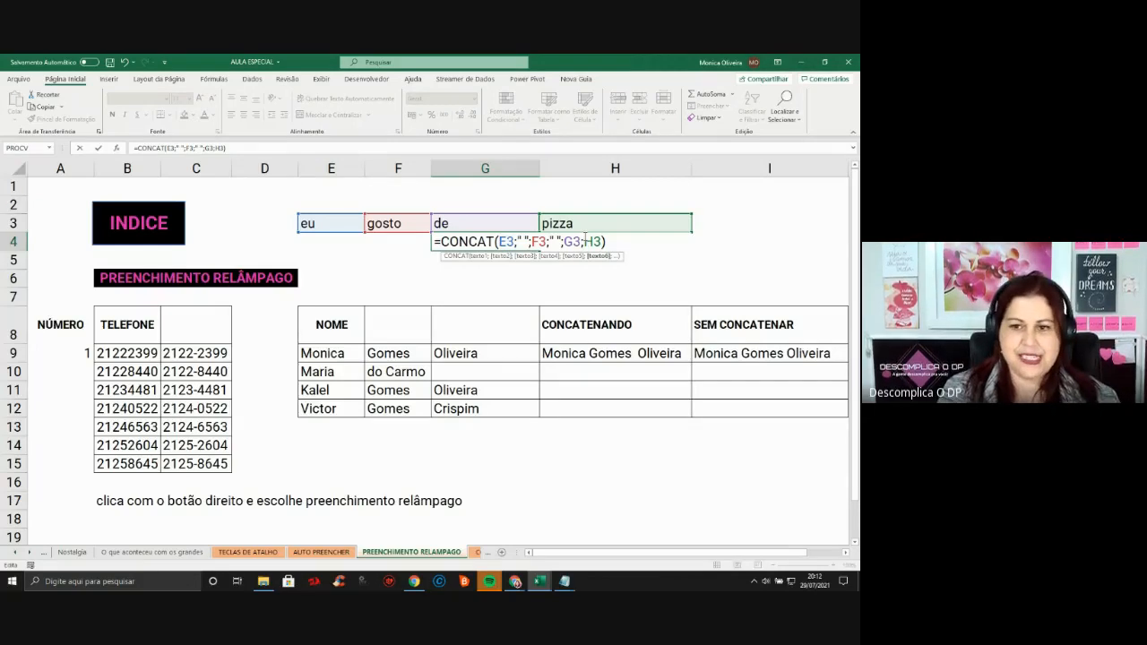
text(" ")
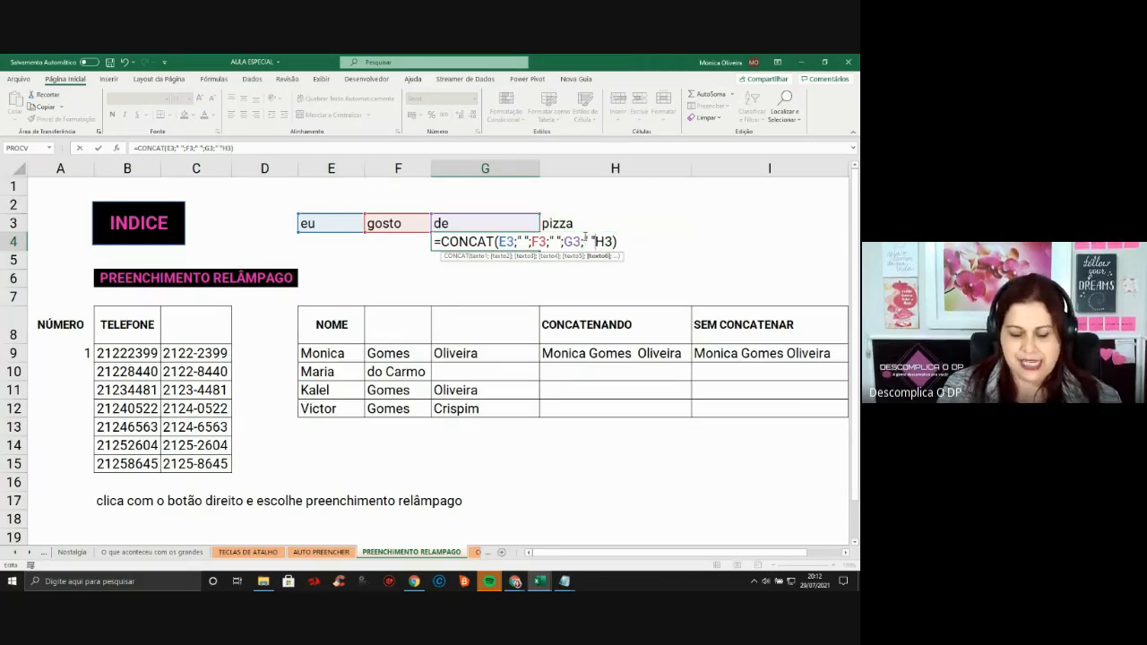
text(;)
key(Return)
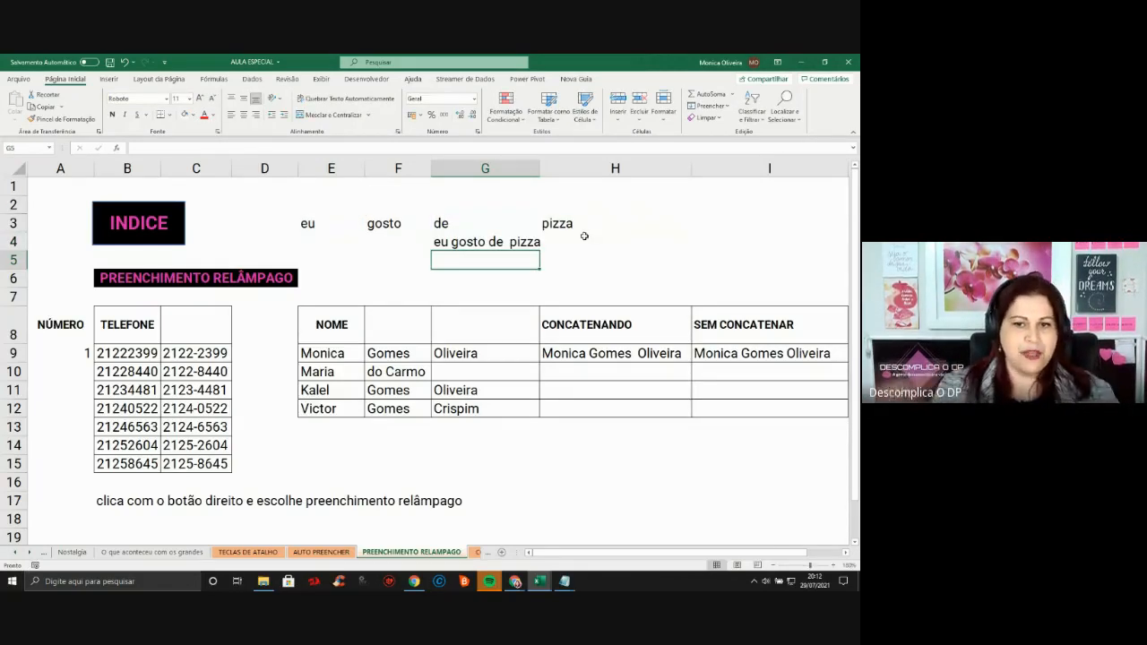
click(634, 353)
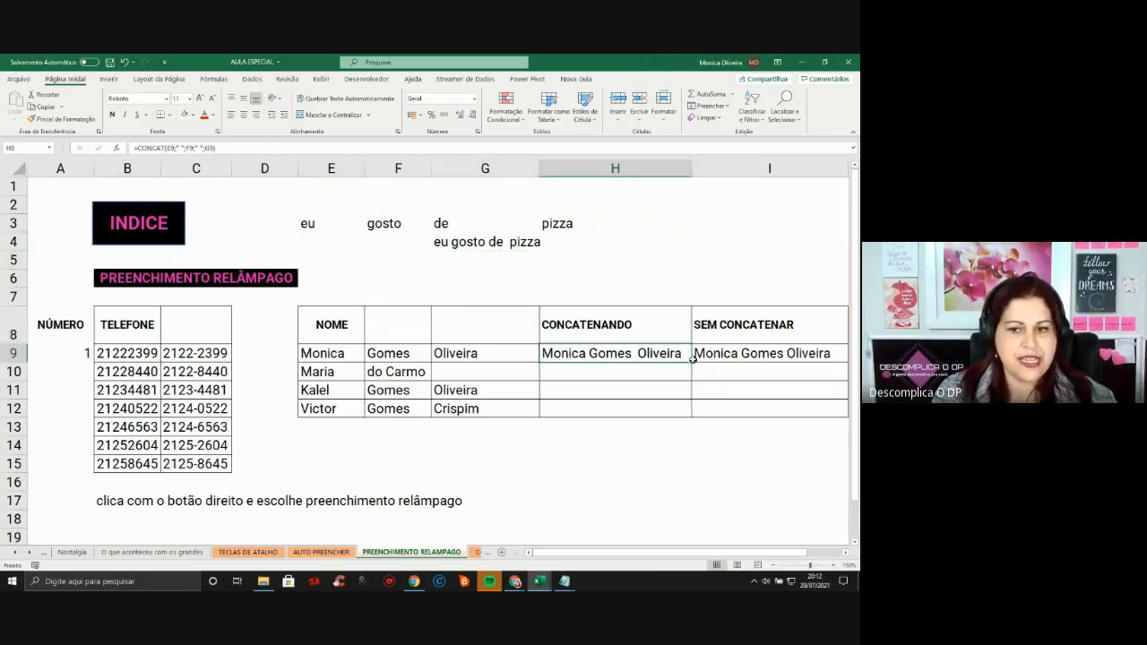
click(722, 352)
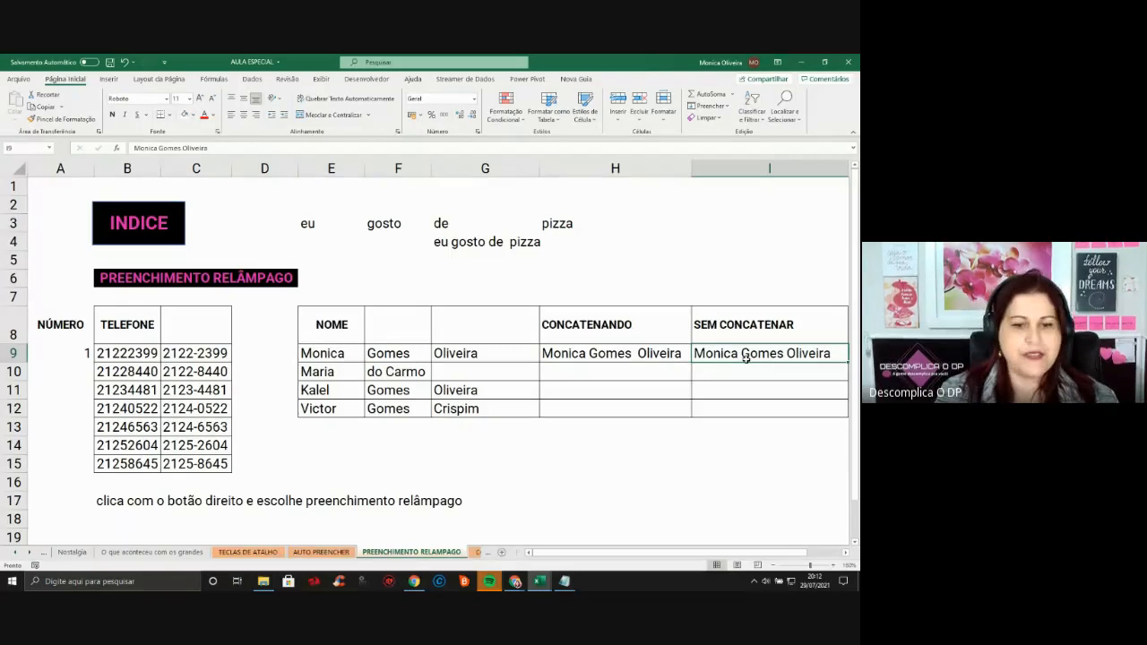
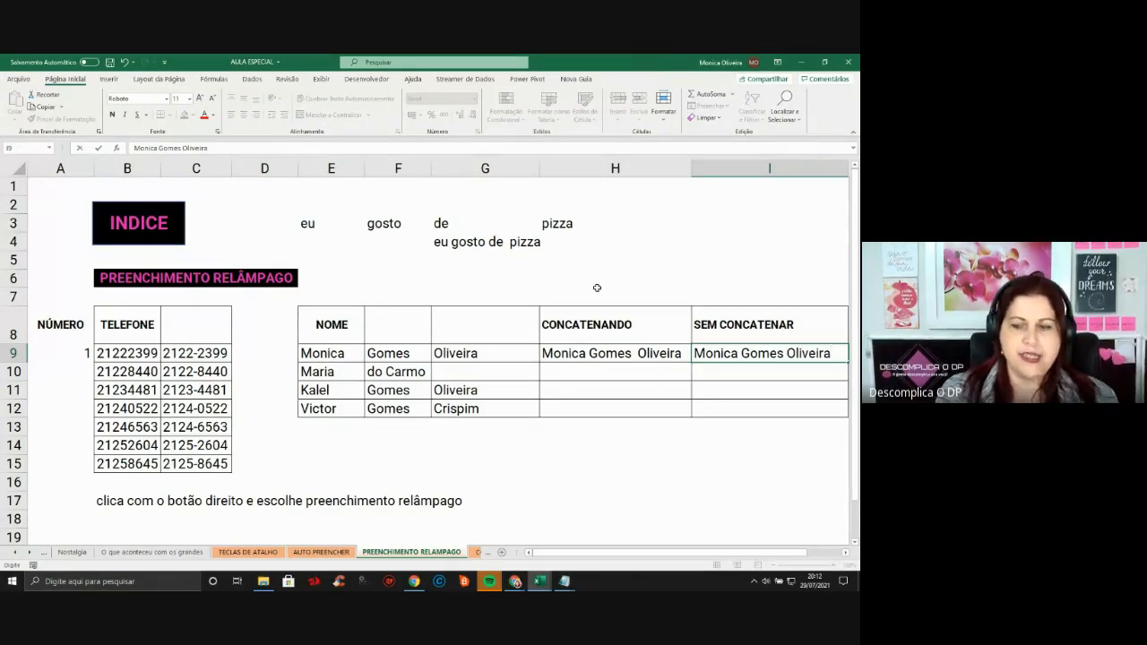
key(Return)
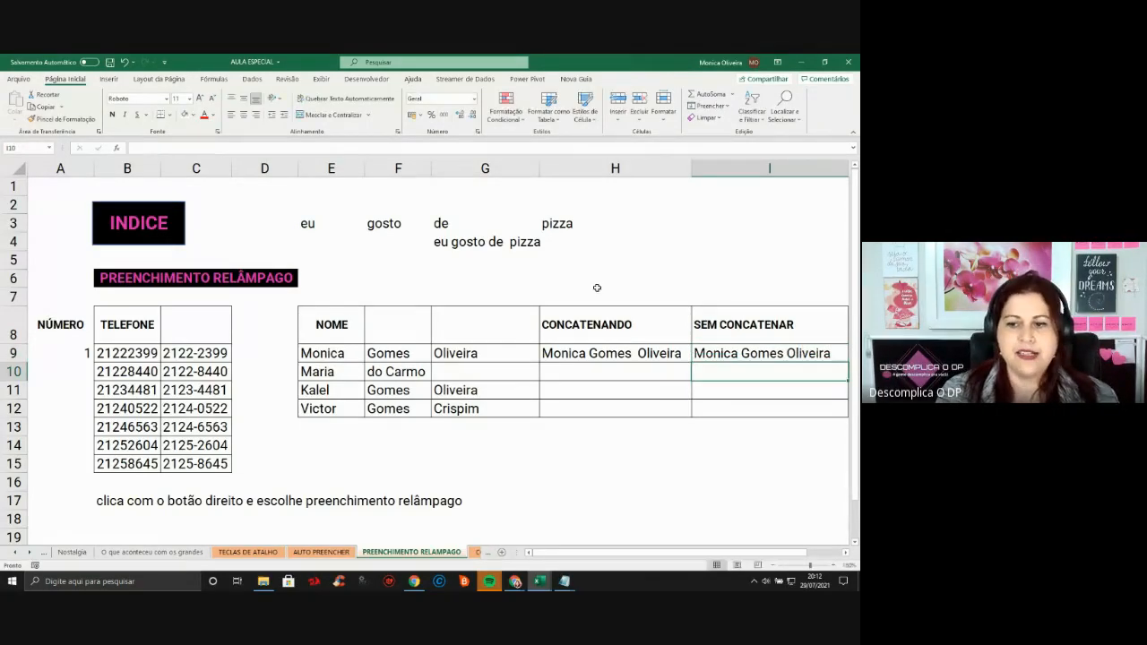
click(841, 355)
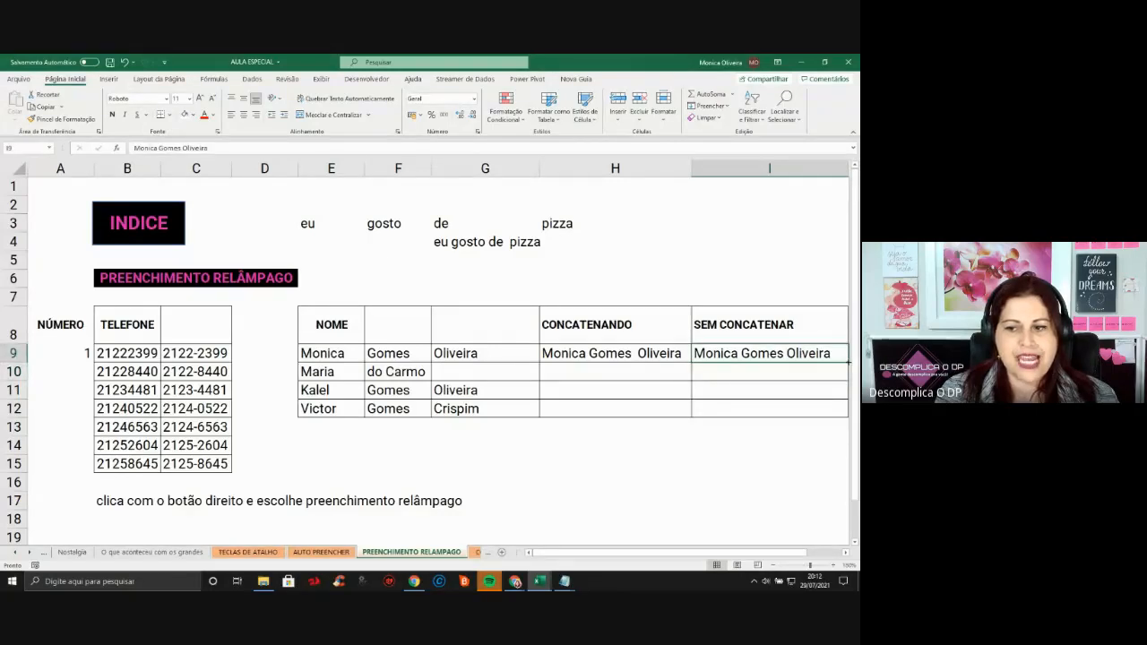
drag(848, 361, 838, 414)
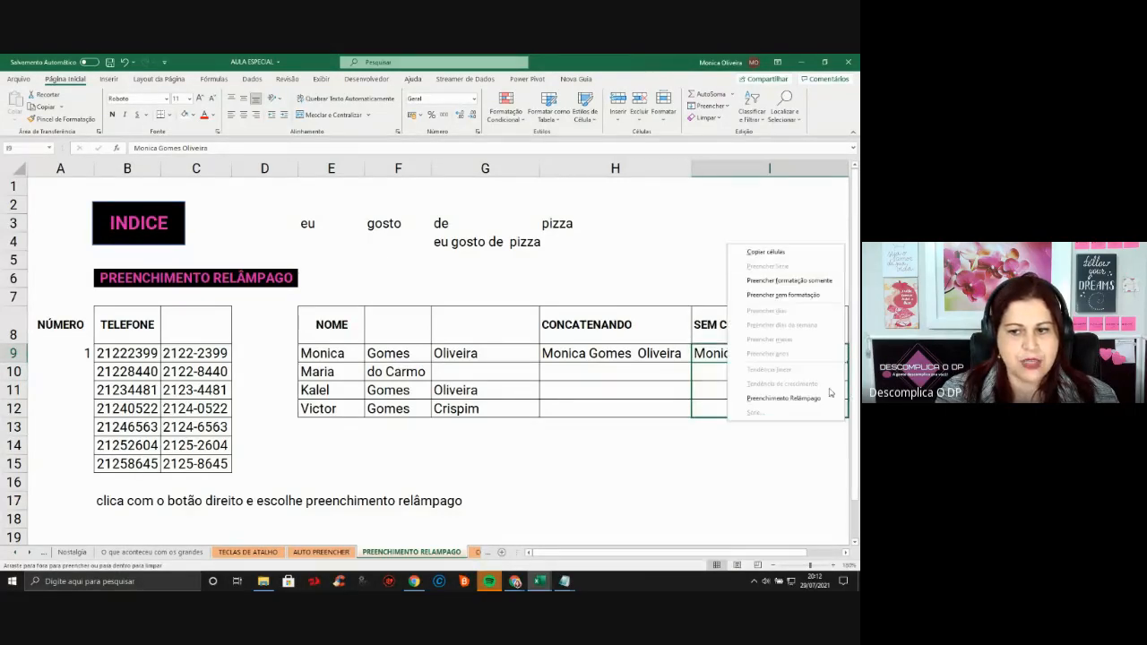
click(783, 398)
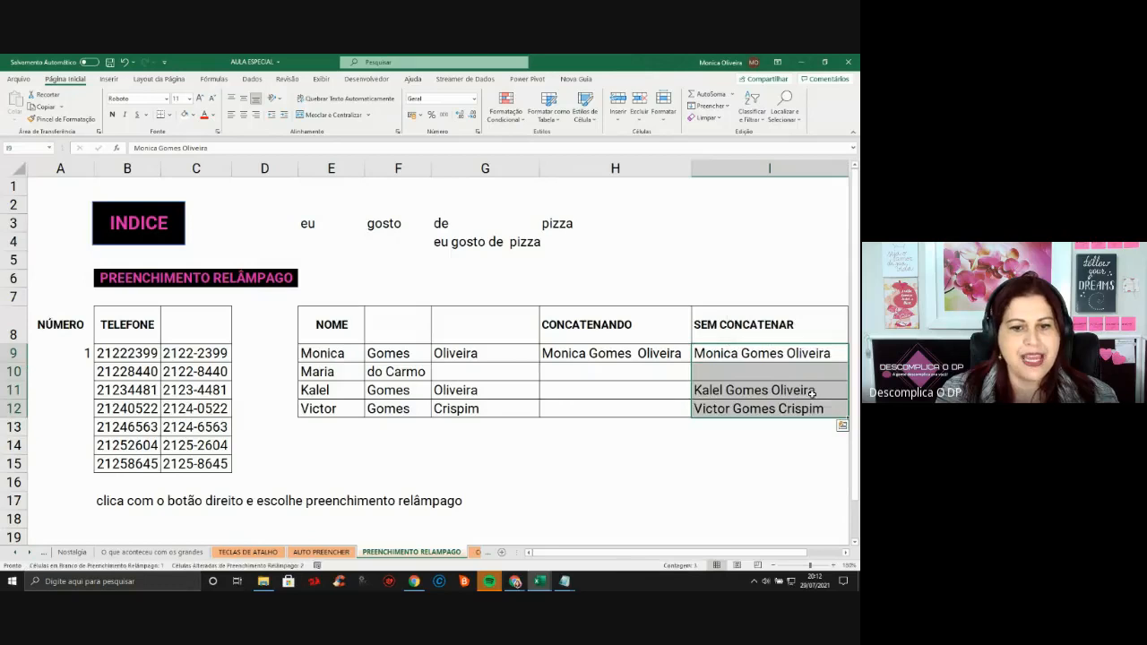
click(821, 354)
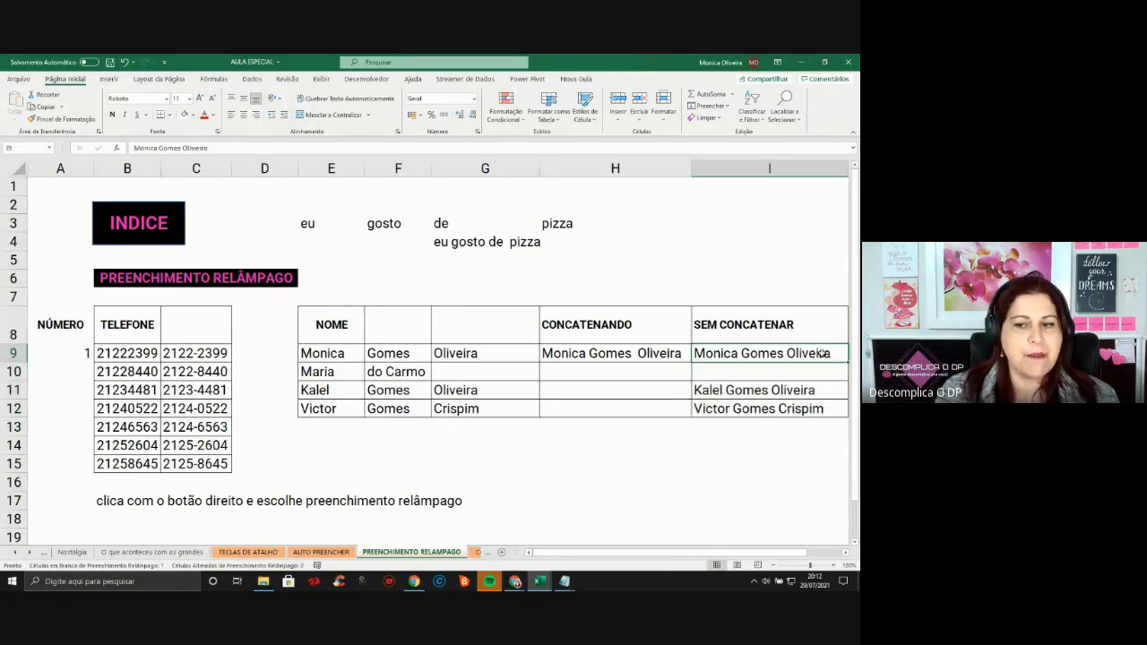
click(803, 405)
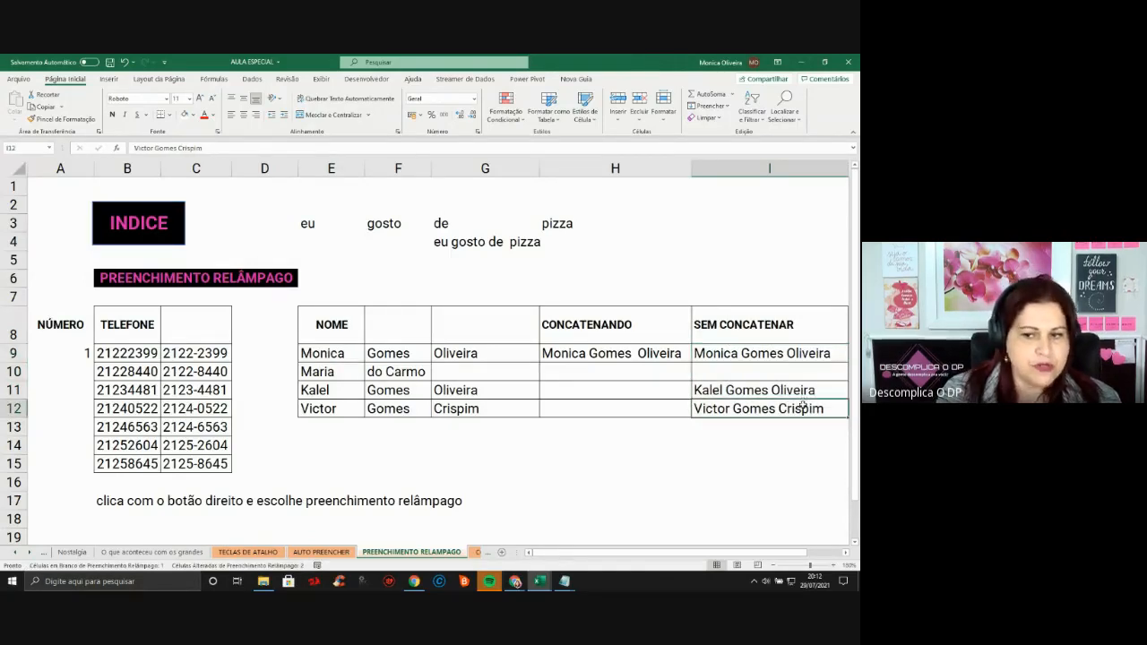
Flash fill the hyphenated phone numbers in C9:C15 from the C9 example
click(510, 374)
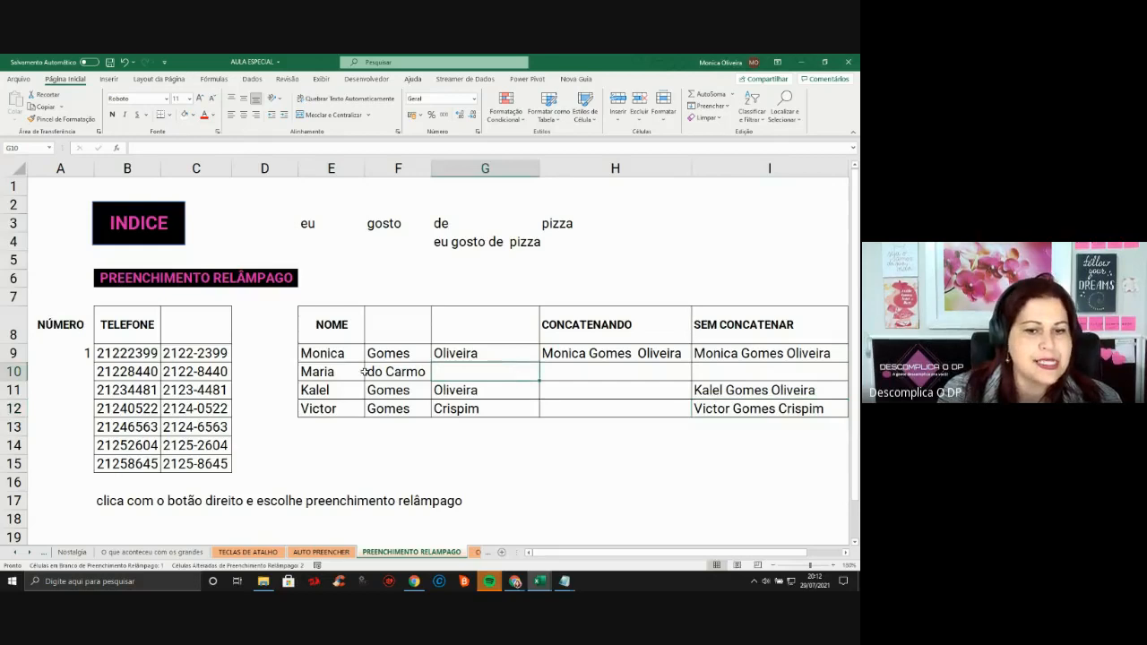
click(495, 245)
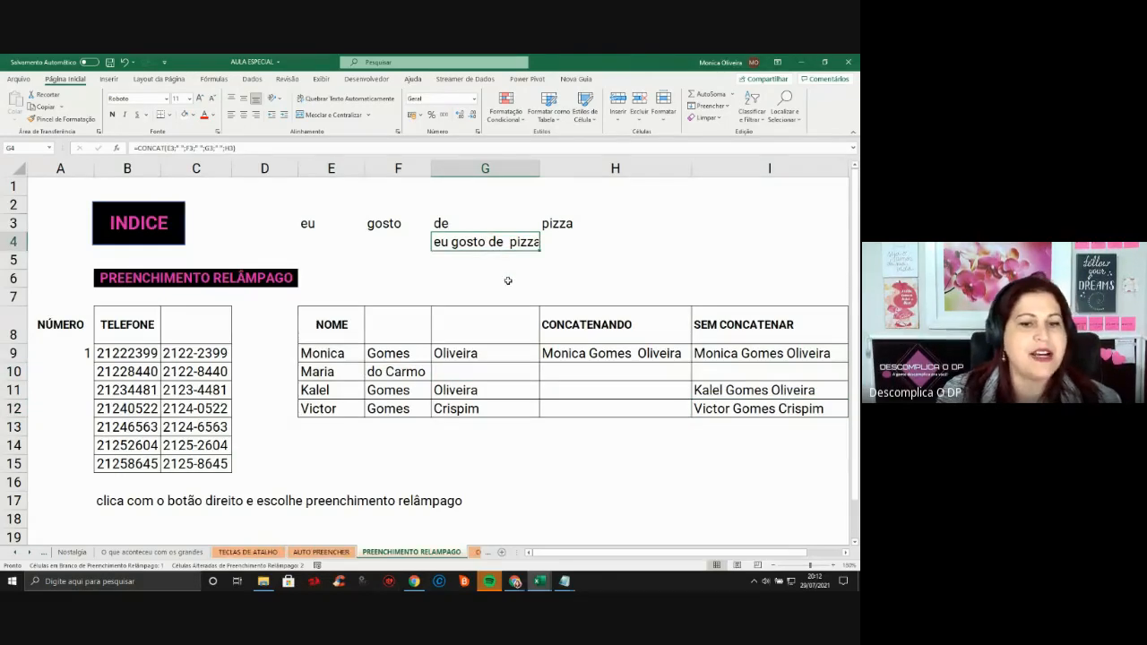
scroll(509, 285, down, 3)
scroll(508, 285, up, 3)
click(220, 357)
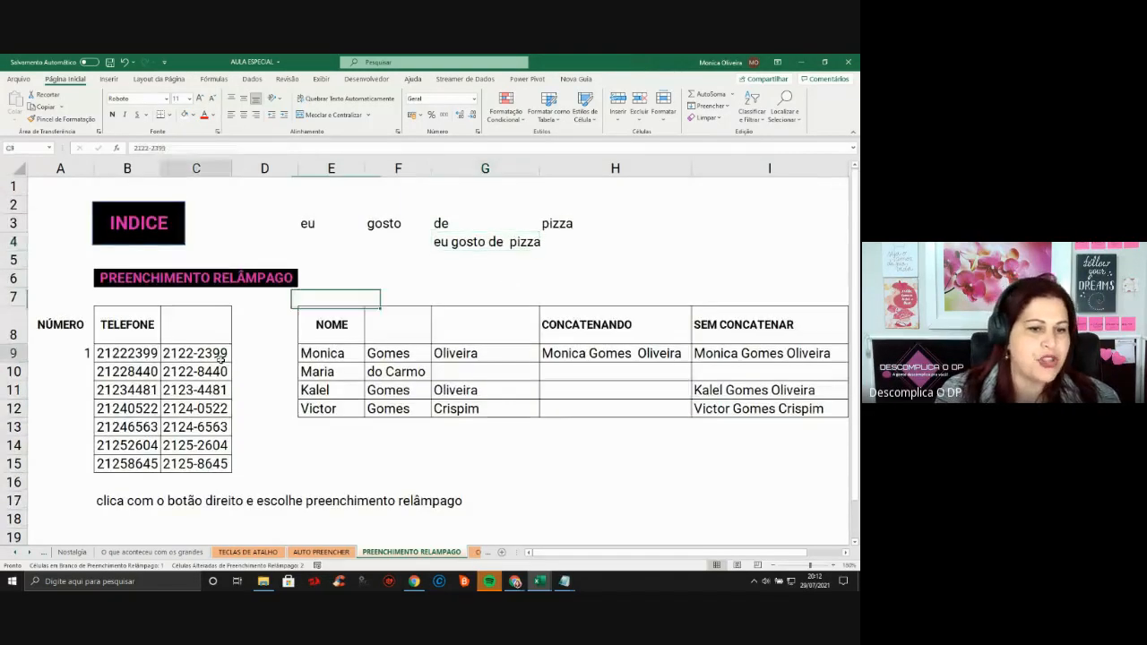
drag(232, 363, 235, 472)
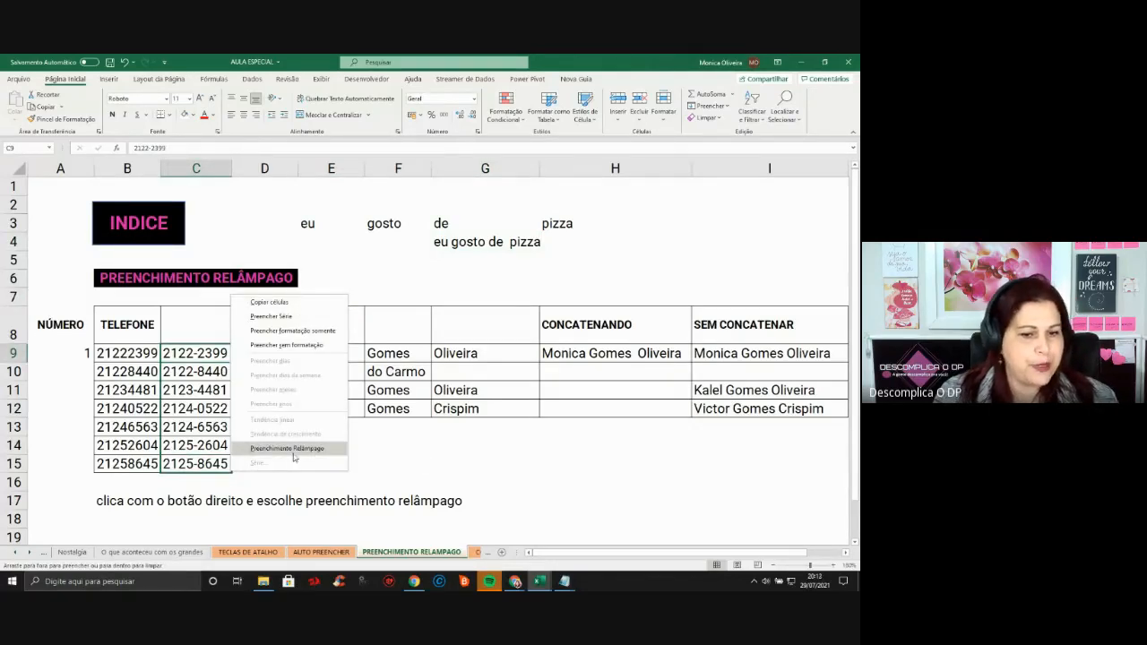
click(293, 454)
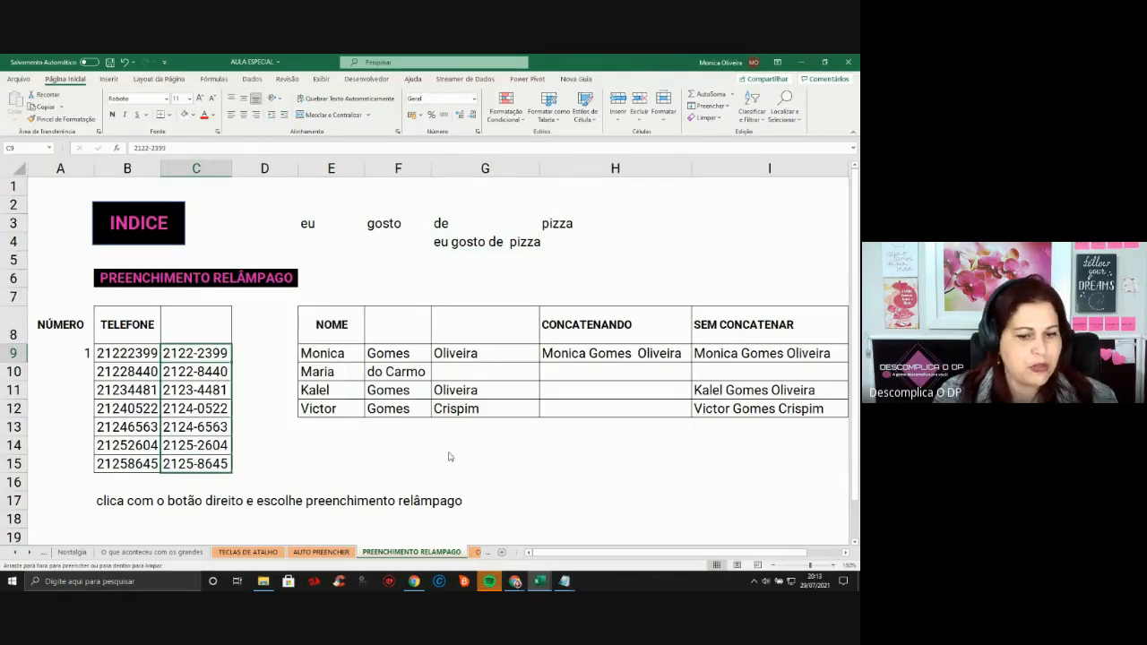
click(29, 553)
Switch to the CONCATENAR ARRUMAR TIRAR ACENTO sheet and select cell E32
click(29, 553)
click(29, 553)
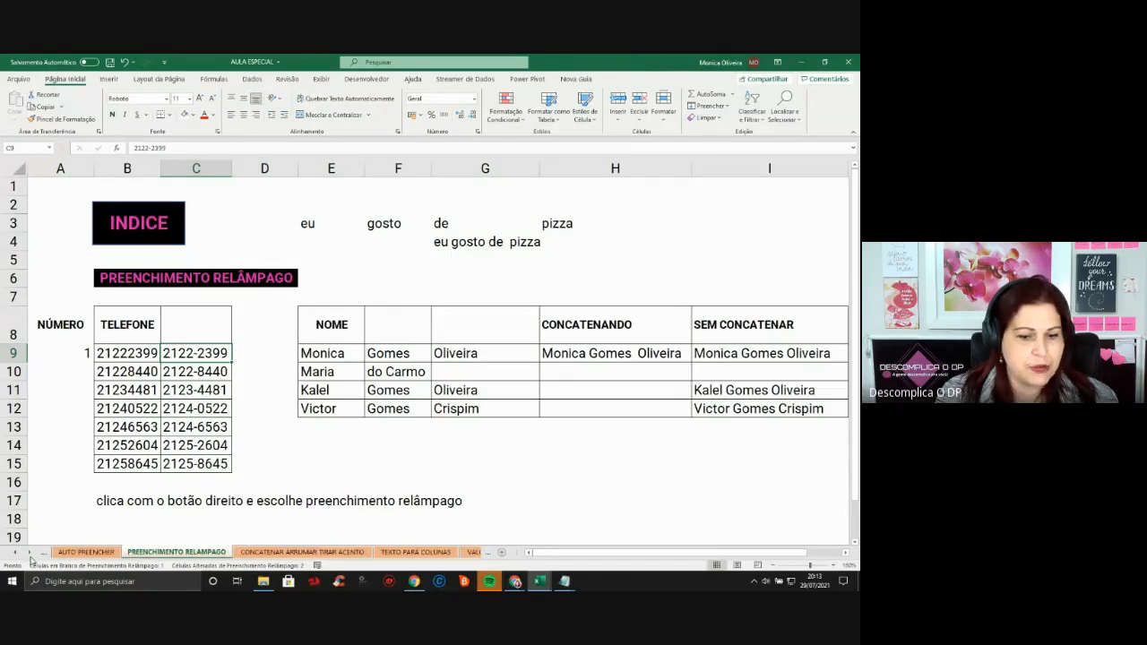
click(302, 552)
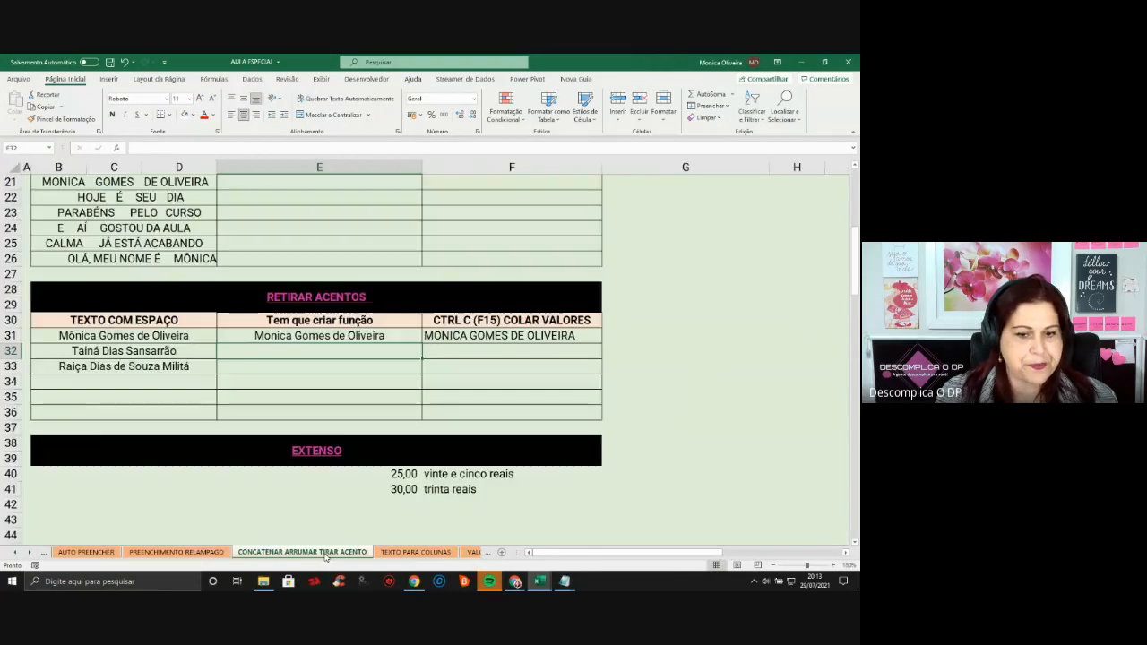
click(710, 289)
scroll(526, 386, down, 2)
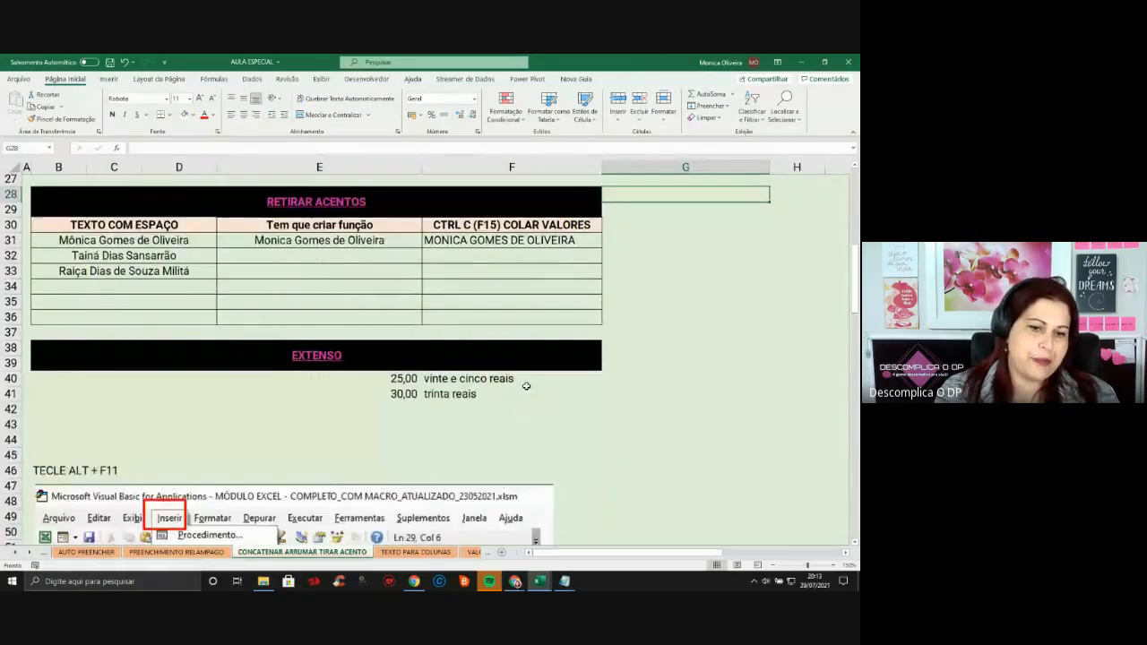
scroll(526, 387, down, 1)
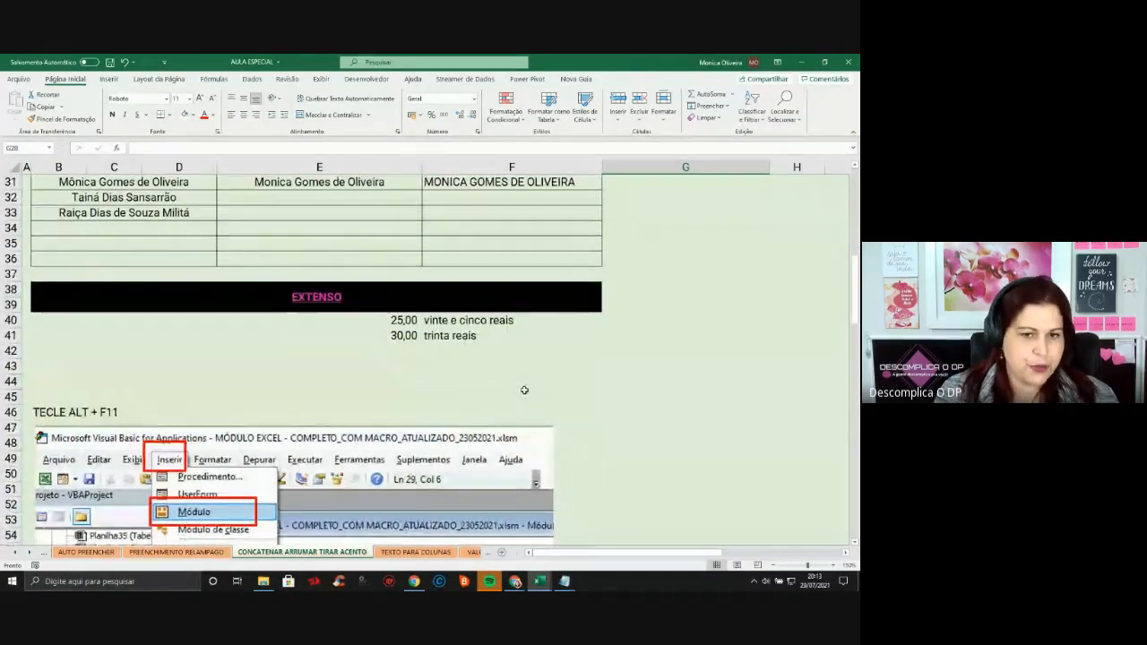
scroll(525, 389, up, 3)
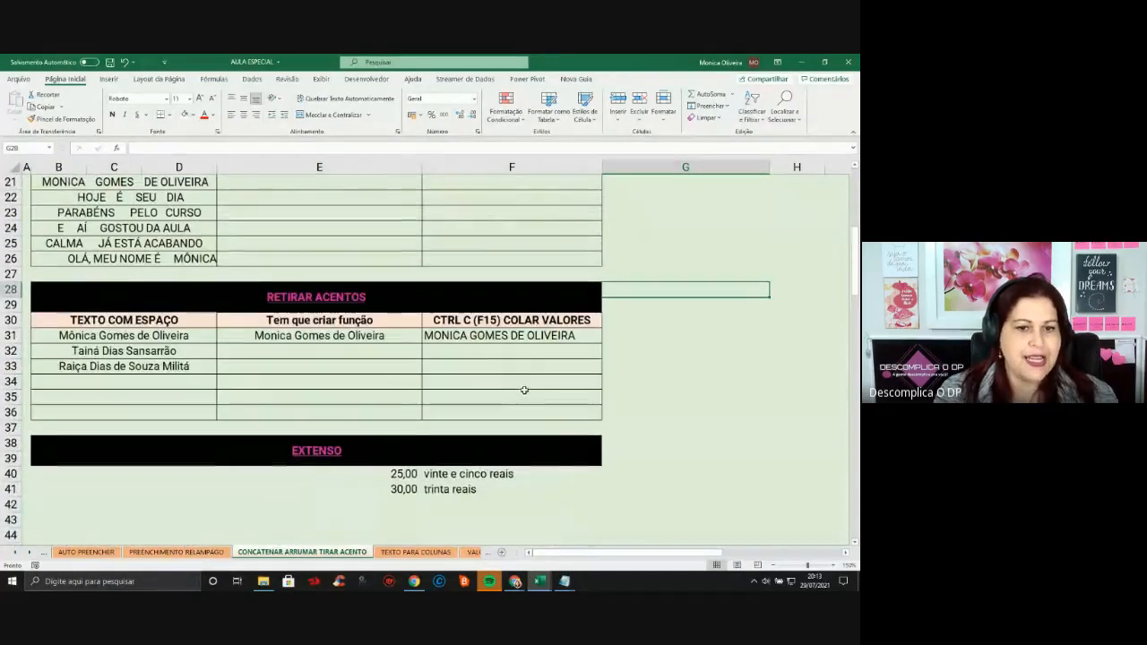
click(341, 356)
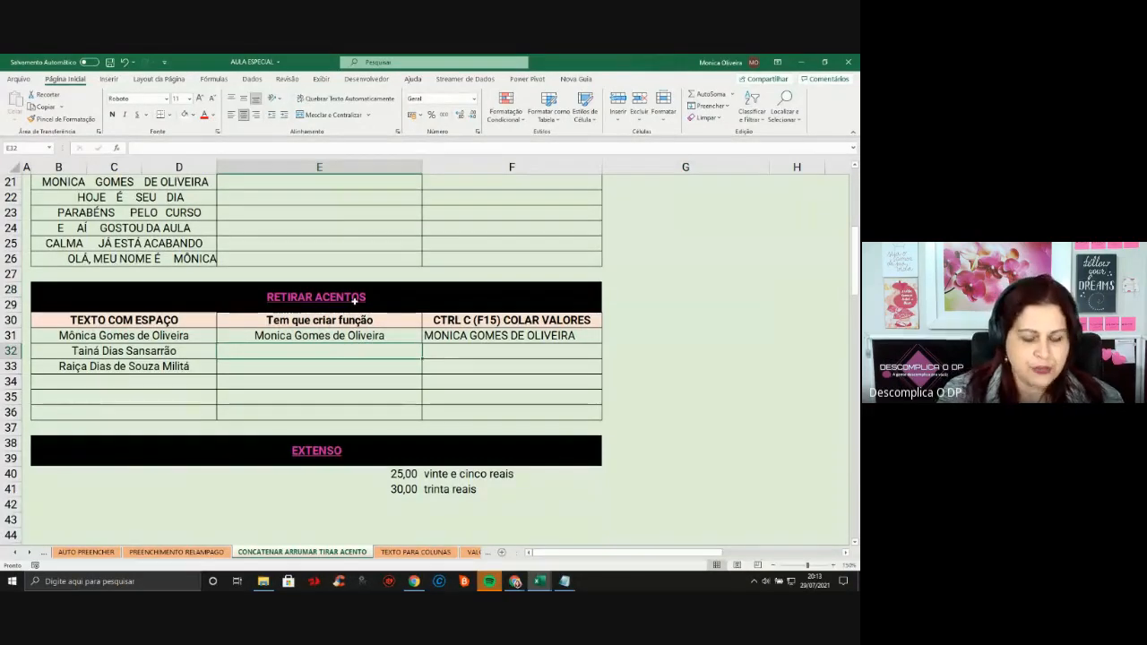
Abandon the TiraAcento entry in E32 and leave =TiraAcento( typed in G32
text(=)
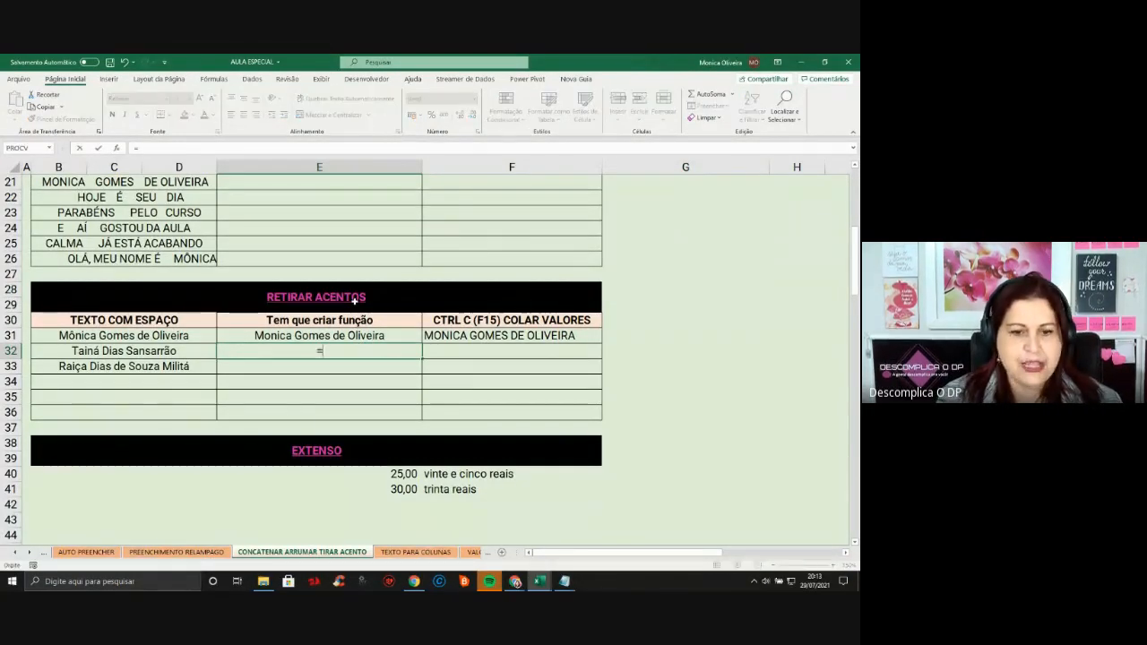
text(tira)
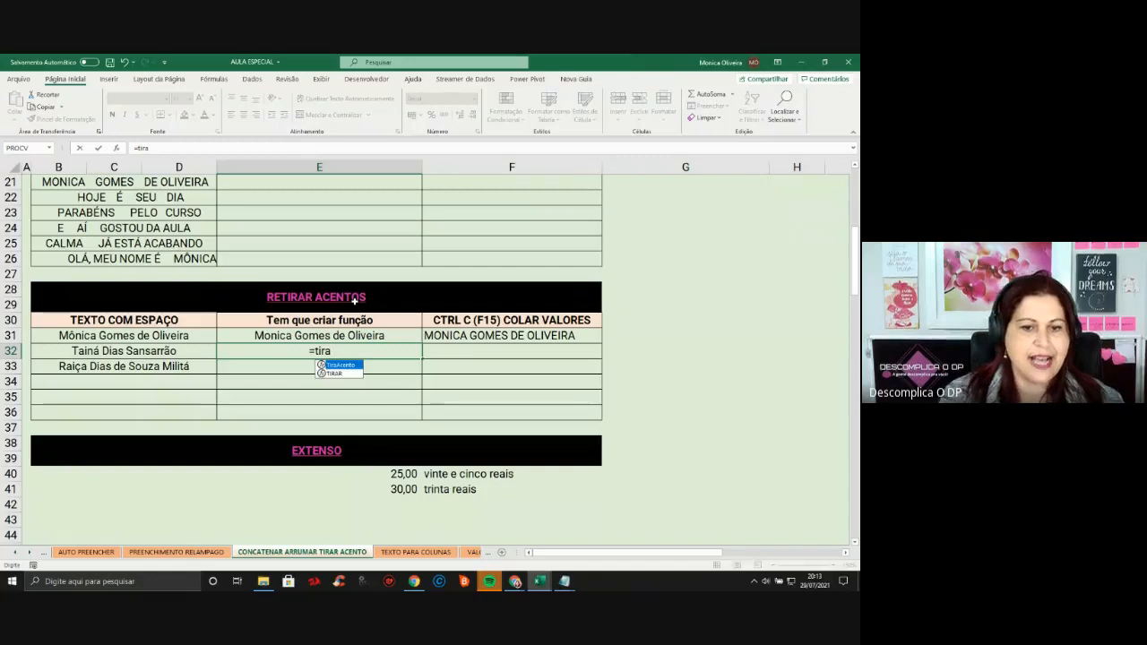
double_click(346, 365)
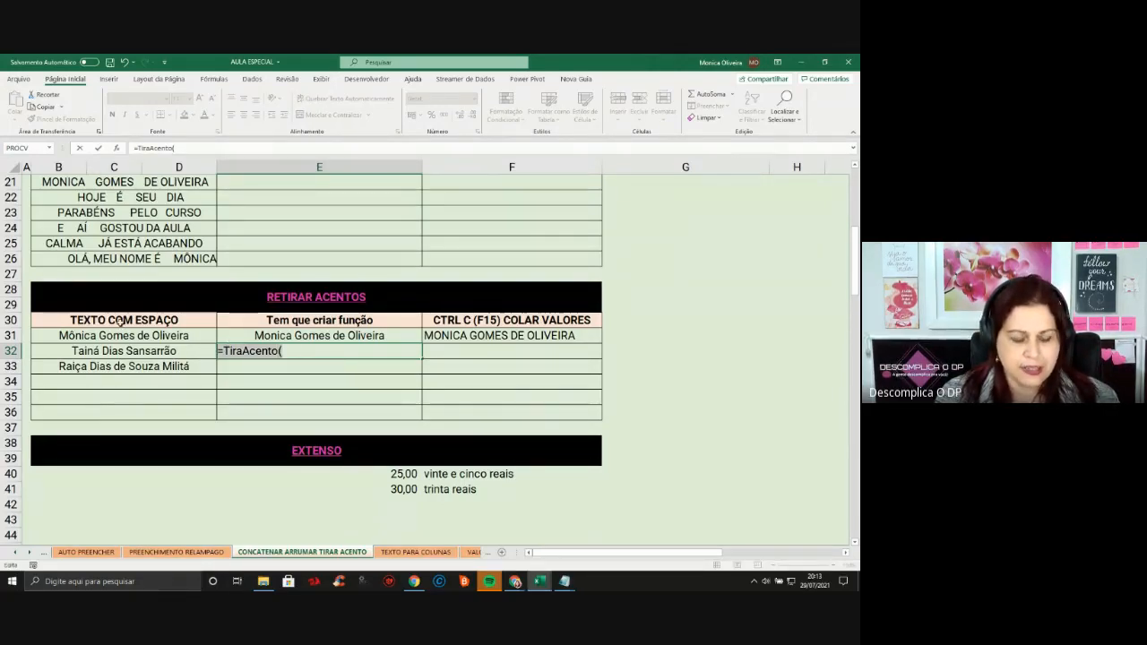
key(Escape)
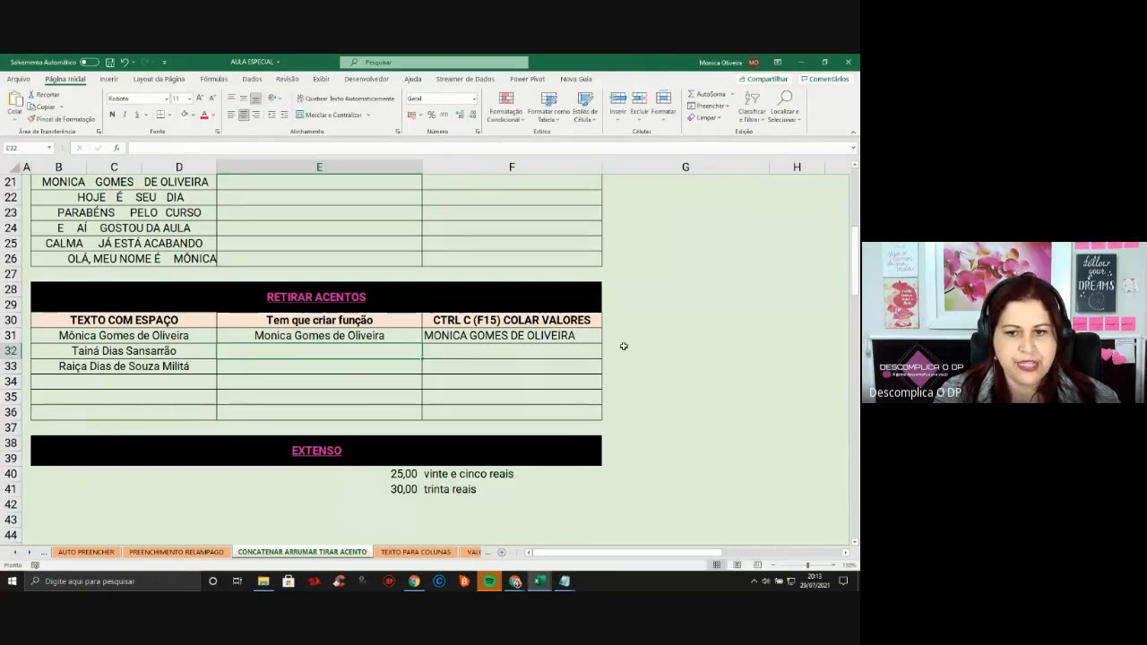
click(621, 348)
text(=TiraAcento()
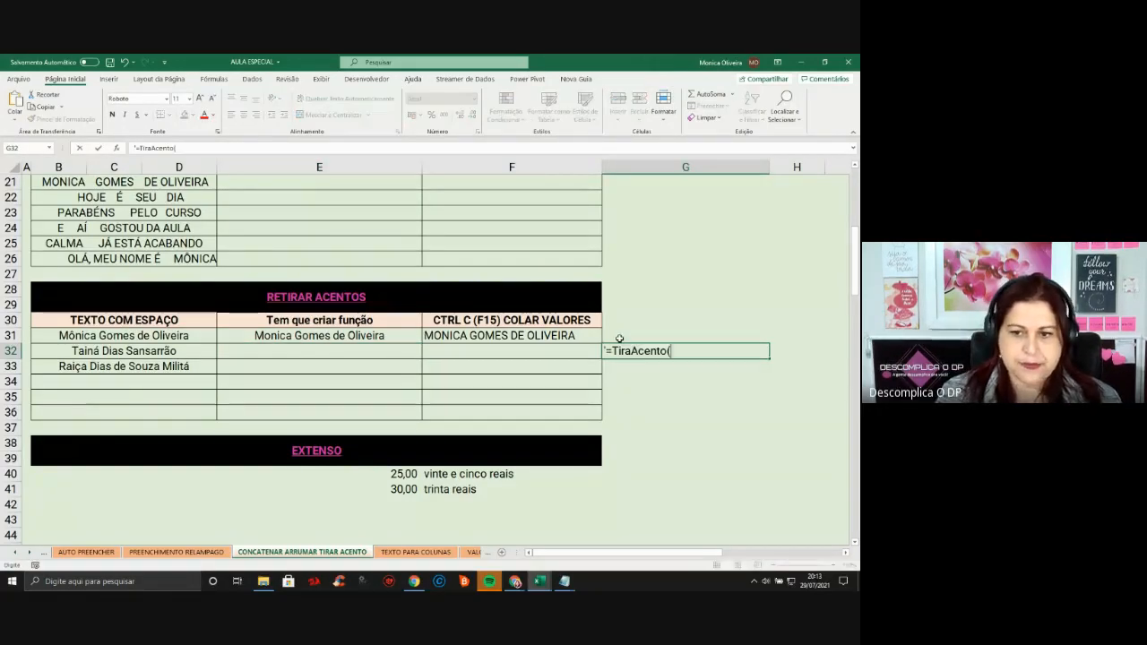
key(Return)
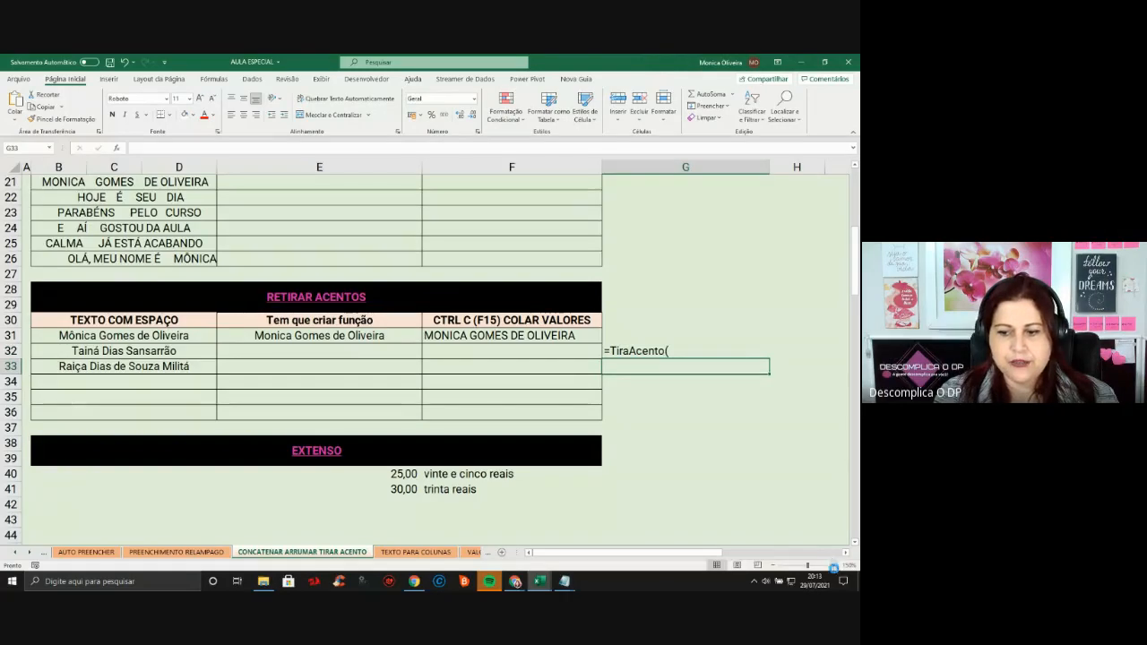
Zoom the sheet in three steps and narrow column F beside the RETIRAR ACENTOS table
click(835, 566)
click(835, 566)
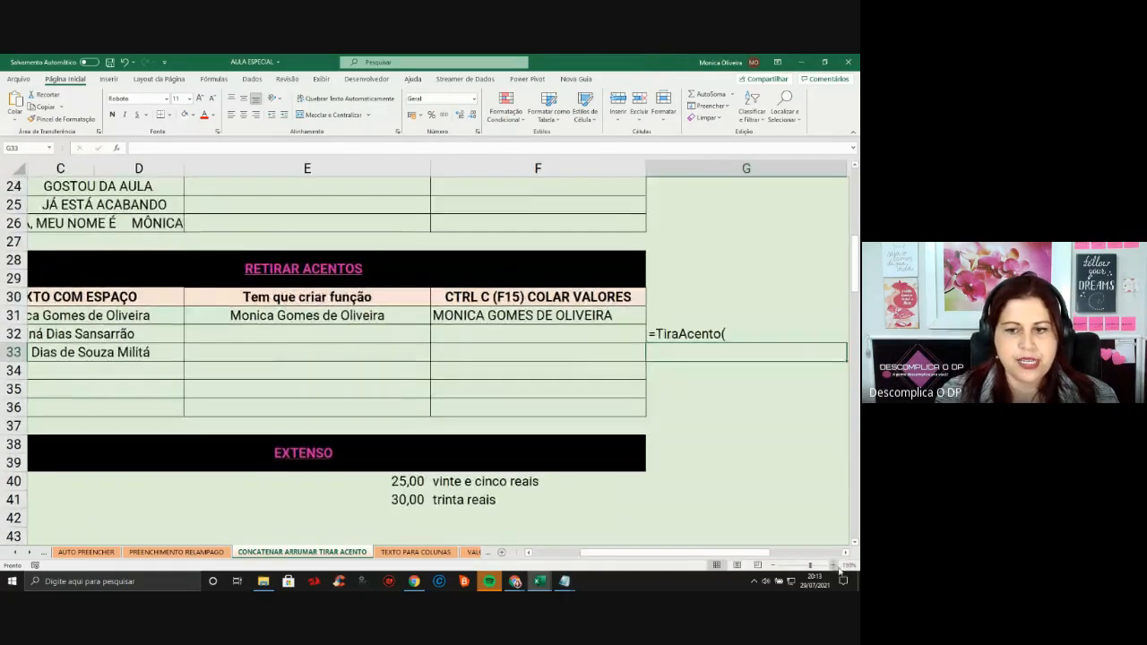
click(834, 565)
click(552, 553)
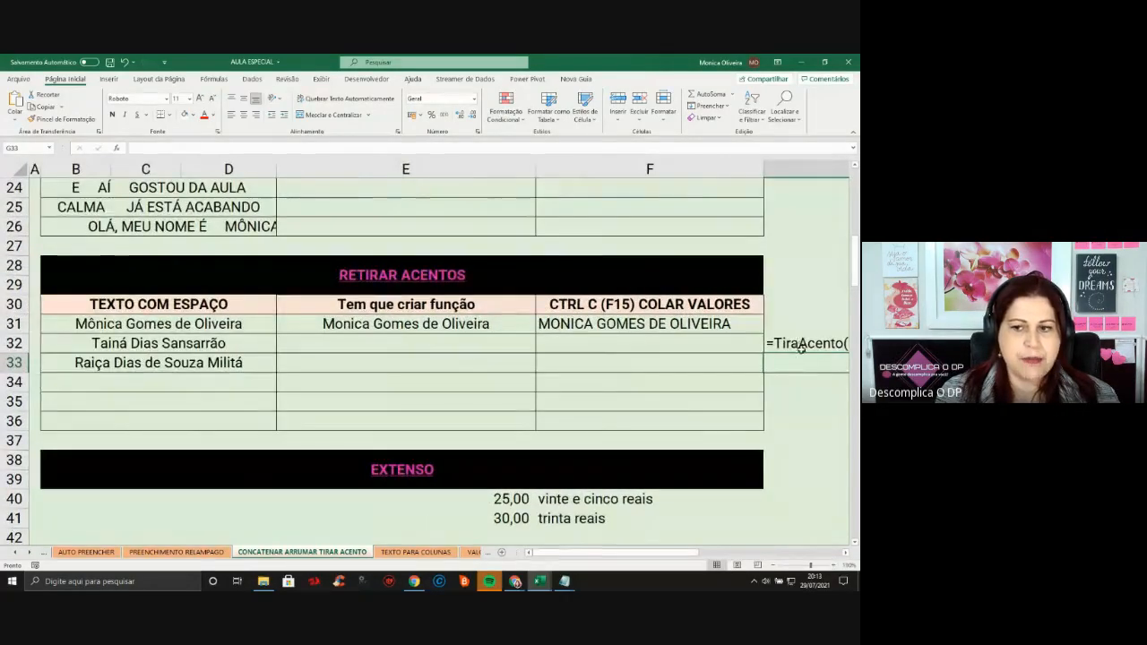
click(801, 344)
drag(759, 168, 724, 169)
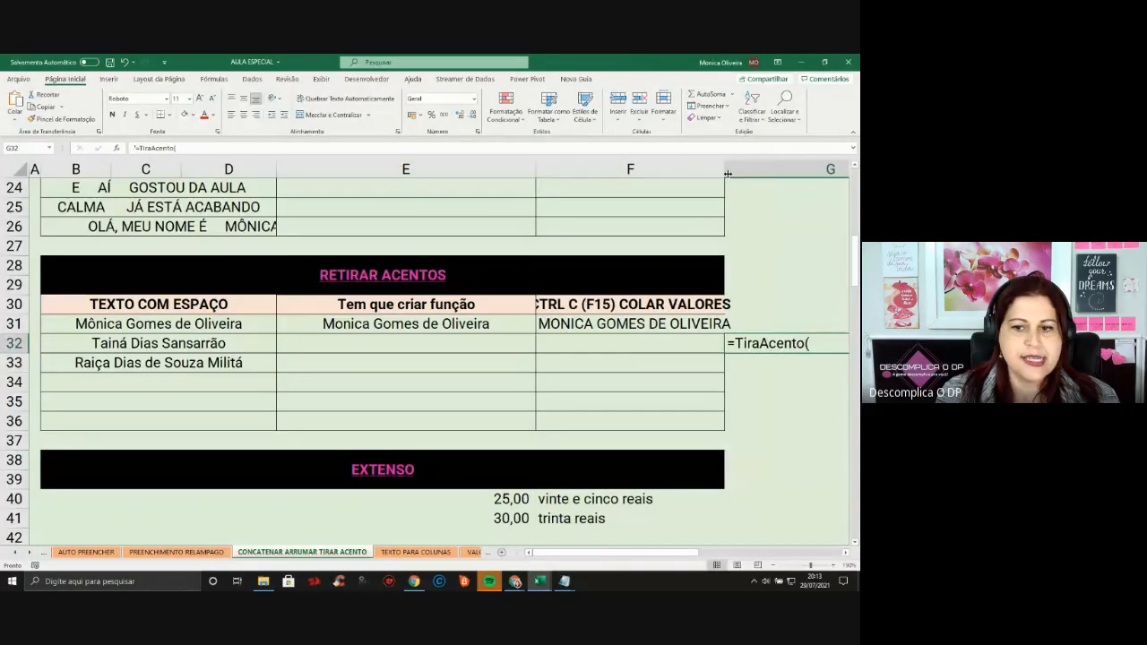
click(184, 343)
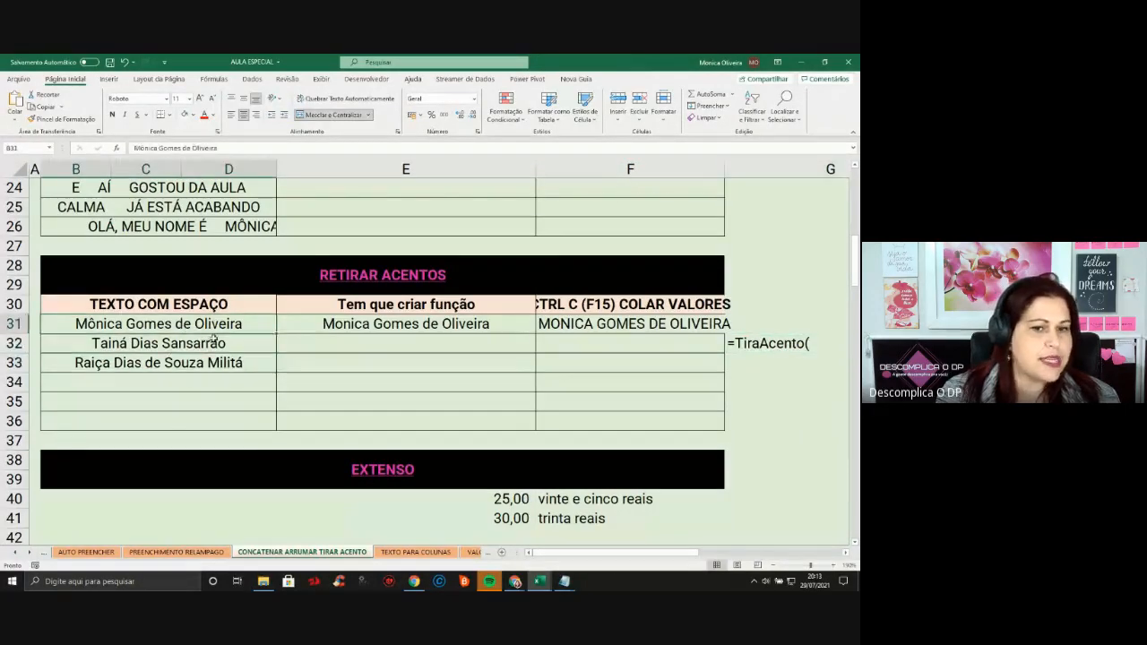
click(476, 326)
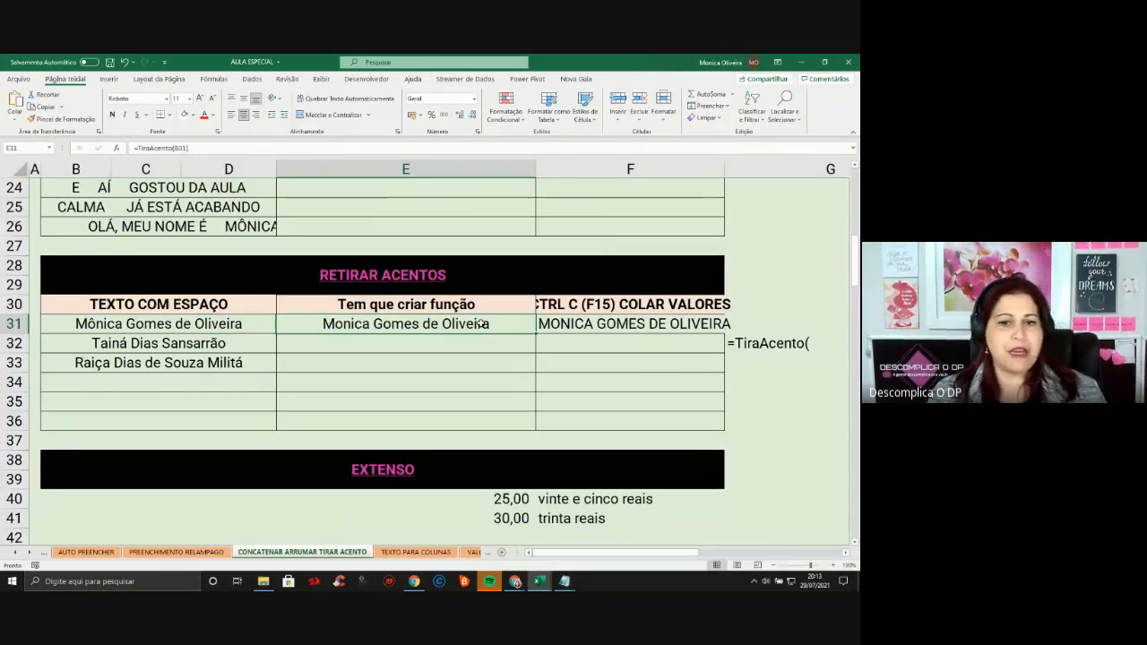
click(476, 348)
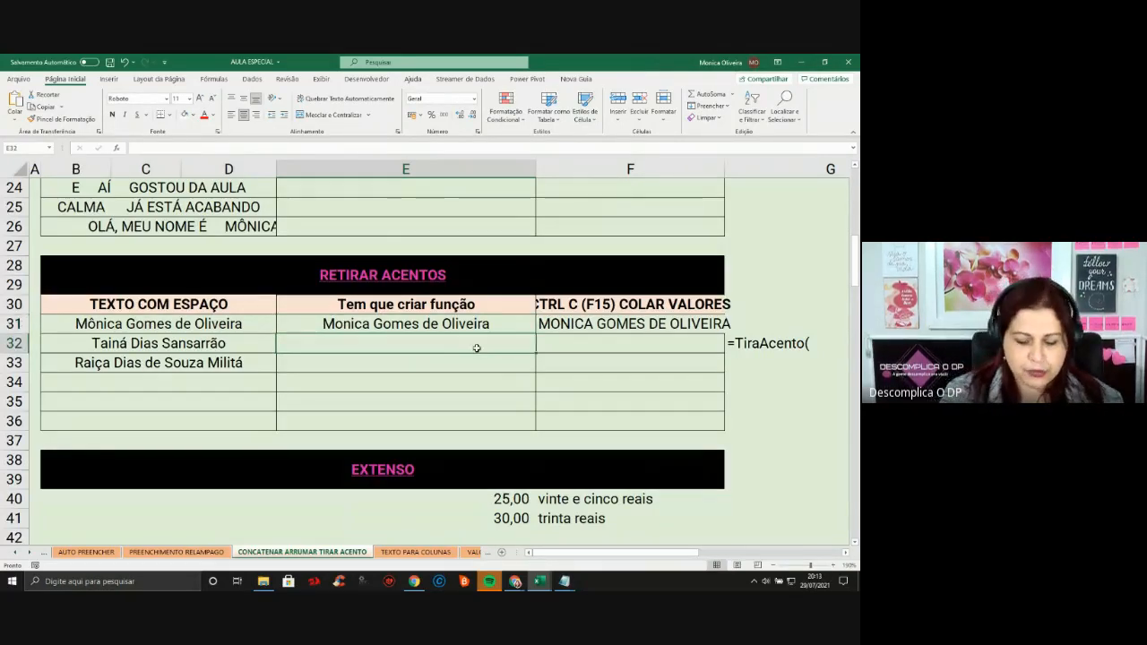
Enter =TiraAcento(B32) in E32 to get the accent-free name
text(=tira)
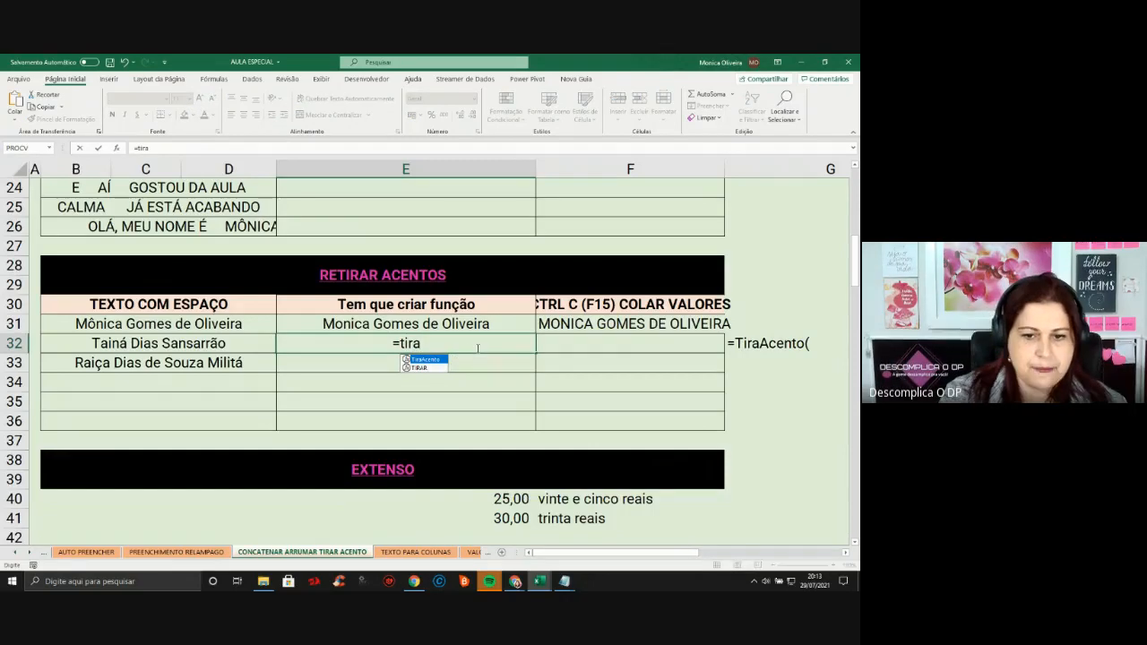
double_click(435, 360)
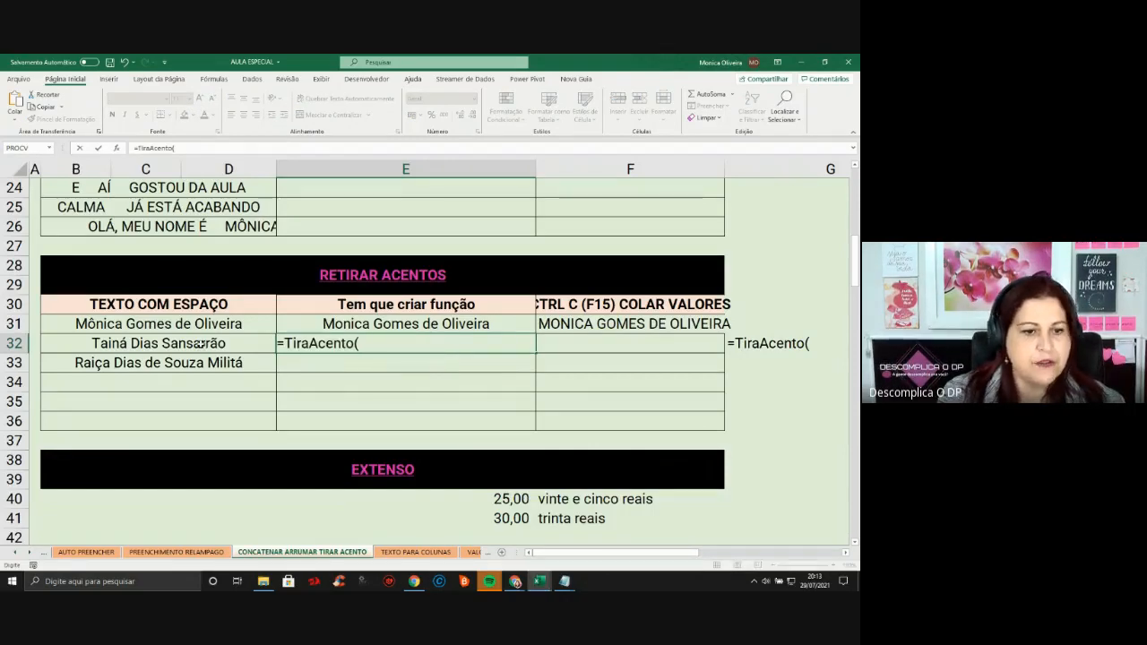
click(196, 344)
text())
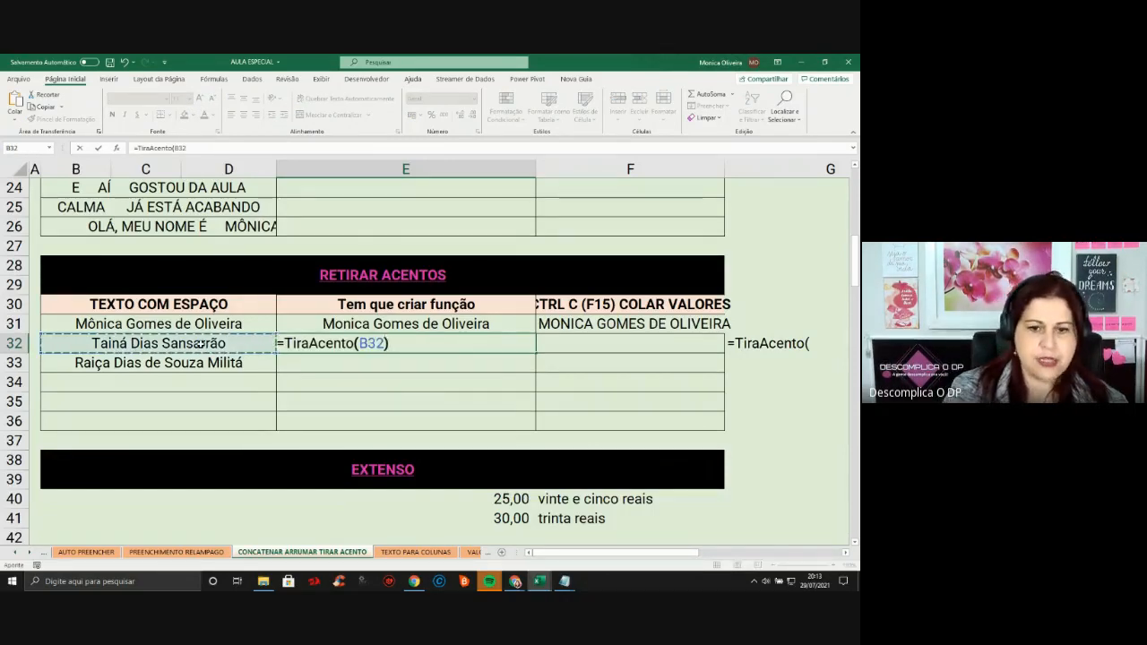
key(Return)
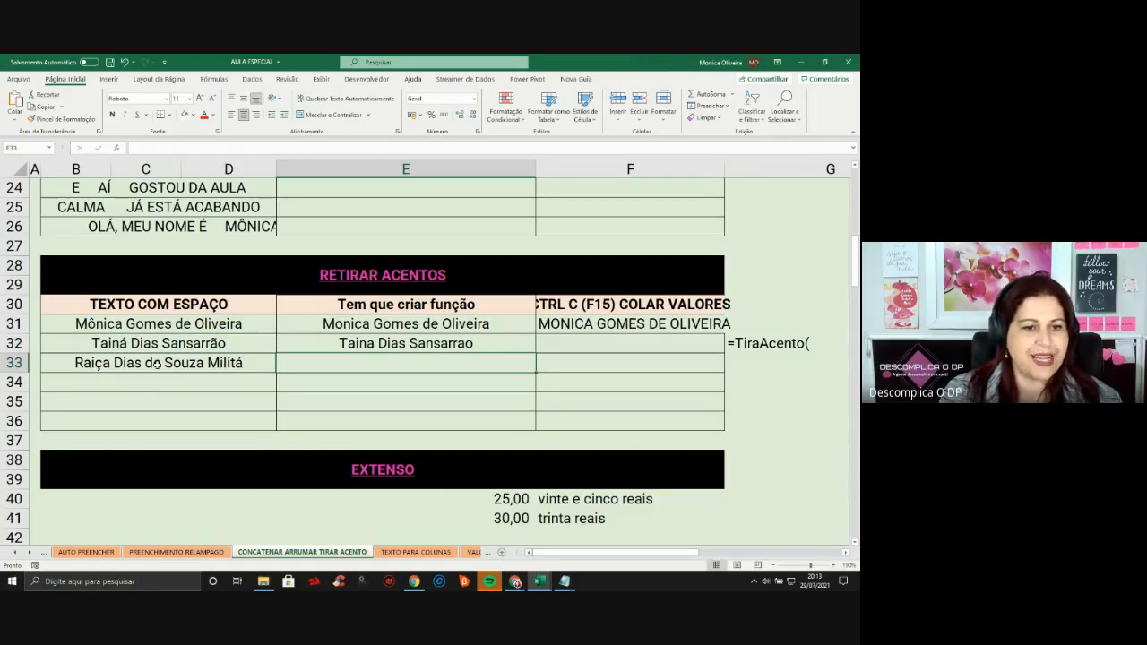
click(130, 338)
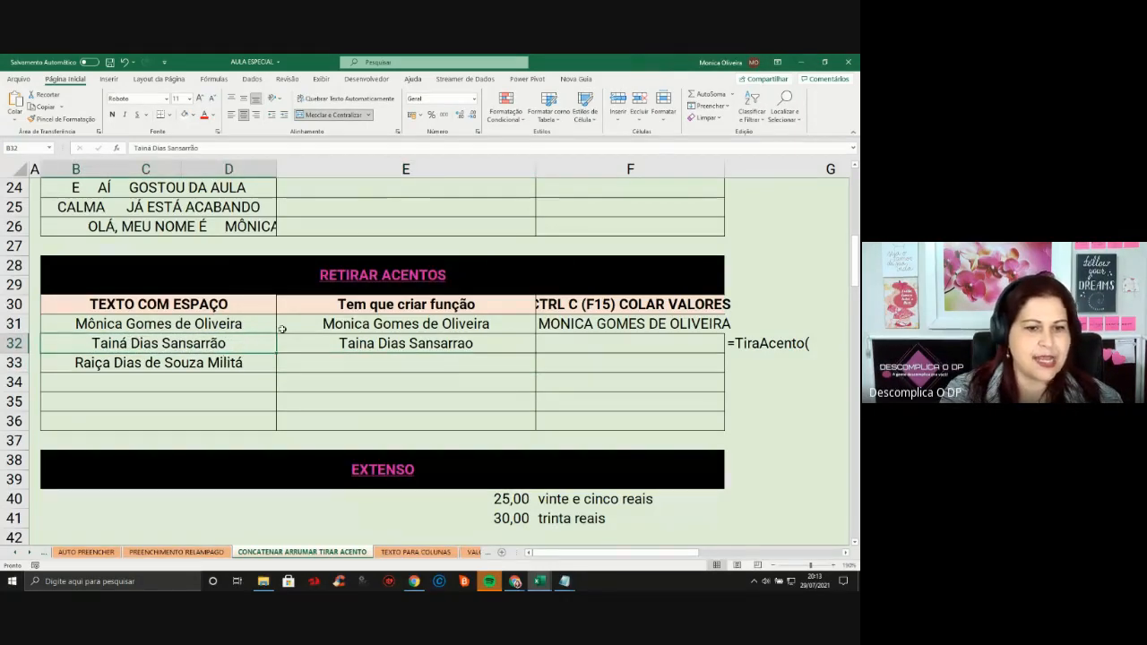
Fill the TiraAcento formula from E32 down to E33
click(427, 343)
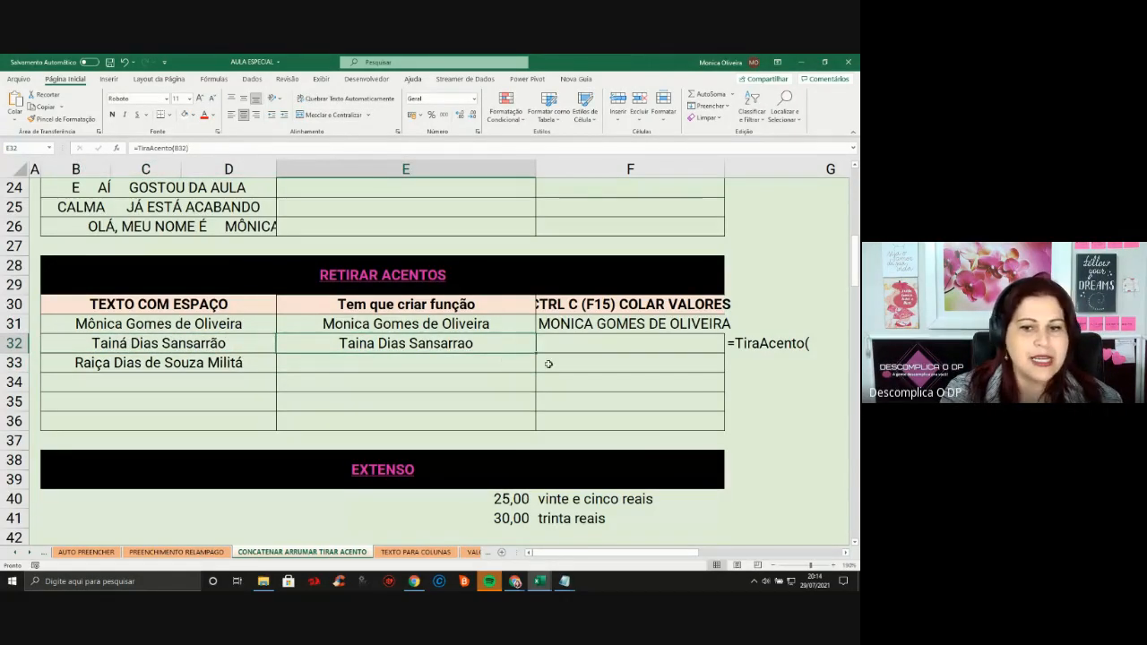
drag(538, 353, 537, 369)
click(499, 356)
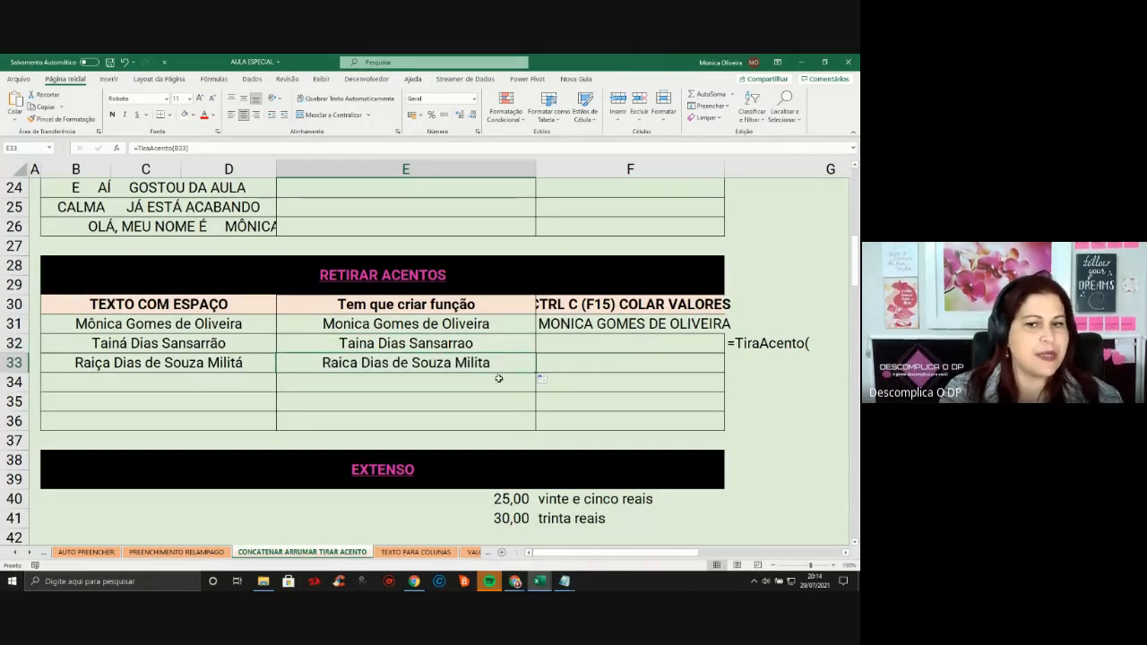
click(513, 340)
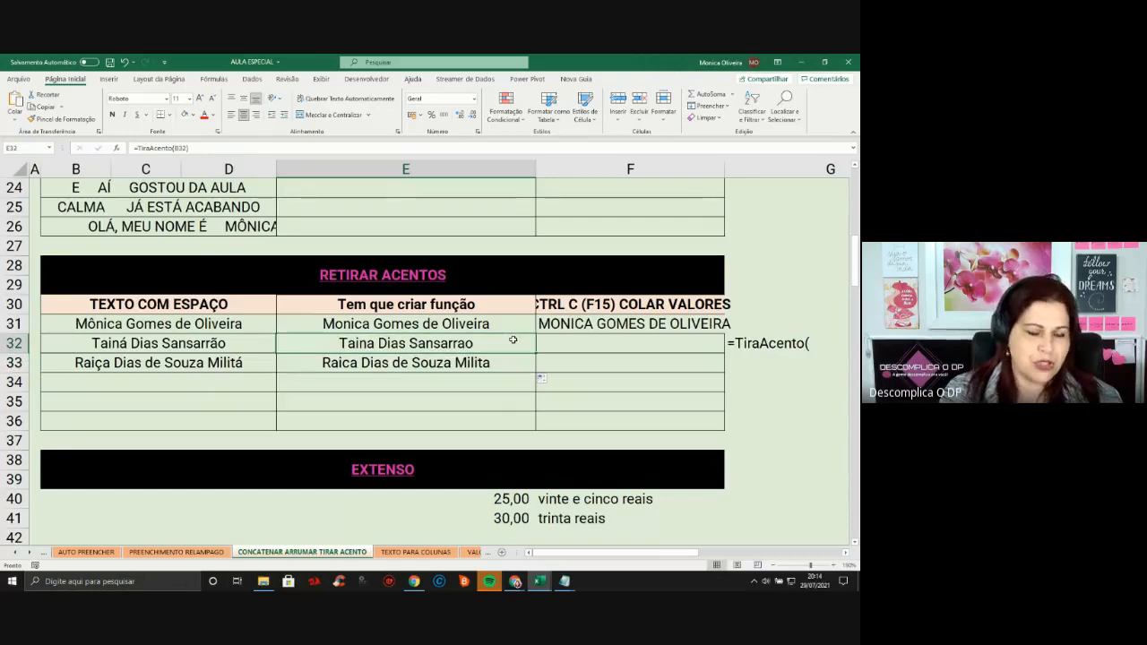
click(780, 343)
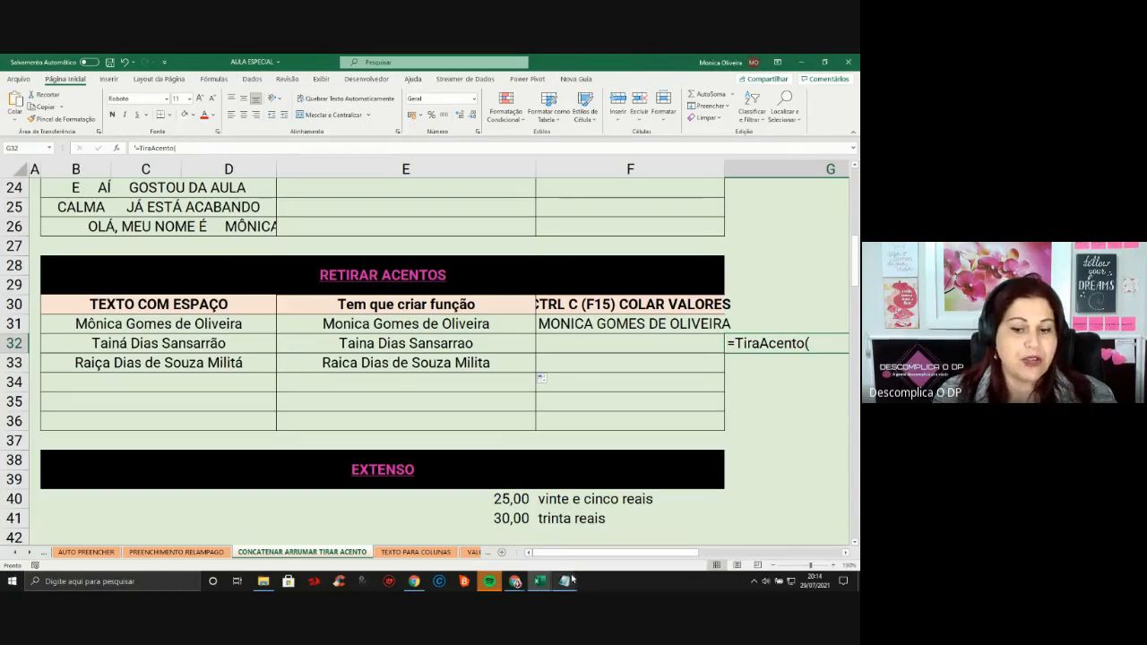
Select all the TiraAcento and VerificaPalavra code in Notepad, then return to Excel
mouse_move(565, 582)
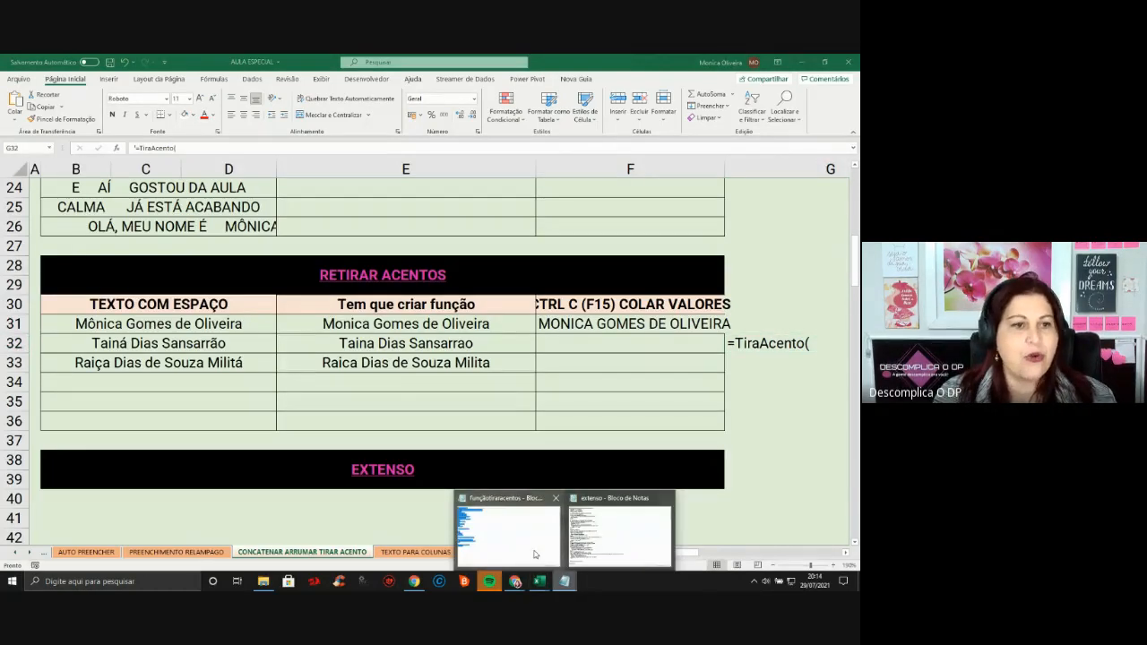
click(508, 532)
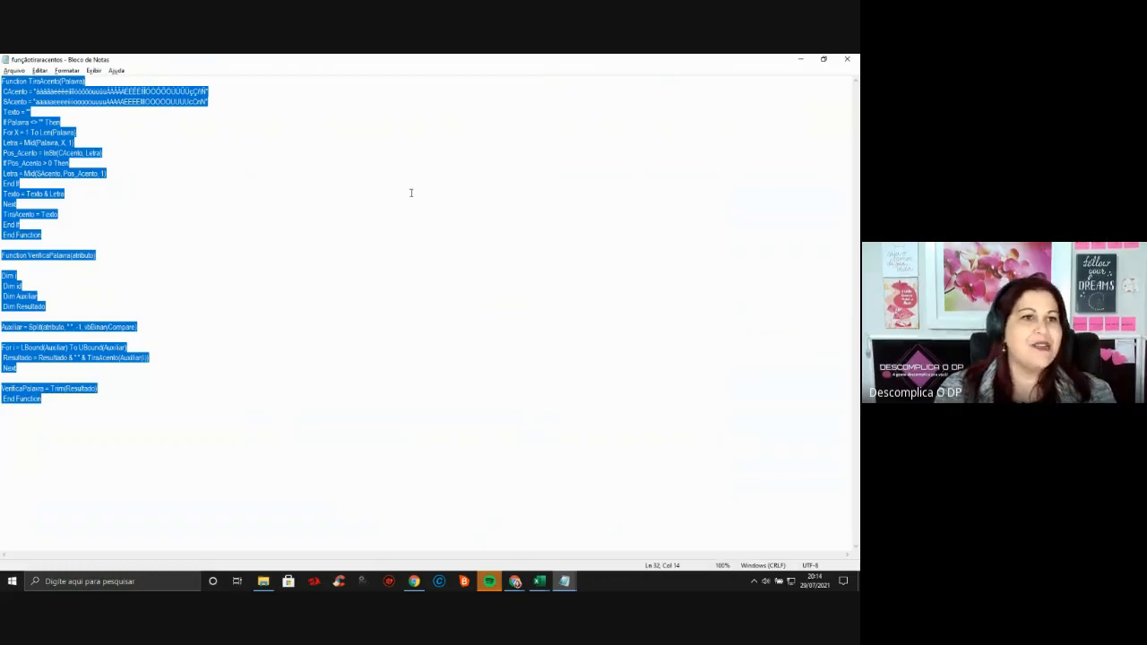
click(229, 127)
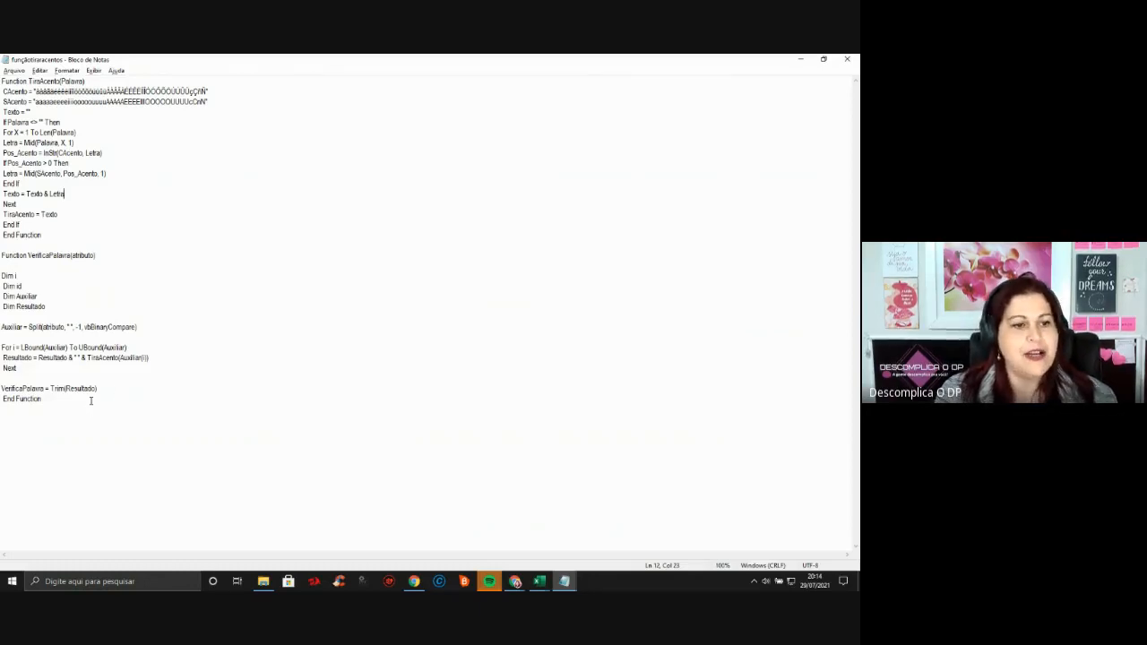
drag(45, 394, 2, 80)
key(ctrl+c)
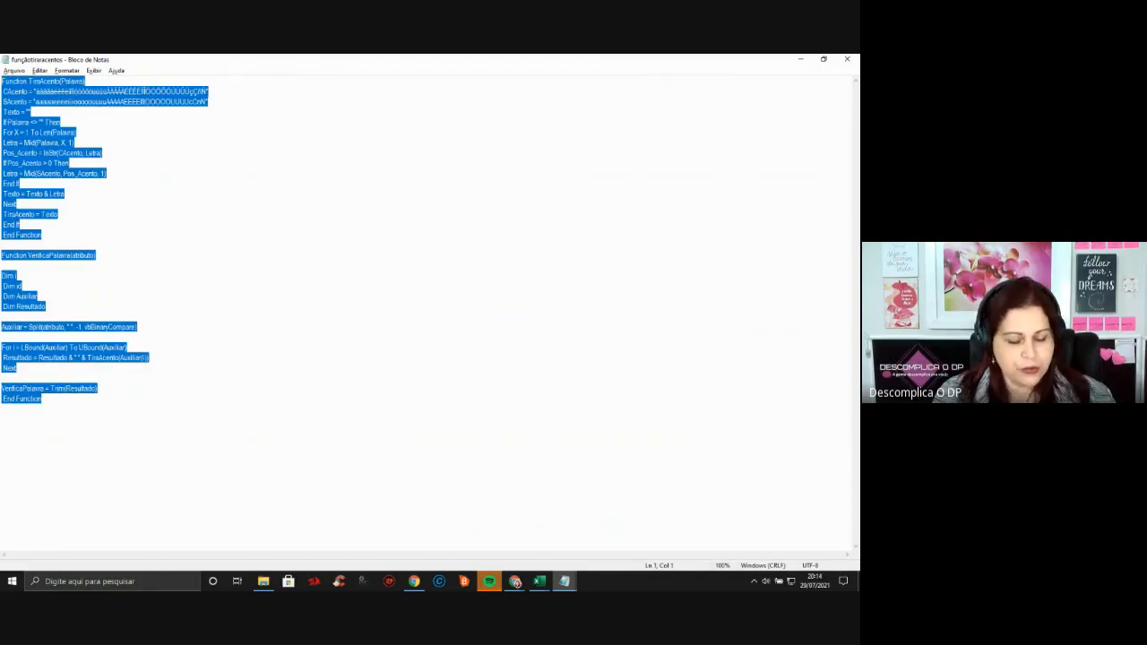
key(alt+Tab)
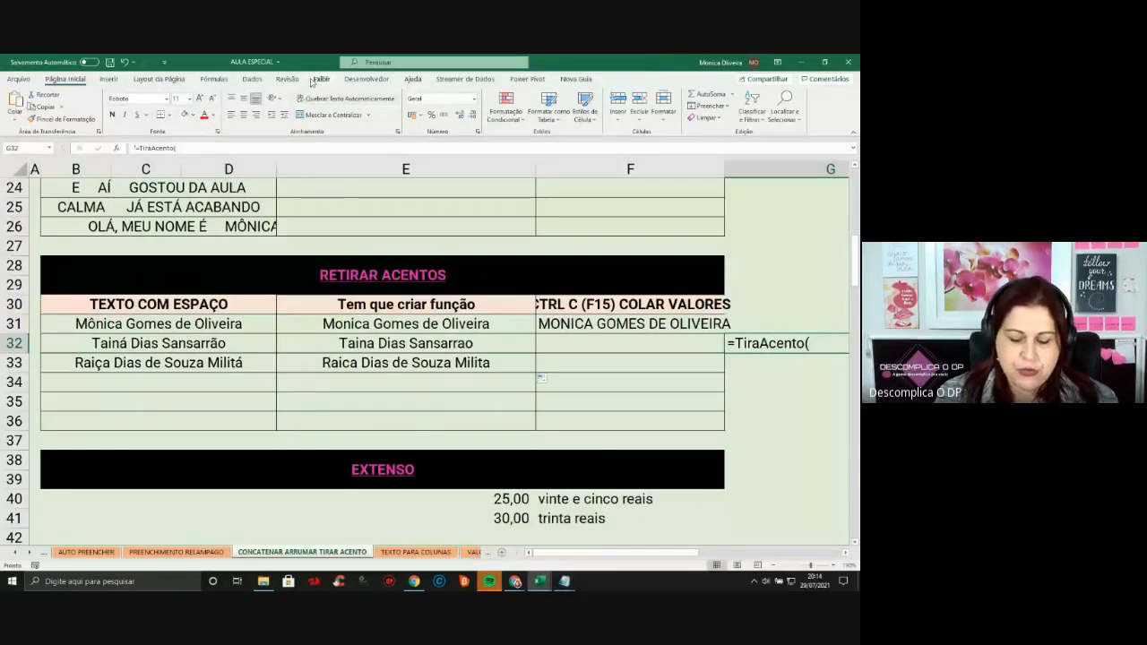
In the VBA editor, insert a new module and paste the TiraAcento and VerificaPalavra code
key(alt+F11)
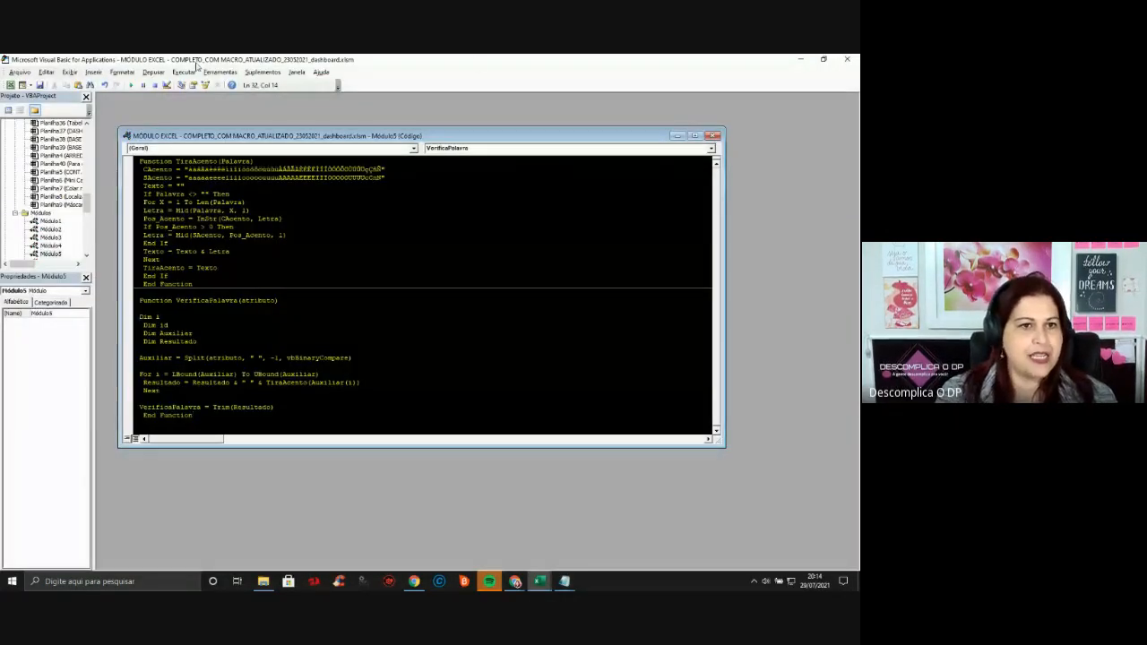
click(716, 136)
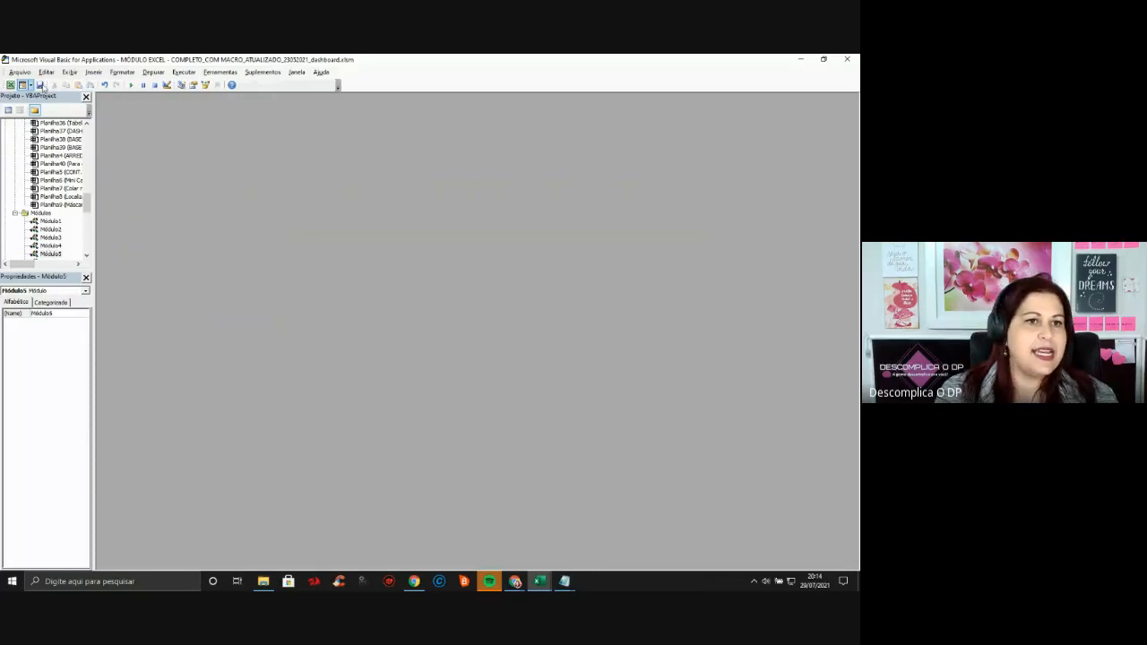
click(93, 73)
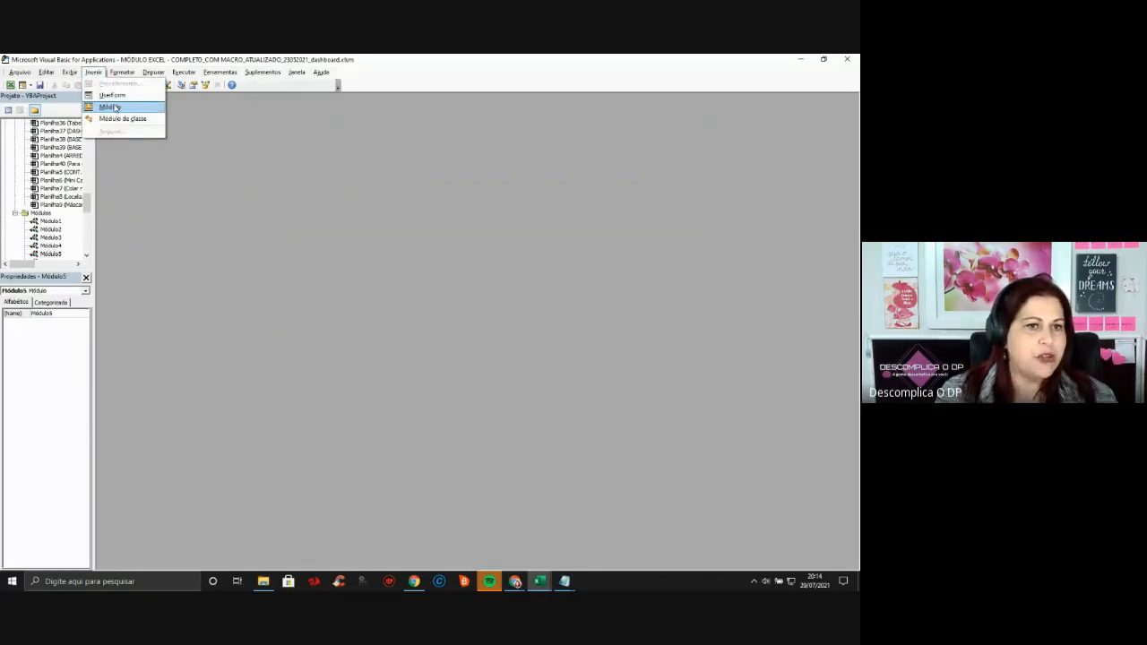
click(109, 107)
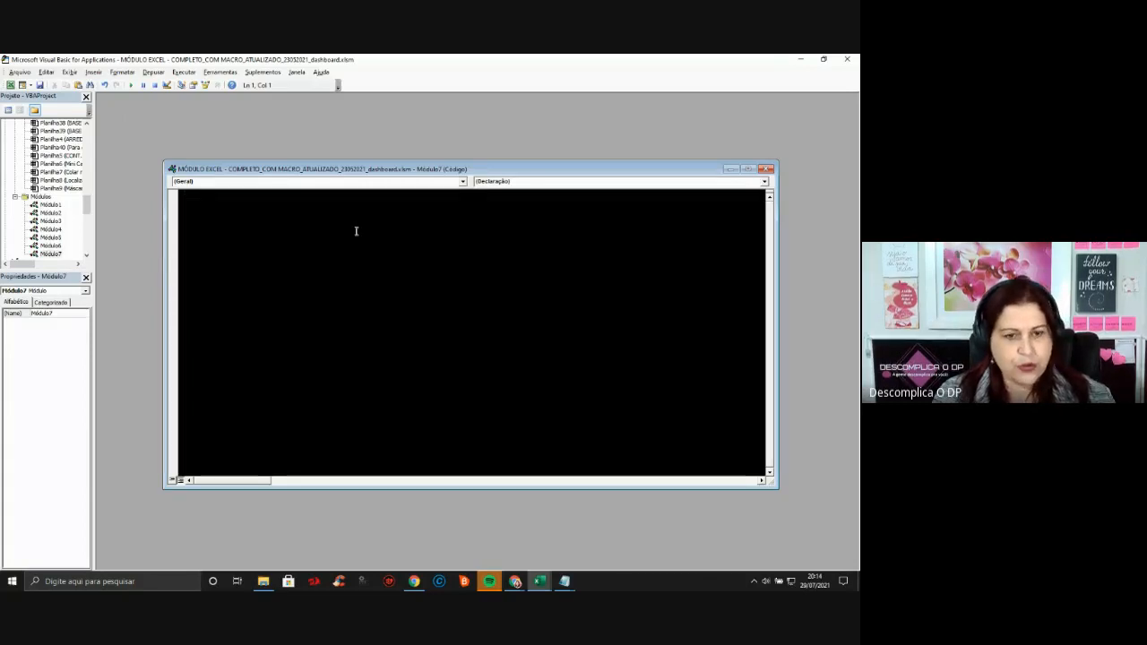
key(ctrl+v)
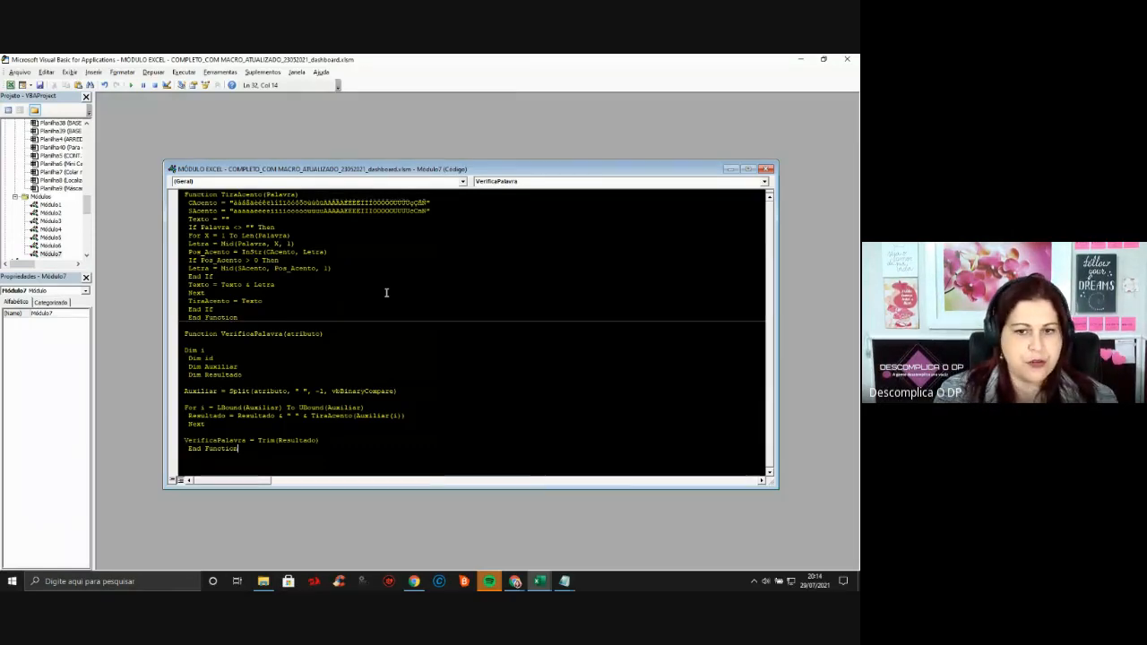
key(alt+F11)
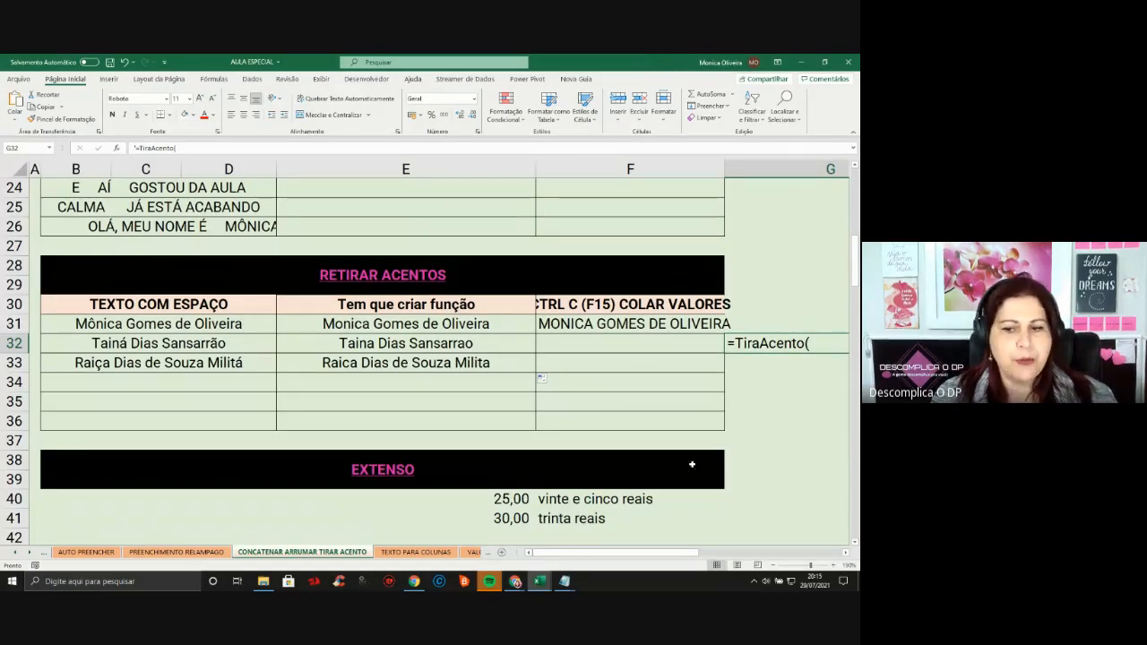
Enter =Extenso_Valor(E41) in F41 so 30,00 is spelled out as trinta reais
click(612, 499)
click(569, 518)
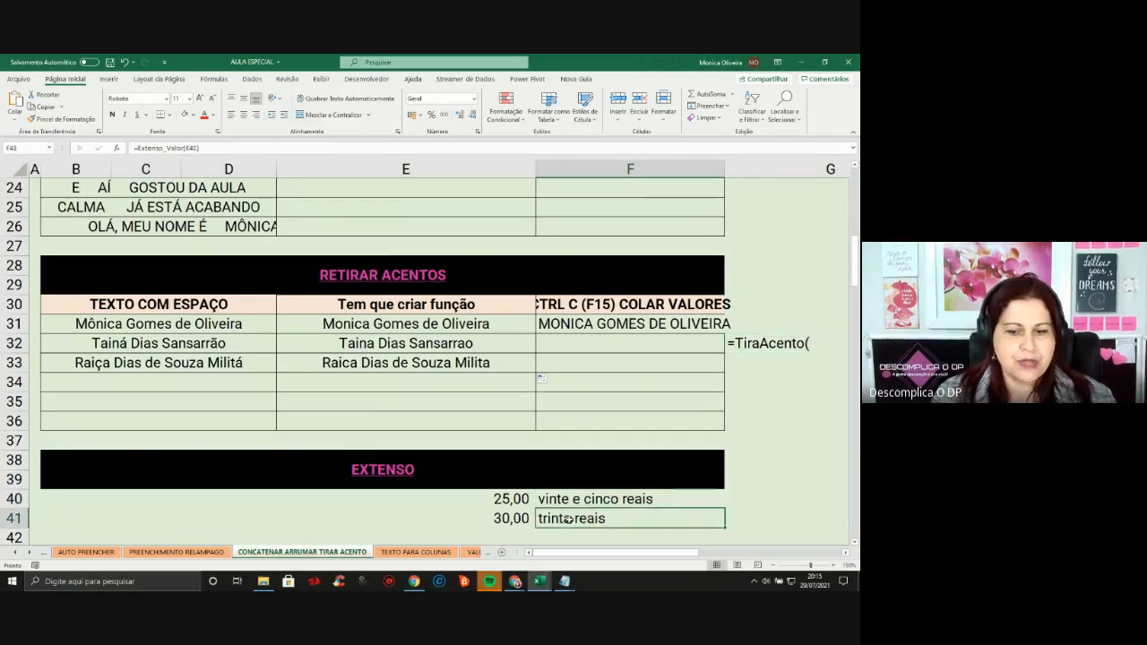
text(=ti)
key(BackSpace)
key(BackSpace)
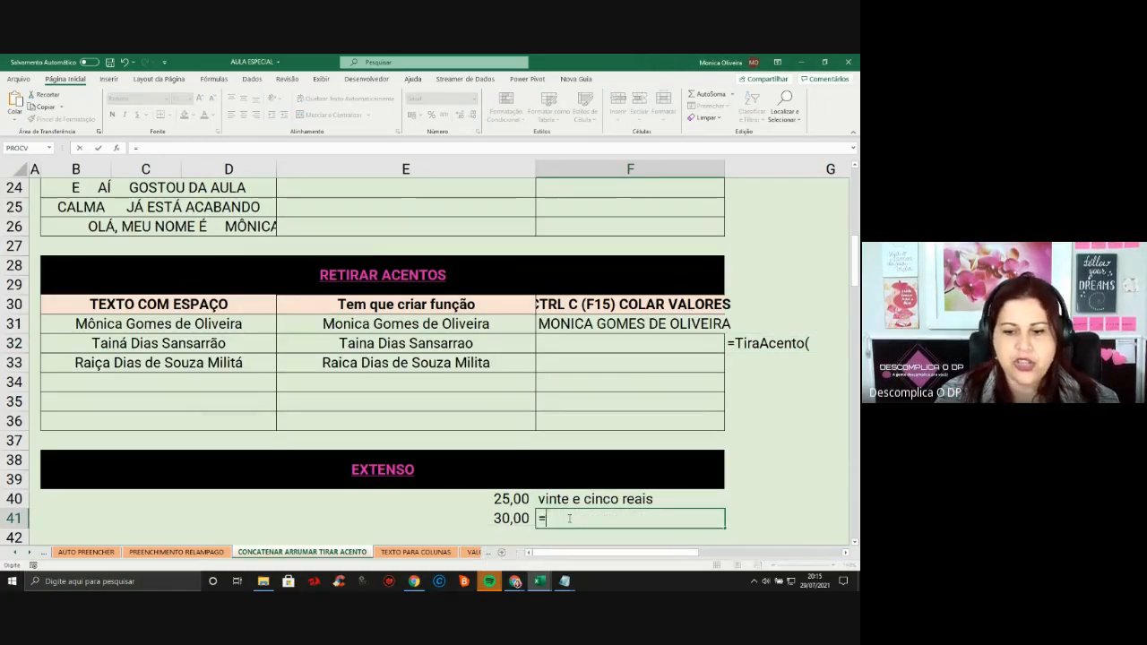
text(ext)
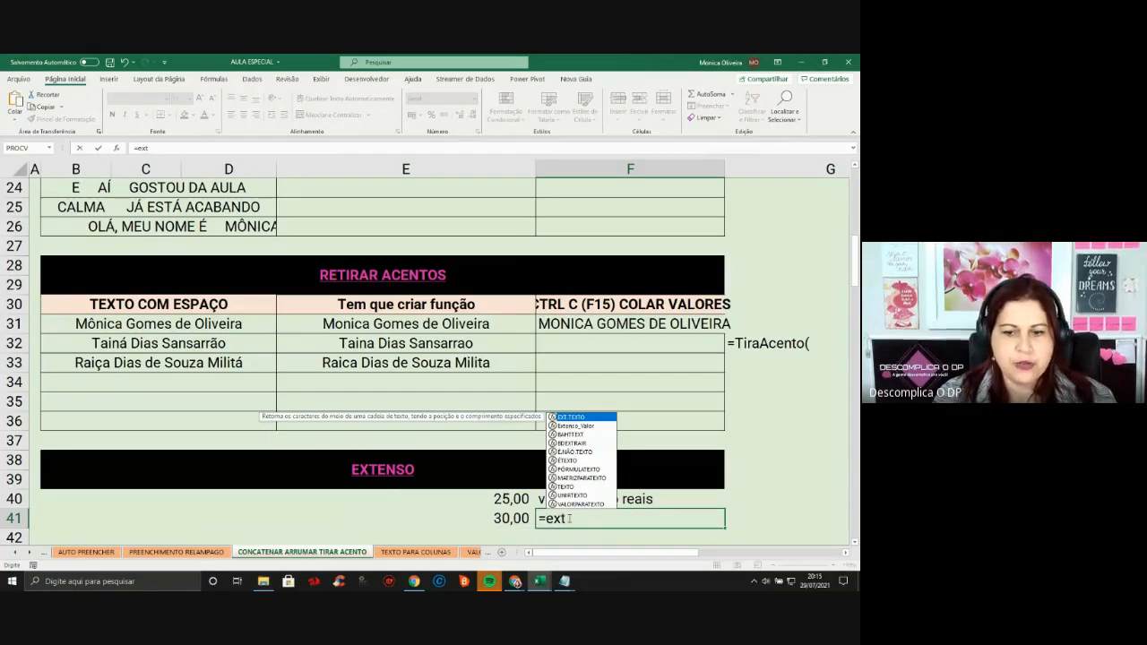
double_click(585, 427)
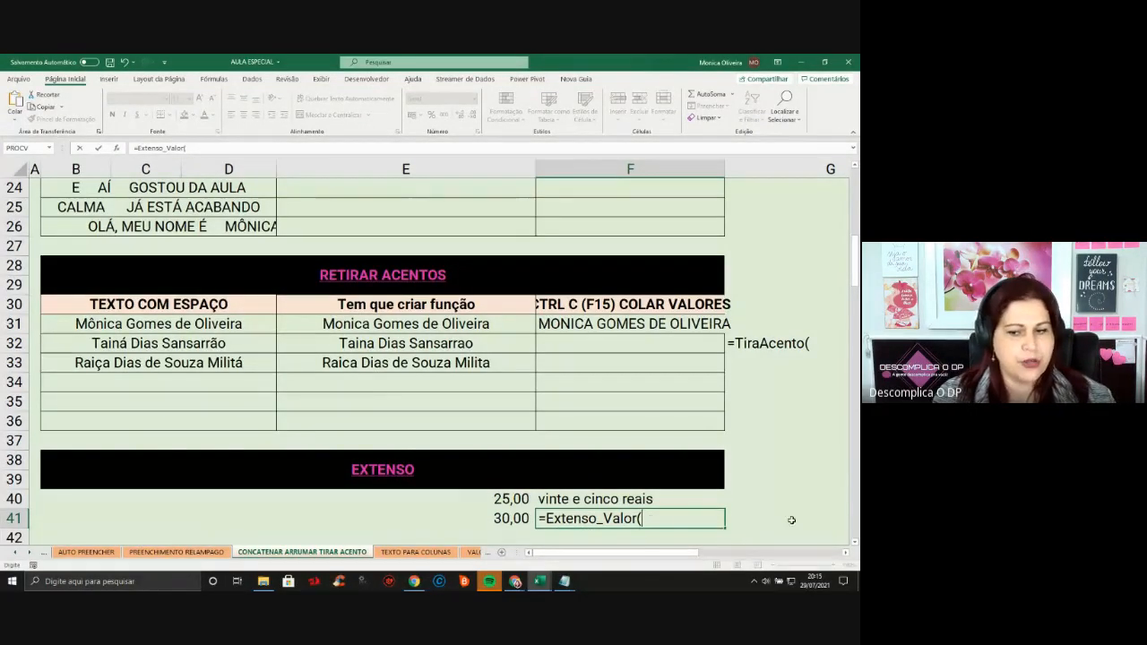
scroll(572, 462, down, 2)
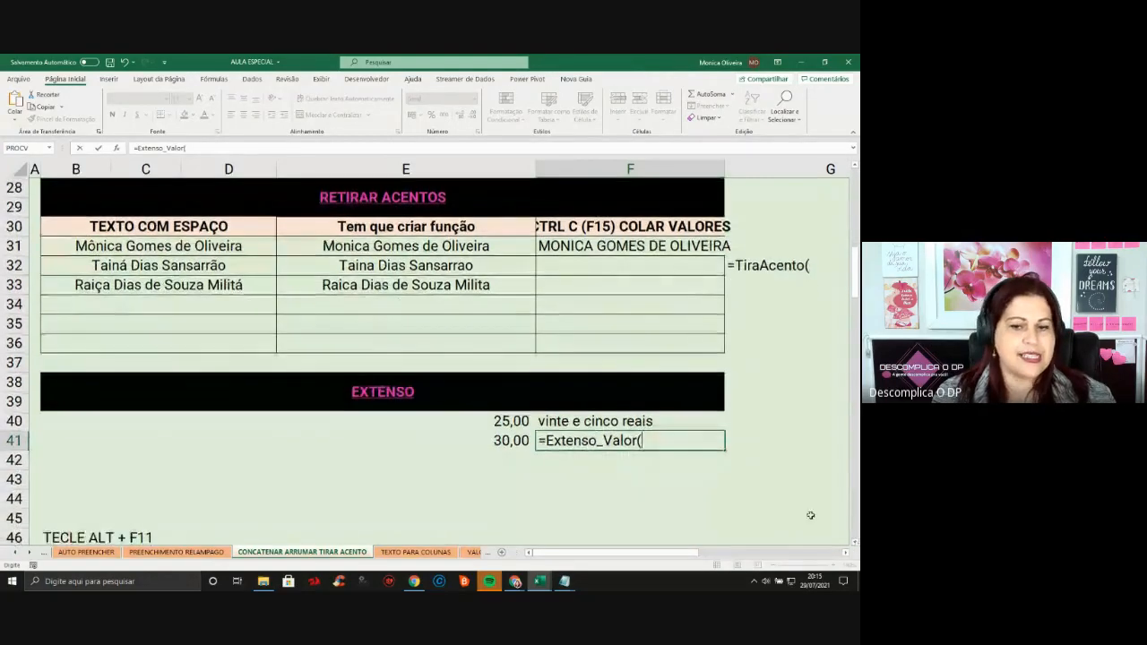
click(564, 581)
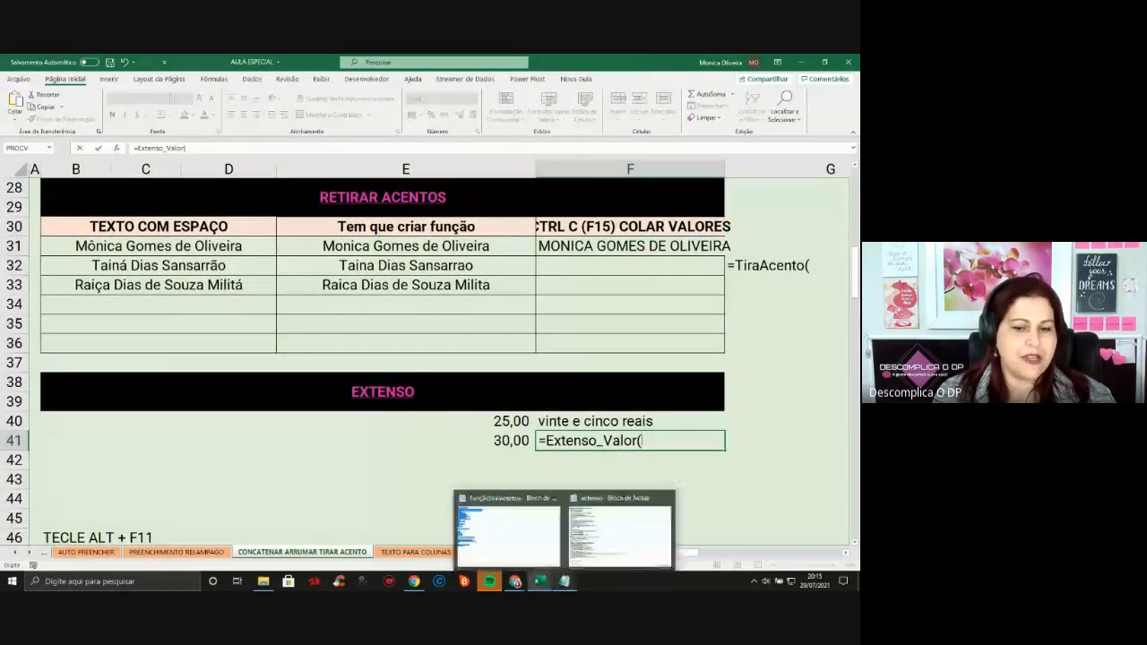
click(618, 533)
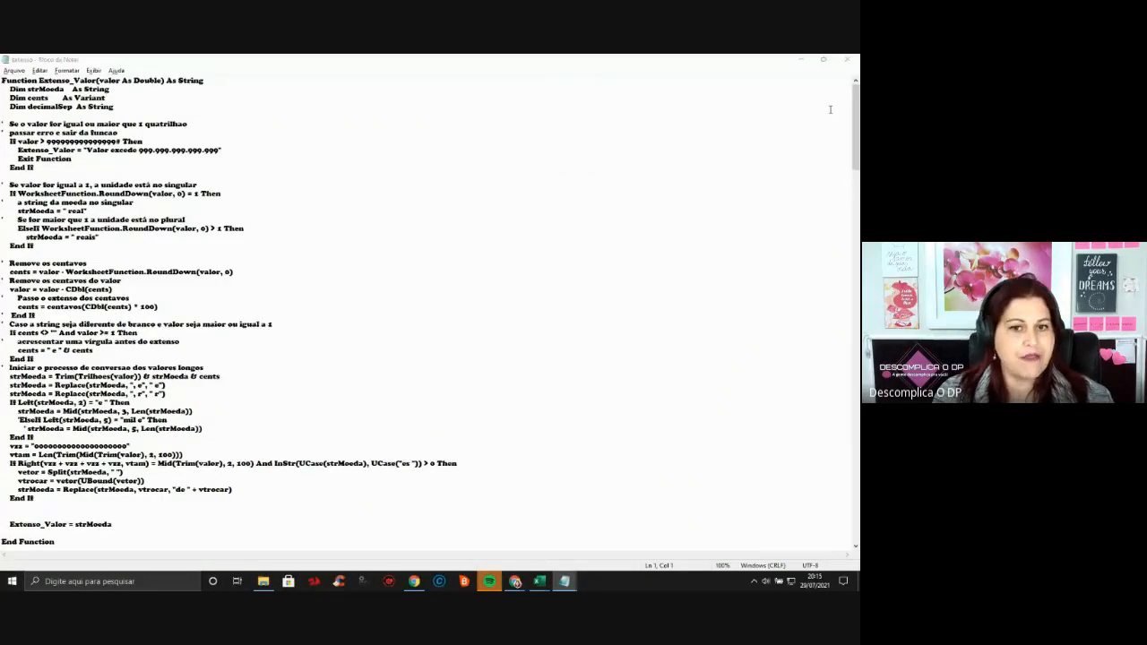
key(alt+Tab)
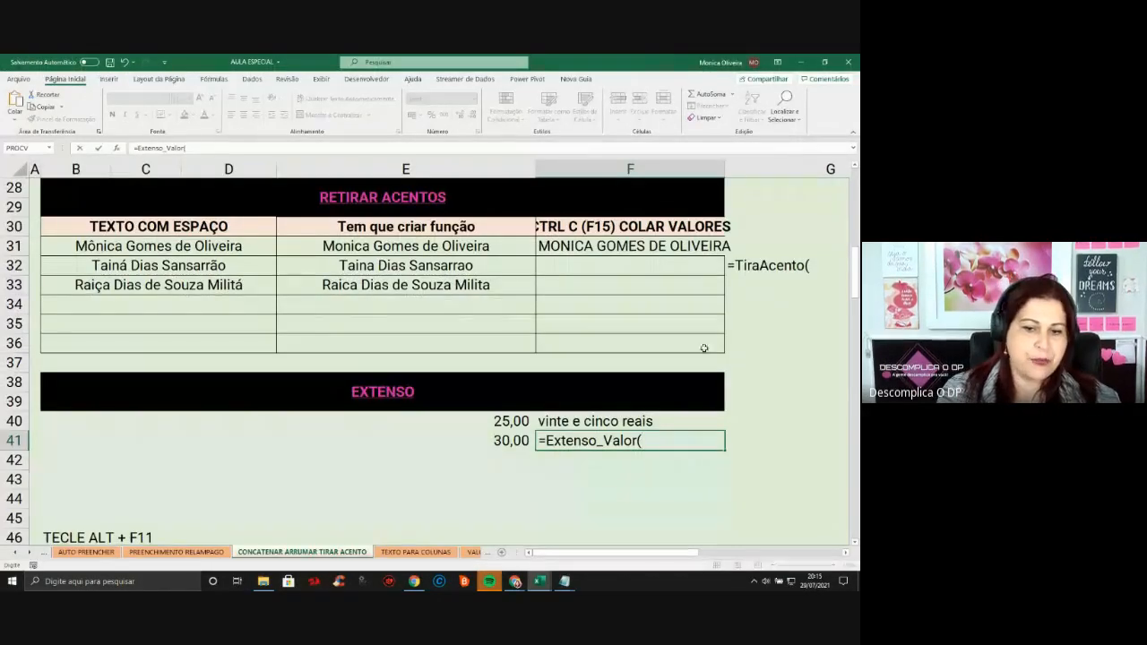
click(515, 440)
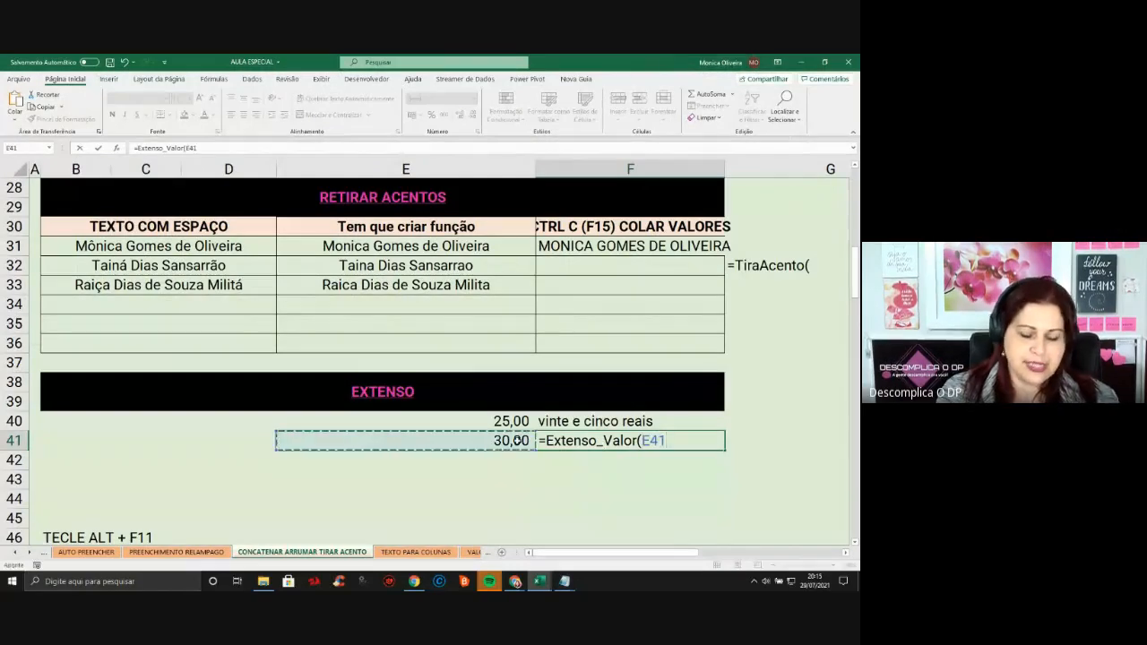
text())
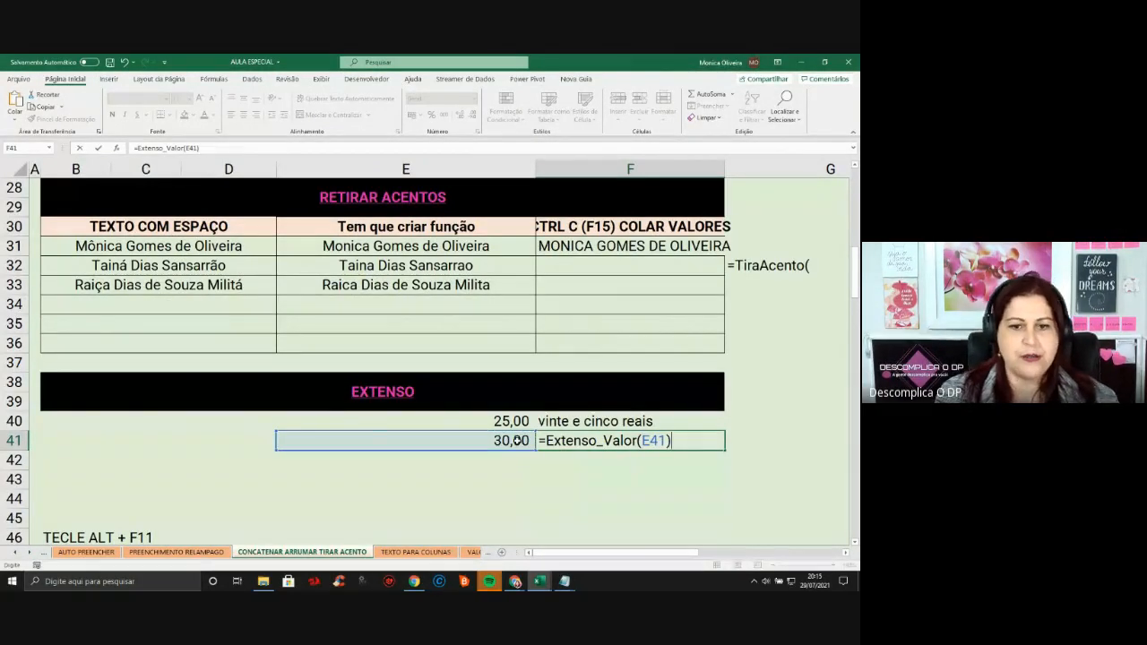
key(Return)
key(Return)
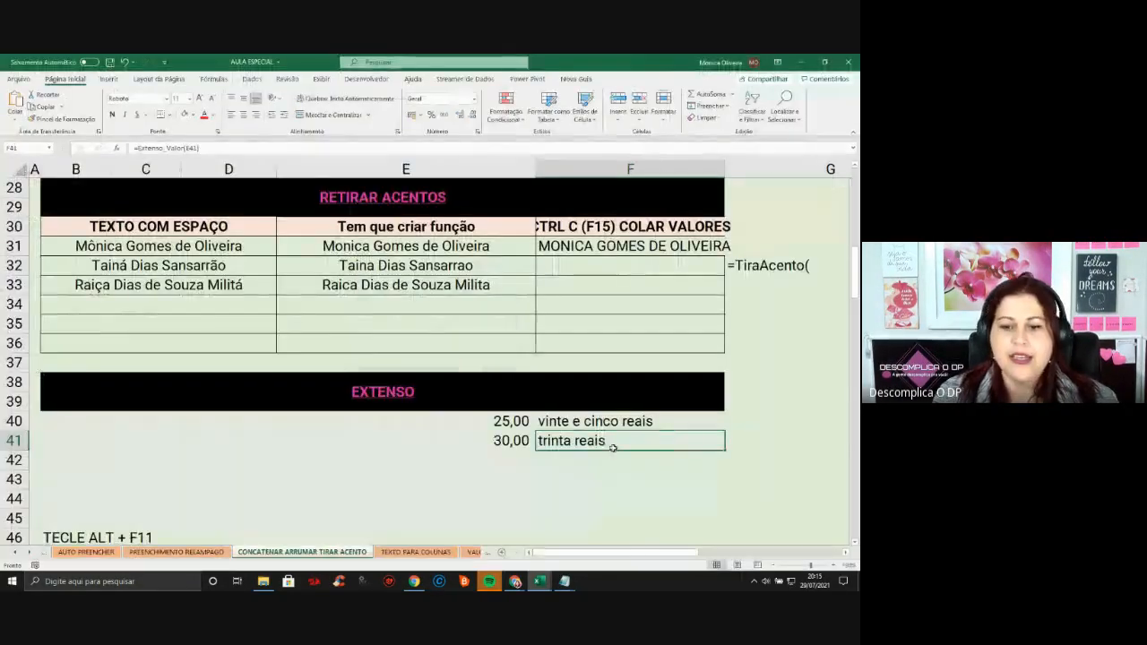
Enter 50 in E42 and fill F41's formula down to F42, giving cinquenta reais
click(592, 456)
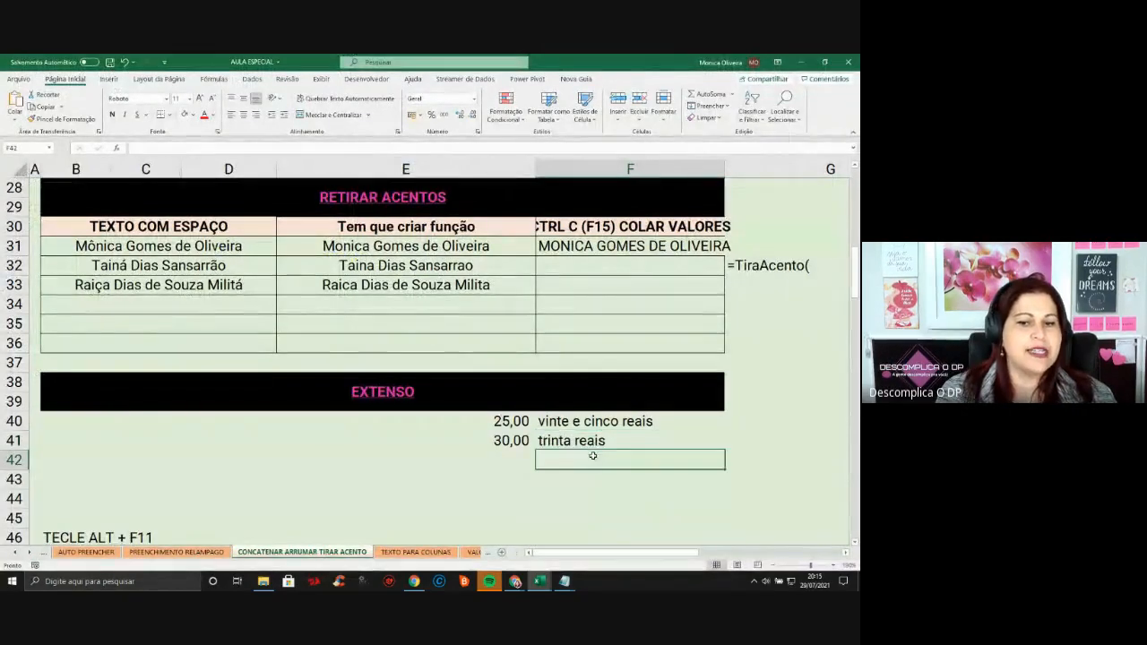
click(599, 425)
click(592, 440)
click(507, 460)
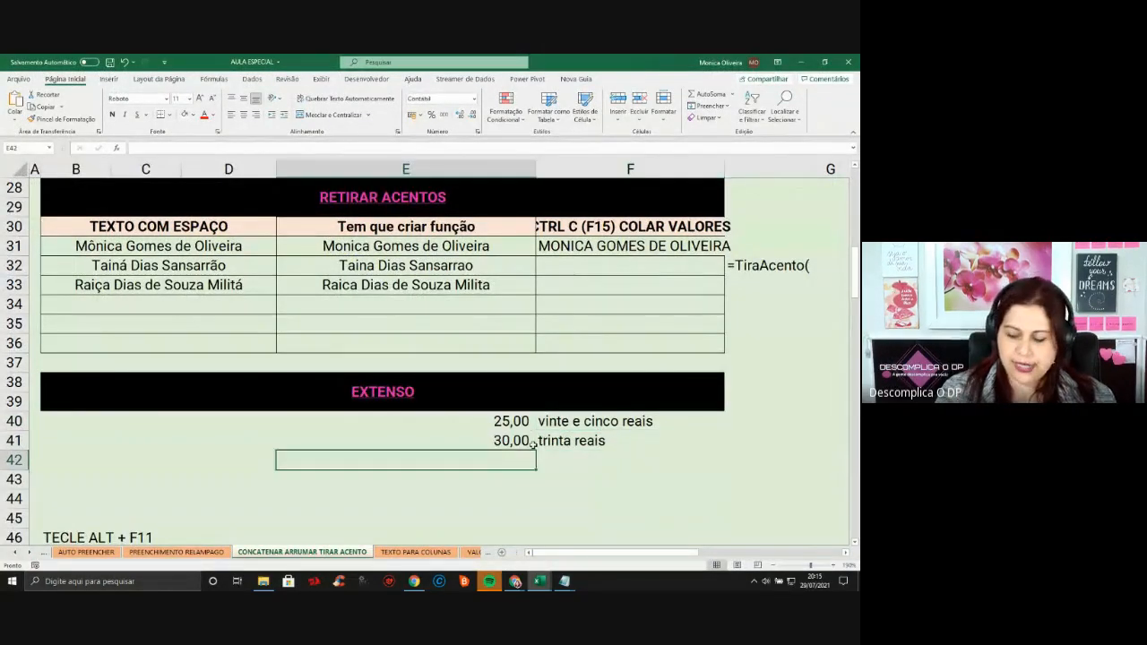
text(50)
key(Return)
click(538, 455)
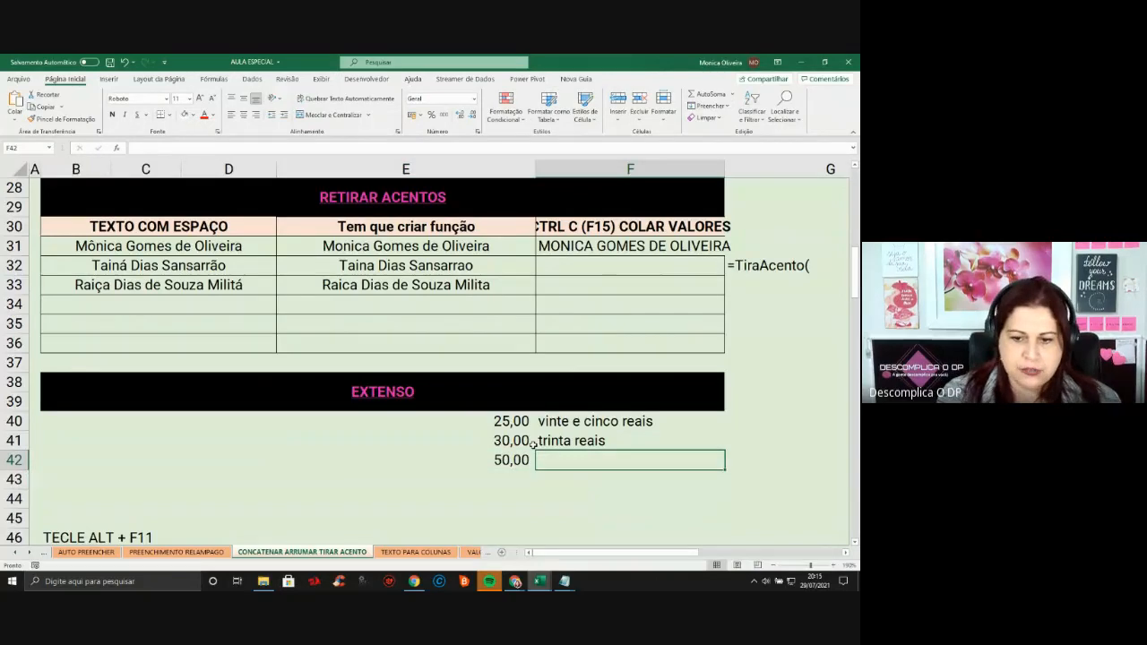
drag(533, 445, 583, 447)
click(631, 447)
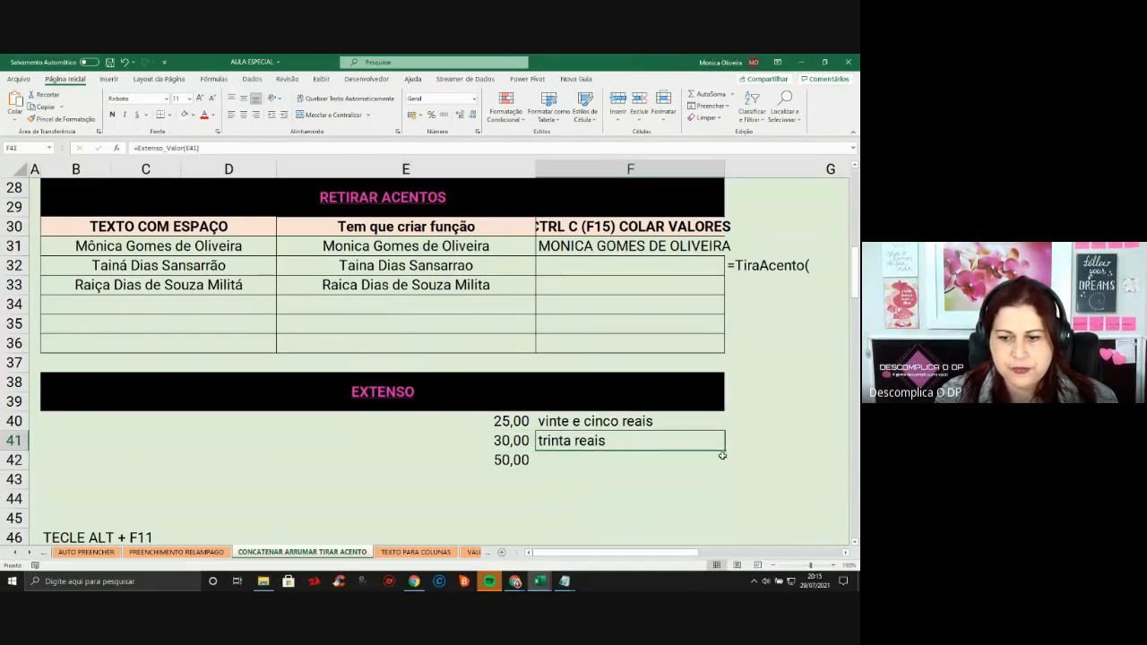
drag(722, 456, 726, 469)
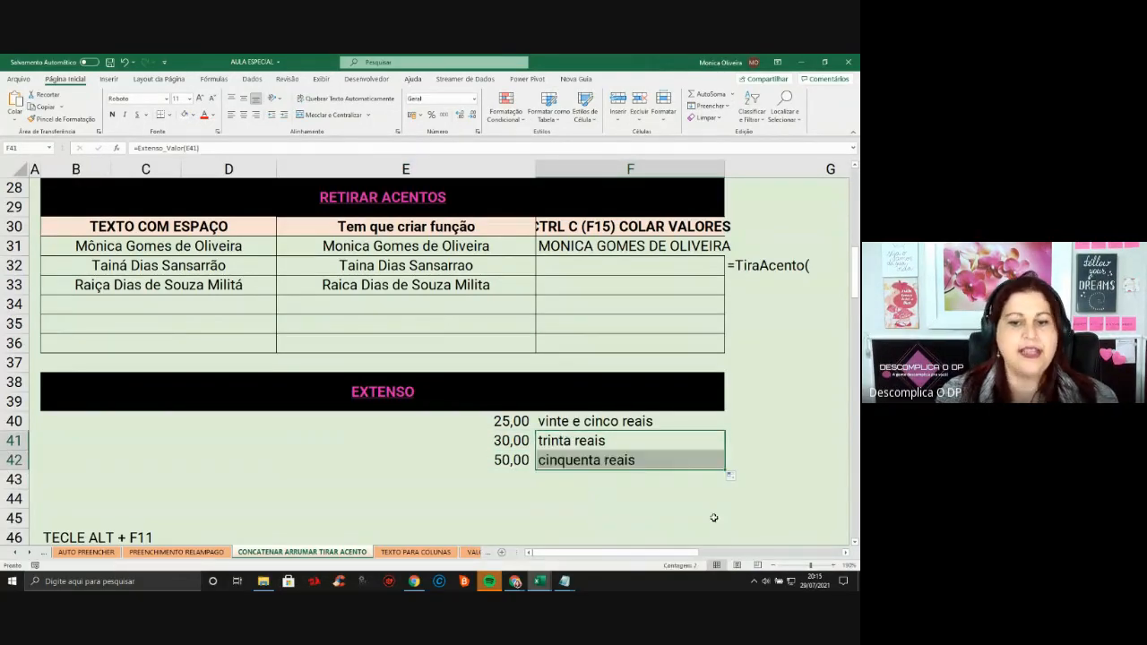
click(640, 502)
Check the cinquenta reais formula in F42, then switch to the PREENCHIMENTO RELAMPAGO sheet
click(615, 467)
click(623, 497)
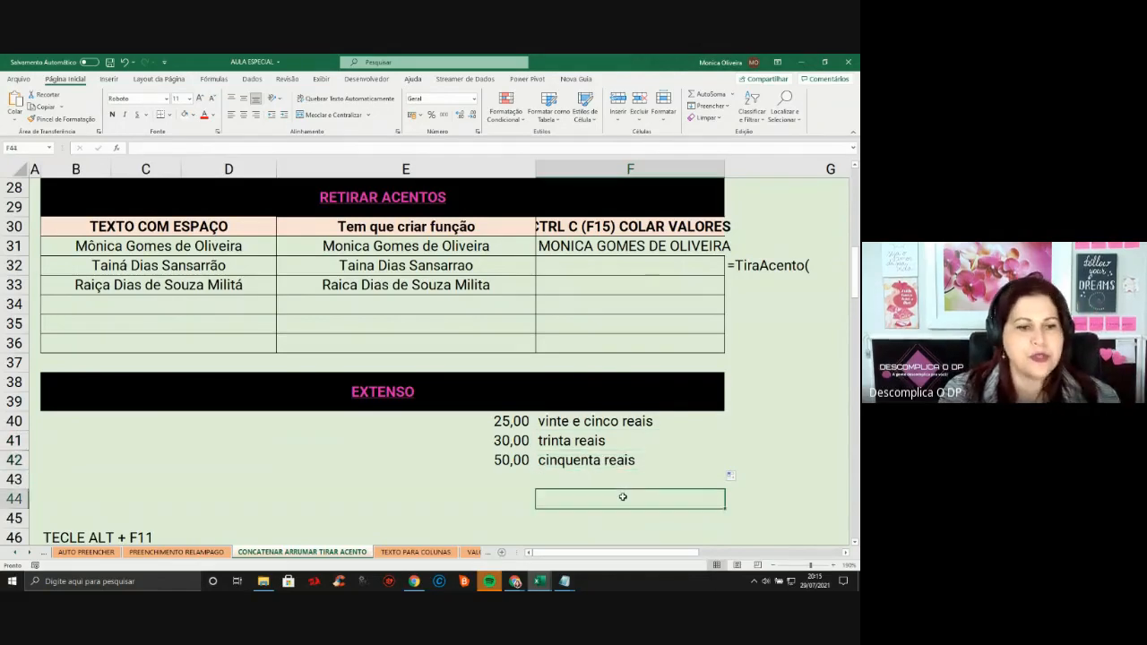
click(622, 458)
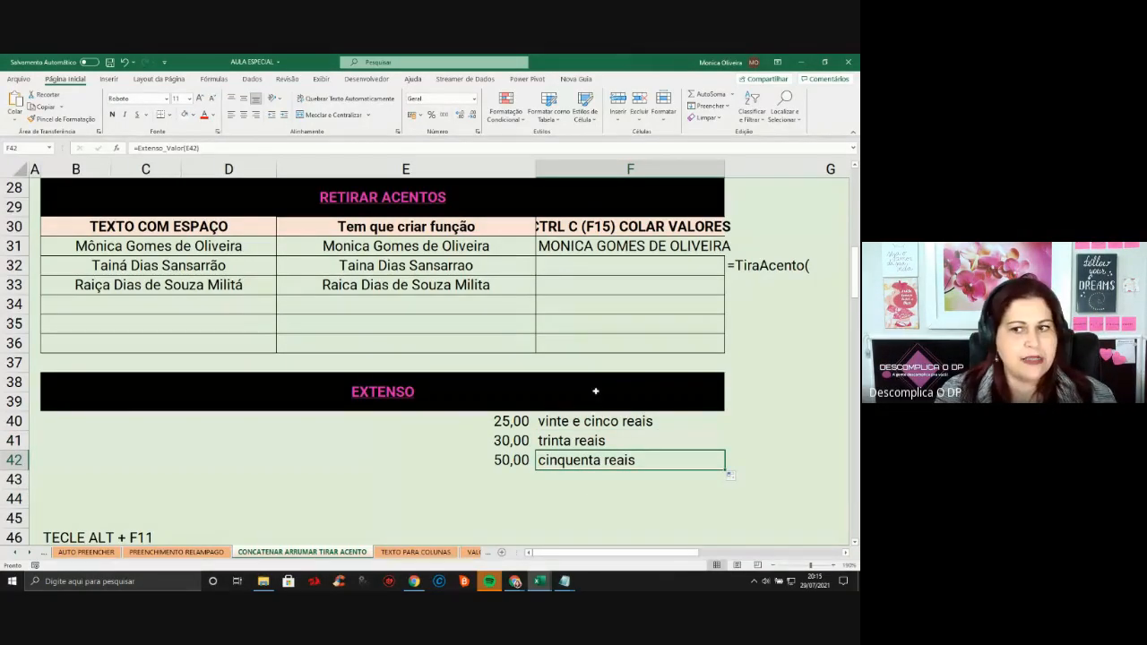
scroll(672, 348, up, 4)
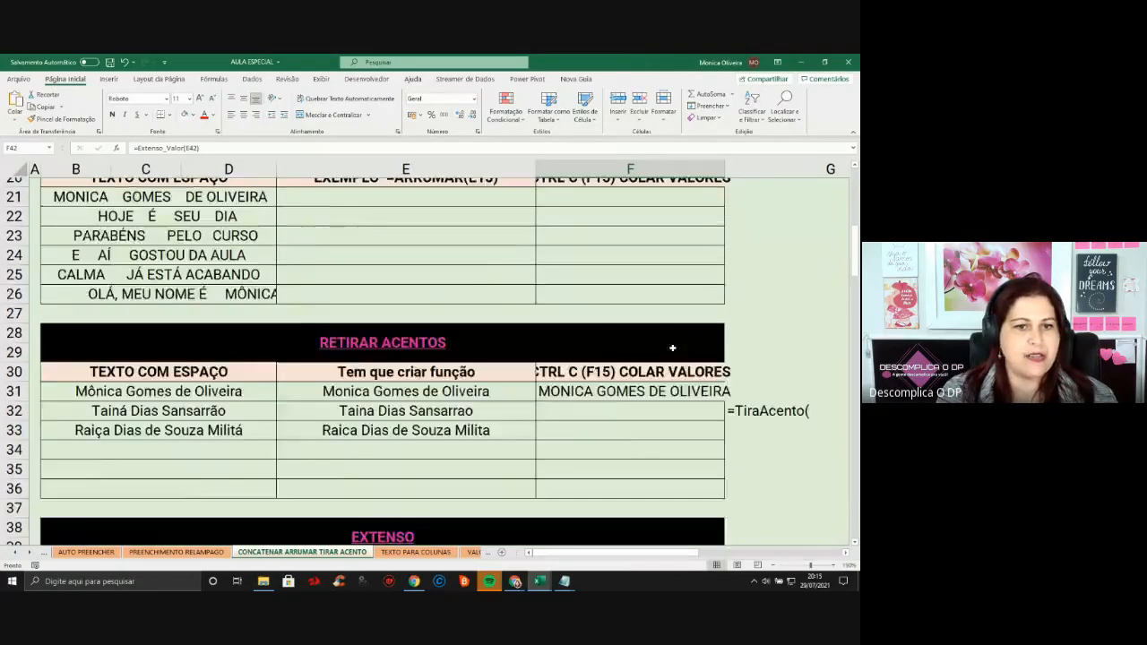
click(198, 554)
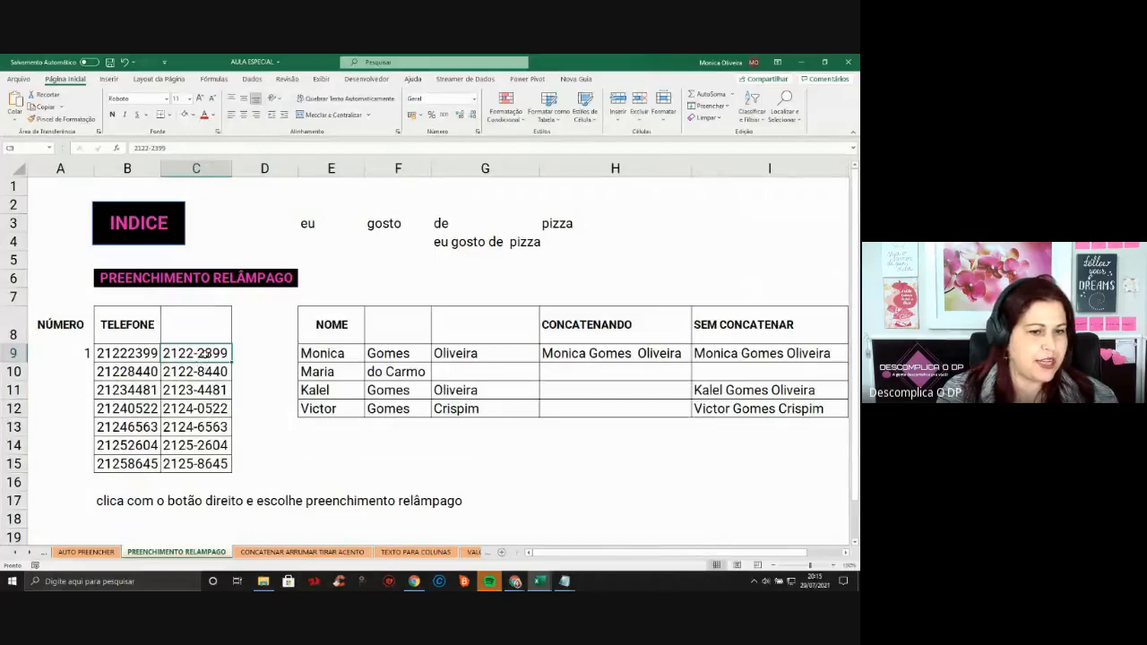
Review the flash-filled phone numbers in C9:C15, then return to the CONCATENAR ARRUMAR TIRAR ACENTO sheet
drag(206, 358, 198, 466)
click(421, 462)
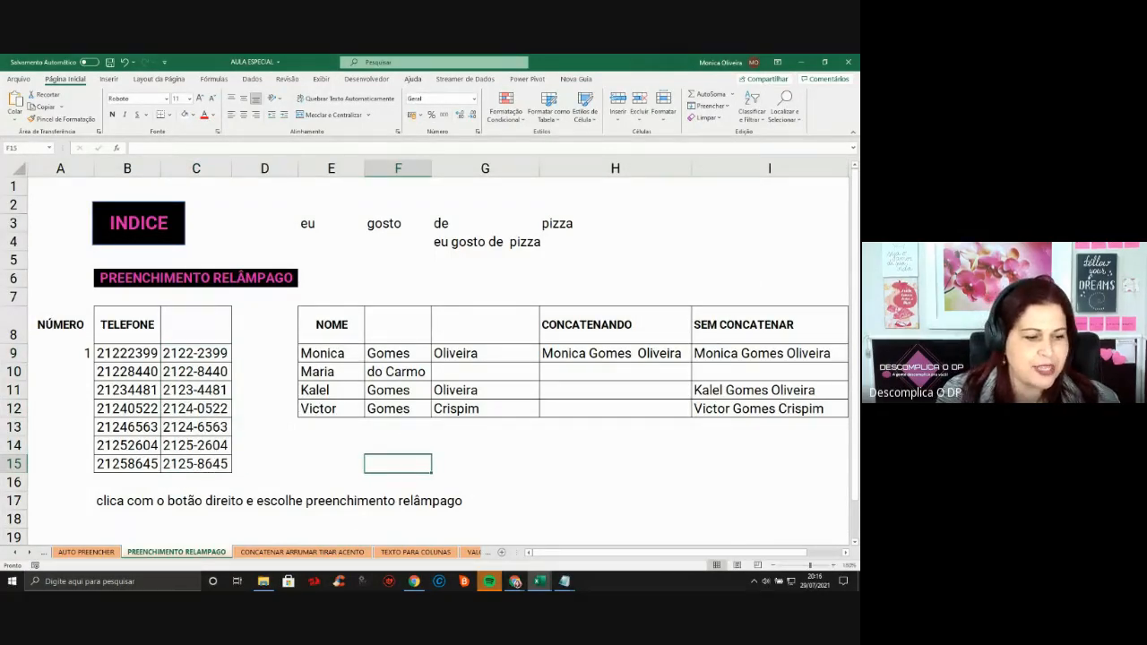
click(516, 581)
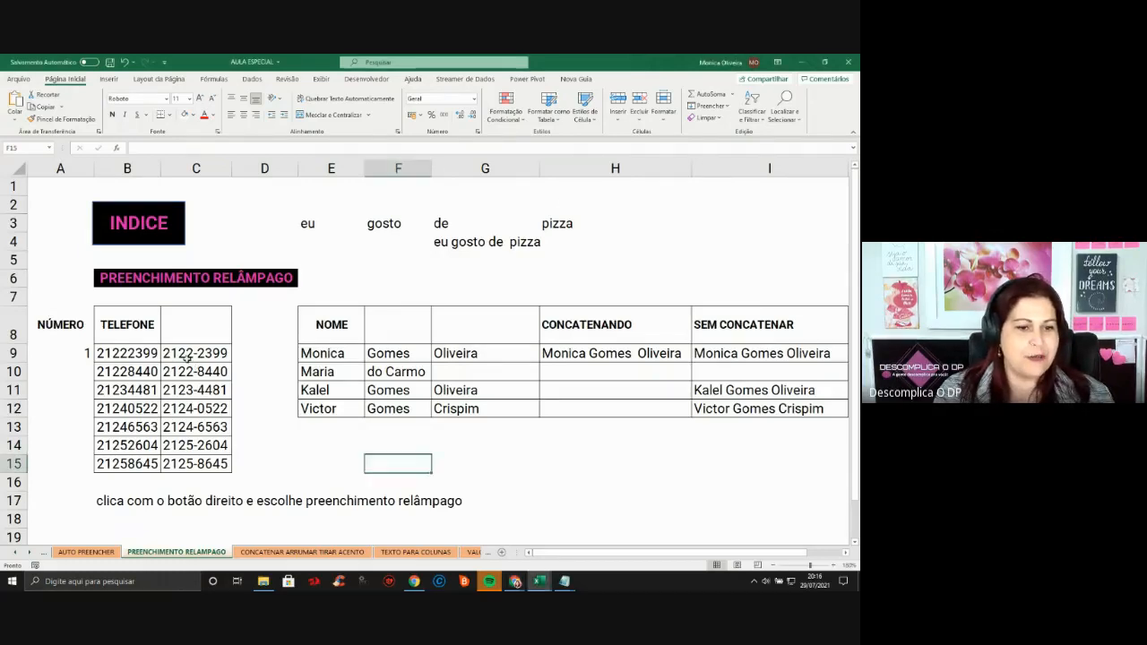
click(197, 355)
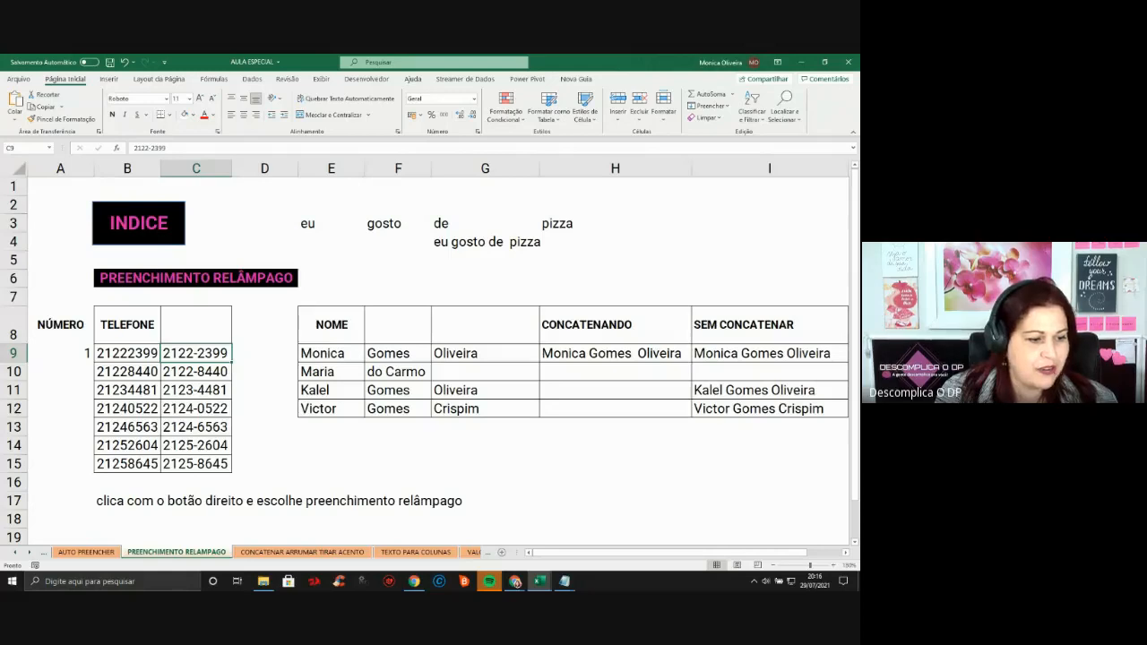
click(279, 554)
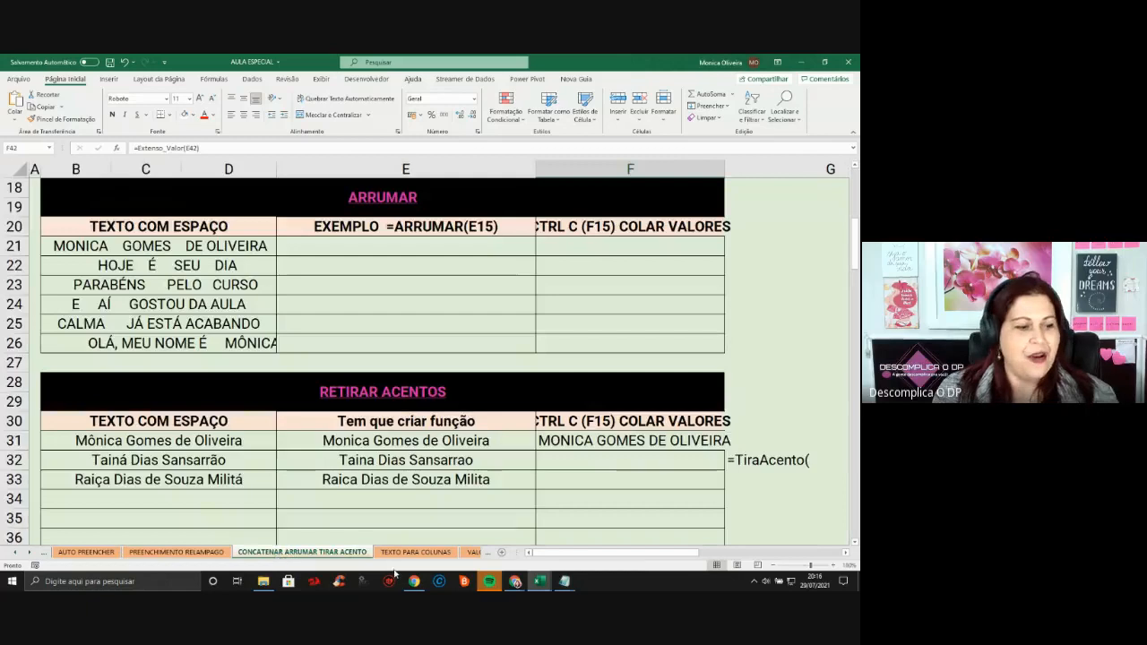
Copy the five name;date lines in B7:B11 of TEXTO PARA COLUNAS, then bring up Notepad
click(515, 582)
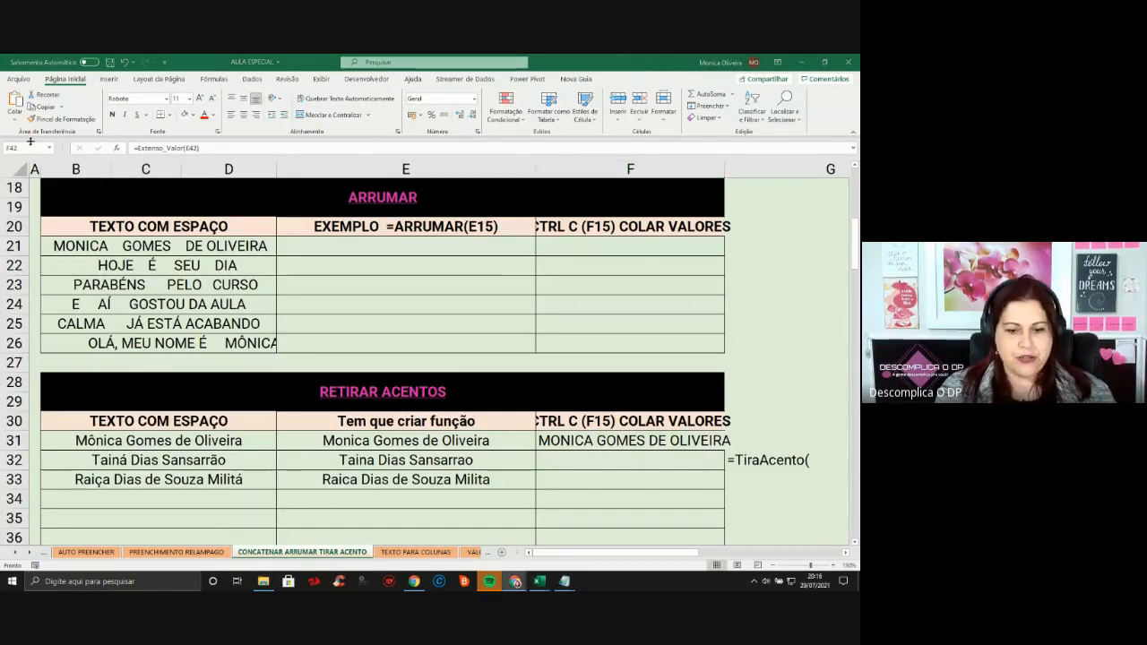
click(420, 565)
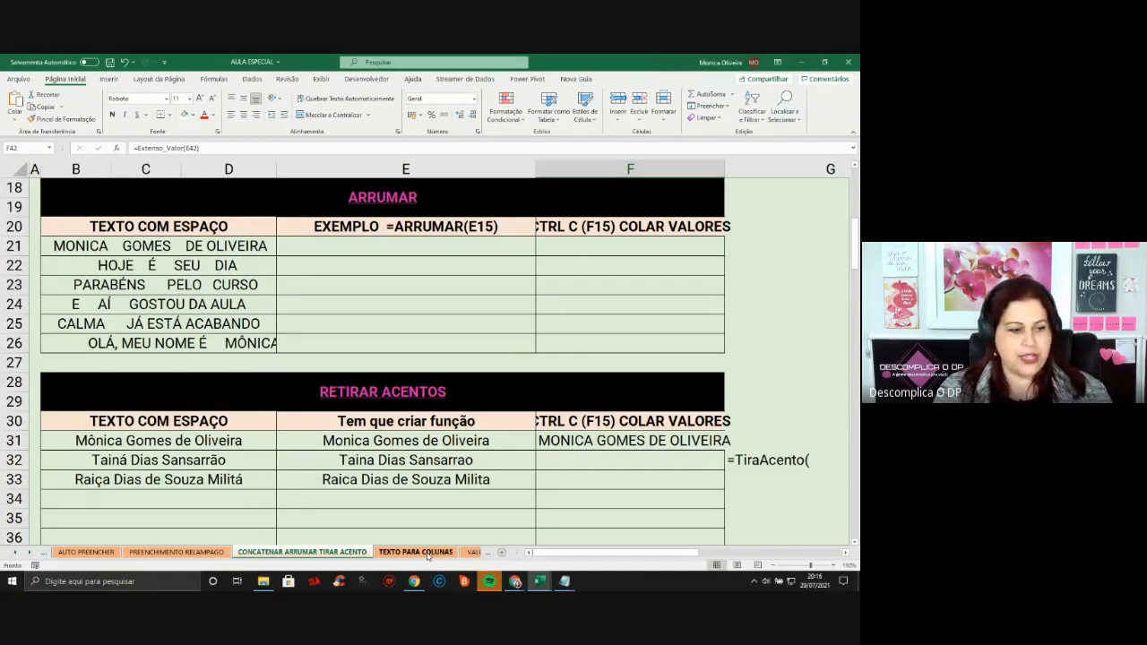
click(429, 555)
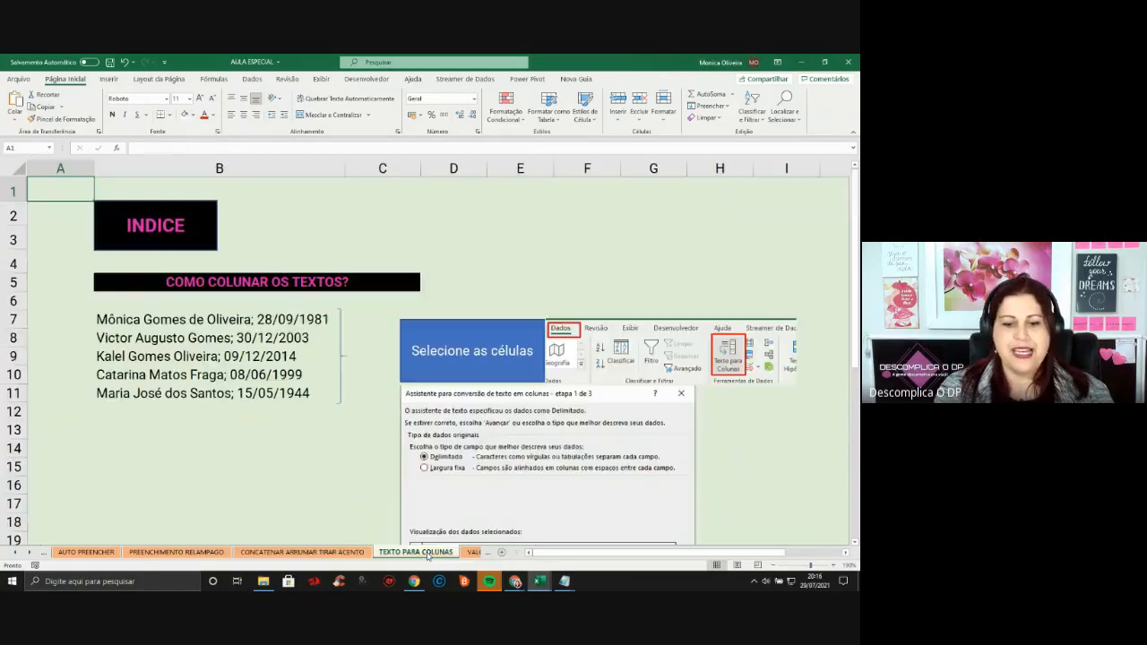
click(200, 435)
click(193, 317)
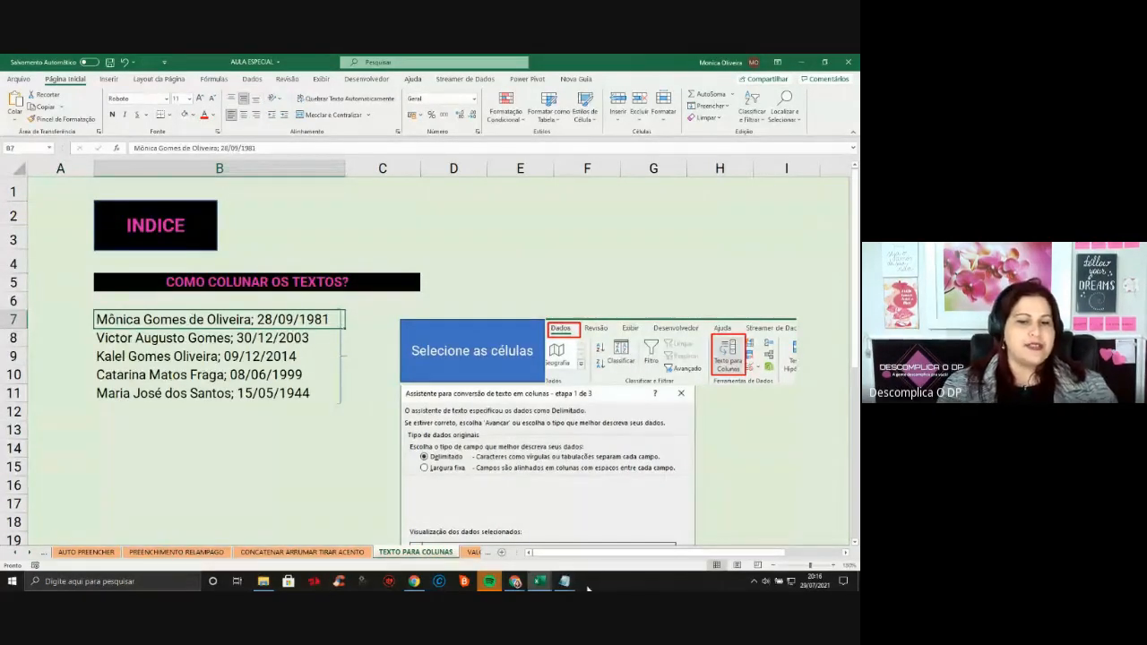
drag(178, 319, 177, 396)
key(ctrl+c)
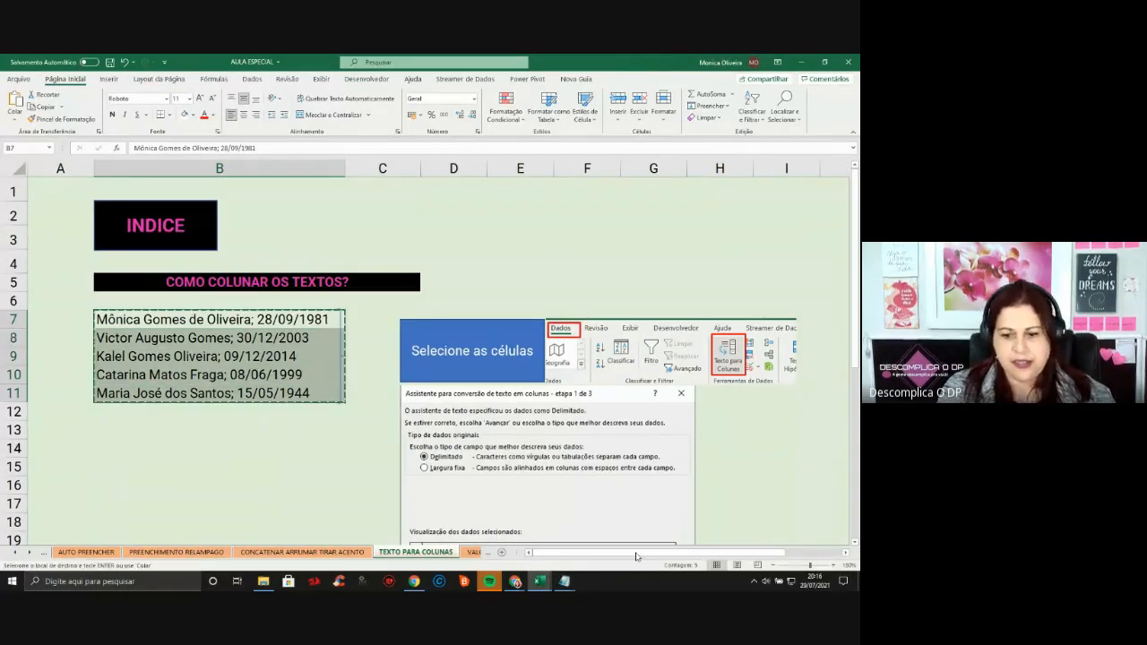
mouse_move(563, 580)
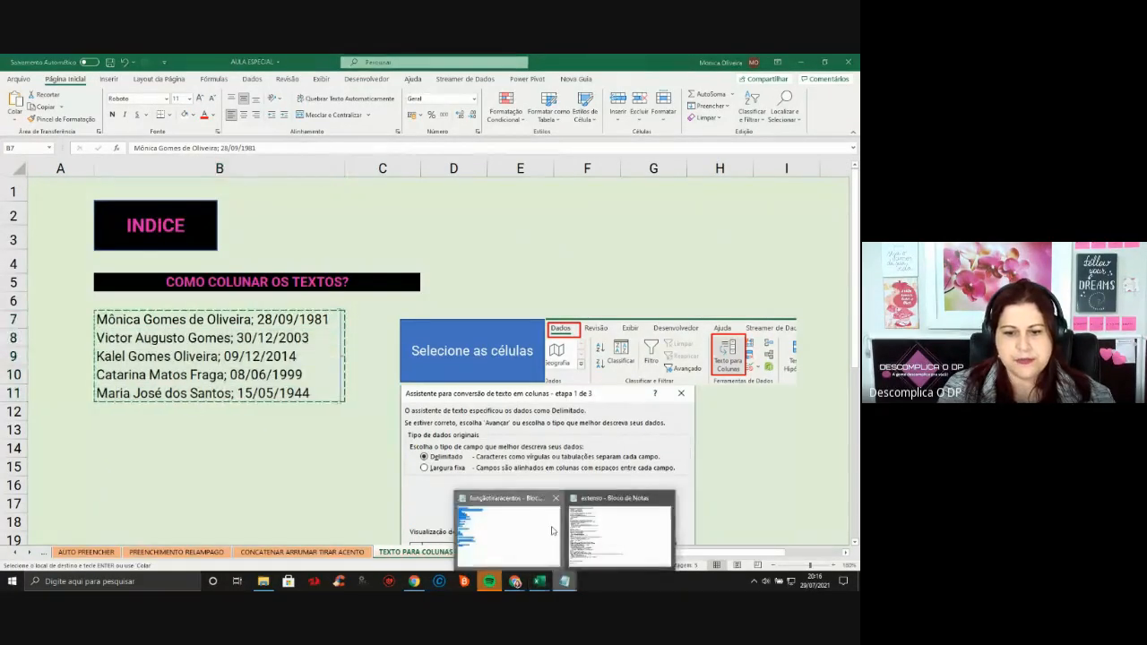
click(512, 533)
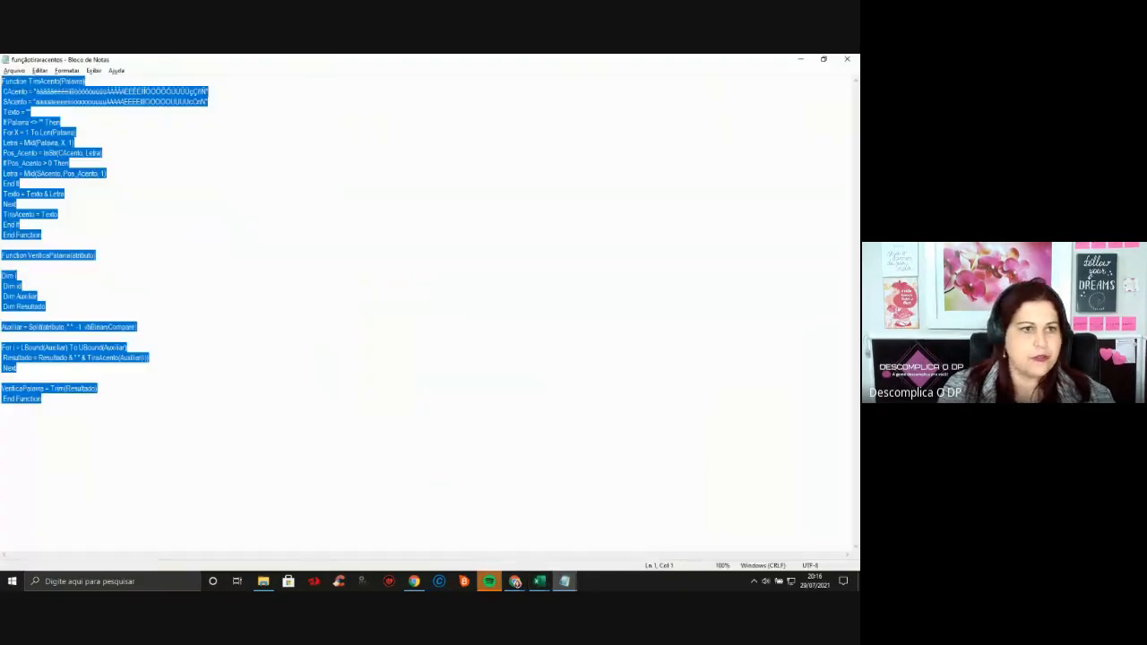
Paste the copied name;date lines into a new blank Notepad document
click(13, 70)
click(25, 82)
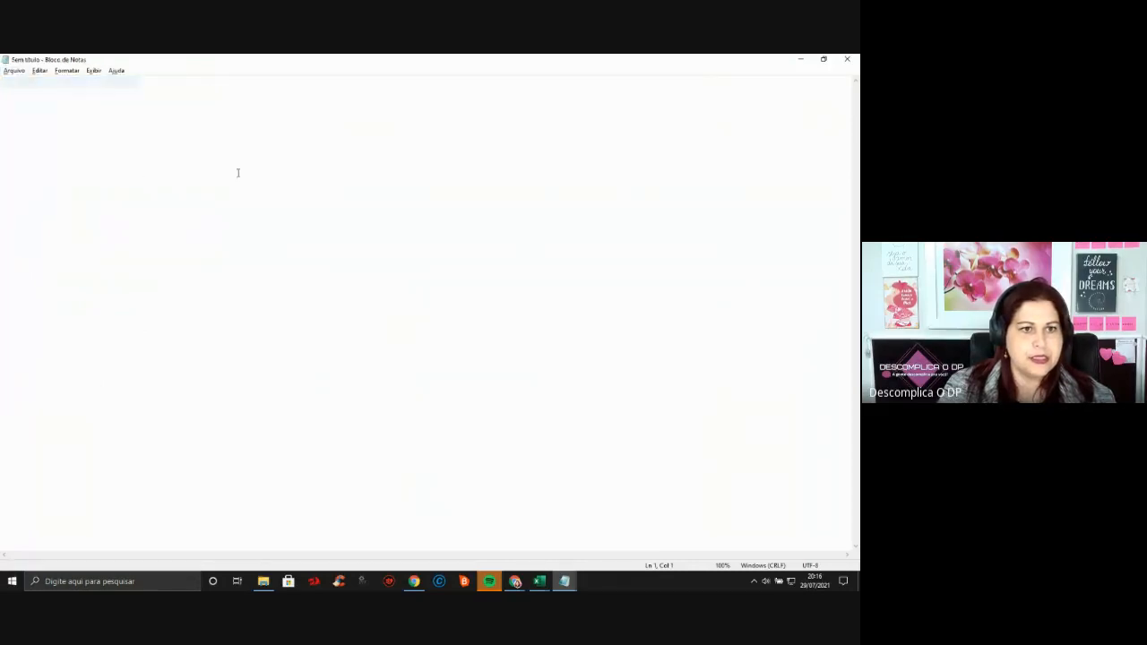
key(ctrl+v)
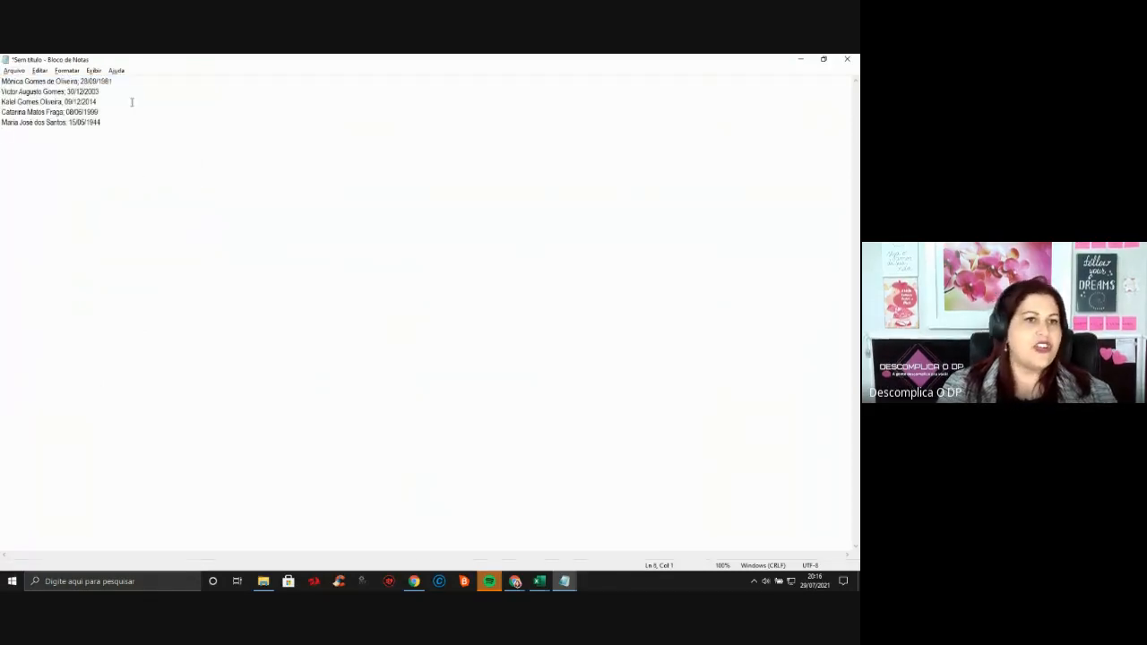
Save the list as TESTE BLOCO and switch back to Excel
click(14, 70)
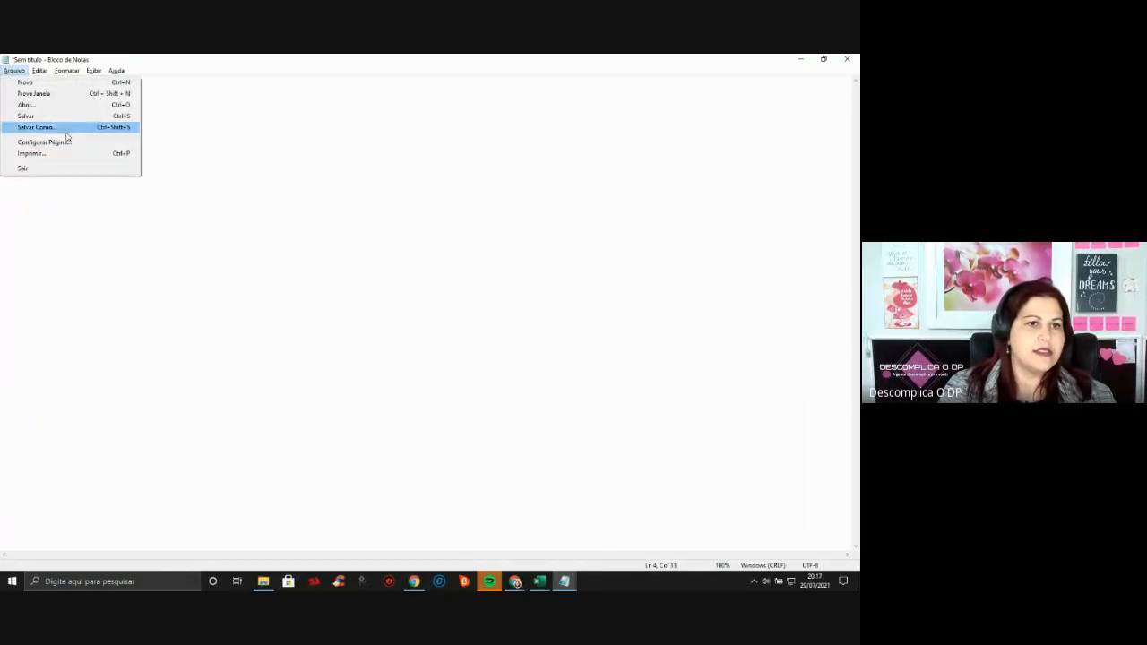
click(217, 164)
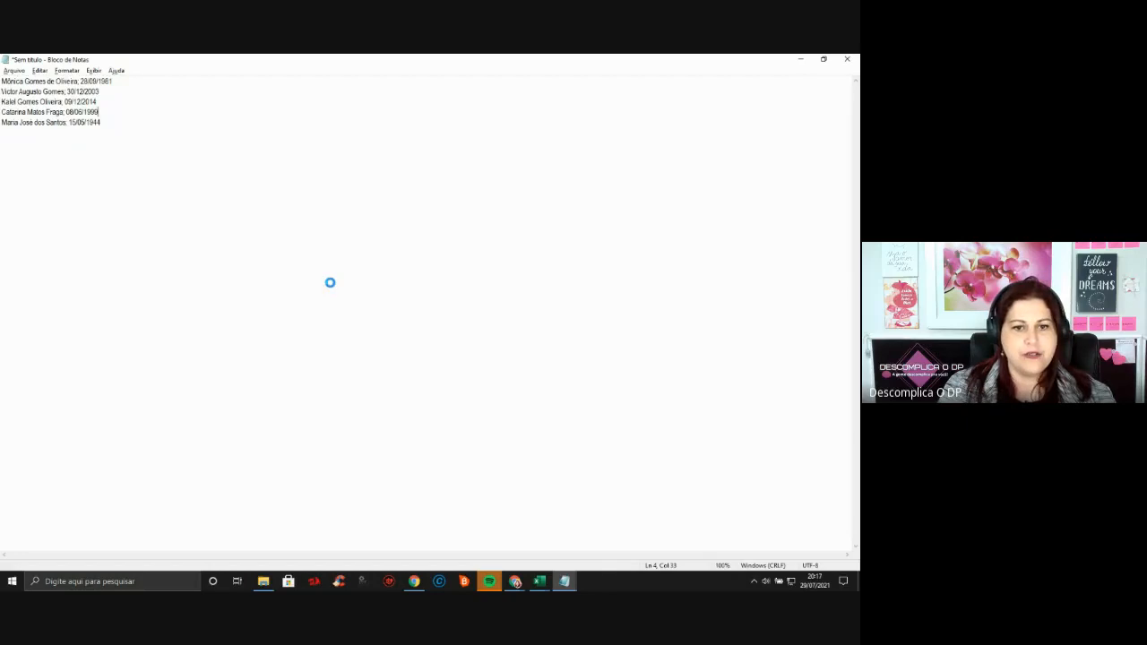
key(ctrl+s)
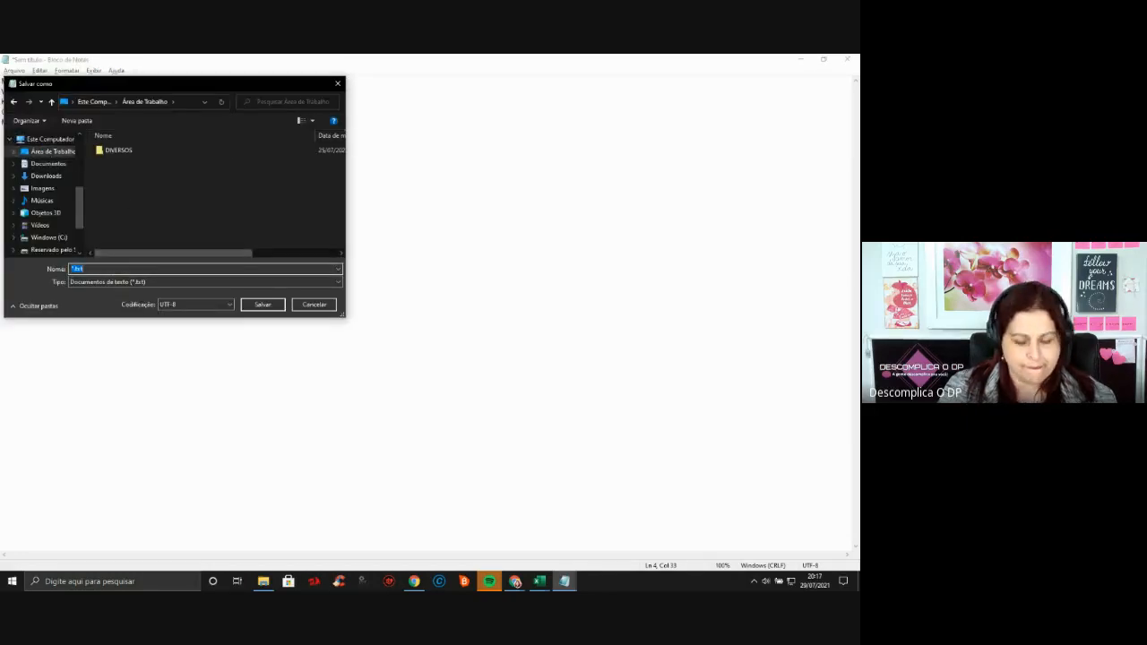
text(TESTE)
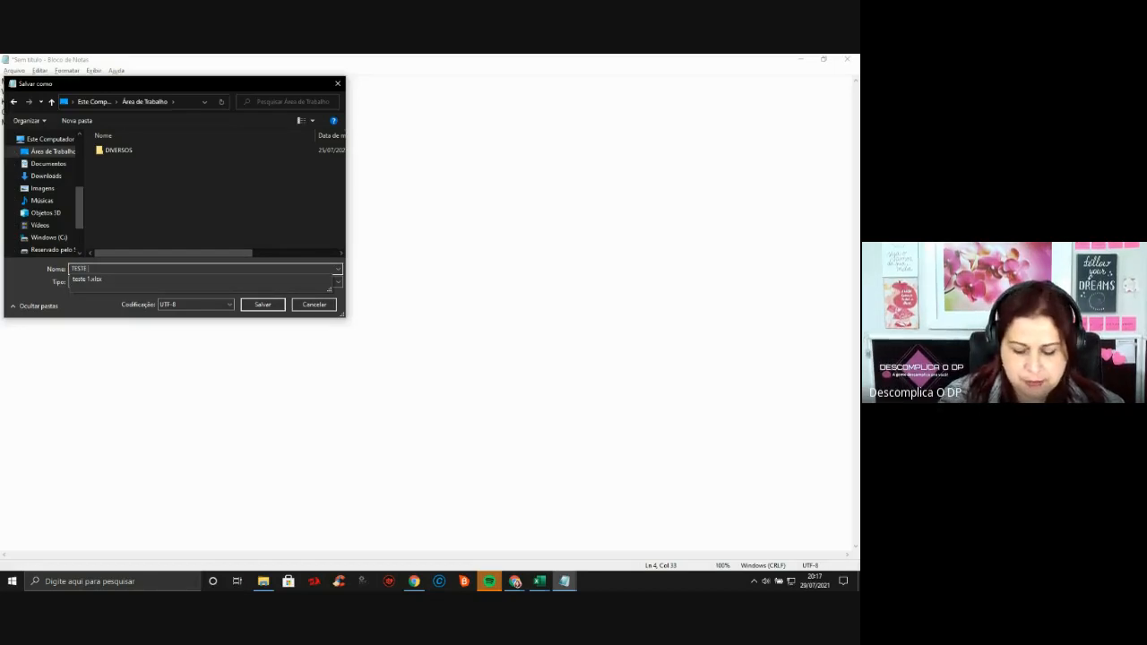
text( BLOCO)
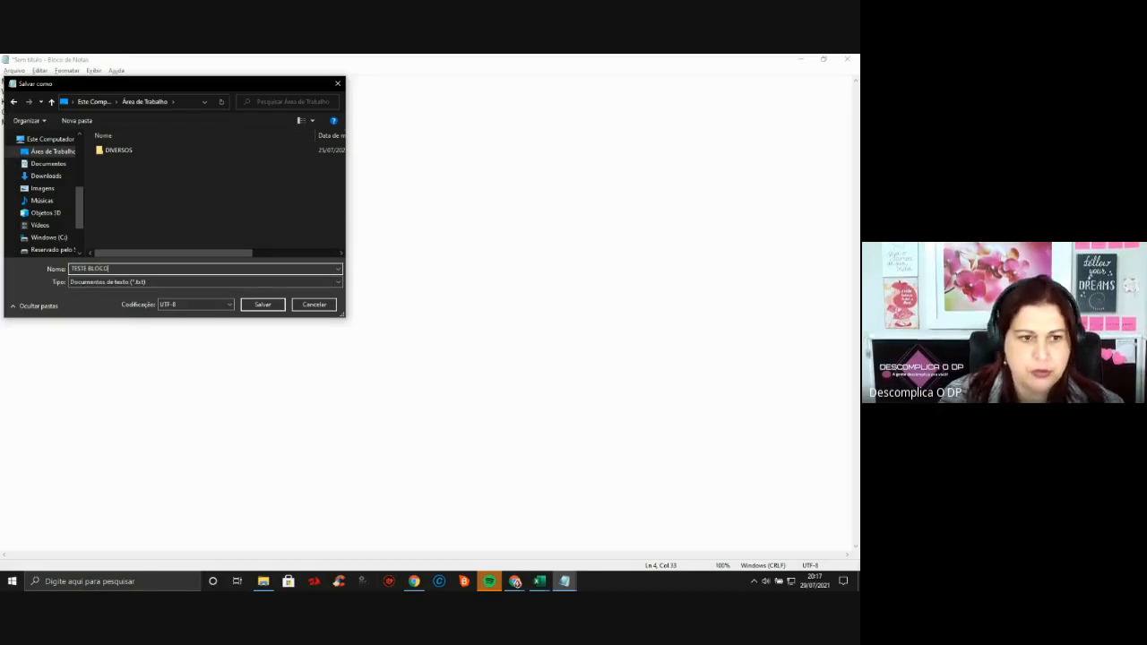
click(263, 305)
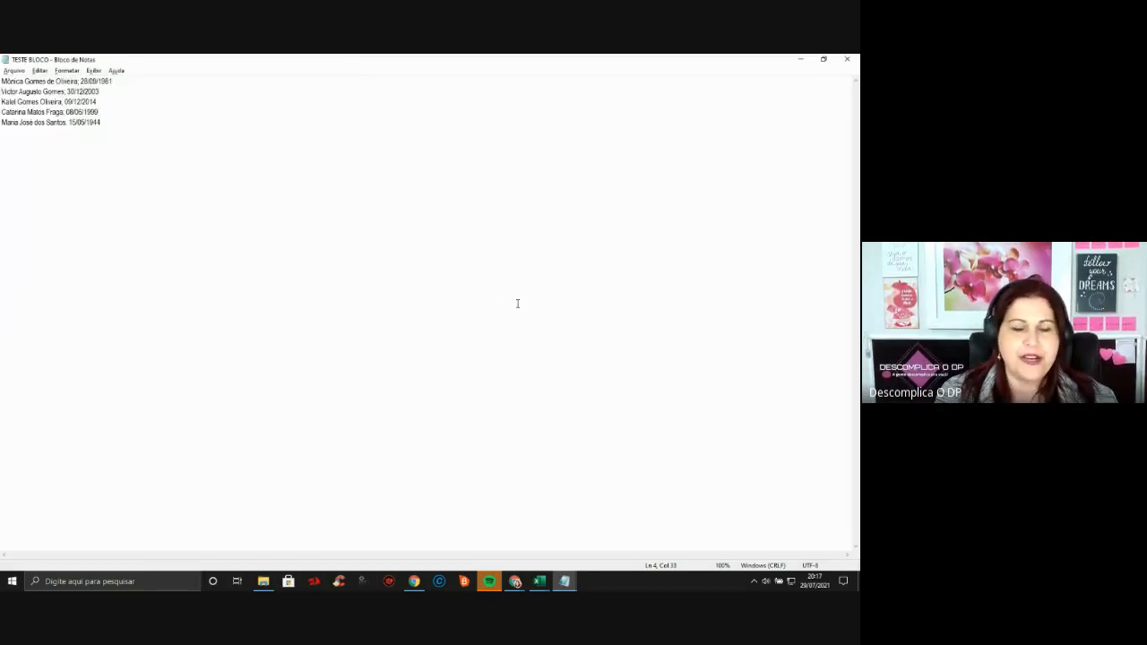
key(alt+Tab)
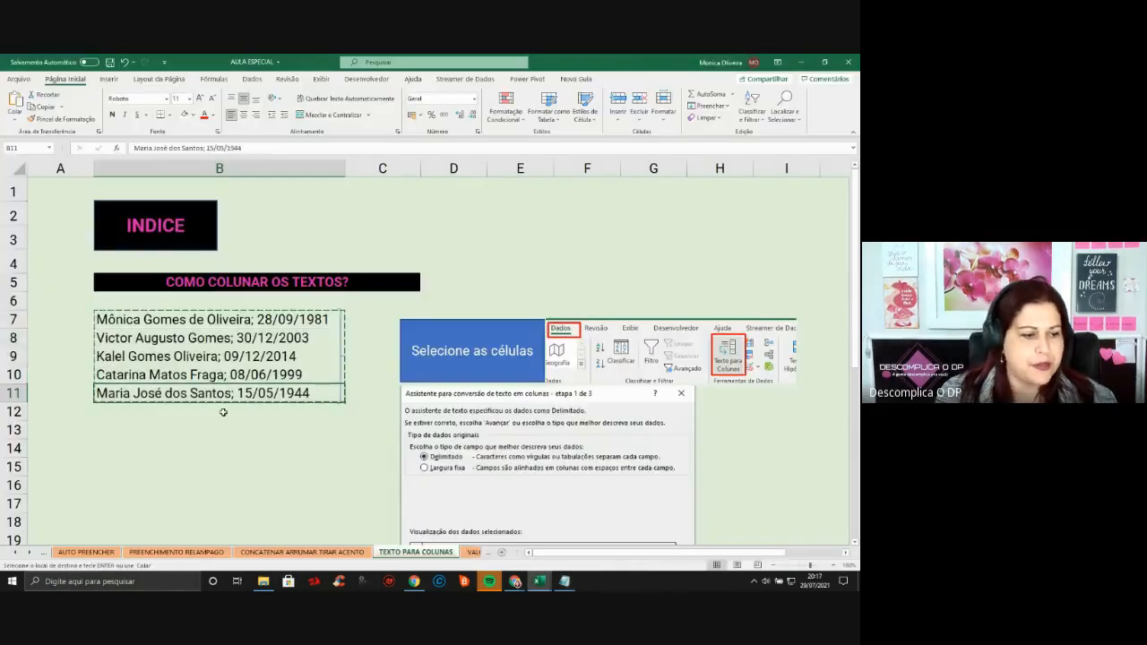
Open the TESTE BLOCO text file from the desktop, showing all file types
click(18, 79)
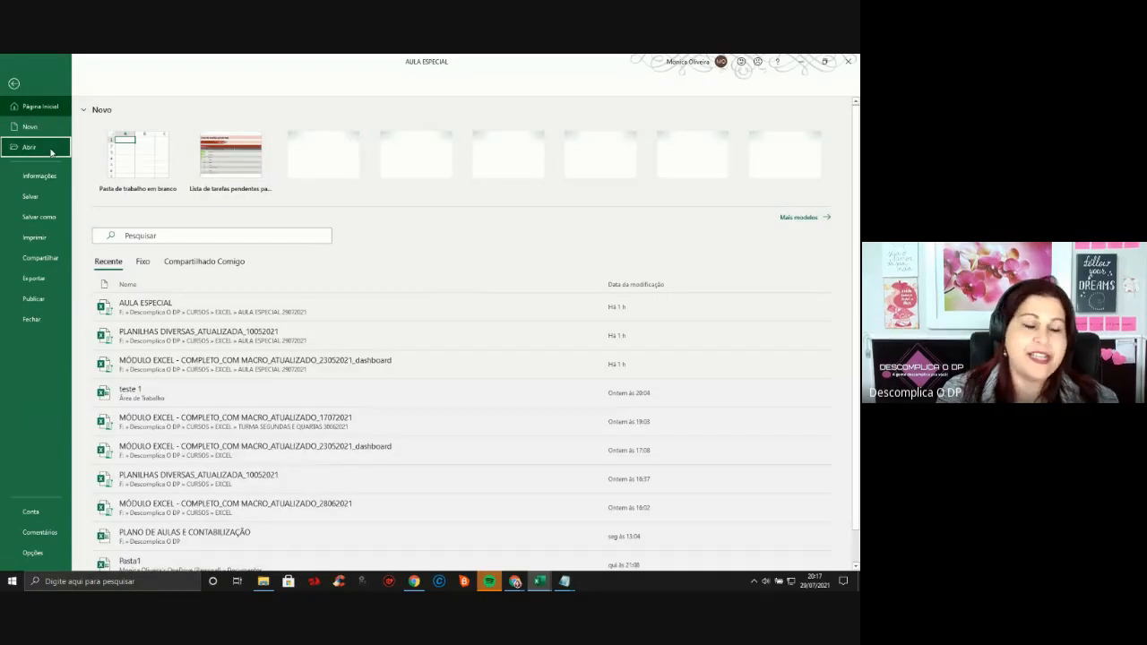
click(52, 151)
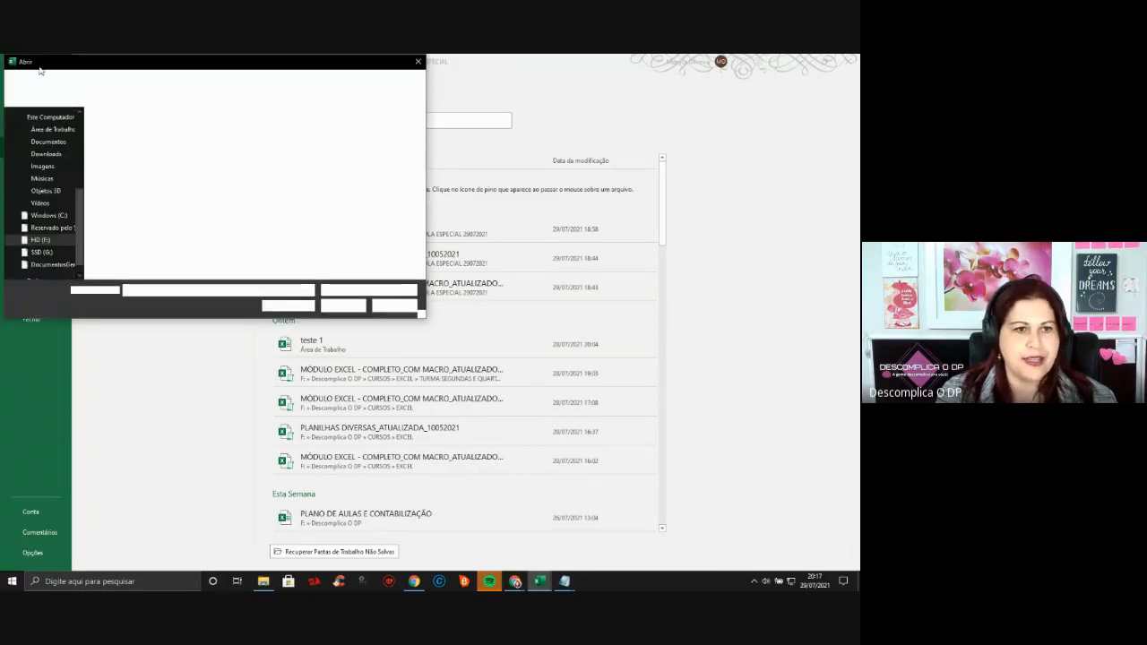
click(52, 129)
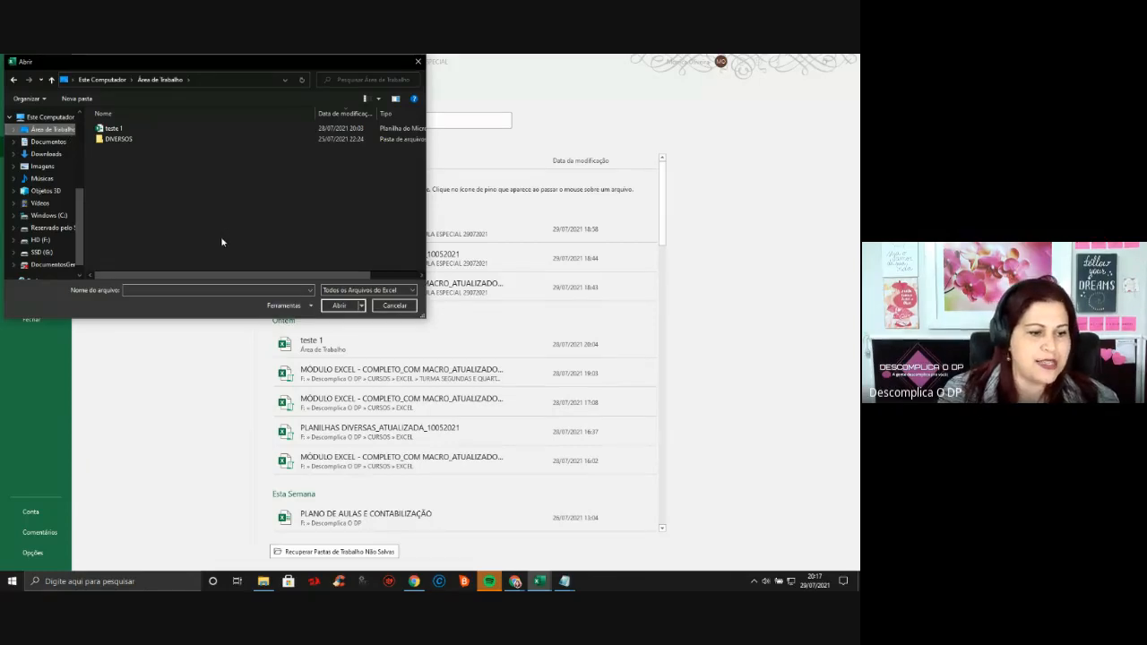
click(381, 290)
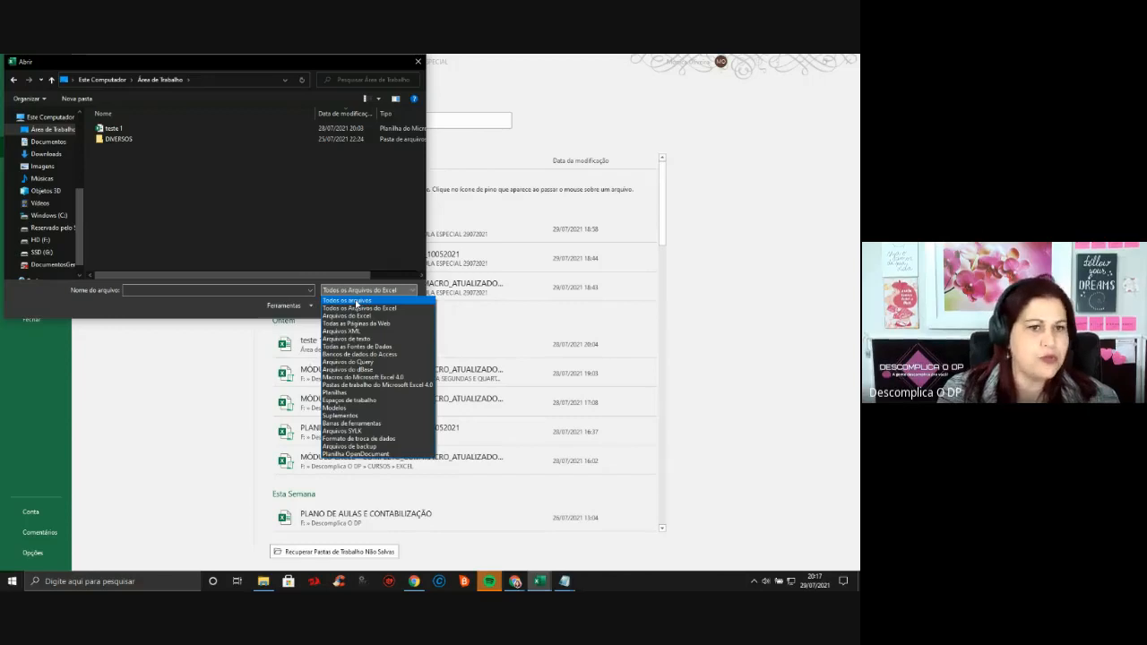
click(356, 302)
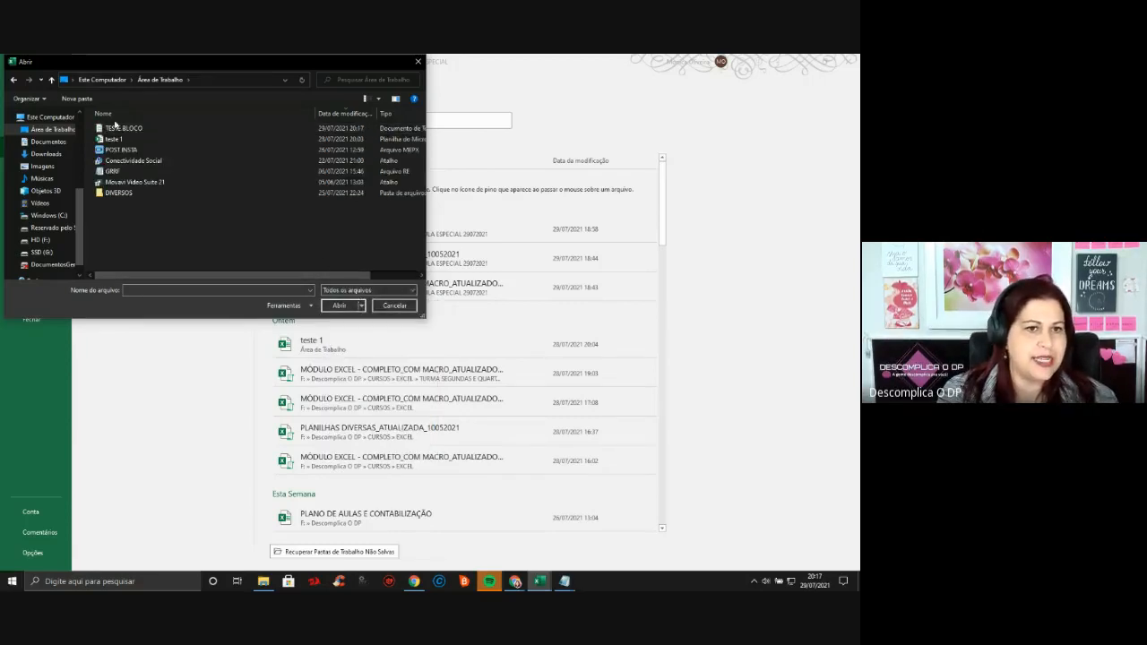
double_click(119, 131)
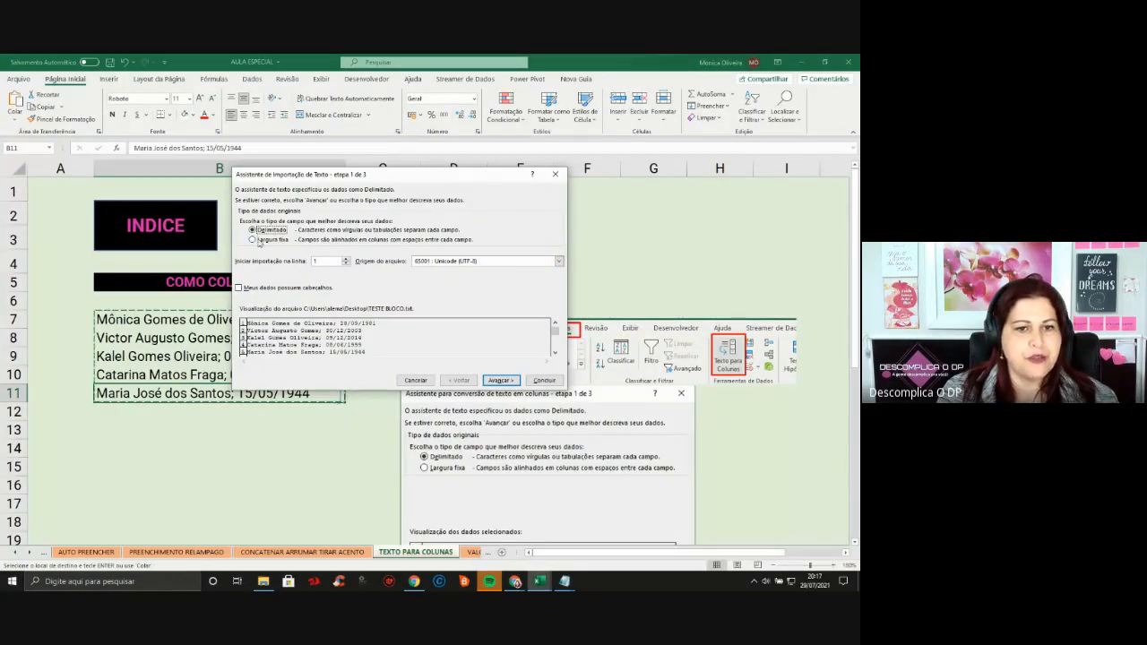
Run the Text Import Wizard with fixed width through to Concluir
click(260, 239)
click(498, 381)
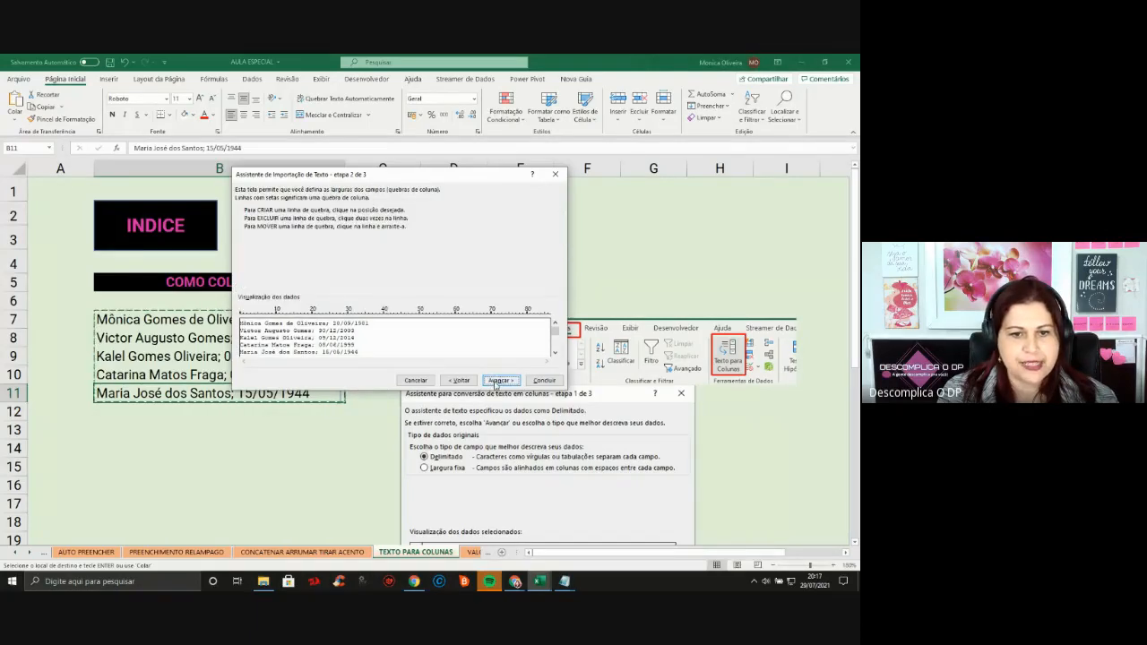
click(500, 380)
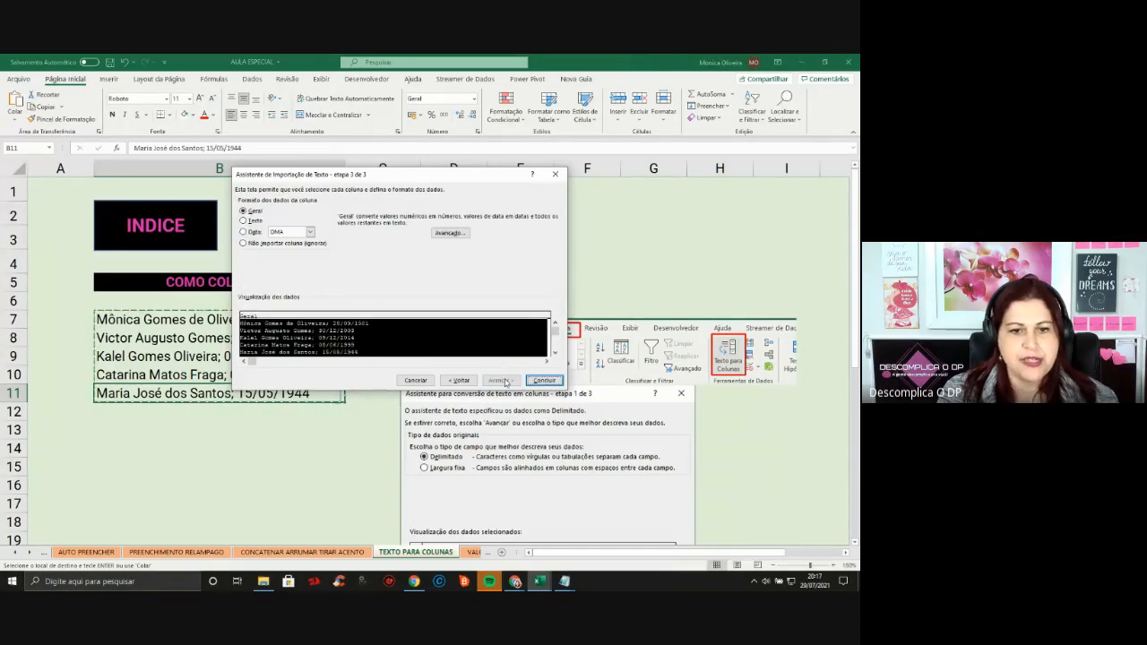
click(541, 380)
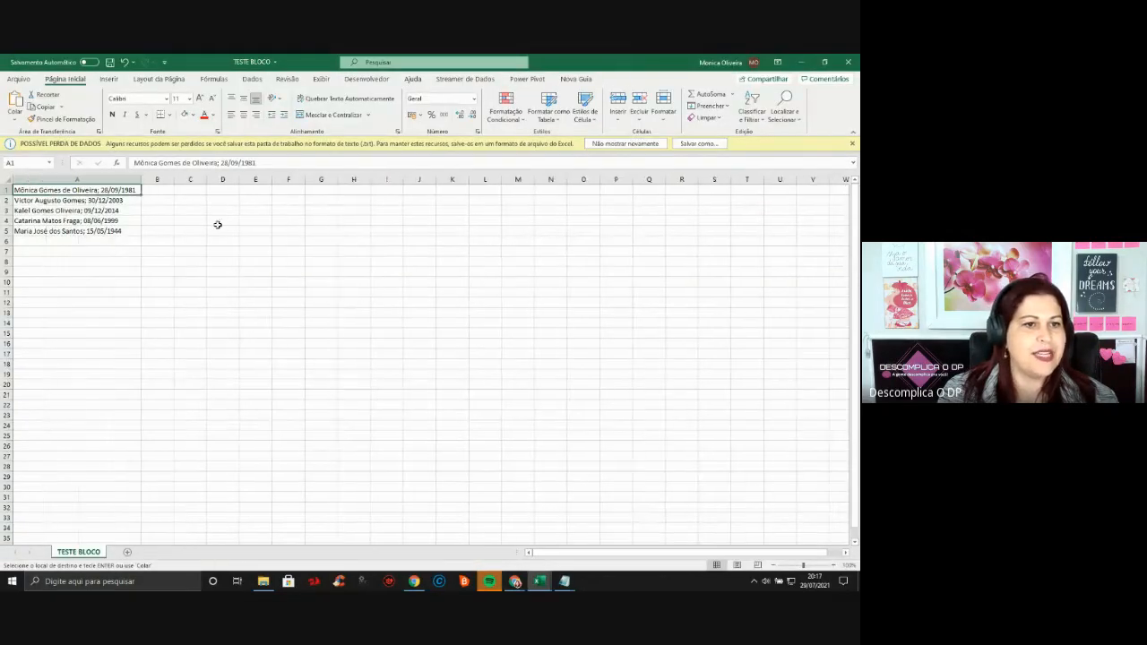
Look over the unsplit lines in A1:A5, then close TESTE BLOCO choosing Não Salvar
click(132, 243)
drag(126, 190, 126, 240)
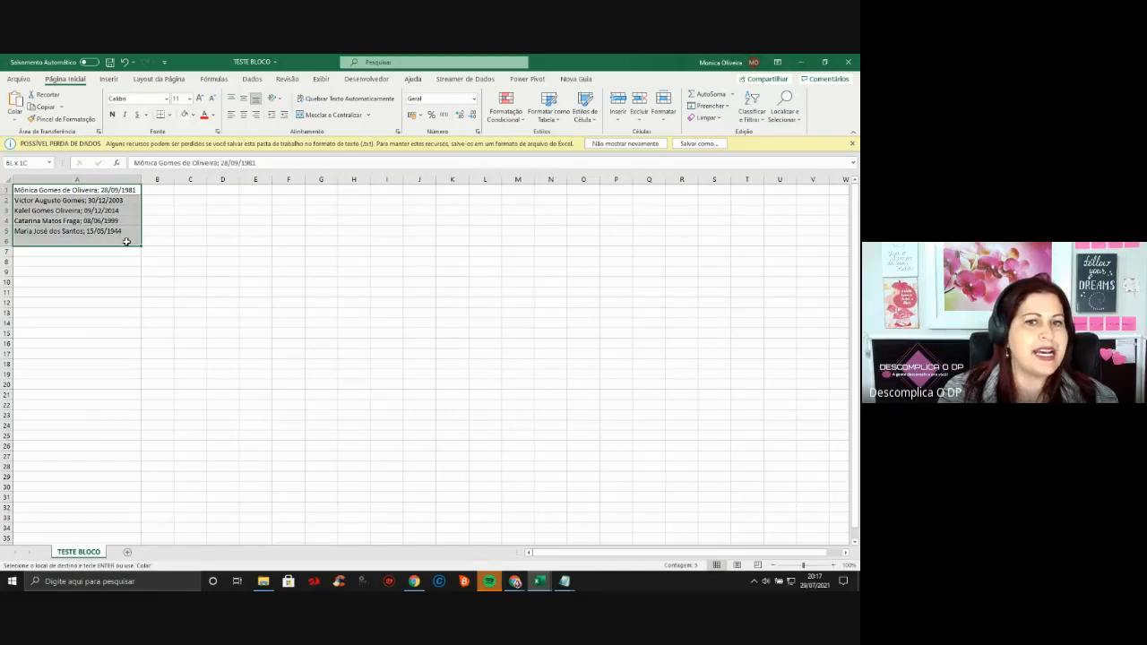
click(538, 276)
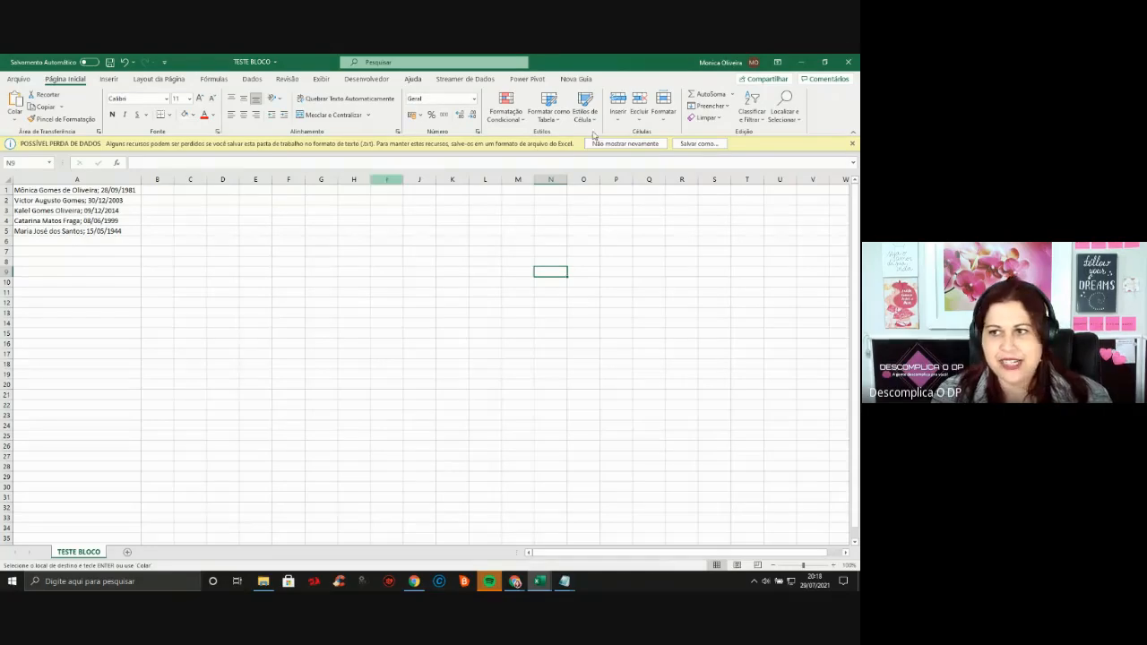
click(849, 62)
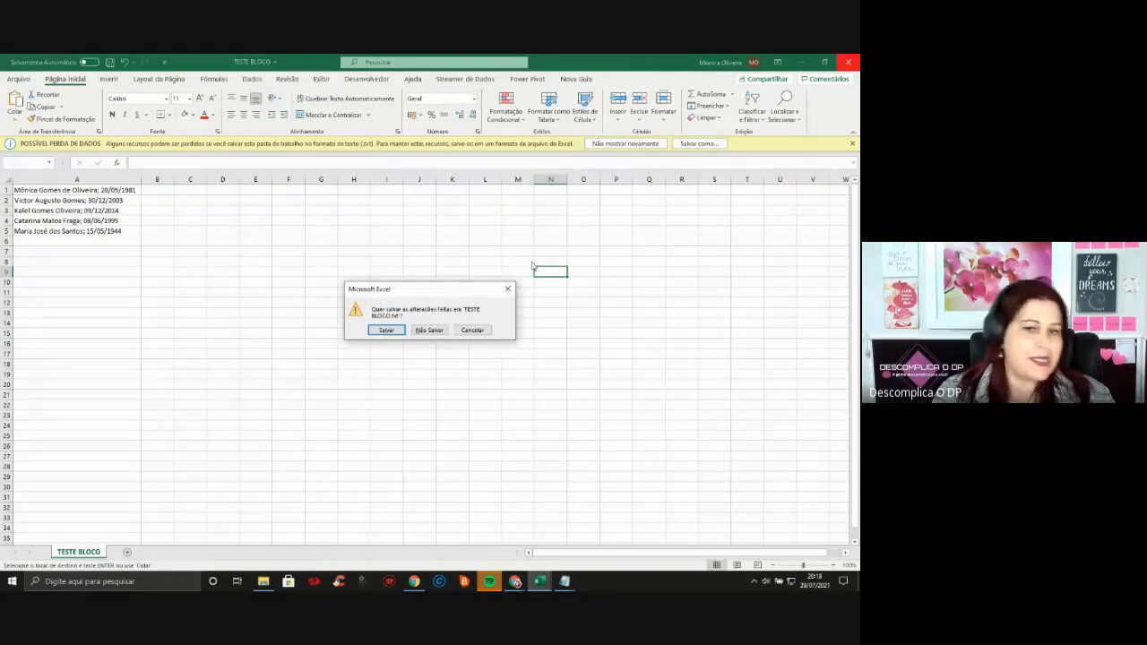
click(437, 333)
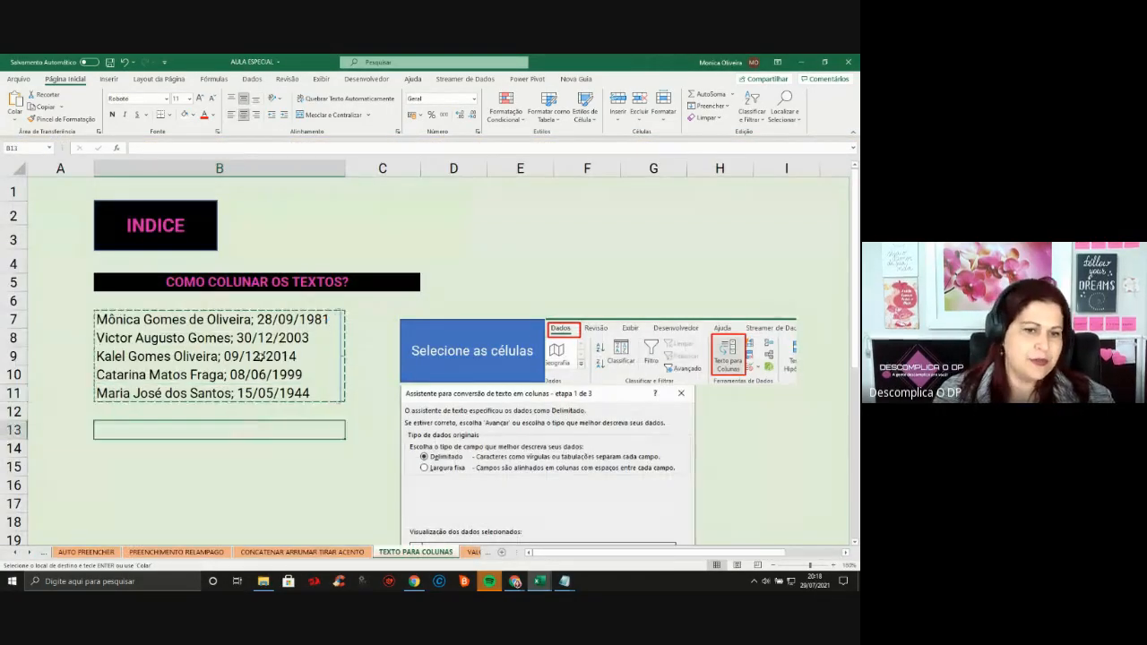
Select the name;date list in B7:B11
drag(269, 320, 267, 396)
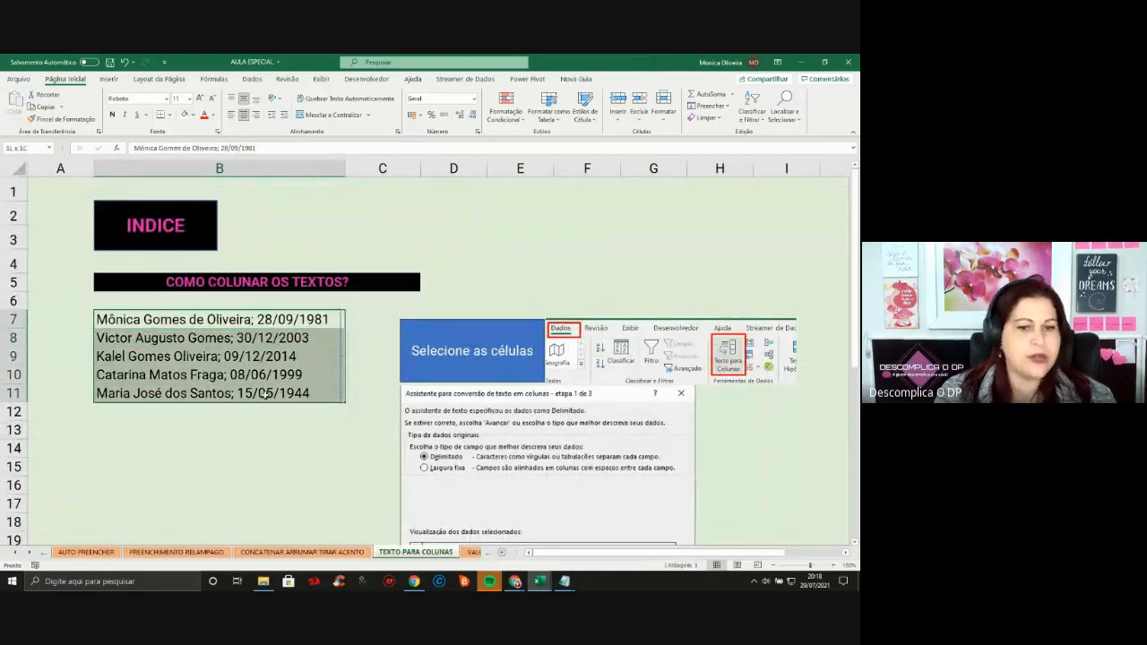
click(233, 448)
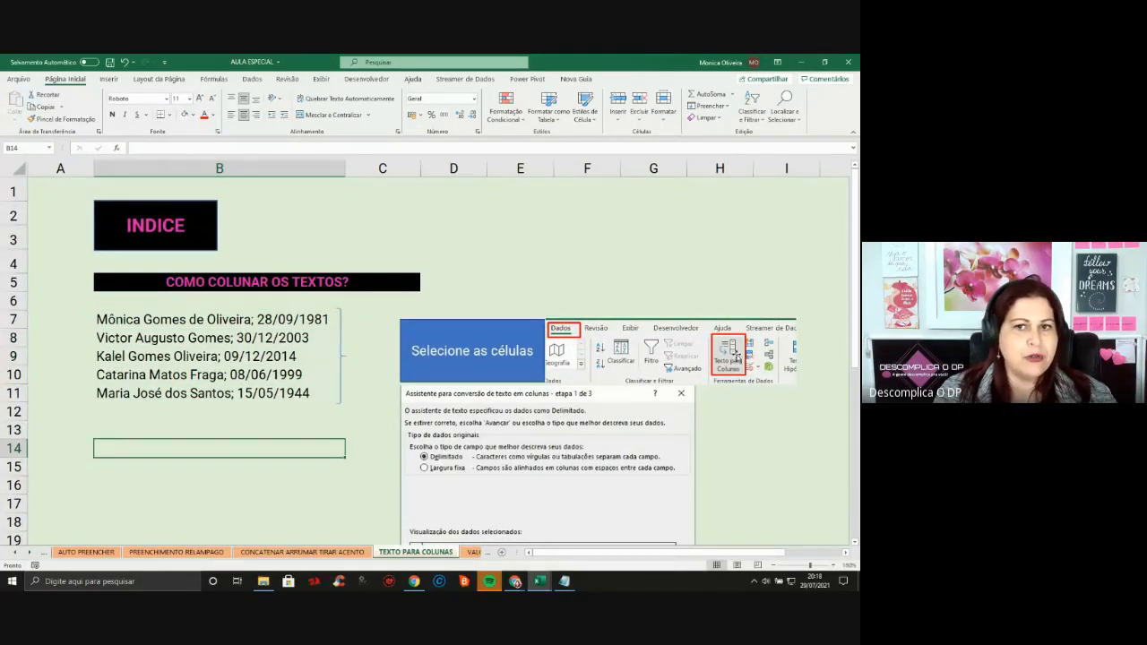
click(171, 319)
drag(170, 319, 163, 395)
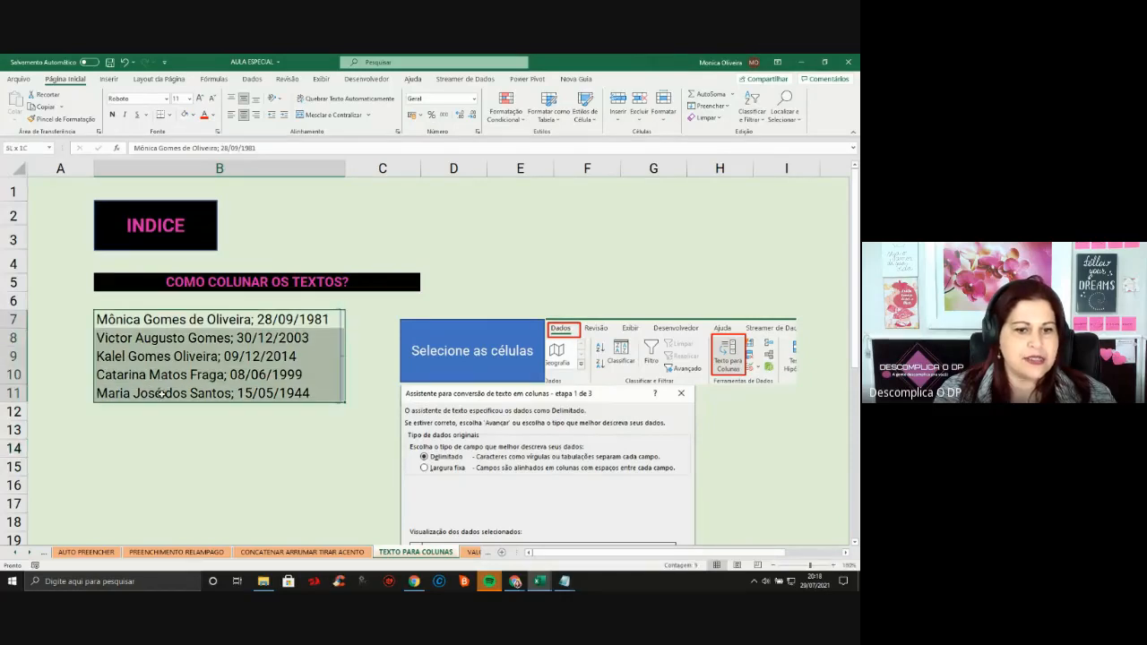
Run Texto para Colunas, try Largura fixa, then choose Delimitado and reach step 2
click(259, 82)
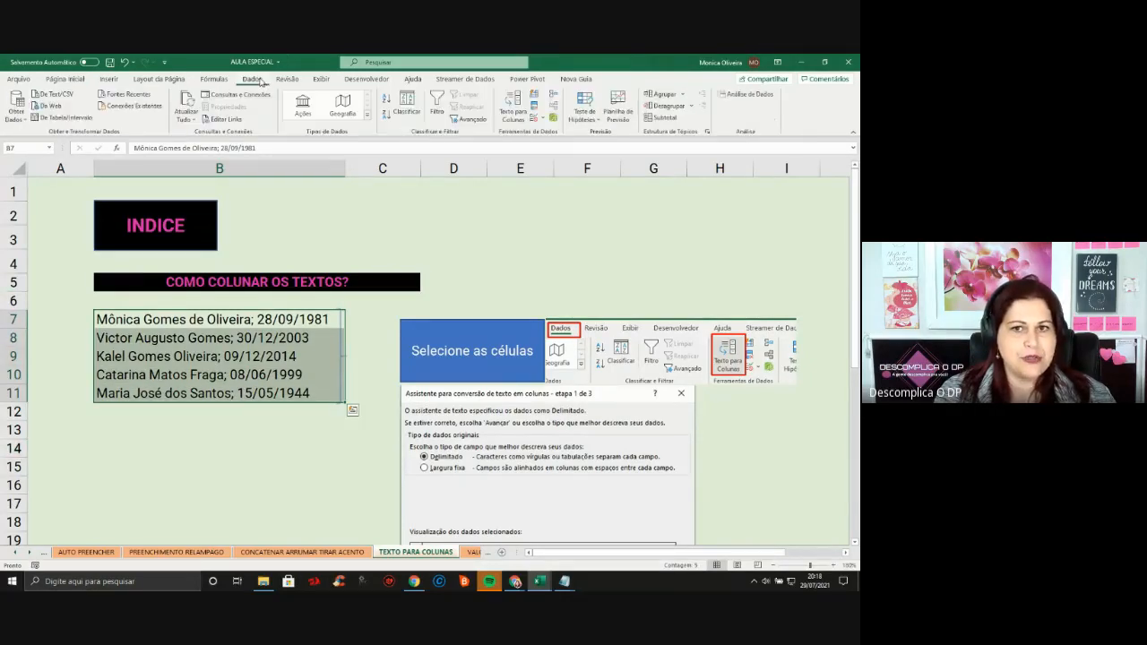
click(512, 118)
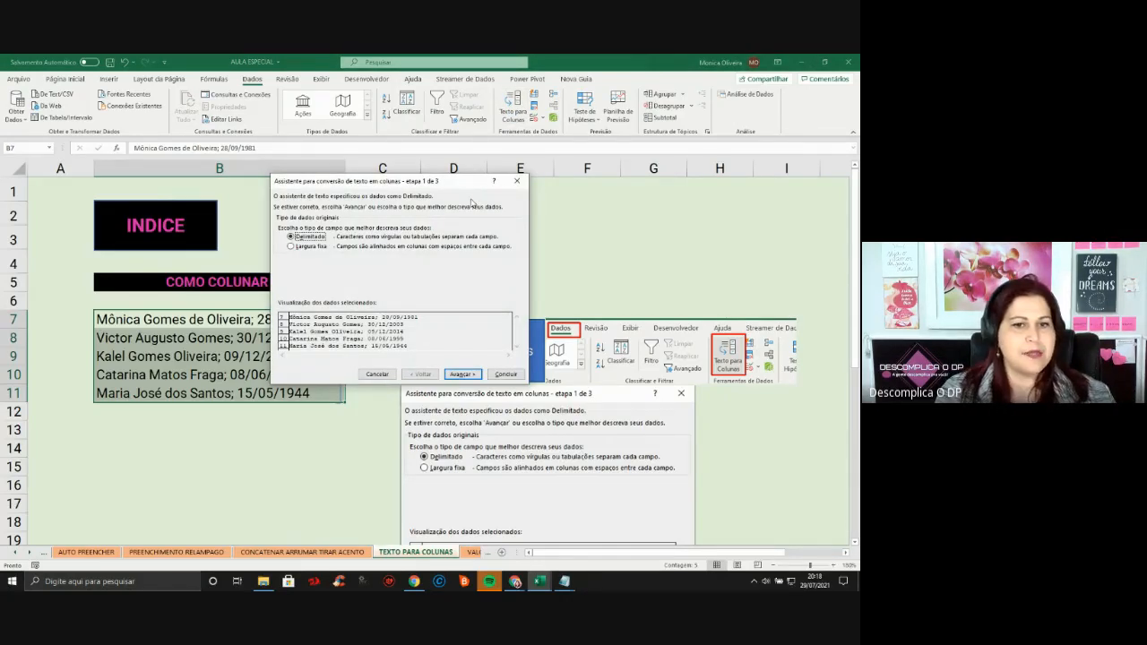
click(308, 250)
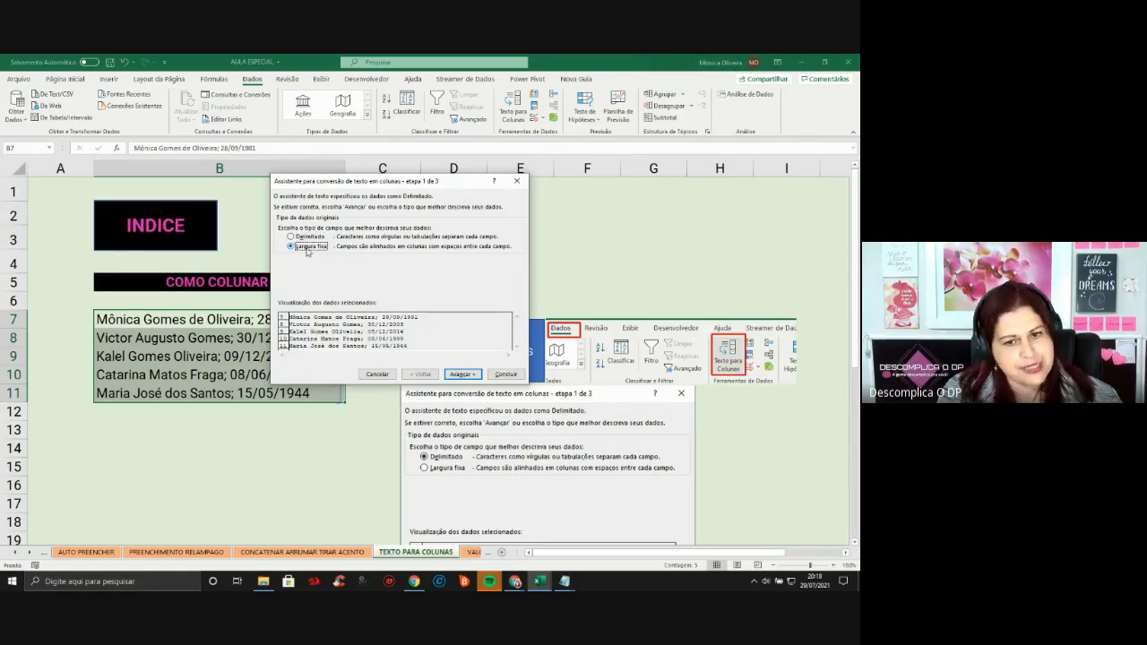
click(463, 373)
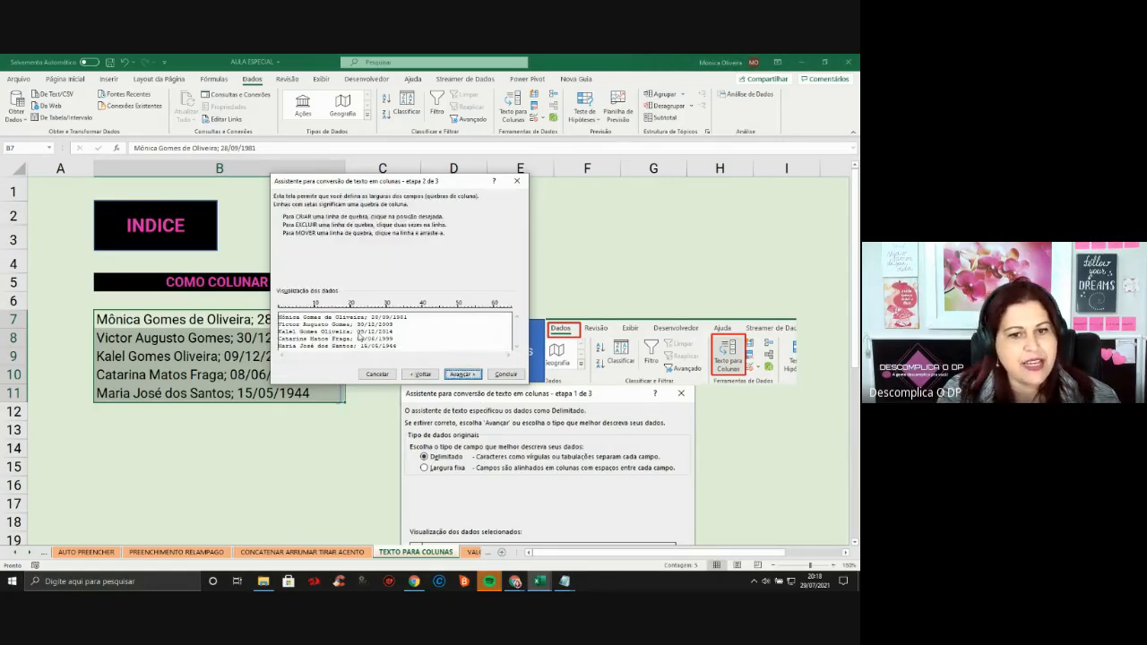
click(351, 332)
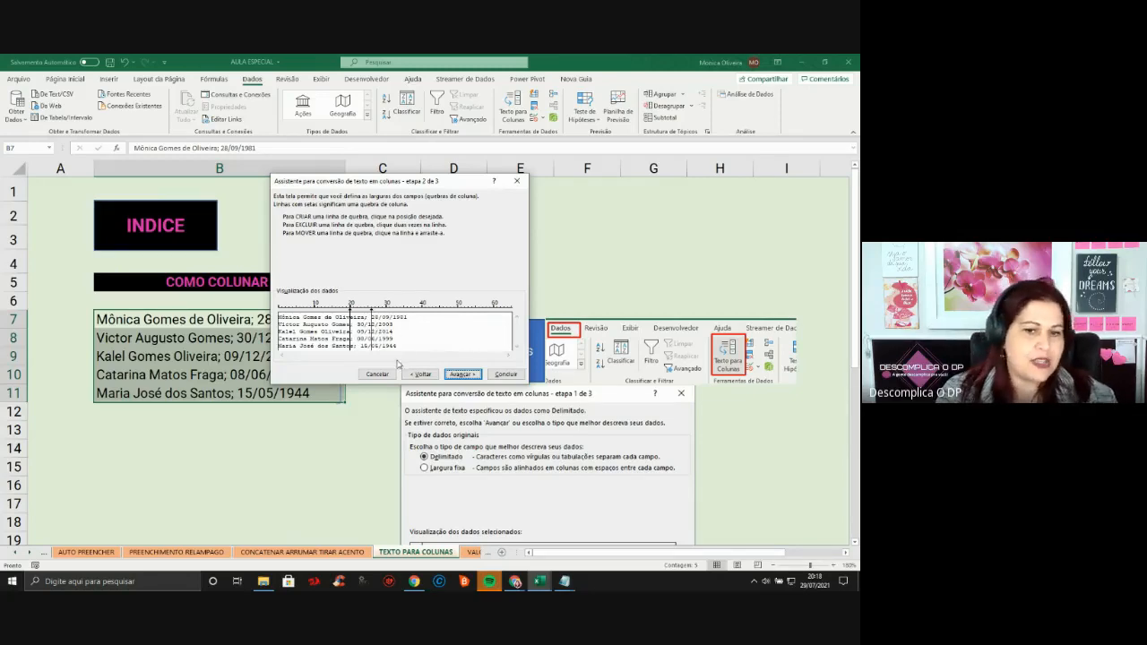
click(421, 374)
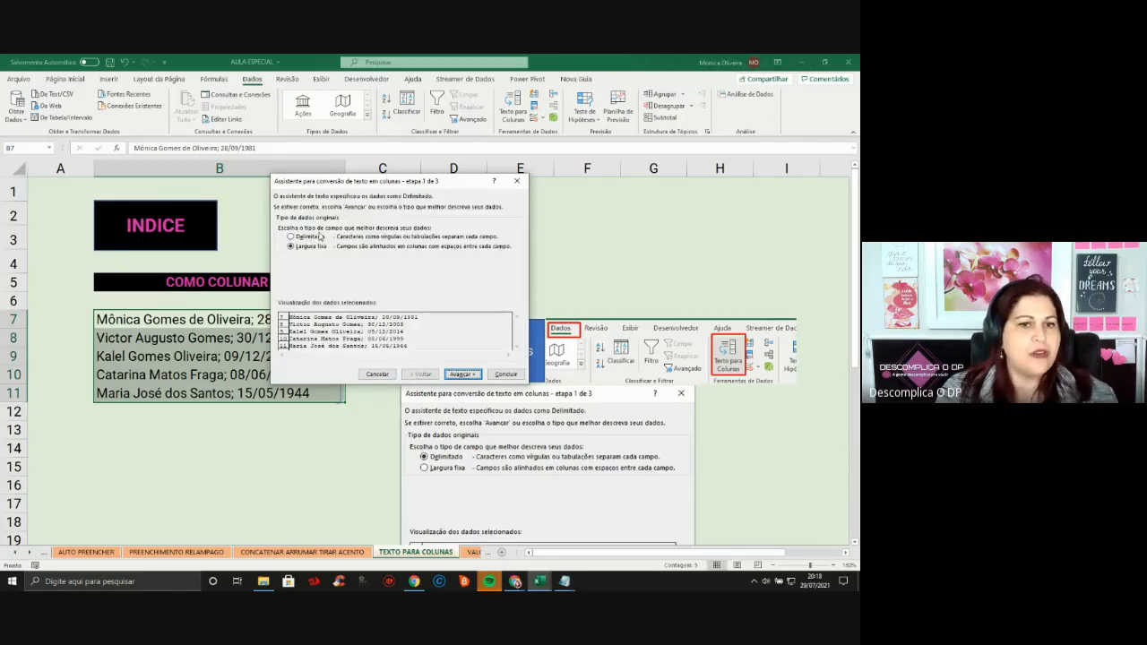
click(320, 238)
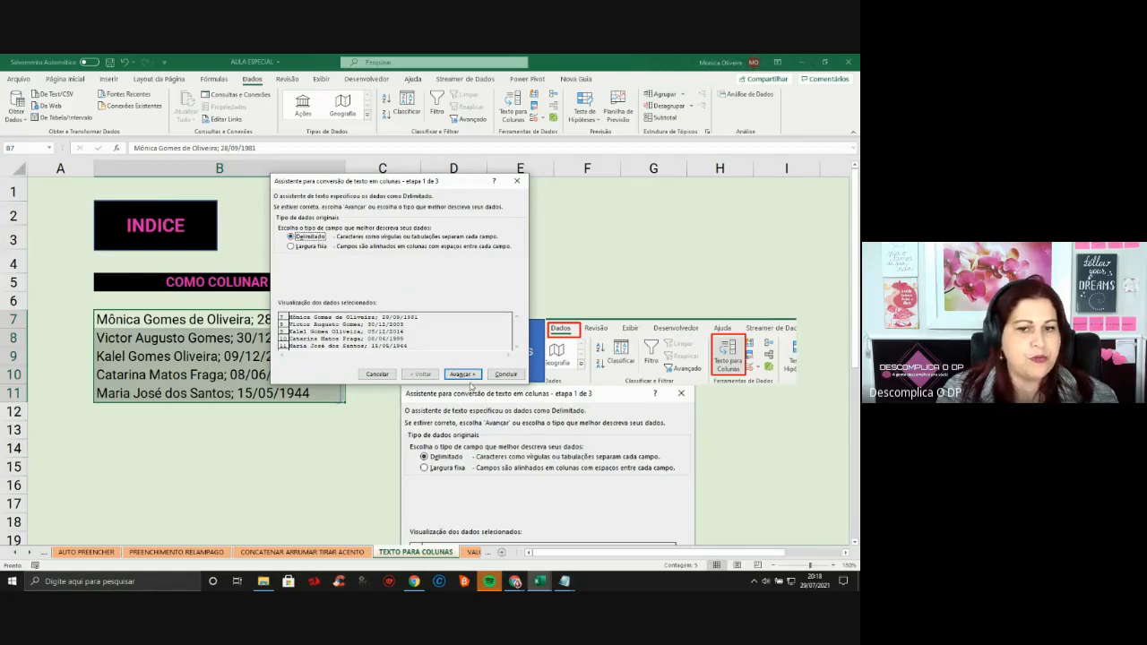
click(462, 374)
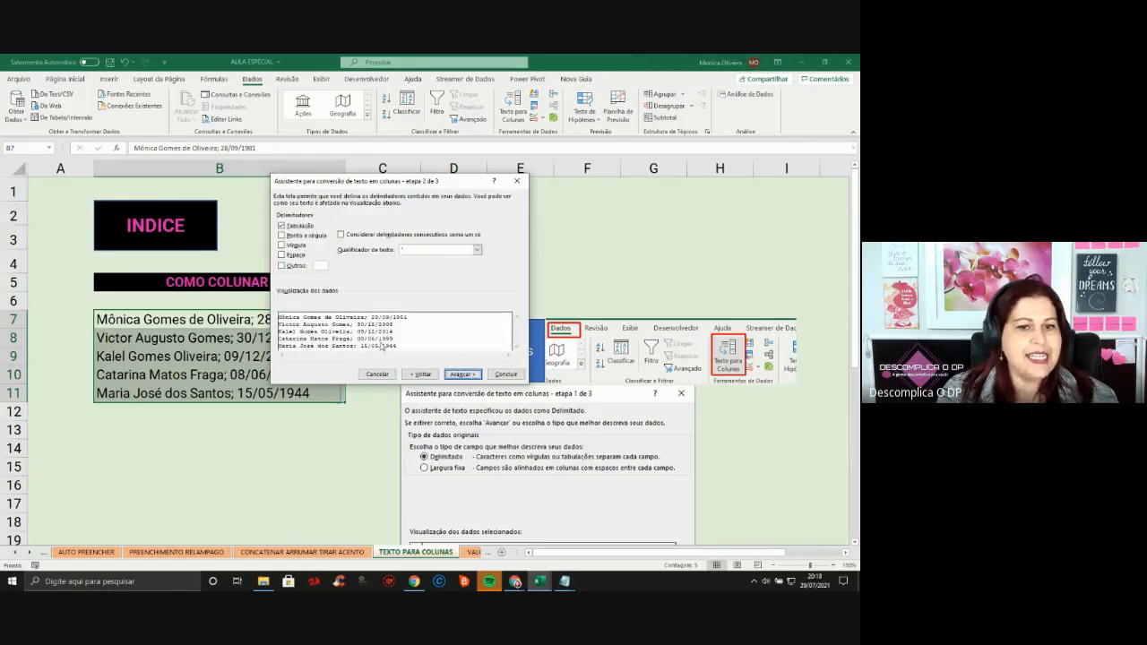
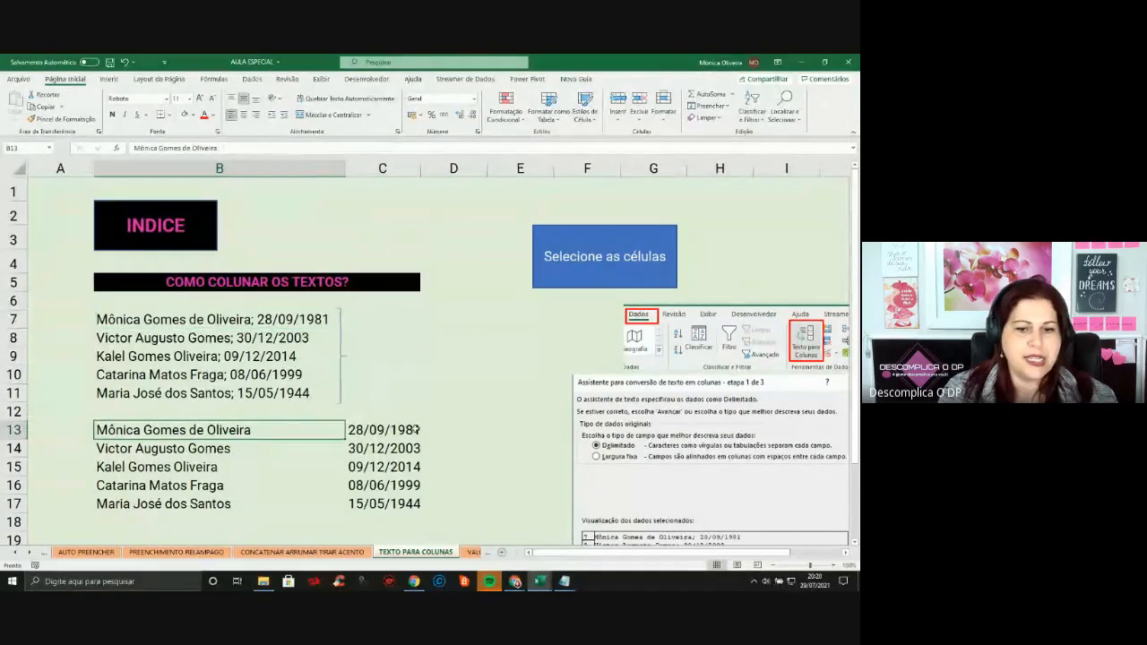
Check the split names and dates in B13:C17, then scroll the sheet tabs toward later worksheets
click(376, 434)
click(114, 449)
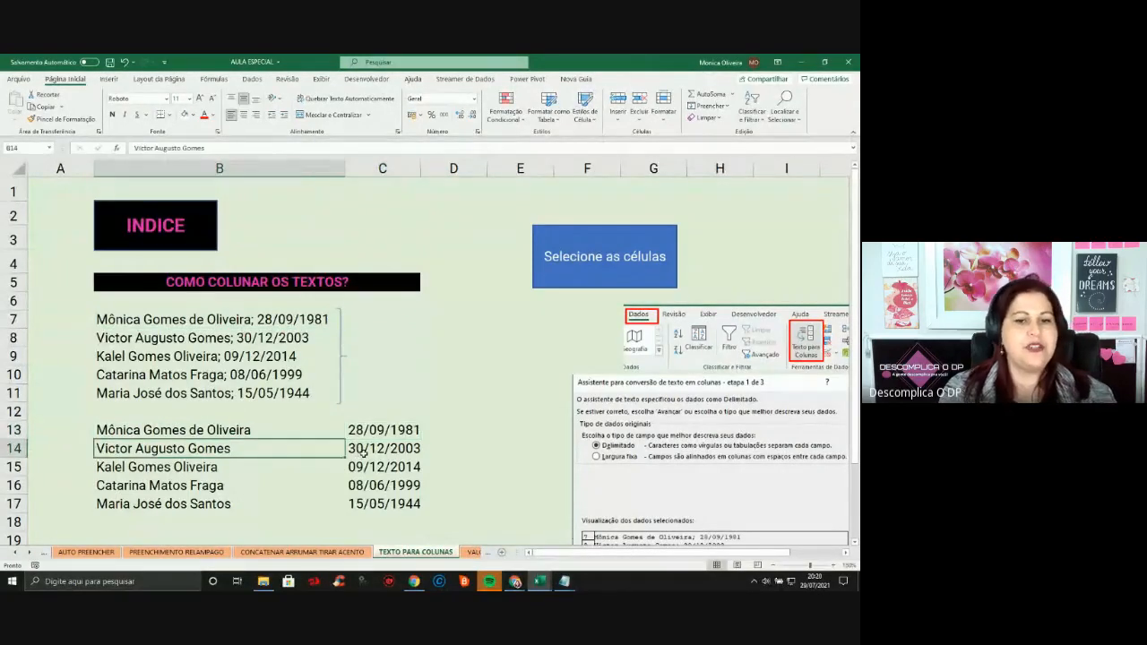
click(363, 453)
click(367, 523)
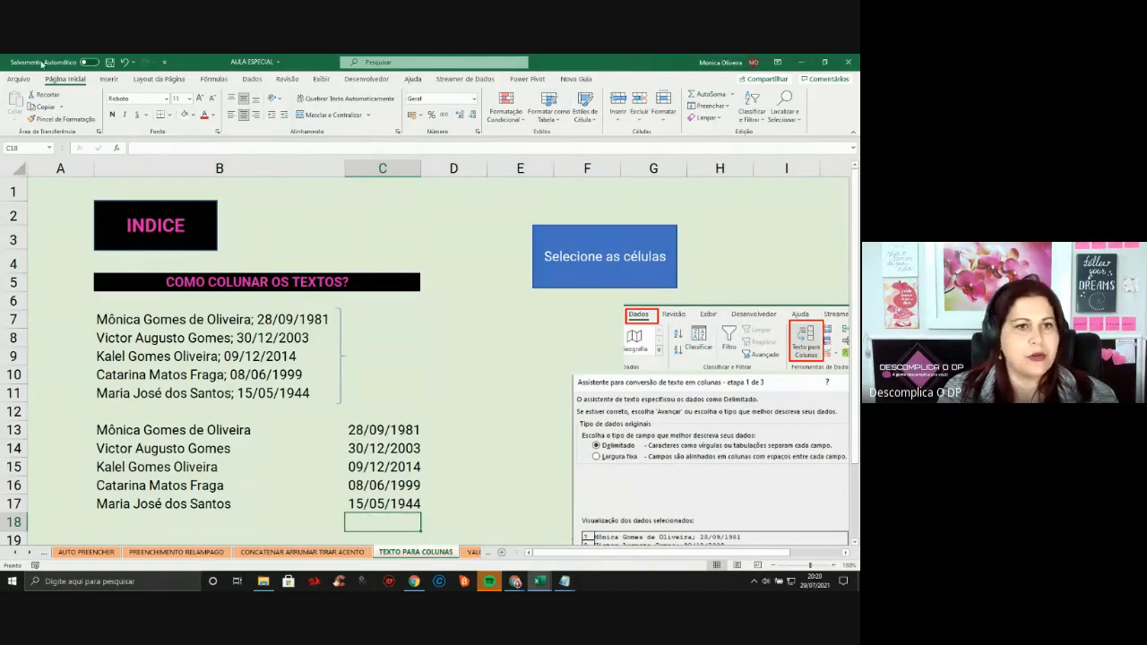
click(252, 78)
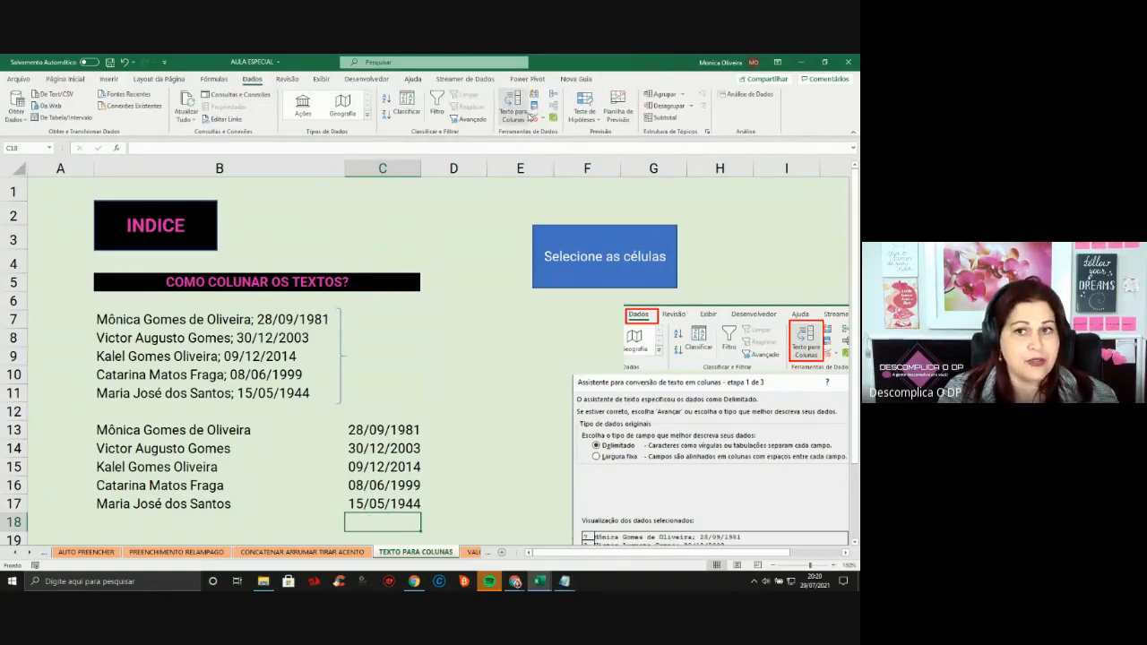
click(34, 554)
click(34, 553)
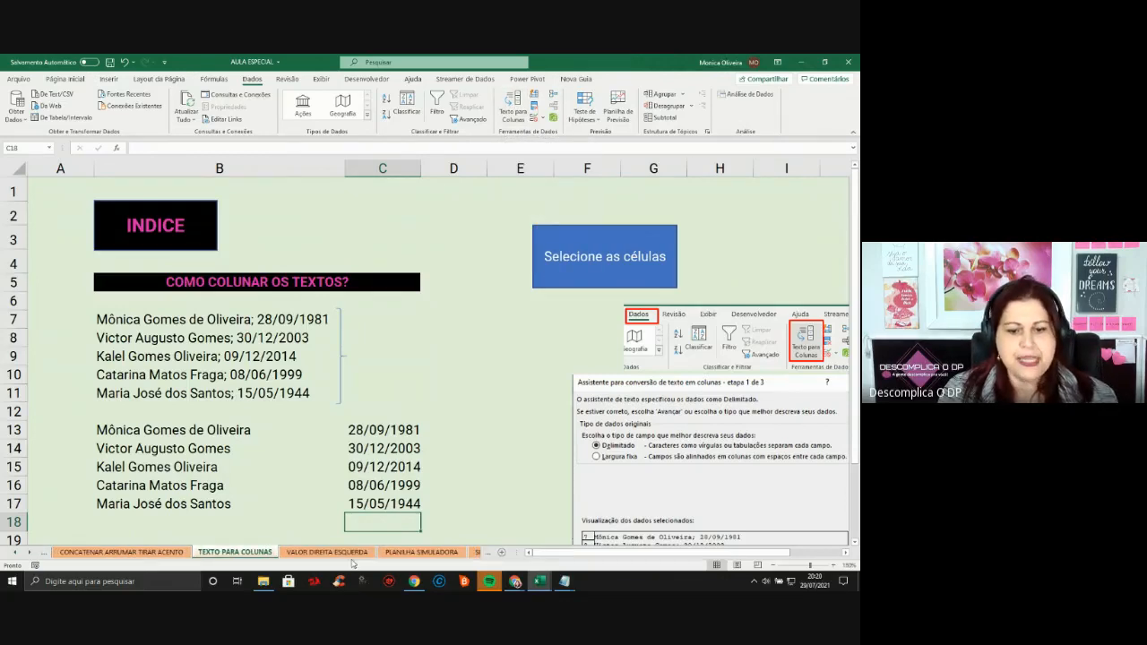
Switch to the VALOR DIREITA ESQUERDA sheet and look over the unit codes in B4:B10
click(345, 553)
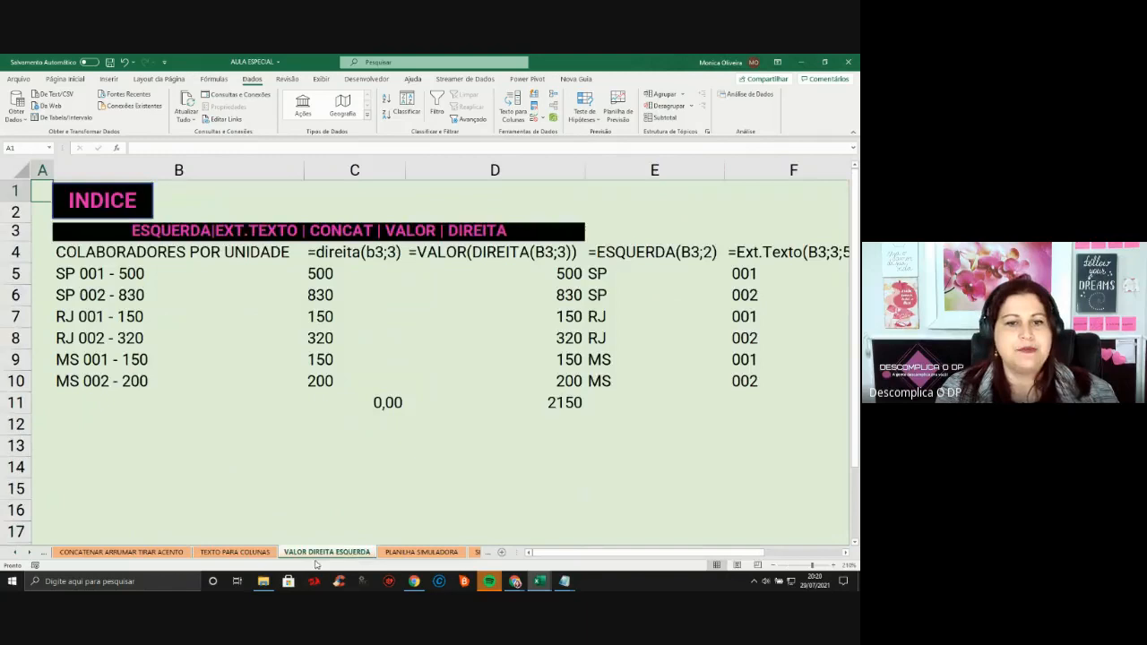
click(295, 278)
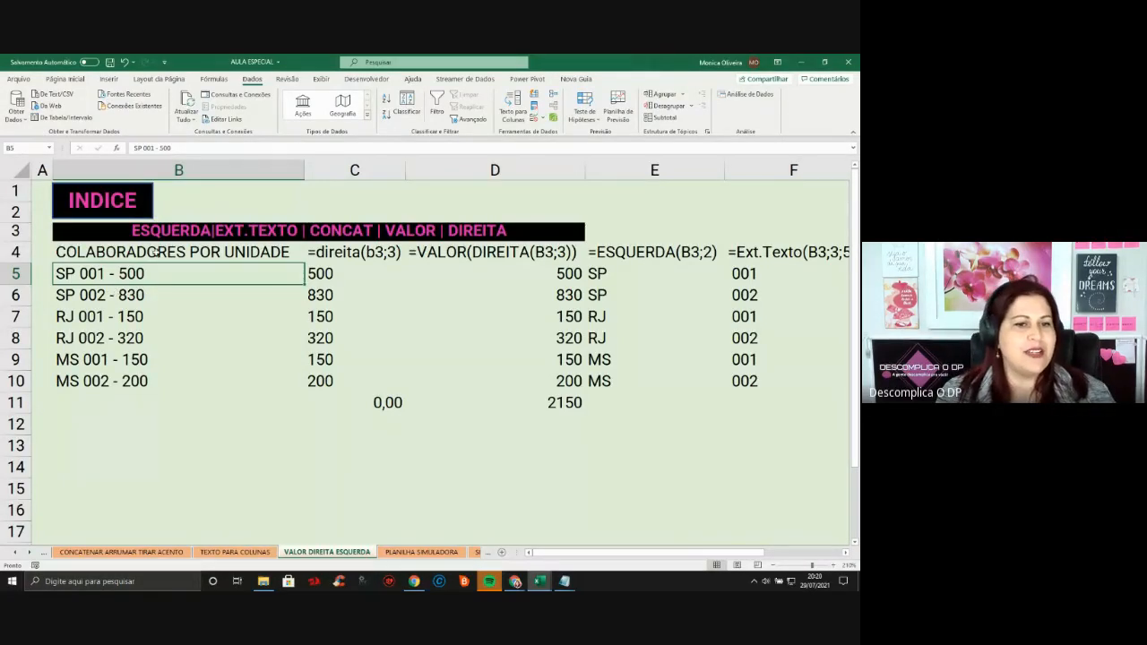
drag(161, 252, 150, 392)
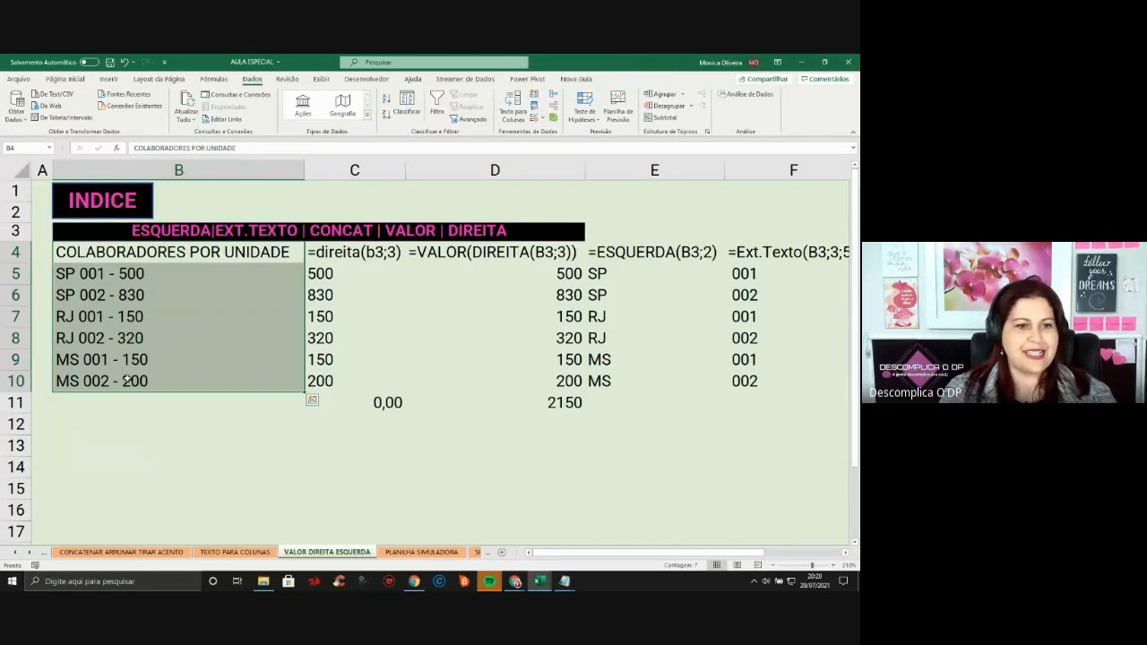
click(103, 278)
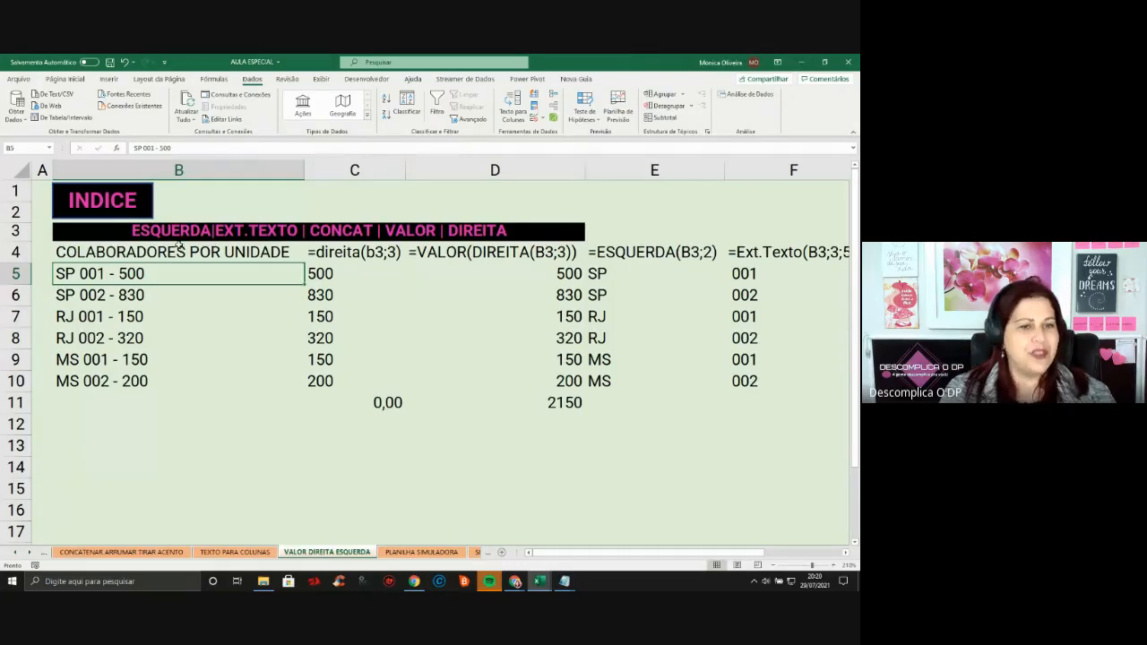
Inspect the DIREITA formula in C5 against the unit codes in B5:B10
click(341, 266)
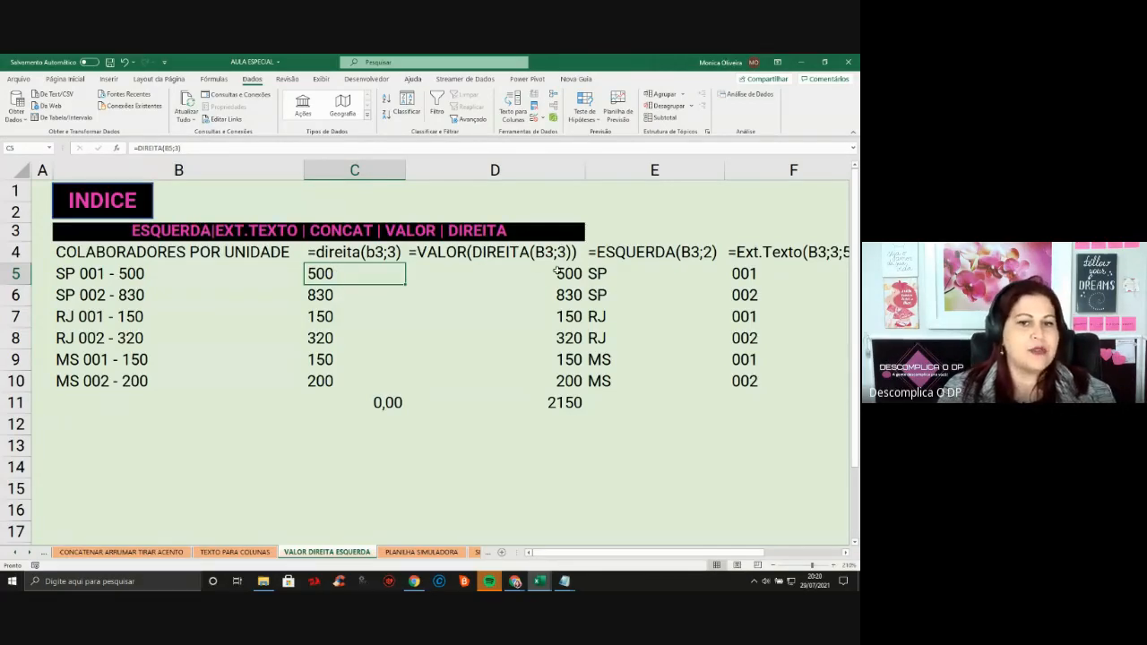
click(338, 301)
click(355, 271)
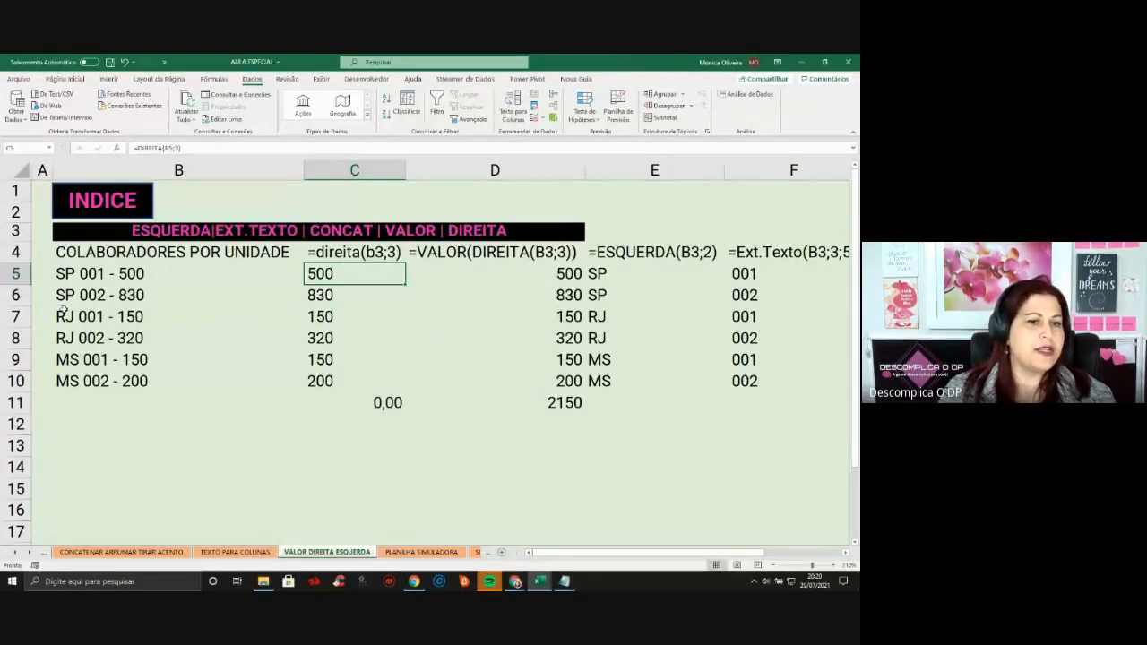
drag(72, 274, 84, 384)
click(117, 278)
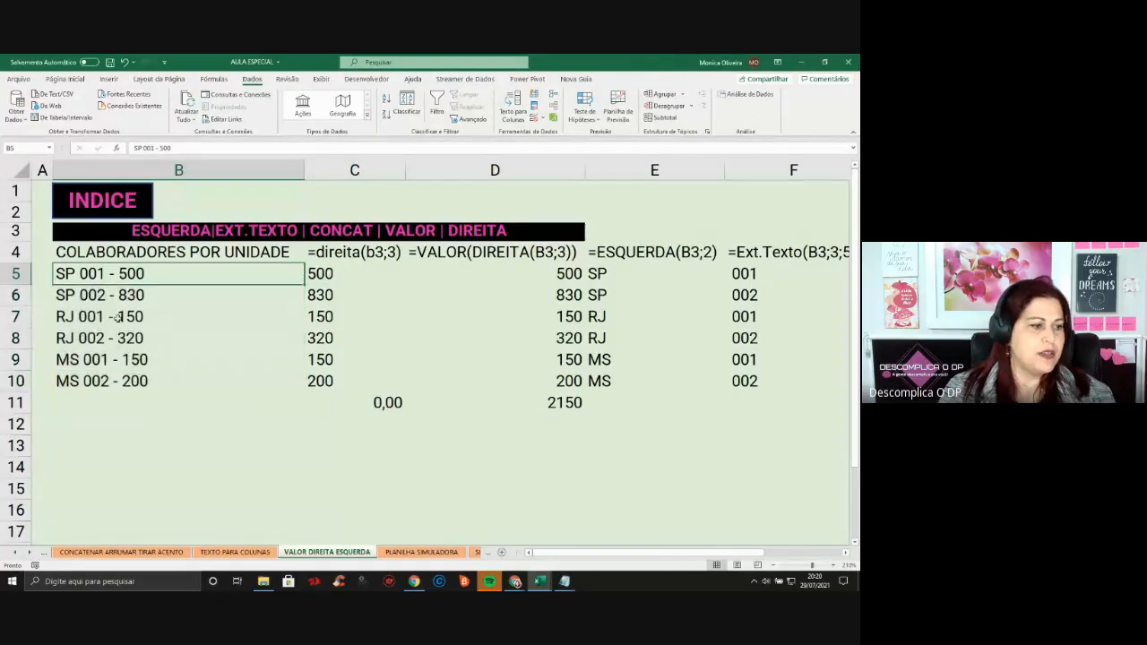
click(118, 317)
click(344, 273)
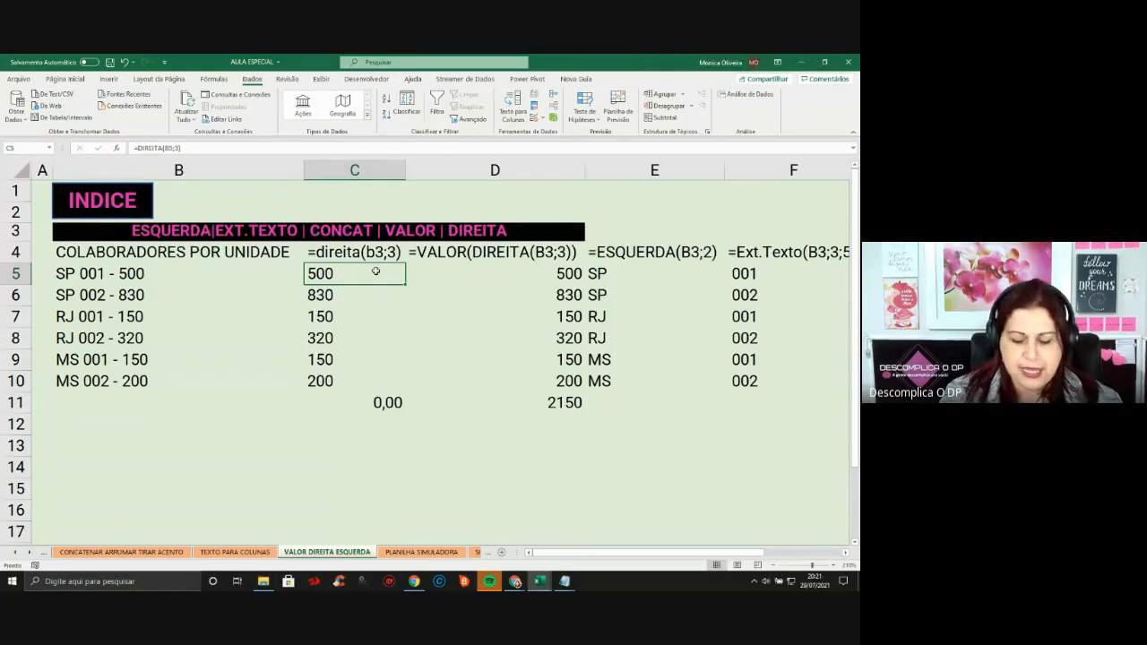
Enter =DIREITA(B5;3) in C5
text(=)
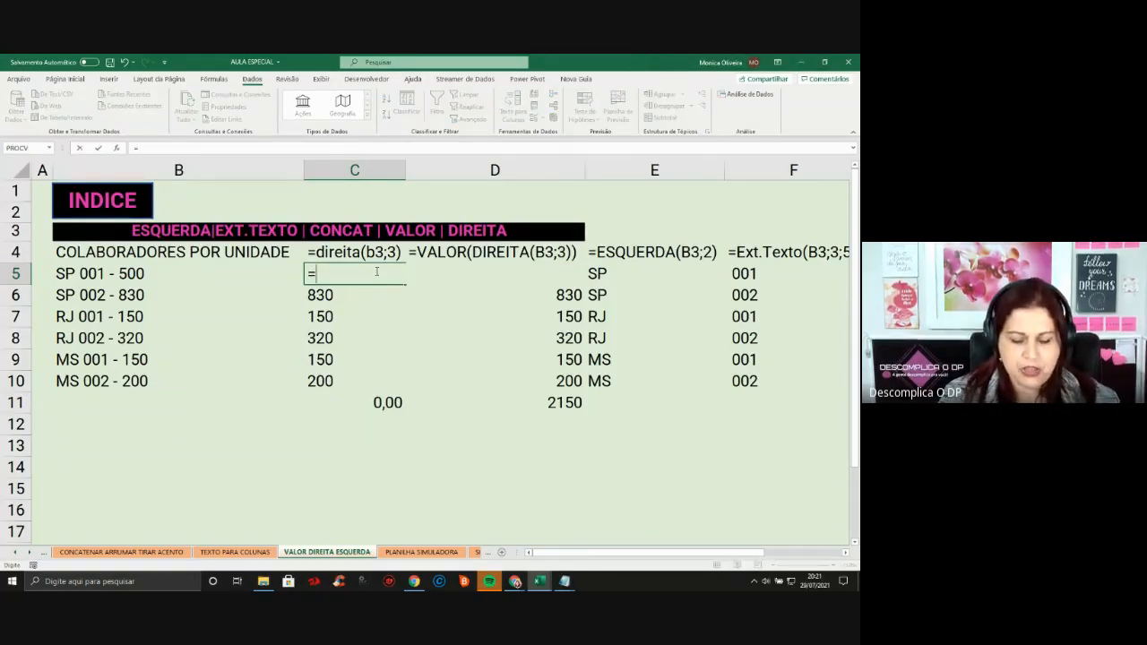
text(DIREITA)
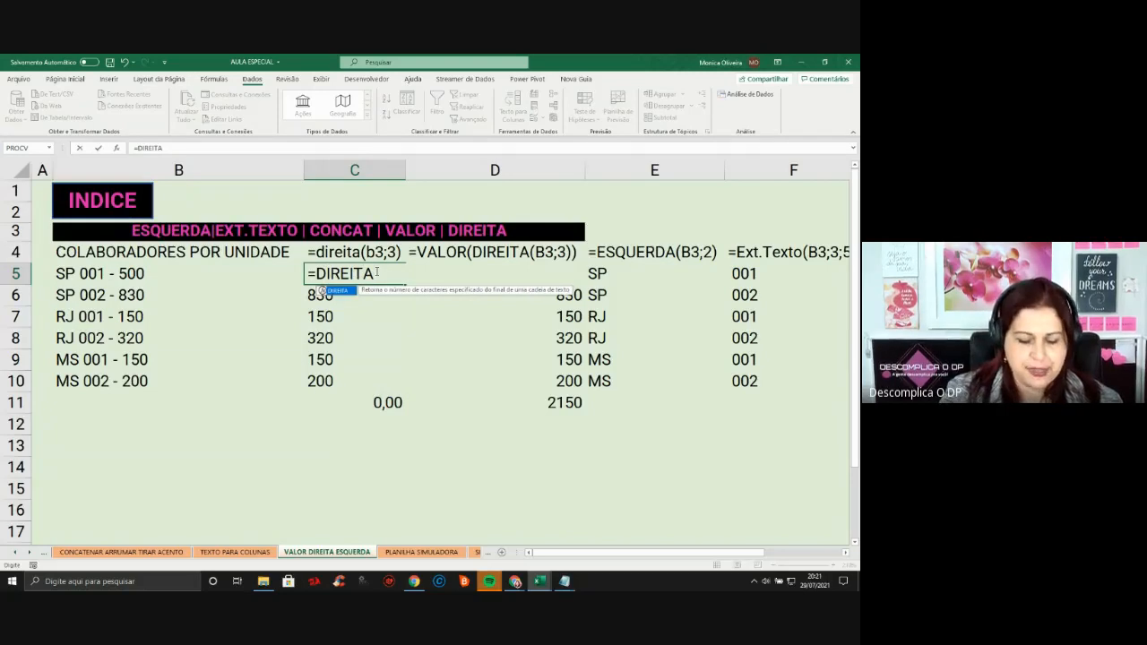
text(()
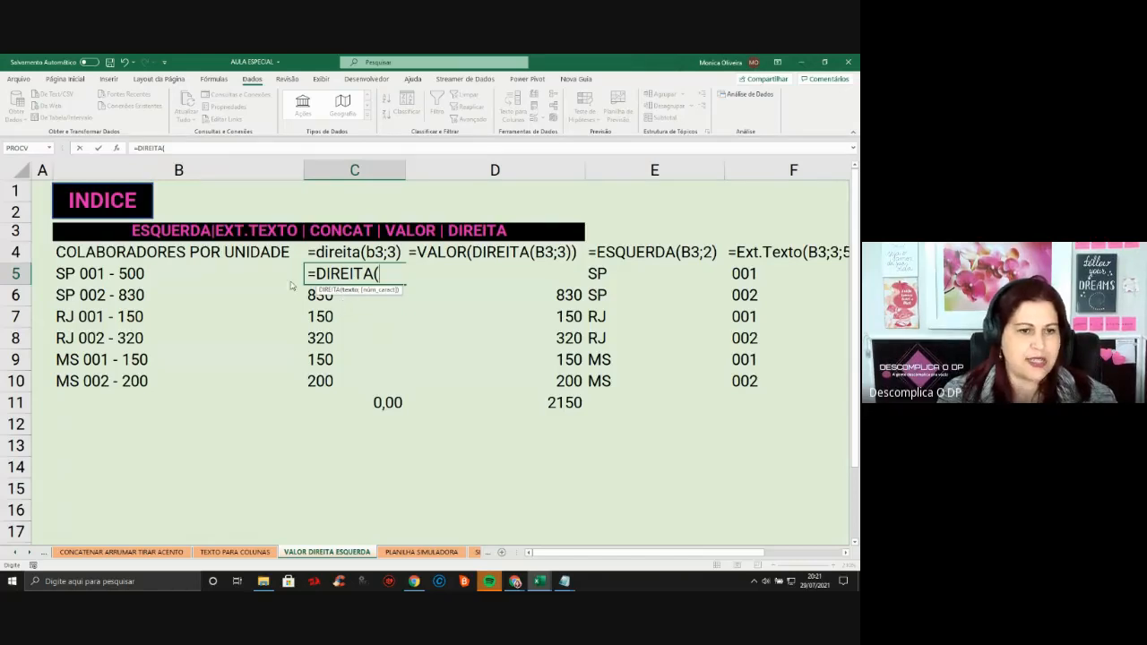
click(119, 272)
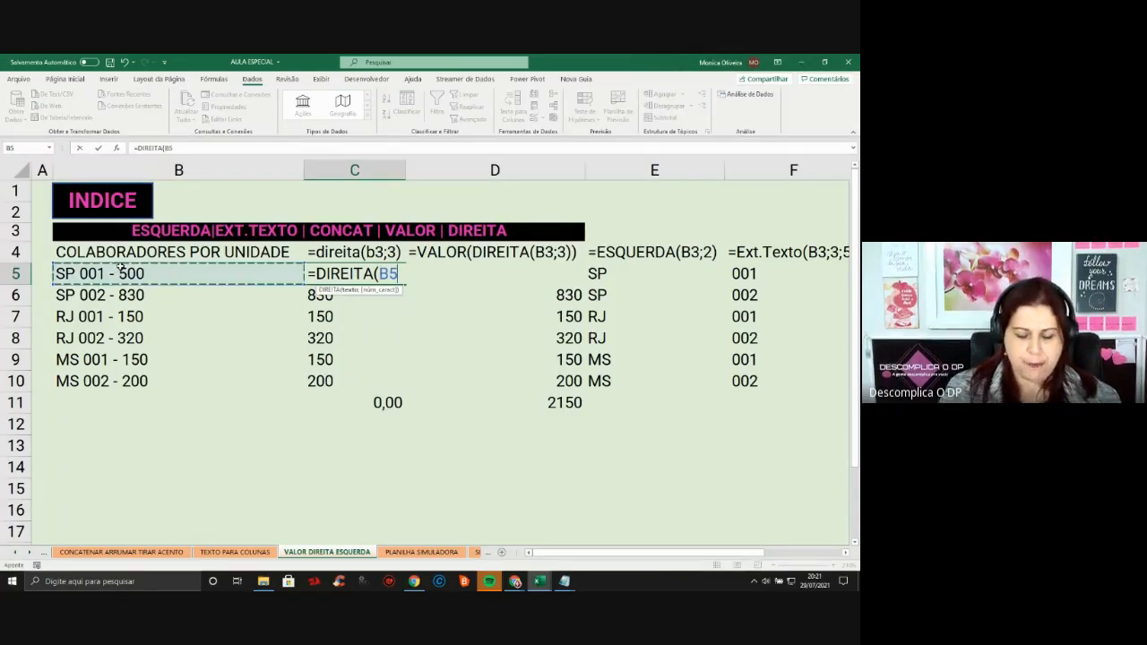
text(;)
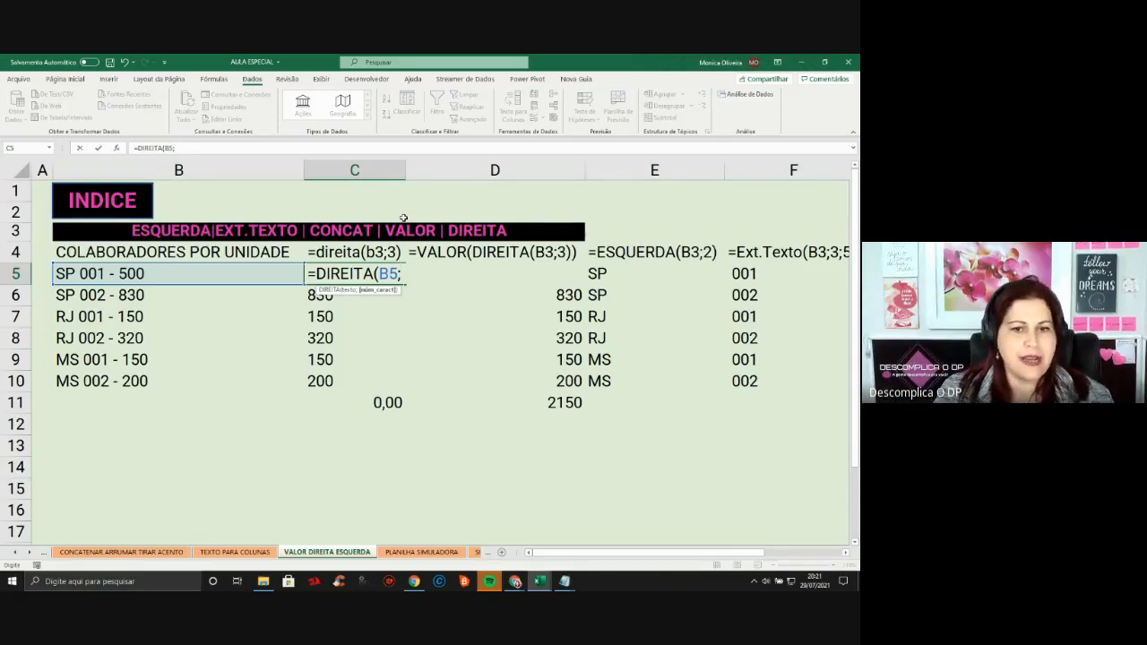
text(3)
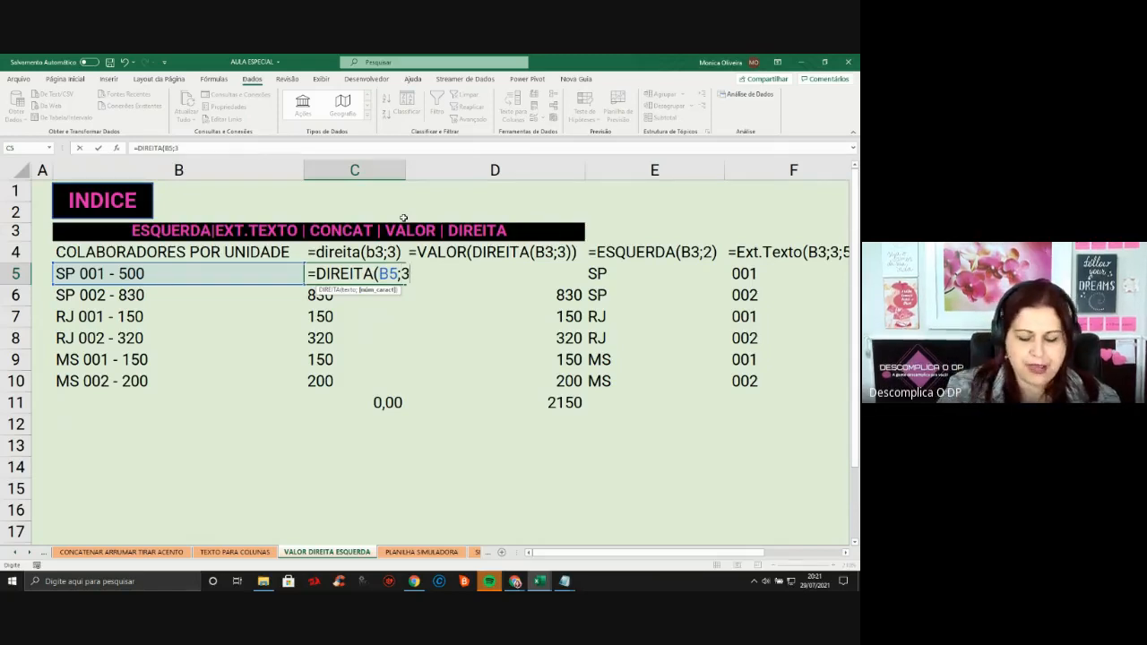
text())
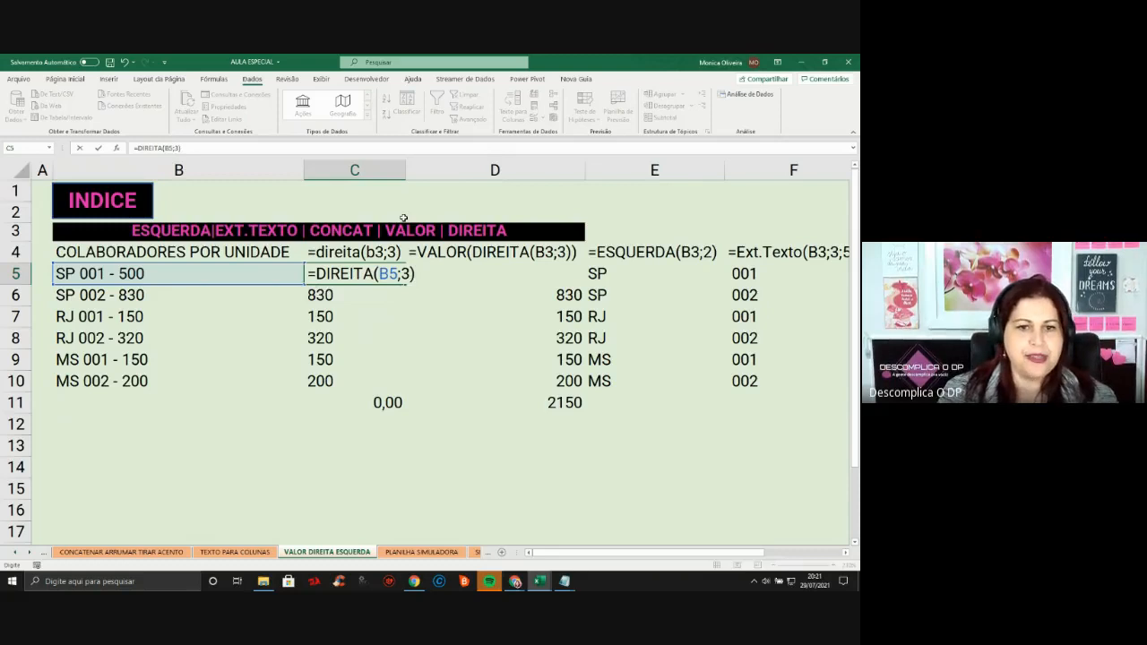
key(Return)
Fill the DIREITA formula down to C10 and check the results and the C11 total
click(351, 276)
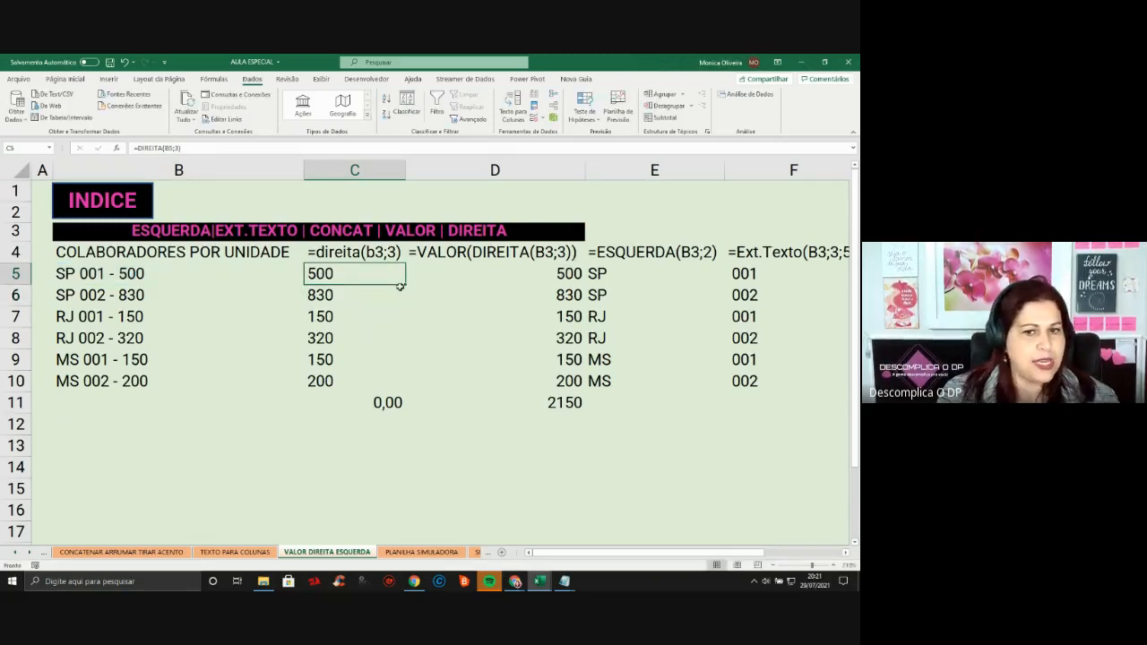
double_click(405, 284)
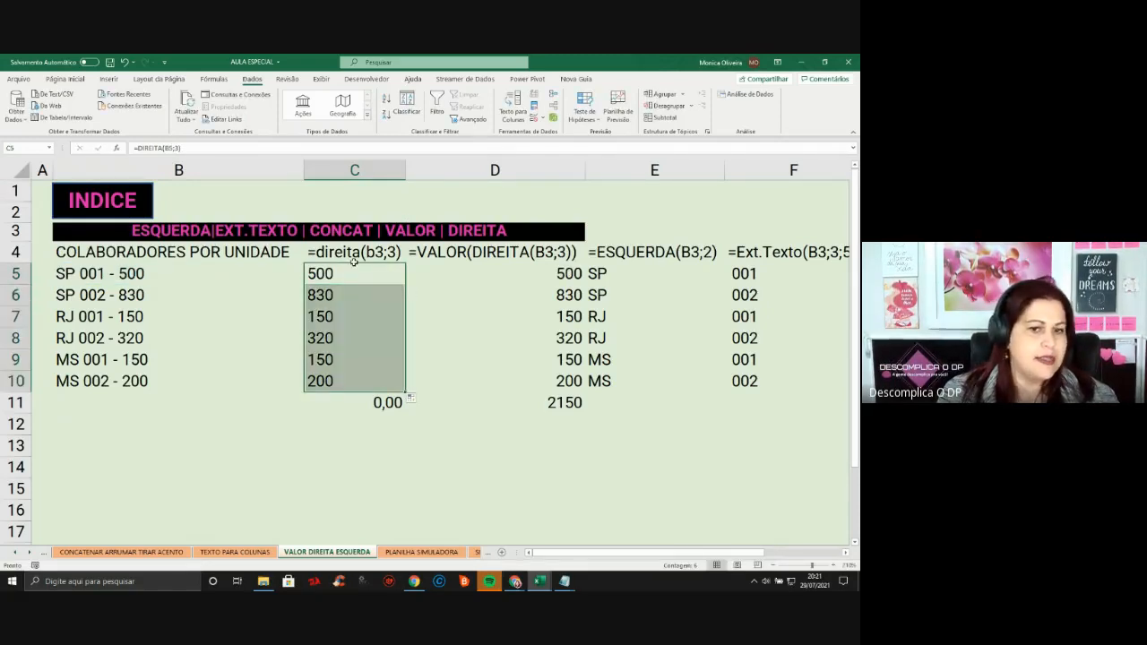
click(381, 282)
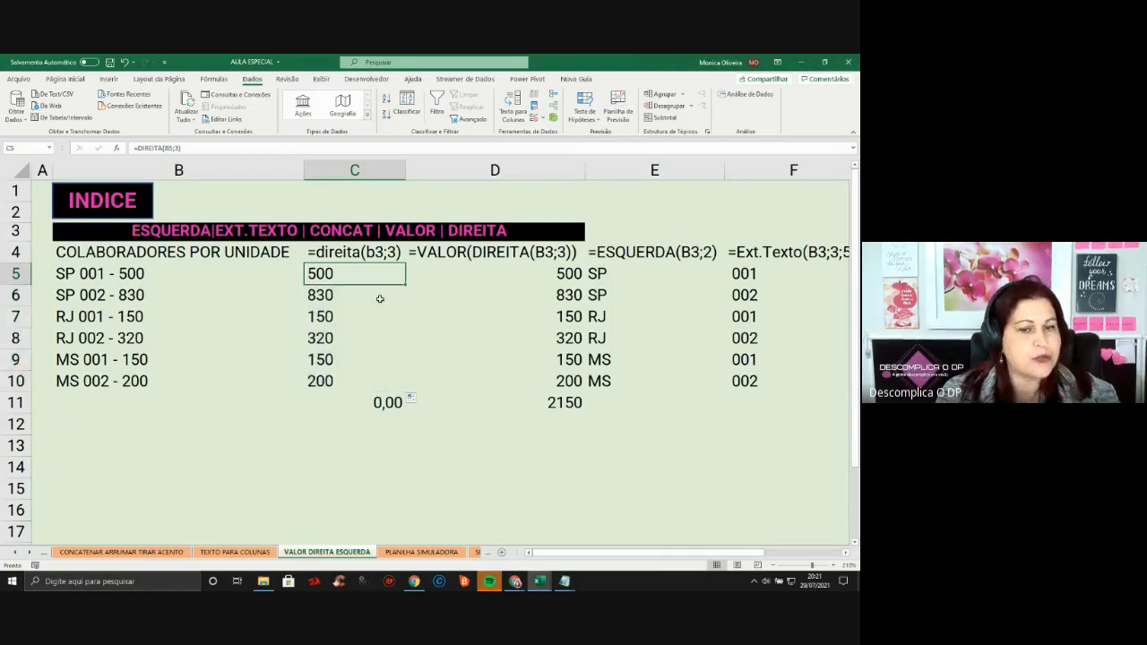
click(378, 316)
click(375, 359)
click(371, 396)
click(396, 275)
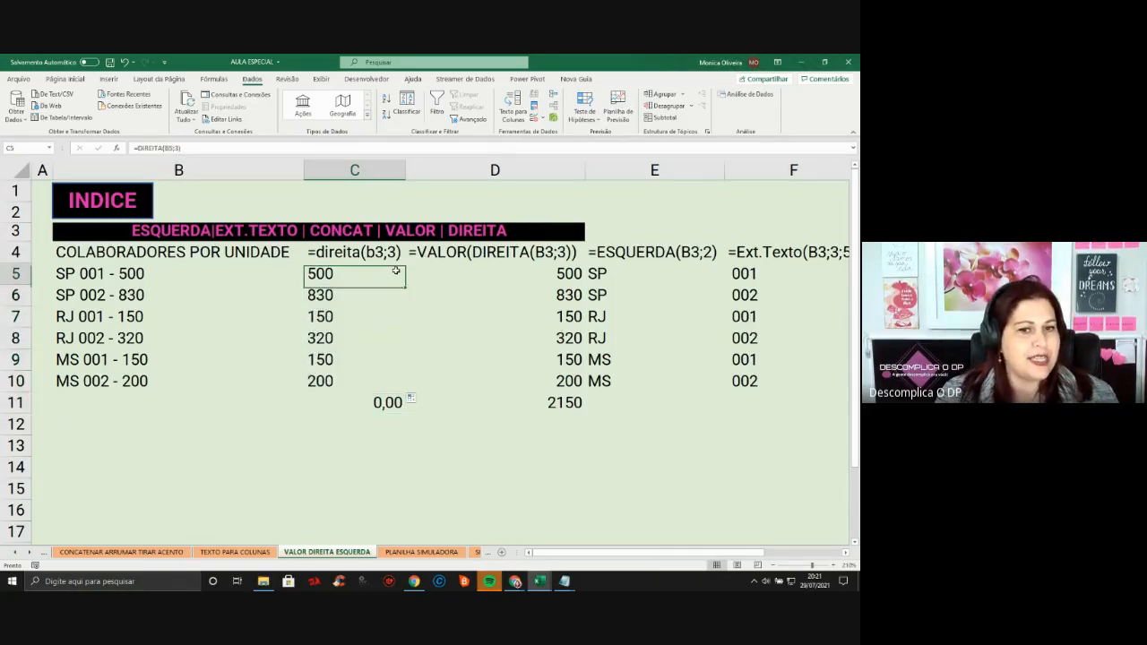
click(374, 396)
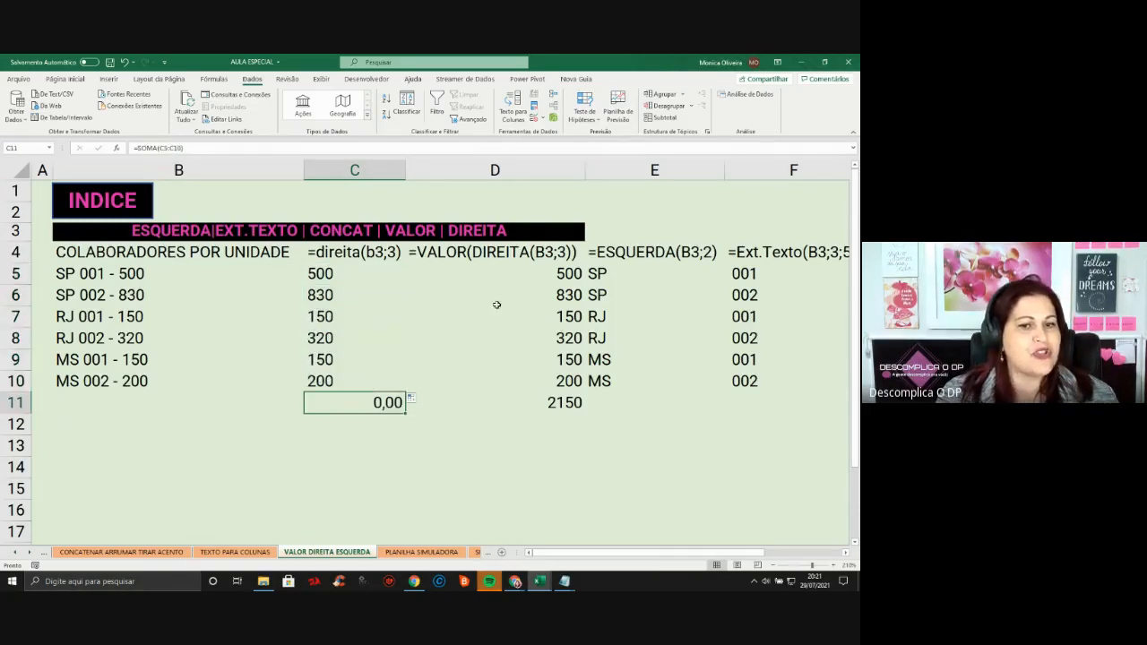
Insert an AutoSoma of C5:C10 in C11, dismiss the formula error, and format C6 as Geral
click(66, 79)
click(711, 93)
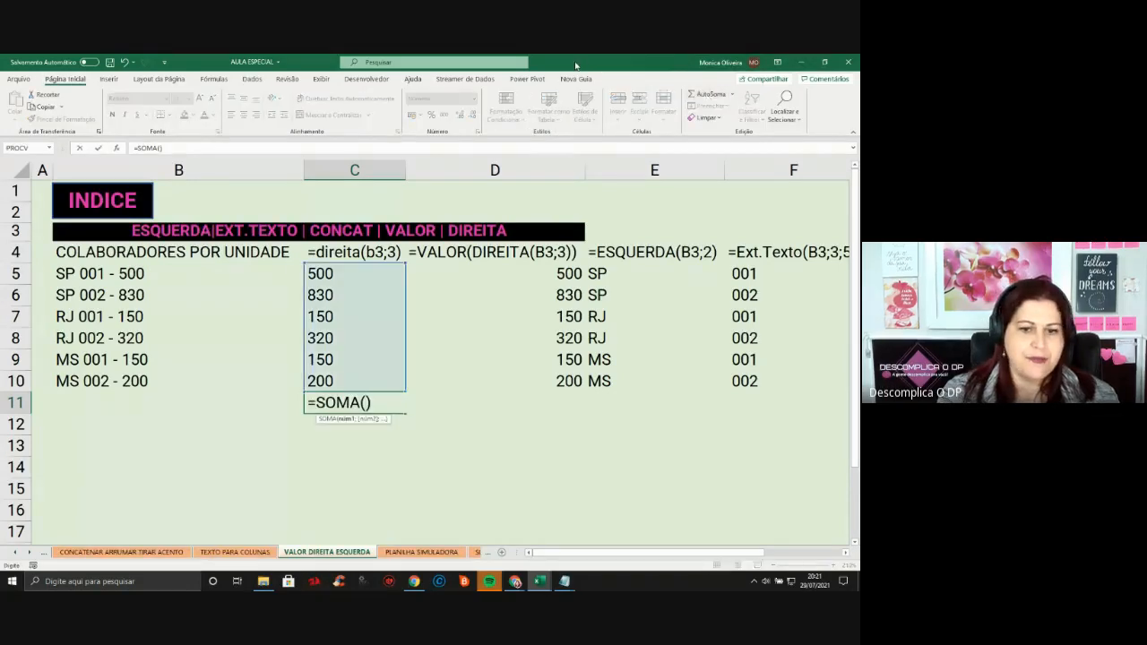
key(Return)
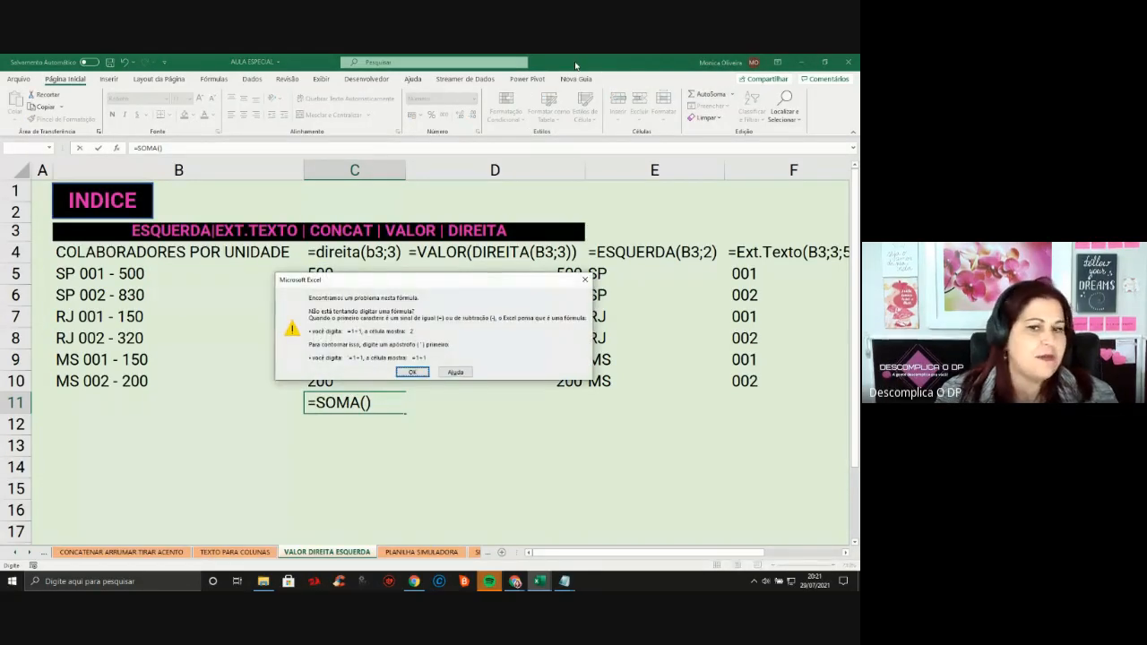
key(Return)
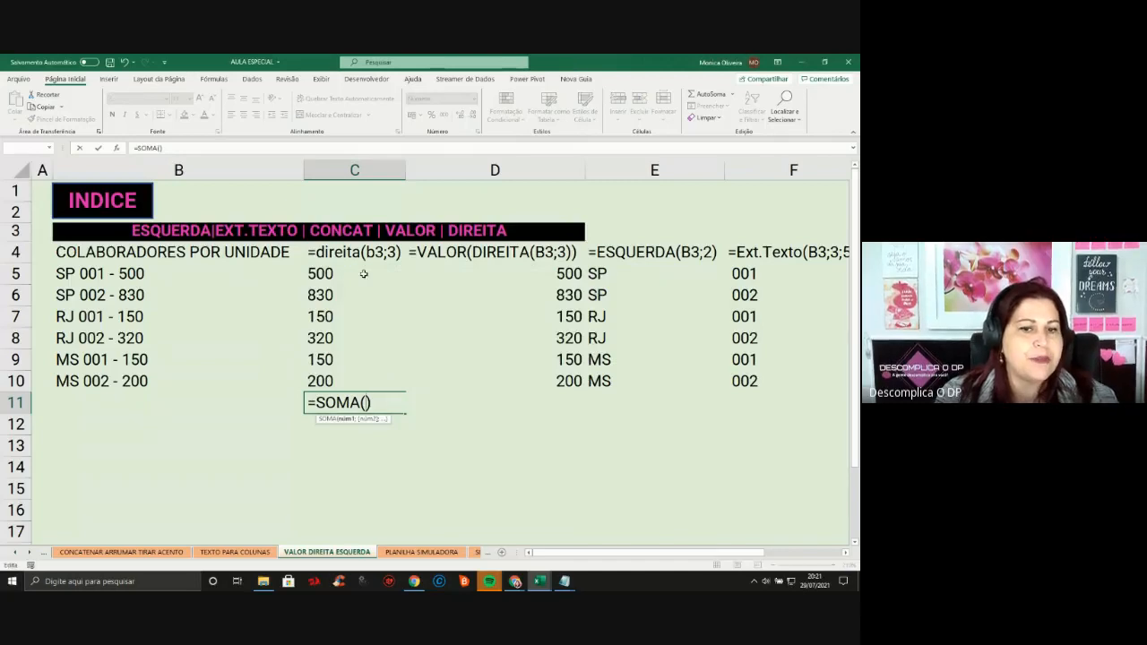
click(361, 302)
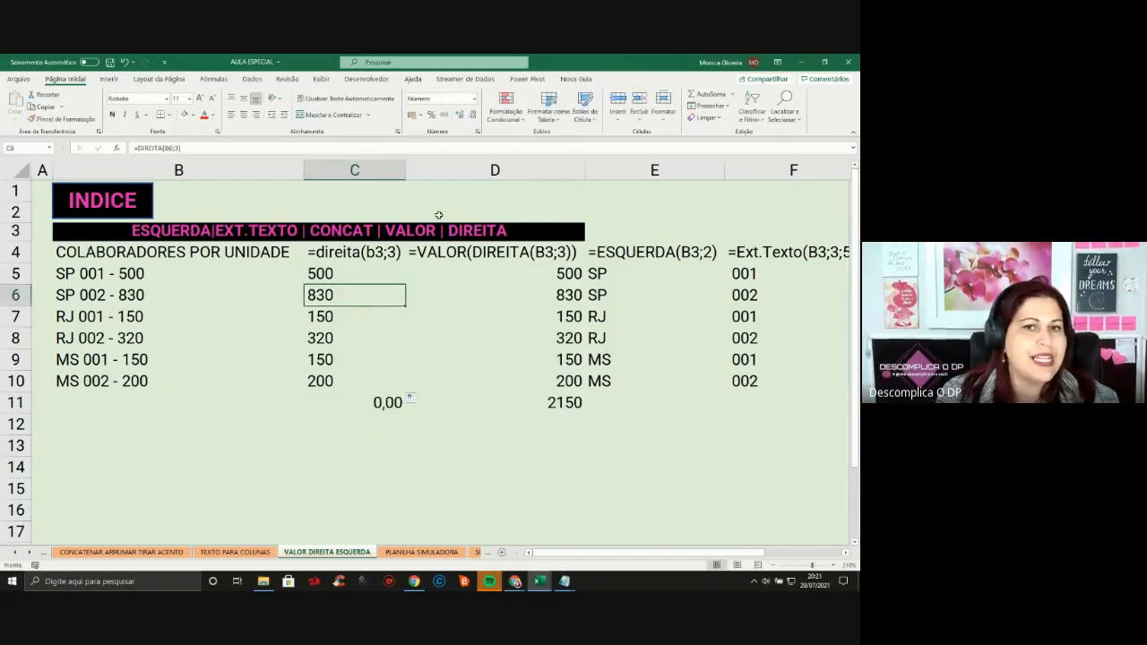
click(477, 100)
click(431, 112)
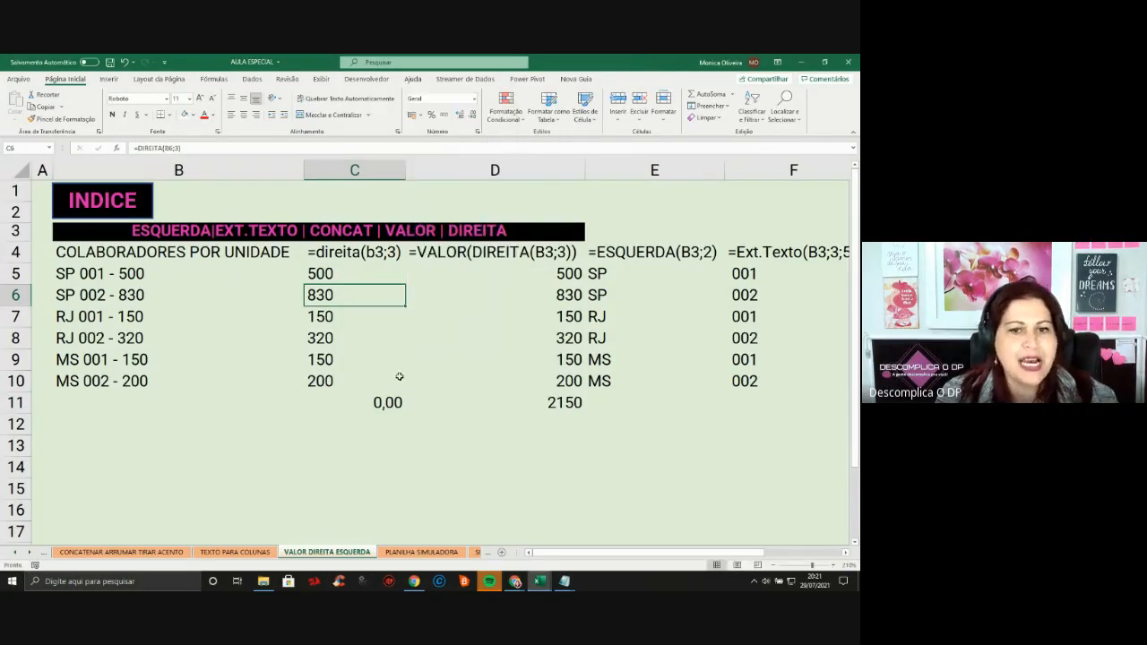
Retry the C11 sum, cancel it, then compare the text results in C5:C10 with D5
click(396, 401)
click(708, 94)
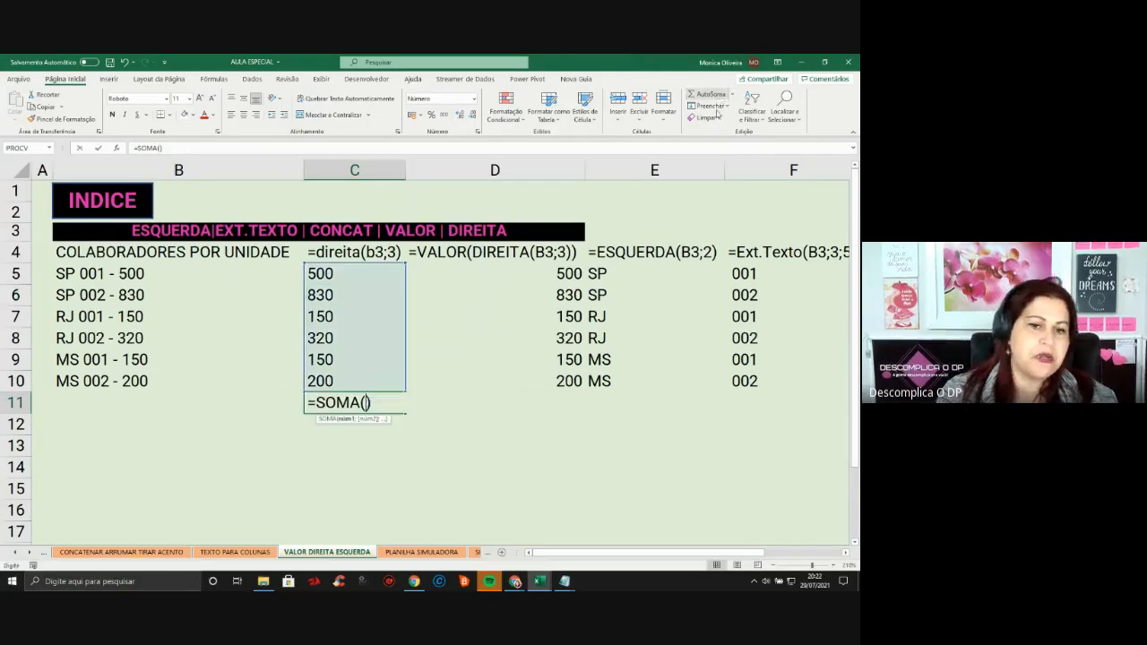
key(Return)
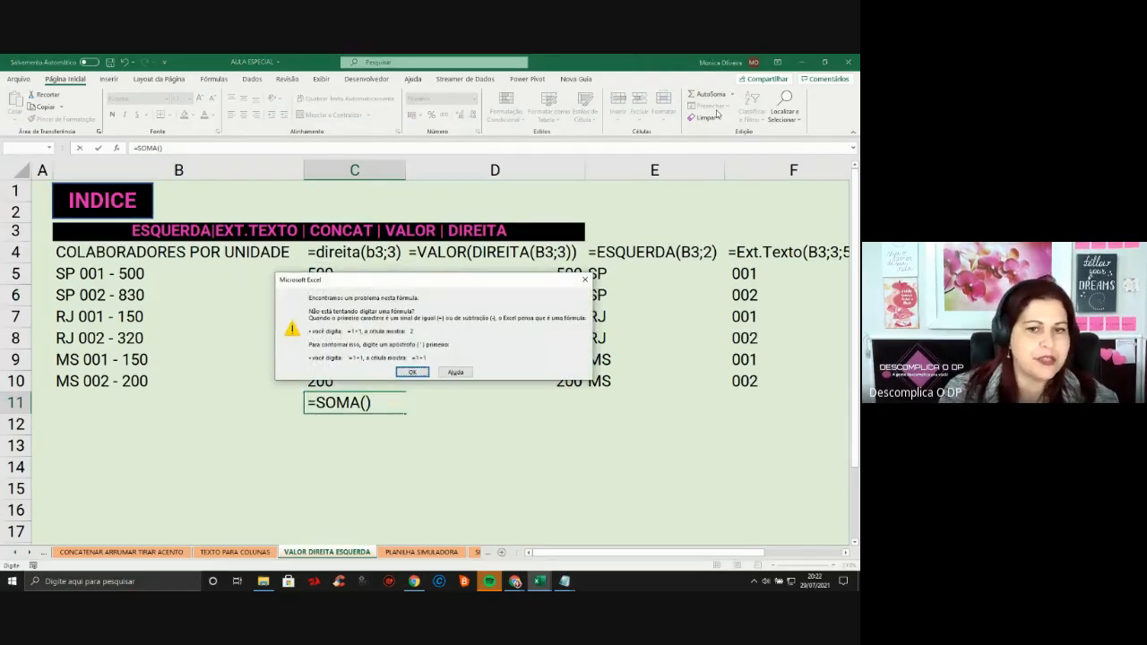
key(Escape)
key(Escape)
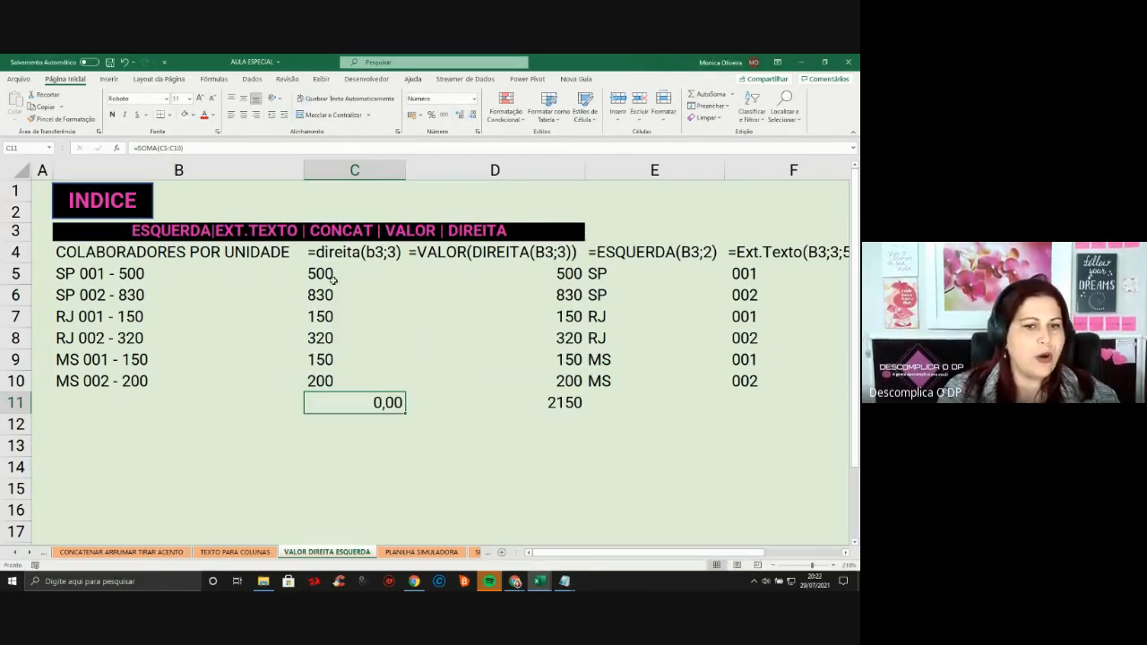
drag(332, 280, 345, 384)
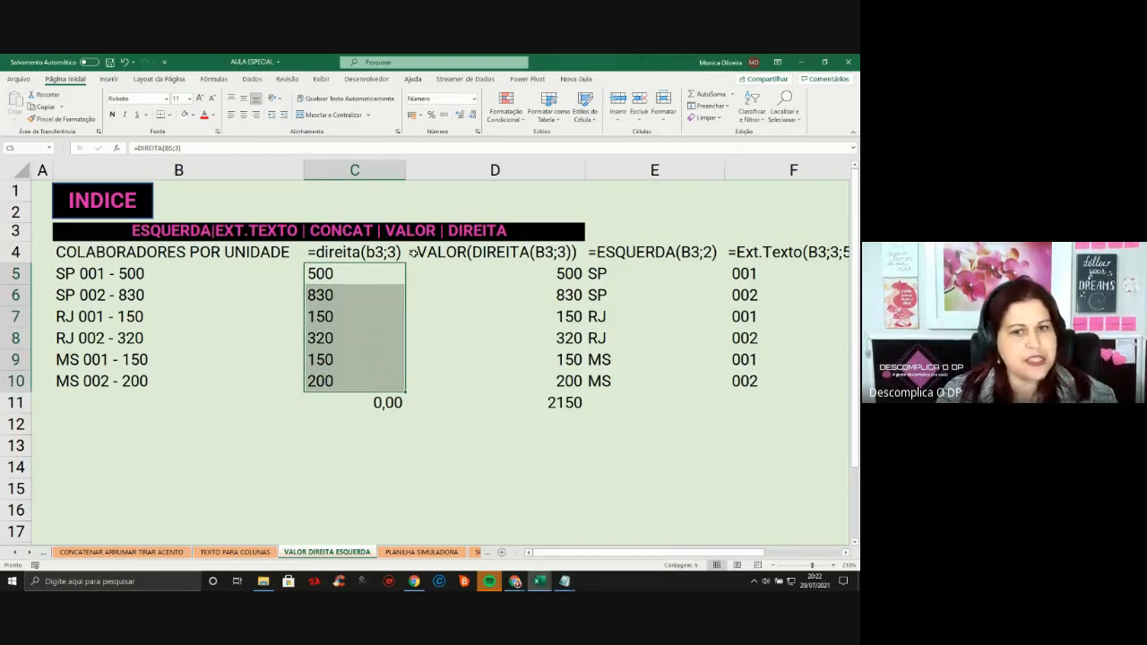
click(553, 281)
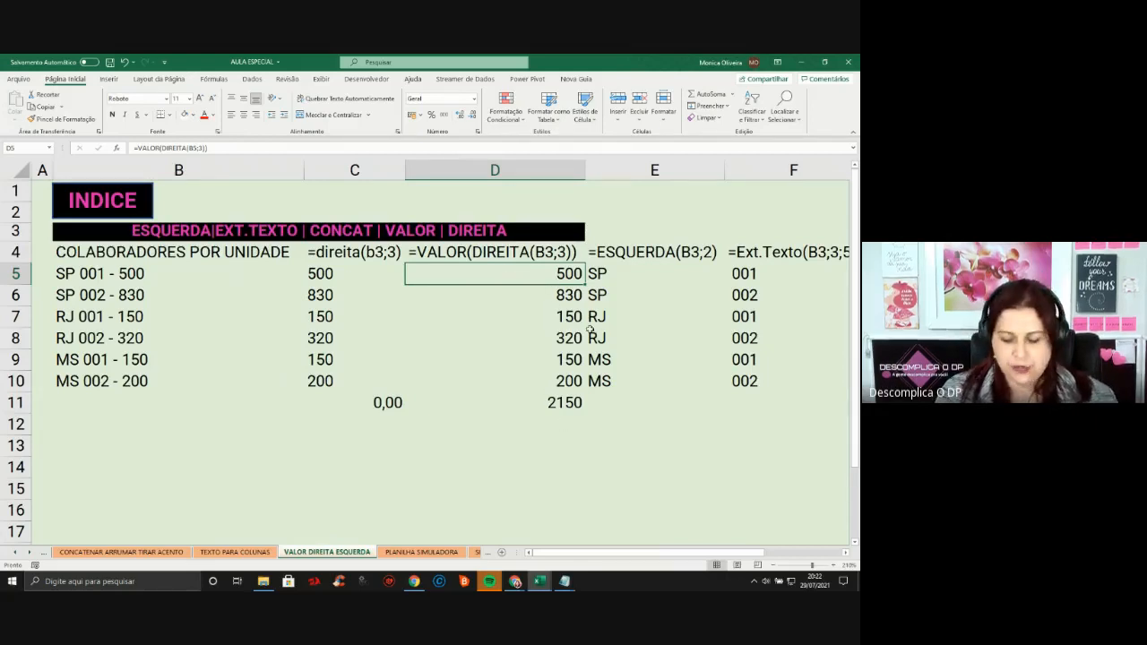
Clear D5:D10 and enter =VALOR(DIREITA(B5;3)) in D5, filled down to D10
key(shift+Down)
key(shift+Down)
key(shift+Down)
key(shift+Down)
key(shift+Down)
key(Delete)
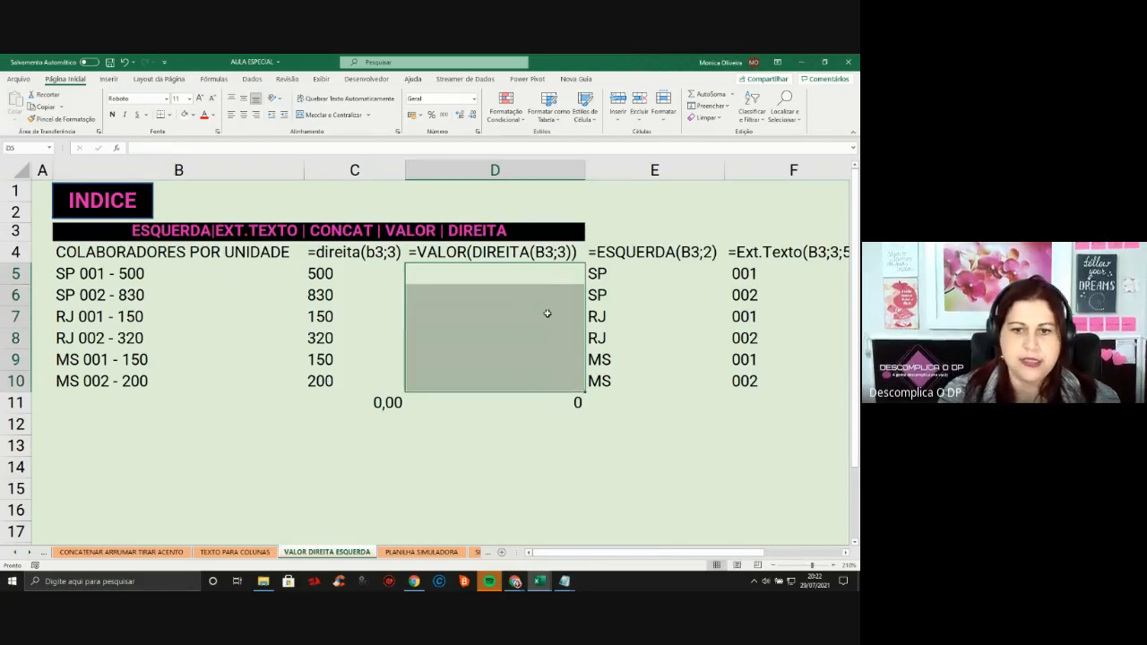
click(570, 276)
text(=V)
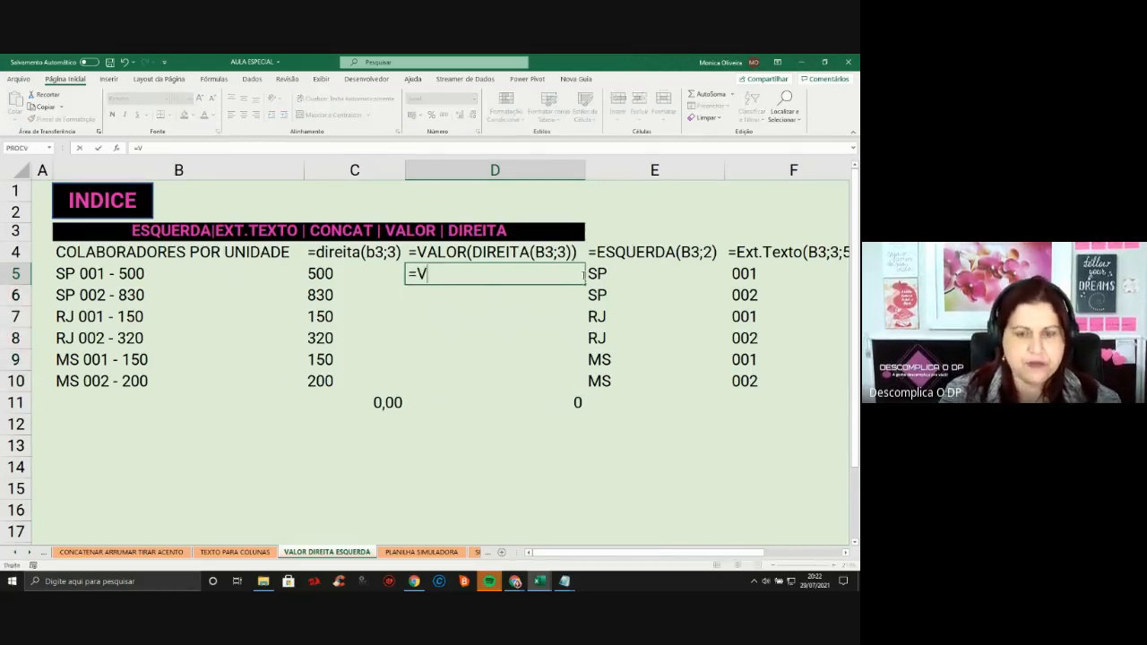
text(ALOR()
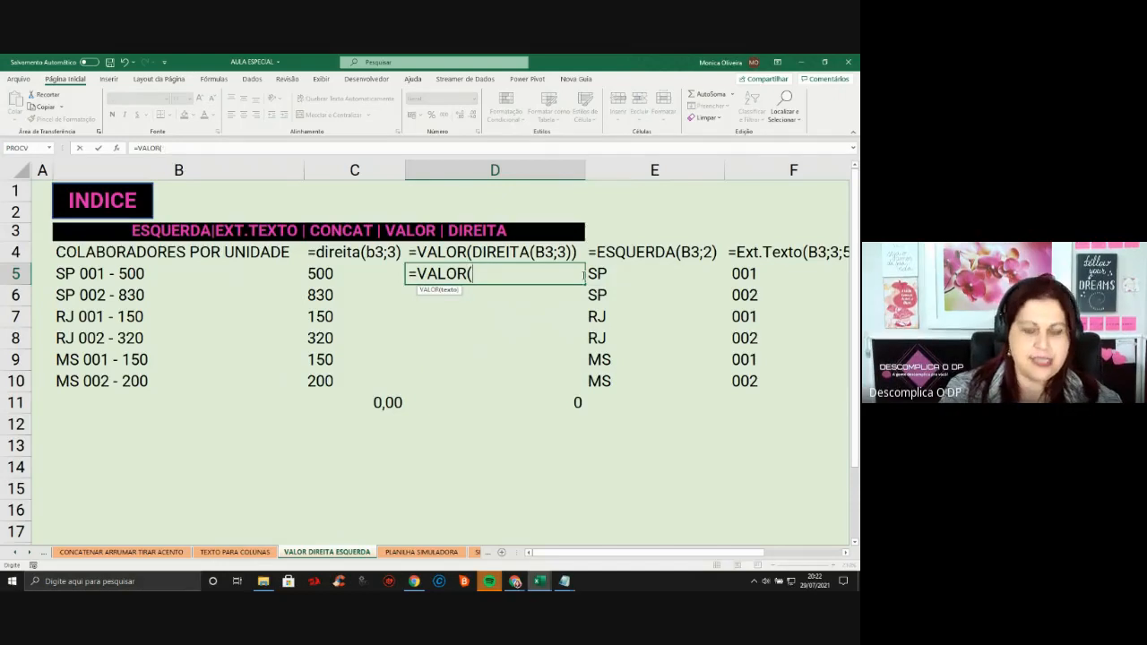
text(*DIREITA)
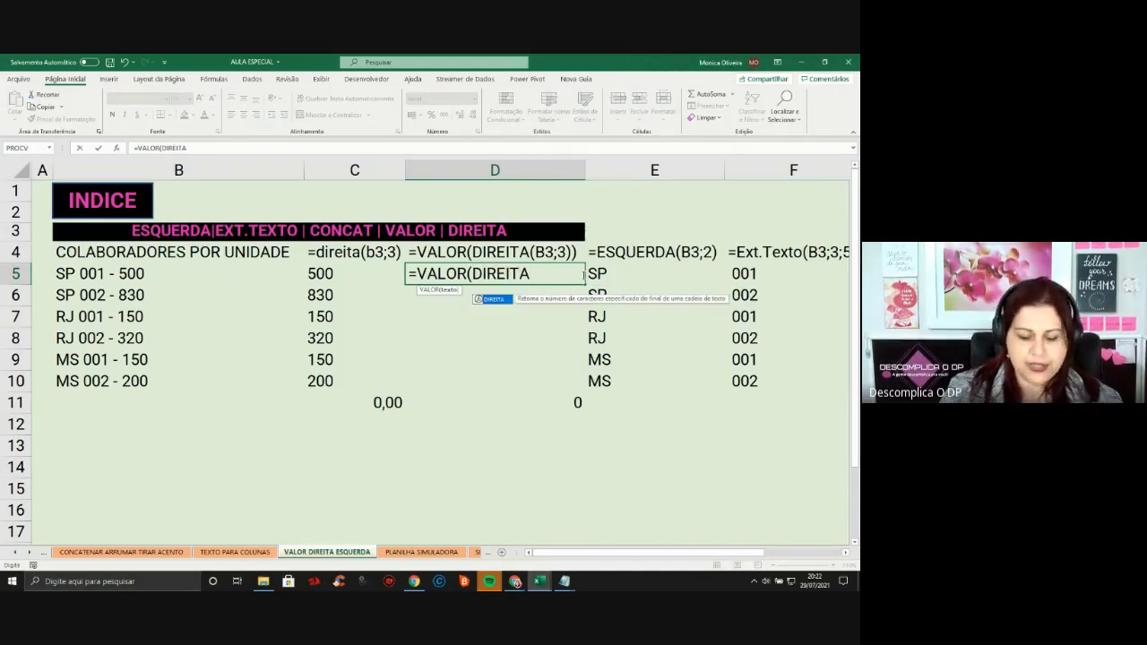
text(()
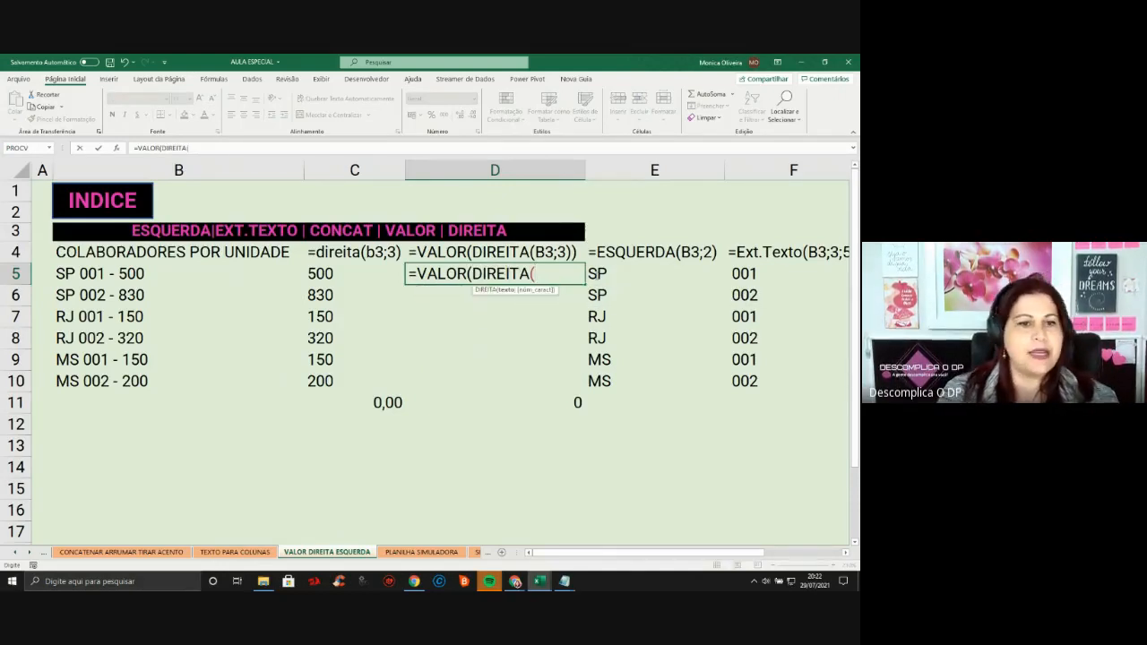
click(82, 280)
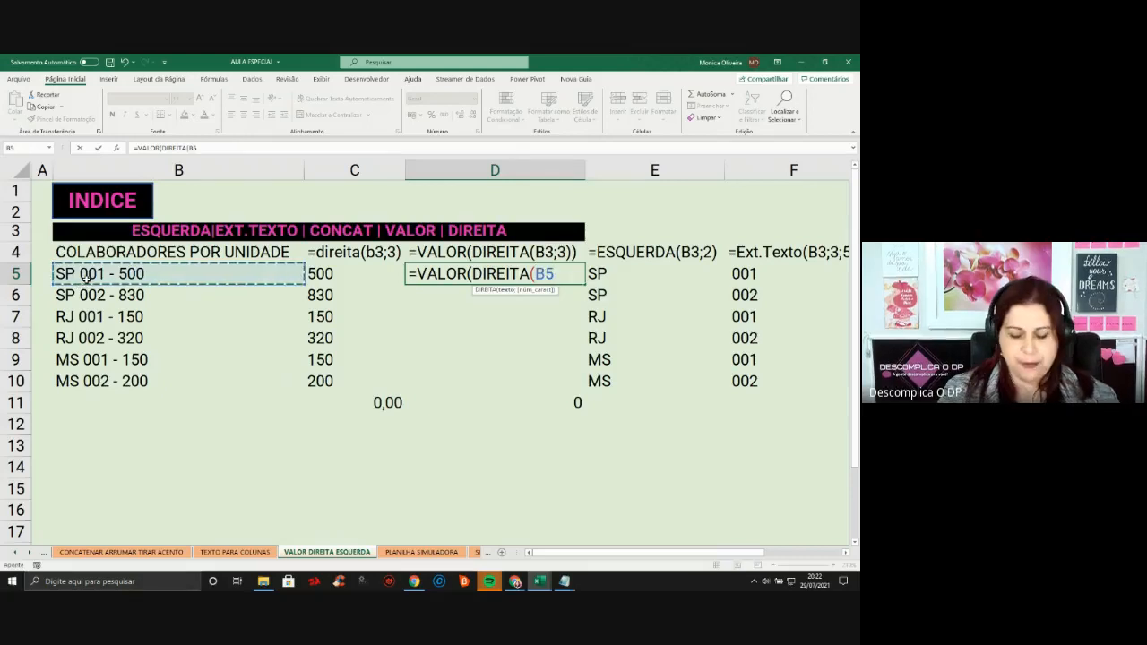
text(;)
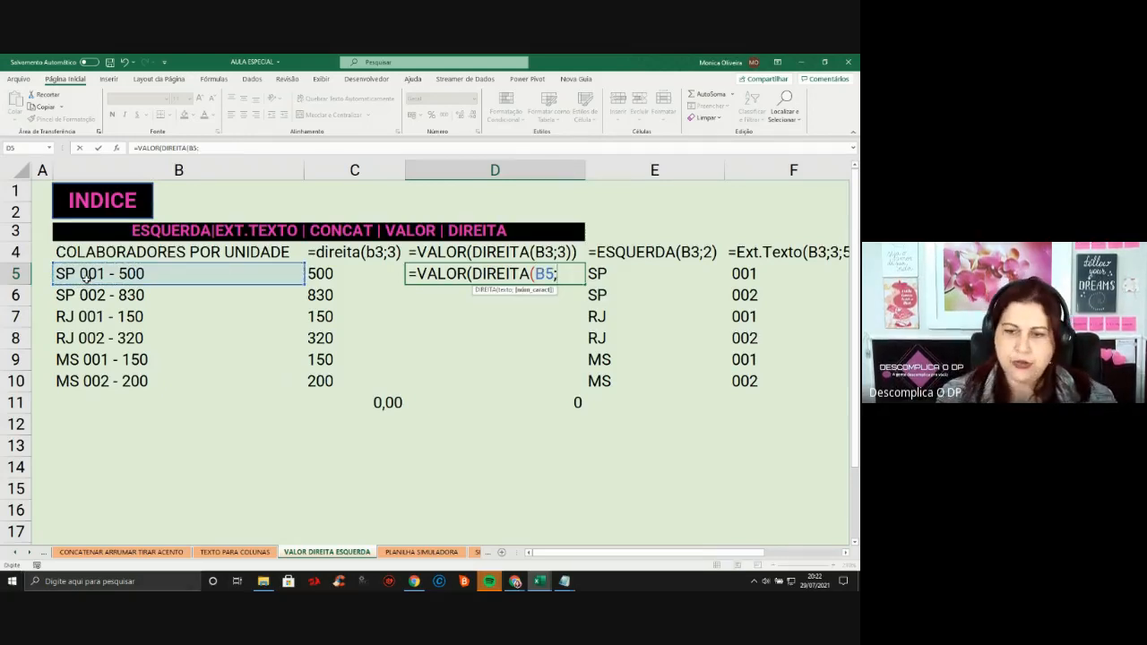
text(3)))
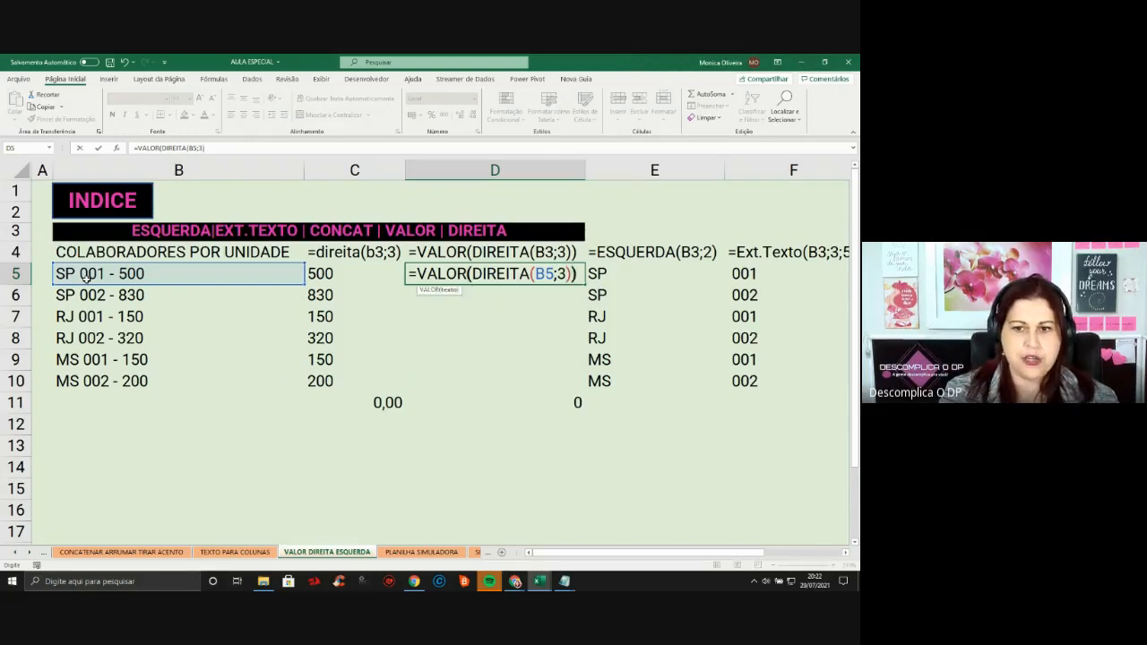
key(ctrl+Return)
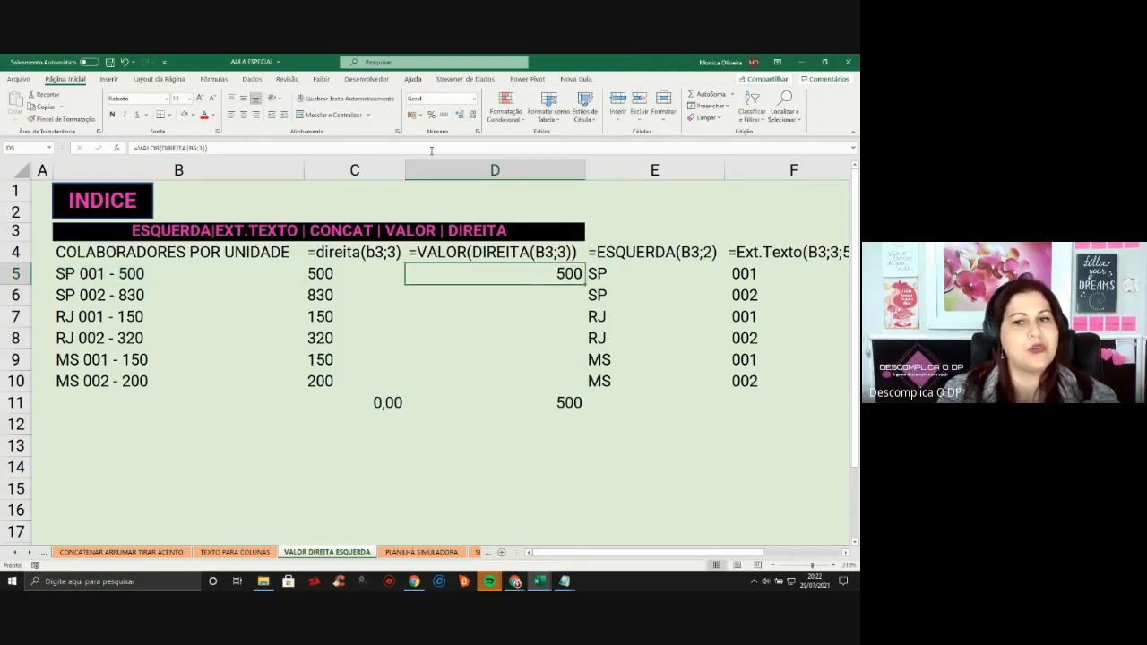
double_click(585, 284)
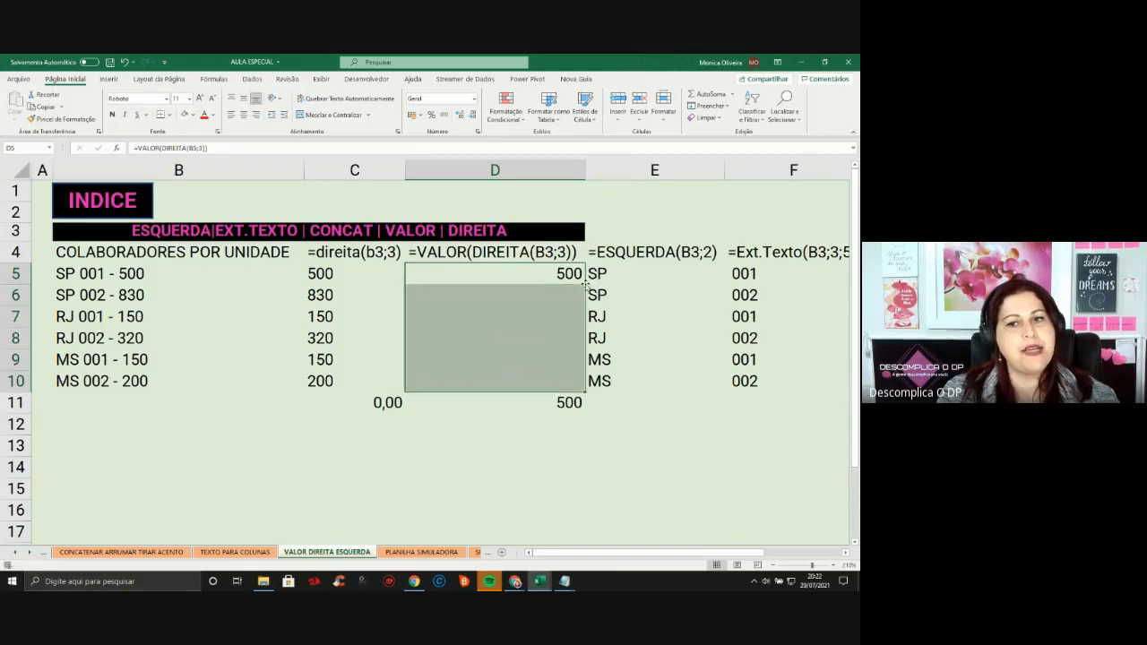
Compare the D11 total of 2150 with C11's 0,00 for the text results
click(554, 409)
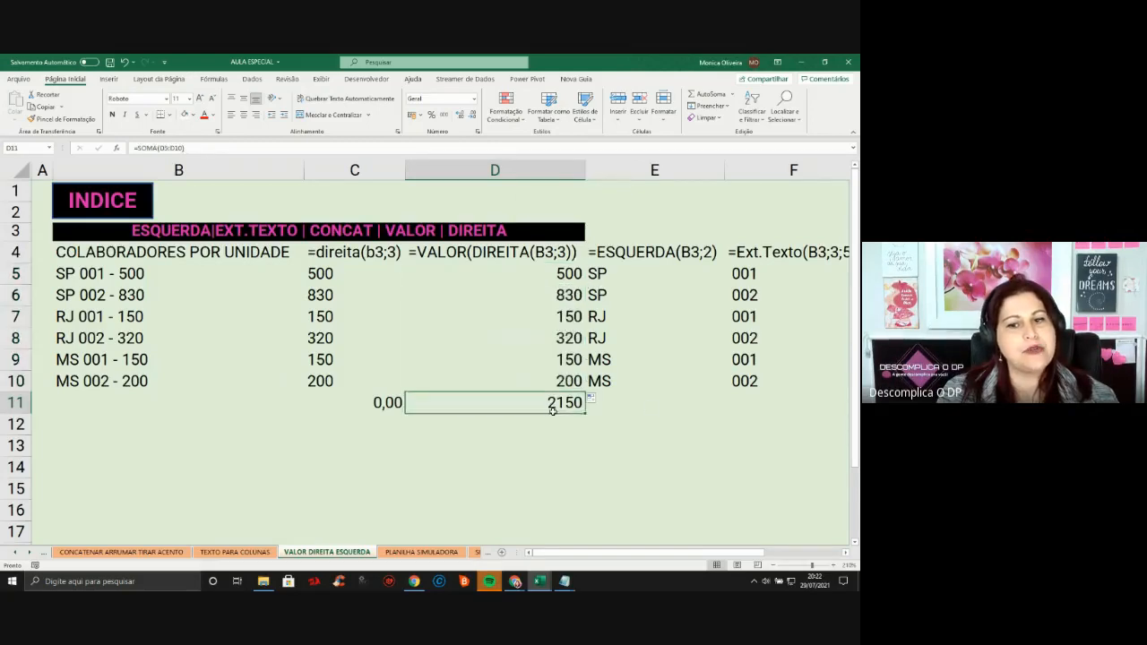
click(398, 405)
click(536, 411)
click(335, 400)
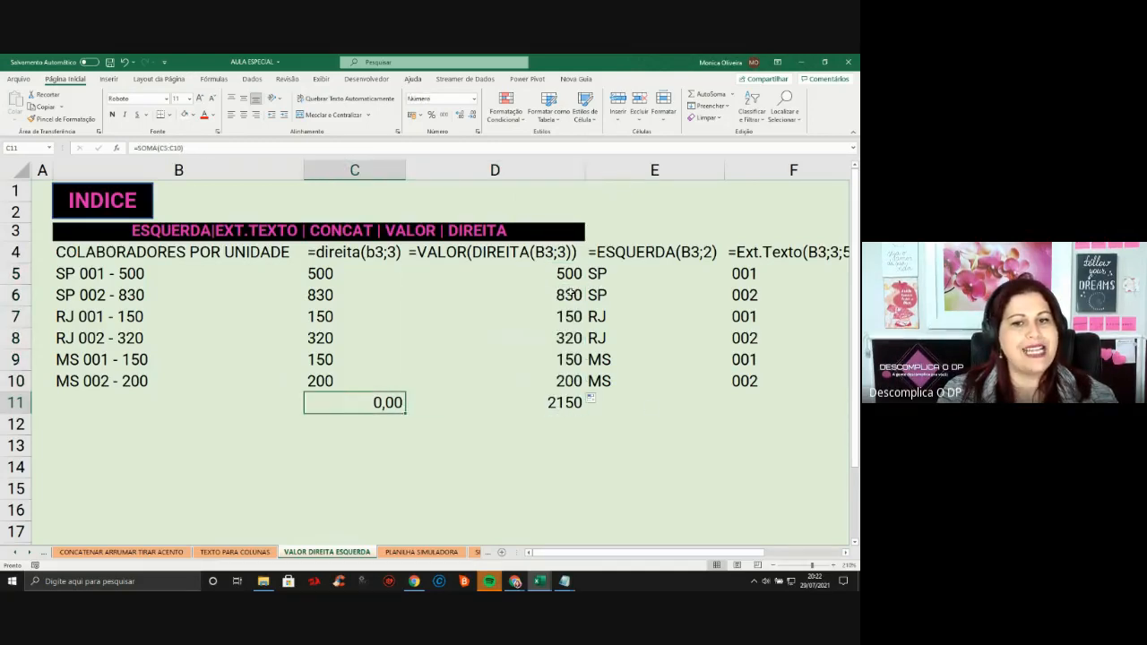
drag(563, 269, 537, 381)
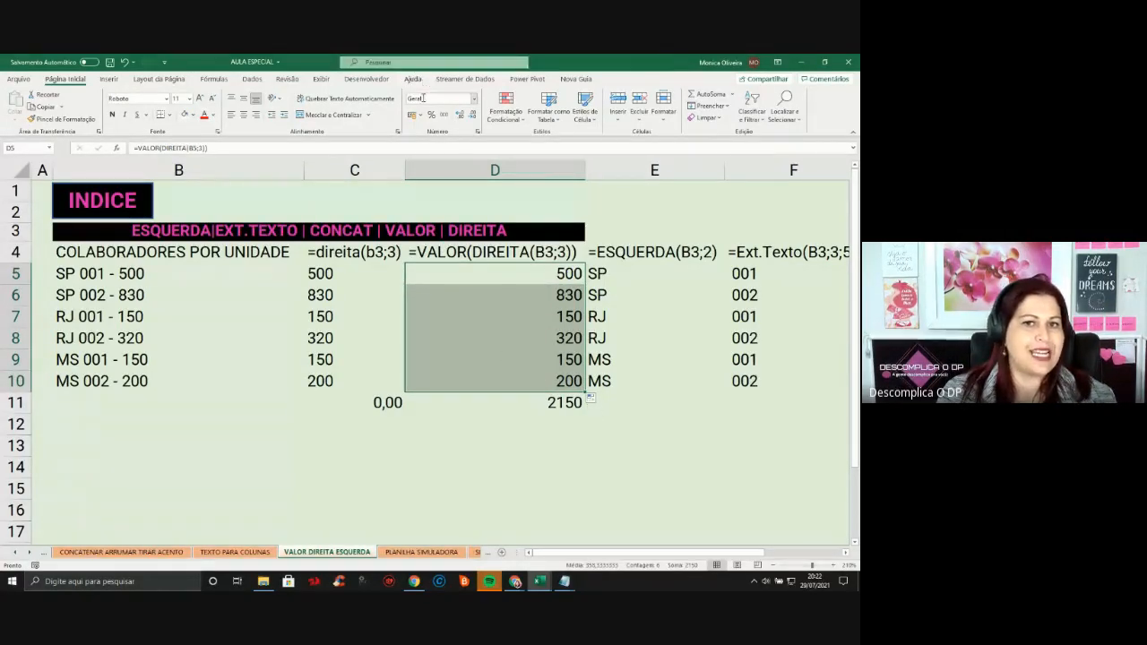
drag(332, 274, 337, 406)
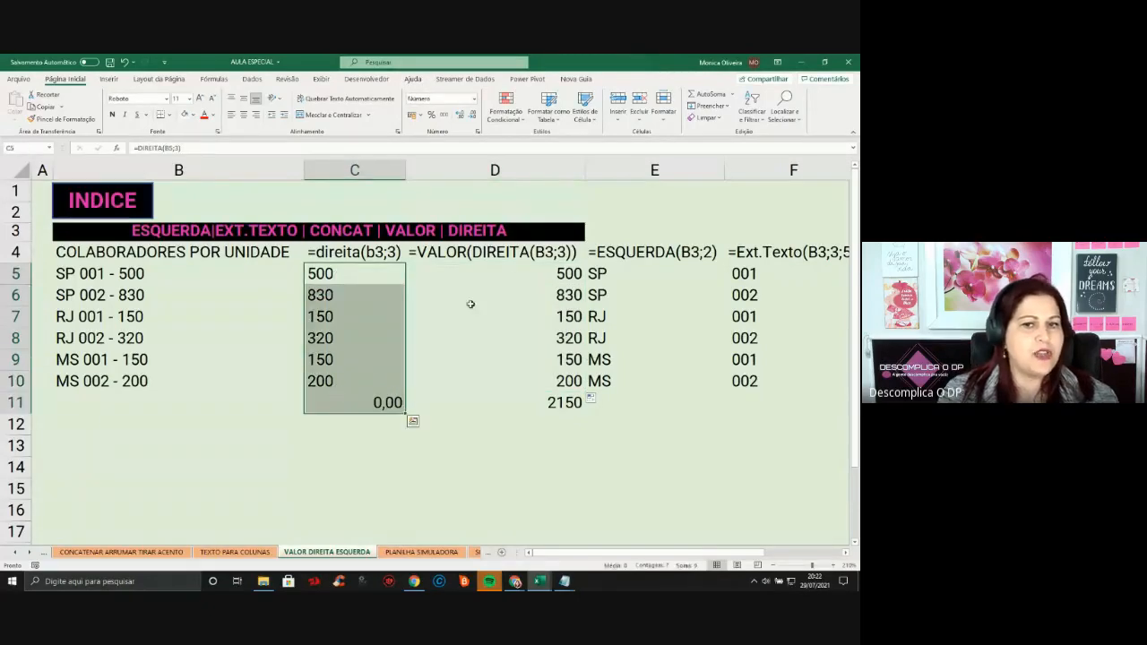
click(454, 267)
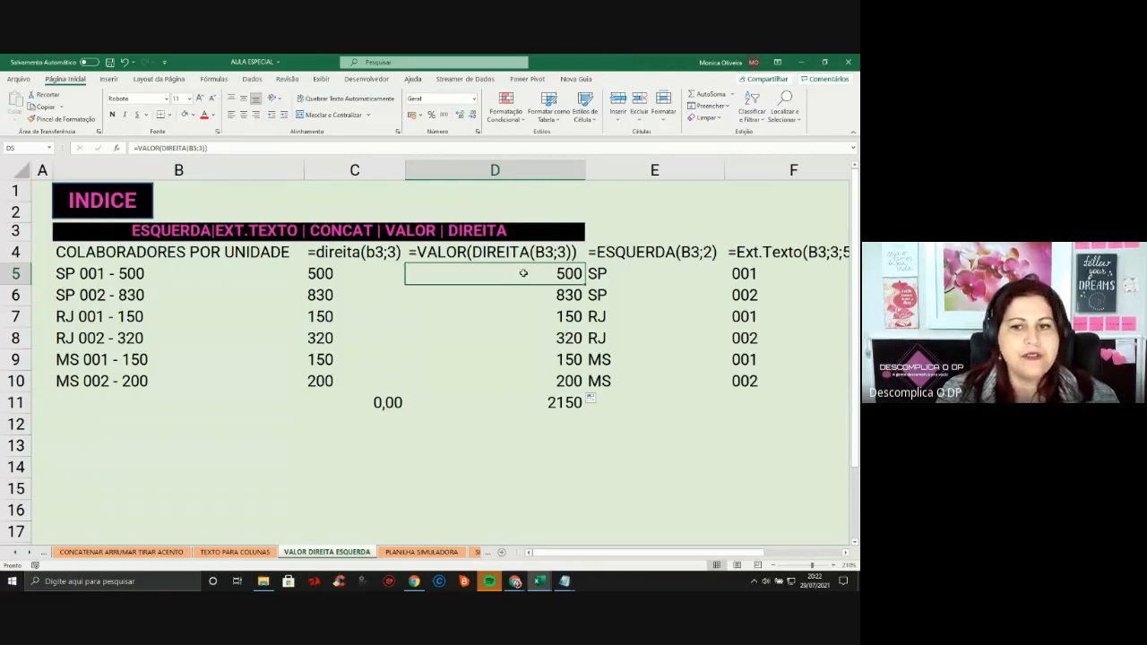
key(Right)
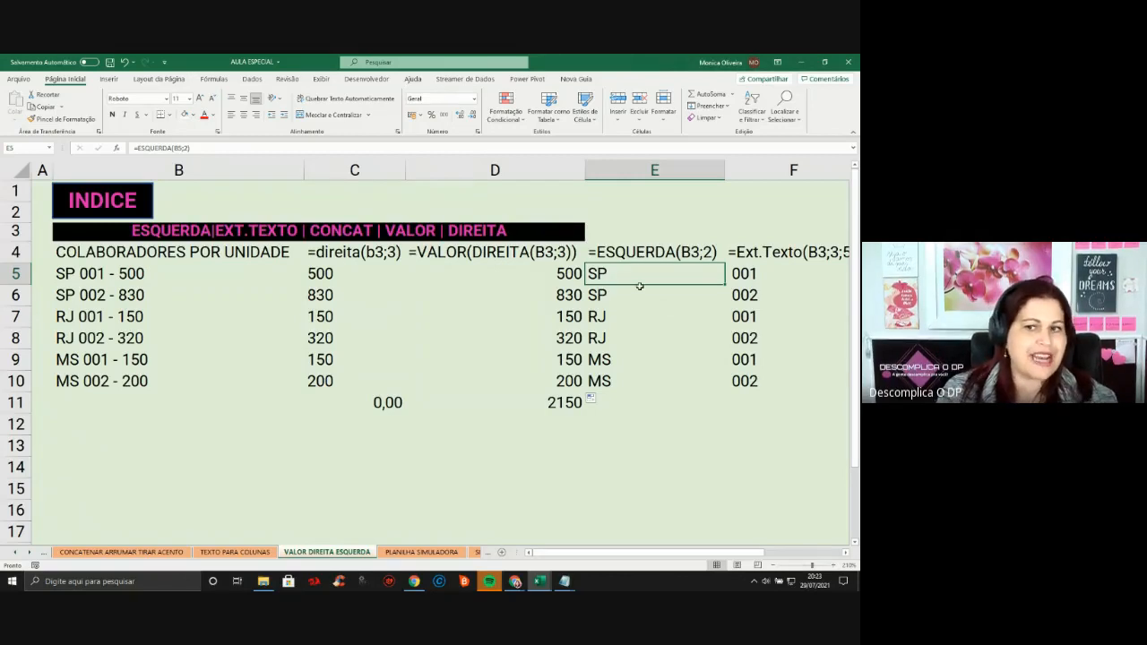
Clear the existing ESQUERDA results in E5:E10
key(shift+Down)
key(shift+Down)
key(shift+Down)
key(shift+Down)
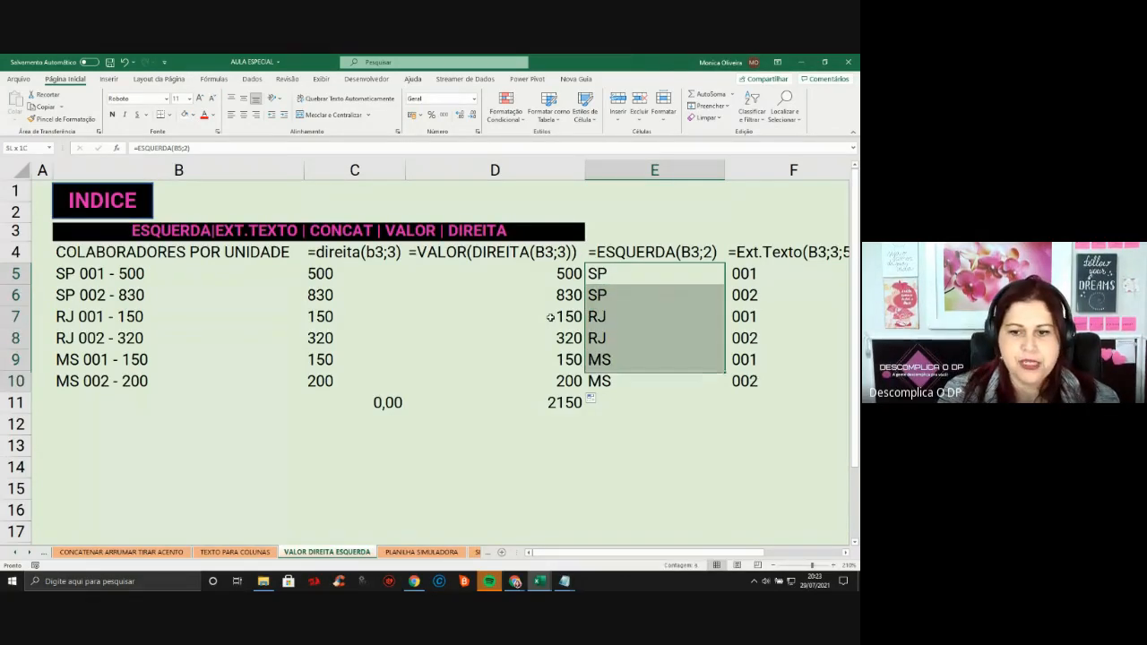
key(shift+Down)
key(Delete)
text(=)
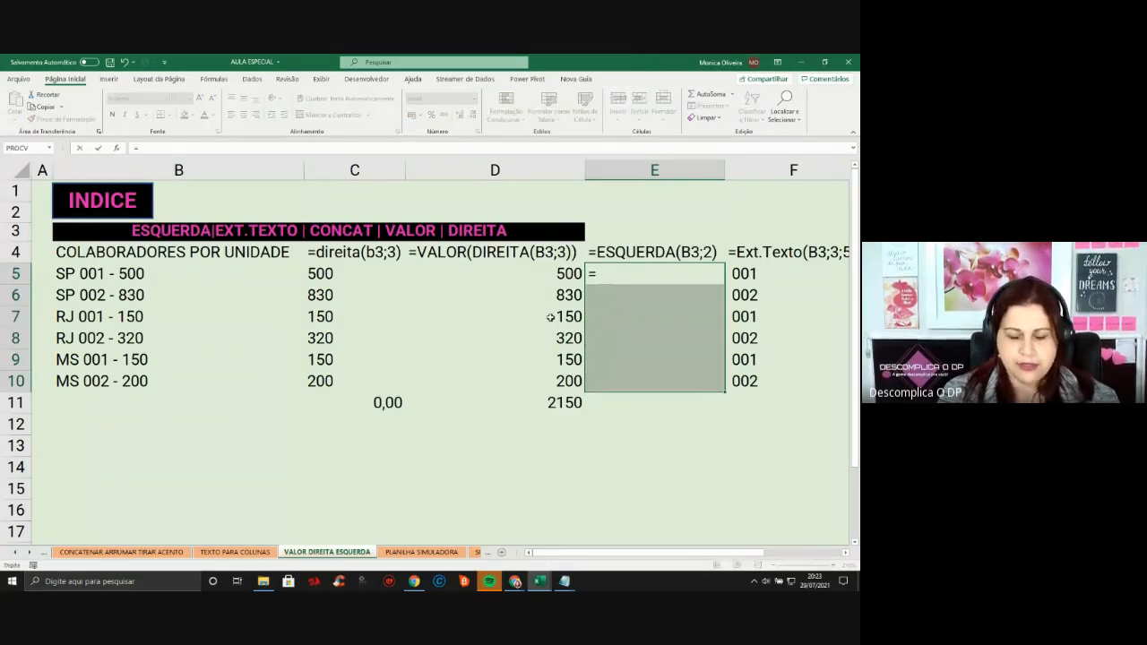
key(Escape)
key(Up)
key(Down)
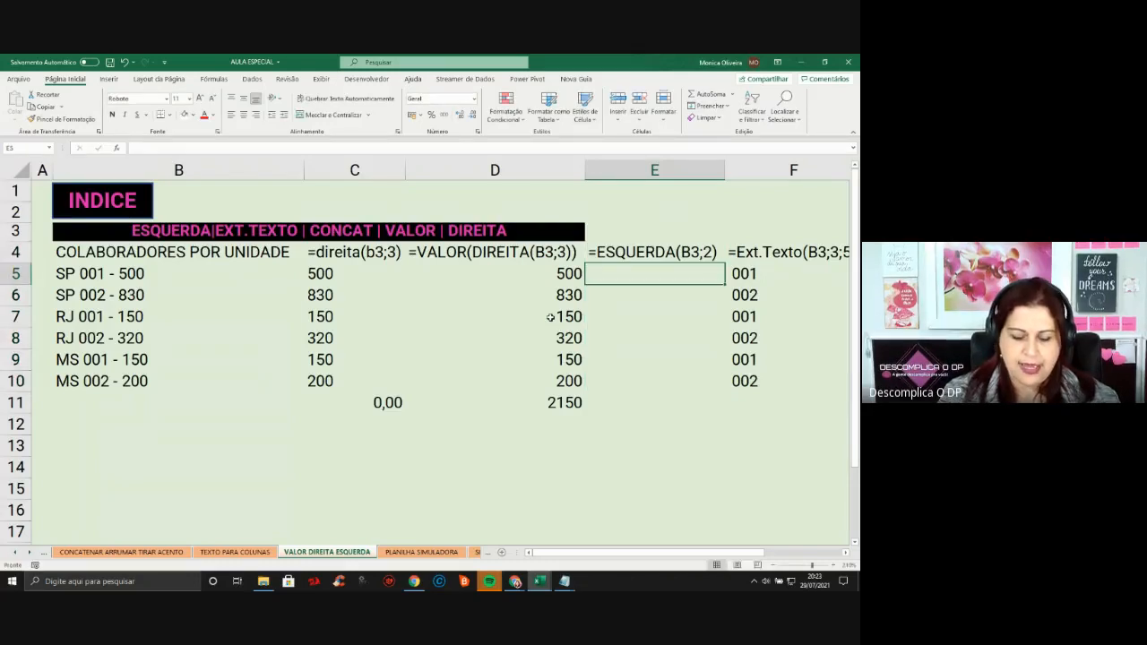
Enter =ESQUERDA(B5;2) in E5 and fill it down to E10
text(=ESQUERDA()
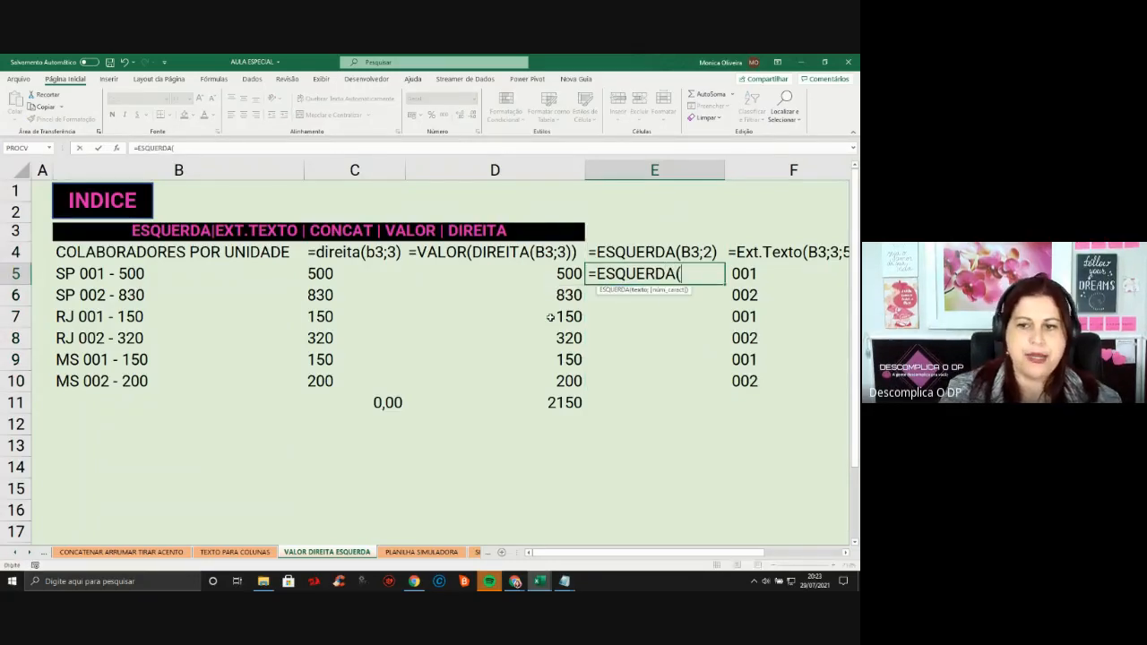
click(88, 276)
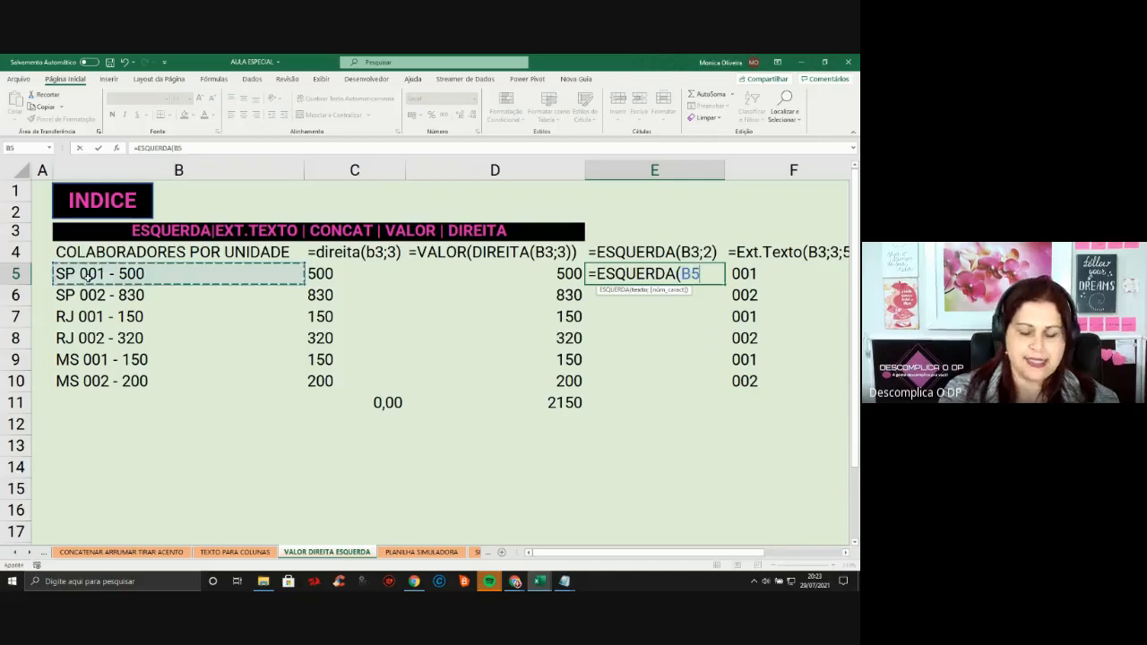
text(;)
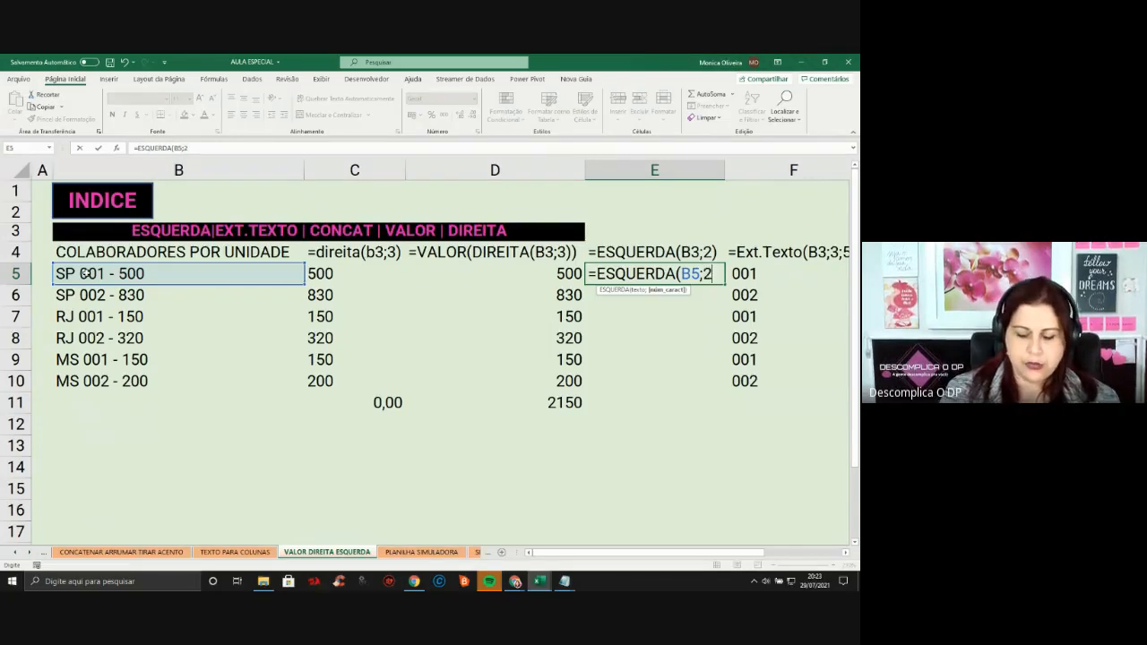
text(2))
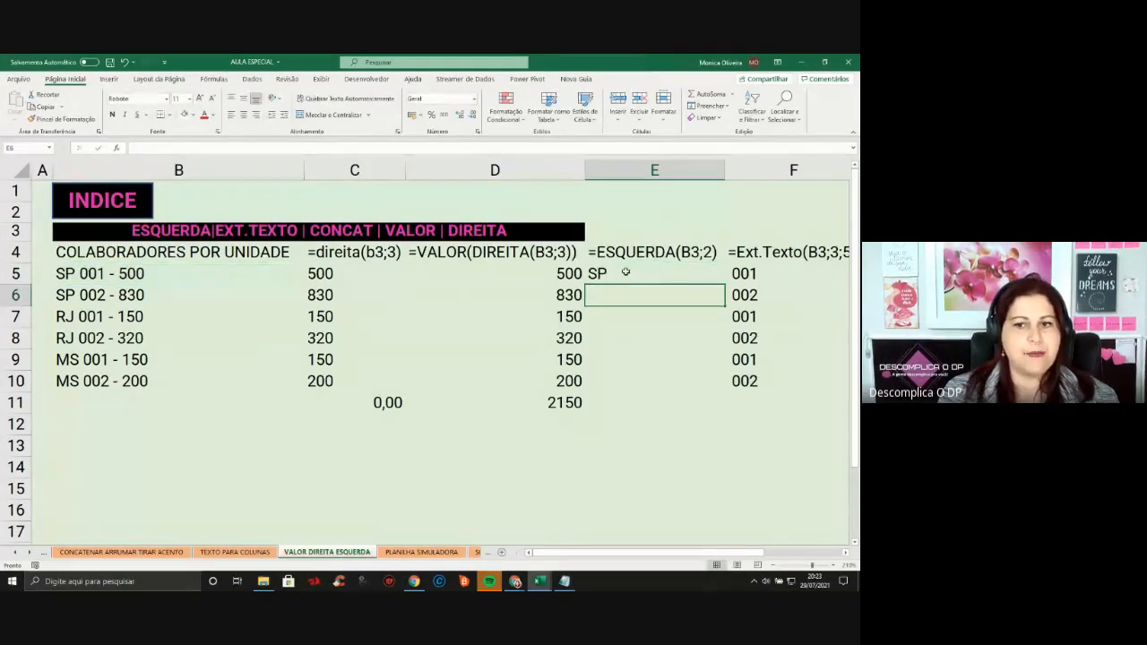
click(627, 269)
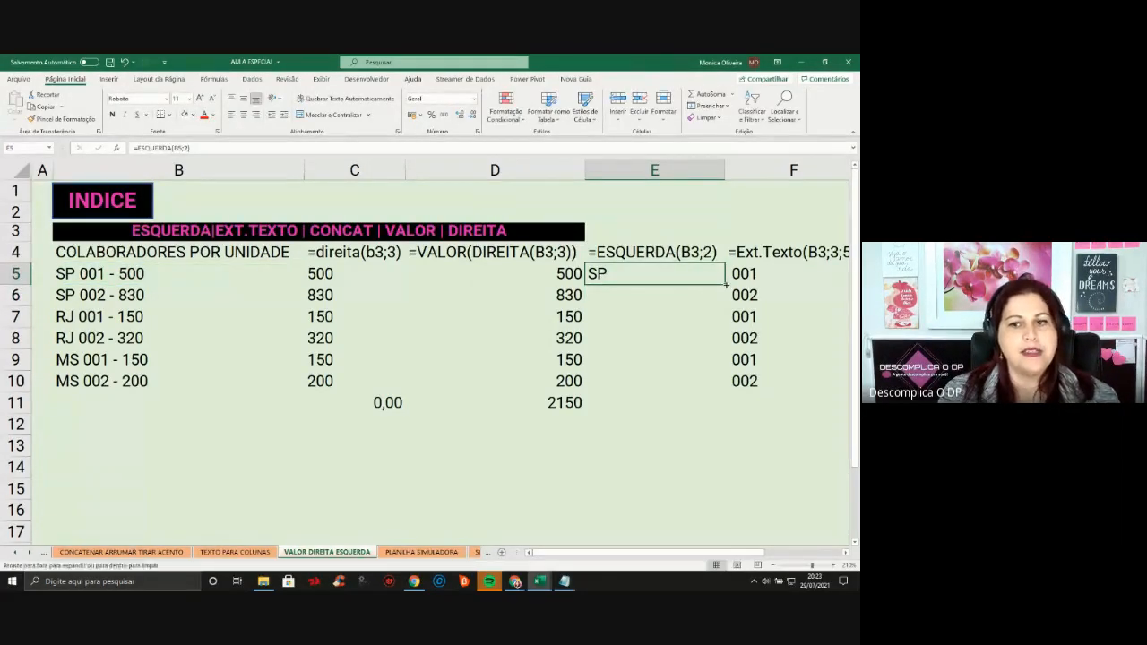
double_click(726, 284)
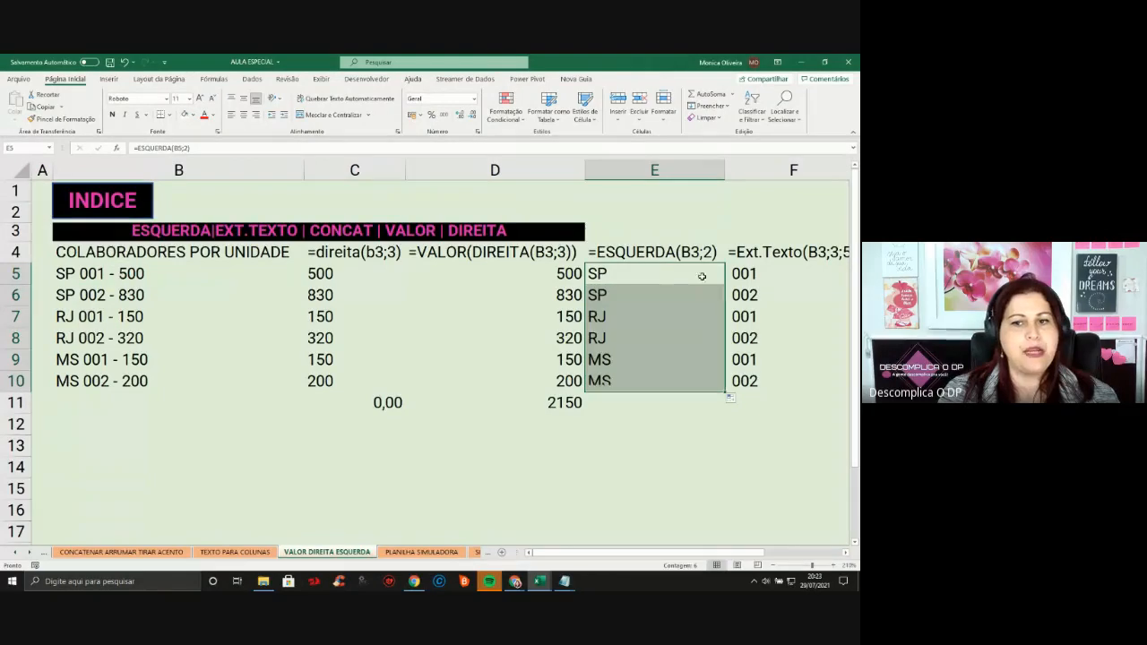
click(610, 382)
key(Right)
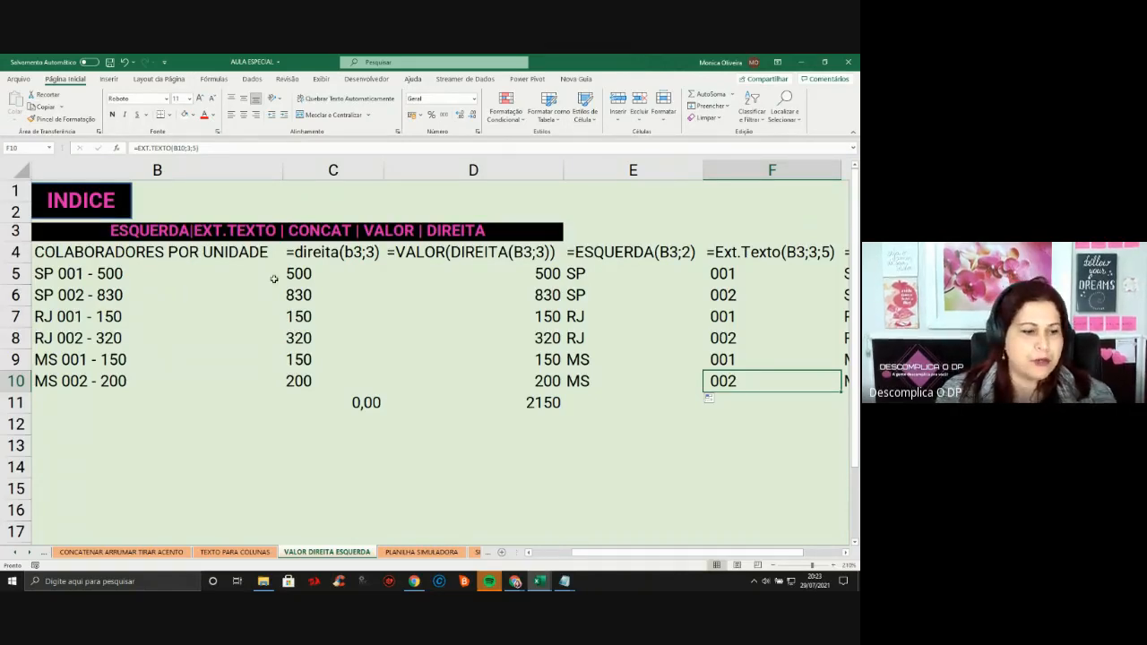
Clear the EXT.TEXTO results in F5:F10
click(749, 269)
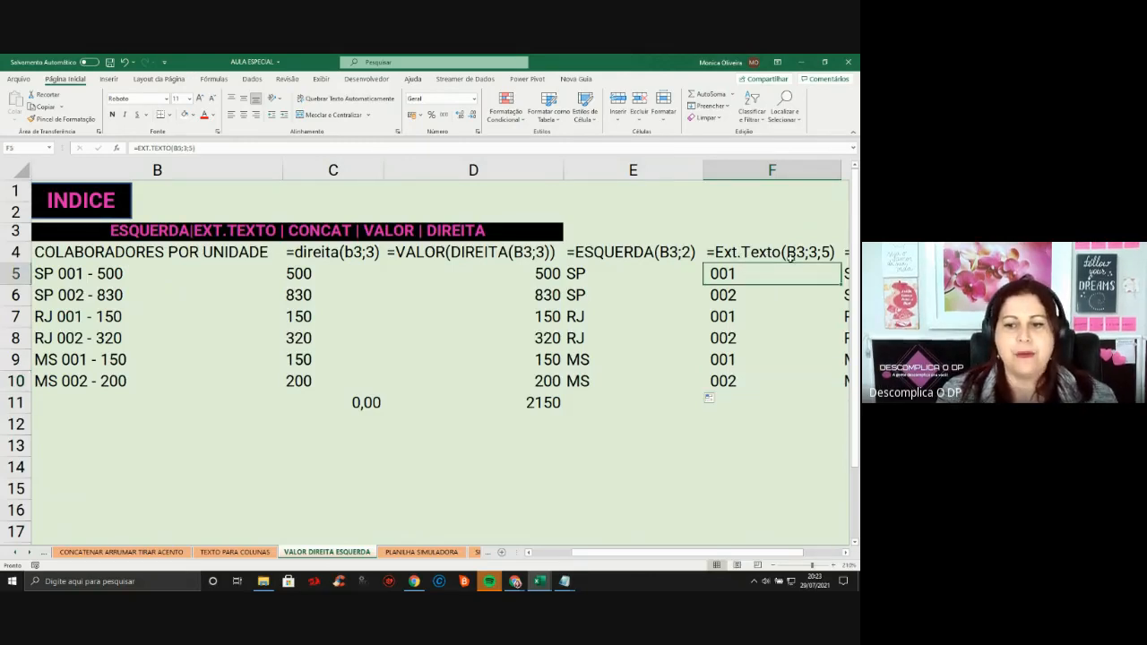
key(shift+Down)
key(shift+Down)
key(shift+Down)
key(shift+Down)
key(shift+Down)
key(Delete)
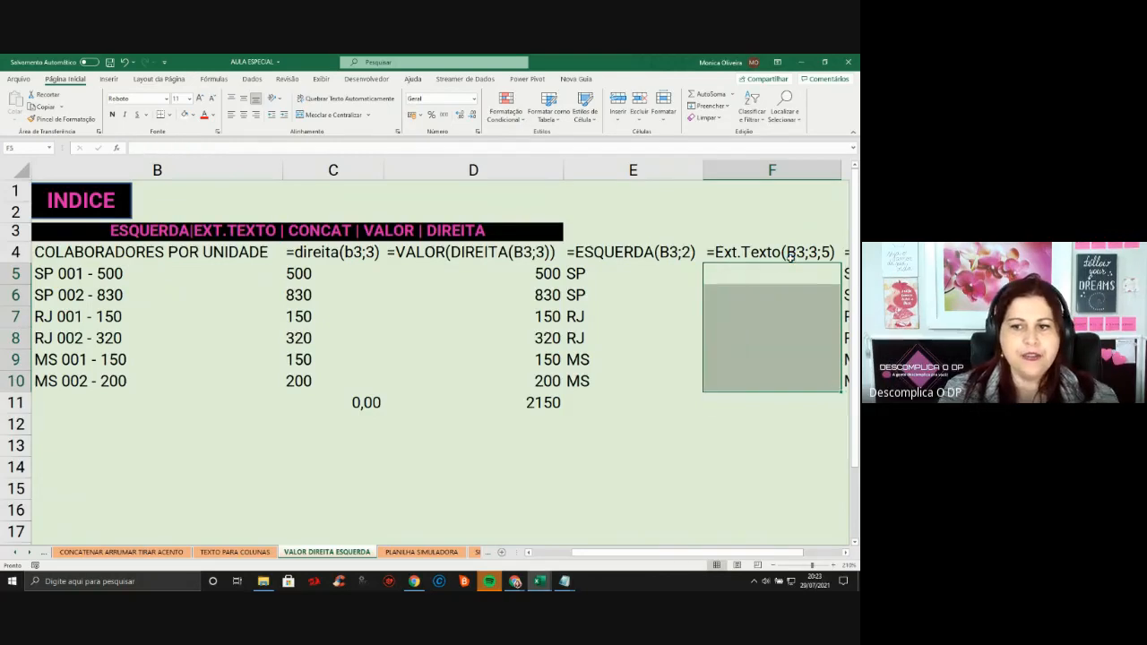
Enter =EXT.TEXTO(B5;3;5) in F5, returning 001
click(790, 256)
key(Down)
text(=)
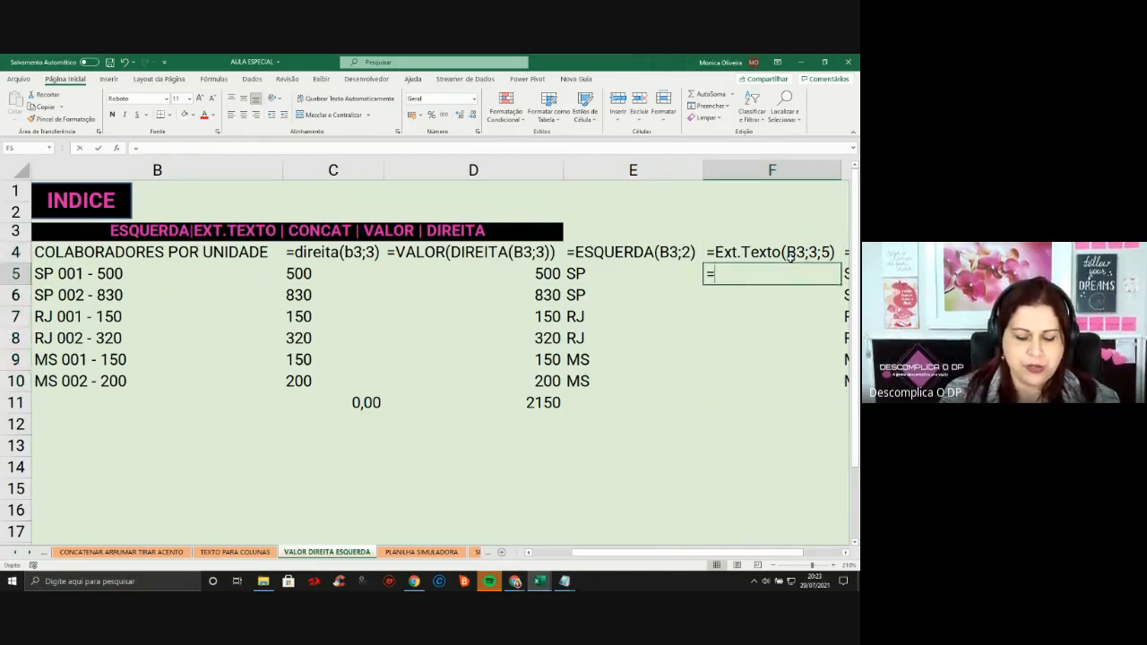
text(EXT.TEXTO)
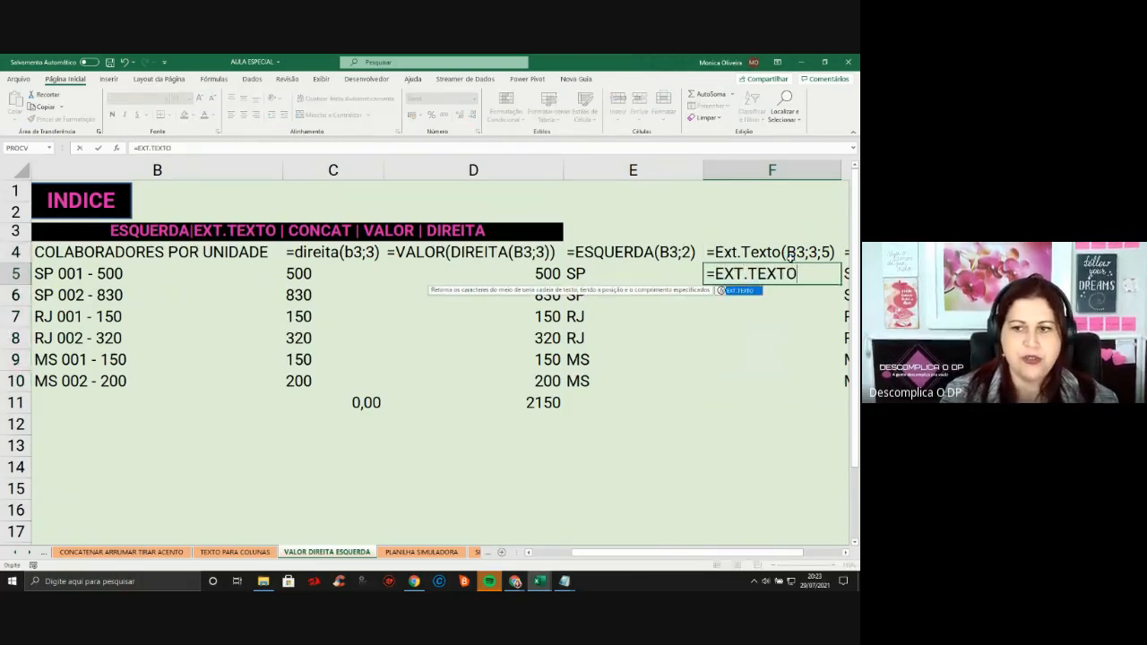
text(()
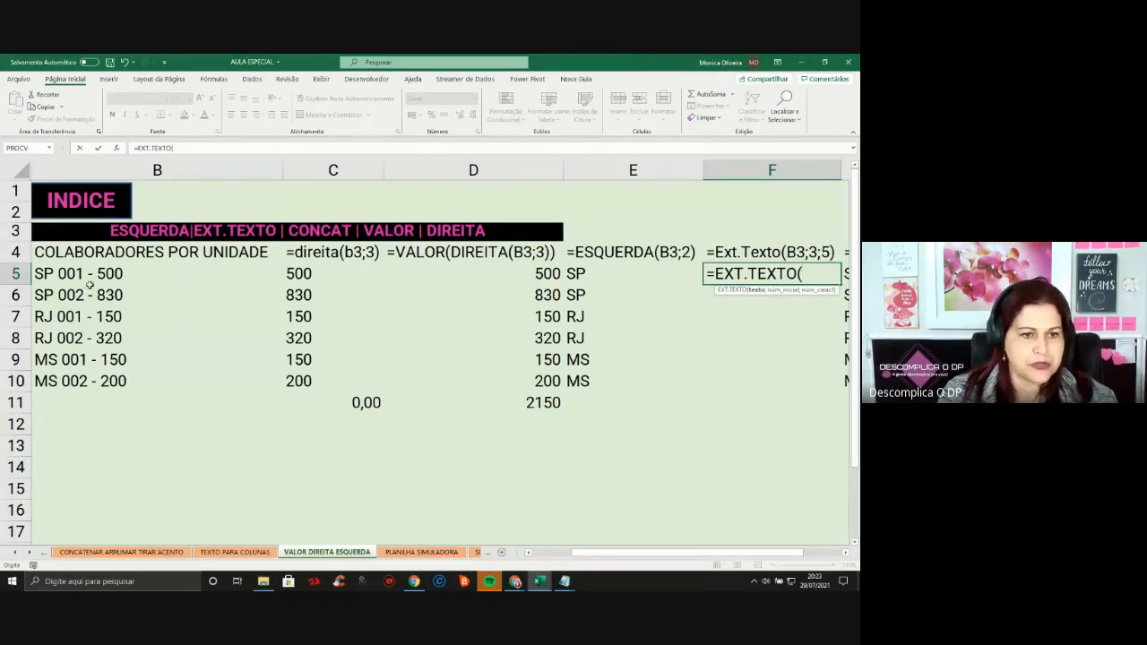
click(95, 276)
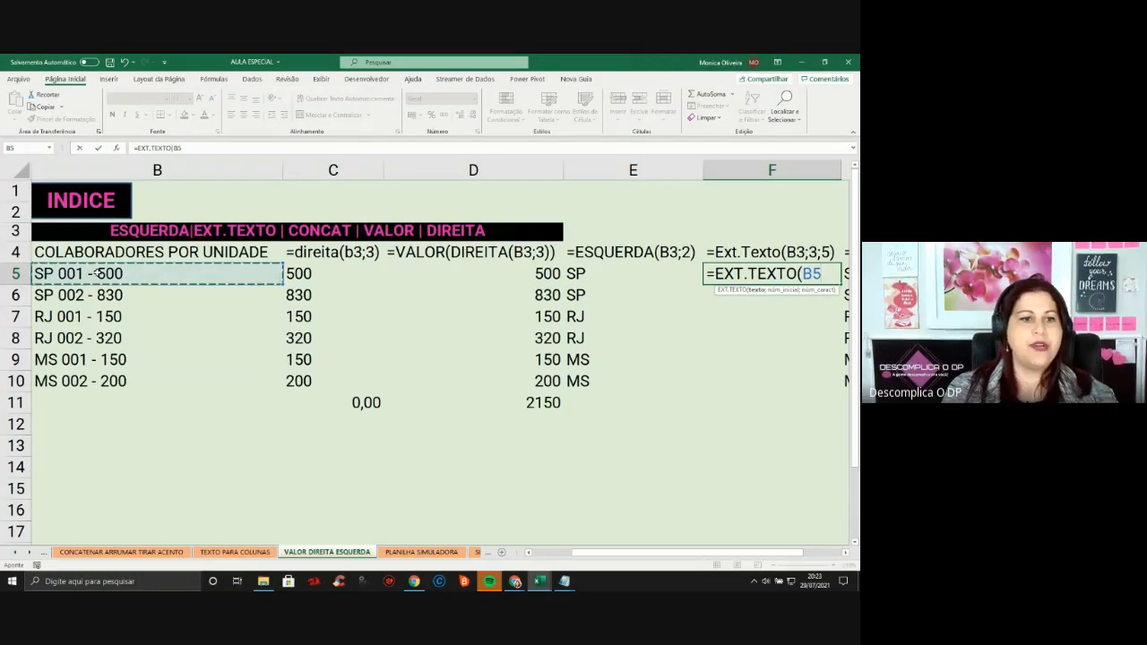
text(;)
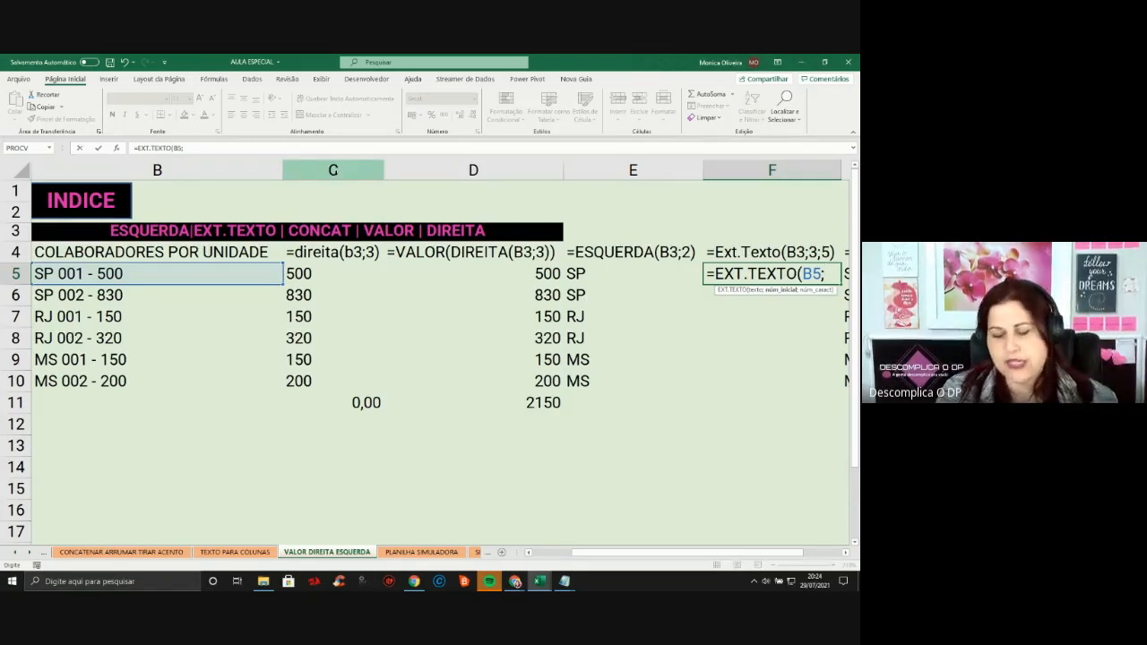
text(3)
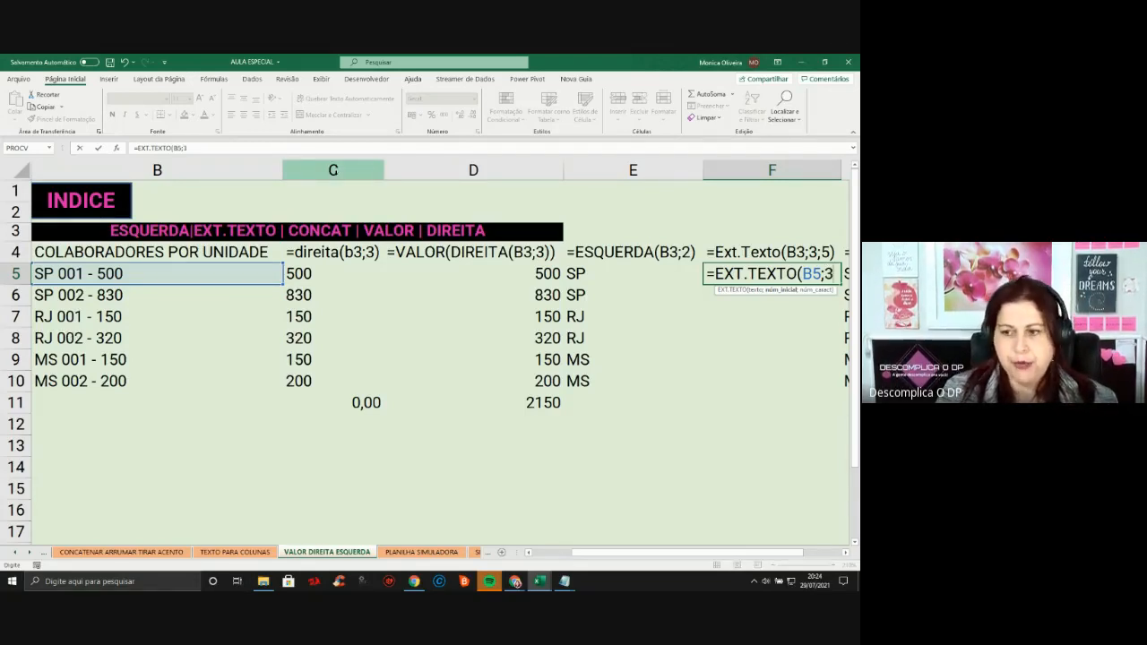
text(;)
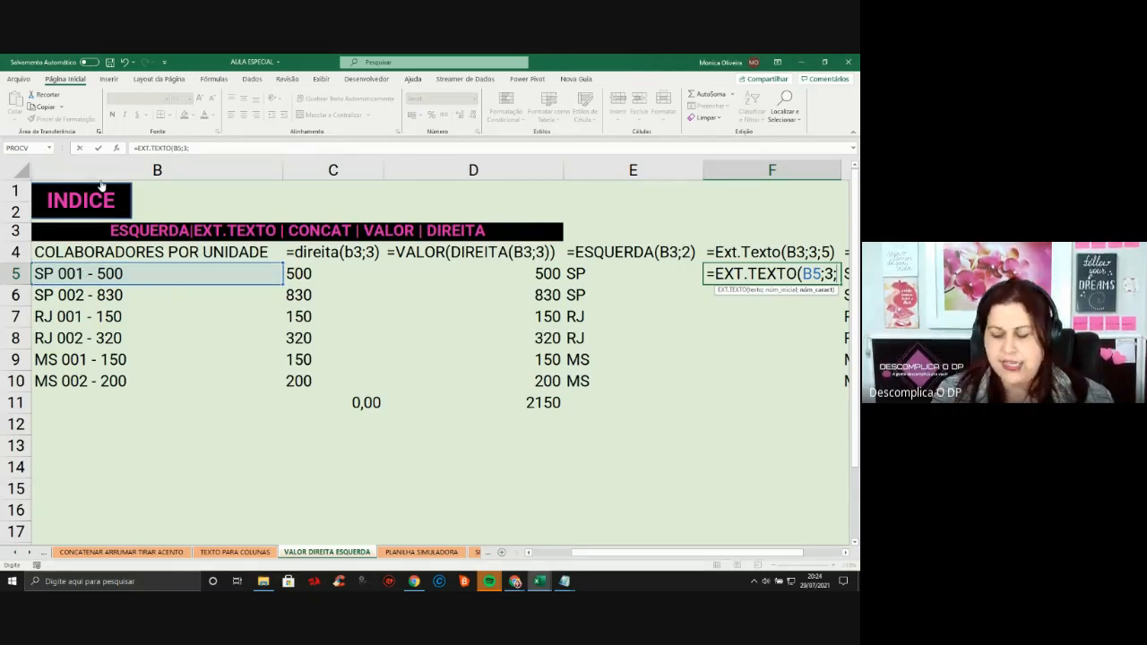
text(5))
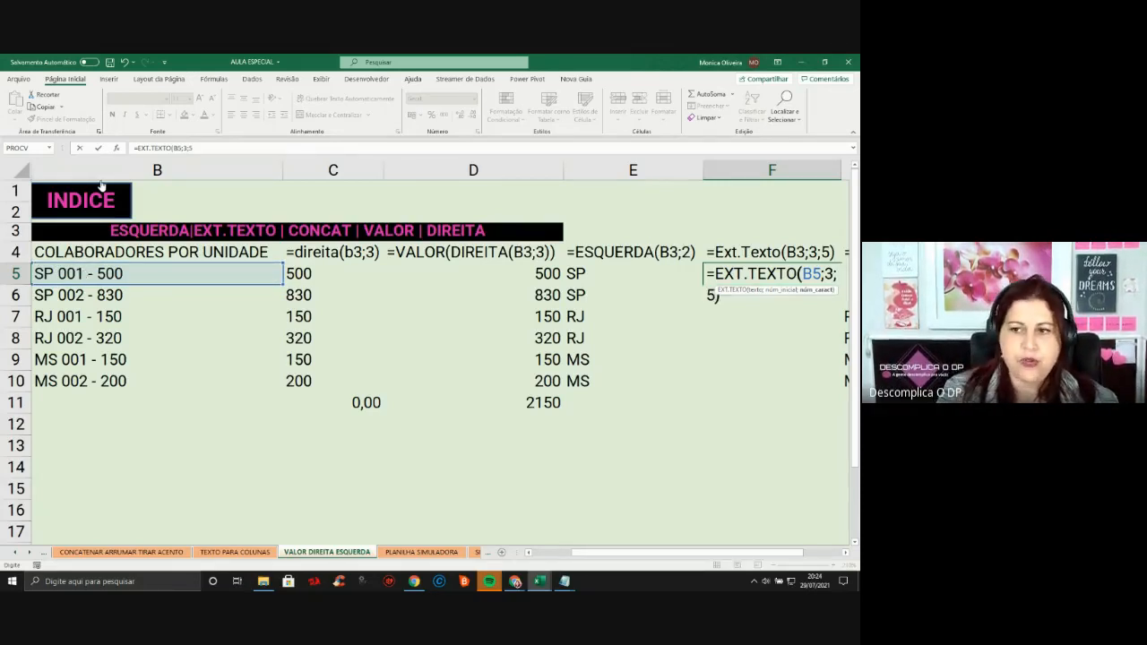
key(Return)
key(Up)
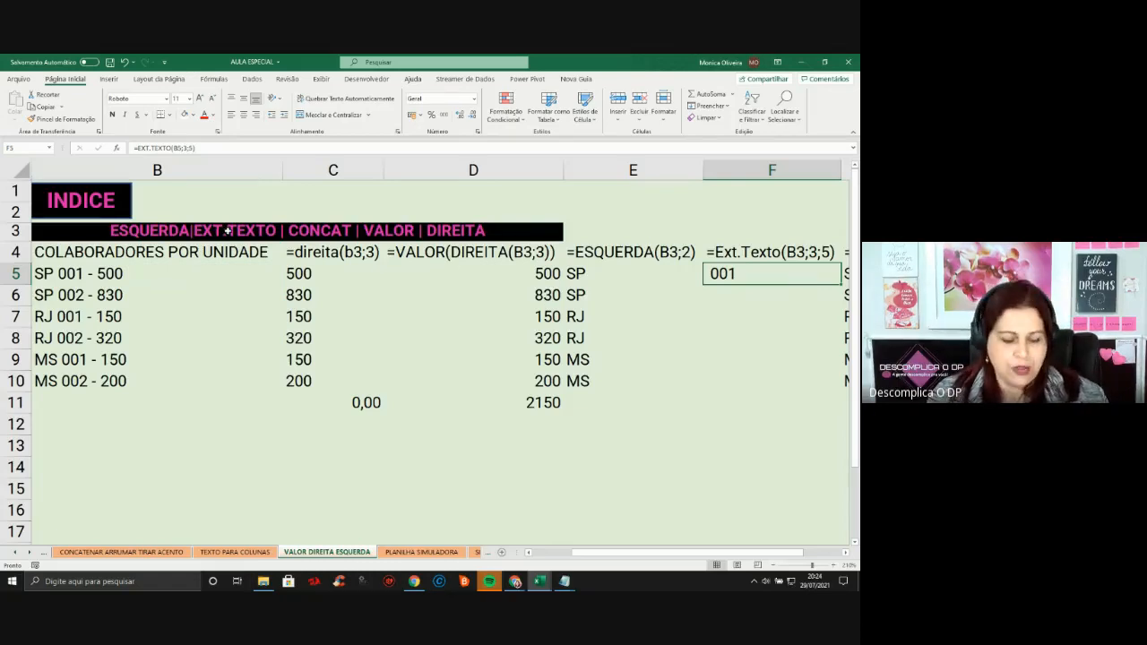
Change F5's EXT.TEXTO character count from 5 to 6, then to 7
key(F2)
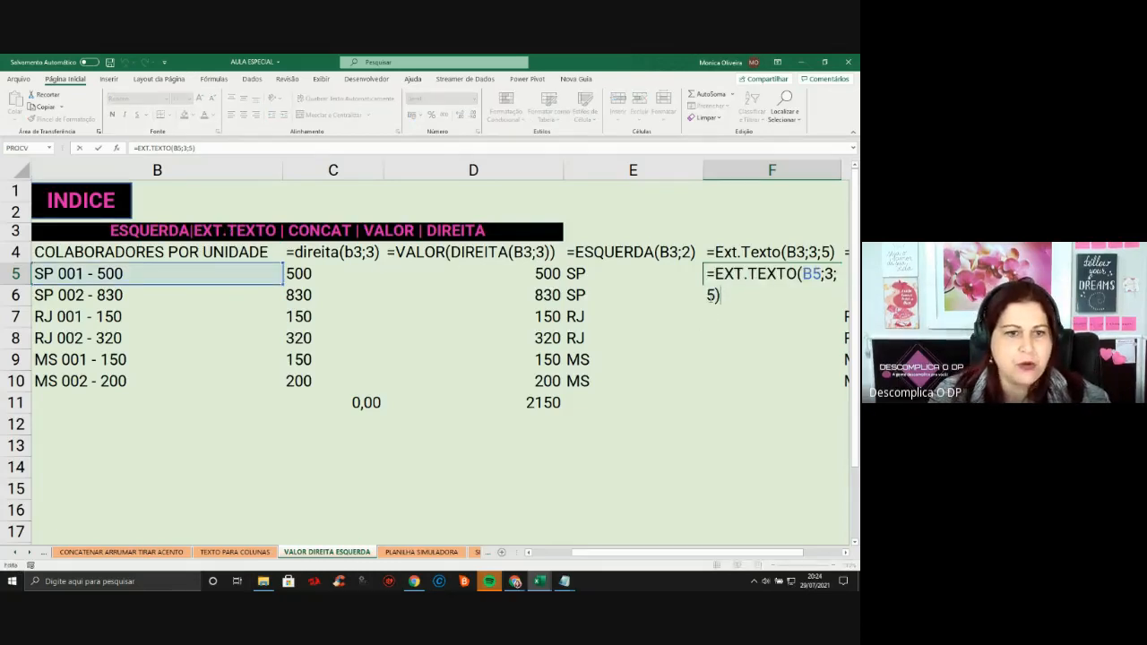
key(Left)
key(Left)
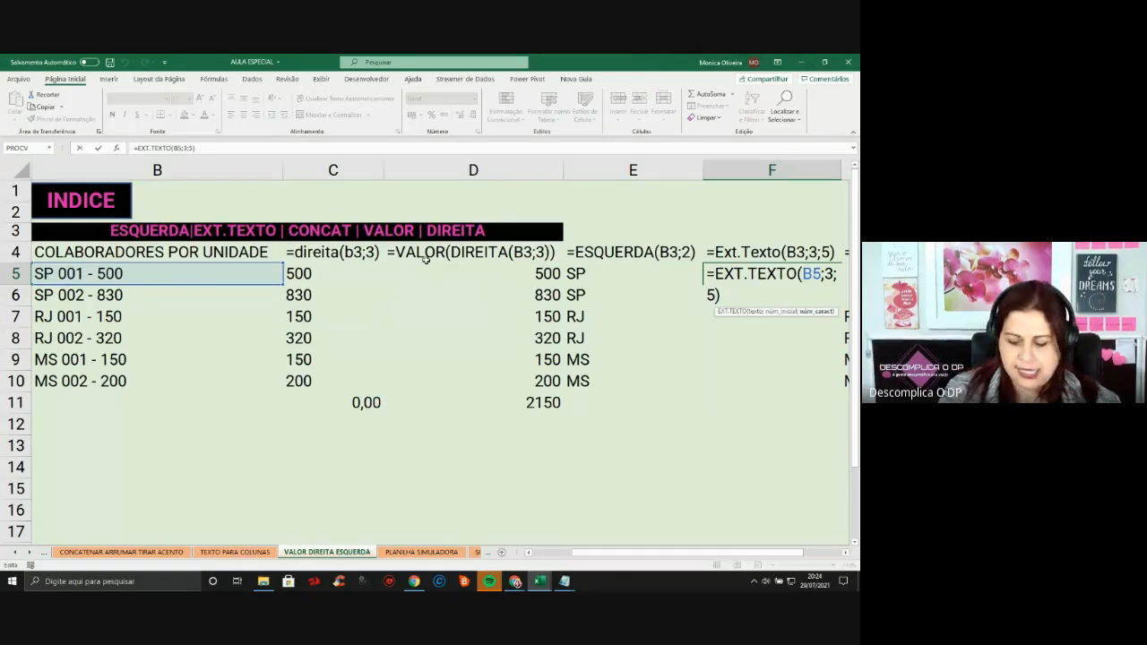
key(Delete)
text(6)
key(Return)
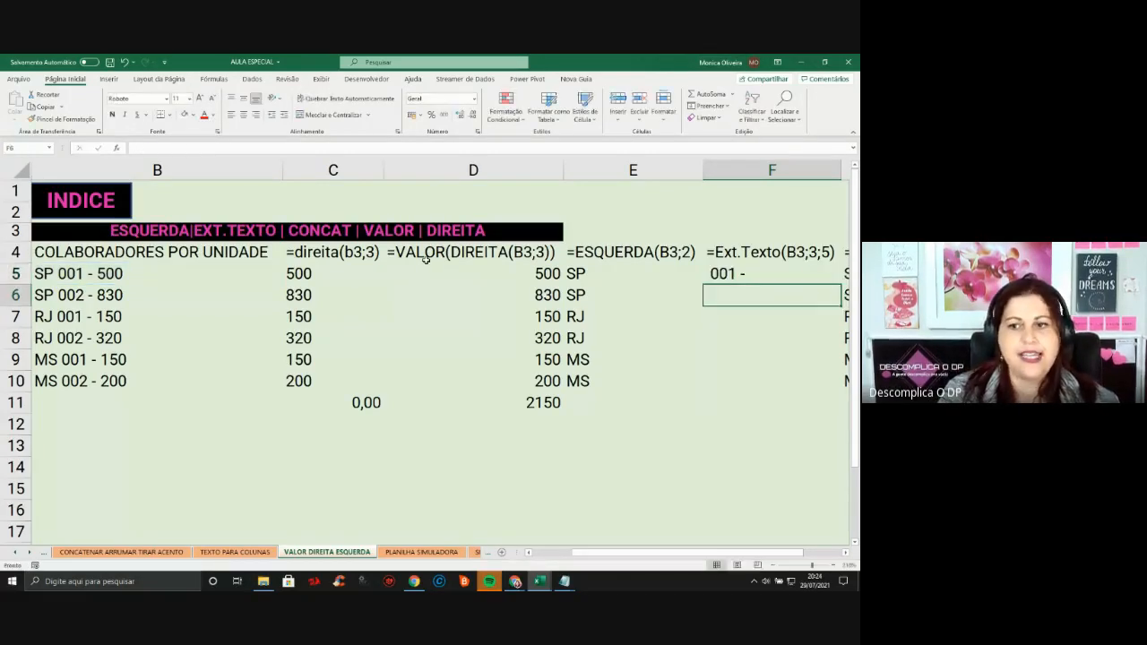
key(Up)
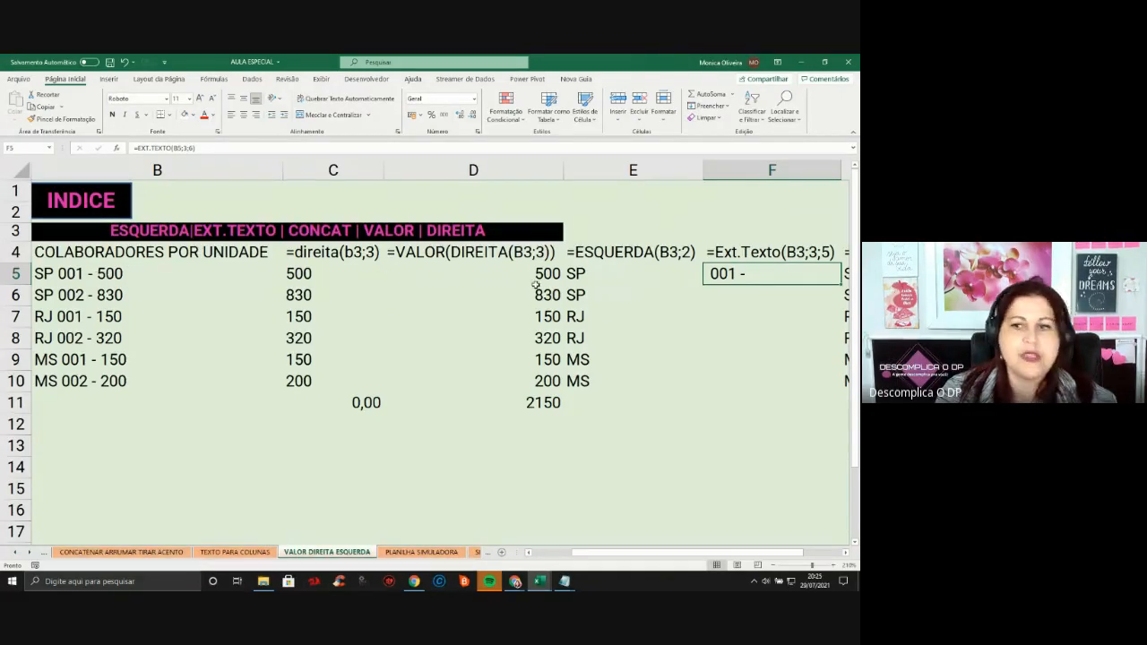
key(F2)
click(716, 295)
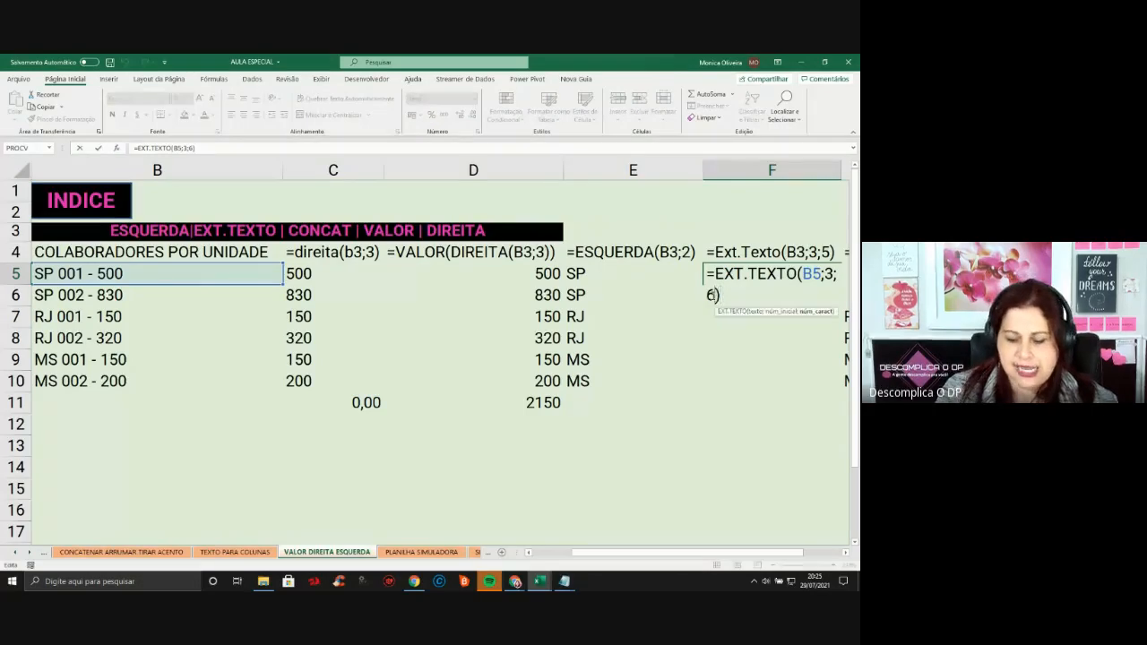
key(BackSpace)
text(7)
key(Return)
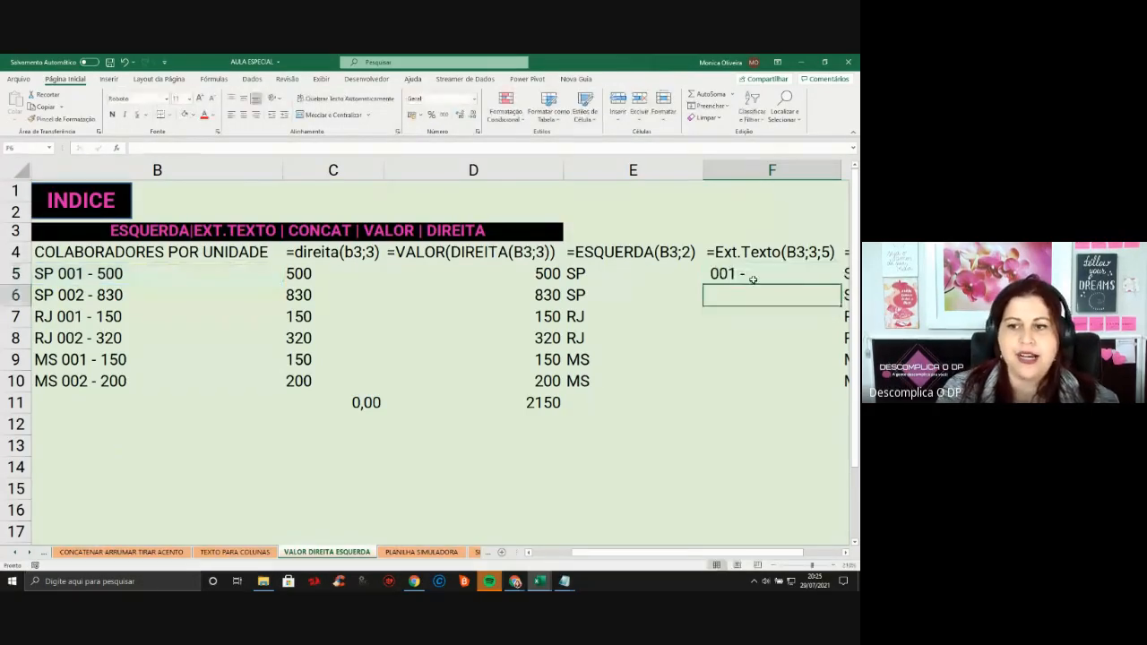
Change F5's character count to 8, giving =EXT.TEXTO(B5;3;8)
click(744, 275)
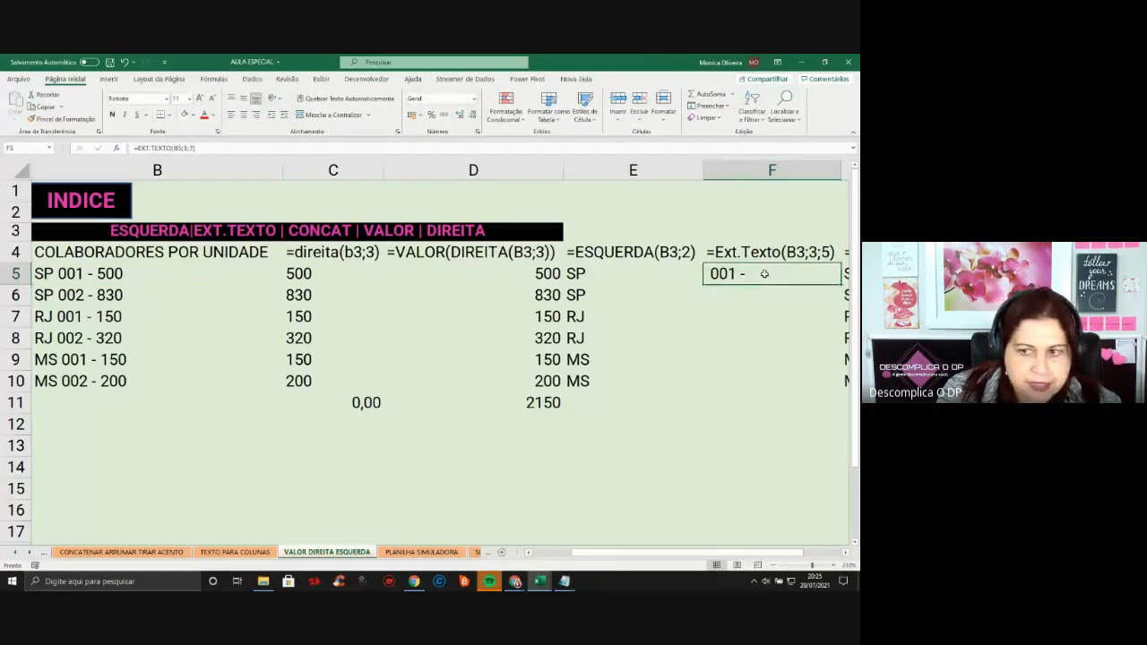
double_click(765, 274)
click(714, 296)
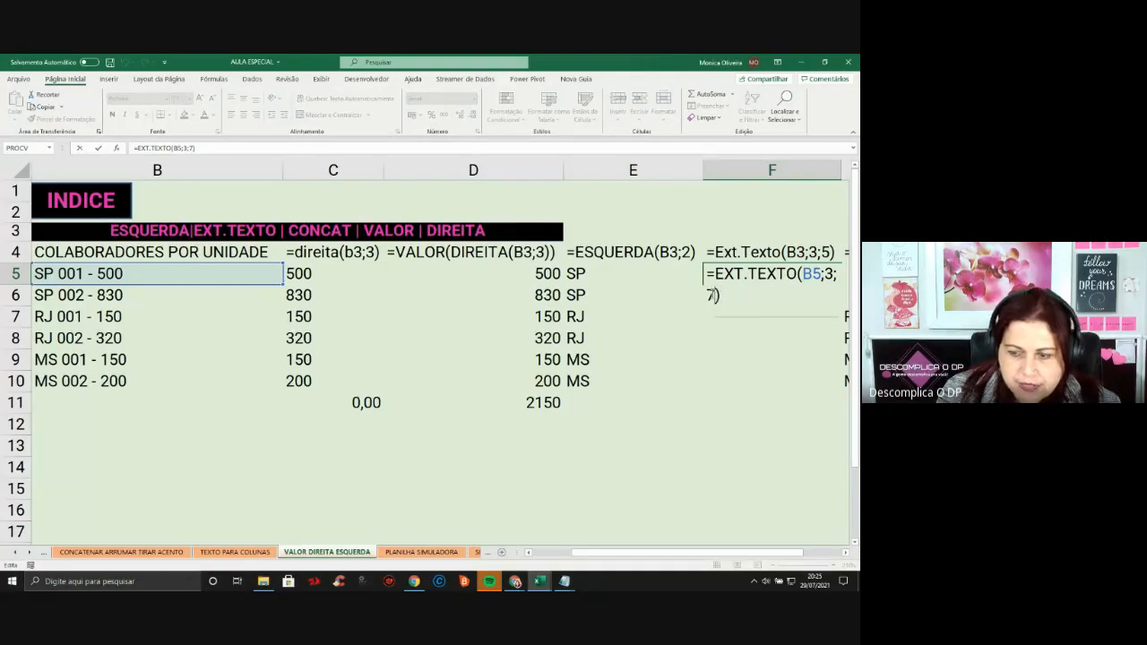
key(BackSpace)
text(8)
key(Return)
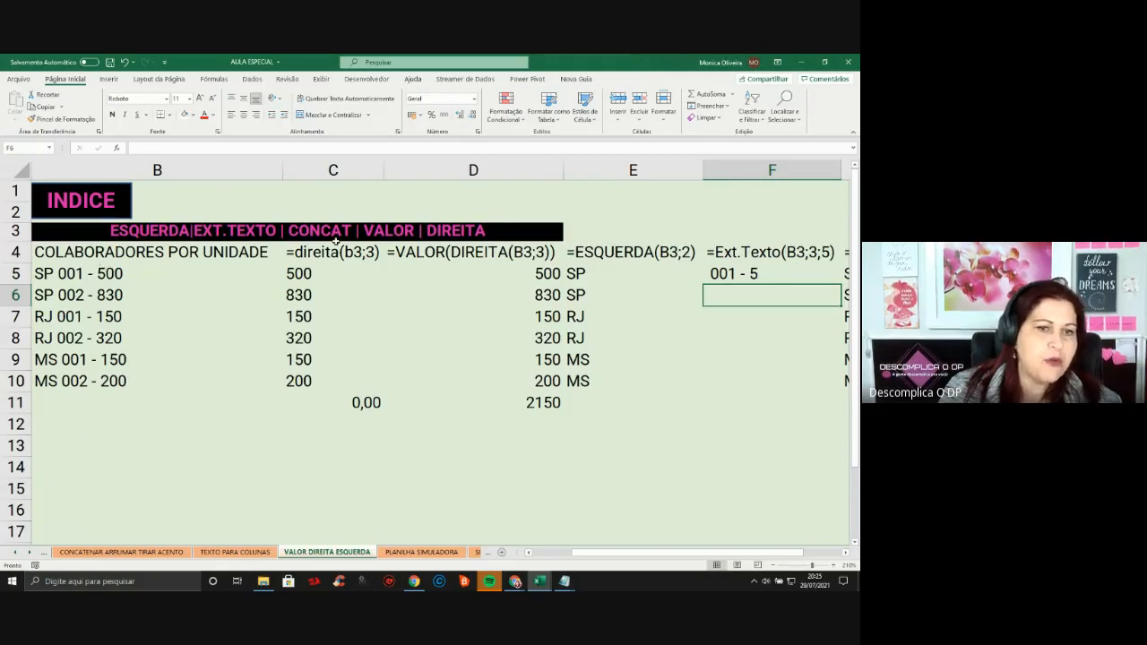
Review F5's formula against B5's text, then move to G5's CONCAT result SP 001 - 5
double_click(713, 273)
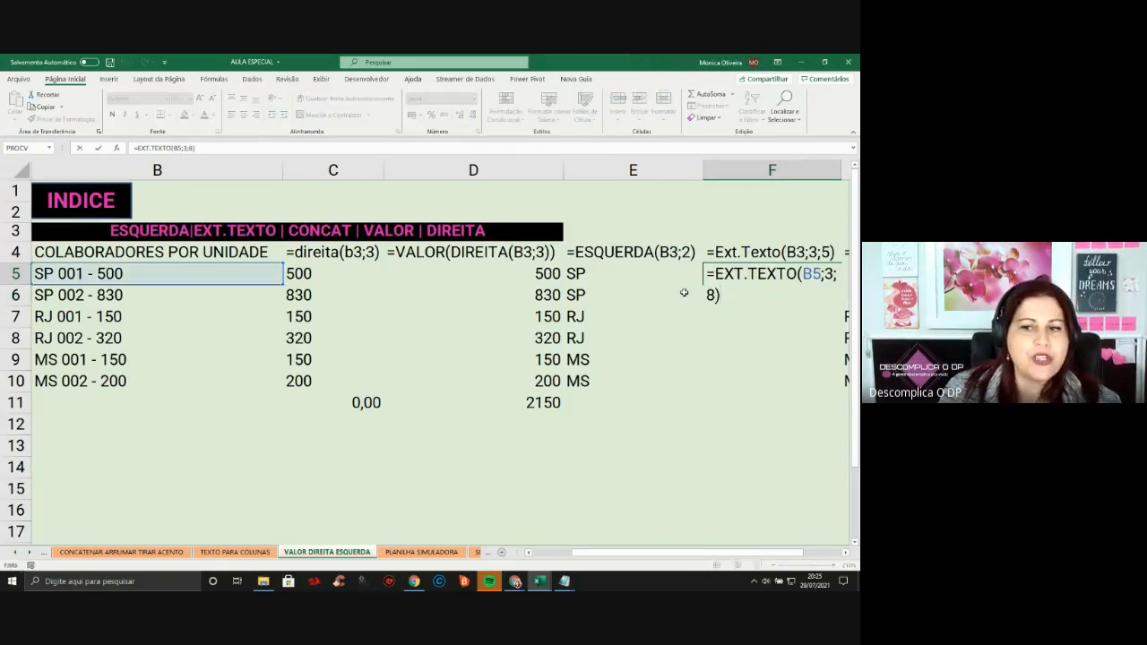
key(Escape)
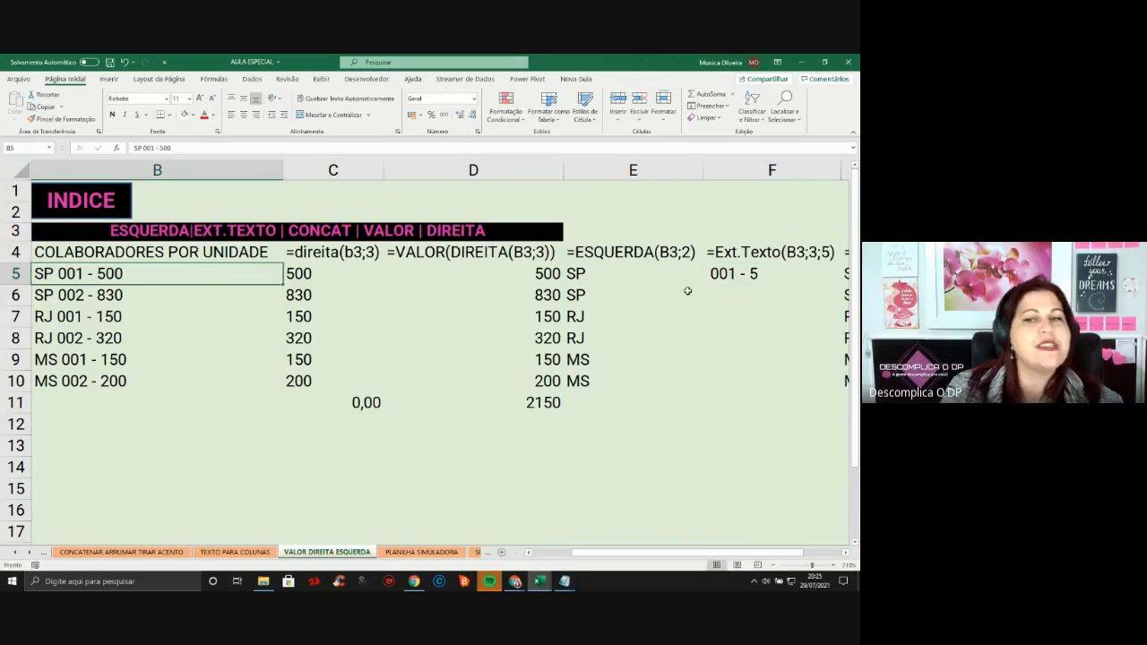
click(43, 271)
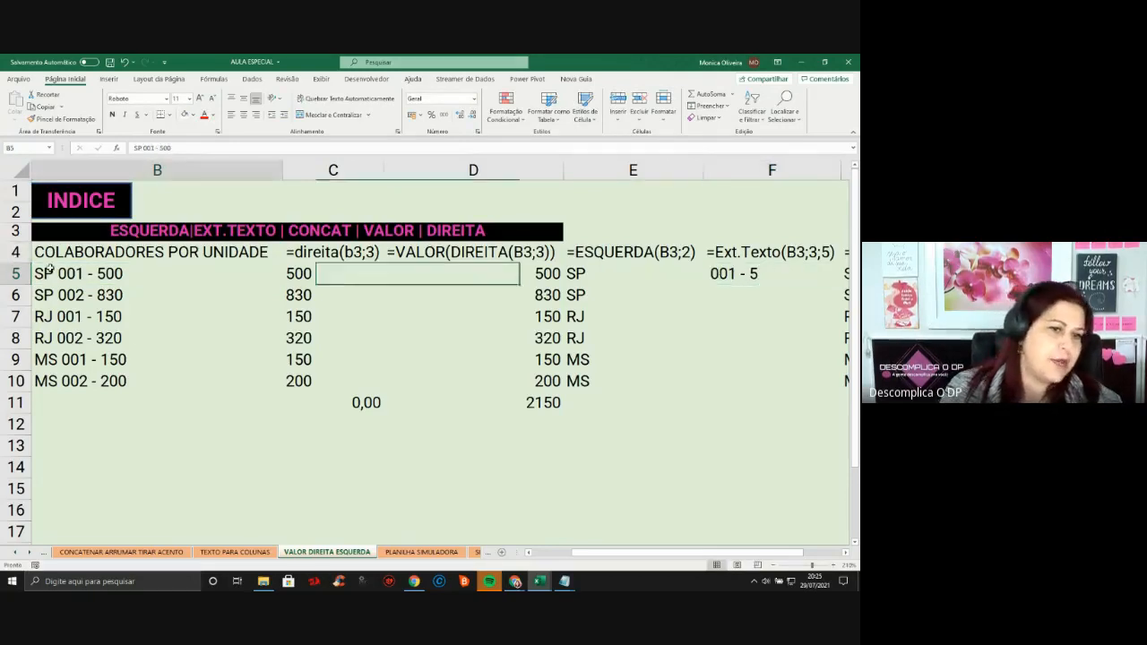
click(737, 276)
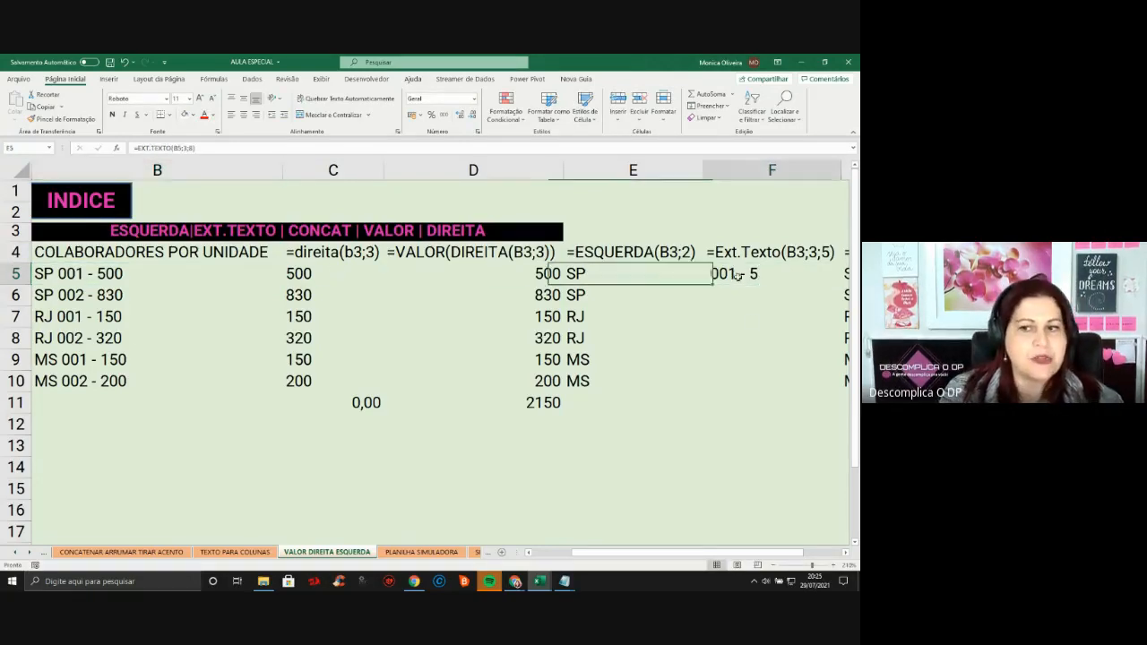
key(Right)
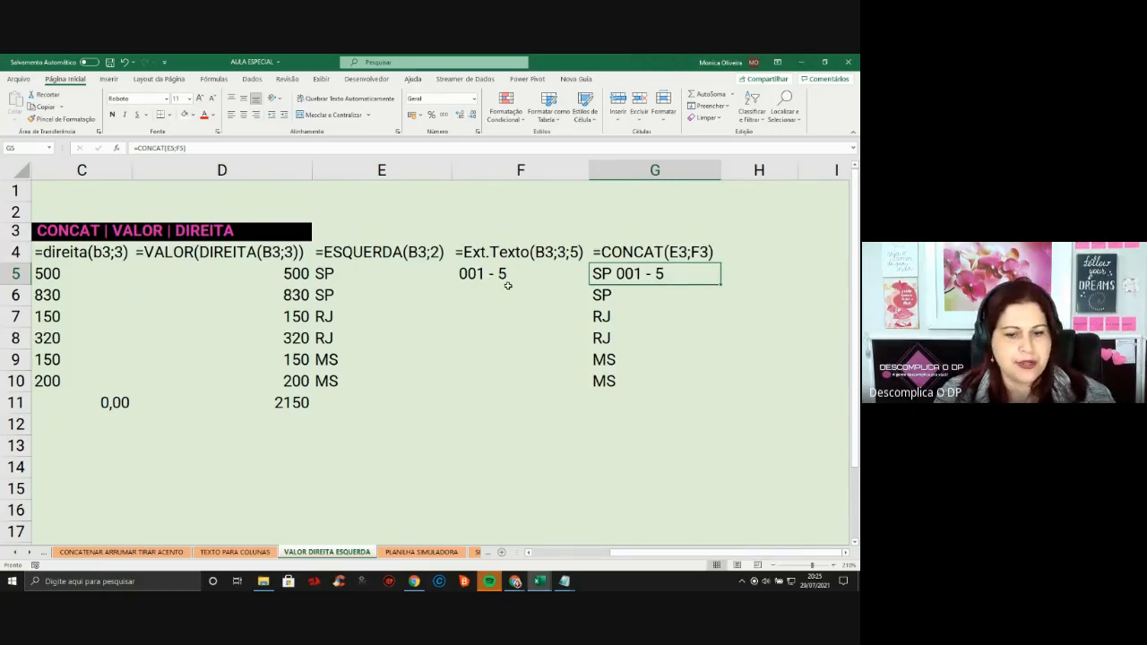
Move through PLANILHA SIMULADORA and SIMULA VARIÁVEIS to the MAIUSCULA MINUSCULA sheet, scrolled to the top
click(457, 553)
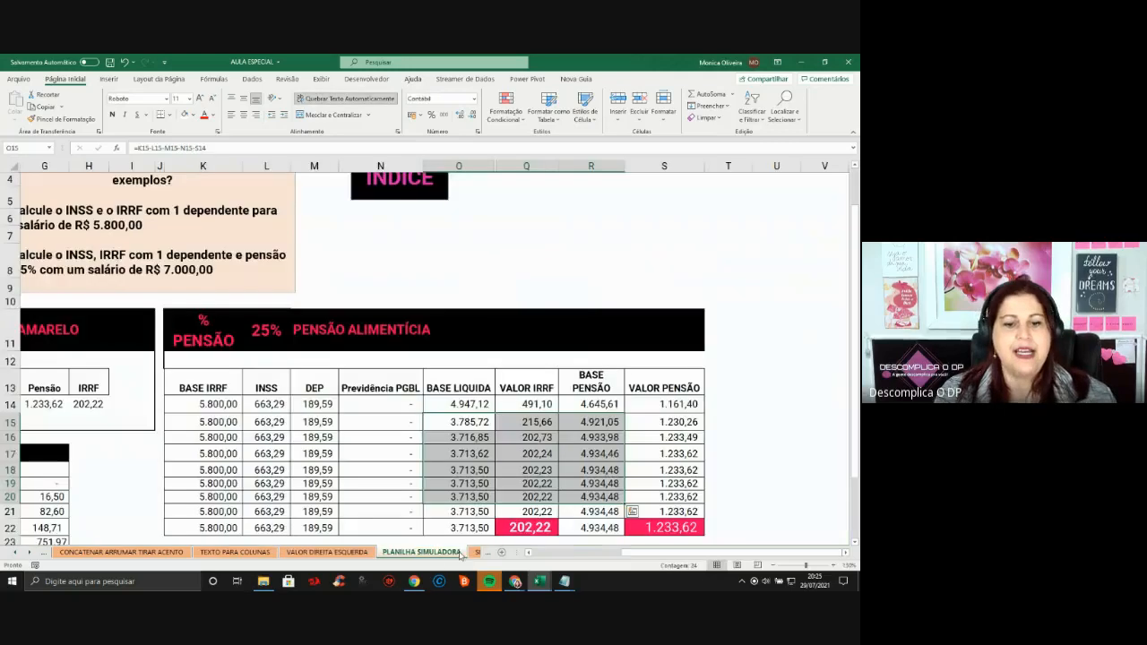
click(411, 283)
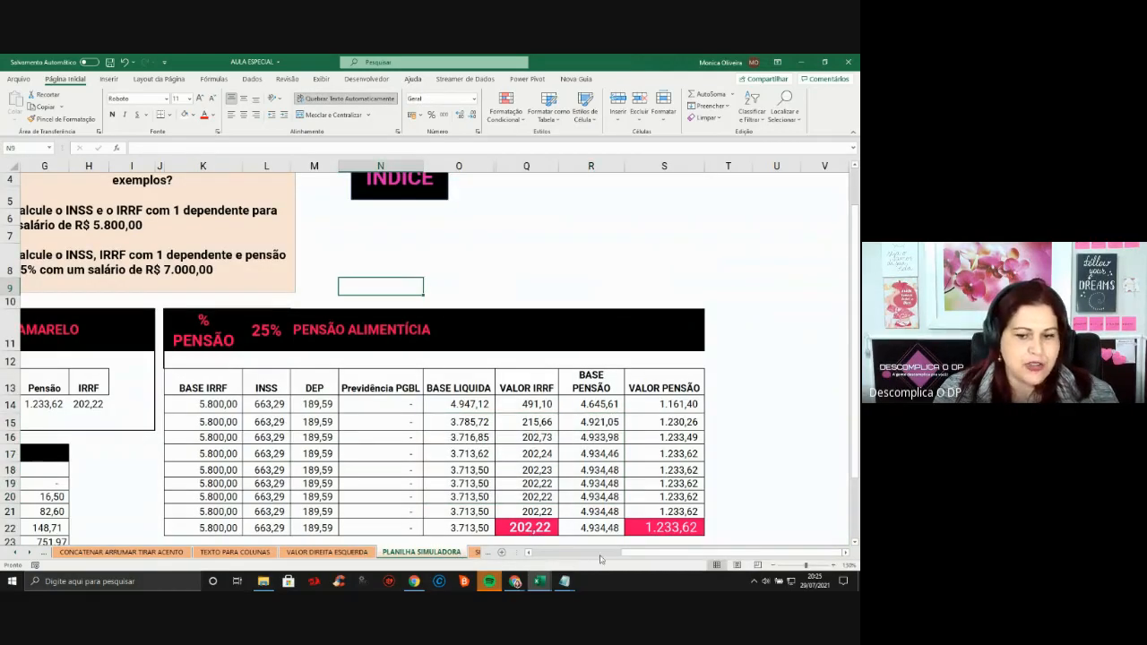
click(601, 554)
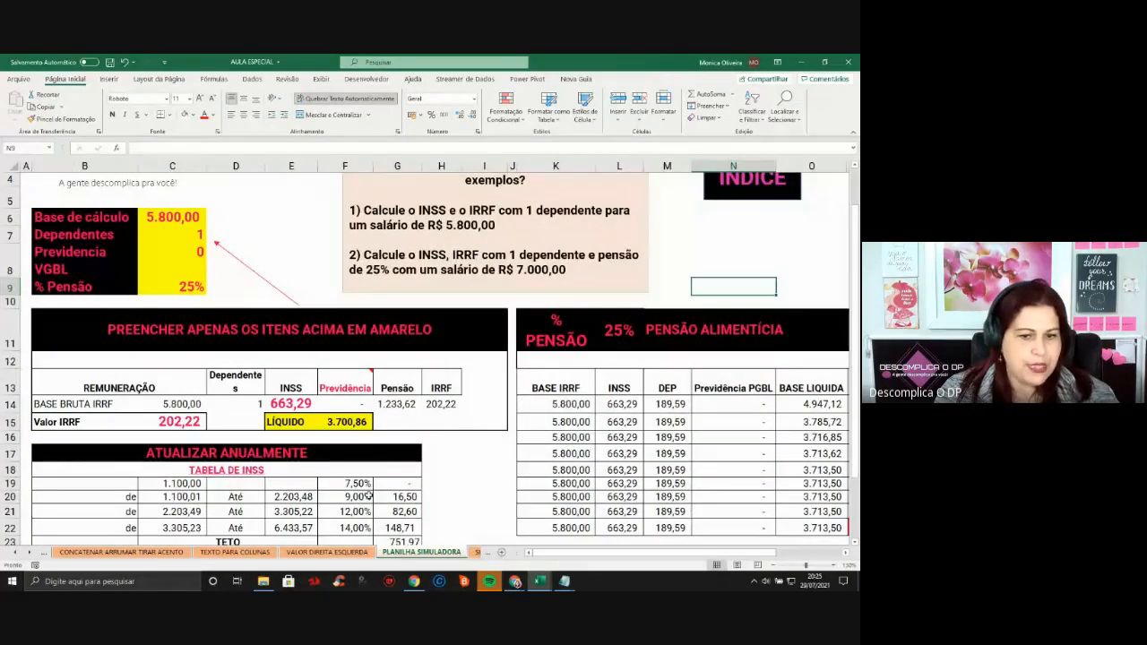
click(28, 554)
click(29, 554)
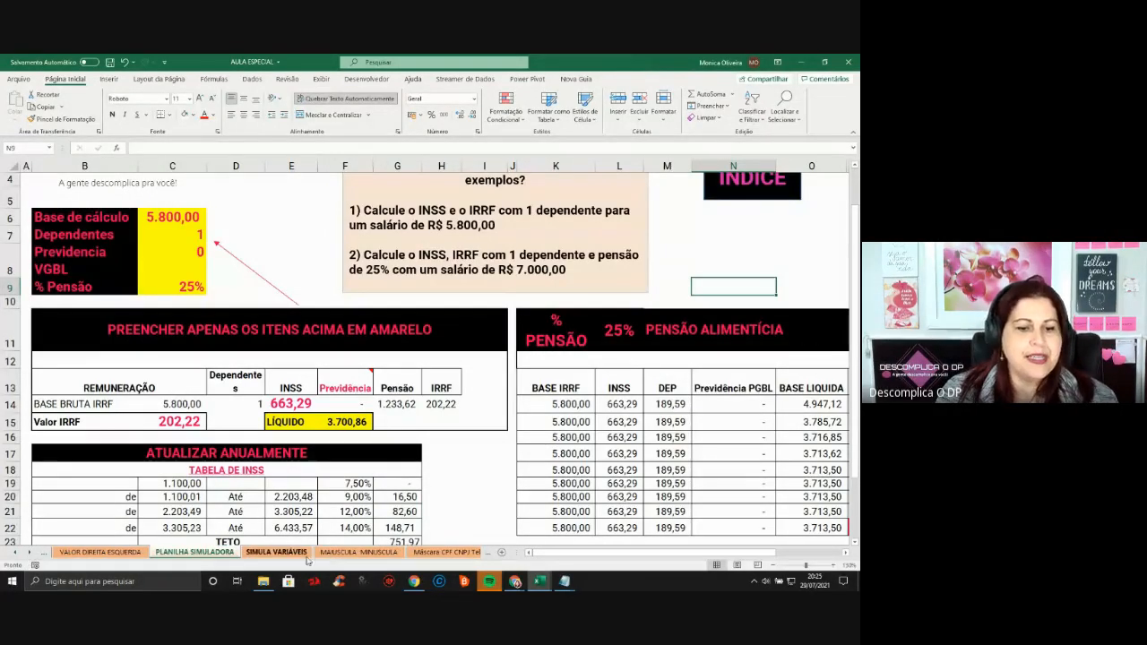
click(276, 552)
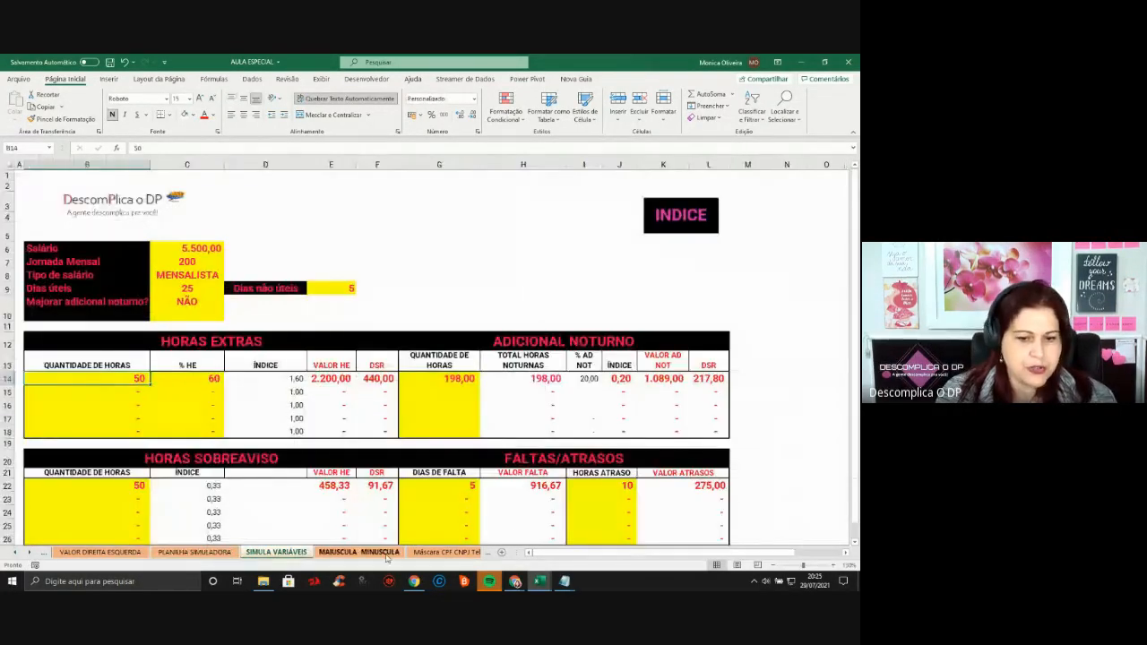
click(358, 552)
scroll(412, 331, up, 3)
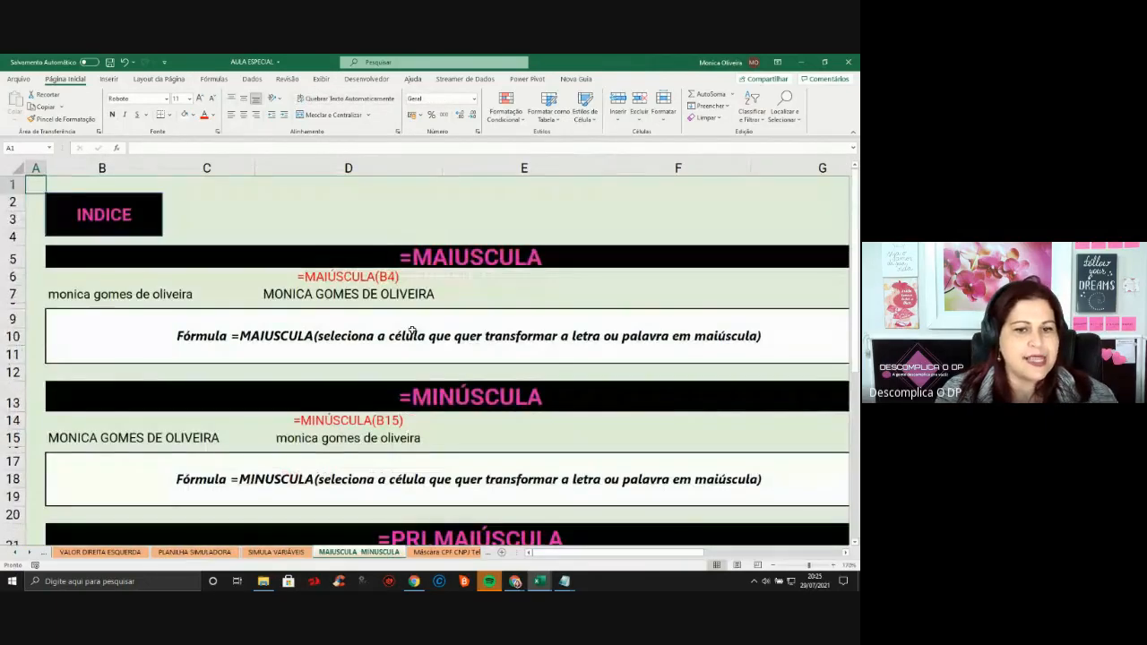
Delete the MAIÚSCULA, MINÚSCULA and PRI.MAIÚSCULA results in D7, D15 and D23
click(401, 300)
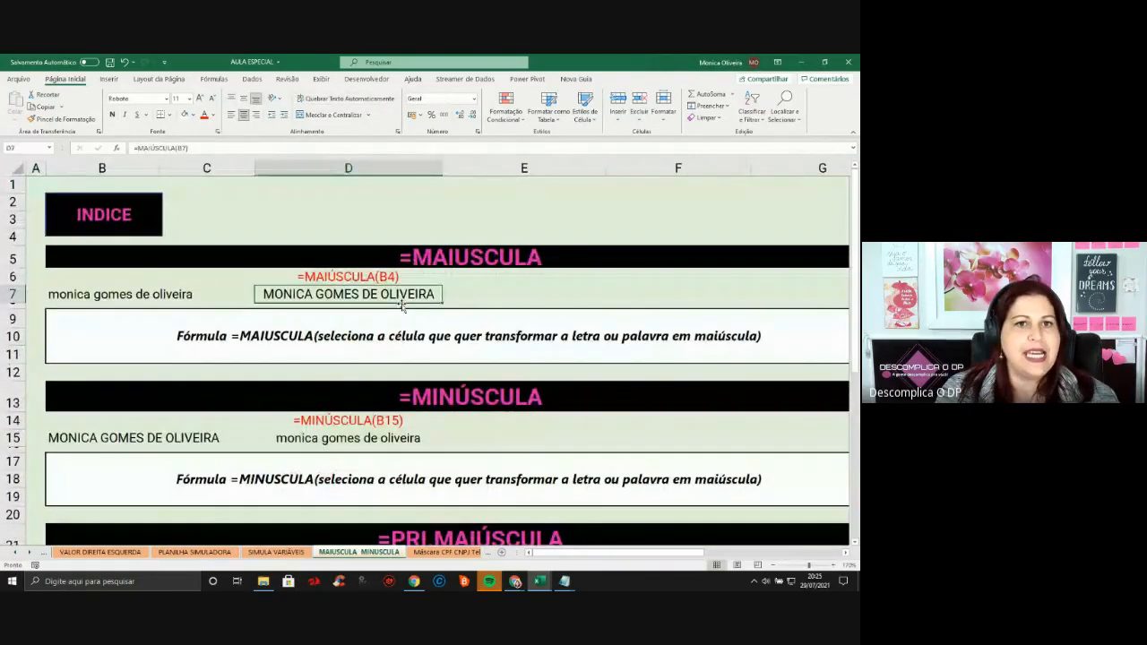
key(Delete)
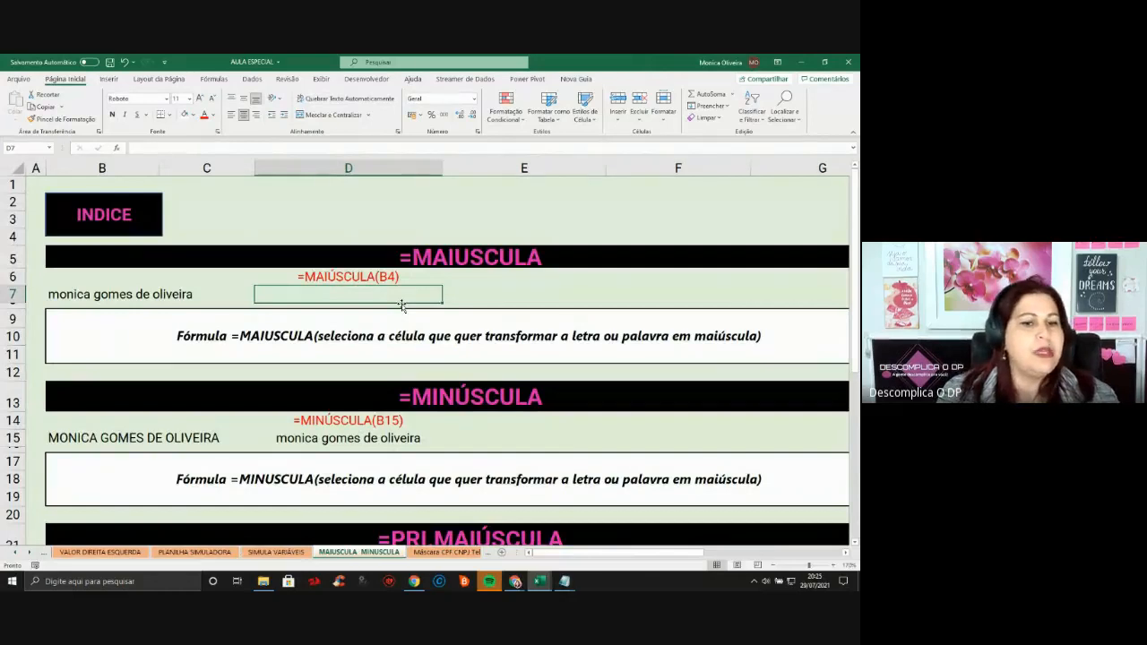
click(303, 441)
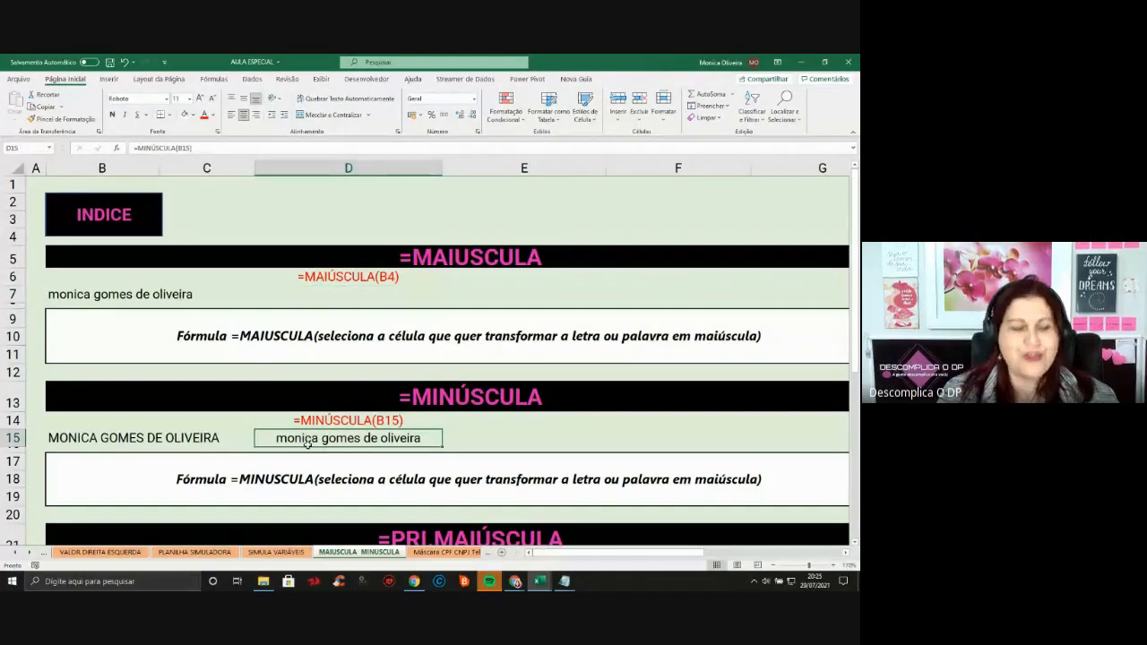
key(Delete)
scroll(311, 445, down, 3)
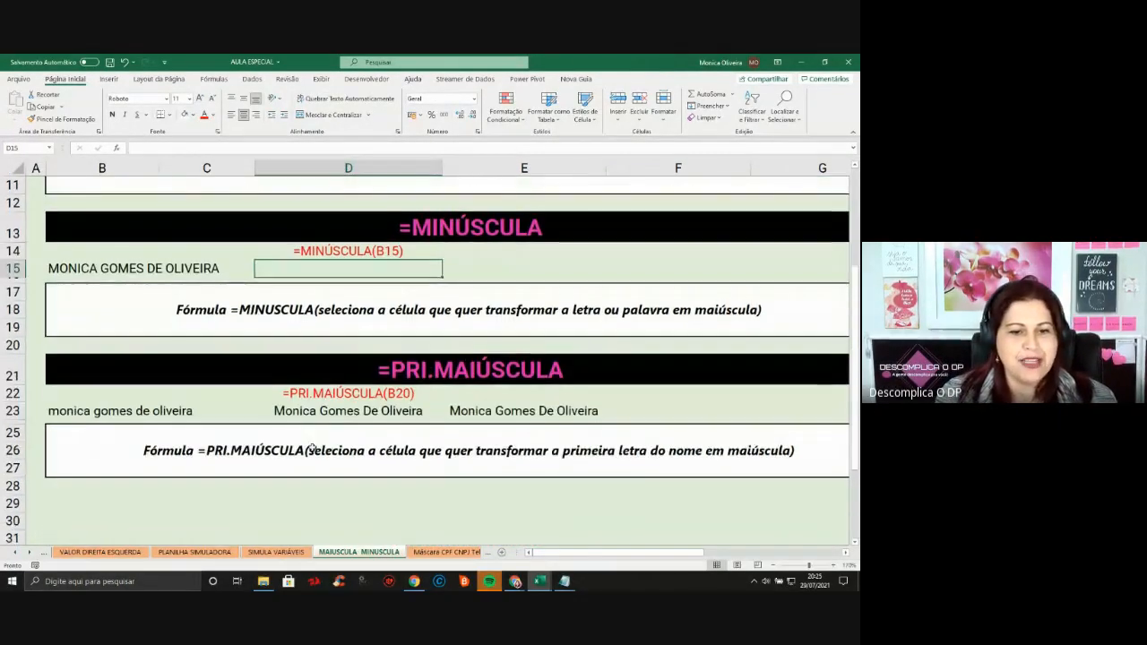
click(365, 410)
key(Delete)
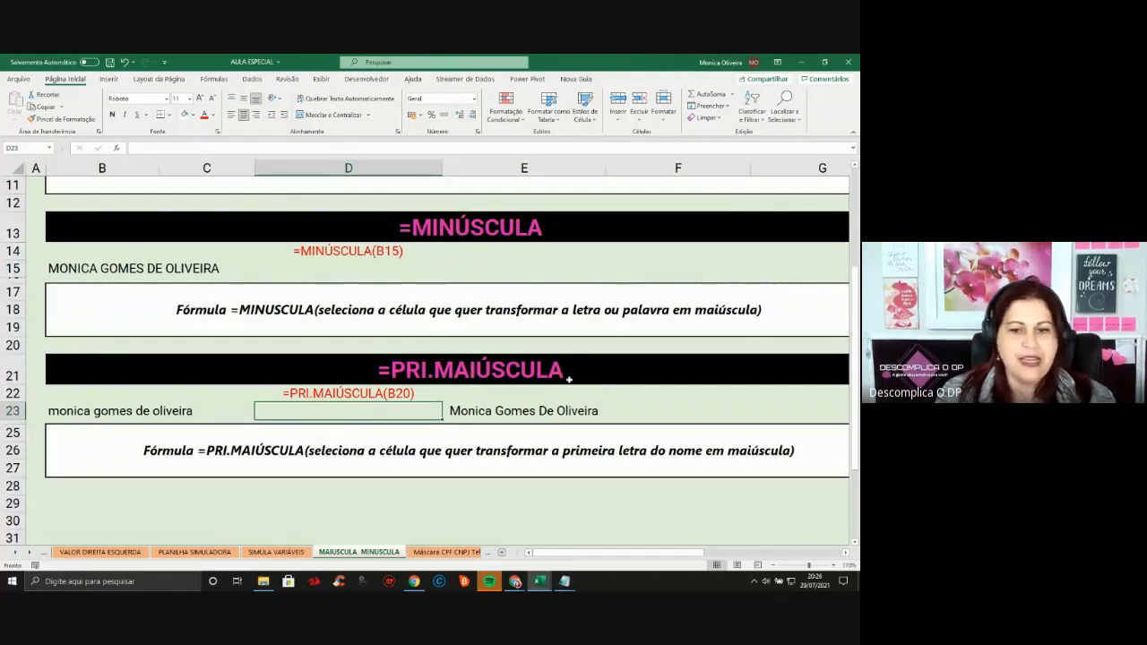
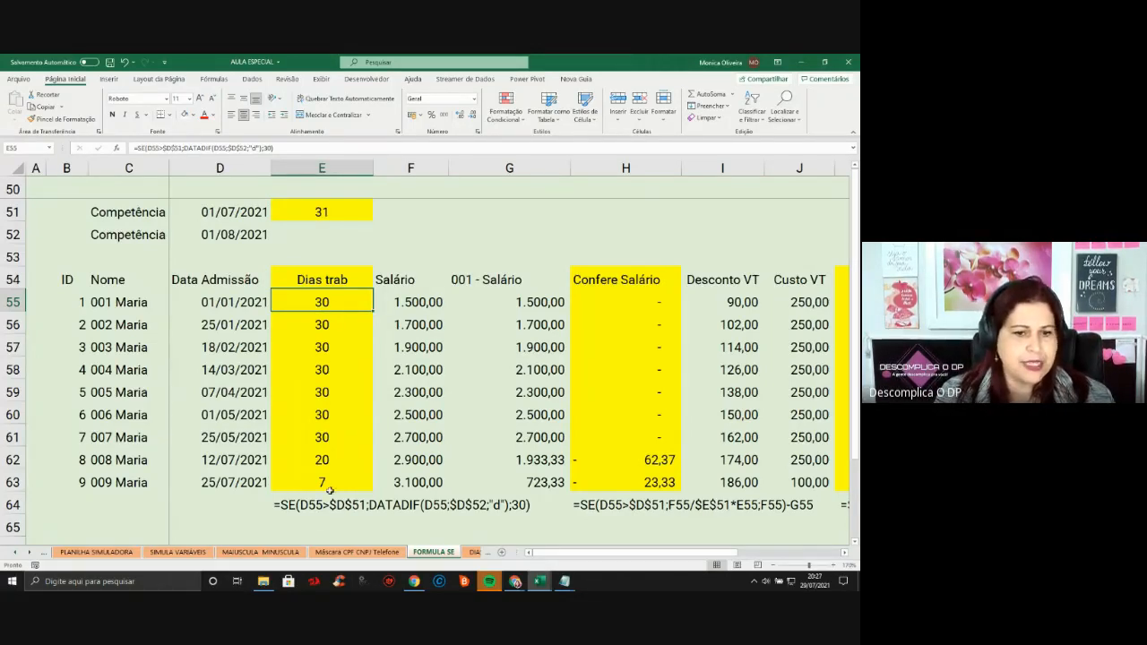
drag(348, 295, 331, 473)
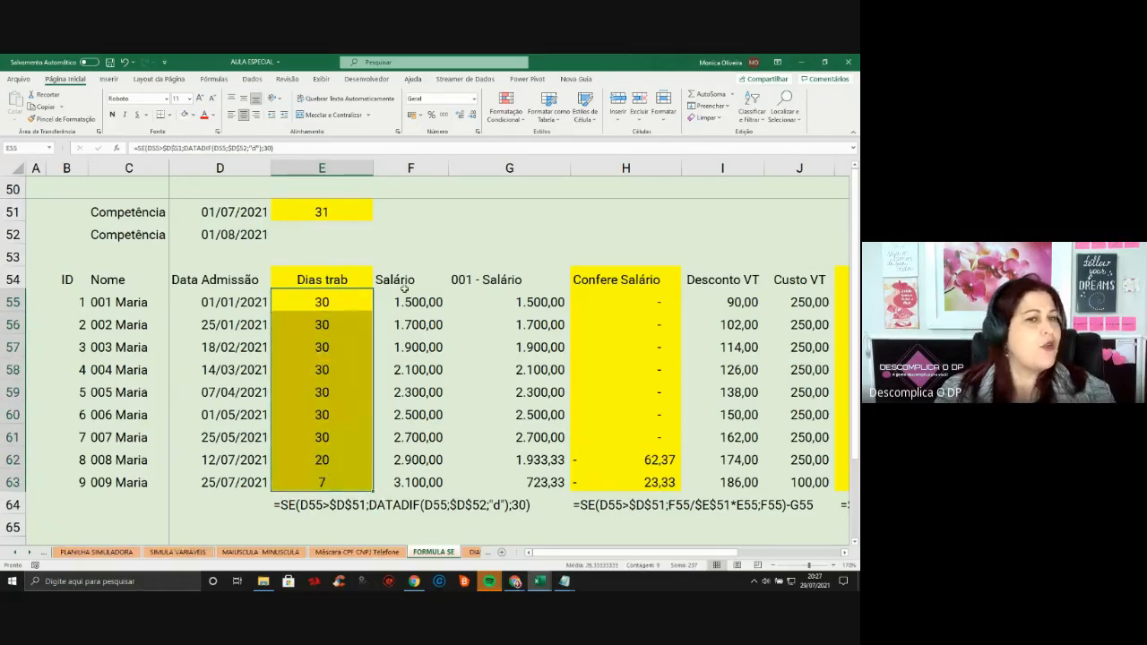
click(331, 292)
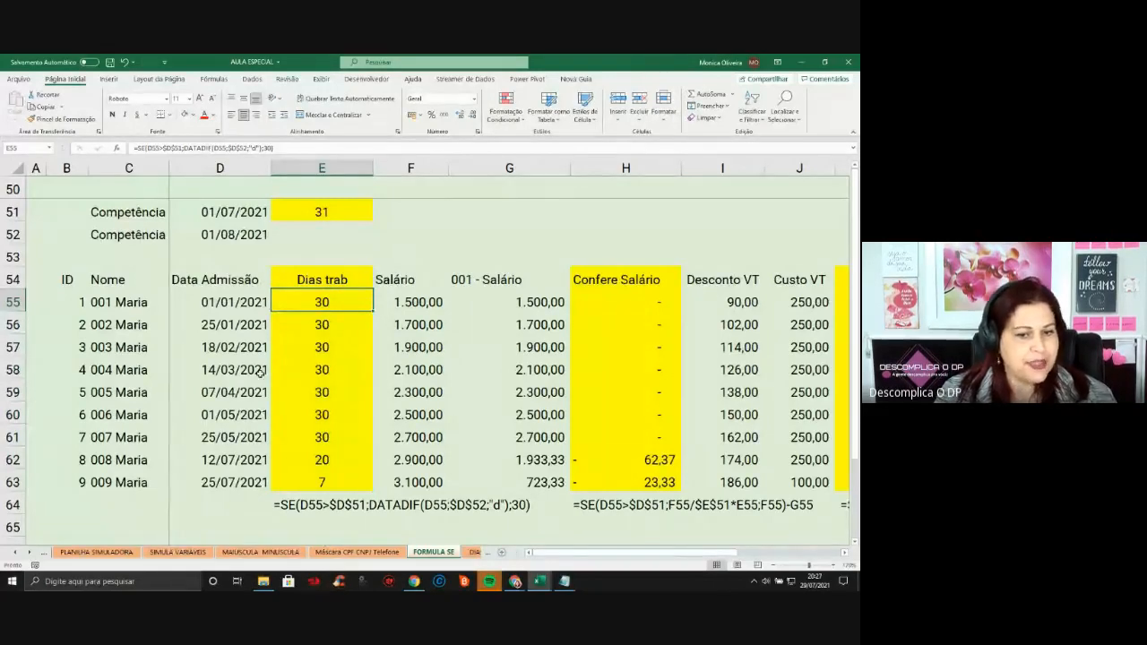
click(227, 302)
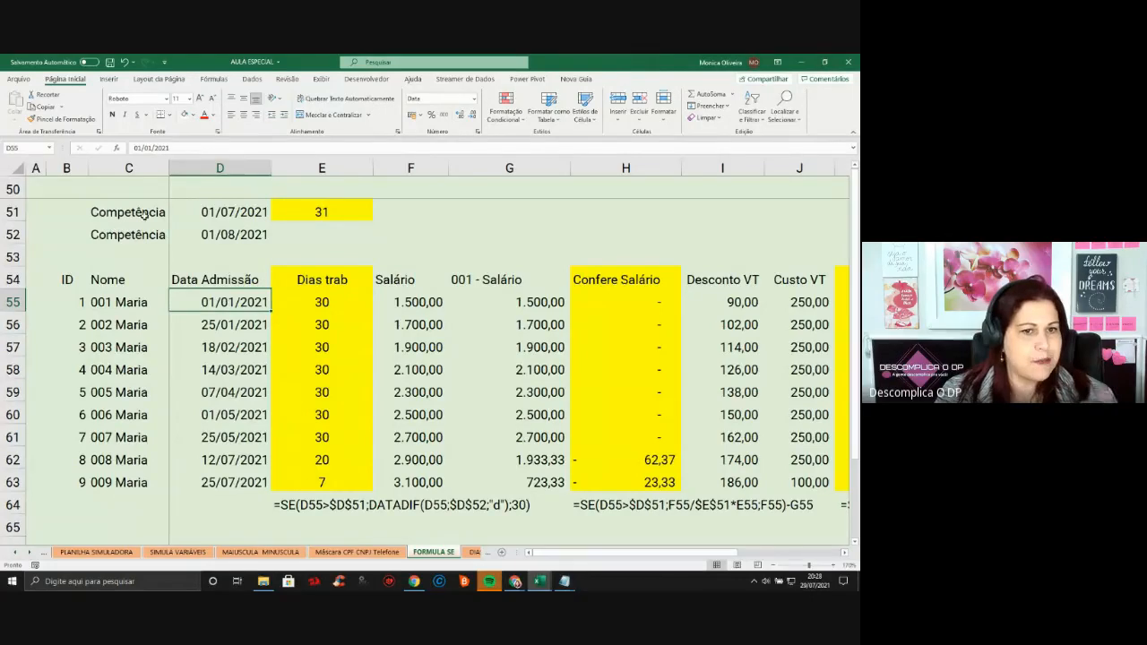
click(232, 210)
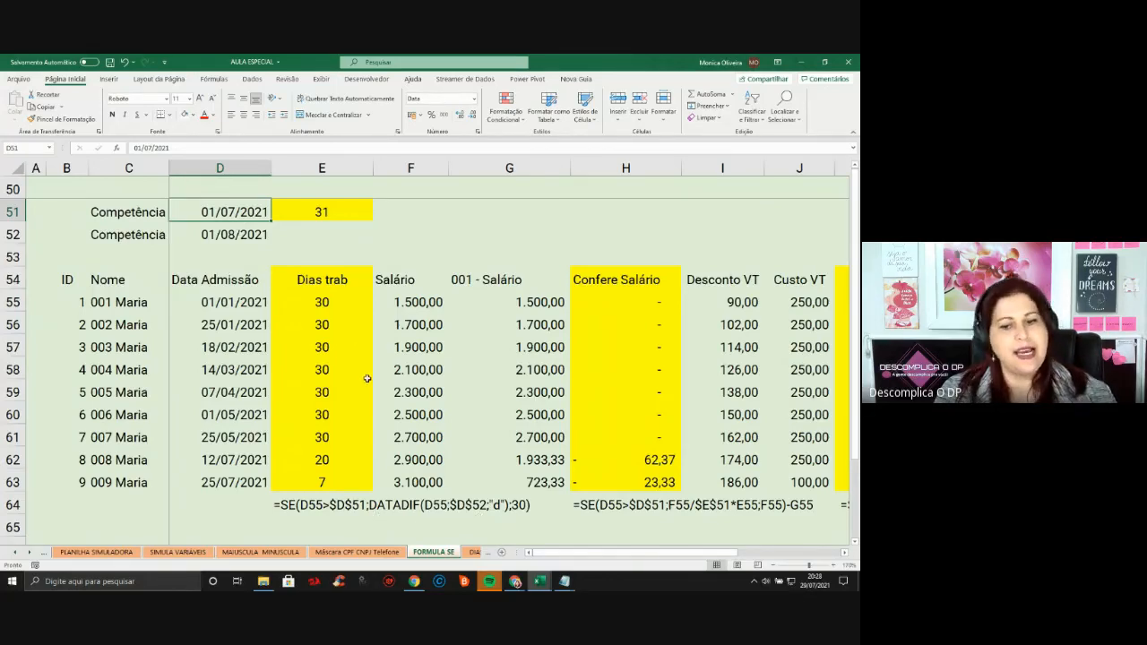
click(324, 303)
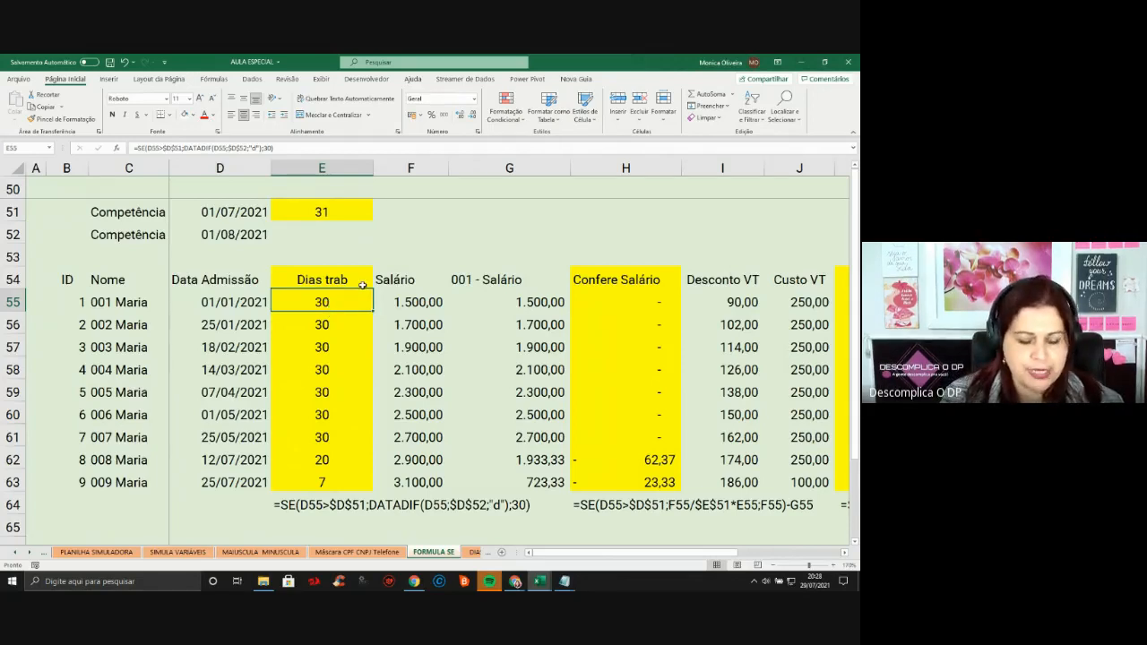
Retype E55 as =SE(D55>D51;DATADIF(D55;D52;"D");30), which still returns 30 days
text(=)
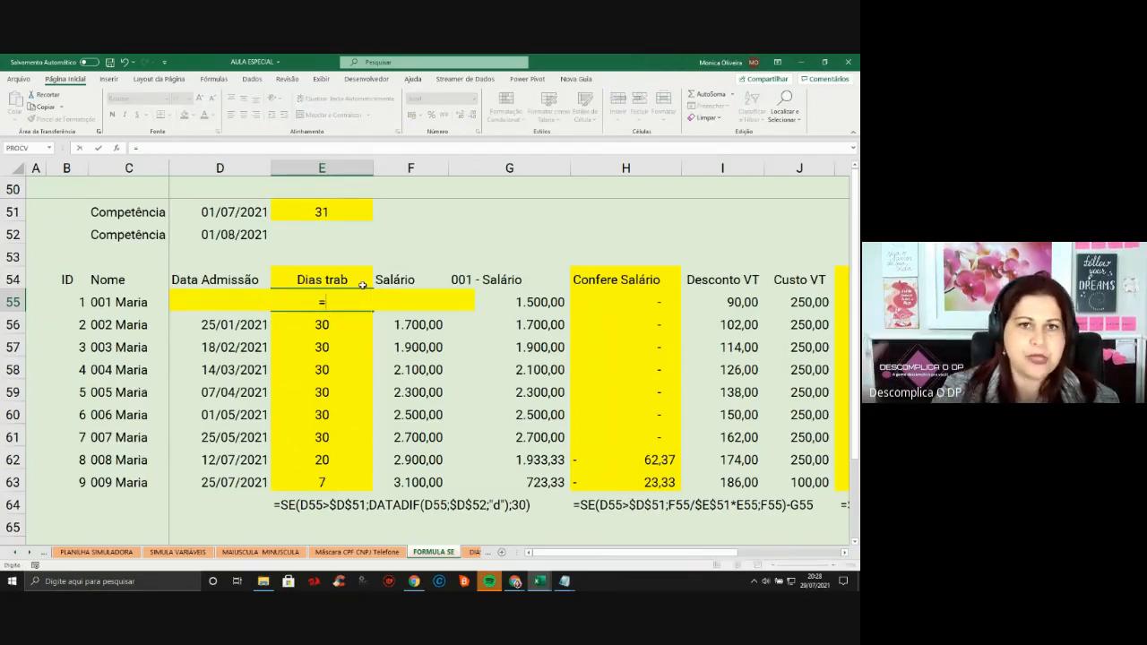
text(SE)
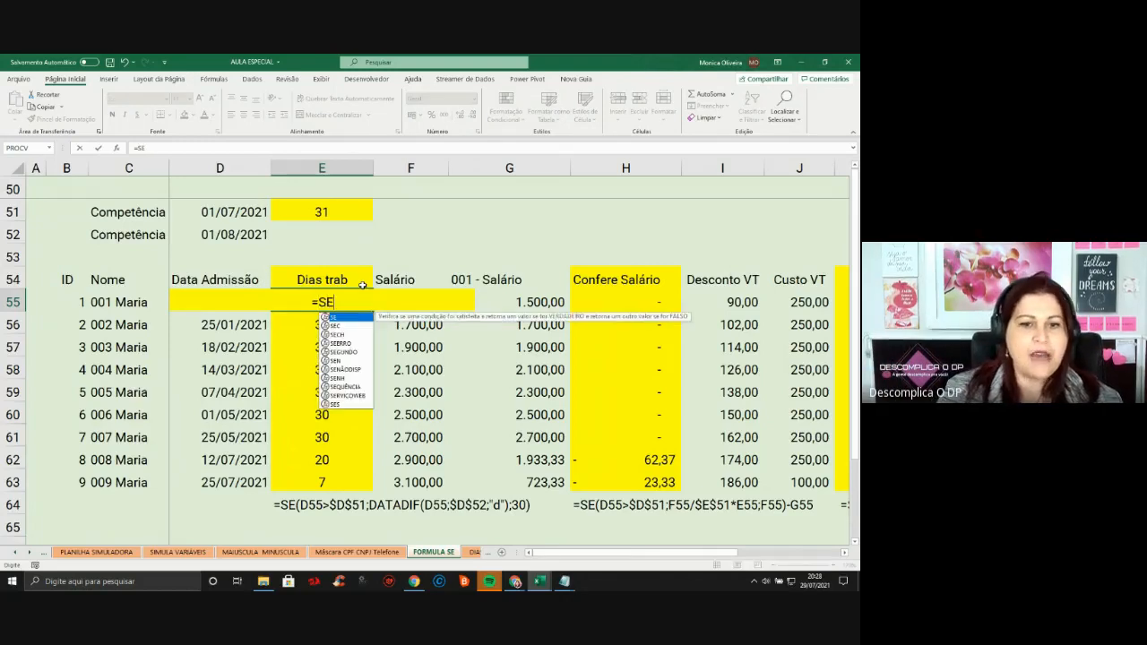
text(()
key(Left)
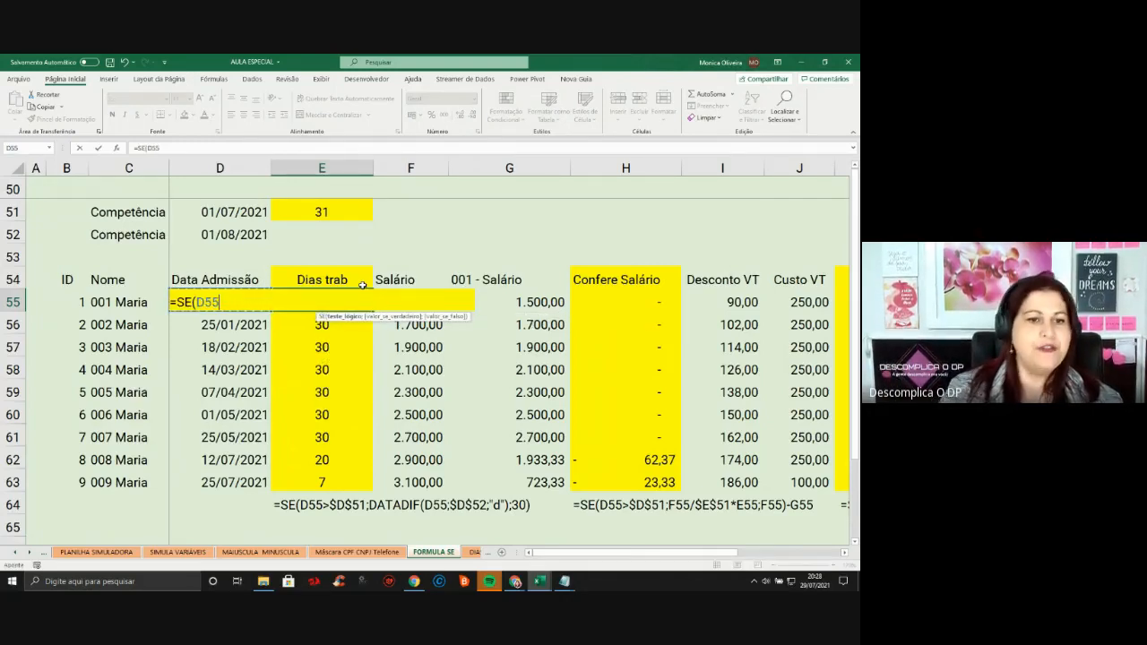
text(>)
click(219, 210)
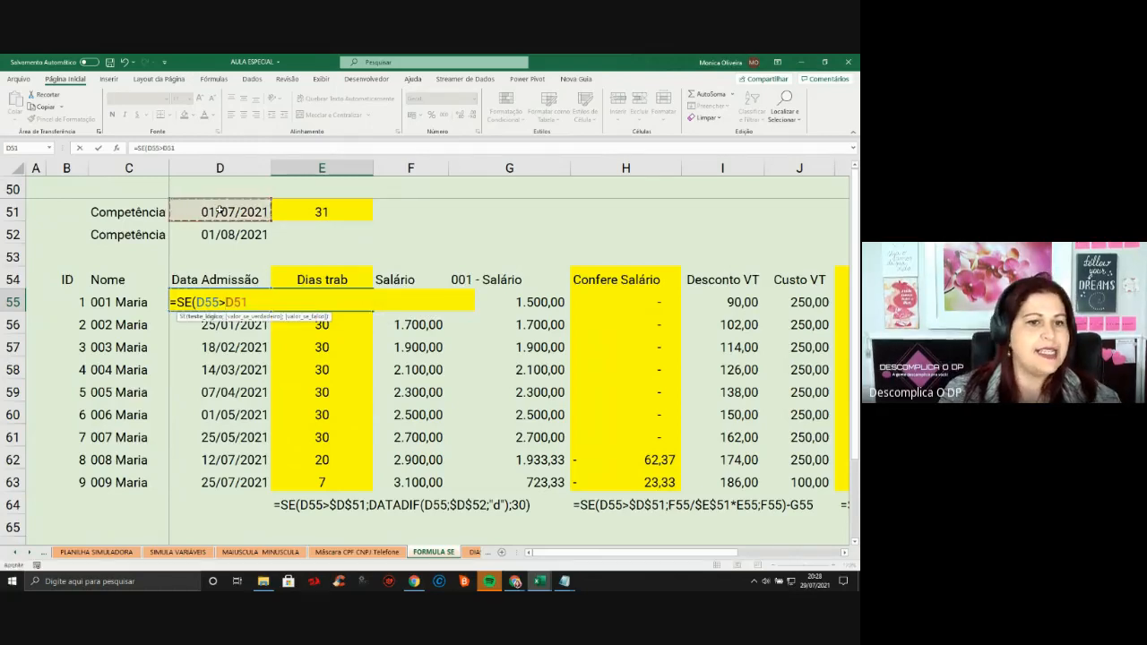
text(;)
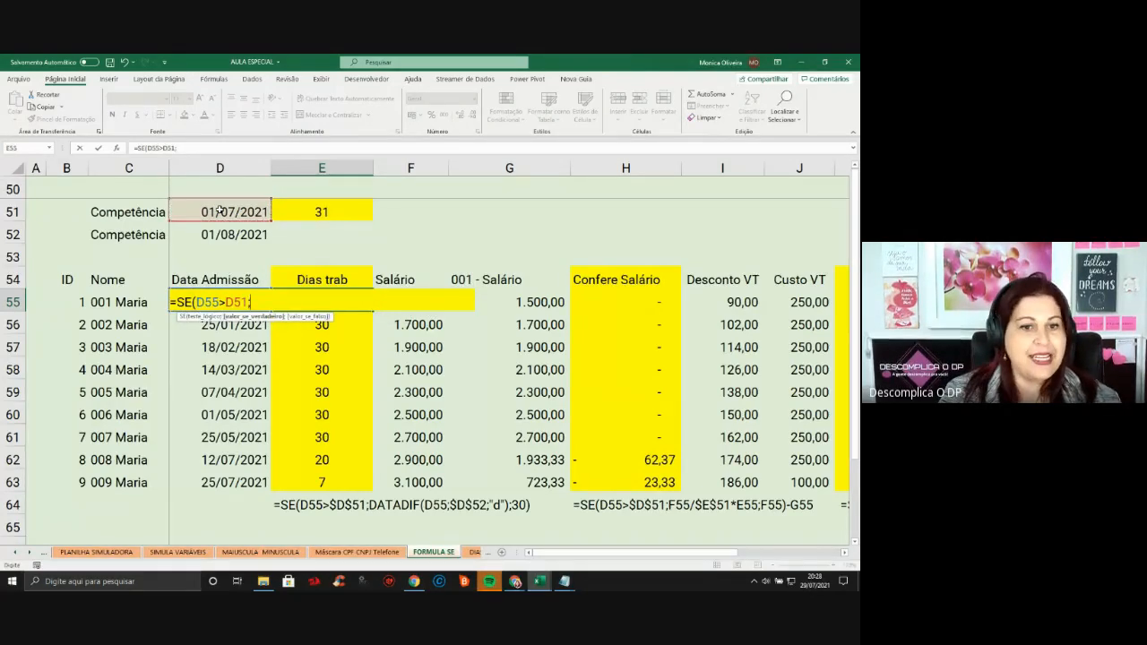
text(DATAF)
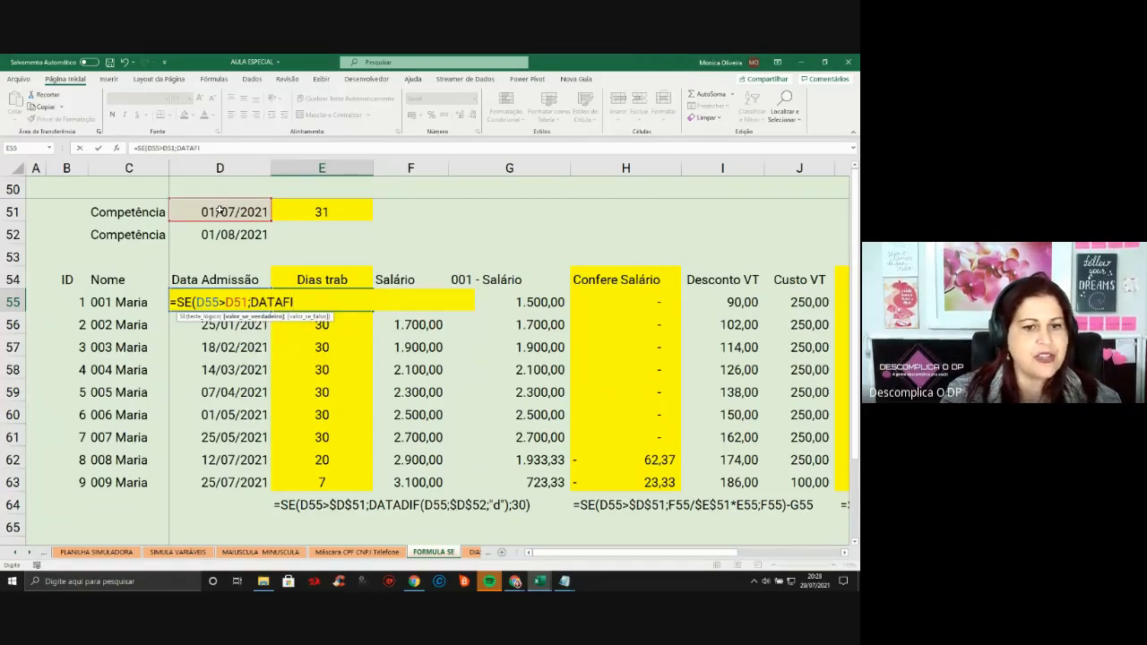
text(I)
key(BackSpace)
key(BackSpace)
text(DIF)
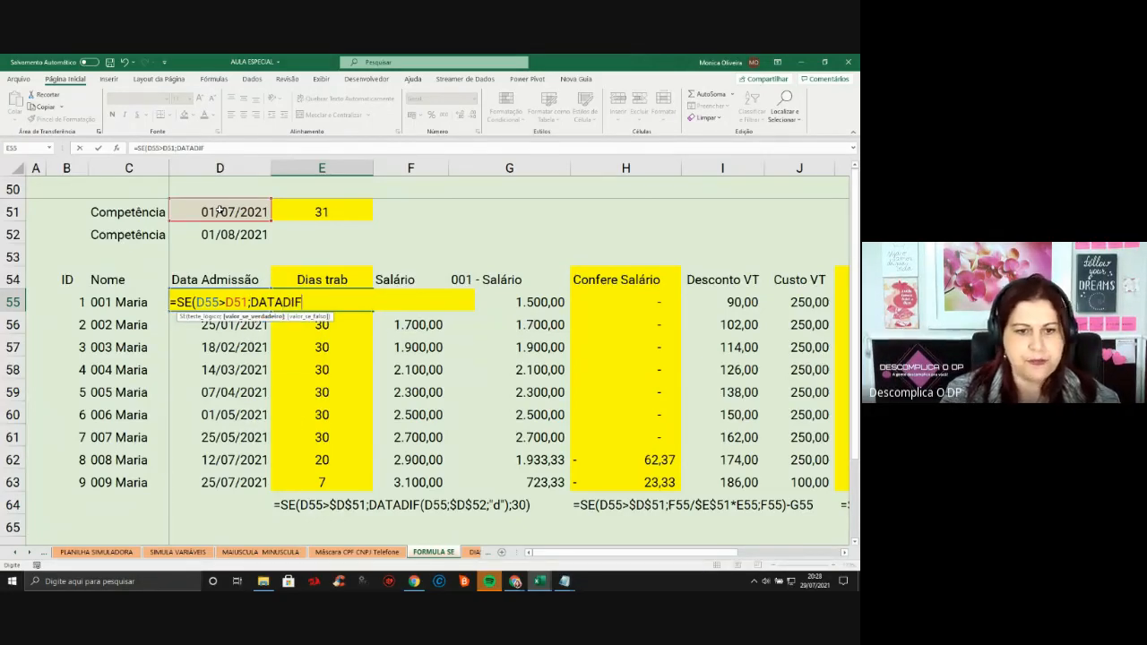
text(()
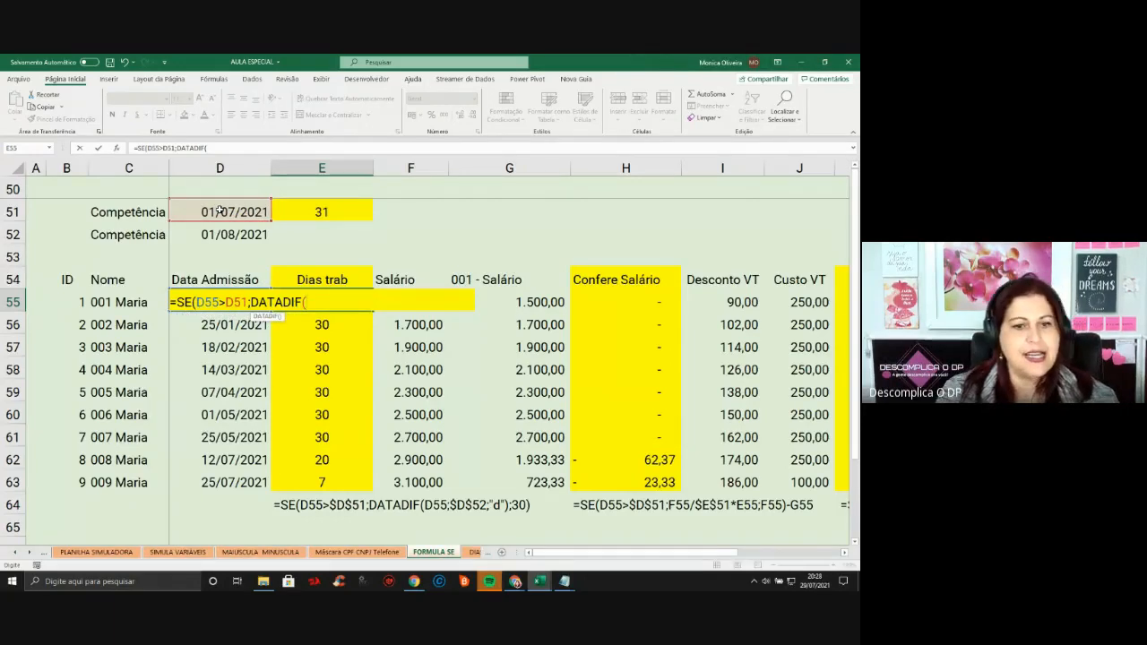
text(D55)
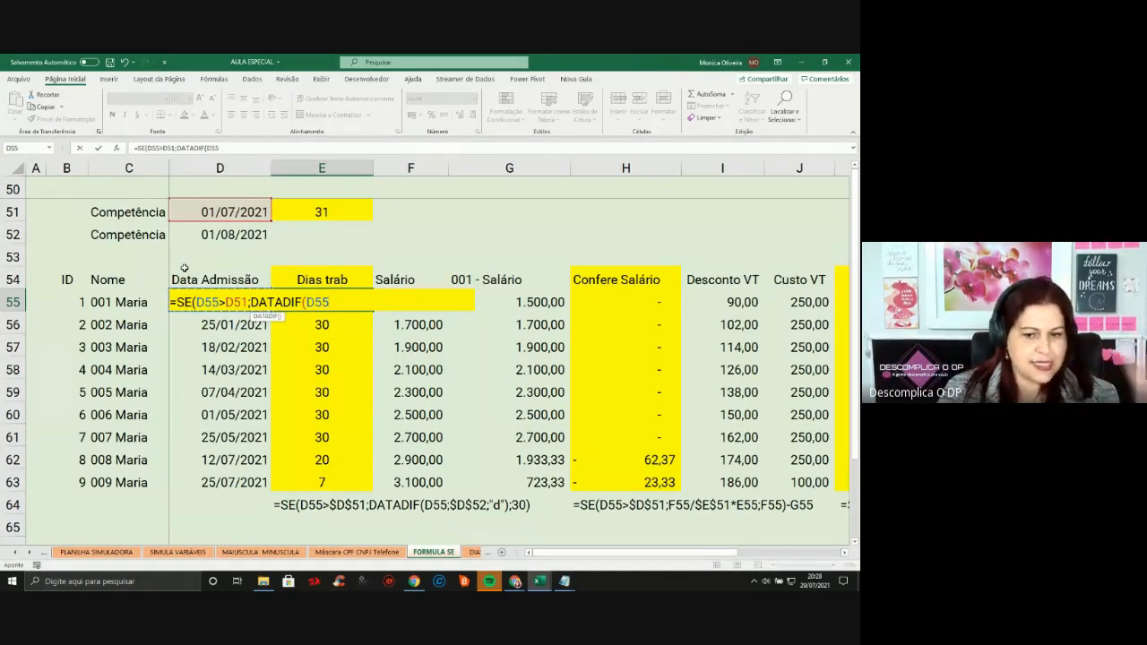
text(;)
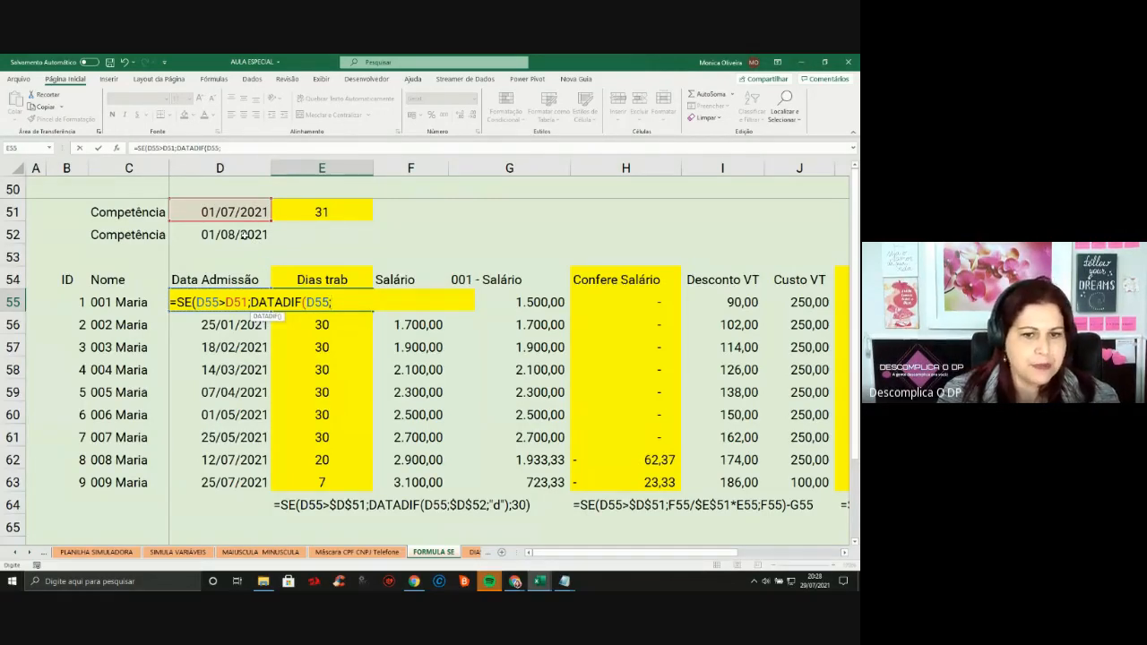
click(244, 235)
text(;)
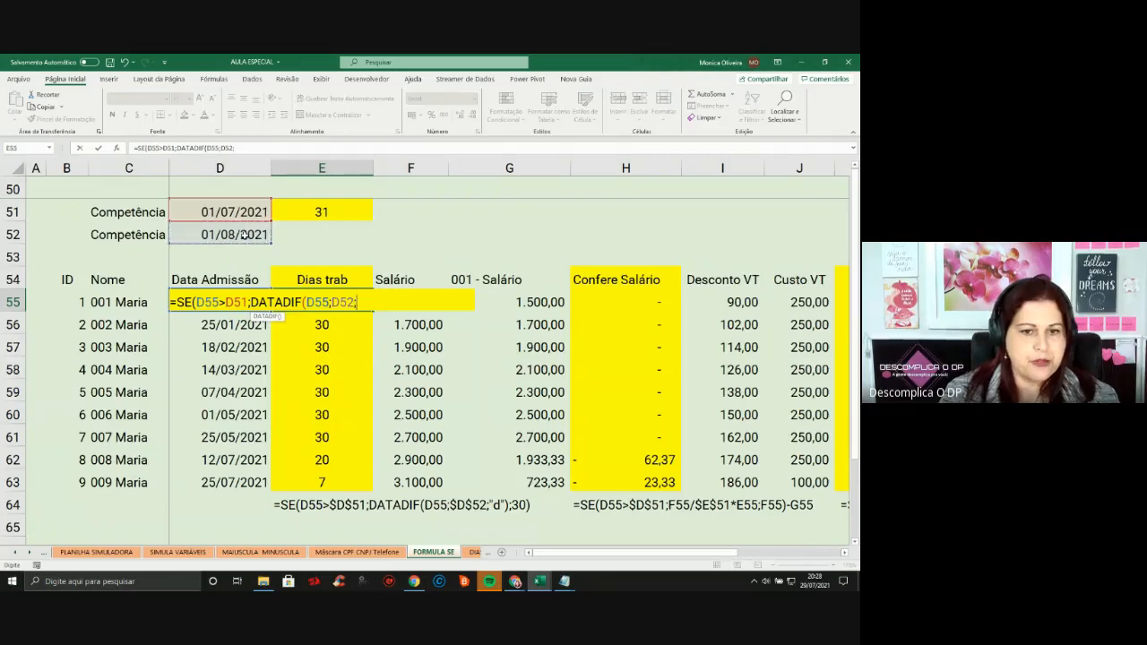
text(")
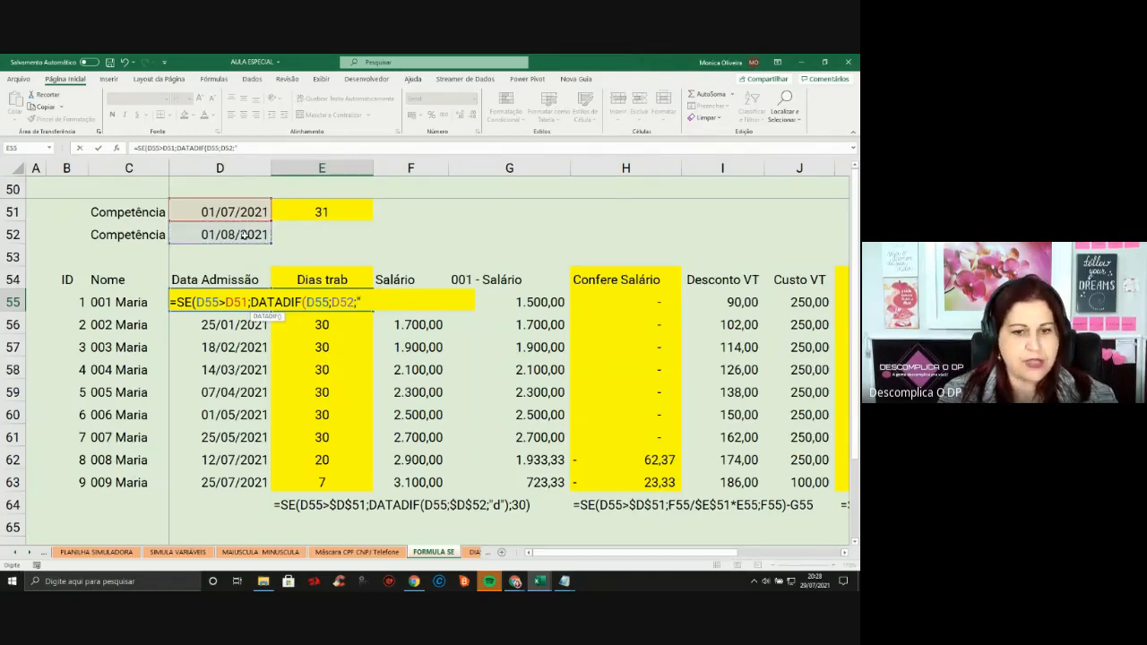
text(D)
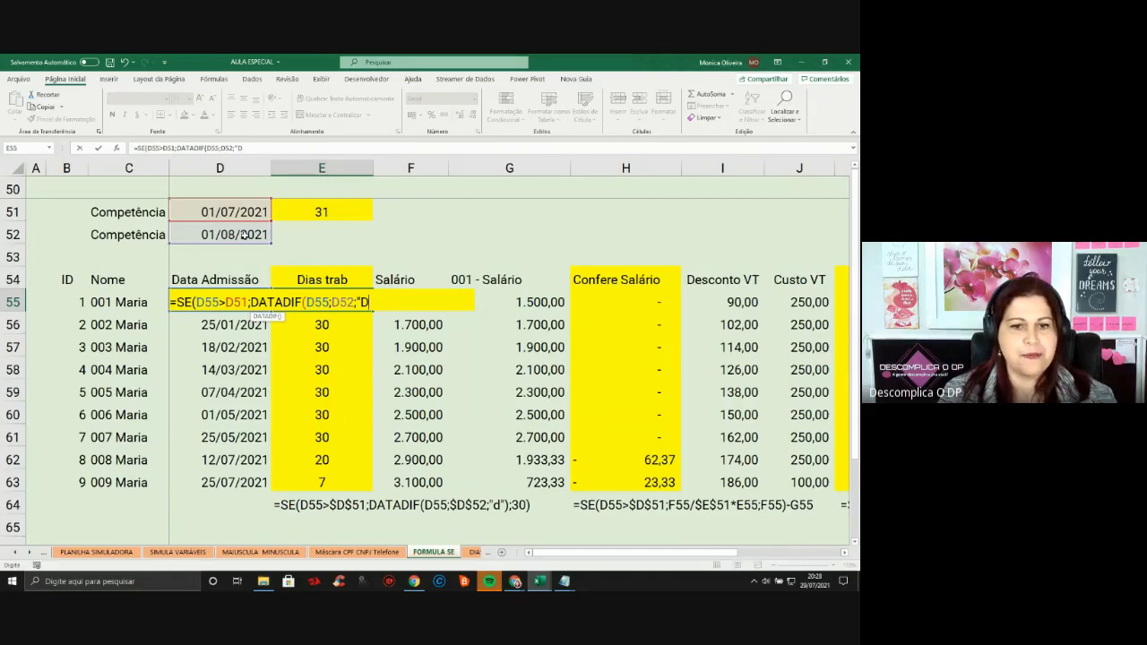
text("))
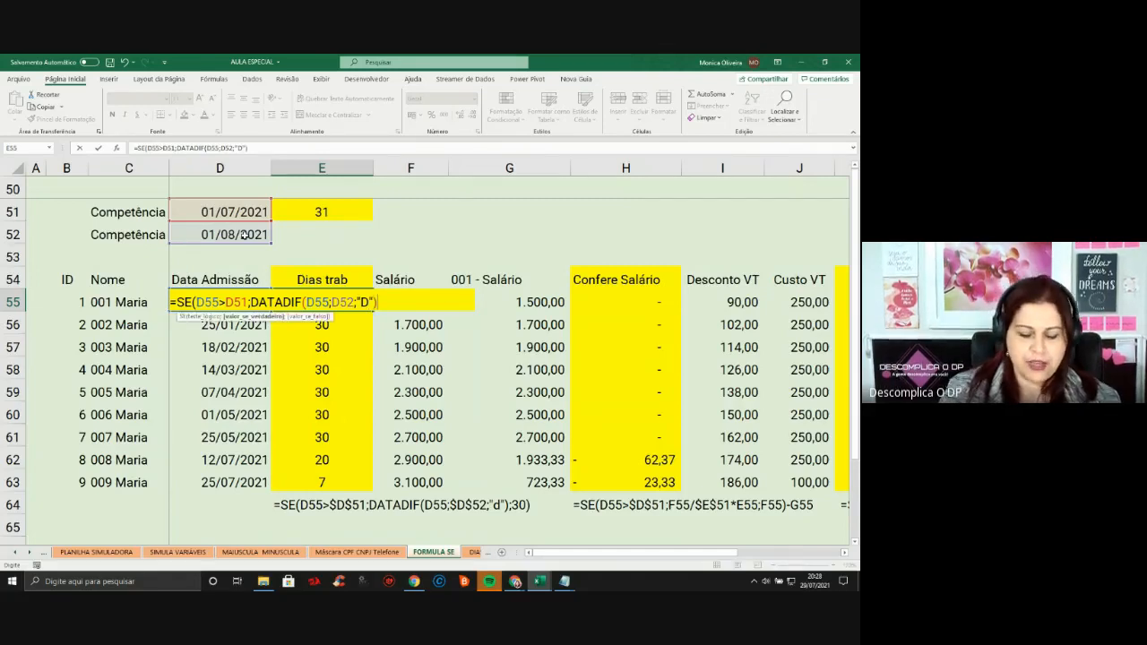
text(;)
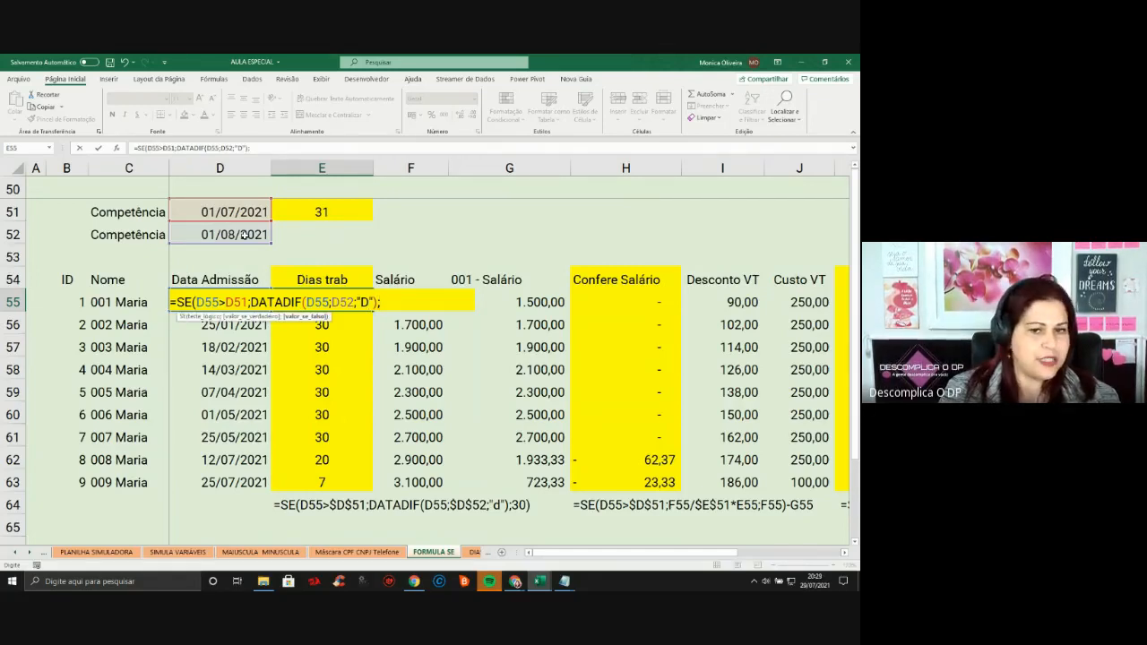
text(30)
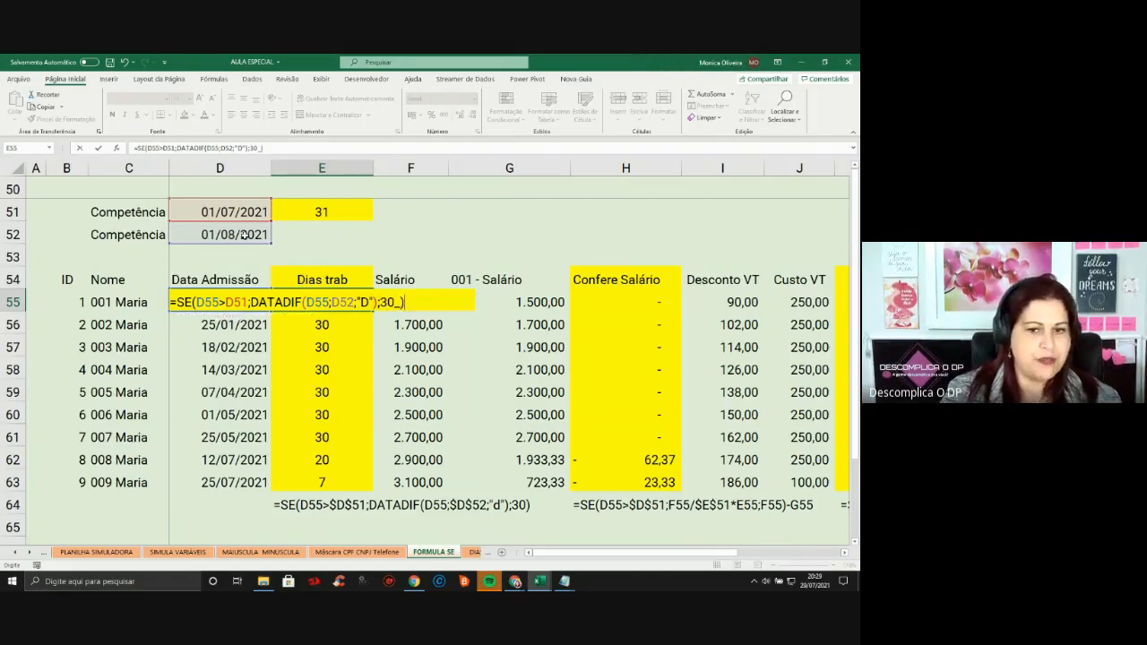
text())
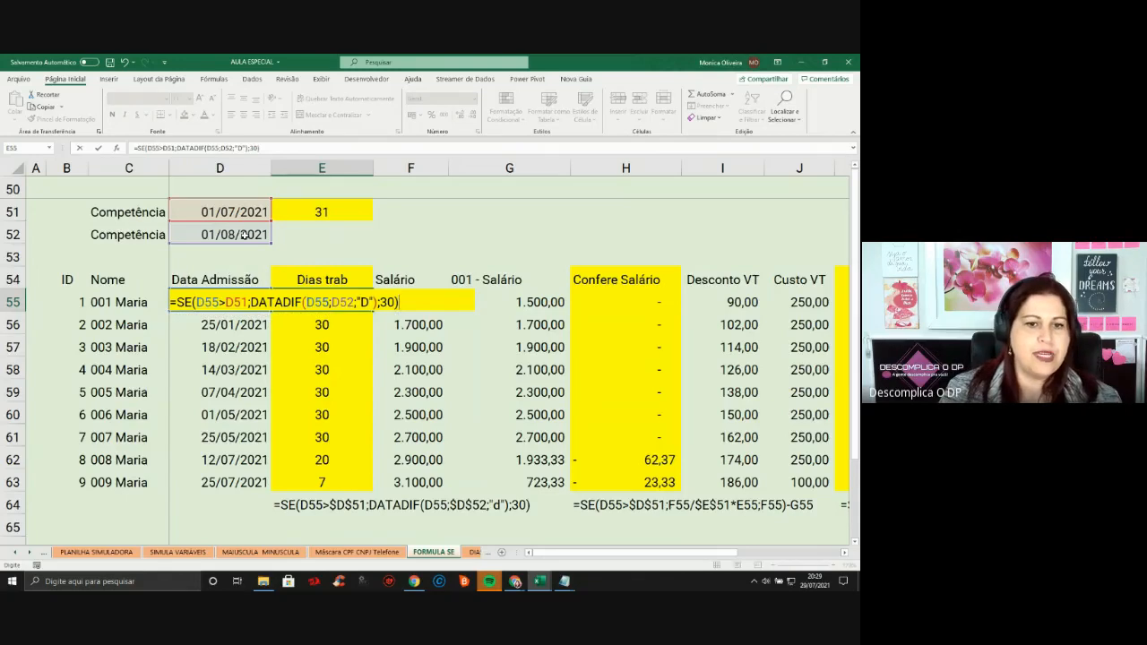
key(Return)
click(240, 305)
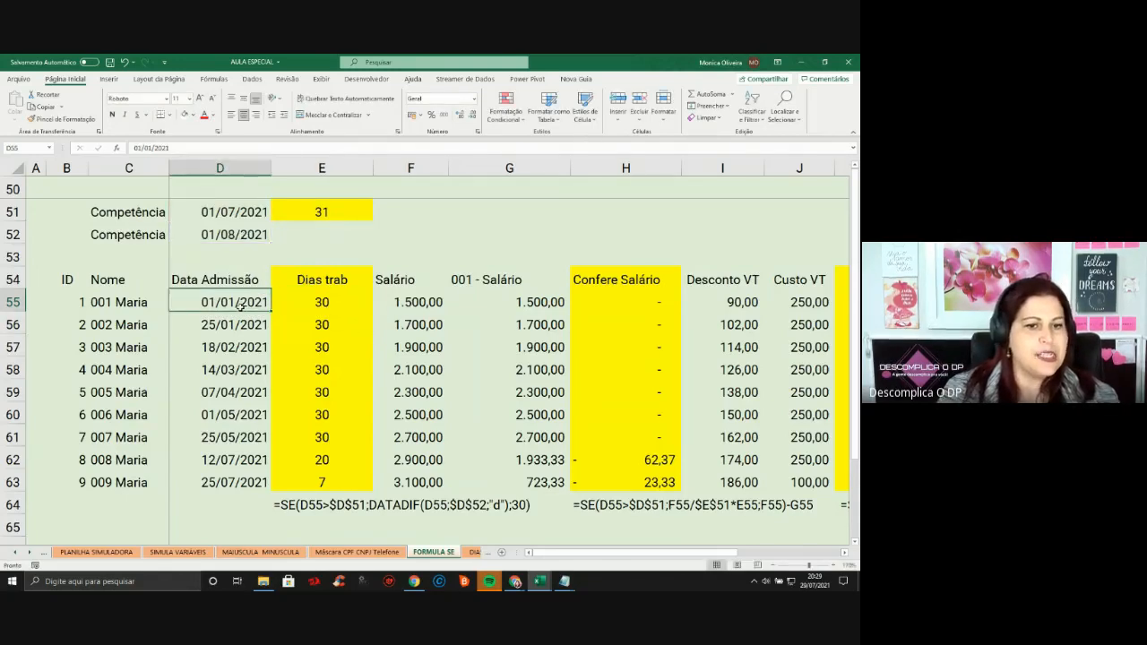
text(20/047/)
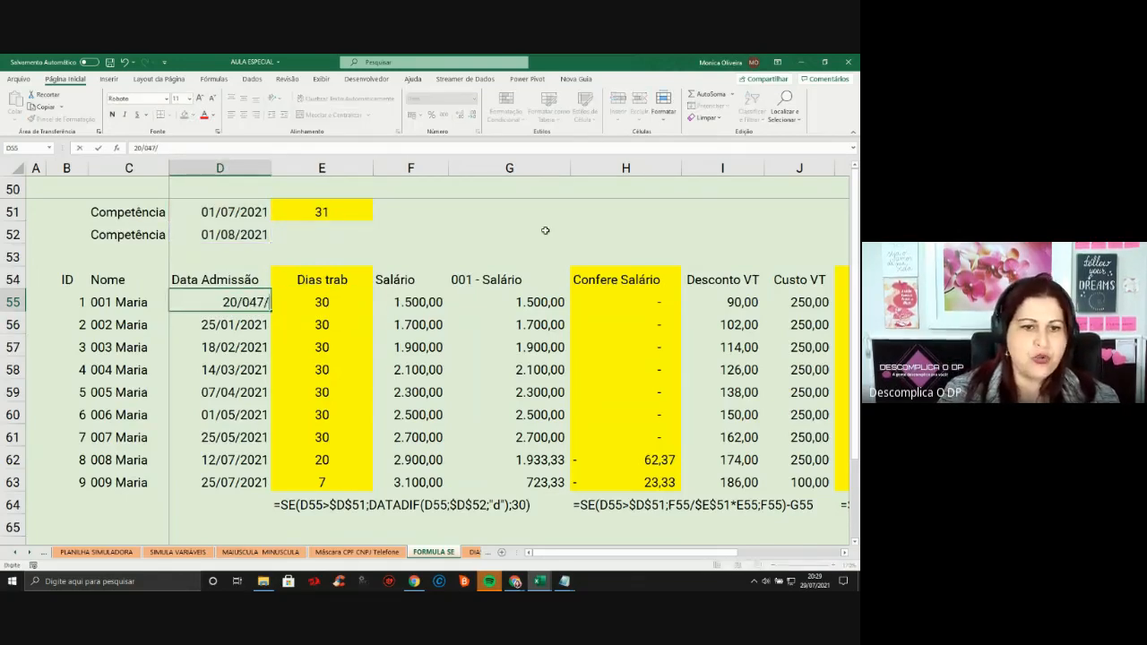
key(BackSpace)
key(BackSpace)
key(BackSpace)
text(7/2021)
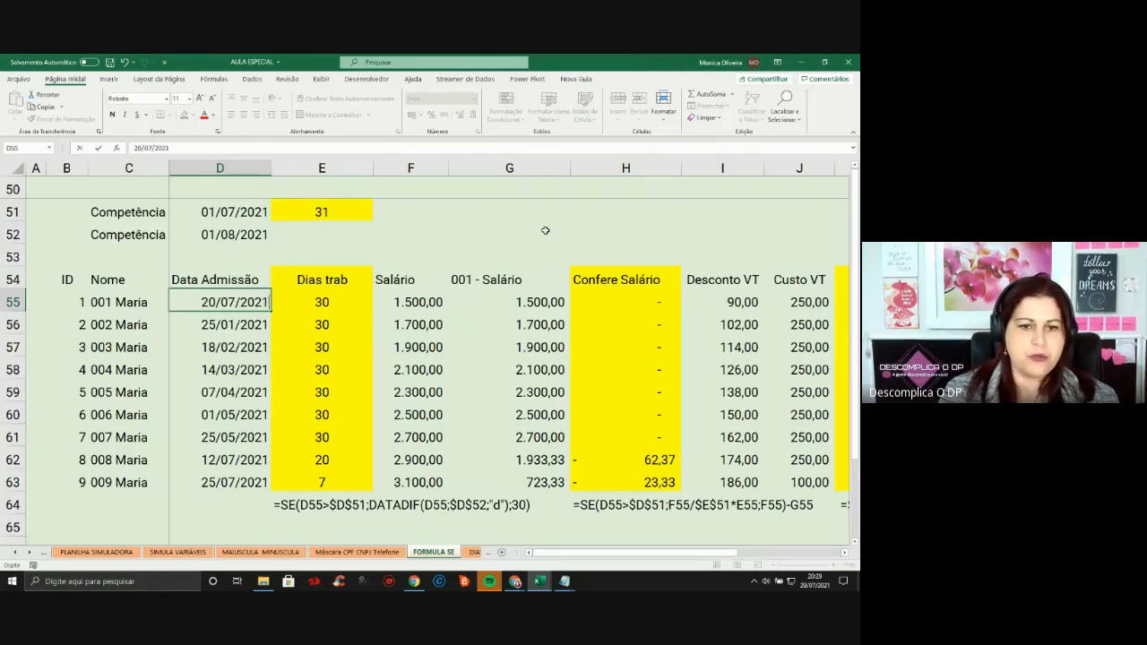
key(Return)
click(345, 303)
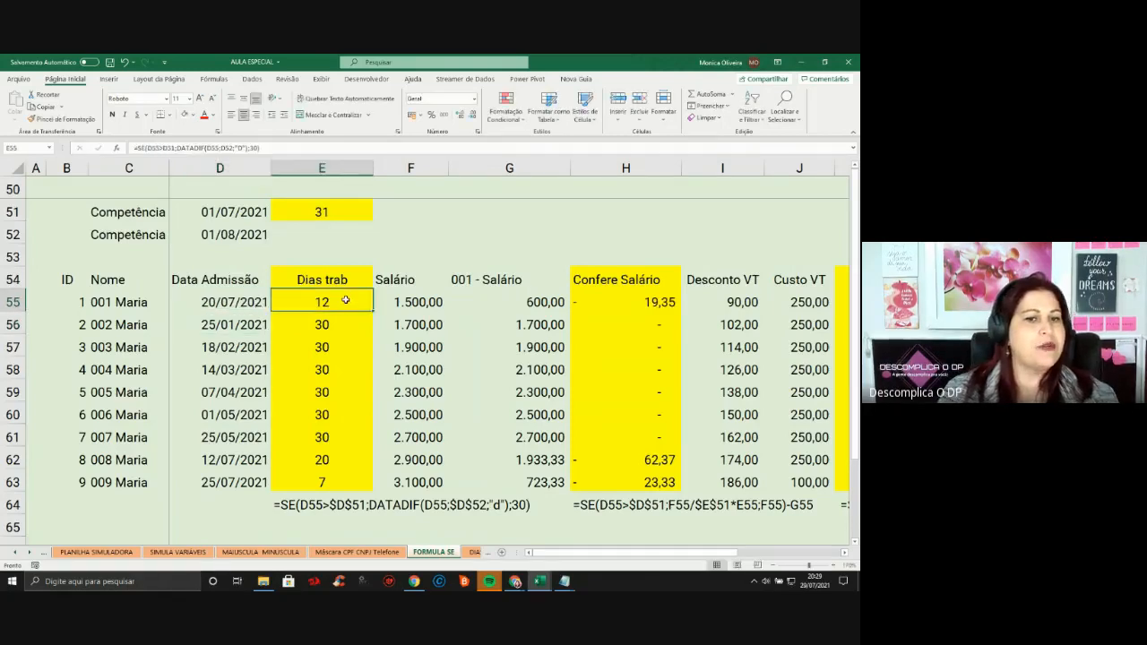
click(352, 238)
click(346, 256)
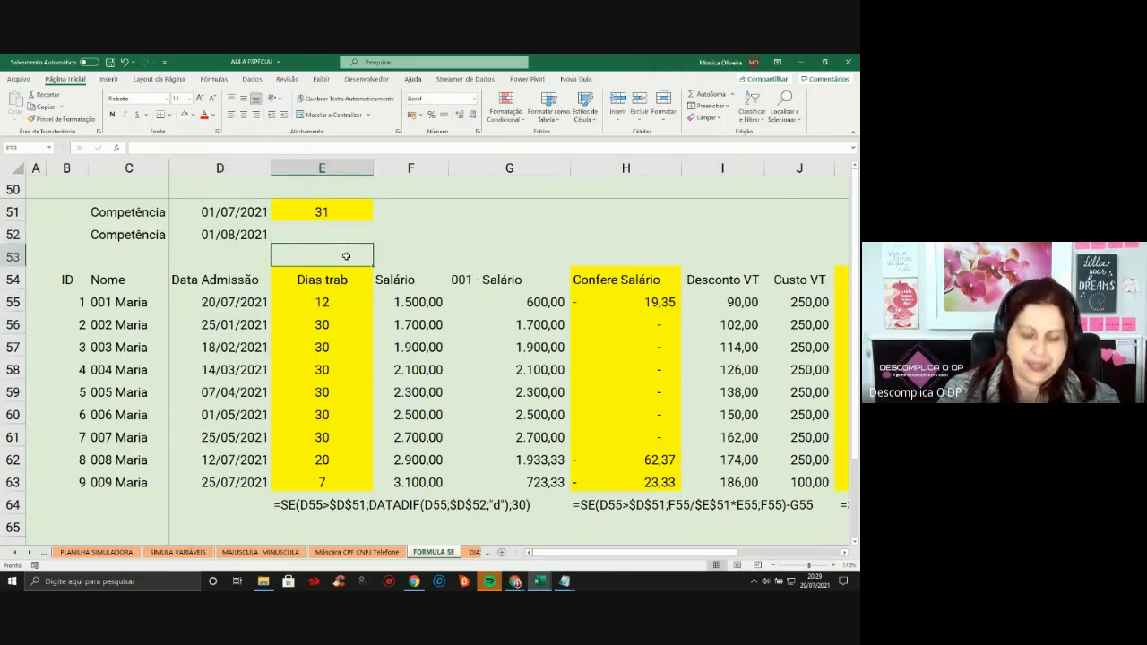
text(=31)
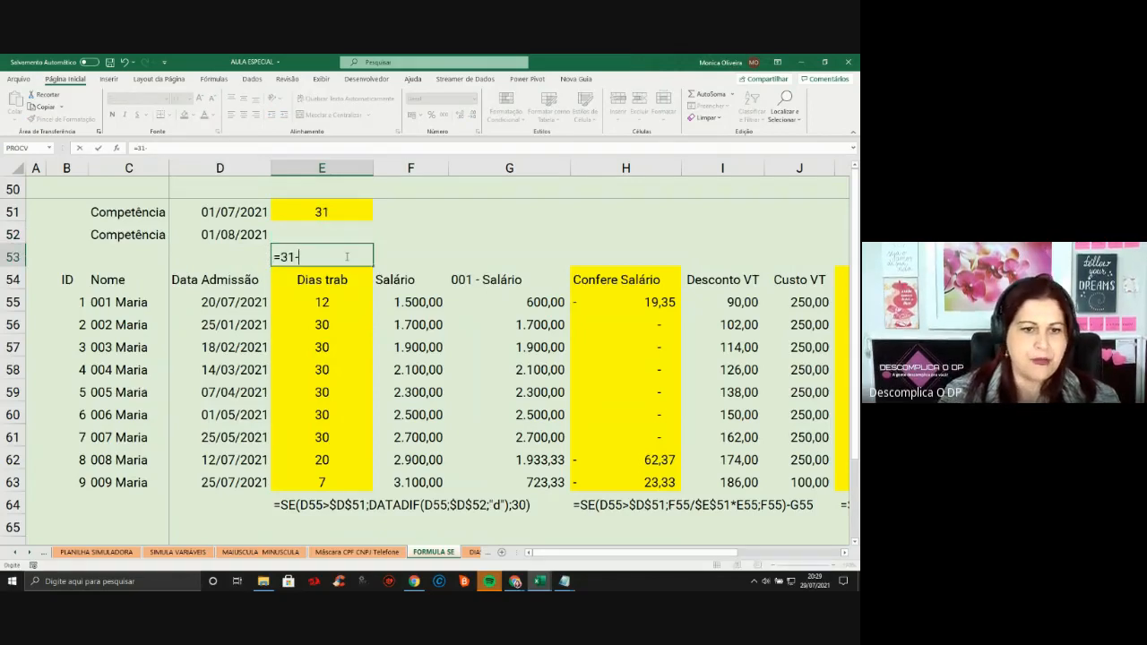
text(-19)
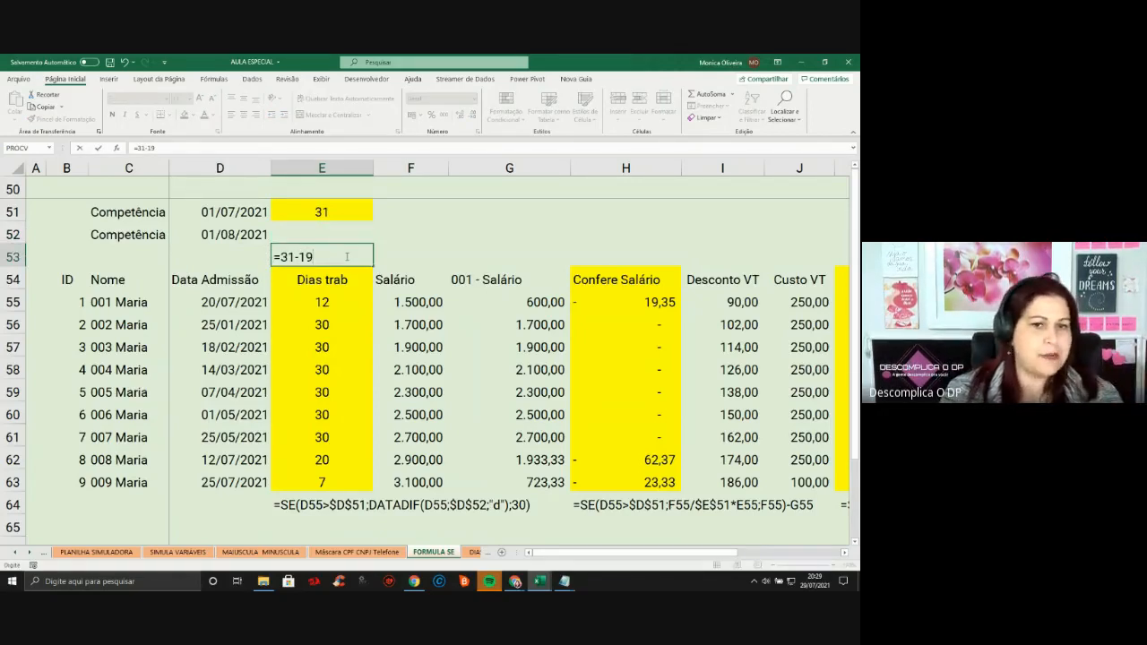
key(Return)
click(346, 257)
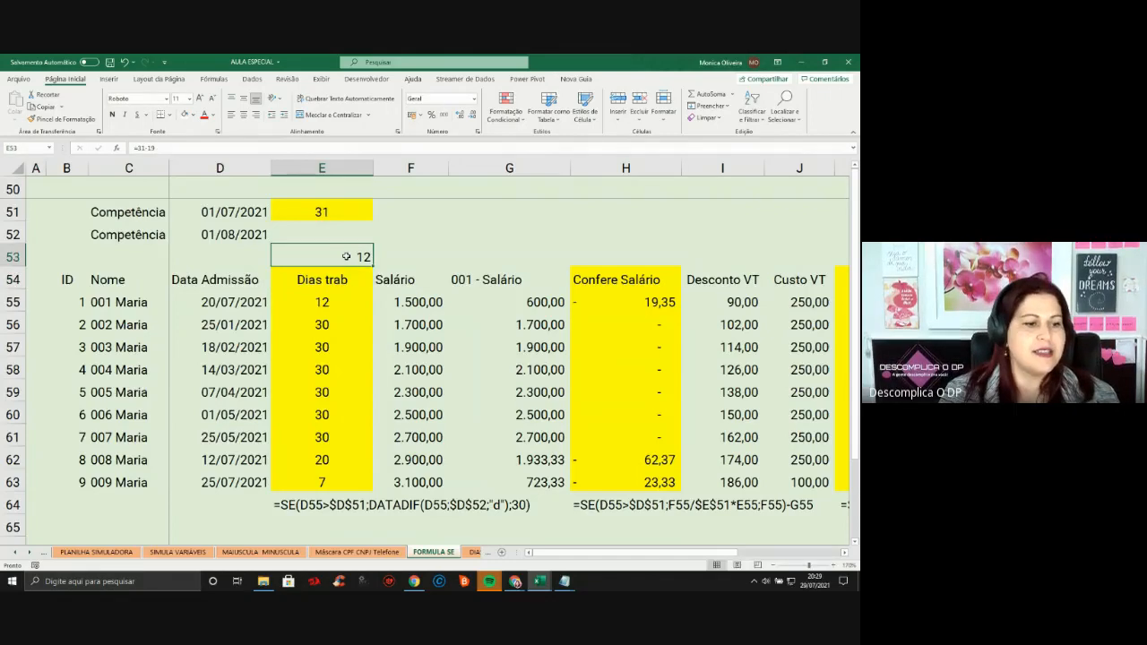
key(Delete)
key(Down)
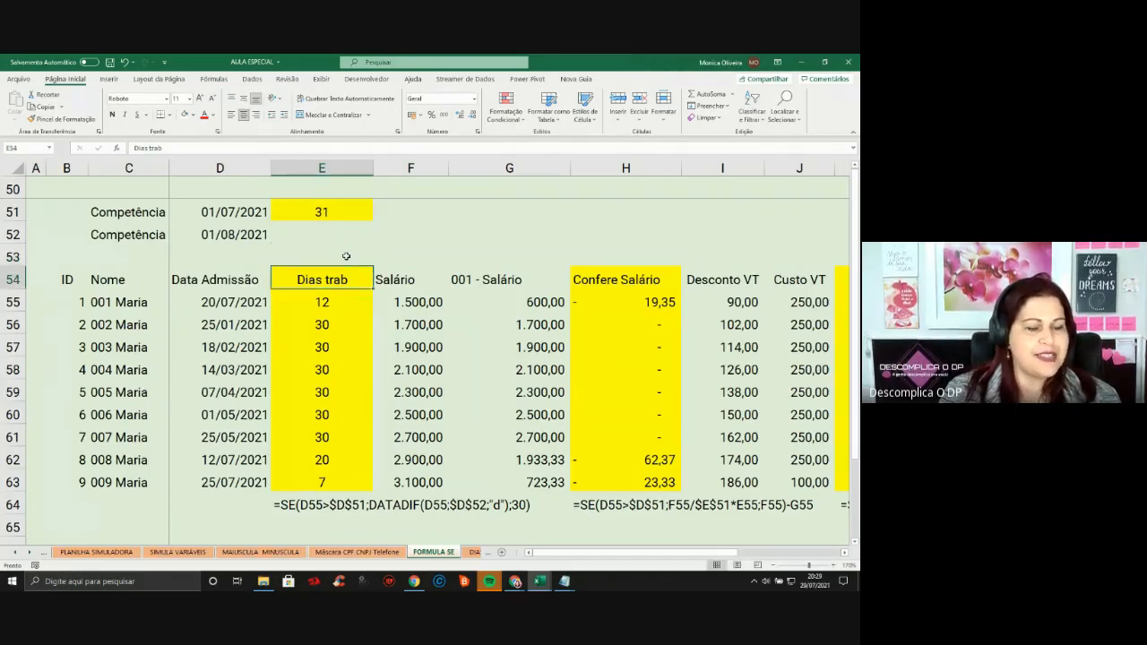
key(Down)
key(Right)
key(Right)
key(Right)
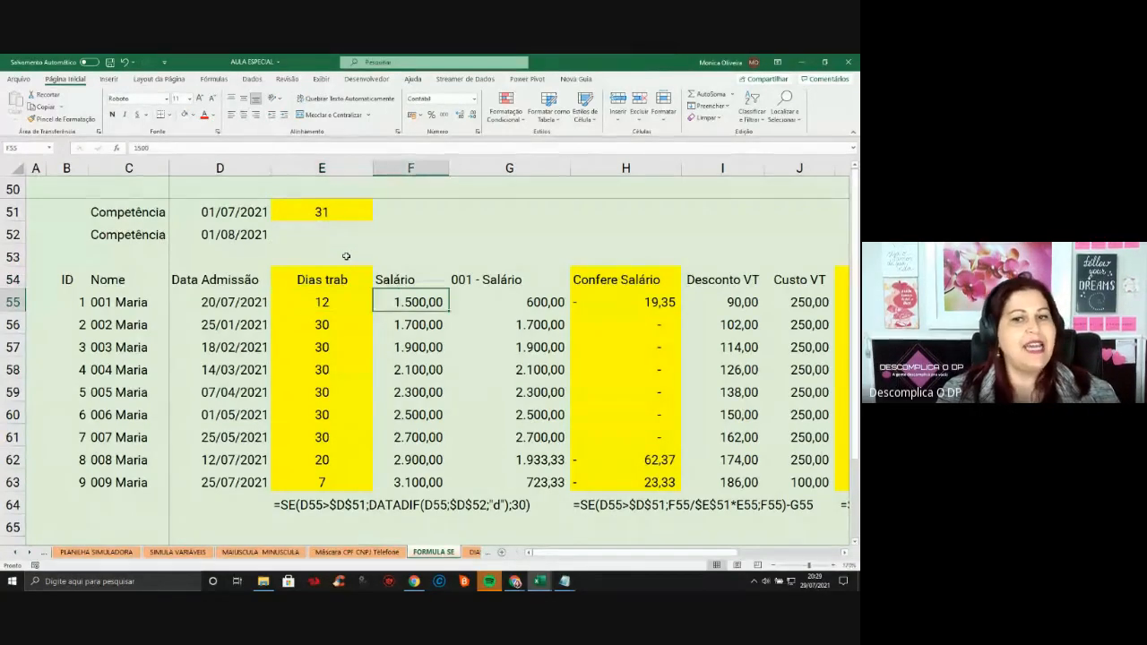
key(Left)
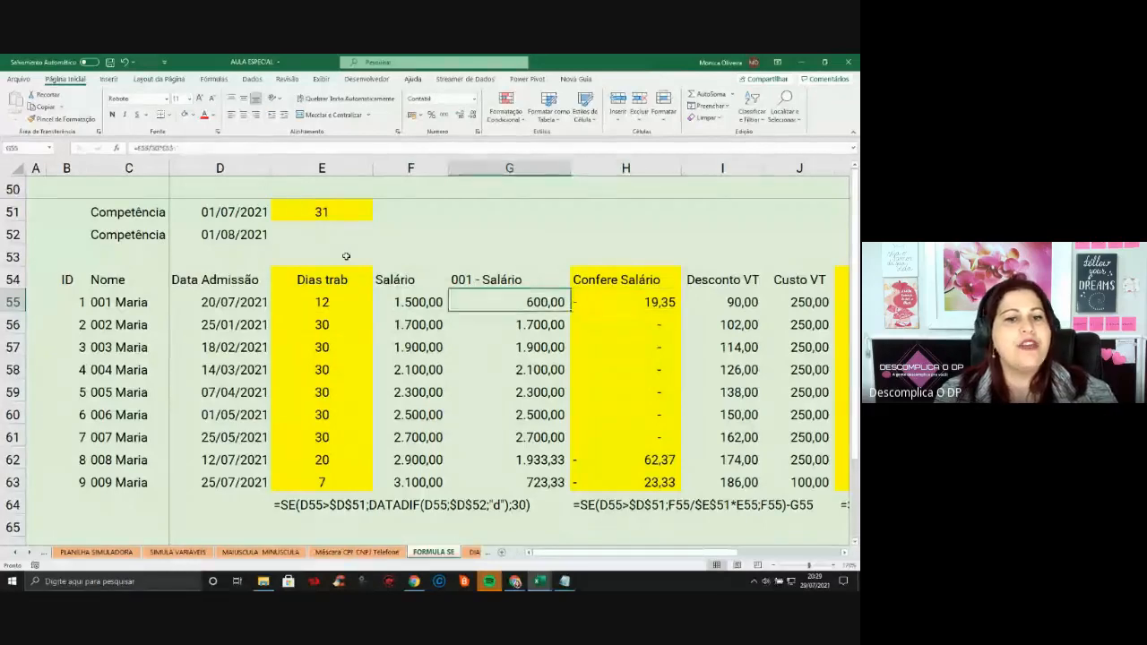
key(Left)
key(Right)
key(Right)
key(Right)
key(Left)
key(Left)
key(Left)
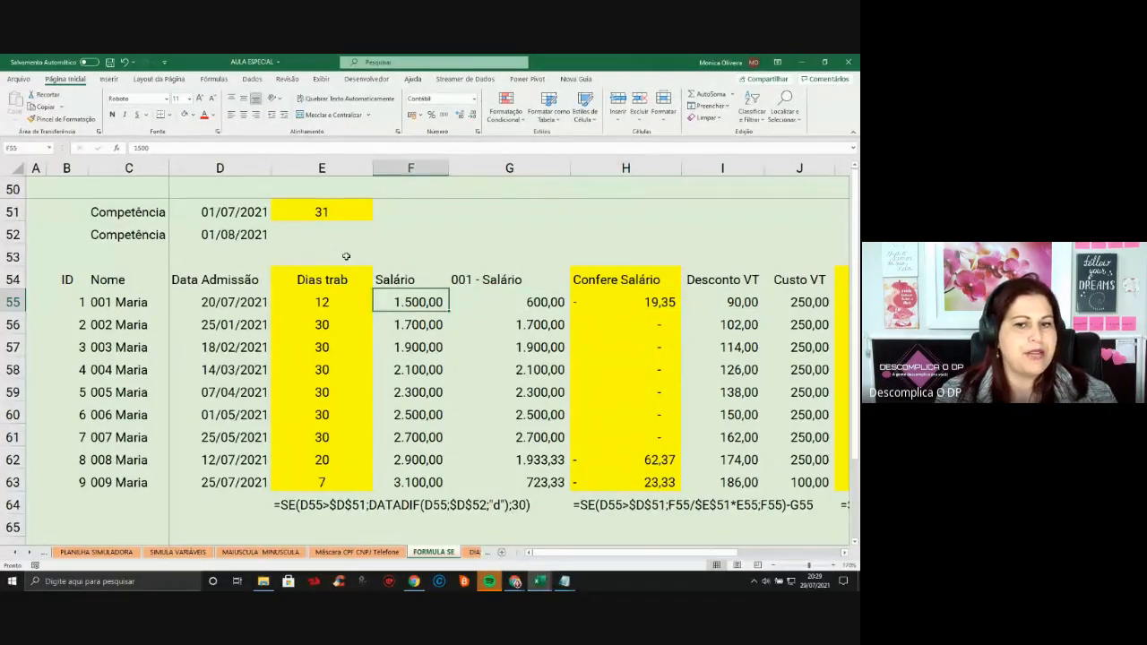
key(Right)
key(Left)
key(Right)
key(Left)
key(Right)
key(Right)
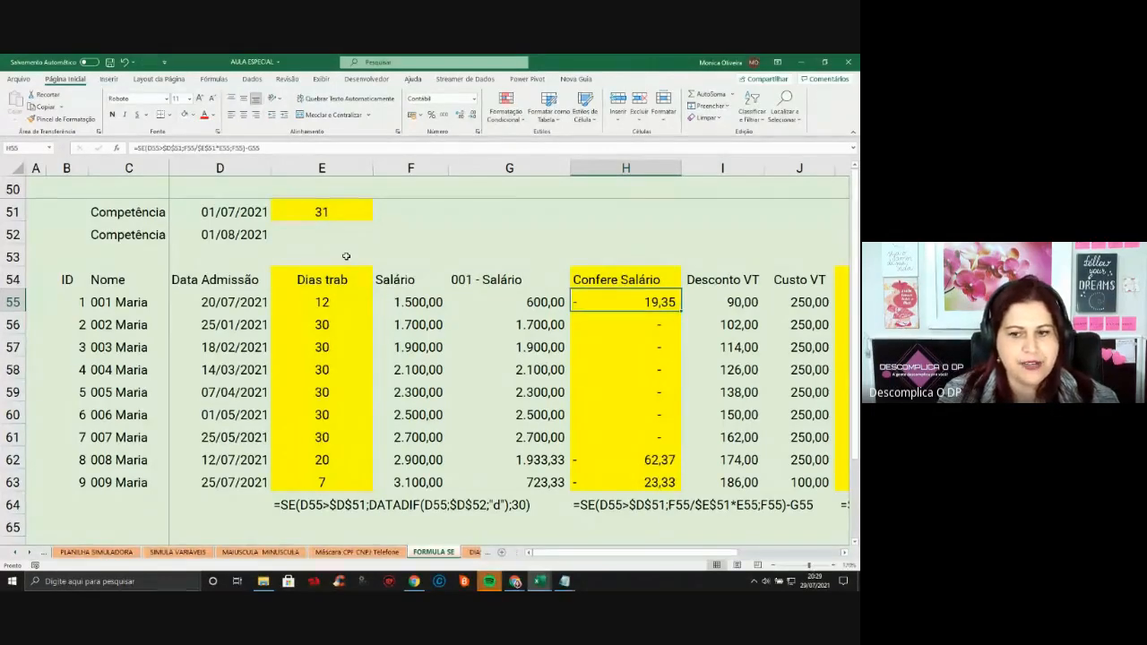
key(F2)
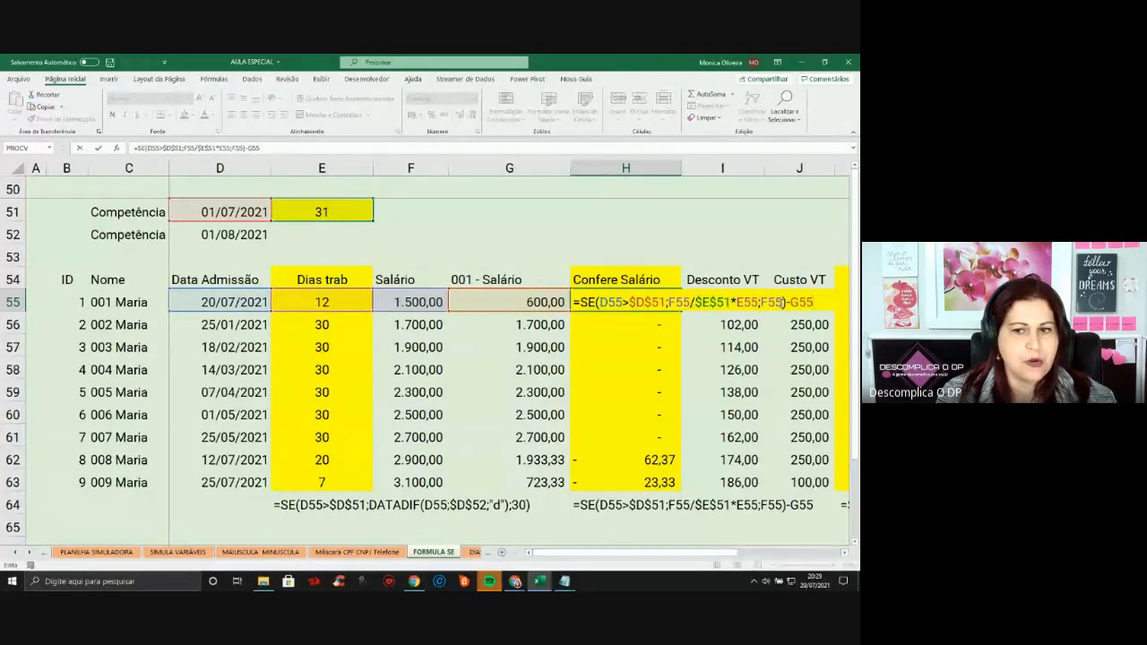
Confirm H55's Confere Salário formula, fill it down to row 63, and review its references
key(Return)
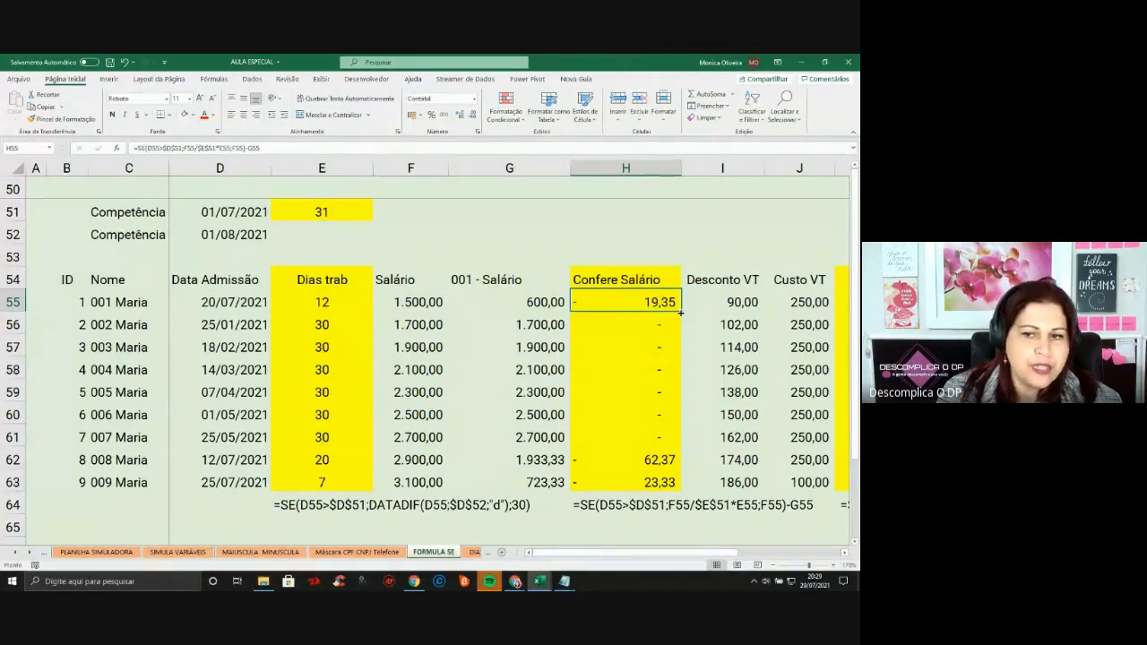
drag(681, 313, 685, 491)
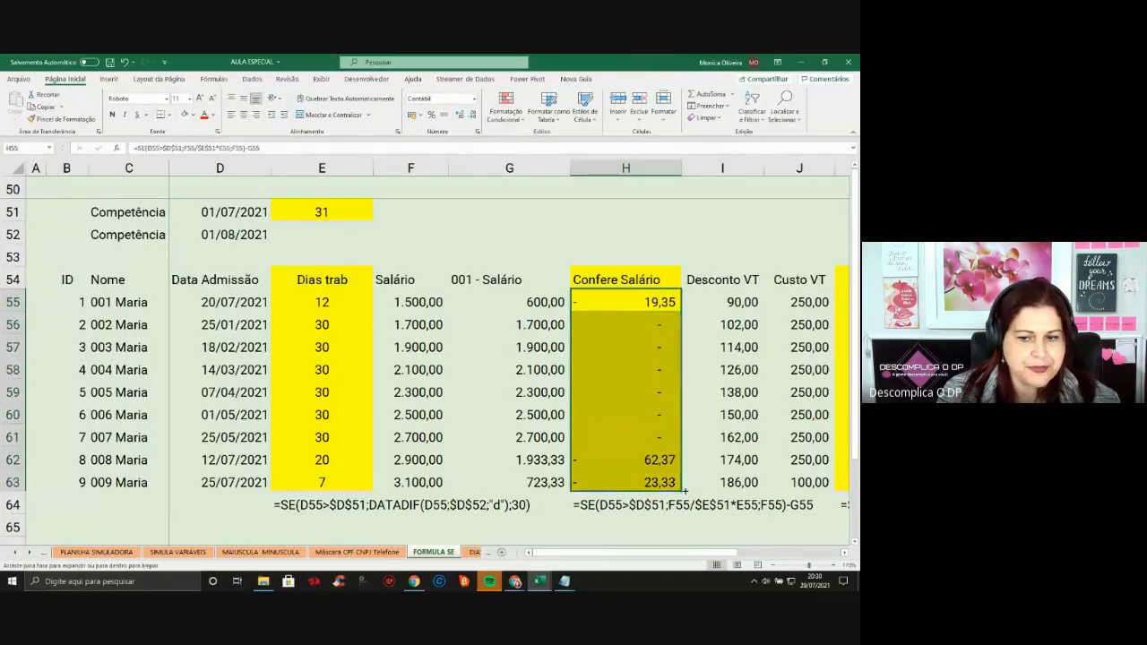
click(678, 363)
click(641, 300)
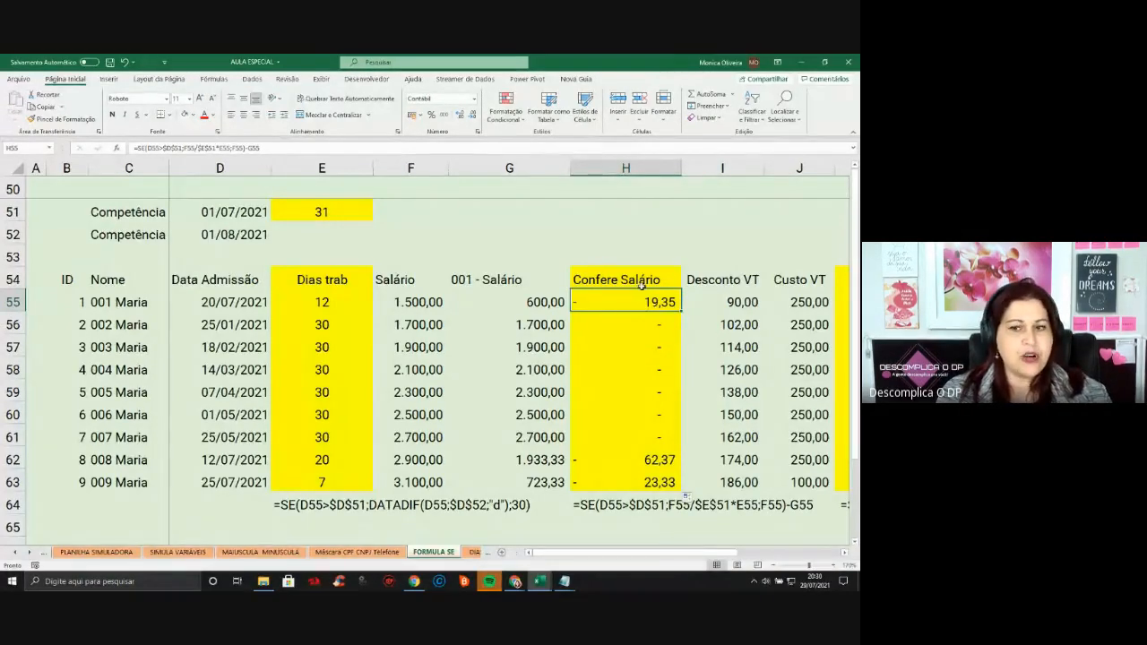
key(F2)
key(Escape)
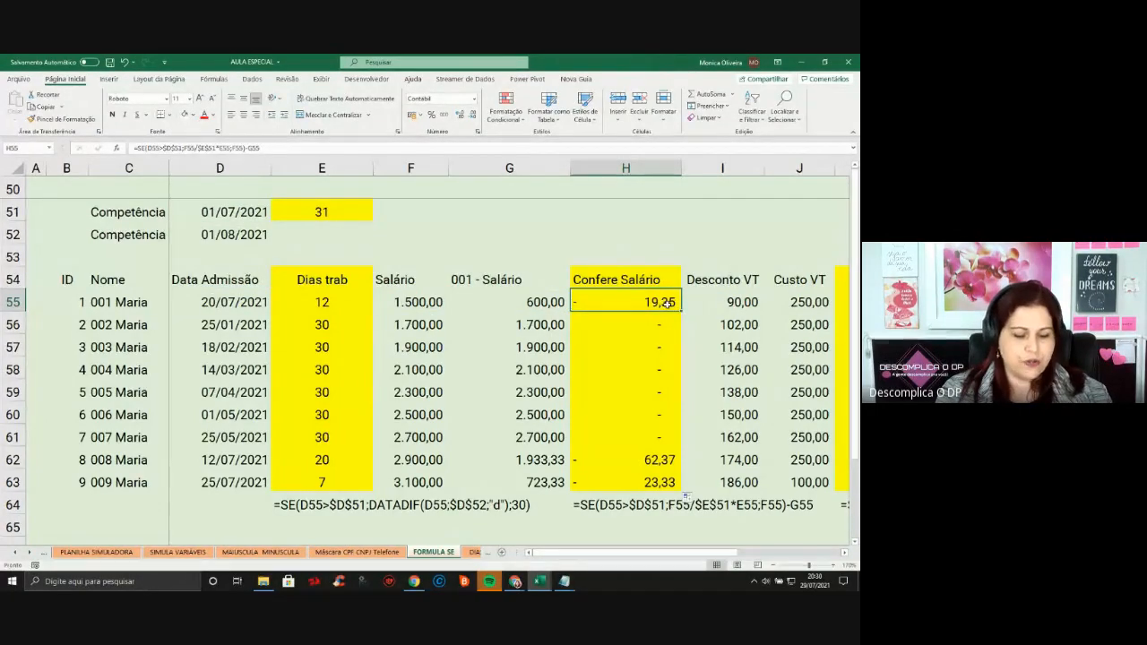
double_click(664, 302)
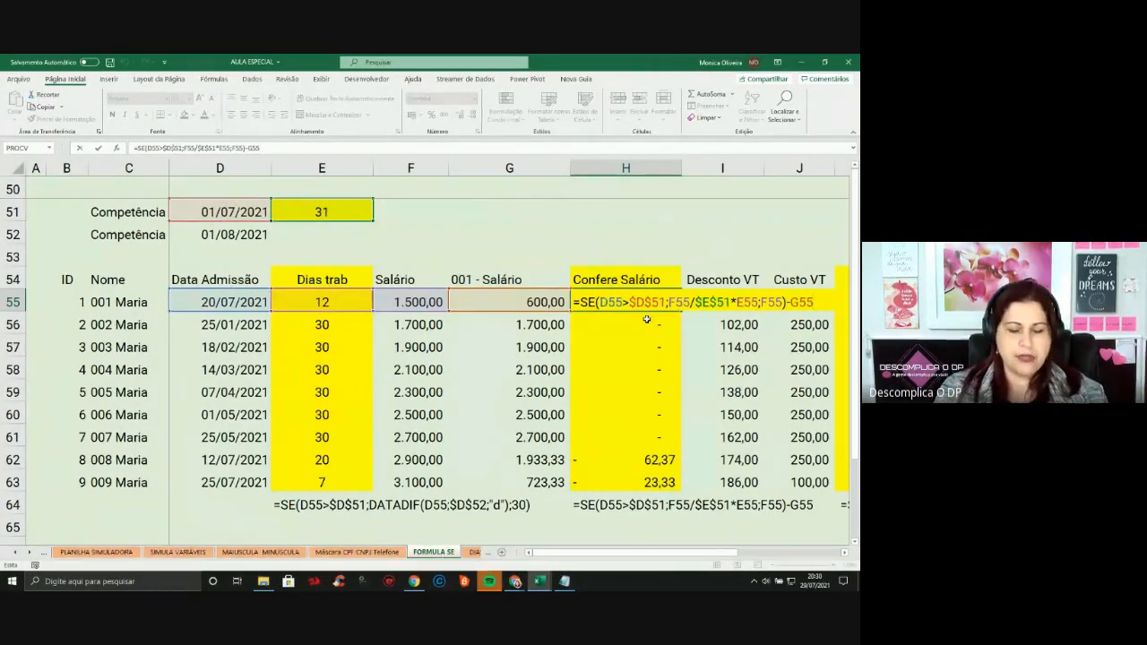
key(Escape)
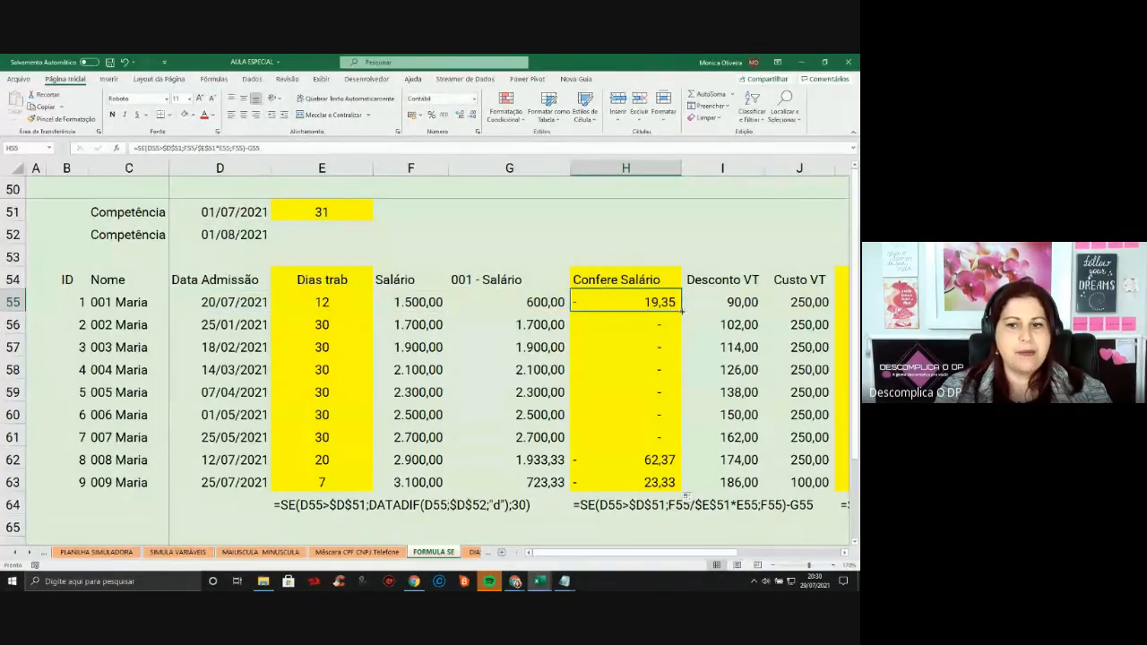
Extend H55's check formula through row 64 and verify the results in H63 and H62
drag(683, 311, 680, 513)
click(647, 473)
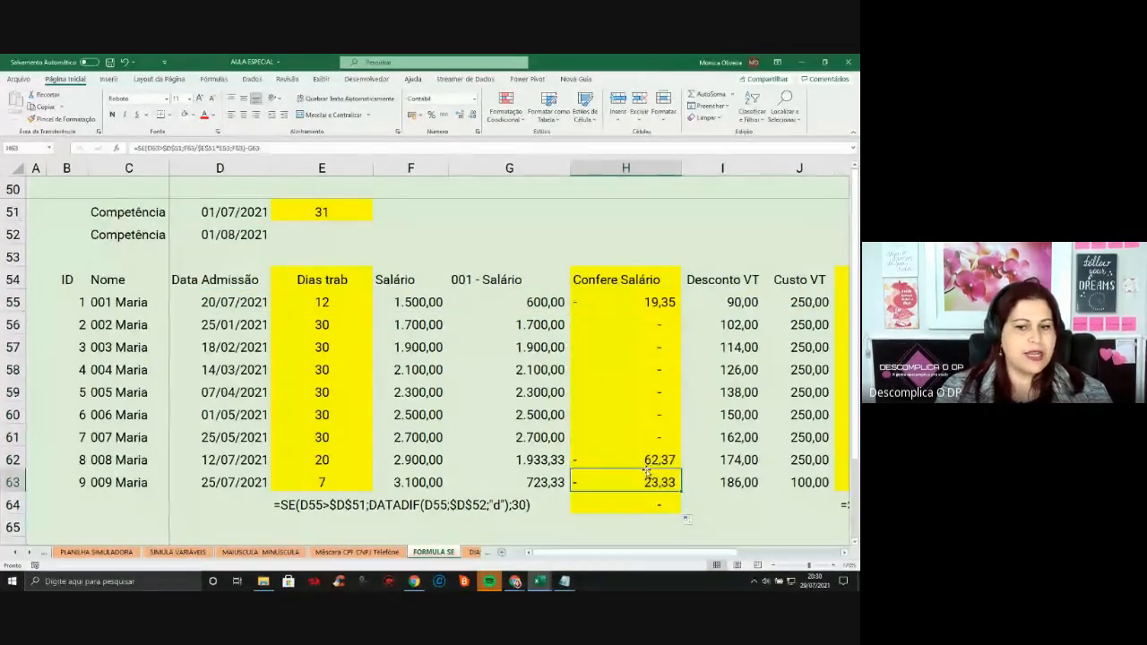
click(654, 303)
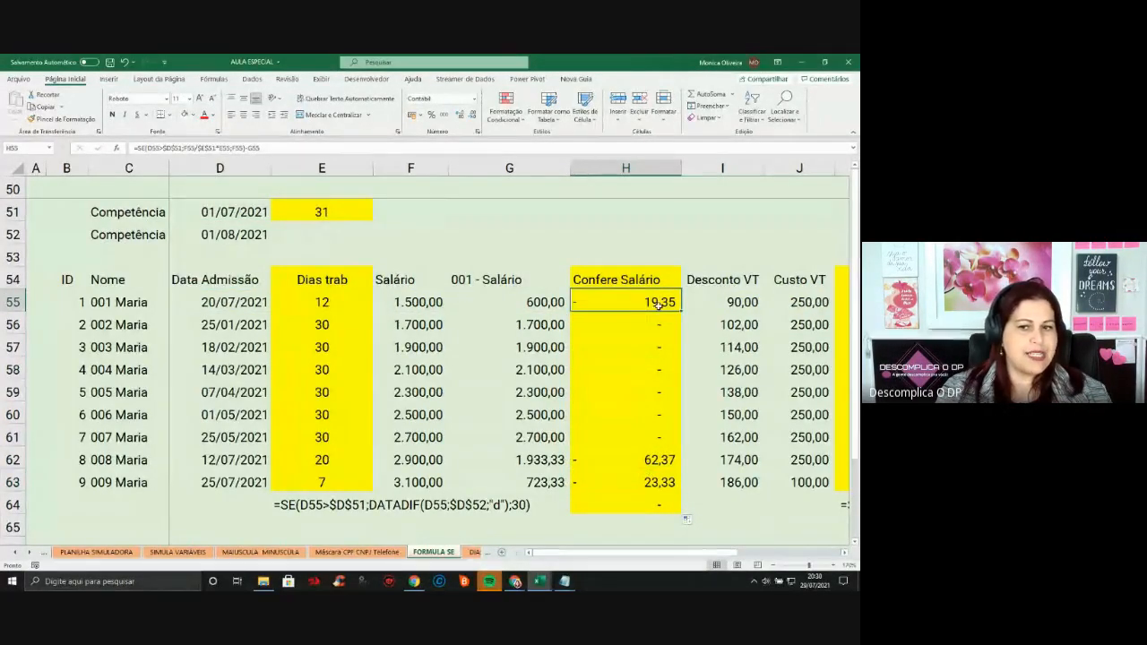
click(657, 460)
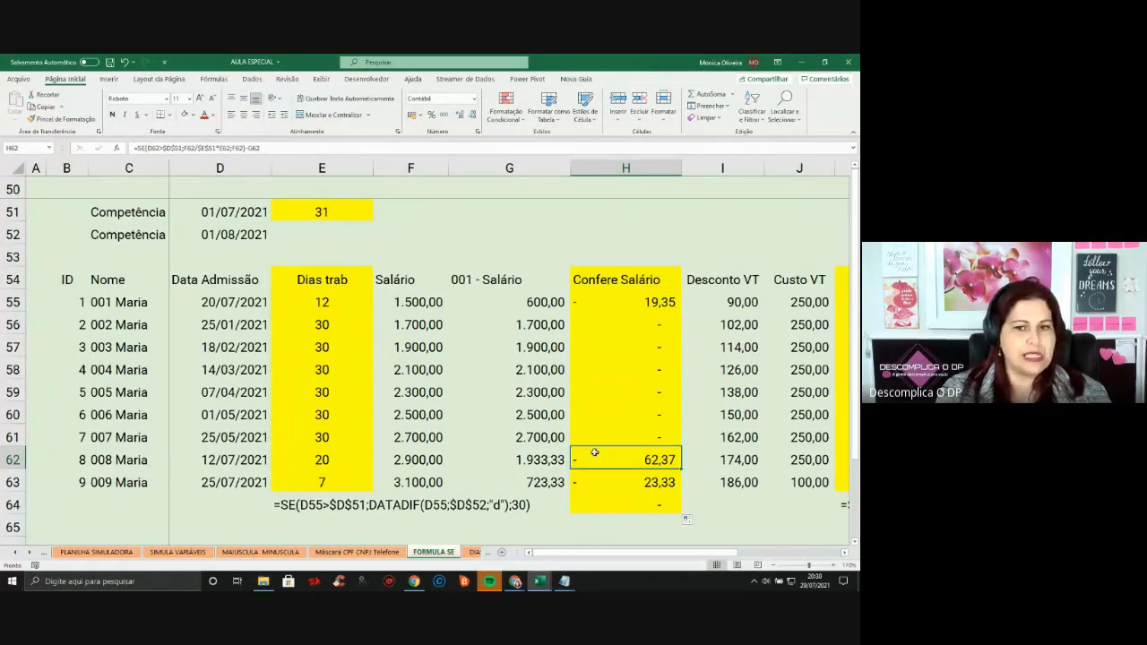
click(637, 301)
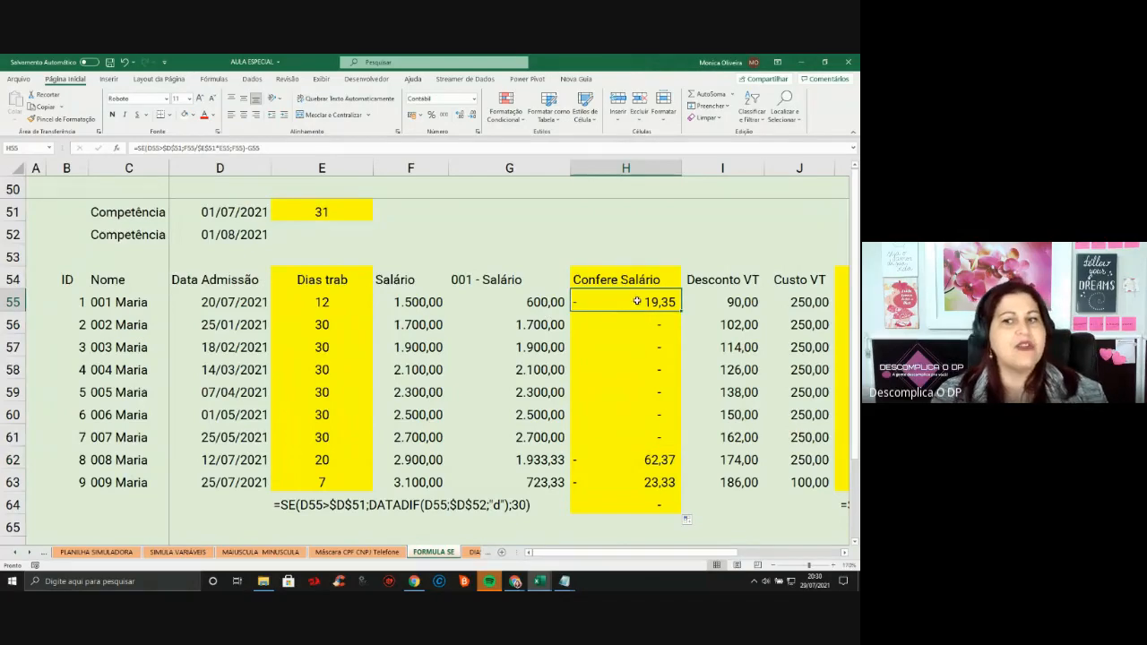
key(Right)
key(Right)
key(Right)
key(Right)
key(Right)
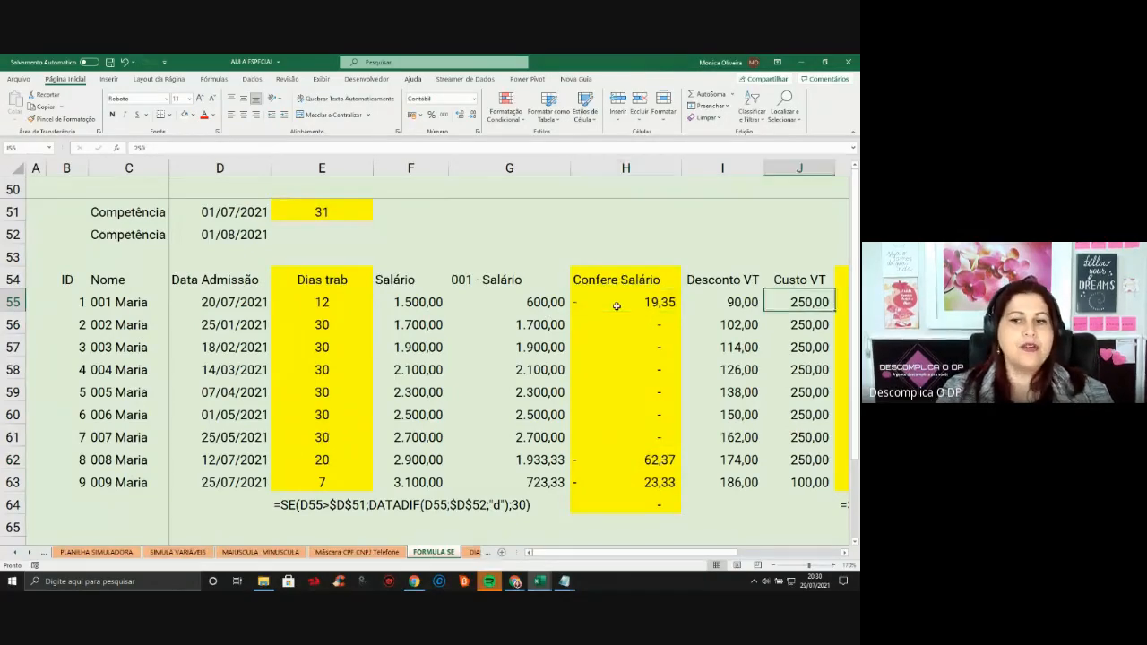
Review row 55's Desconto VT, Custo VT and Confere VT values, then K63's Atenção result
key(Left)
key(Left)
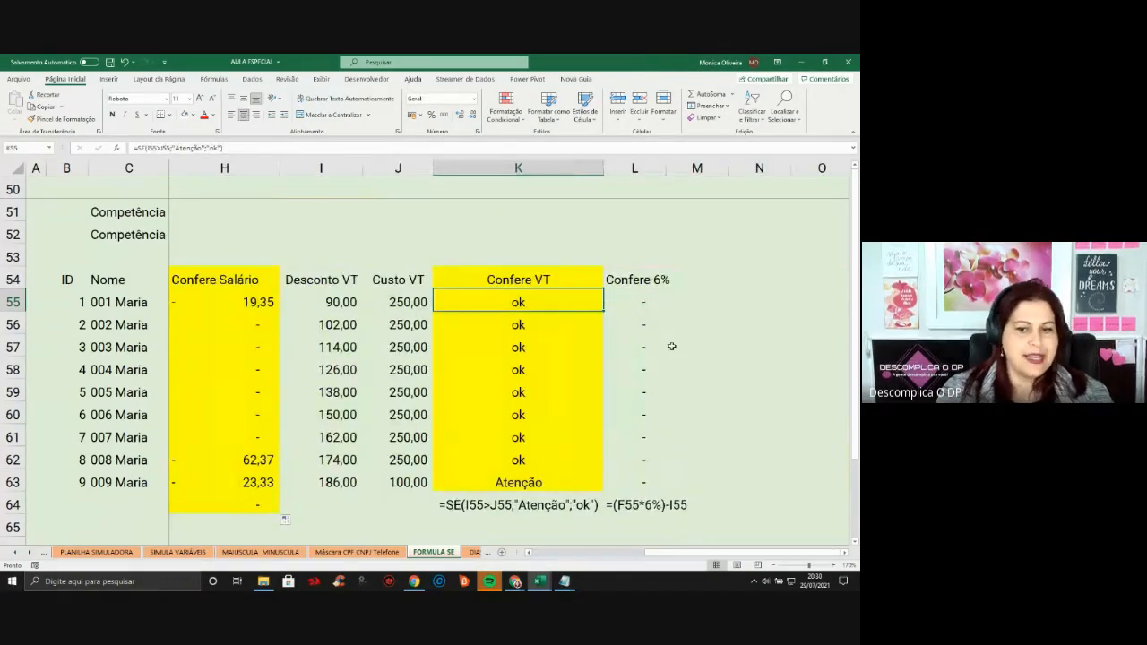
key(Left)
key(Left)
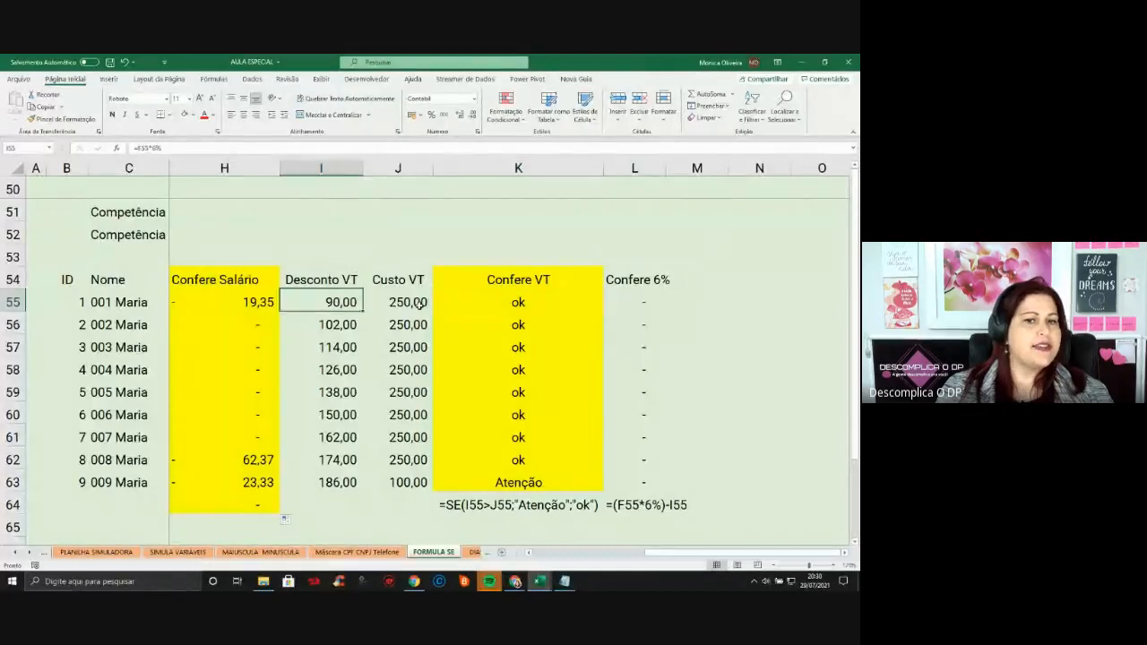
key(Right)
click(342, 160)
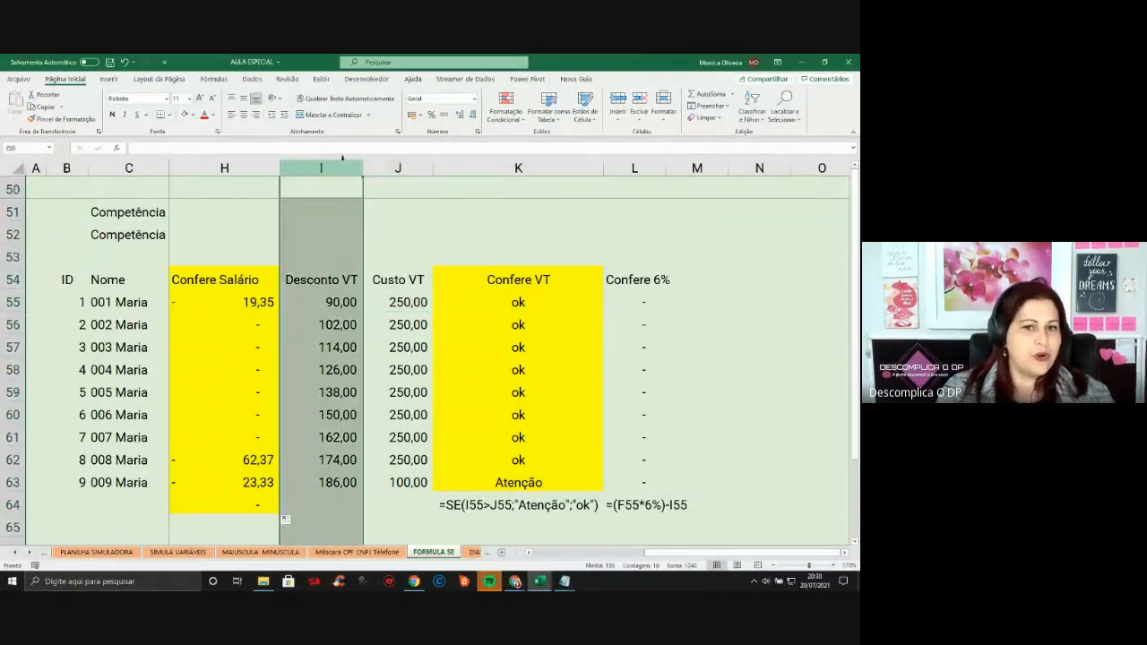
click(400, 169)
click(518, 303)
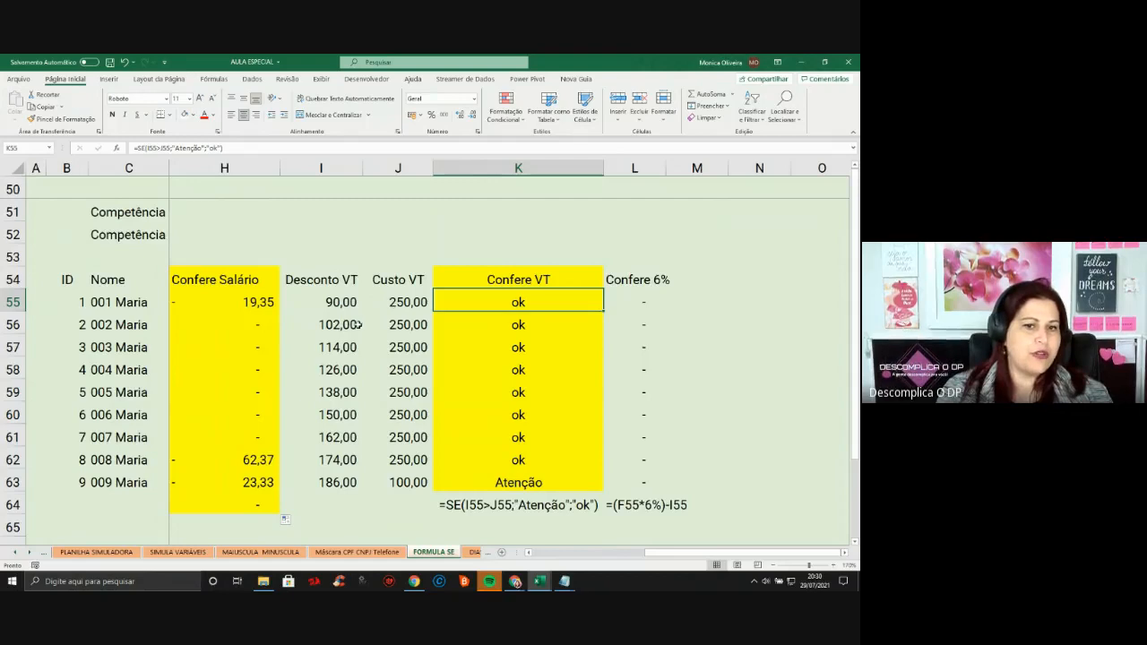
click(520, 477)
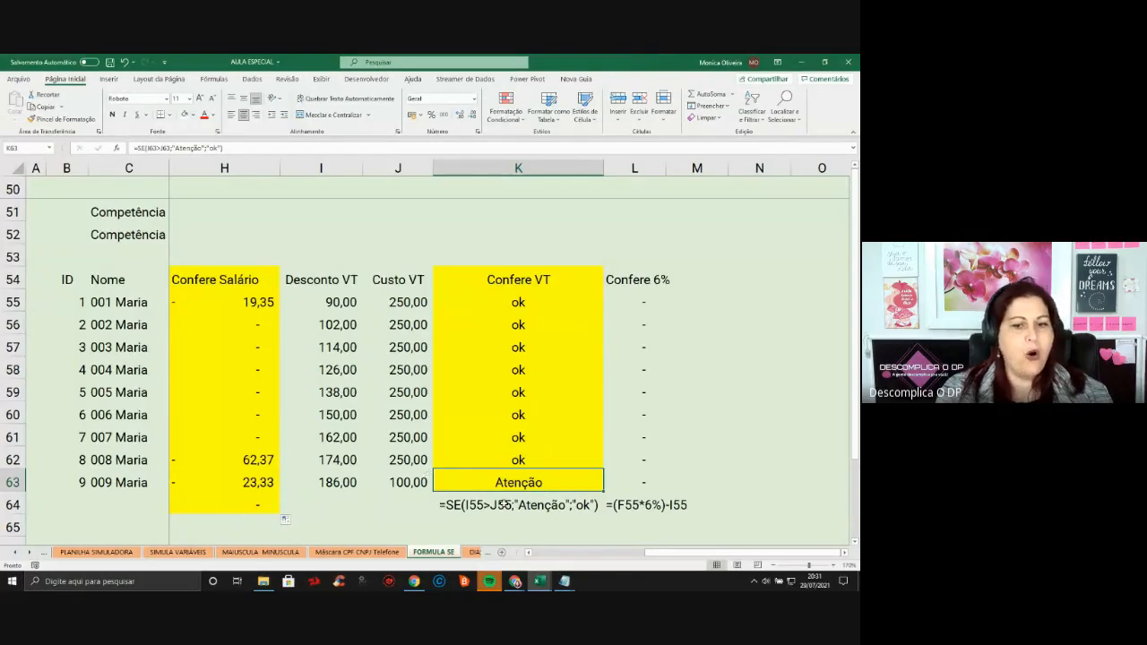
Close the Ajuda pane and view K63's =SE formula before returning to K55
key(F1)
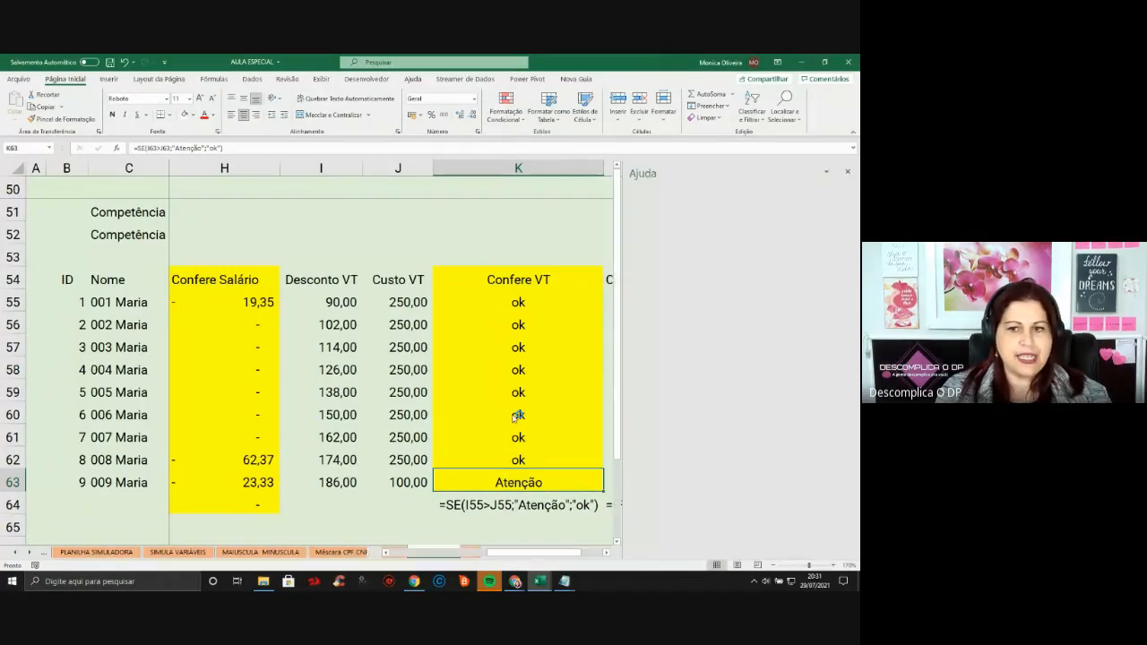
click(848, 172)
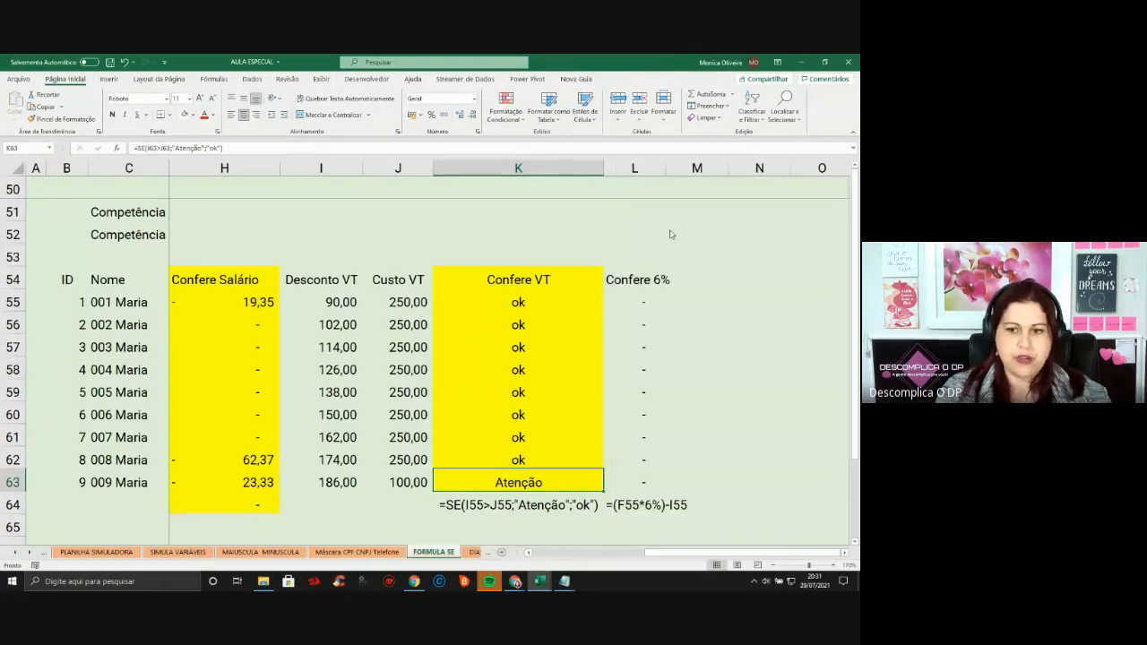
double_click(509, 475)
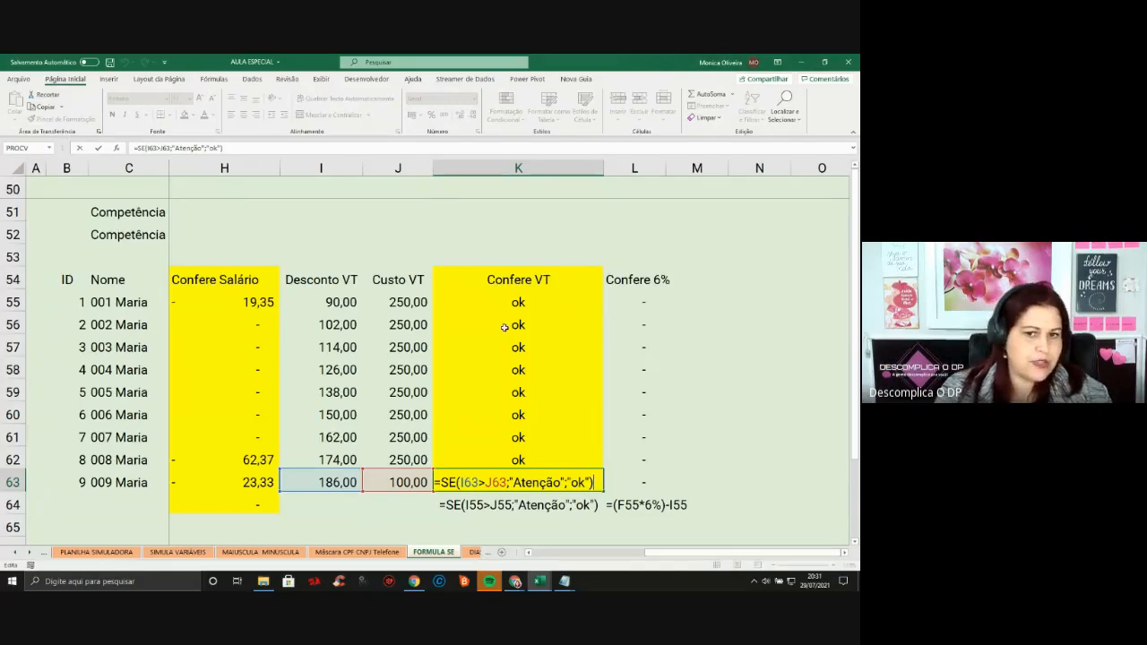
click(520, 303)
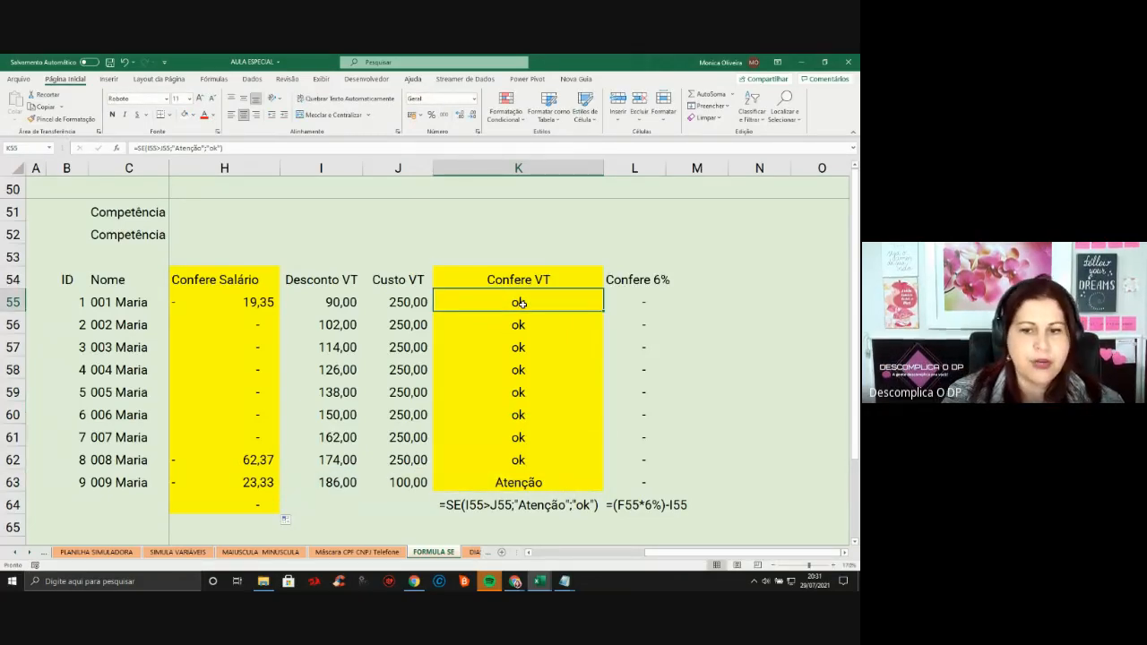
Retype K55 as =SE(I55>J55;"Atenção";"ok"), returning ok for the 90,00 discount
text(=SE()
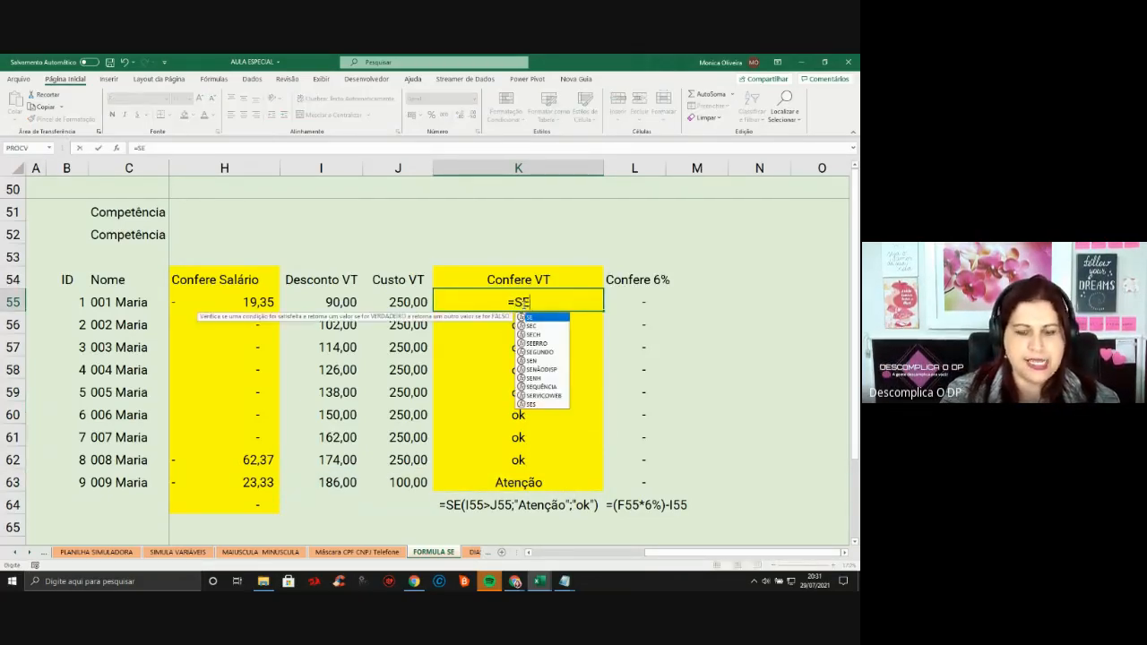
click(304, 303)
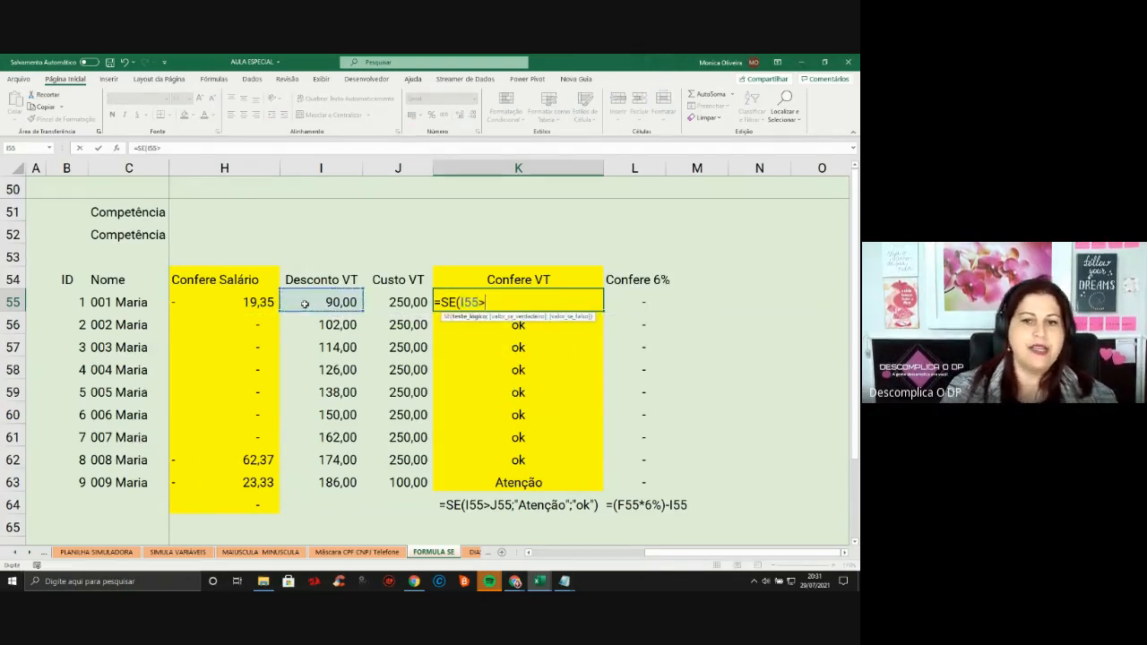
text(>)
click(385, 303)
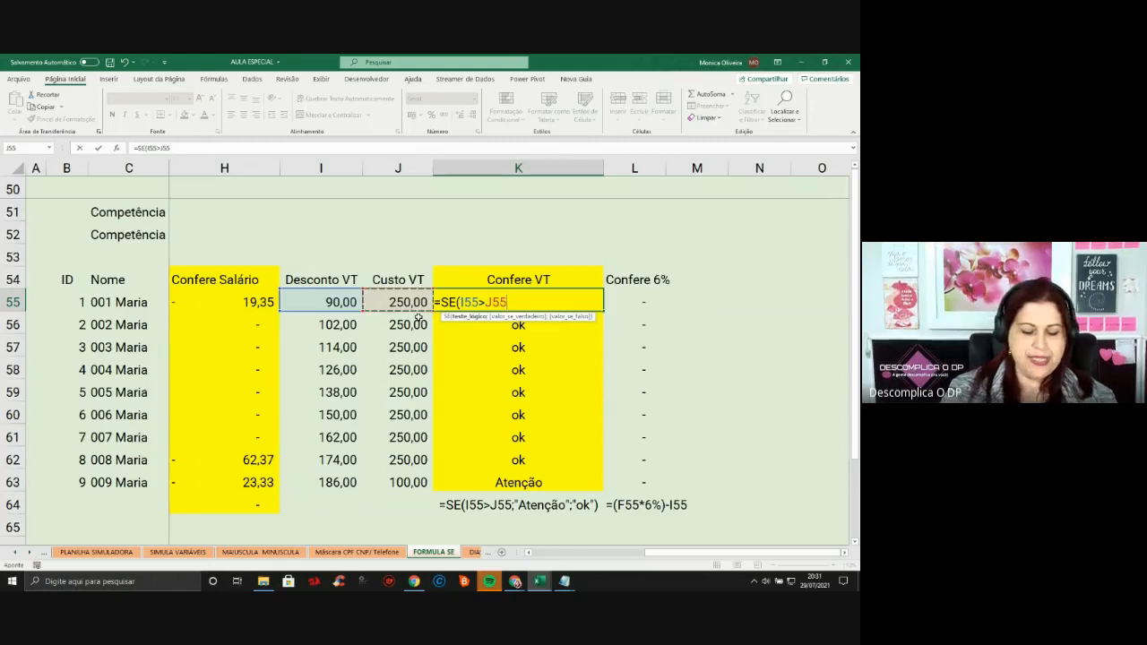
text(;"aTENÇÃO)
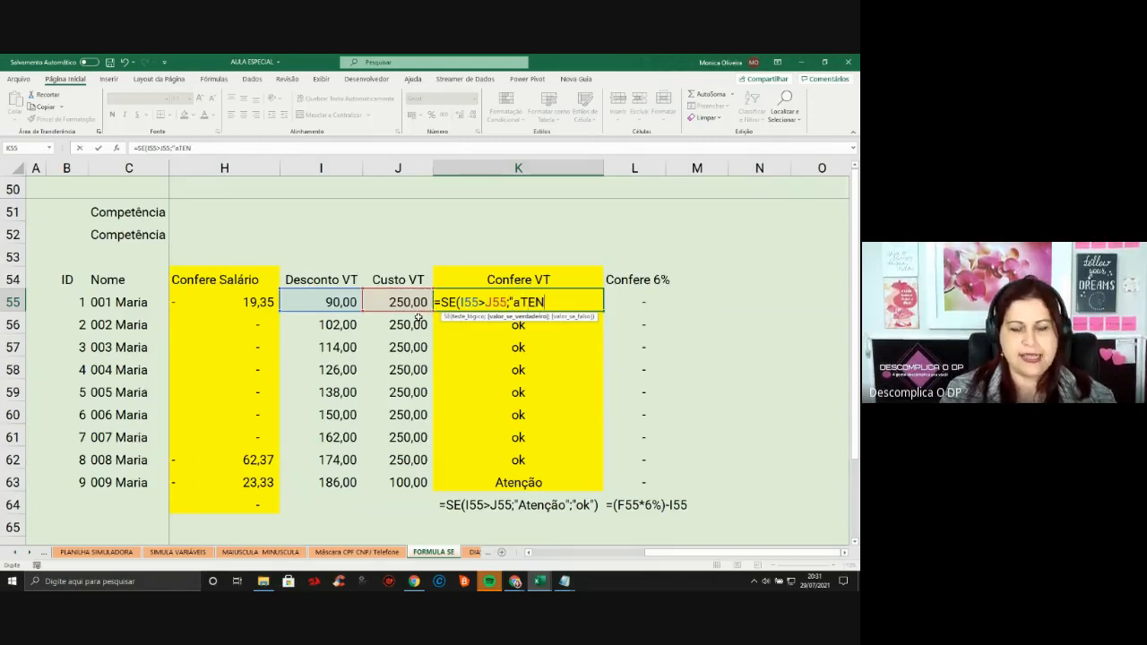
key(BackSpace)
key(BackSpace)
key(BackSpace)
key(BackSpace)
key(BackSpace)
key(BackSpace)
key(BackSpace)
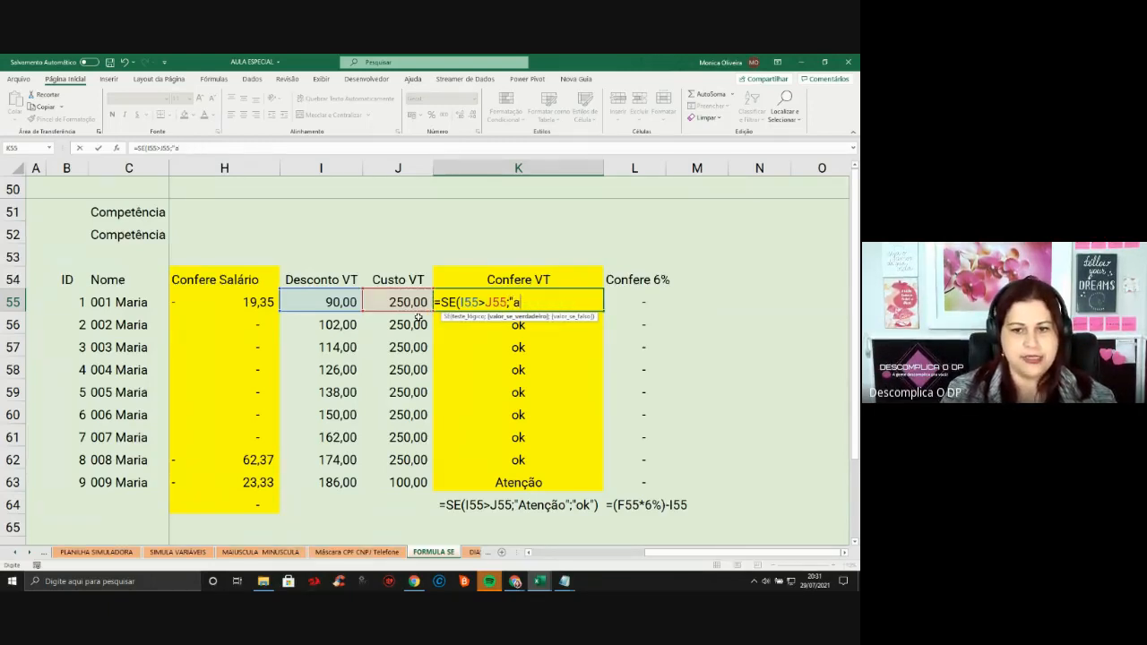
text(At)
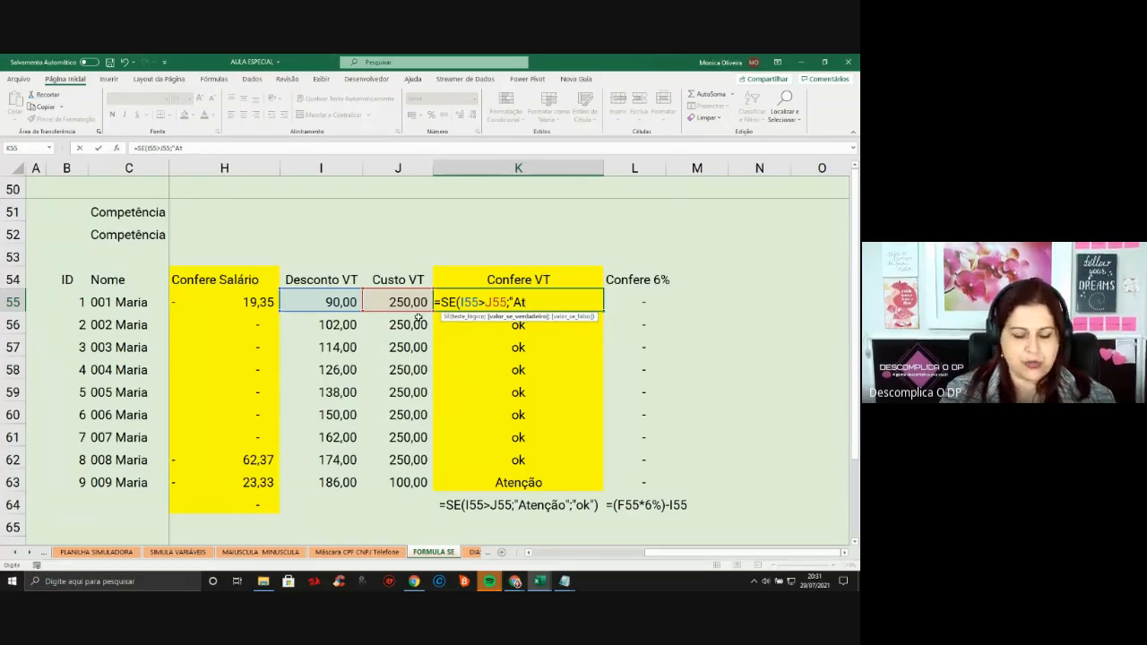
text(renção)
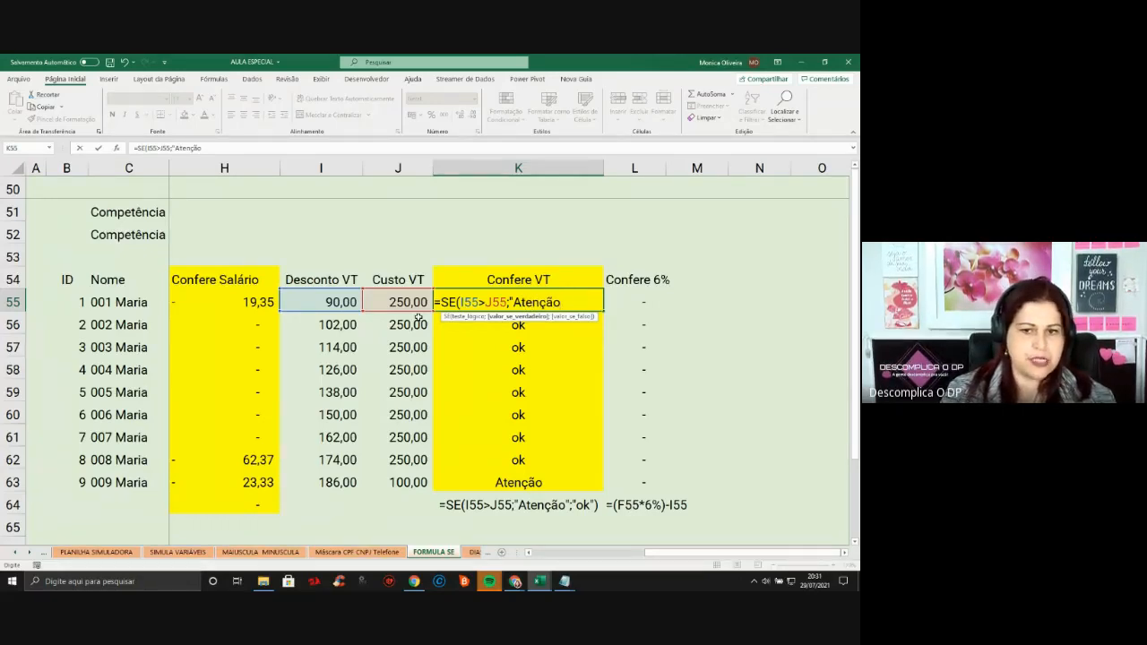
text(")
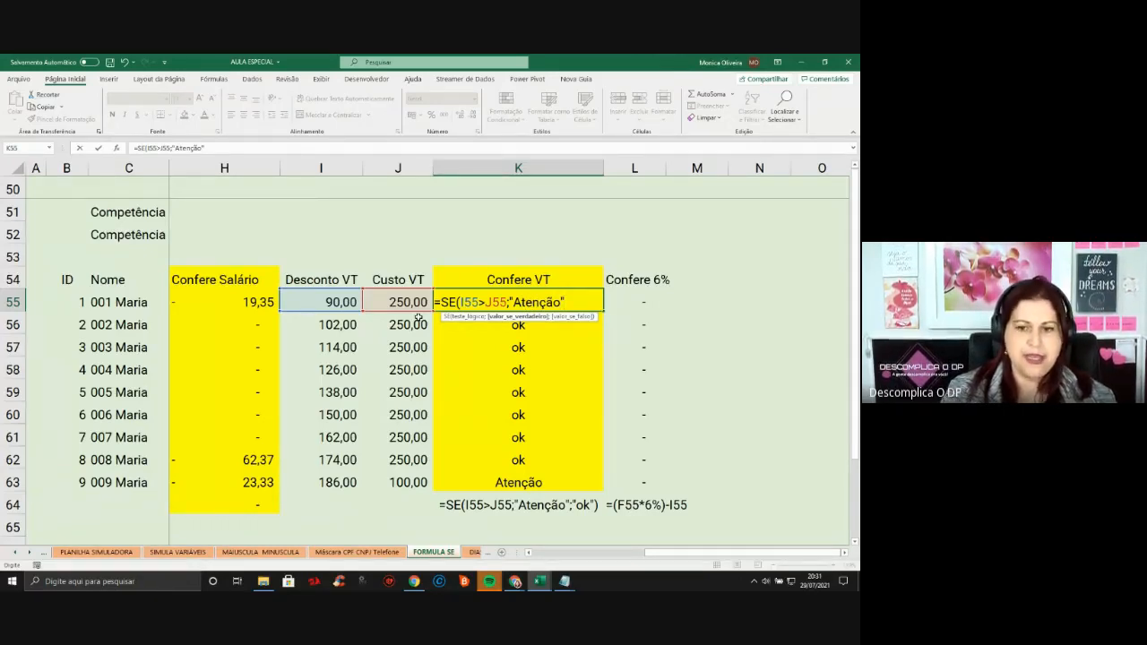
text(;)
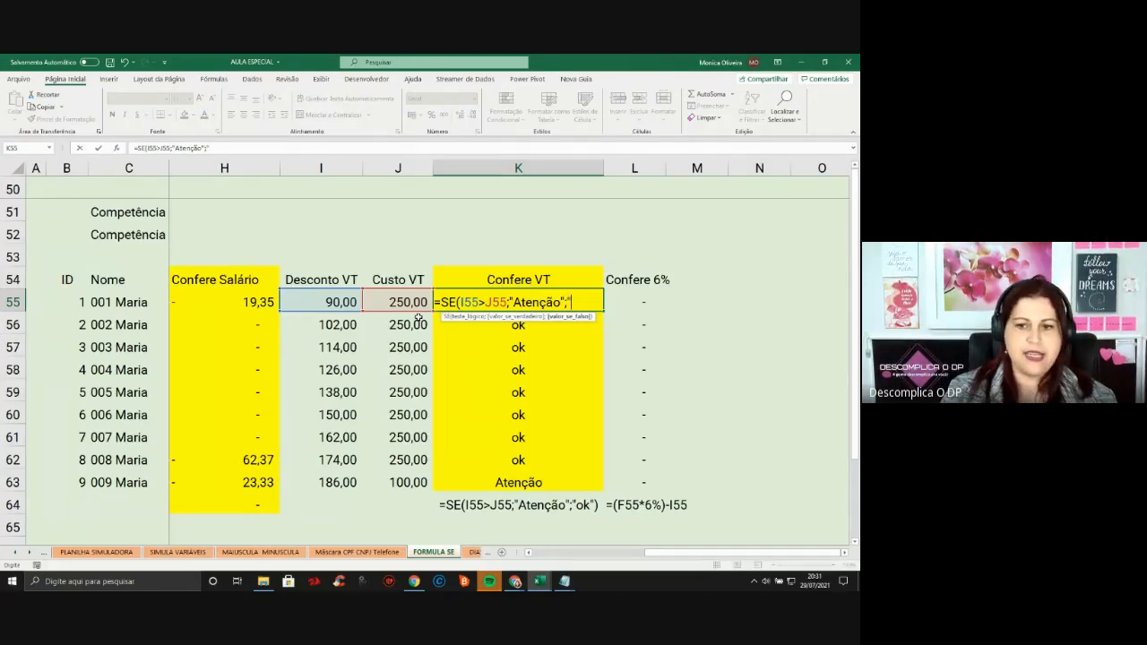
text("ok"))
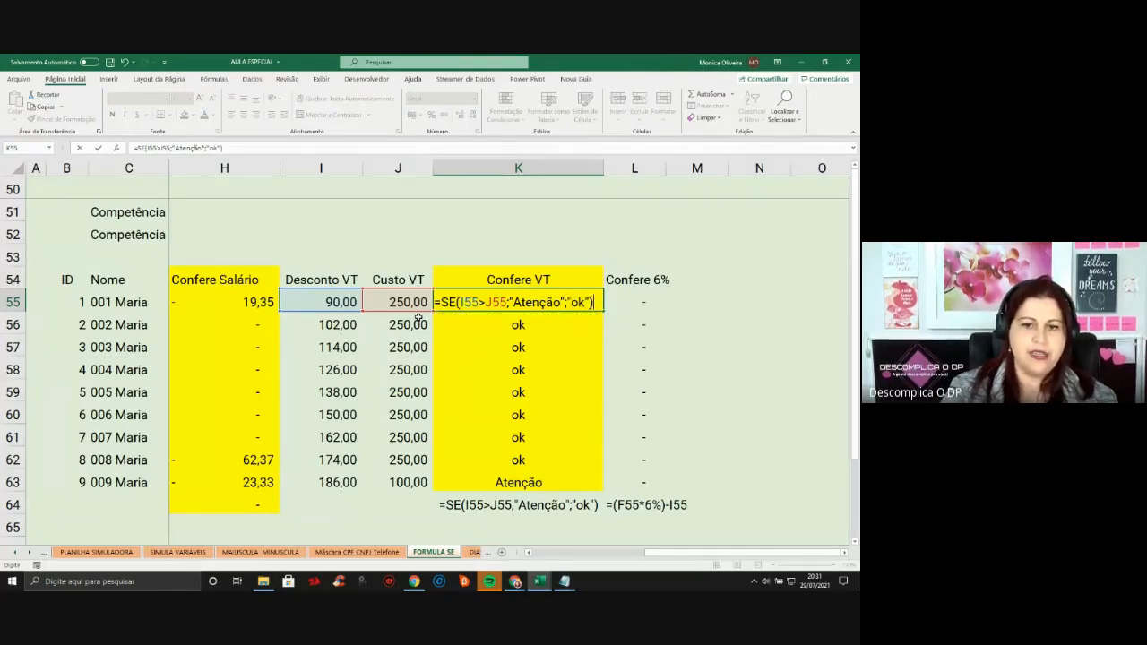
key(Return)
click(539, 296)
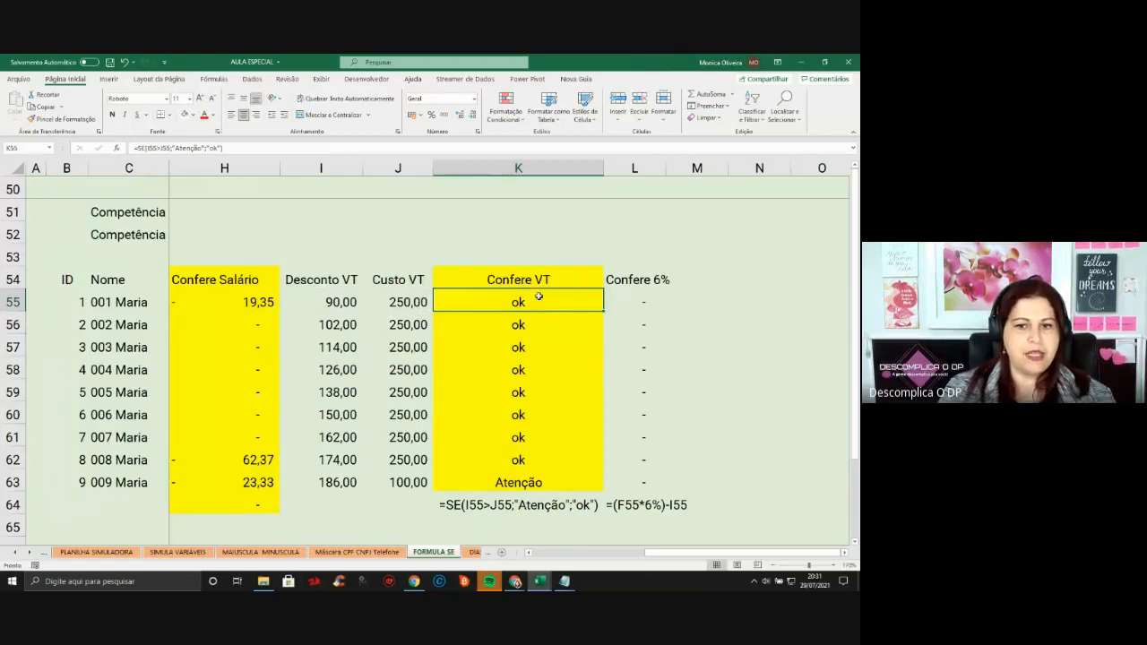
Change row 55's Desconto VT in I55 to 300
click(328, 302)
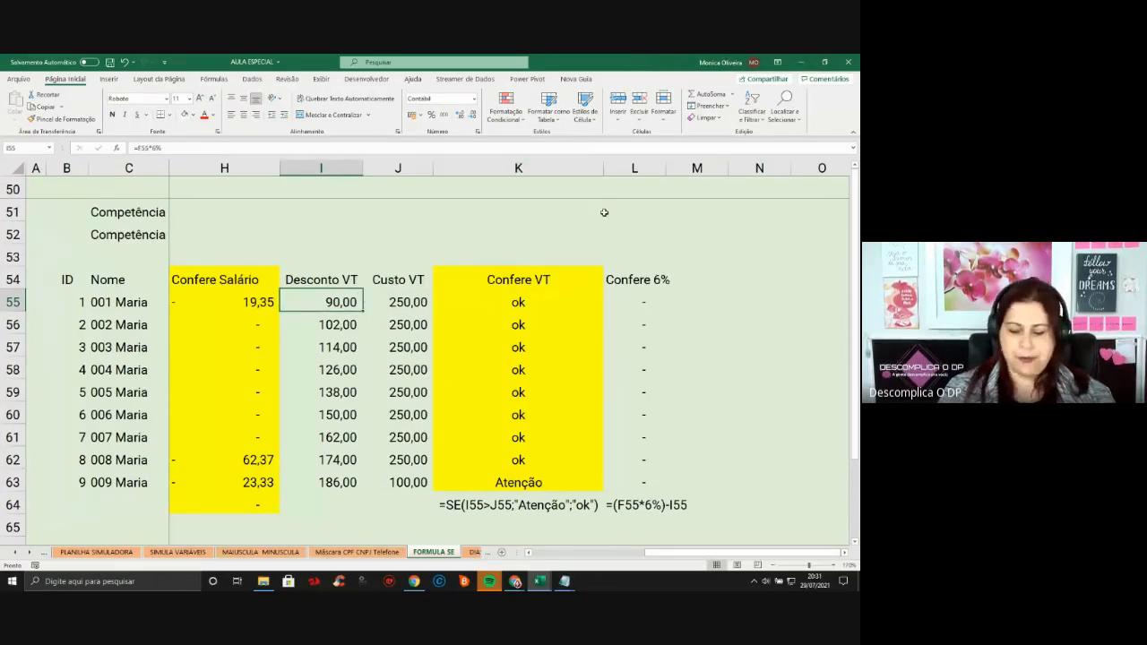
text(300)
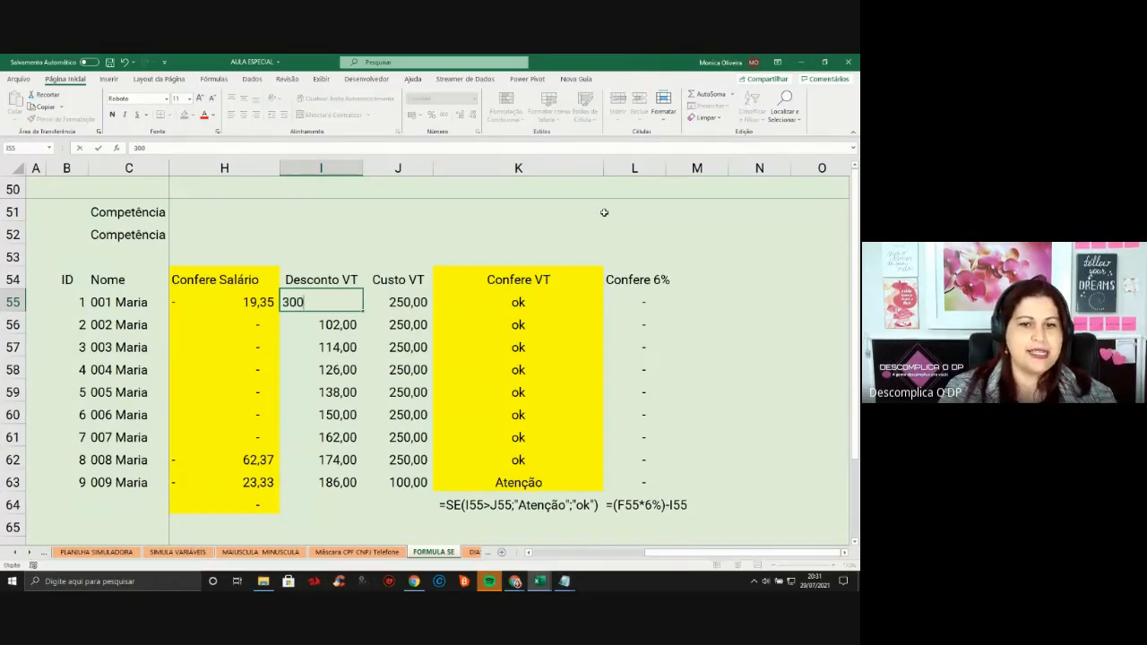
key(Return)
Inspect K55's new Atenção result and the formulas in K57, H56 and J55
click(526, 303)
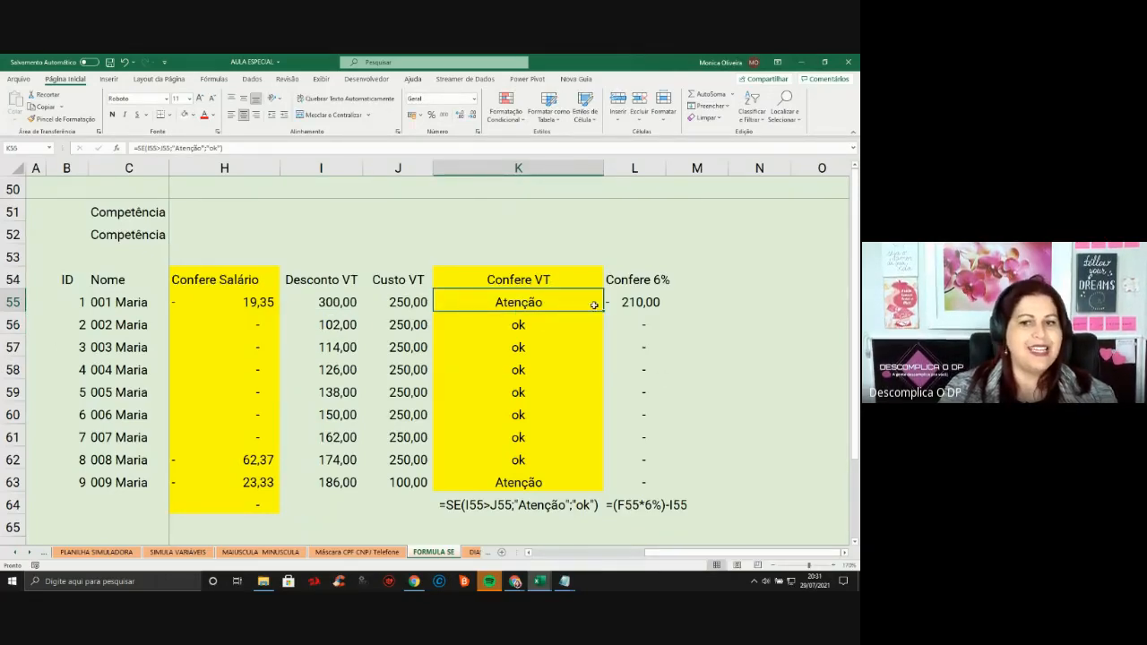
click(518, 168)
click(515, 345)
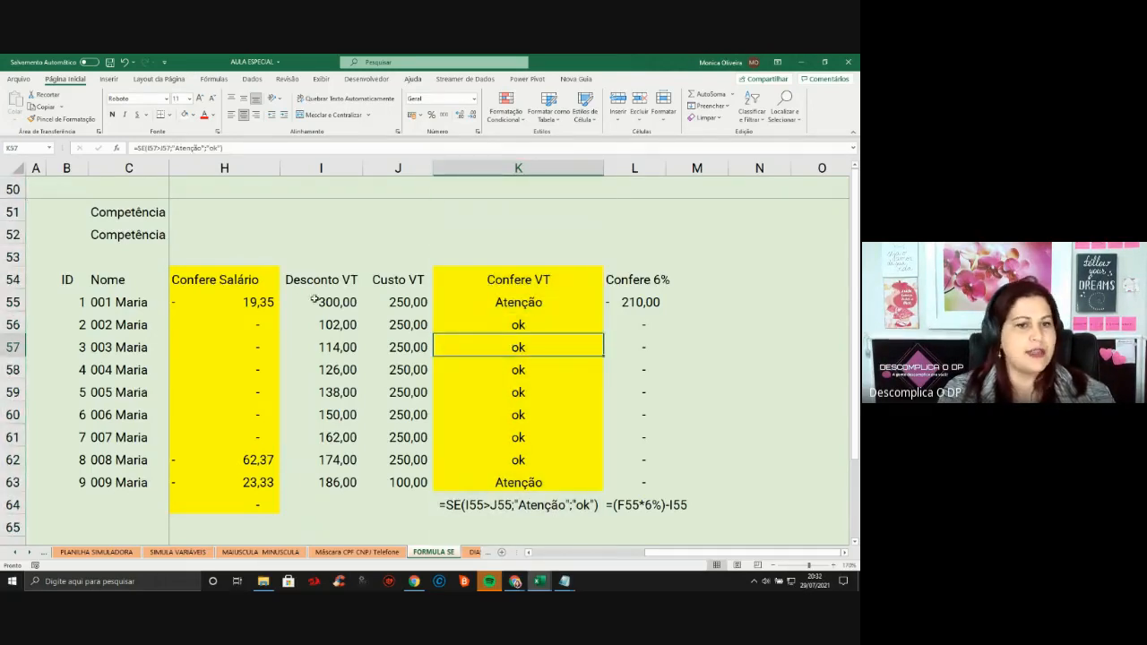
key(Up)
key(Up)
click(254, 317)
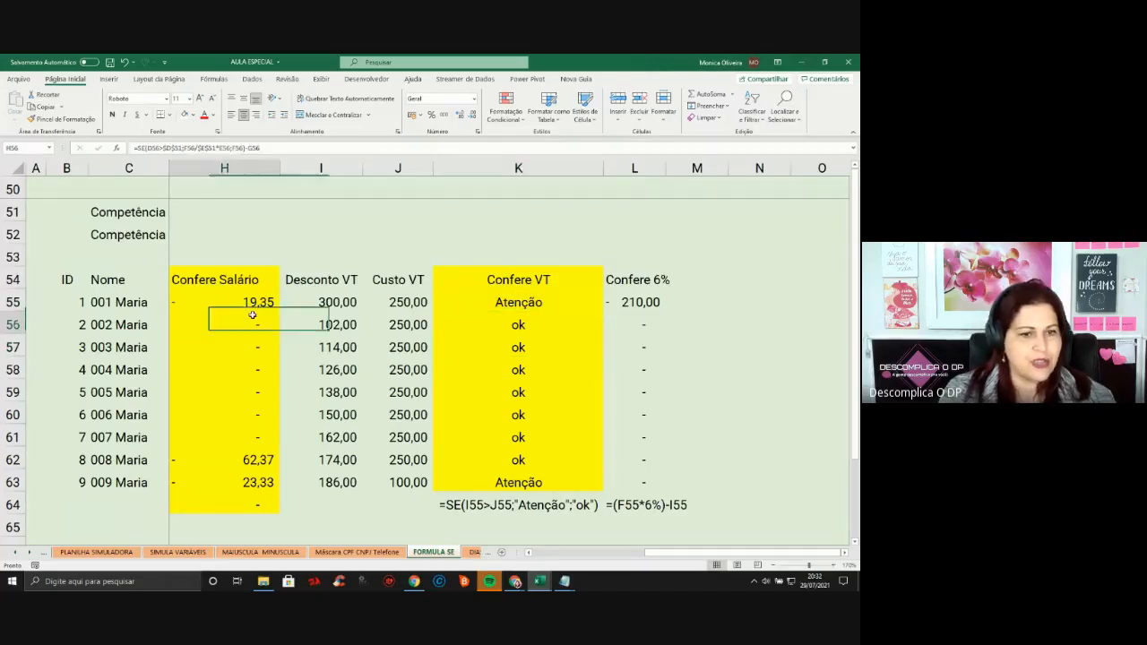
click(432, 306)
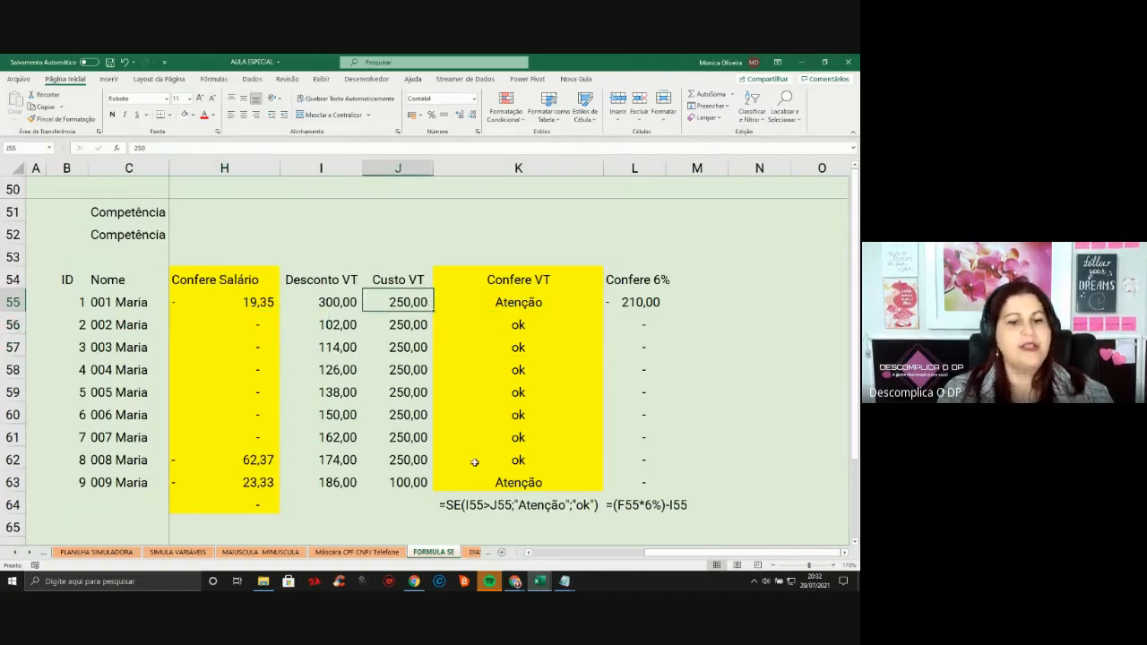
click(30, 553)
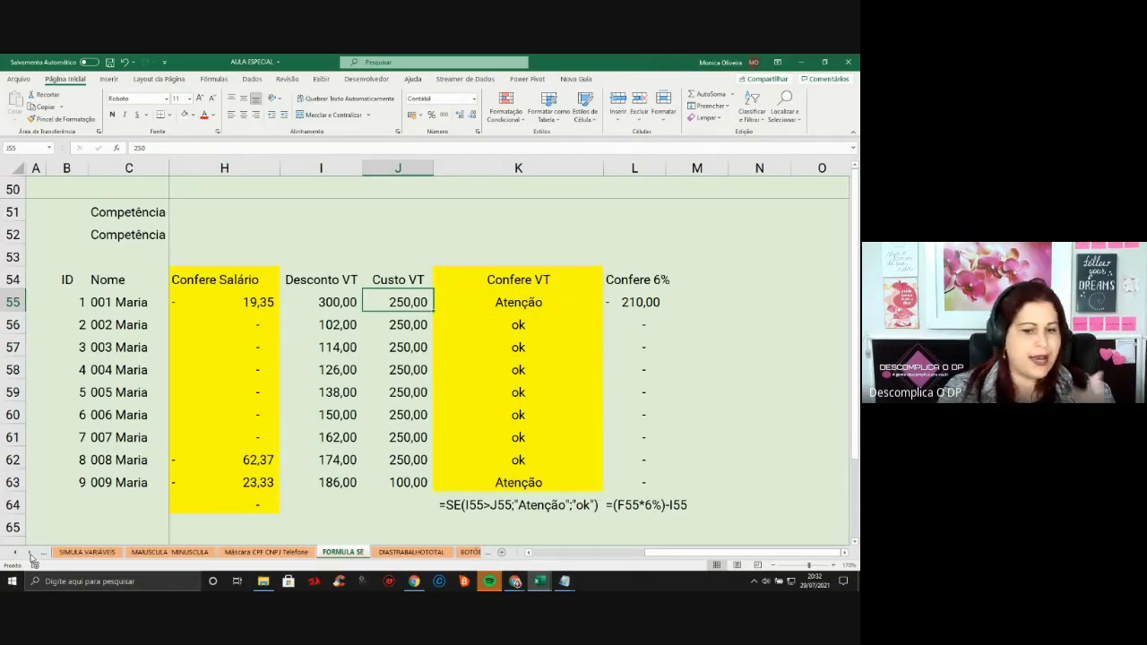
Switch to the DIASTRABALHOTOTAL sheet and check the D16 and D17 working-days formulas against the calendar
click(29, 553)
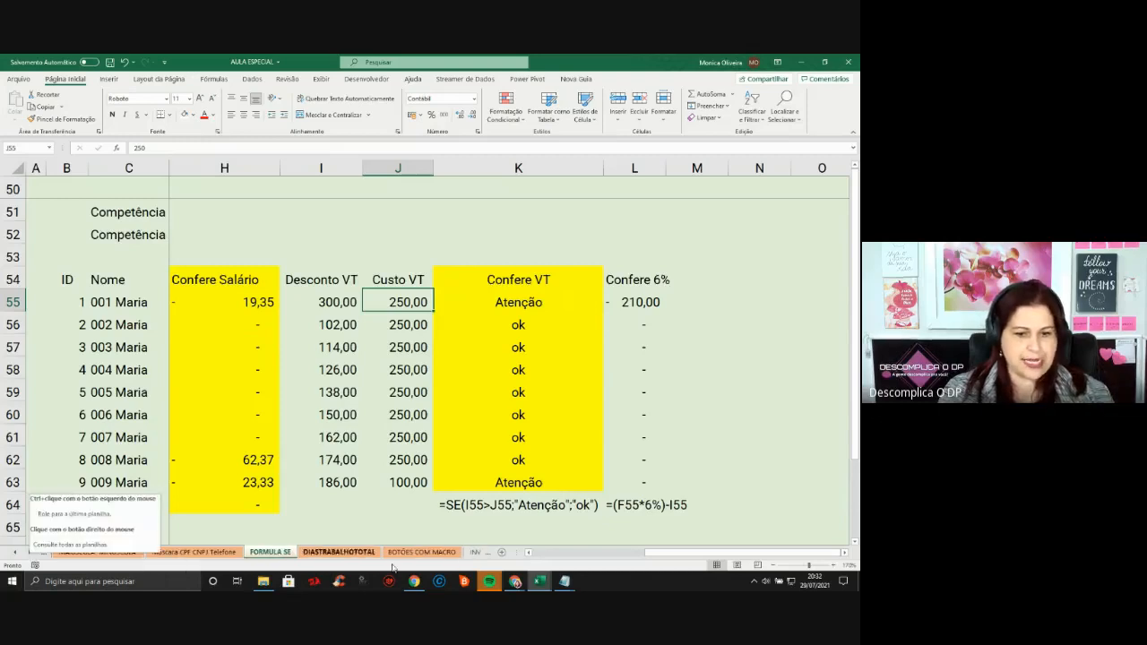
click(362, 554)
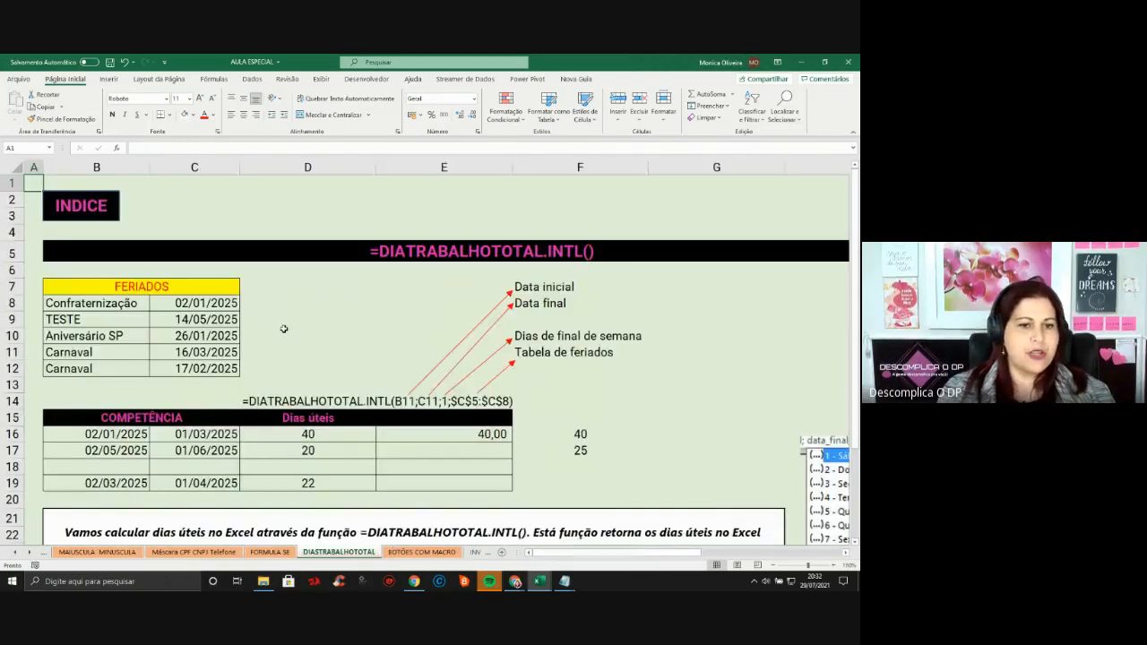
click(366, 455)
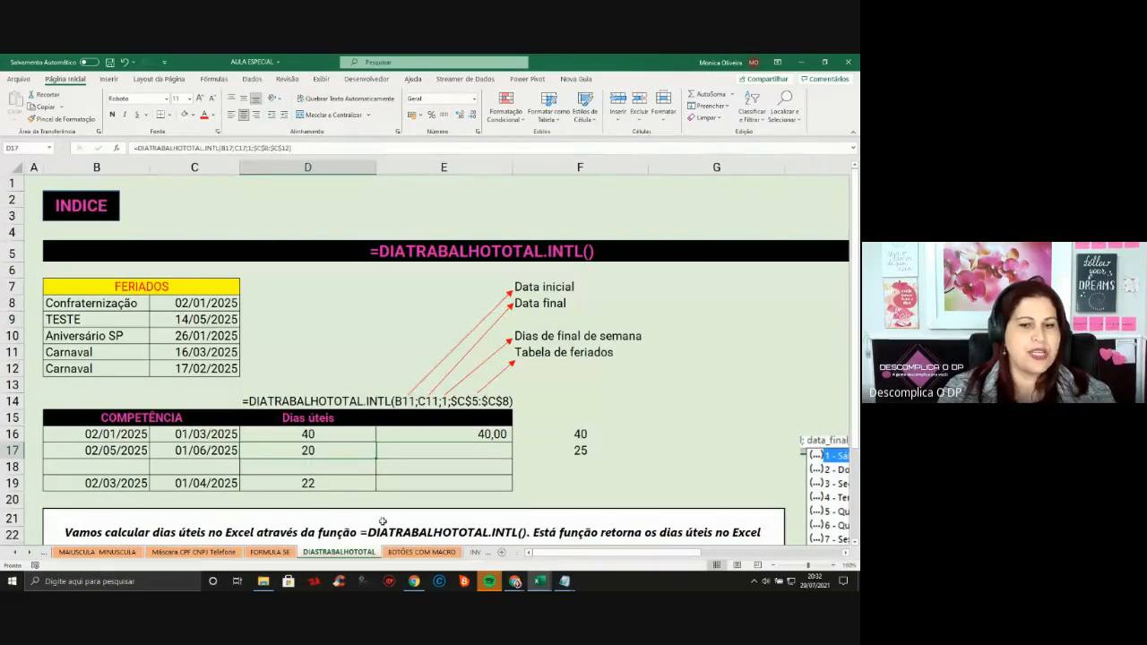
click(313, 434)
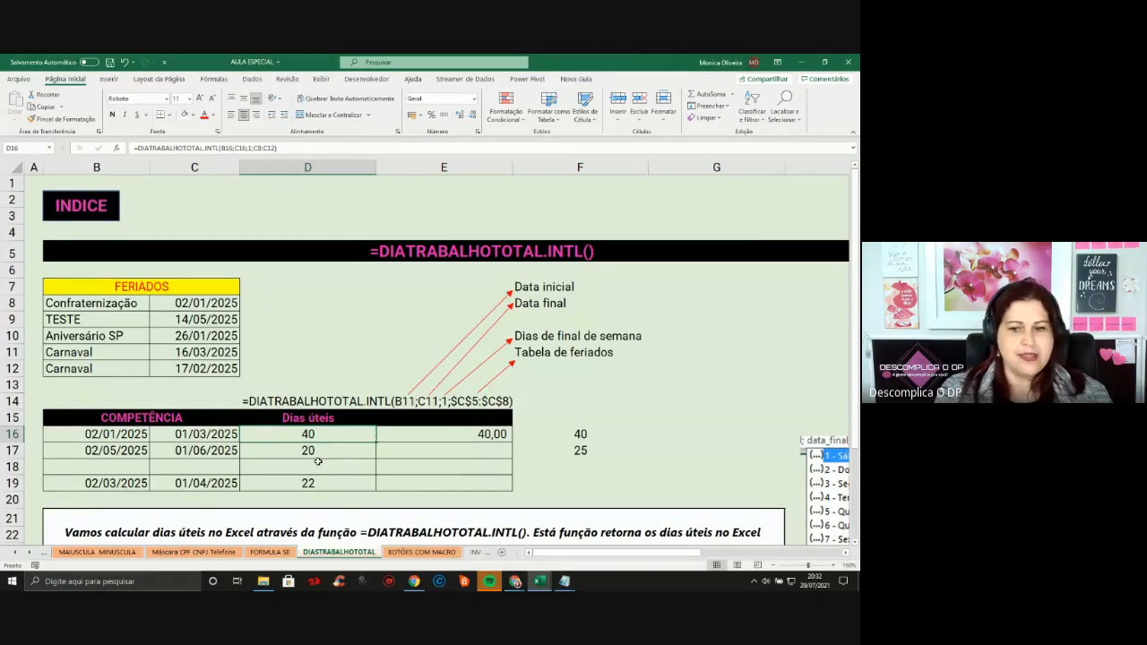
click(823, 587)
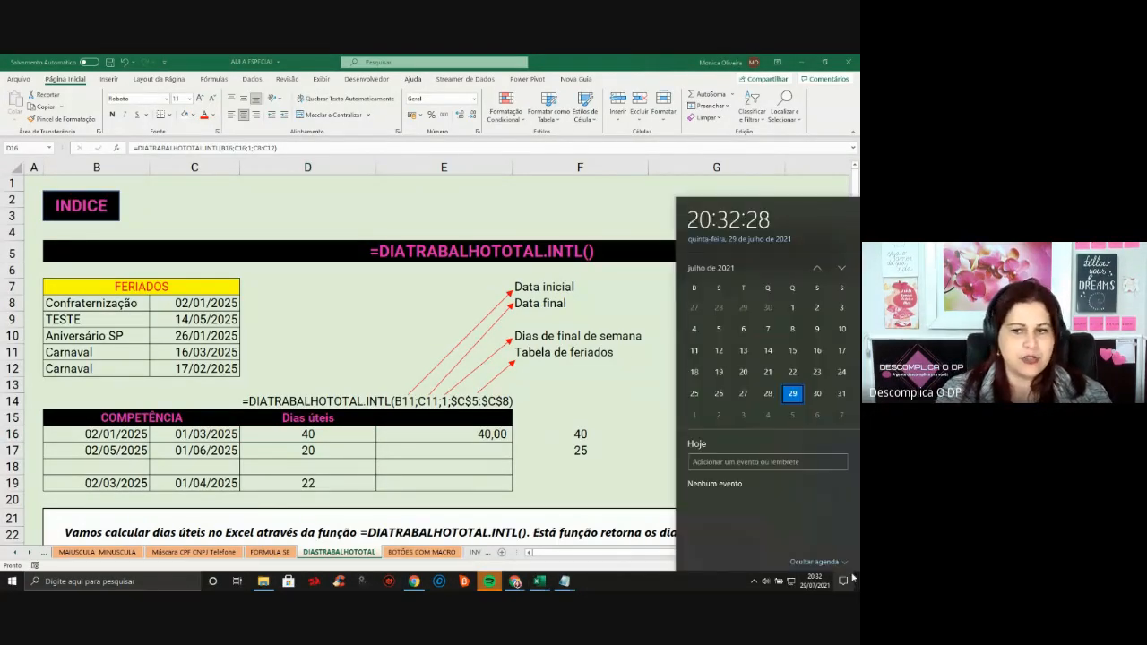
click(340, 433)
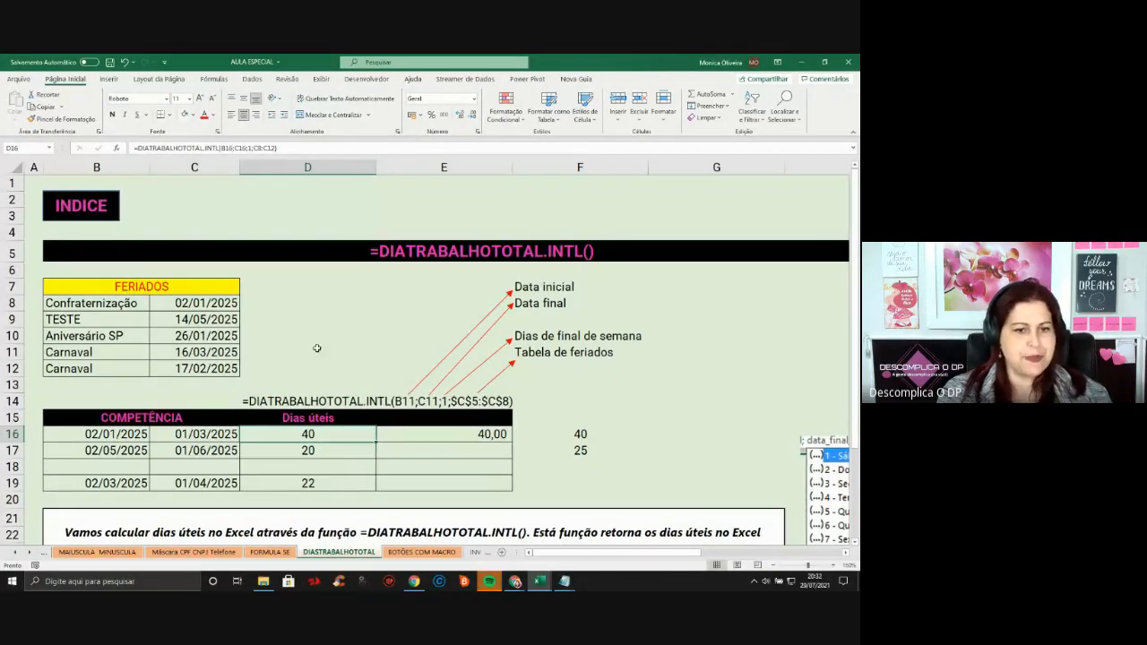
Look over the FERIADOS table, then select the Competência dates B16:C19
click(119, 436)
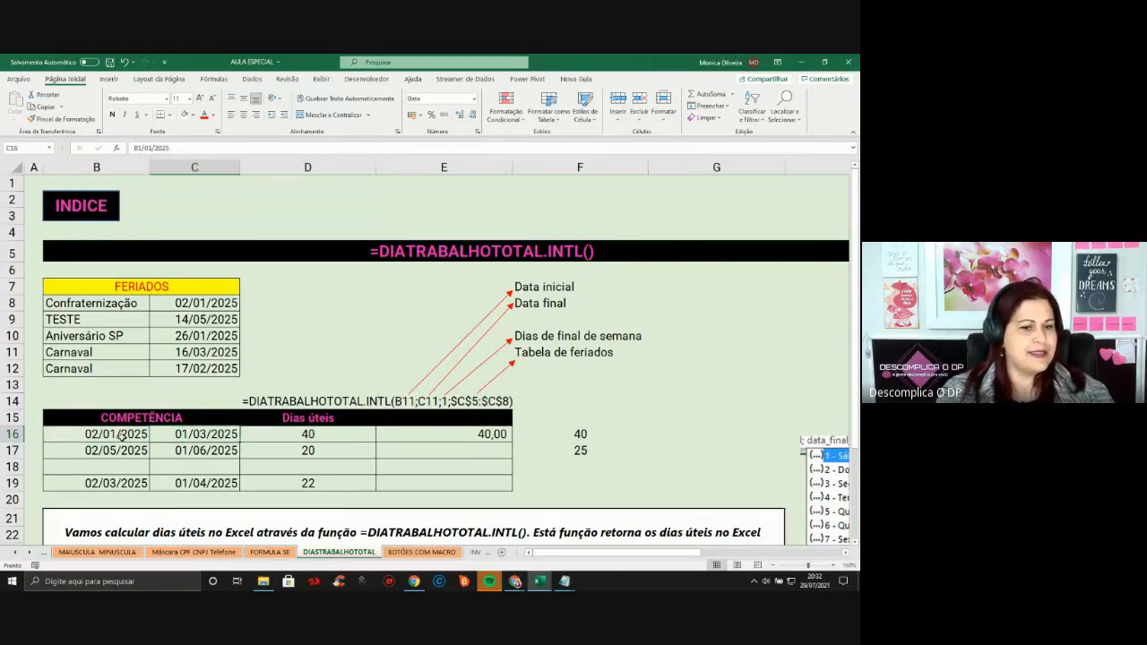
click(193, 438)
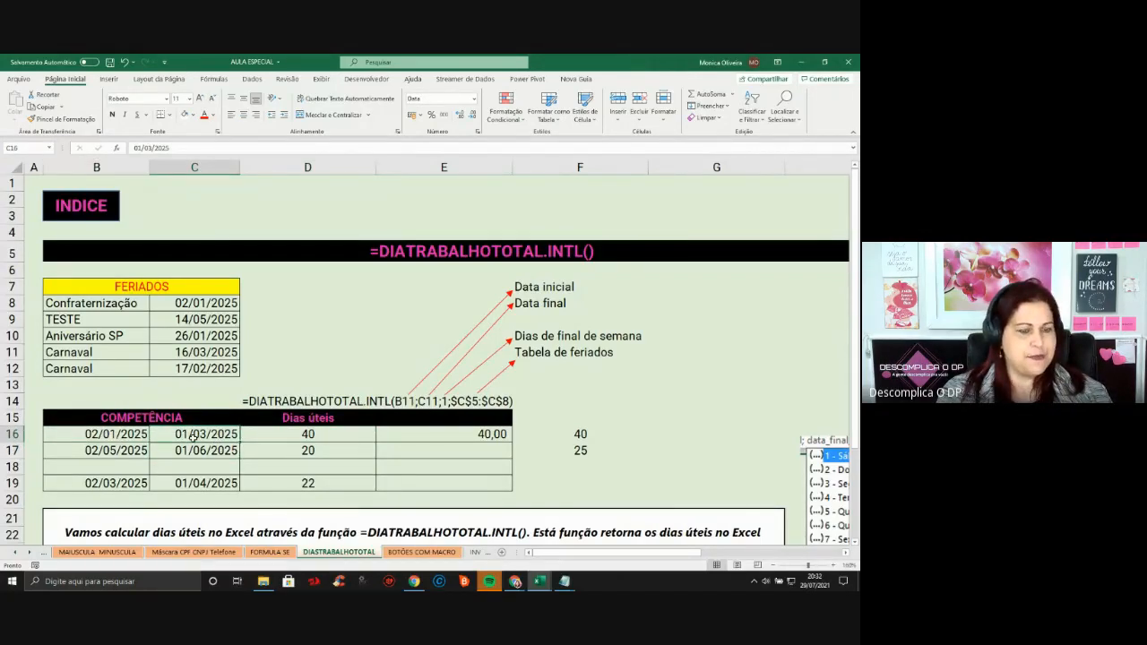
click(146, 285)
drag(145, 285, 153, 369)
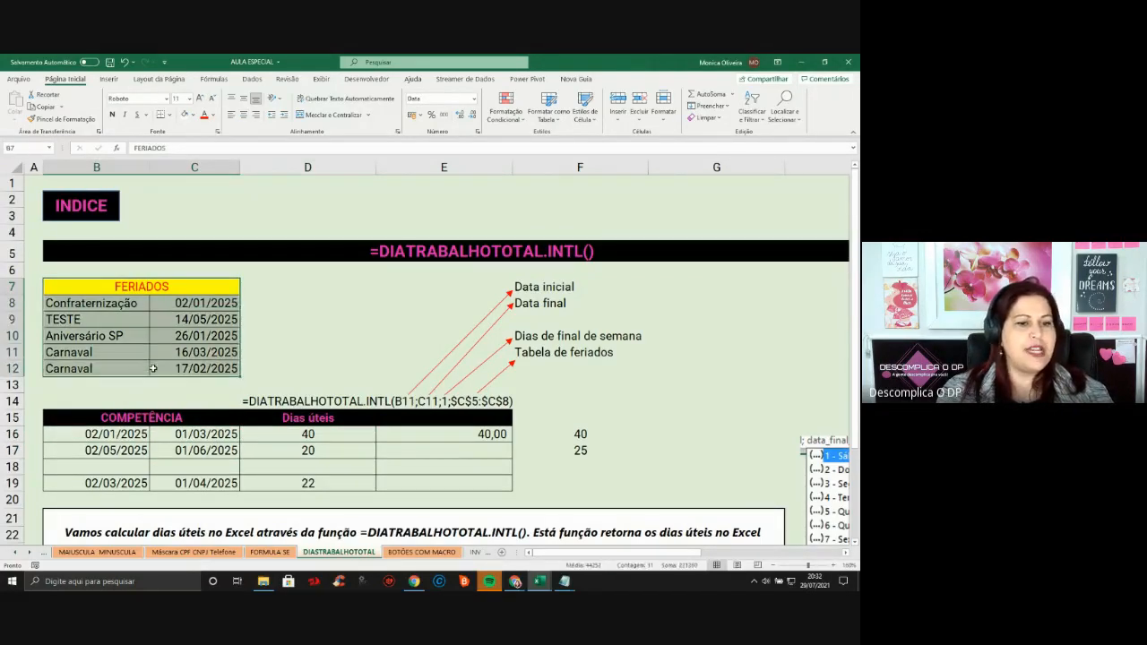
click(116, 433)
drag(117, 434, 197, 484)
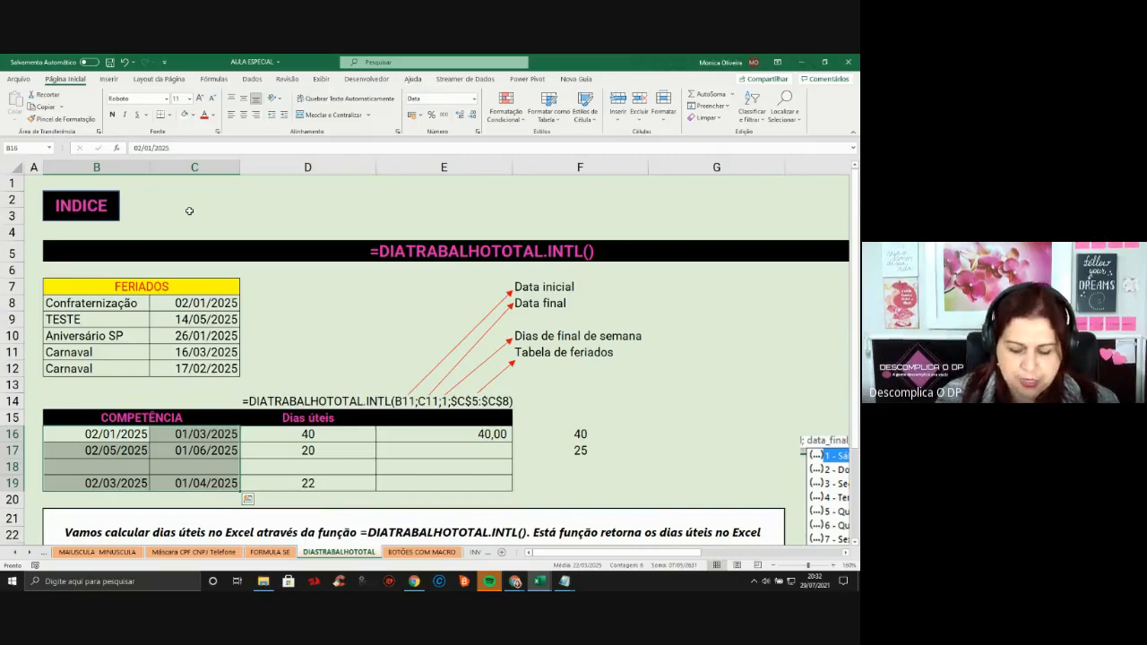
Replace 2025 with 2021 across the selected Competência dates, six replacements in all
key(ctrl+l)
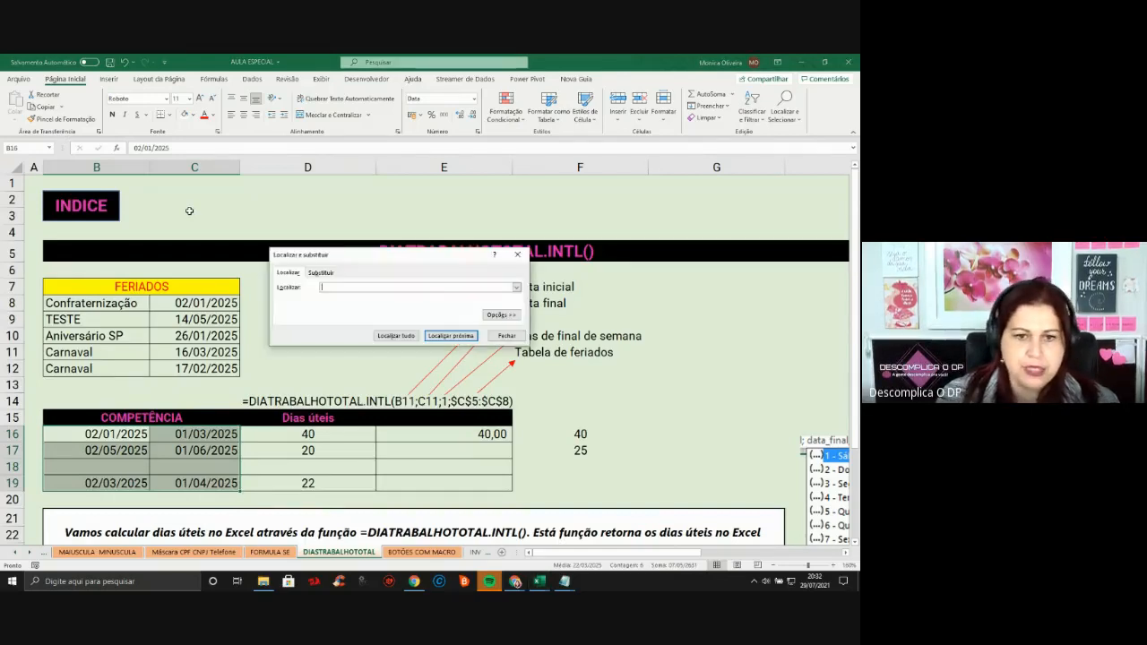
click(321, 272)
text(2025)
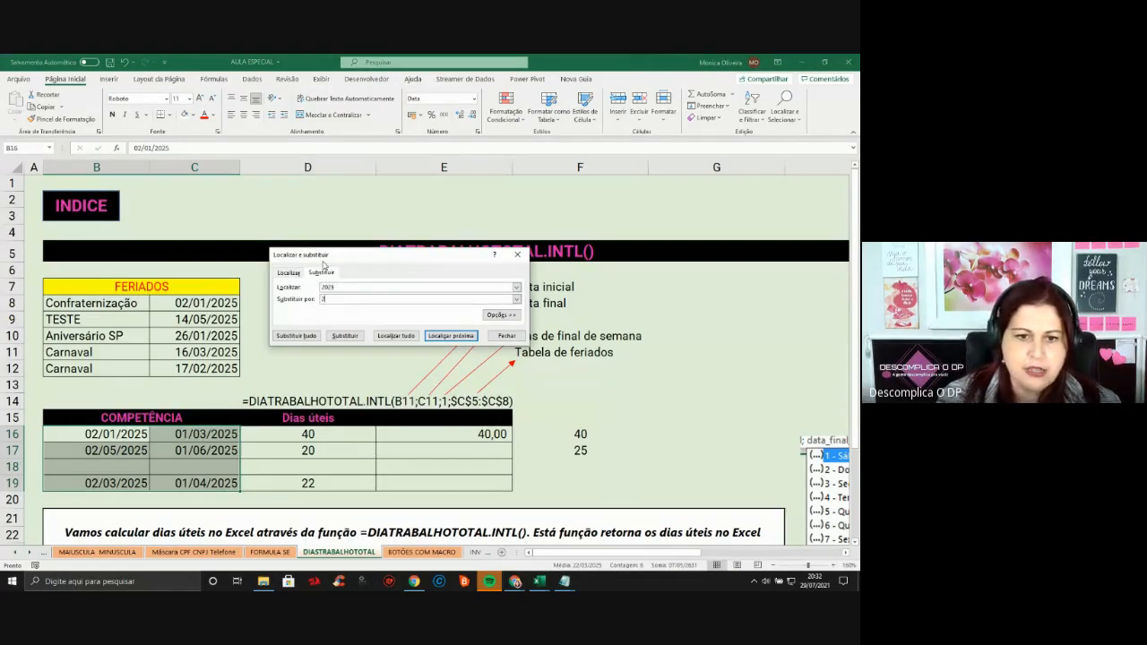
click(297, 335)
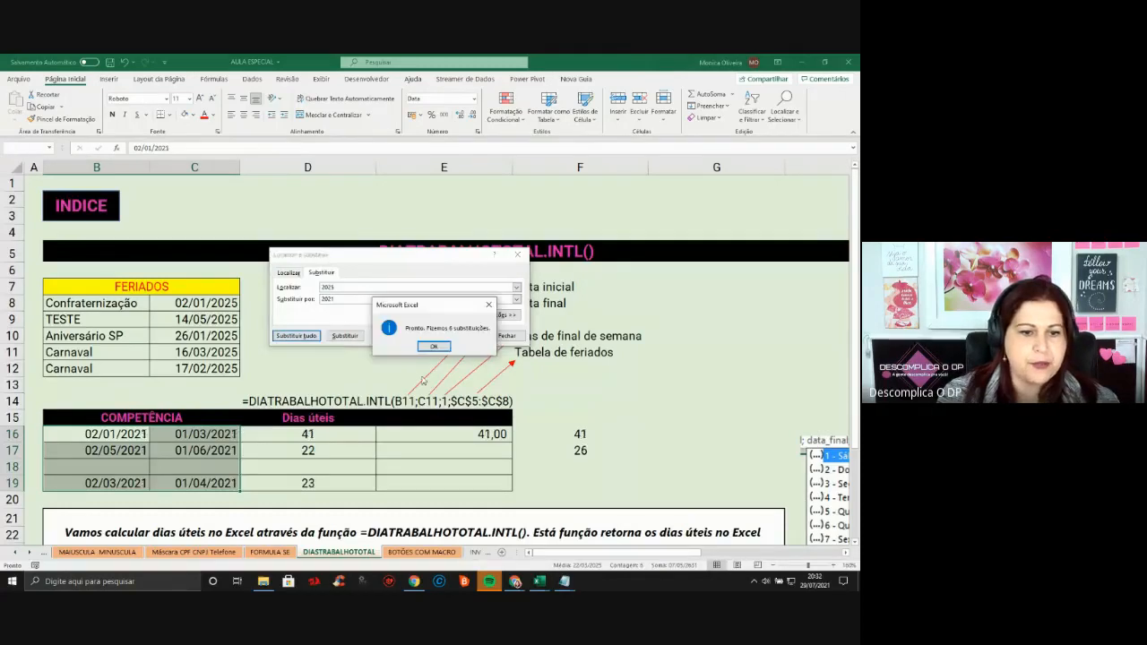
click(434, 347)
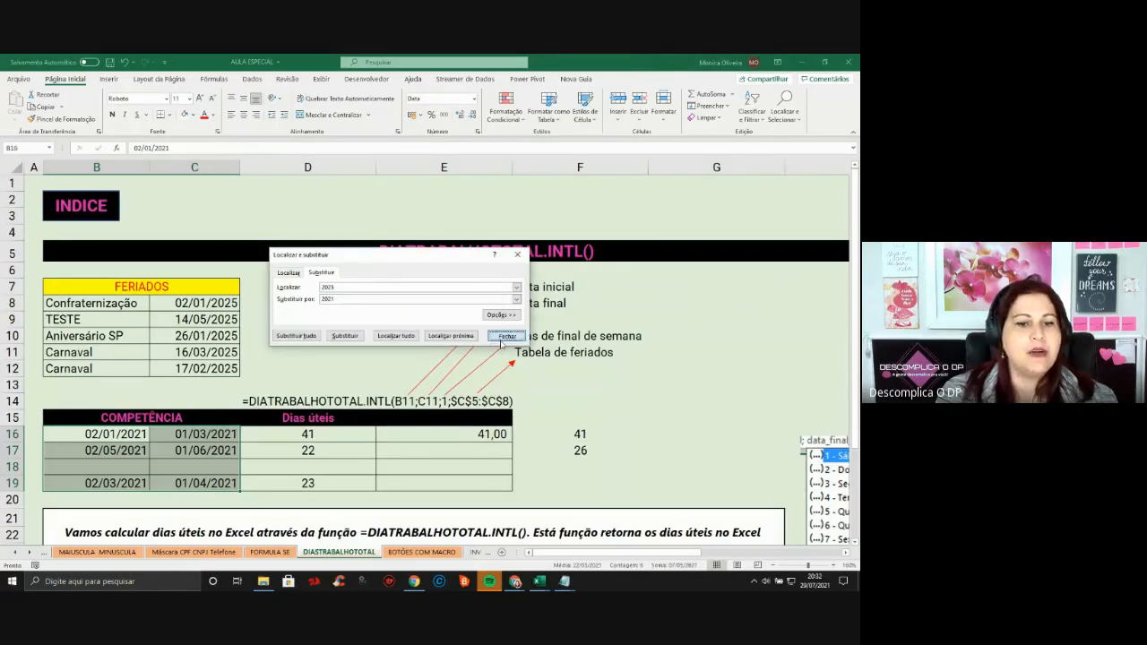
click(506, 335)
Select B16 and start entering a new start date
click(286, 439)
click(132, 435)
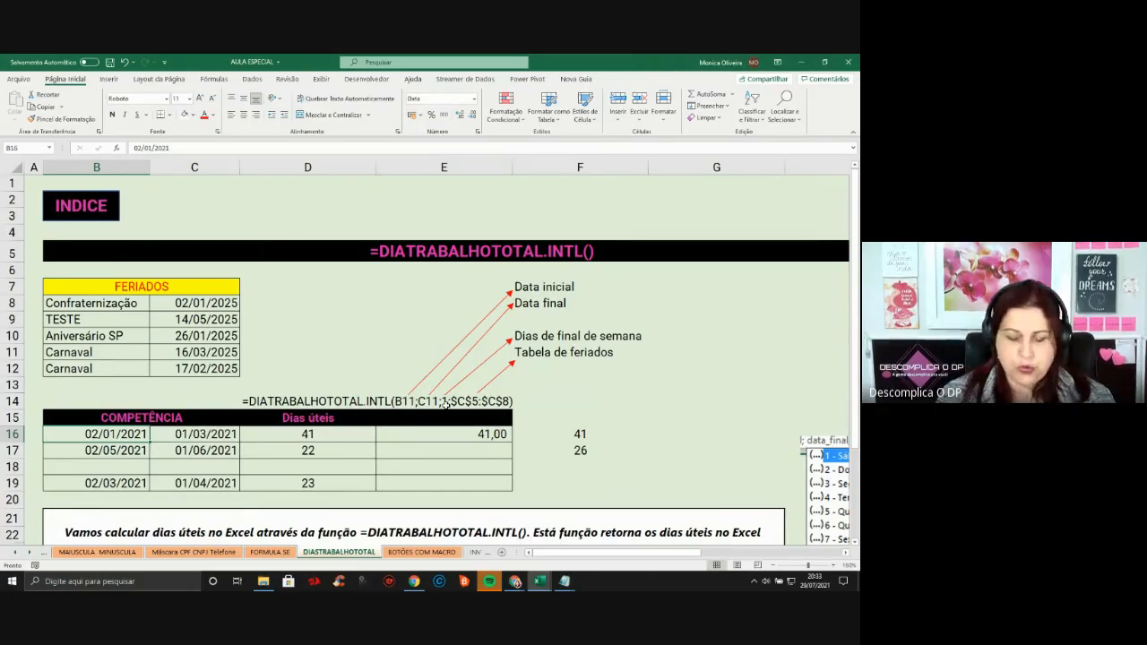
text(31/0)
key(BackSpace)
key(BackSpace)
key(BackSpace)
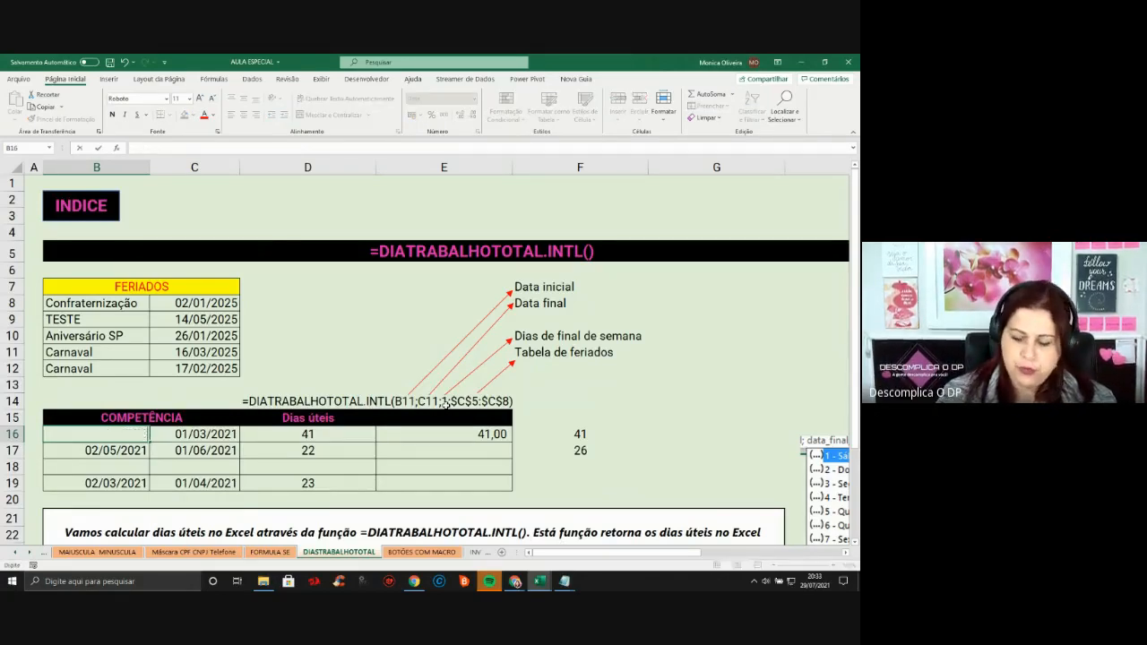
Set the first period in B16:C16 to 01/07/2021 through 31/07/2021
text(01/07/2021)
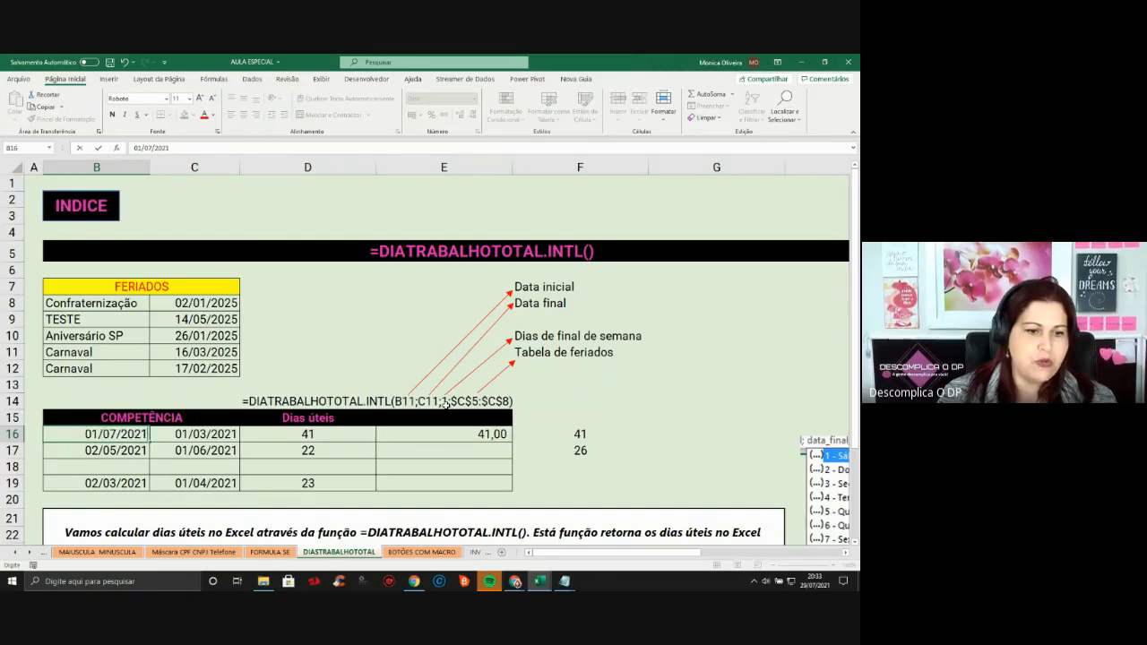
key(Tab)
text(31/0)
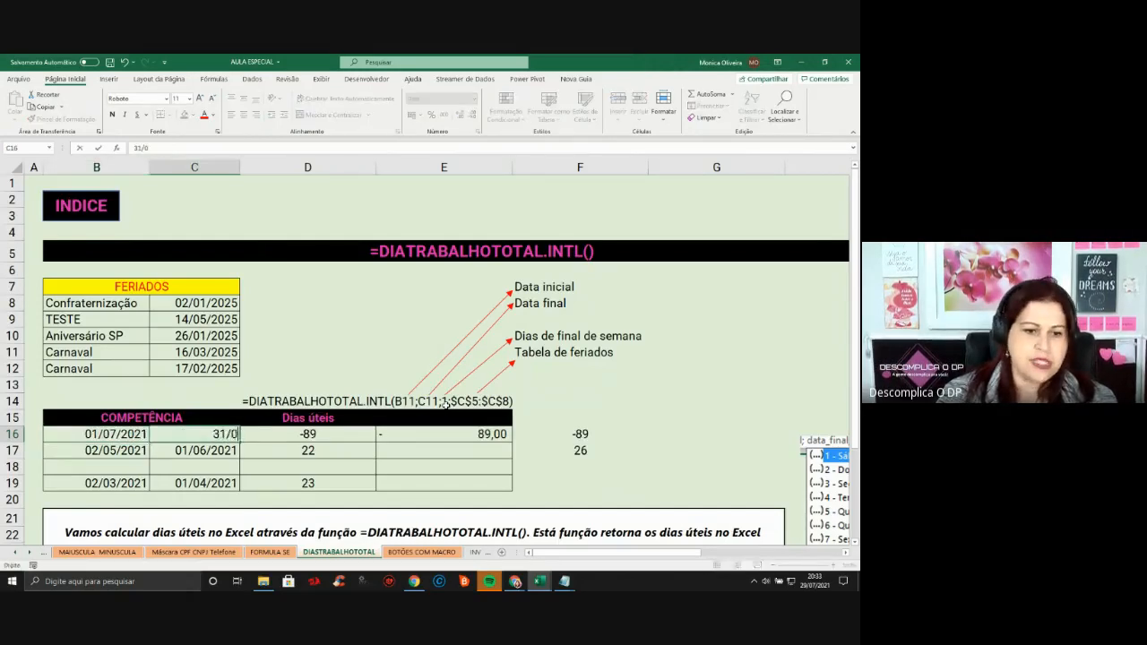
text(7/2021)
key(Return)
key(Up)
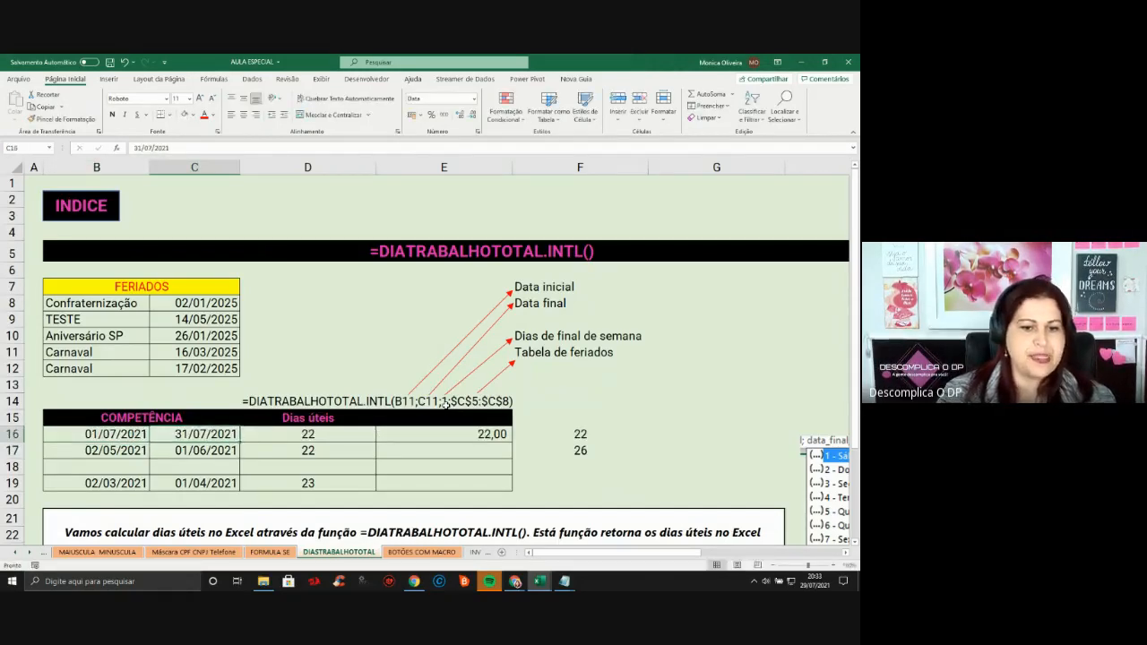
key(Right)
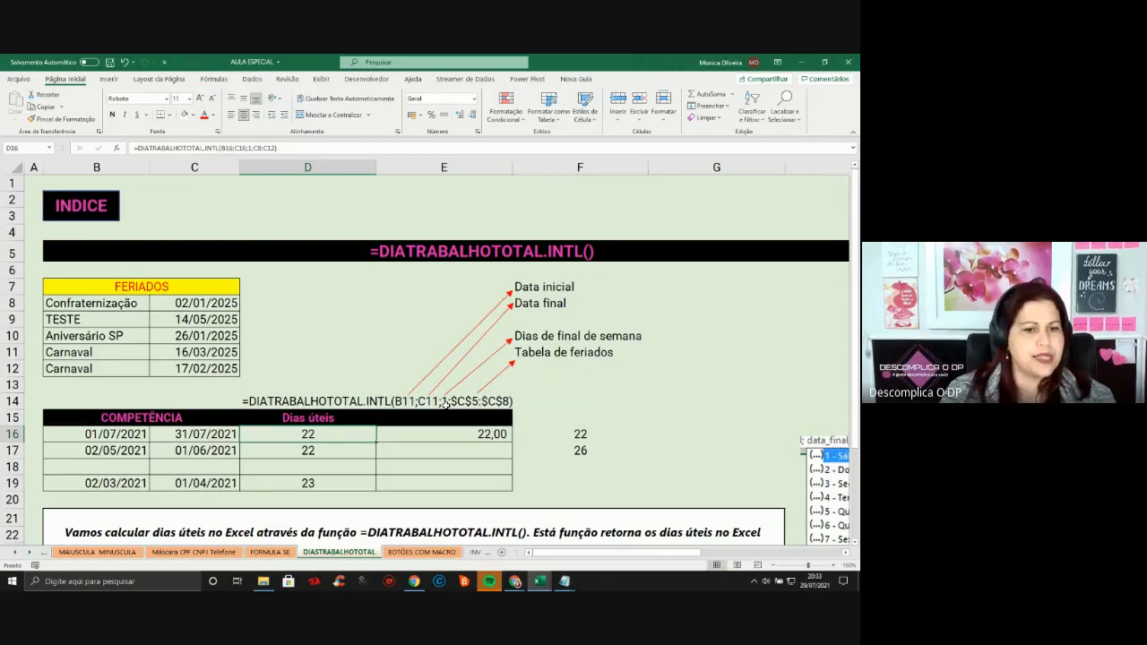
Change the TESTE holiday in C9 to 09/07/2021 and check D16's recount
click(179, 316)
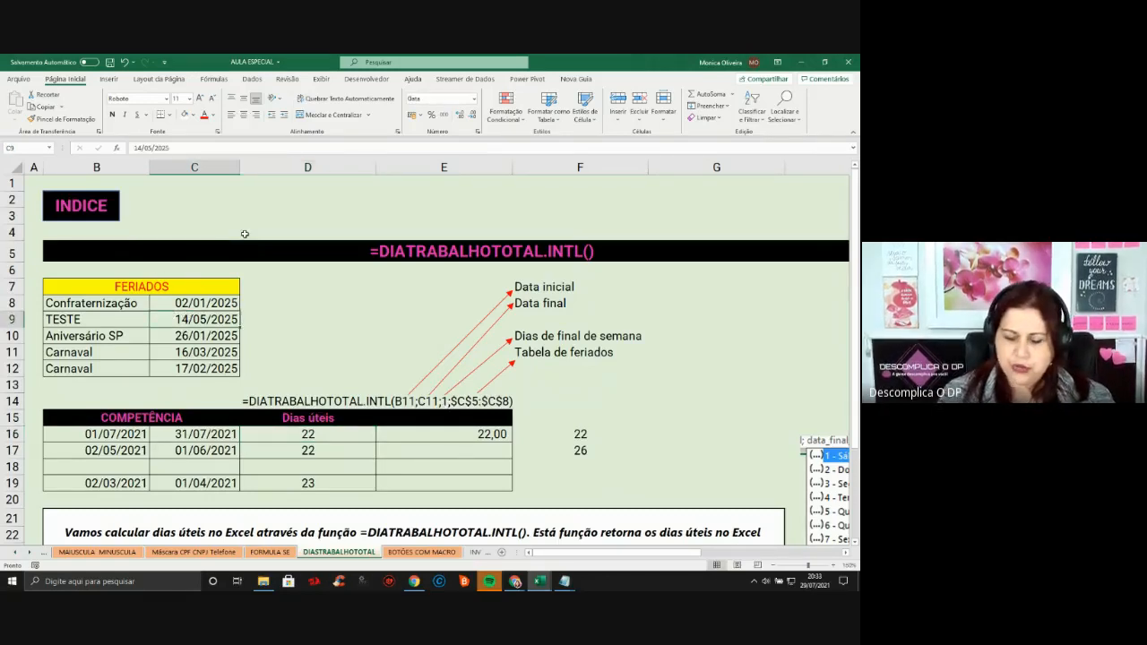
text(09/0)
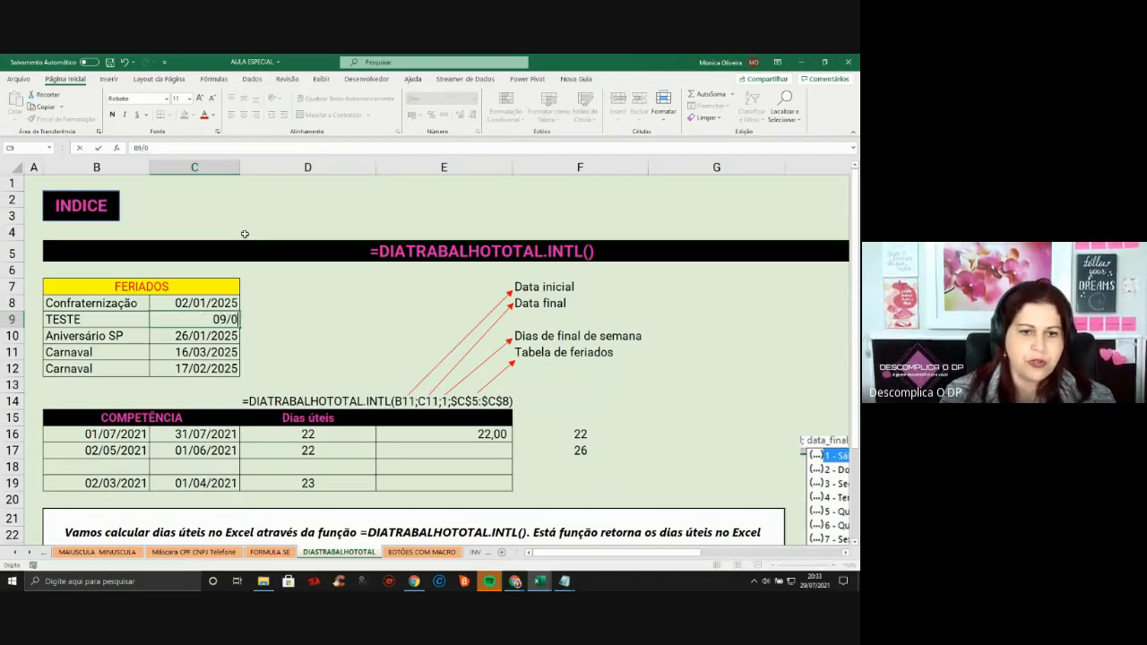
text(7/2021)
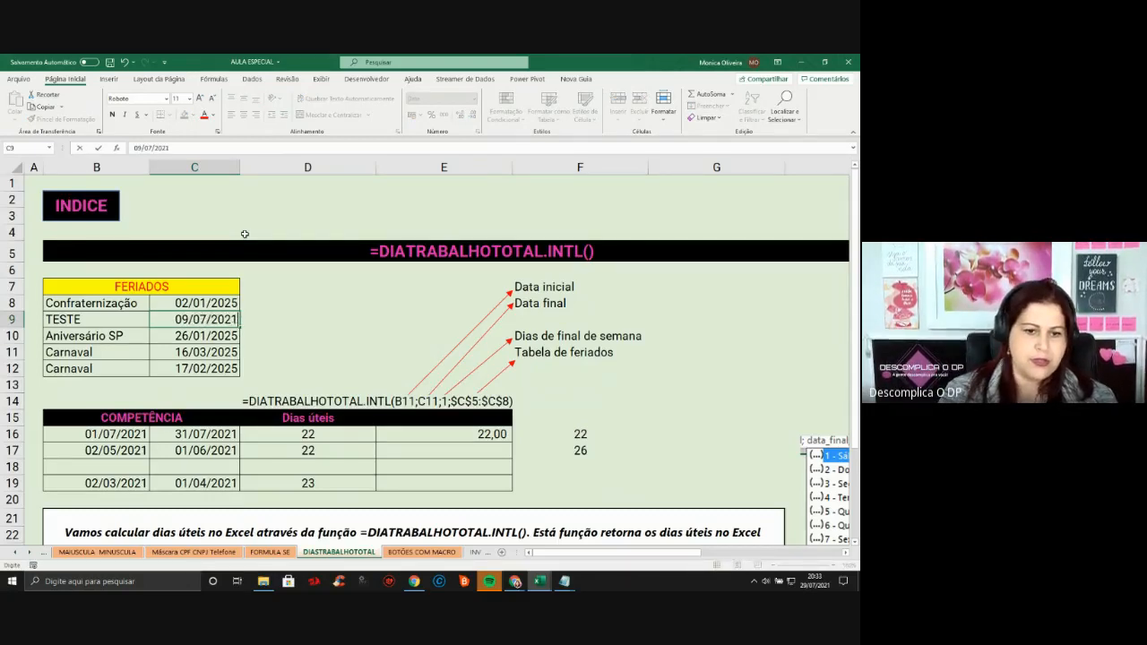
key(Return)
click(285, 434)
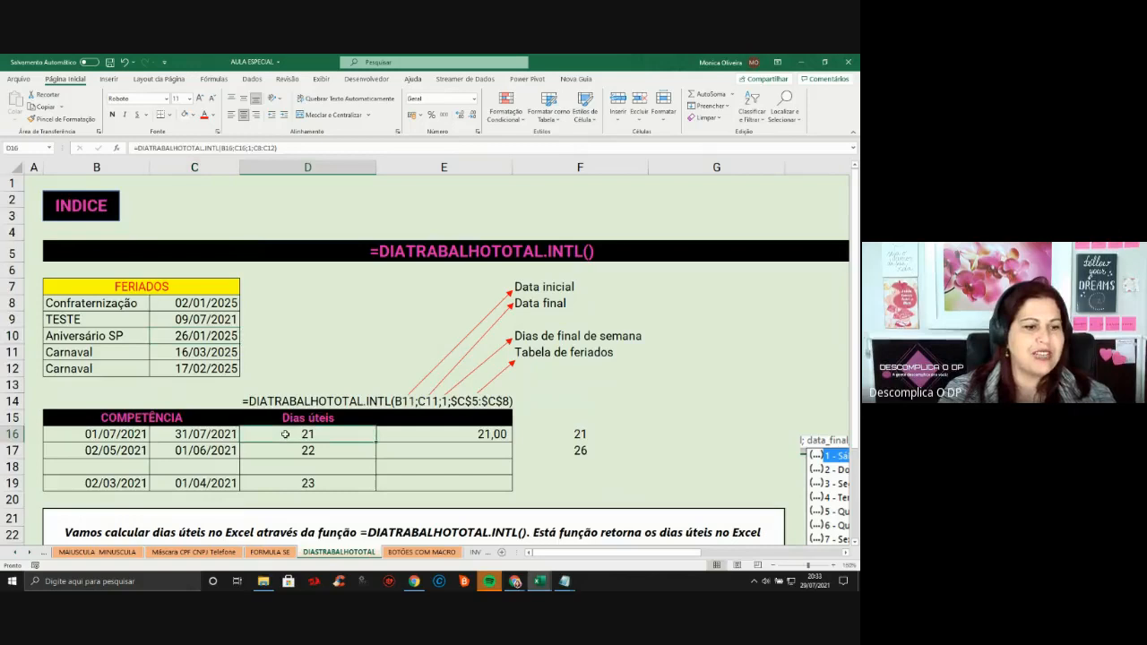
click(432, 435)
Clear the old results in F16:F17, leaving F16 selected
click(567, 440)
shift+click(533, 451)
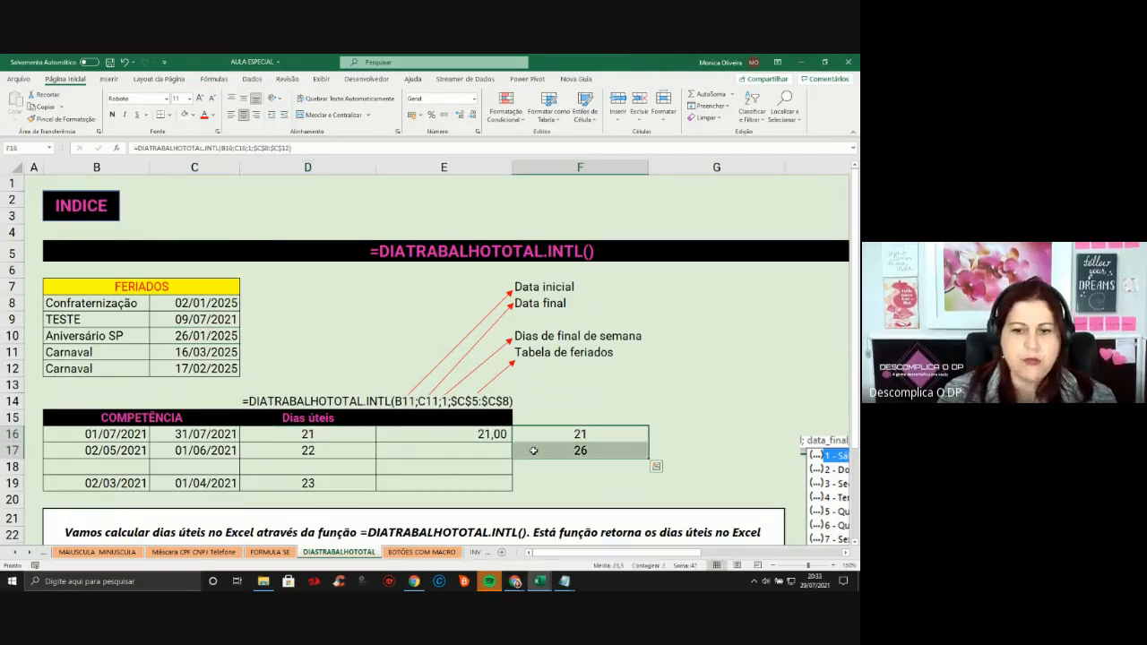
key(Delete)
key(shift+Up)
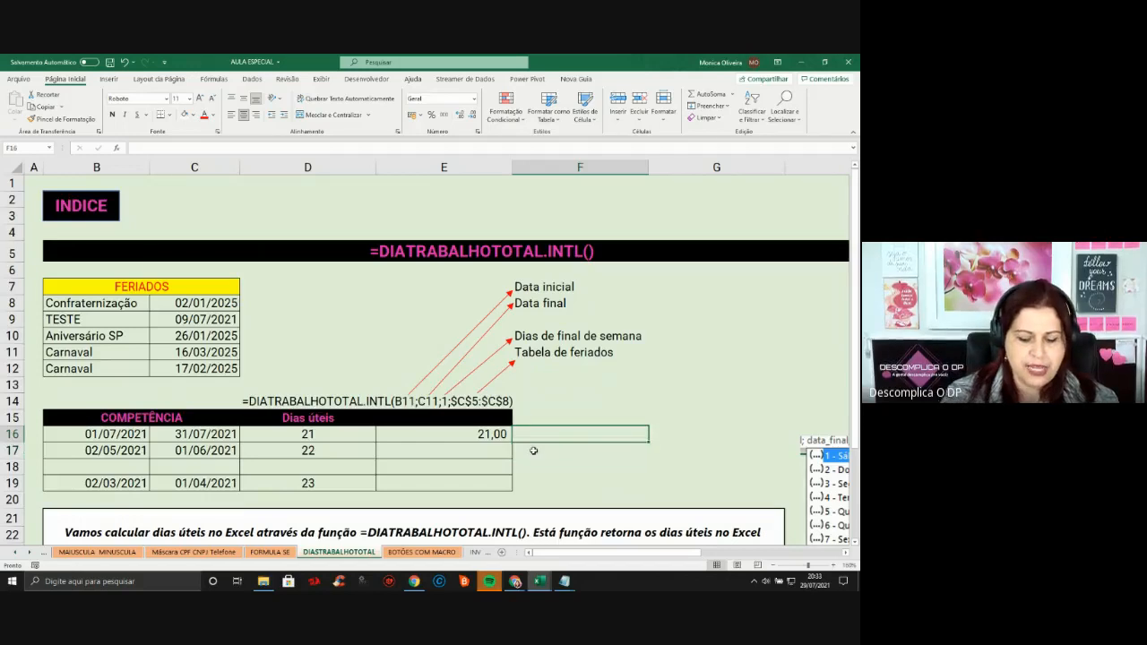
Enter =DIATRABALHOTOTAL.INTL(B16;C16;1;C8:C12) in F16, using Saturday–Sunday weekends
text(=diatraba)
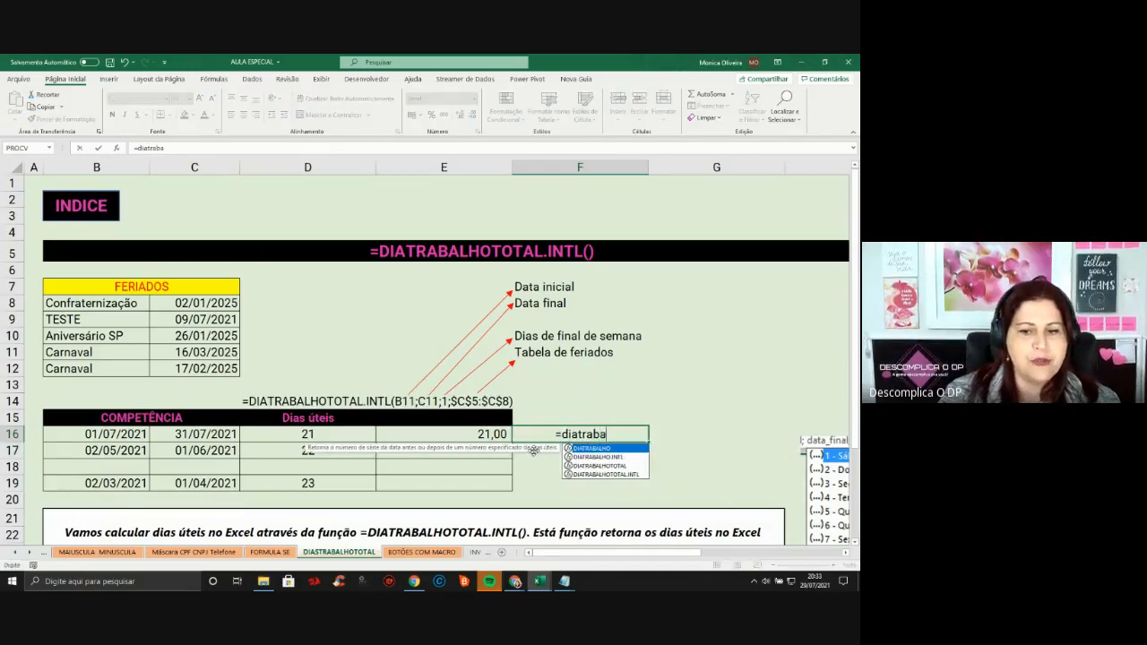
double_click(628, 475)
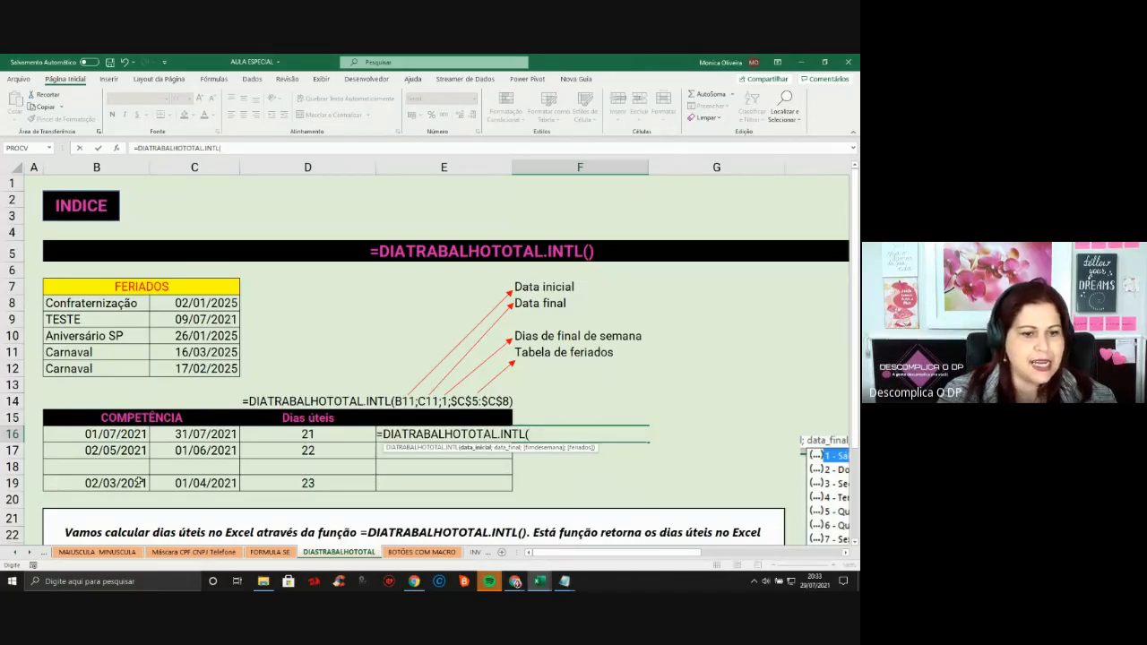
click(115, 432)
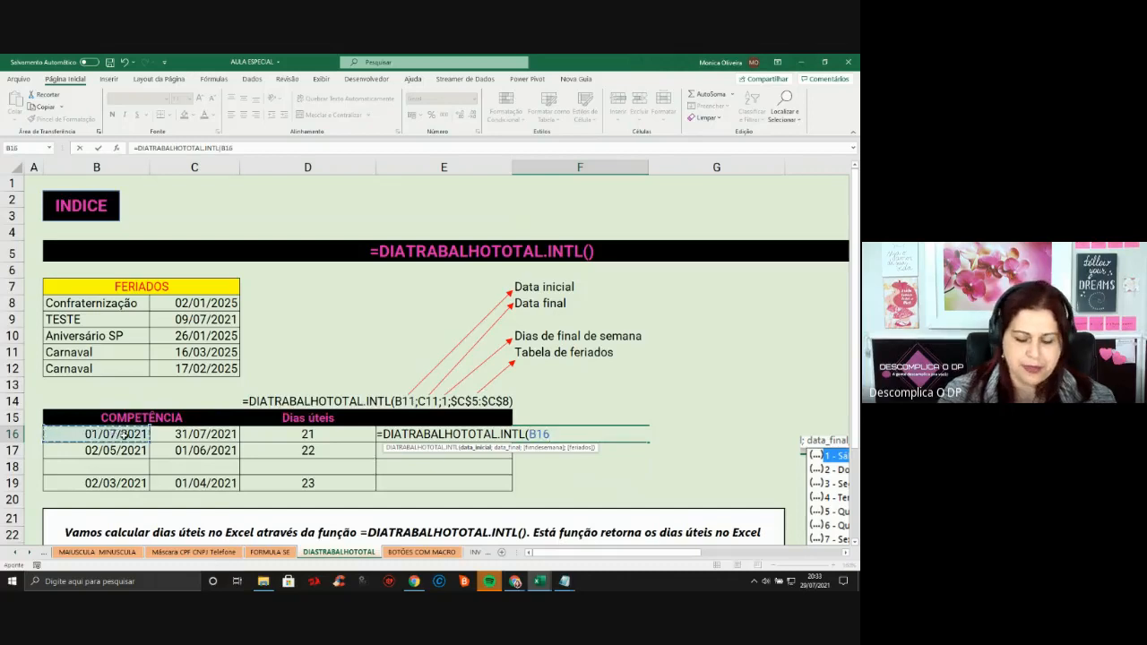
text(;)
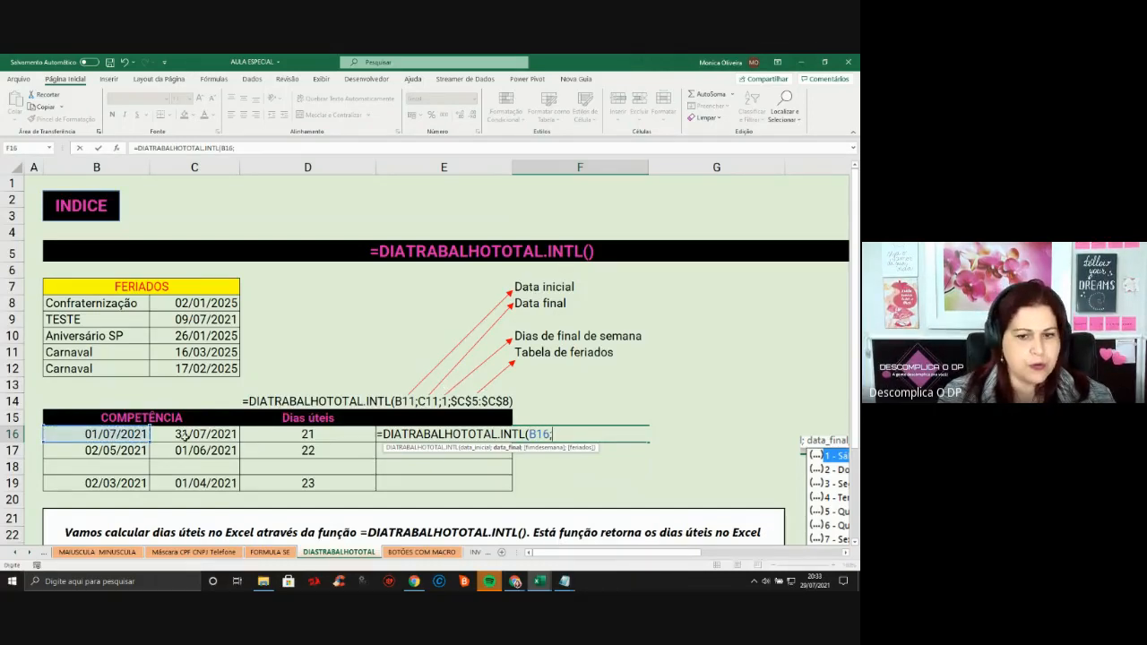
click(185, 437)
text(;)
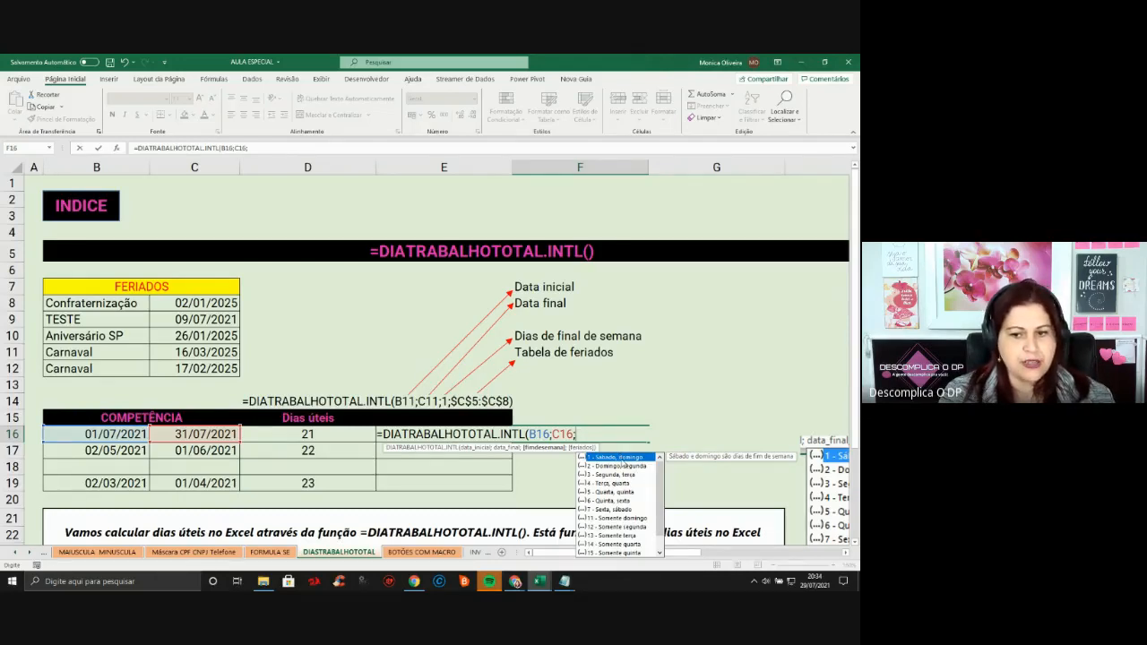
double_click(625, 460)
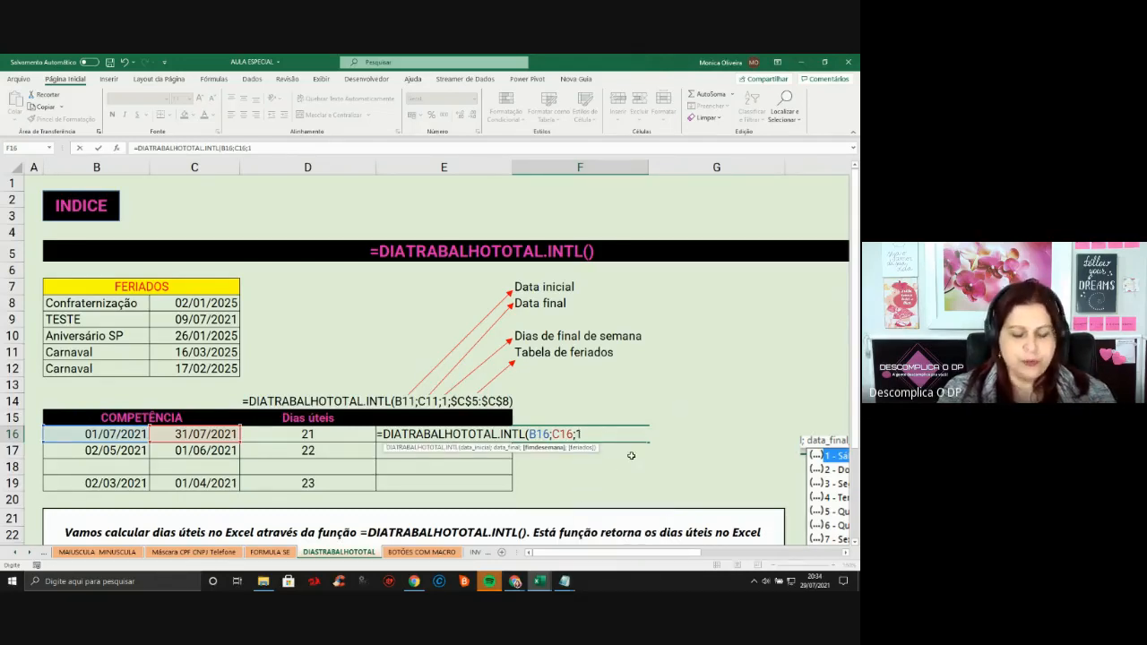
text(;)
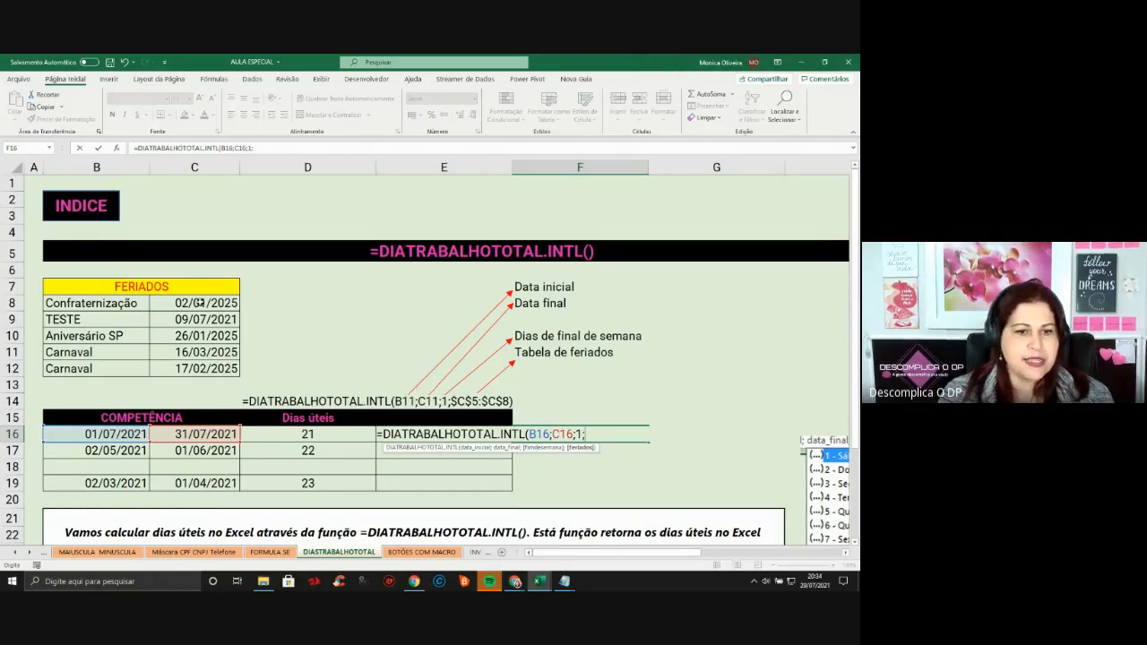
drag(197, 305, 203, 363)
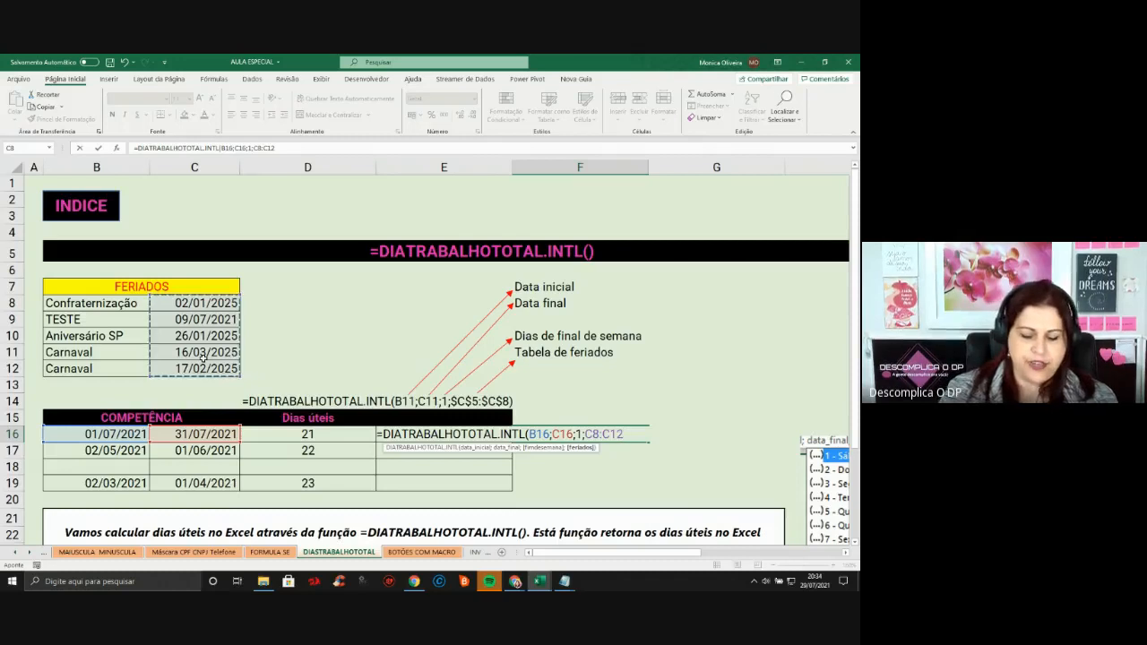
text())
key(ctrl+Return)
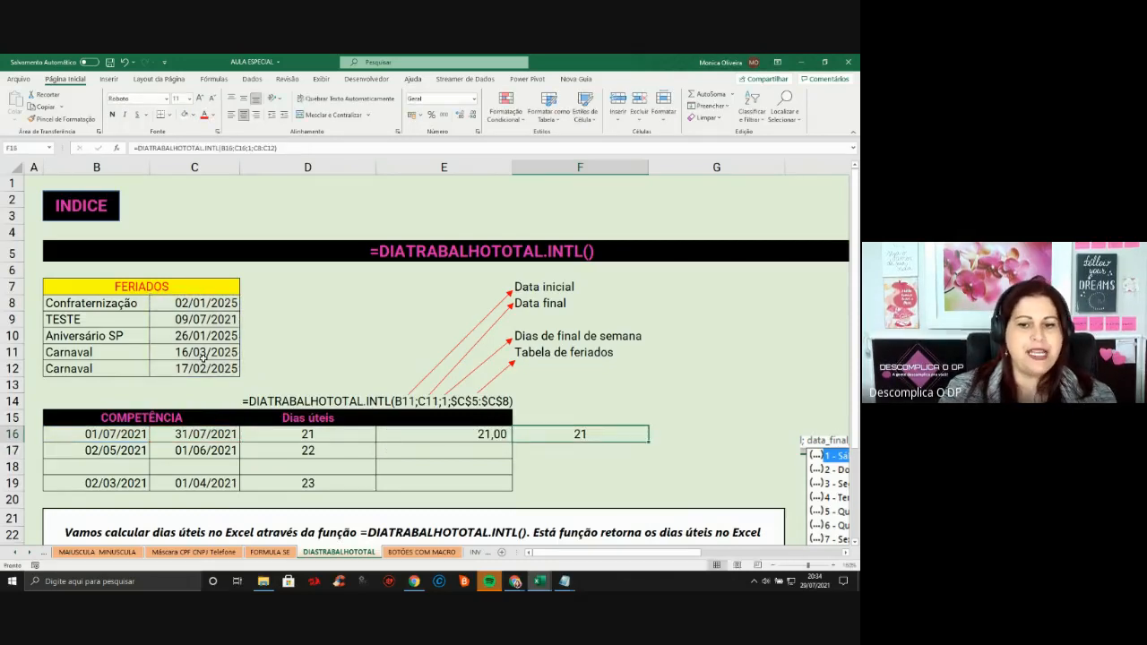
Lock the holiday range as $C$8:$C$12 and fill F16's formula down column F
double_click(609, 438)
click(590, 434)
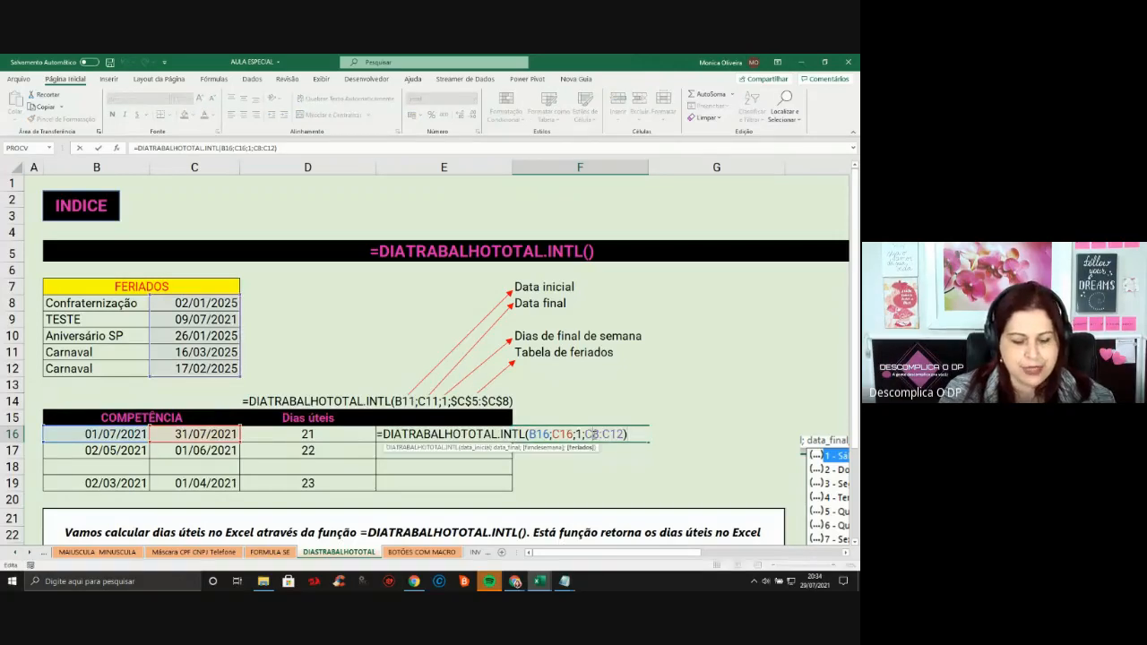
key(F4)
click(632, 434)
key(F4)
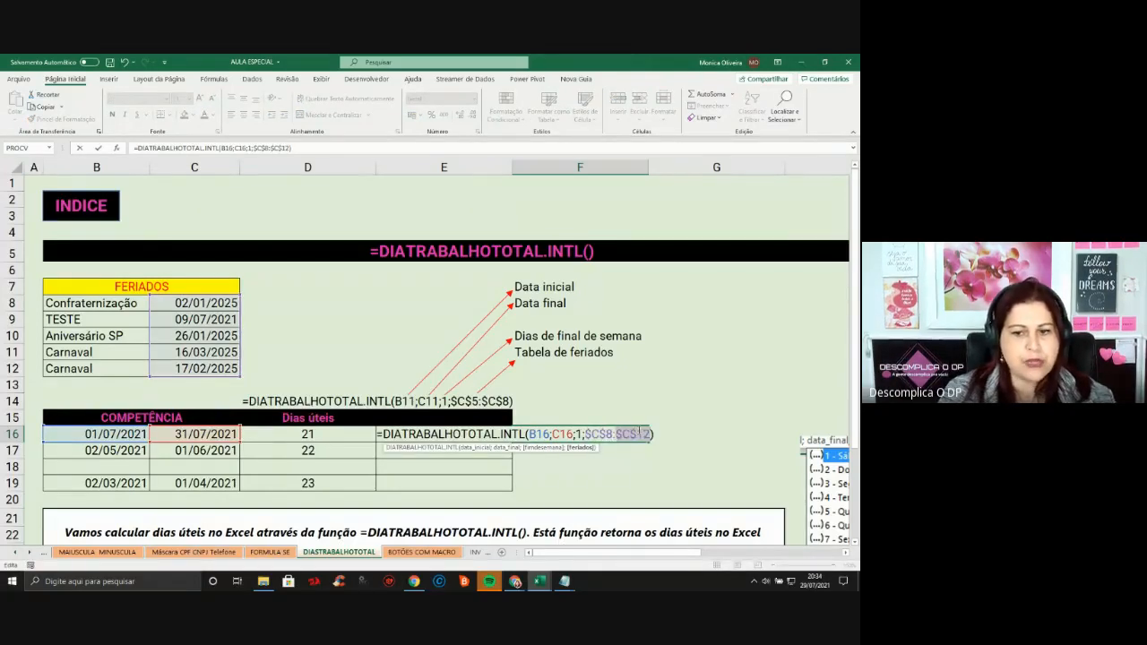
key(Return)
click(621, 434)
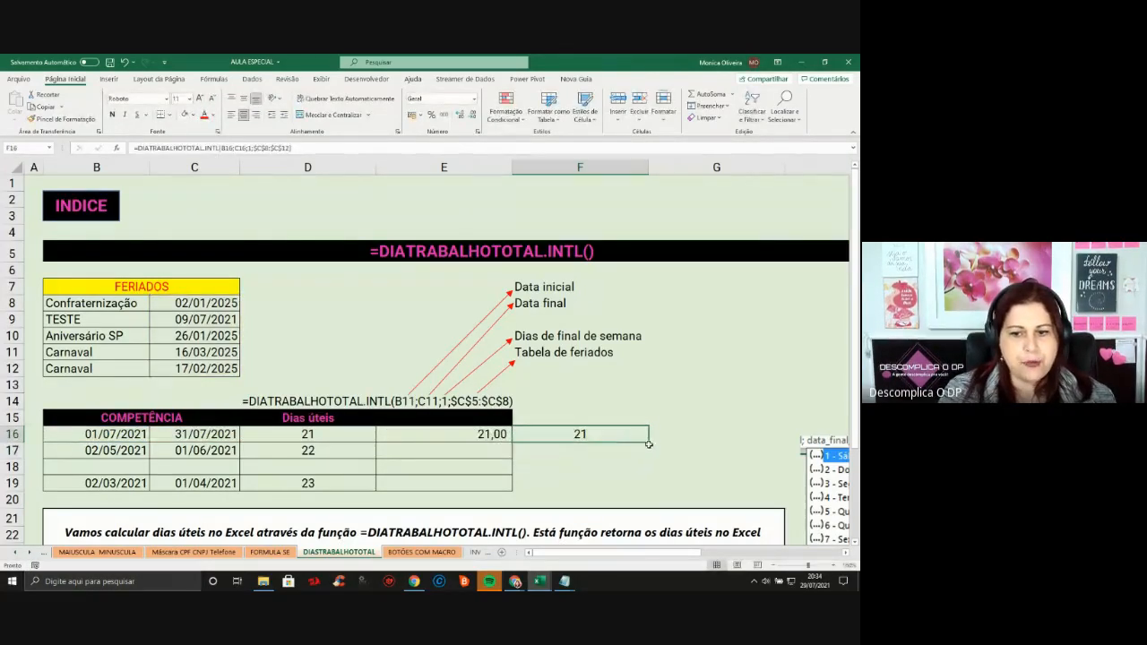
drag(648, 442, 648, 491)
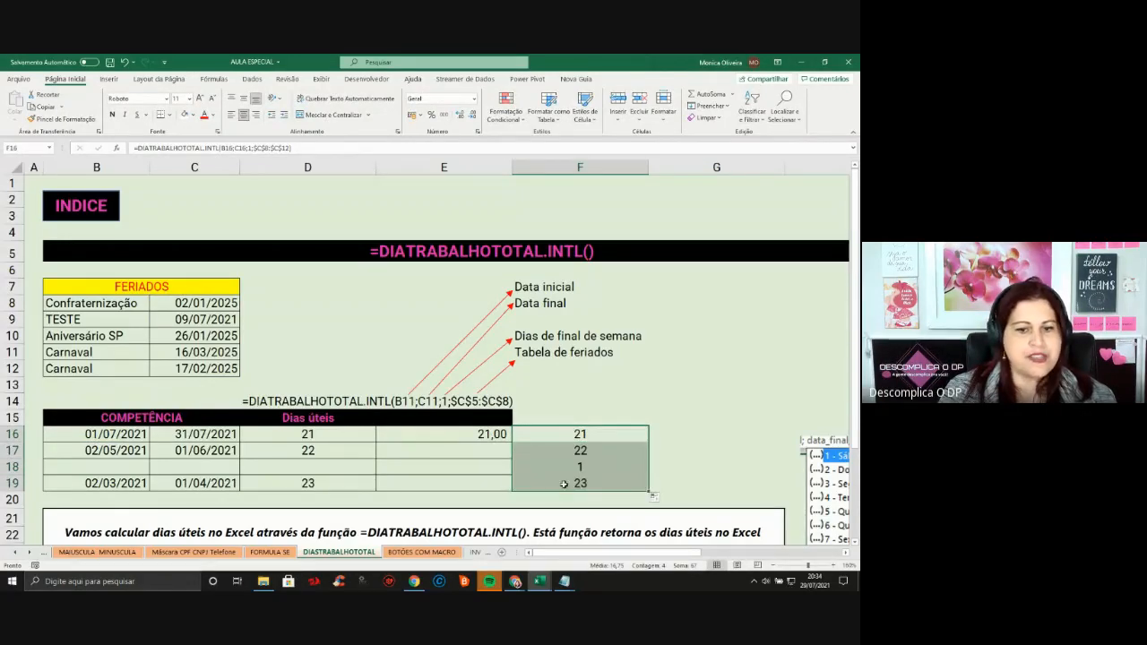
Compare column F's copied results 21, 22, 1 and 23 with column D's counts
click(166, 439)
click(328, 446)
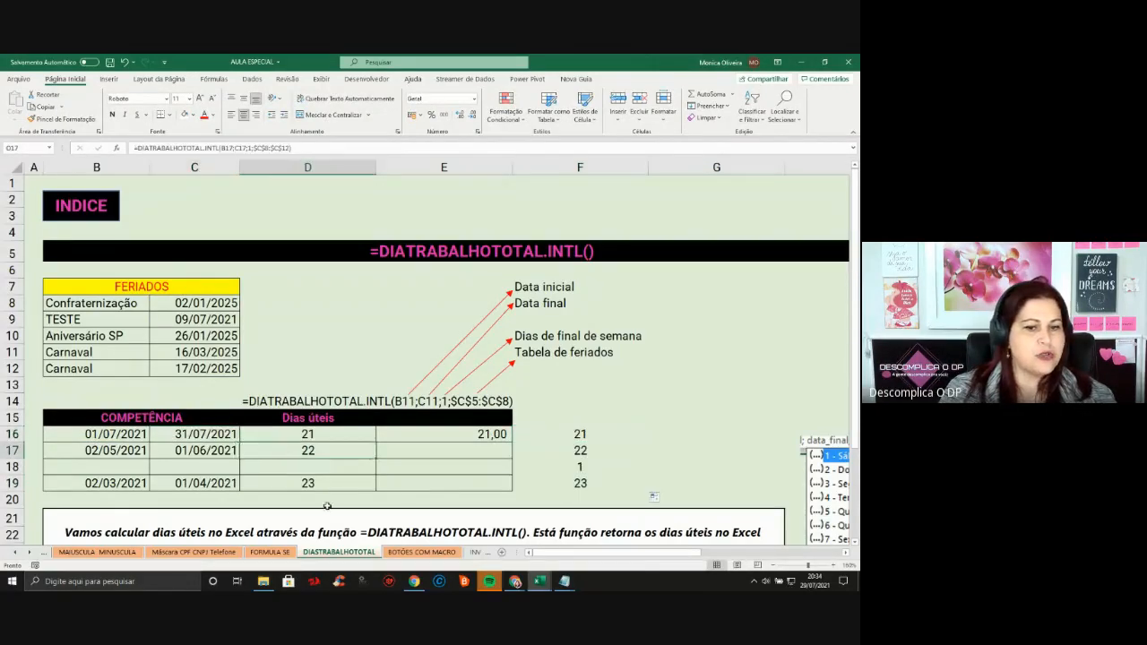
click(326, 488)
click(588, 486)
click(598, 439)
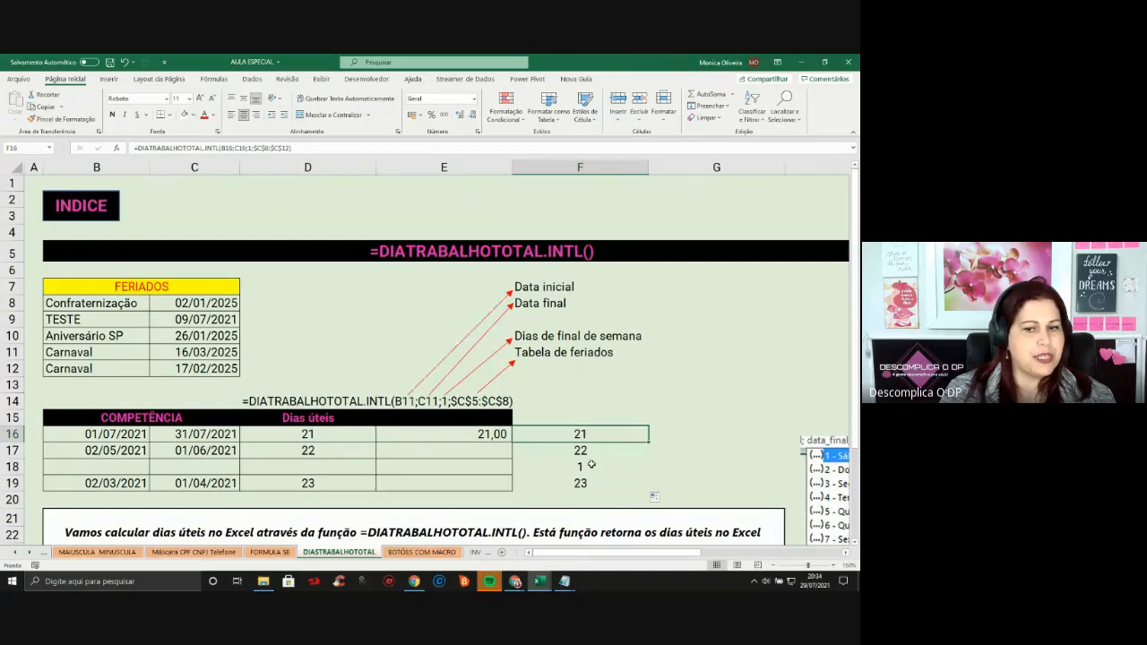
click(594, 455)
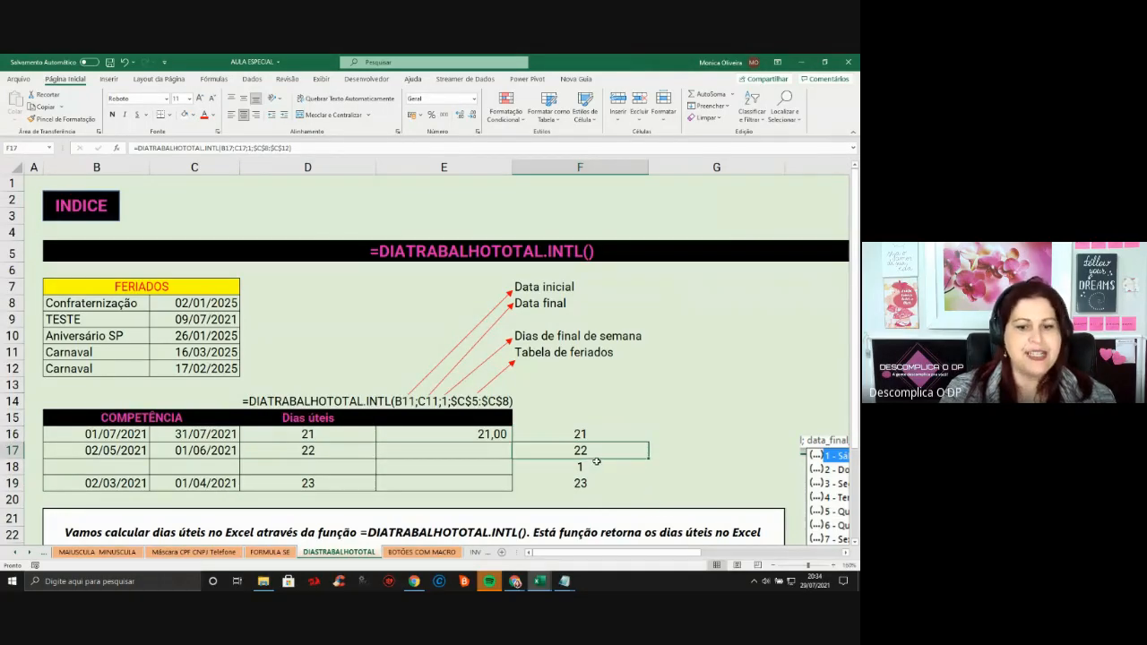
scroll(596, 463, down, 6)
scroll(596, 463, up, 3)
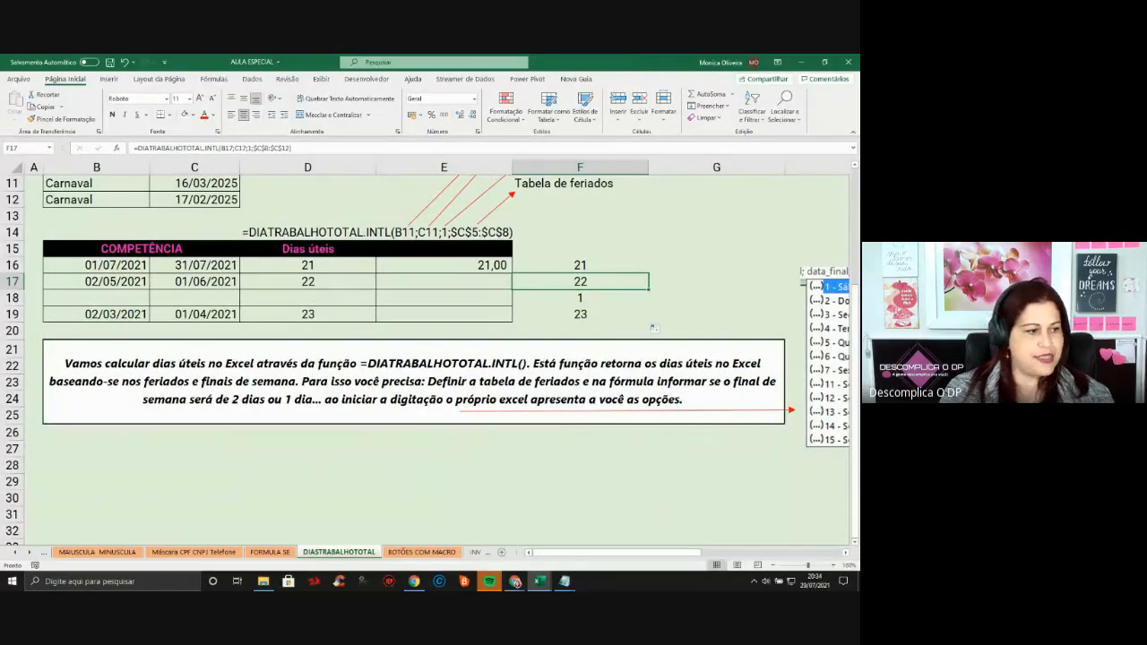
Open the BOTÕES COM MACRO tutorial sheet and scroll the tabs until INVESTIMENTO is visible
click(421, 552)
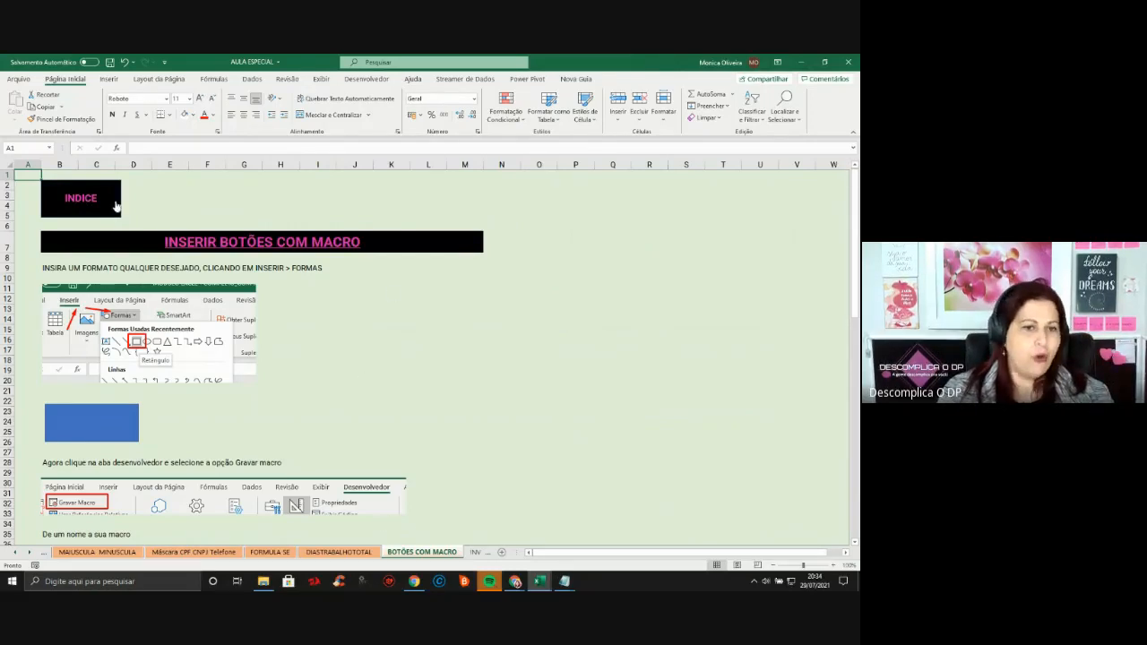
click(29, 553)
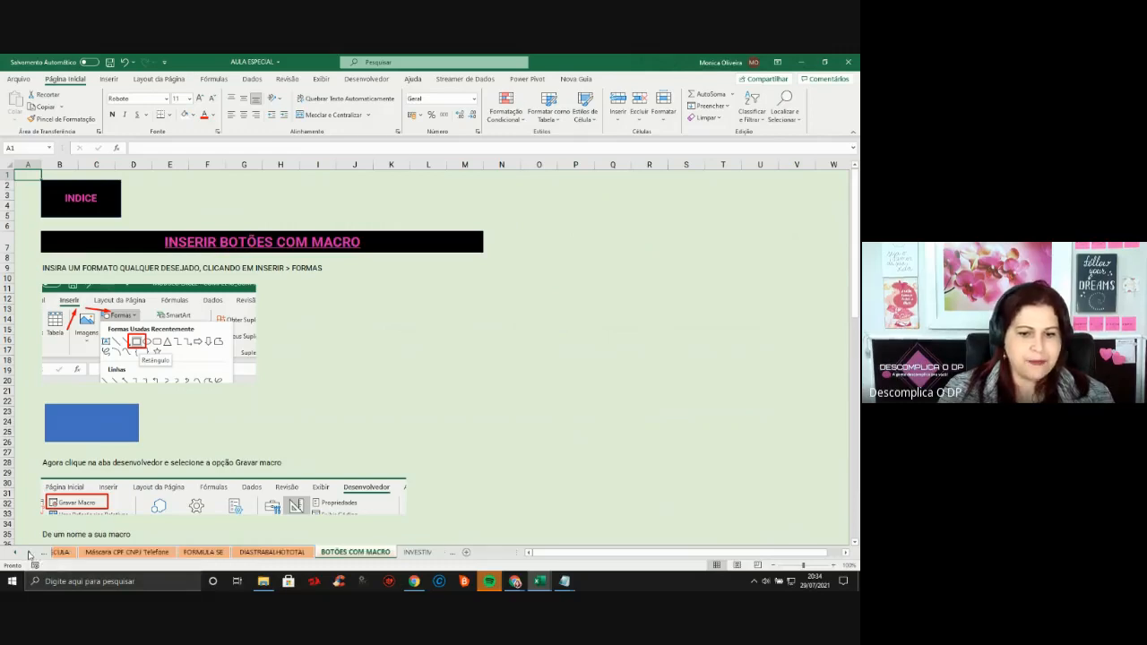
click(28, 553)
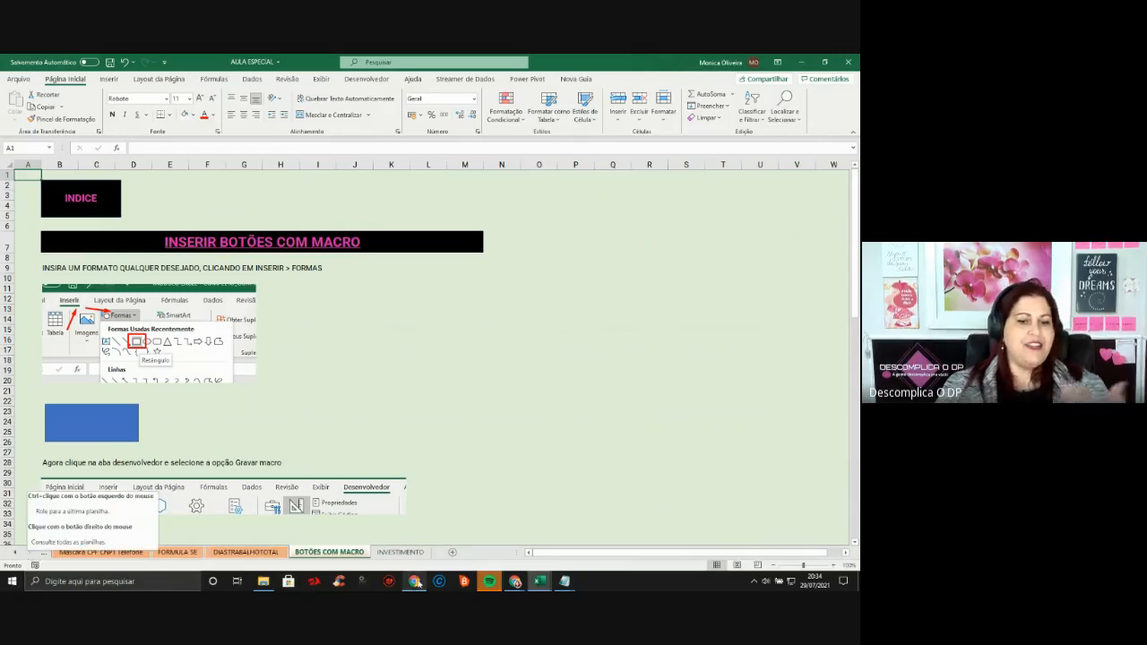
Bring the MÓDULO EXCEL workbook window to the front
mouse_move(518, 584)
key(alt+Tab)
key(alt+Tab)
key(alt+Tab)
key(alt+Tab)
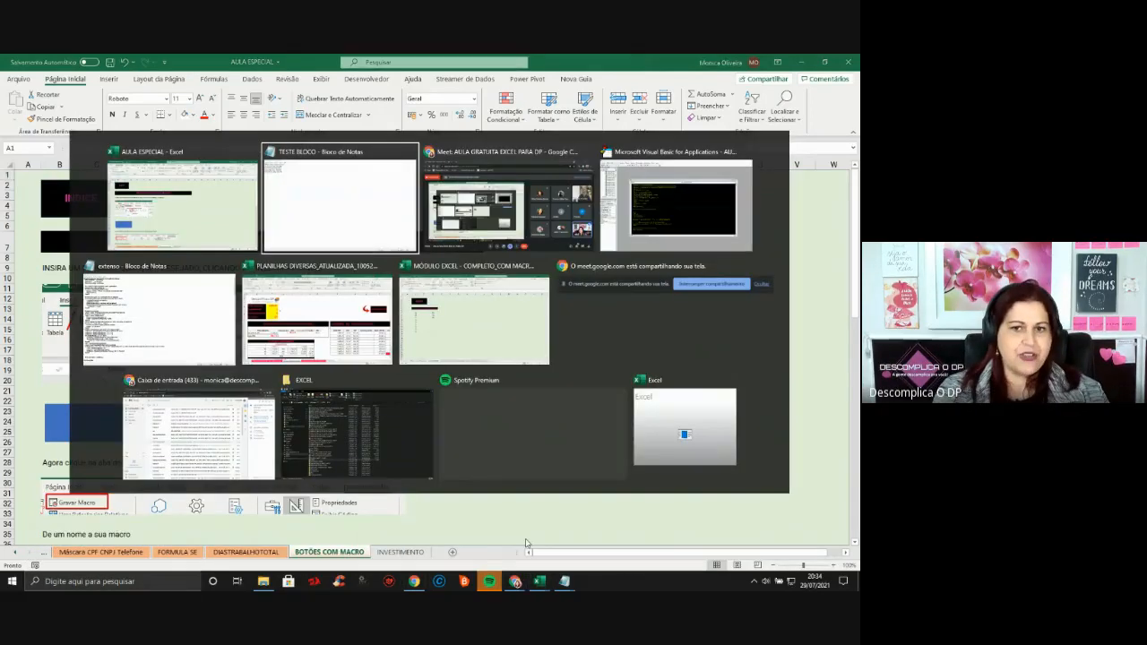
key(alt+Tab)
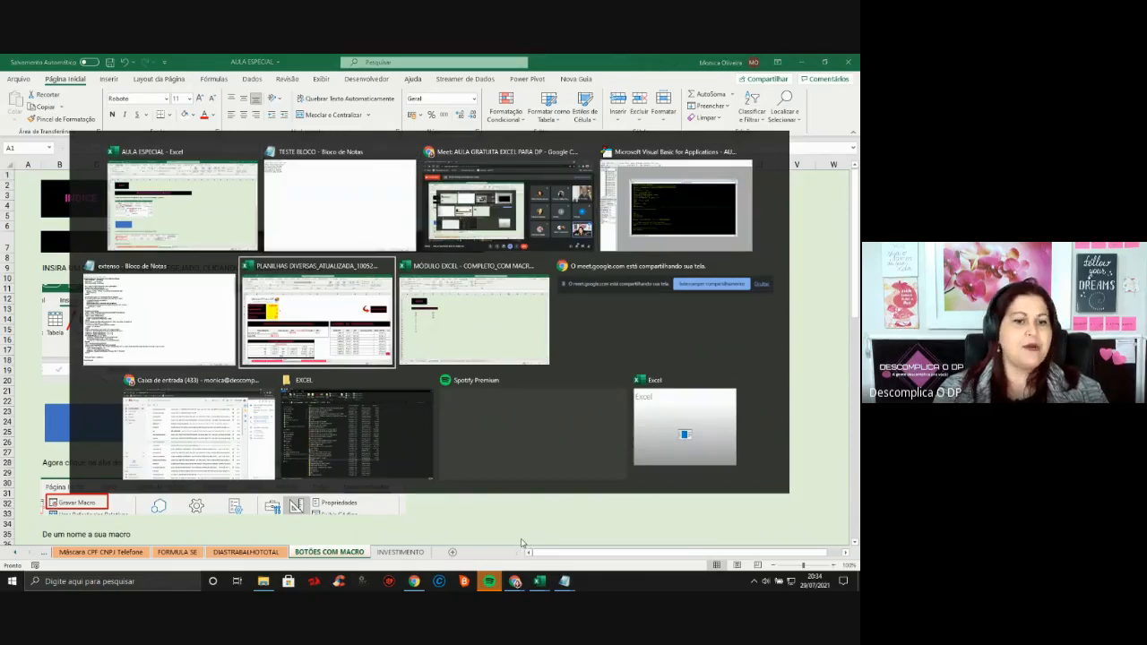
key(alt+Tab)
key(alt+Tab)
key(alt+Tab)
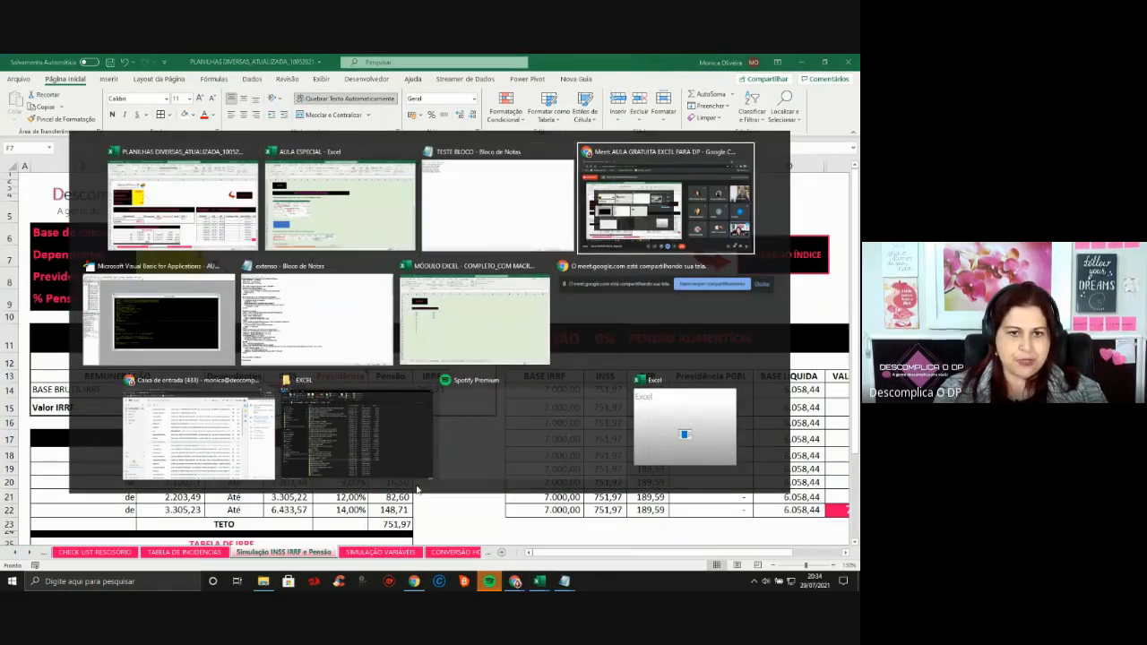
key(alt+Tab)
key(alt+Tab)
key(alt+Tab)
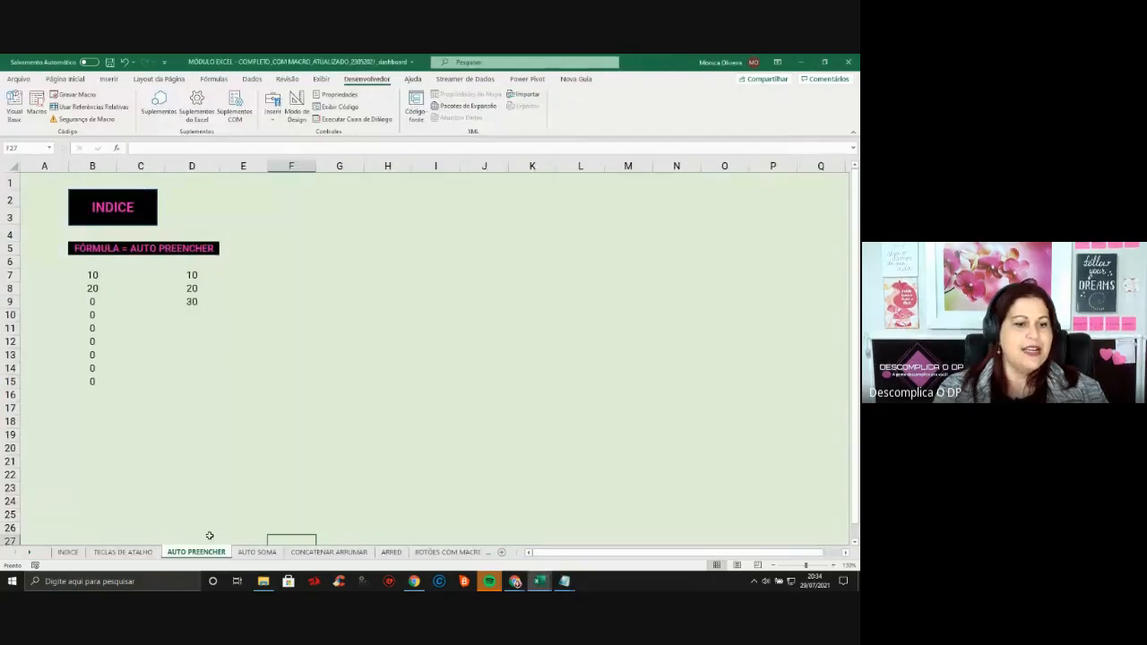
Scroll to the last sheet tabs and open the BASE TABELA 2 autofill sheet
click(30, 552)
click(29, 553)
click(30, 552)
click(29, 553)
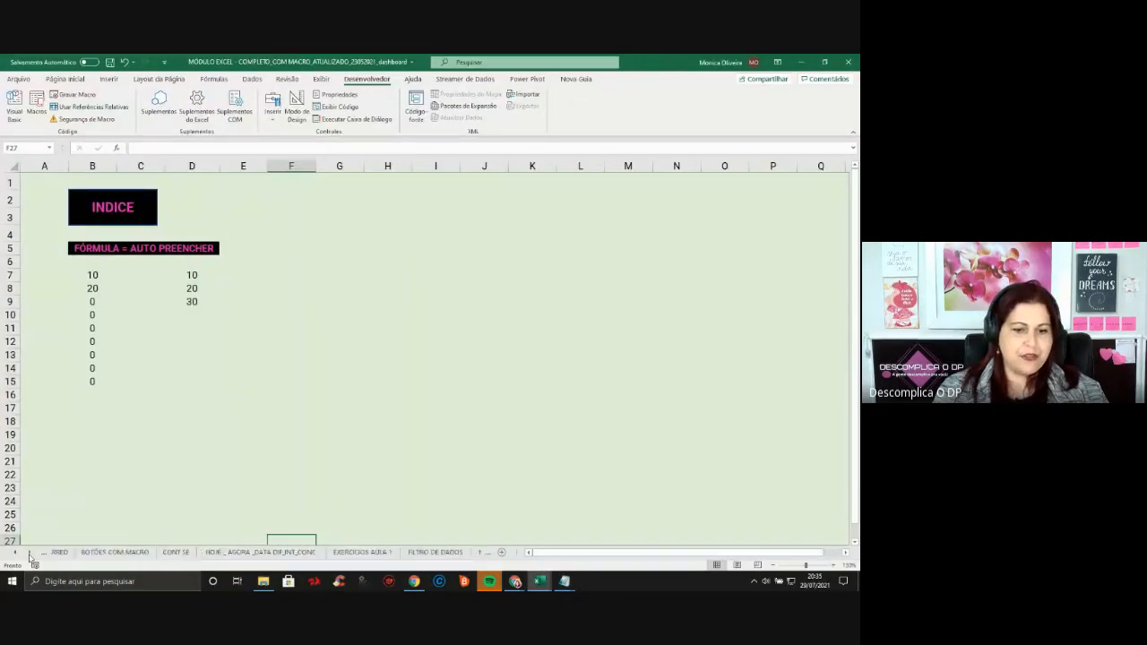
click(30, 552)
click(29, 553)
click(30, 552)
click(30, 553)
click(30, 553)
click(30, 552)
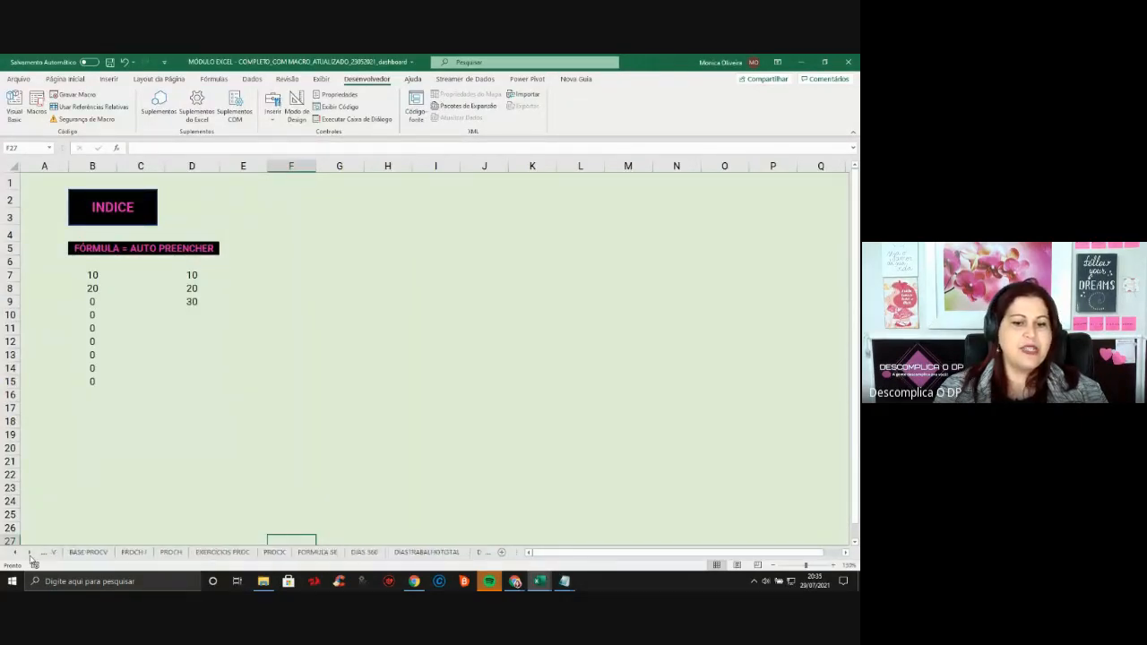
click(30, 552)
click(29, 552)
click(30, 552)
click(30, 552)
click(30, 552)
click(29, 552)
click(29, 552)
click(29, 552)
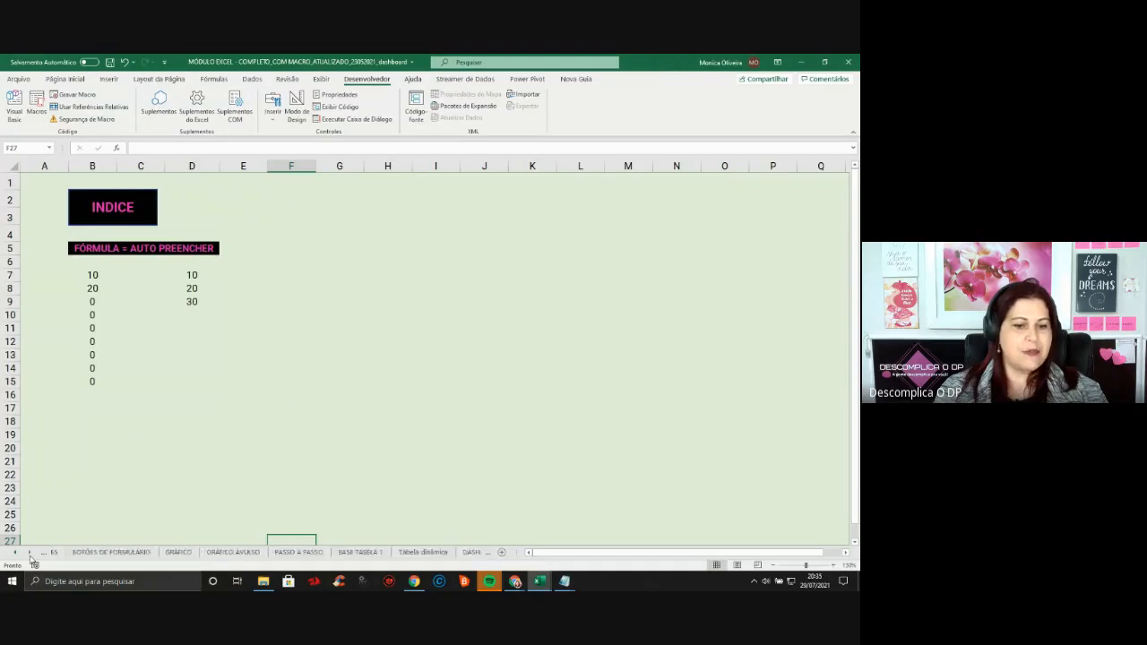
click(29, 553)
click(30, 553)
click(29, 552)
click(30, 552)
click(30, 552)
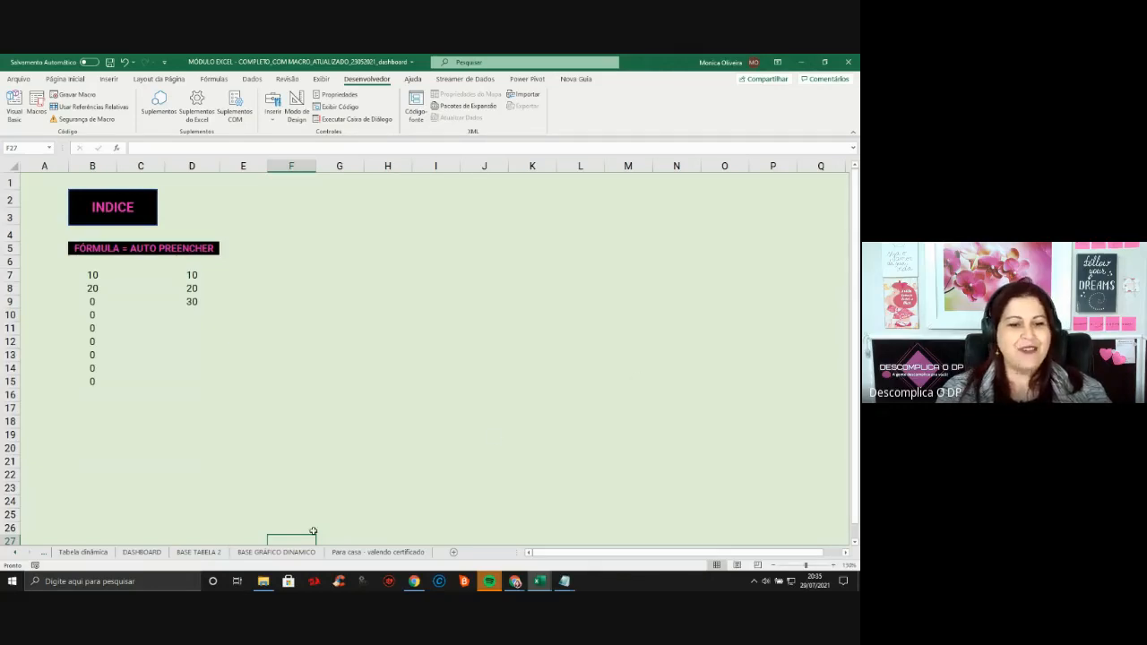
click(199, 552)
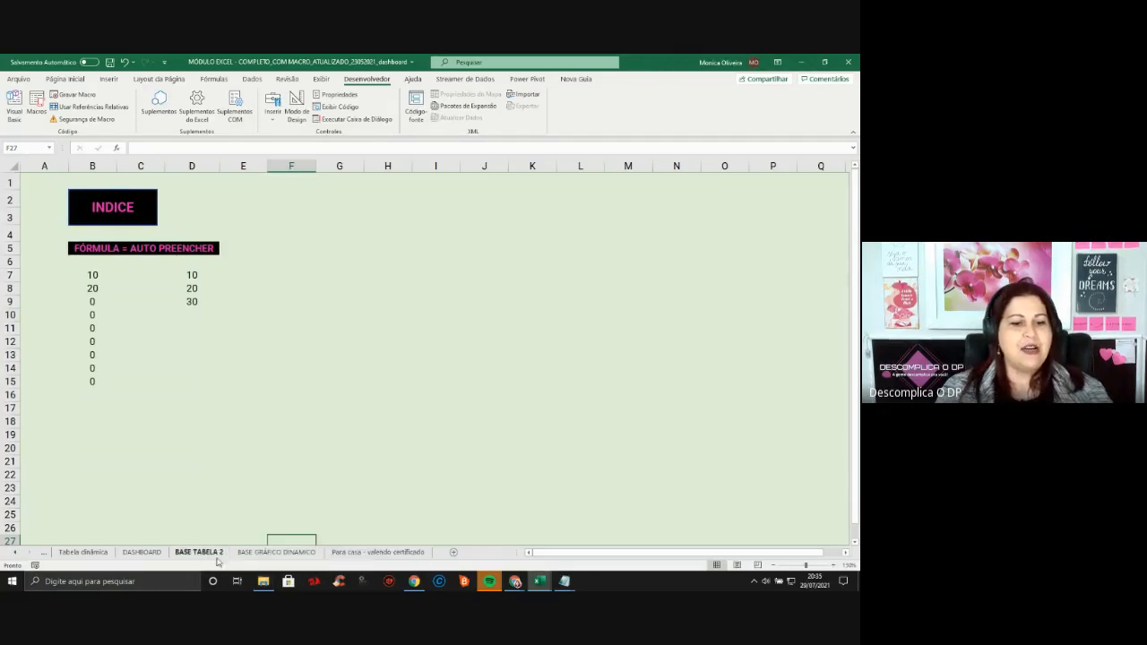
View DASHBOARD, then select the R$ 150,00 course-offer text box on AULA ESPECIAL's INVESTIMENTO sheet
click(140, 554)
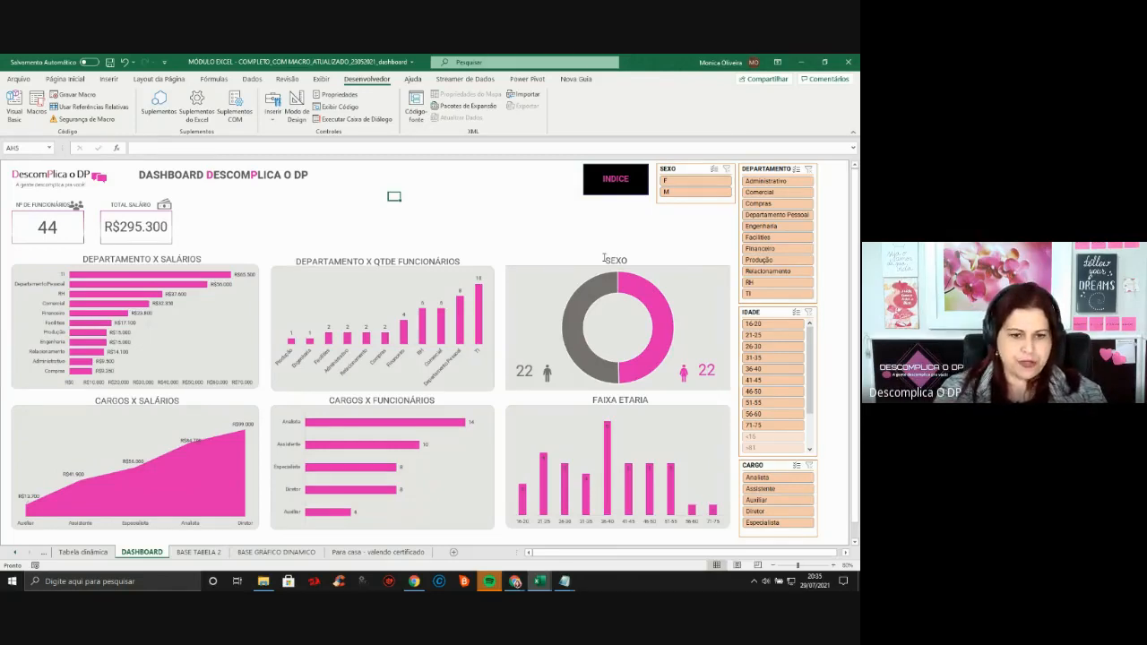
key(alt+Tab)
key(alt+Tab)
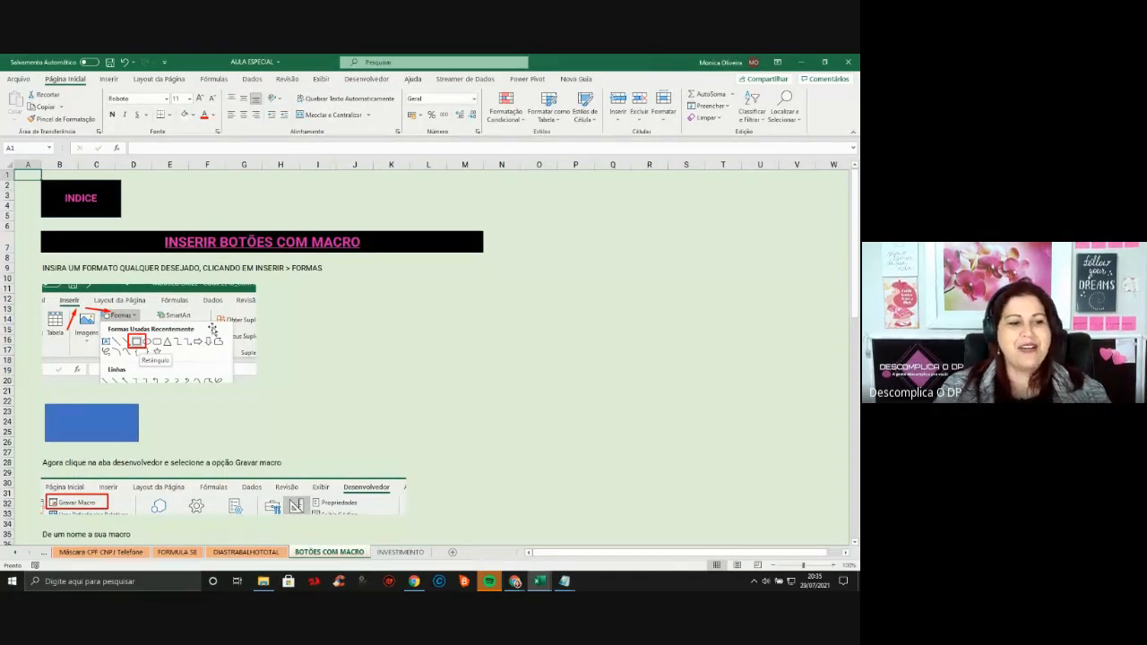
click(403, 552)
click(630, 234)
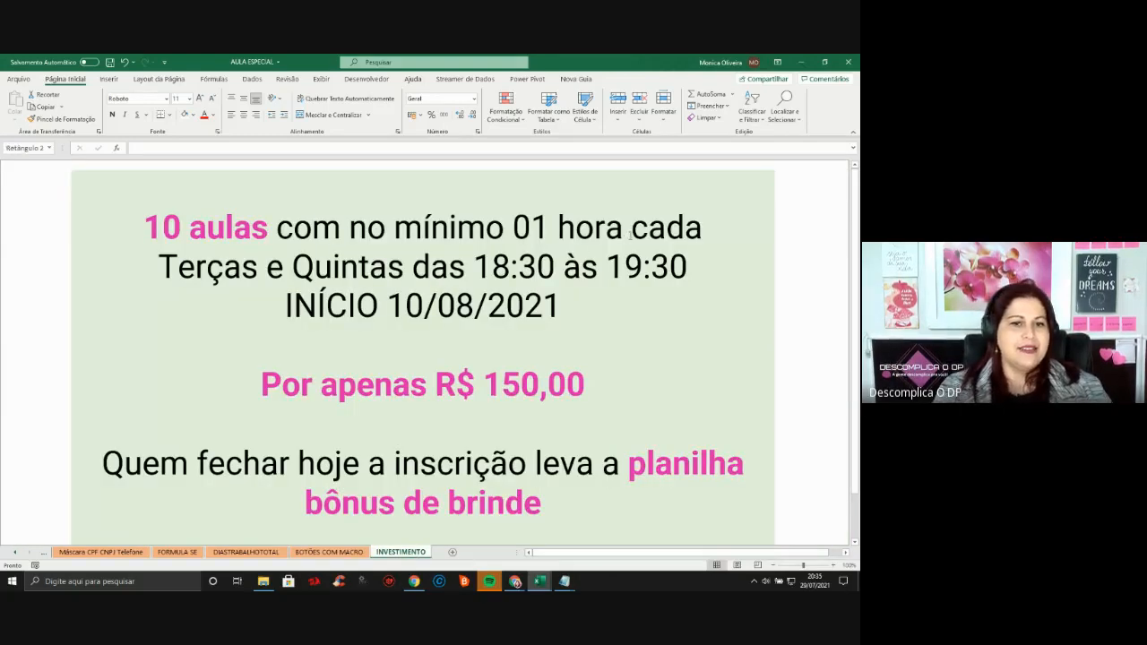